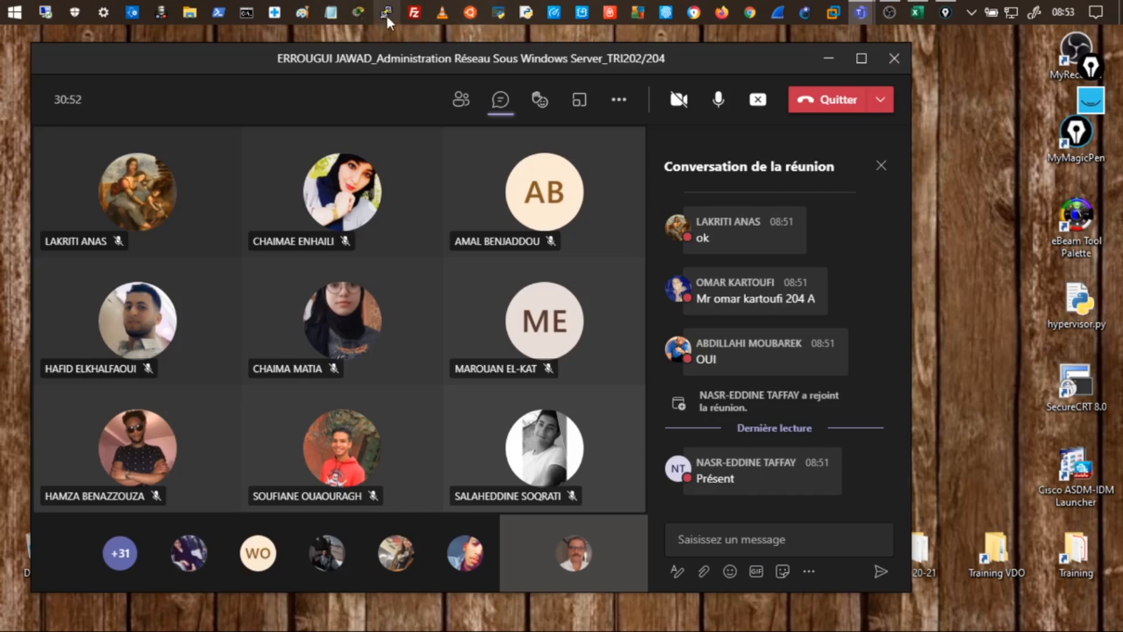
- Open Cisco Packet Tracer in a maximized window and place a 2811 router in the upper part of the workspace
left_click(359, 14)
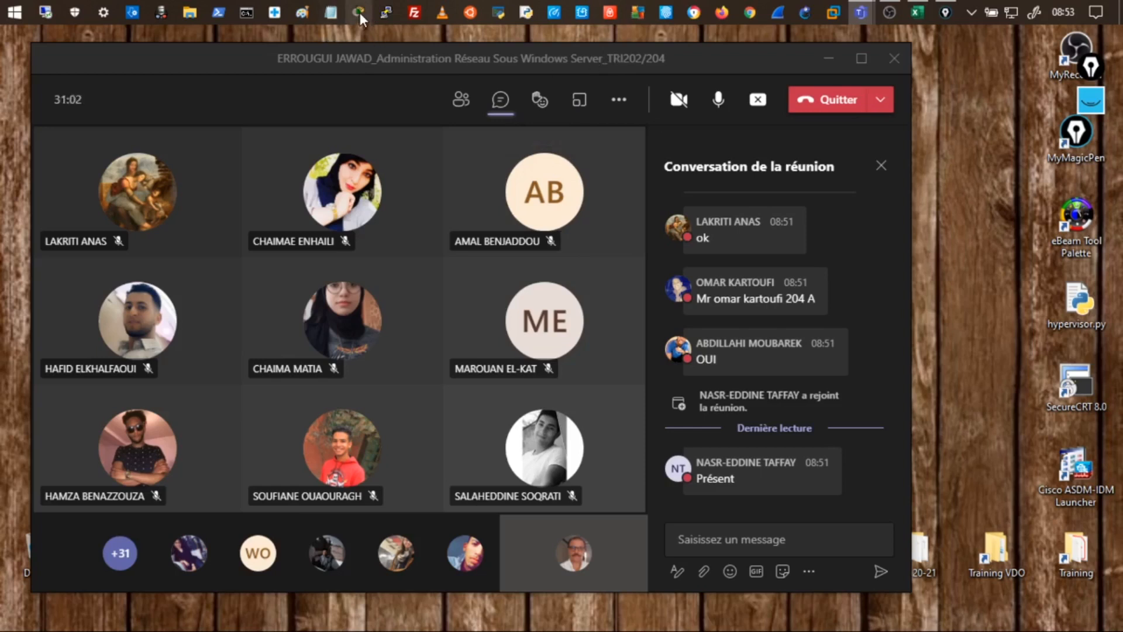
left_click(517, 49)
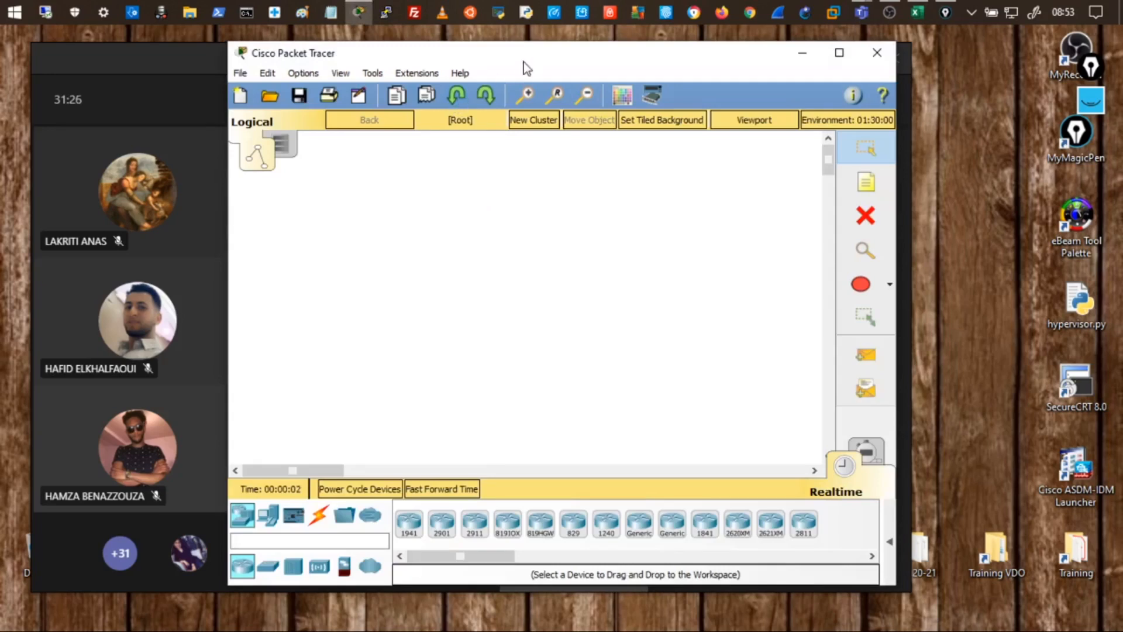
double_click(524, 62)
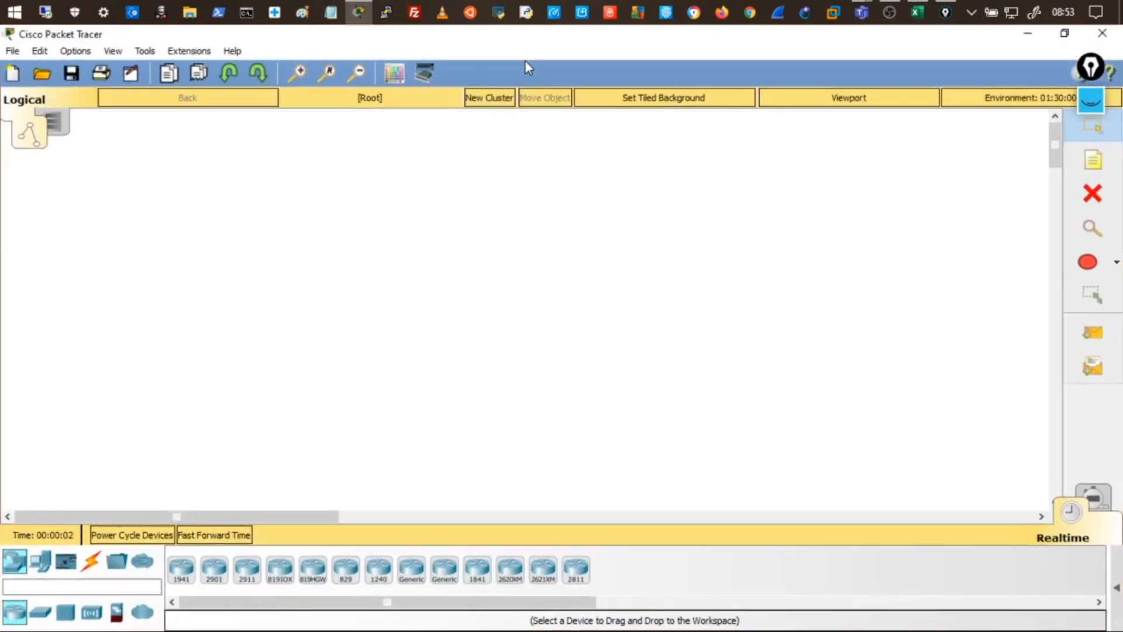
left_click(181, 576)
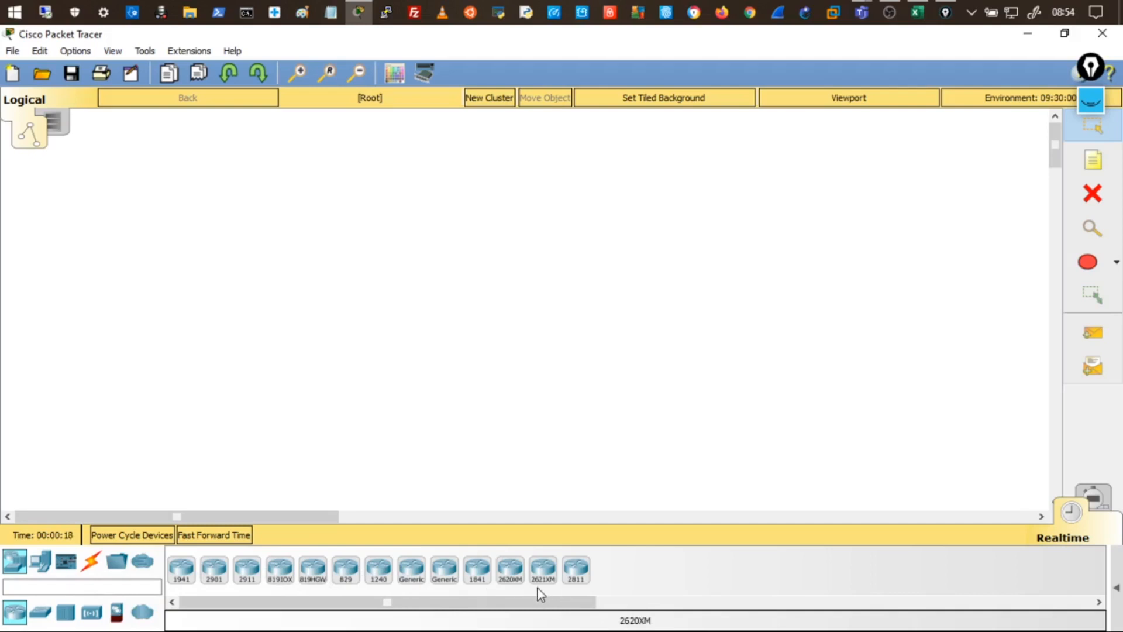
left_click_drag(576, 571, 358, 217)
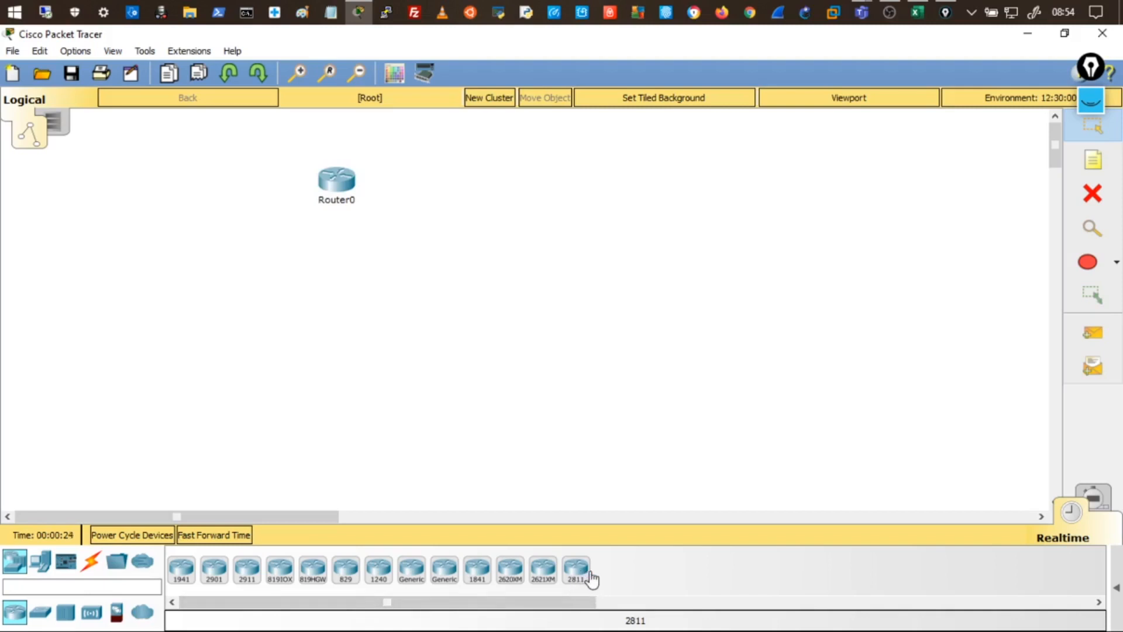
- Handwrite and underline 2811 with the screen pen, circle the 2811 router model in the device list, and erase all annotations
left_click(1090, 101)
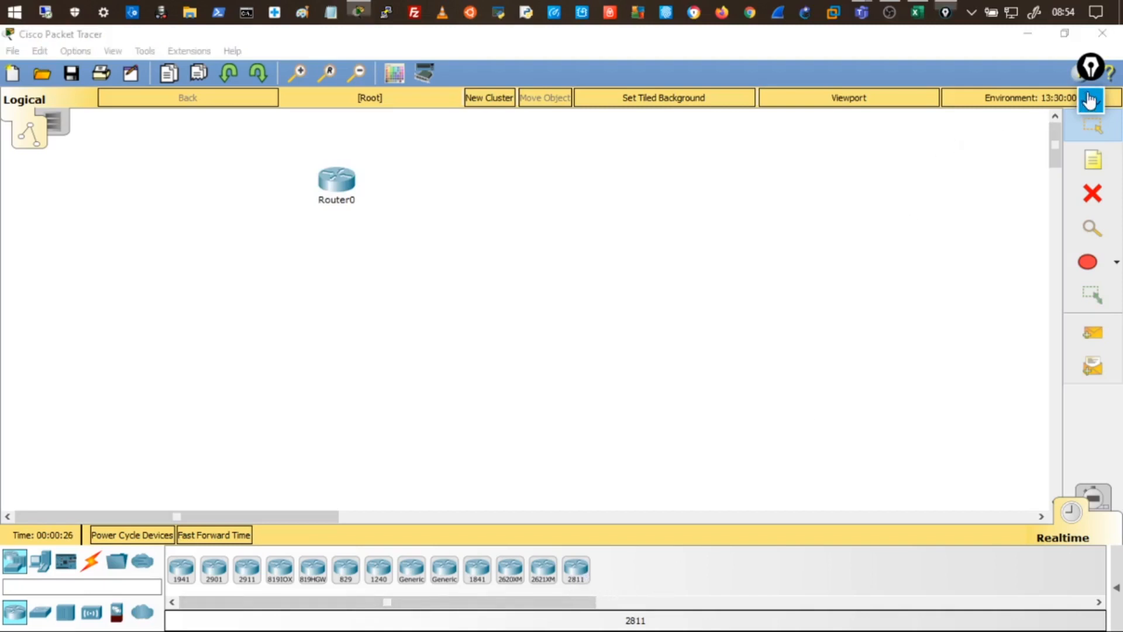
mouse_move(1095, 161)
left_click(1028, 156)
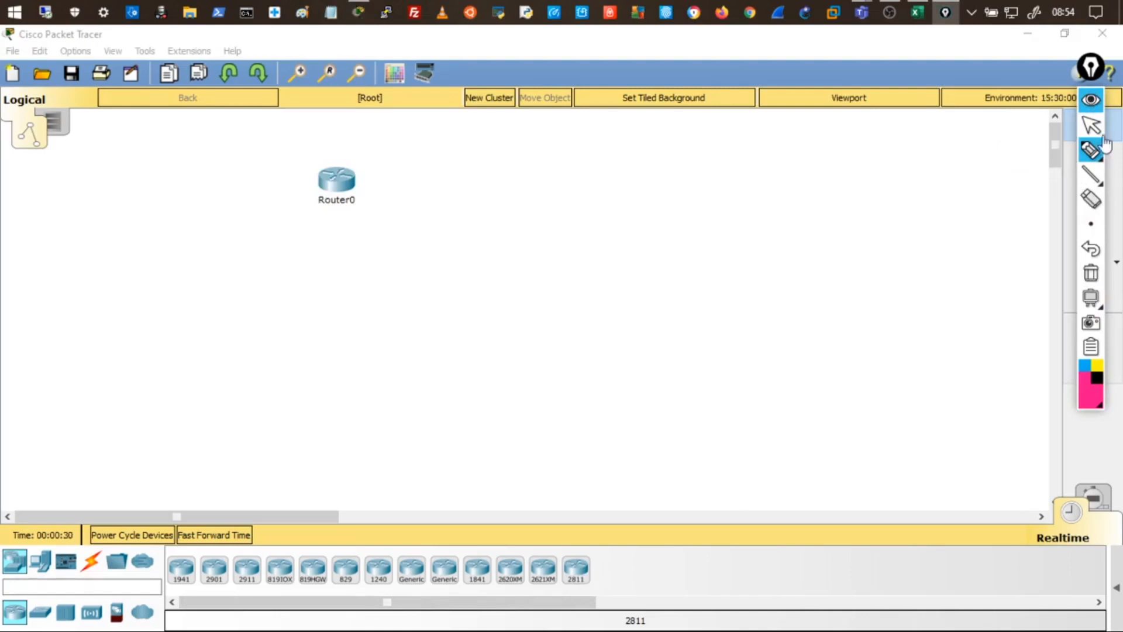
left_click_drag(661, 153, 696, 179)
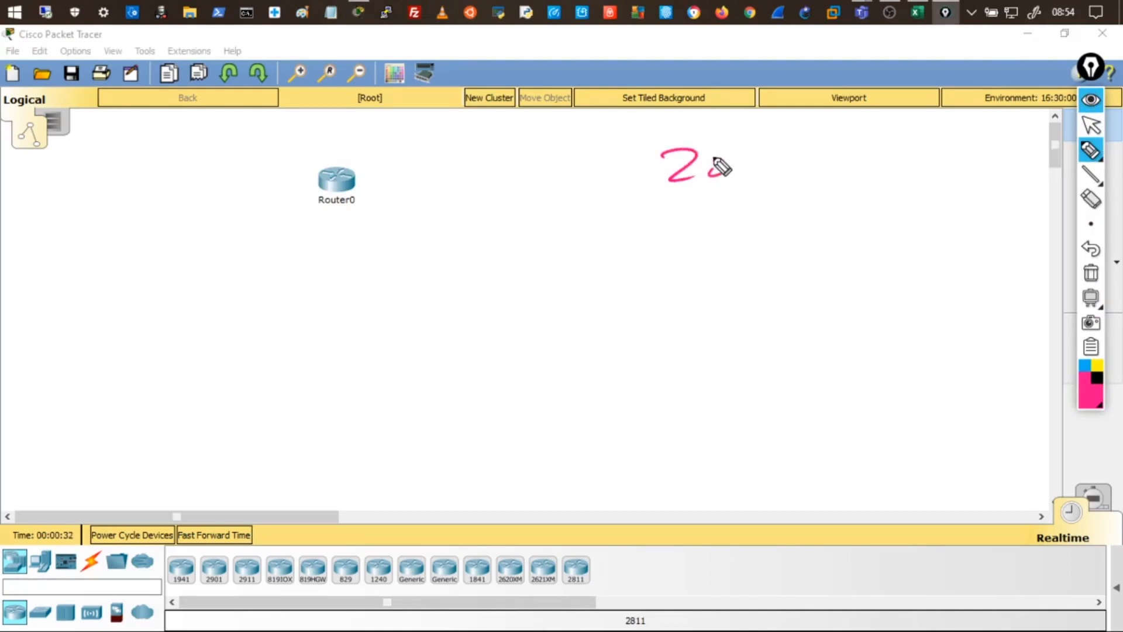
mouse_move(730, 146)
left_mouse_down()
mouse_move(722, 166)
mouse_move(735, 155)
mouse_move(779, 175)
left_mouse_up()
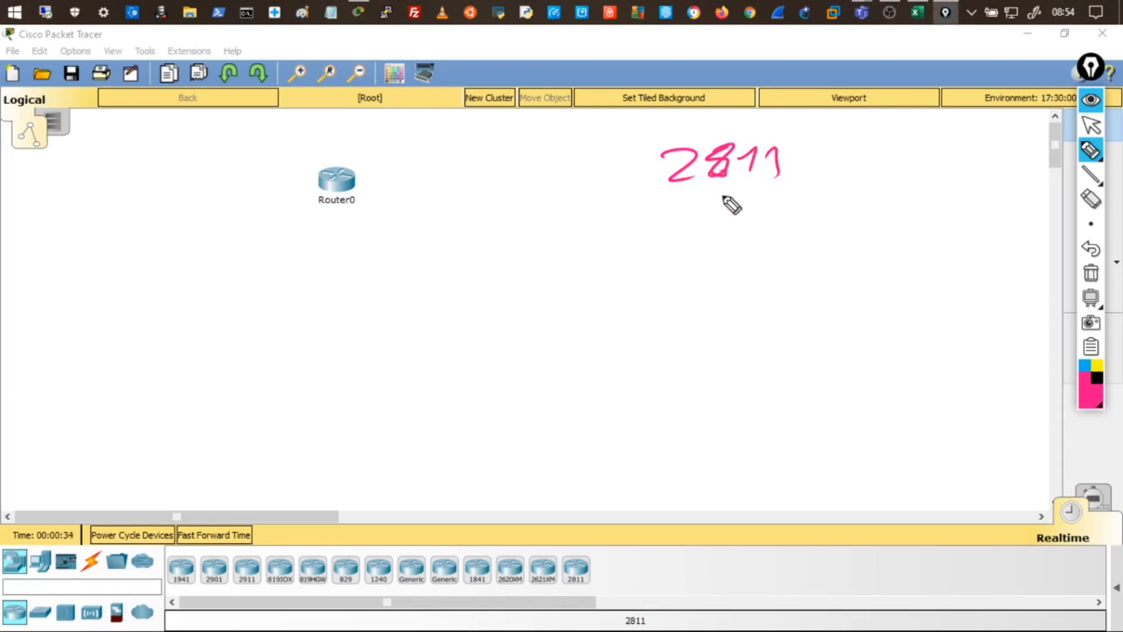
left_click_drag(709, 198, 766, 186)
mouse_move(572, 552)
left_mouse_down()
mouse_move(585, 558)
mouse_move(564, 565)
mouse_move(579, 549)
left_mouse_up()
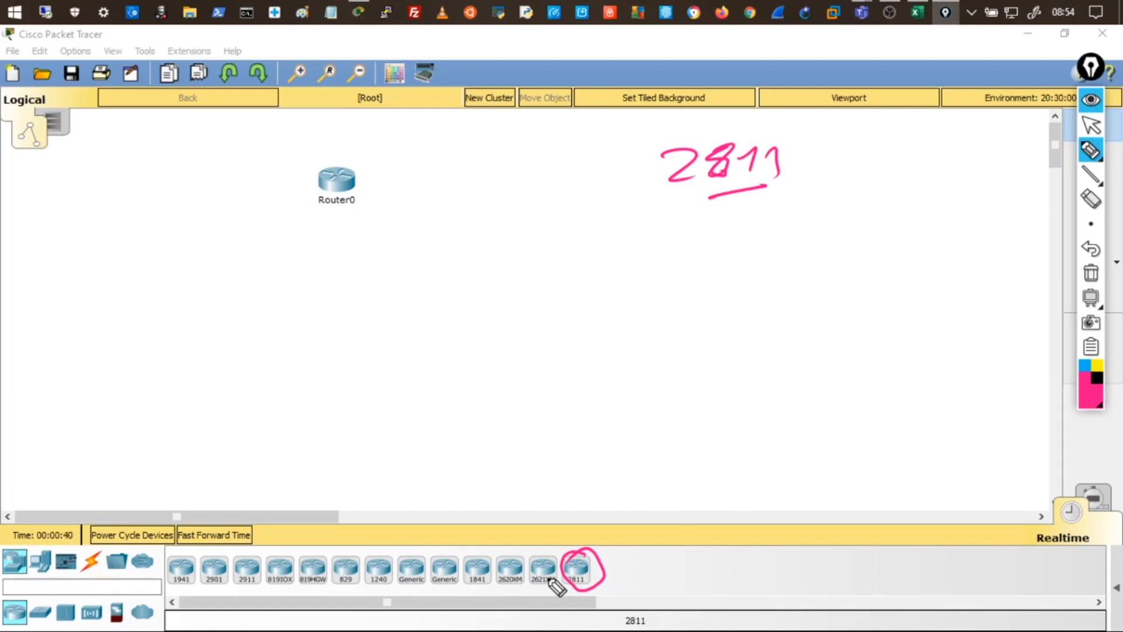
left_click(1086, 279)
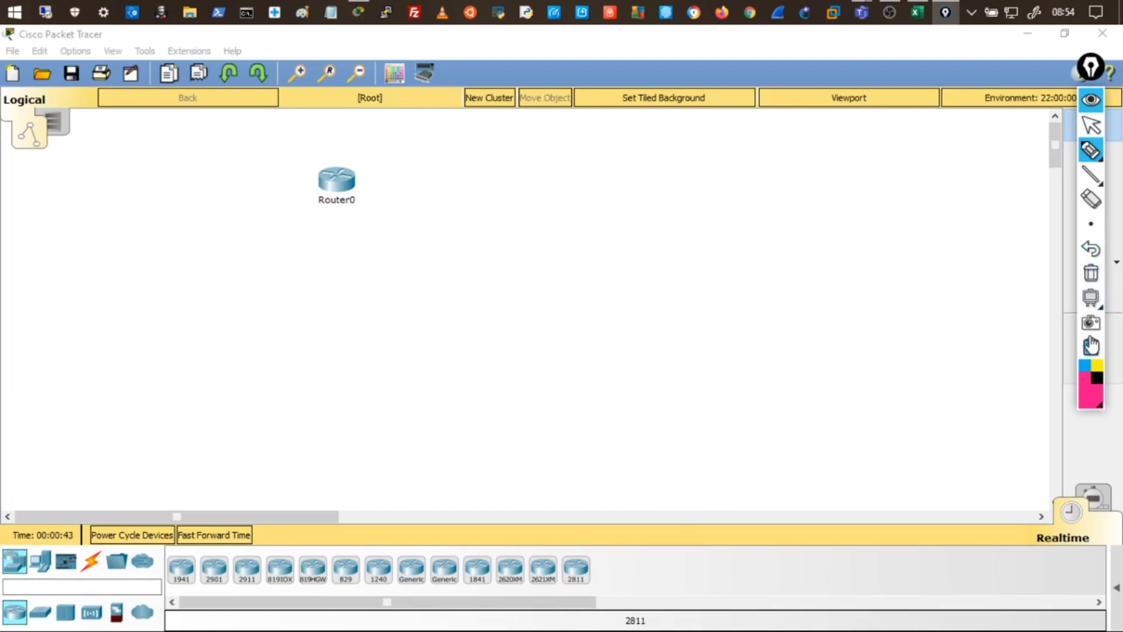
left_click(1089, 101)
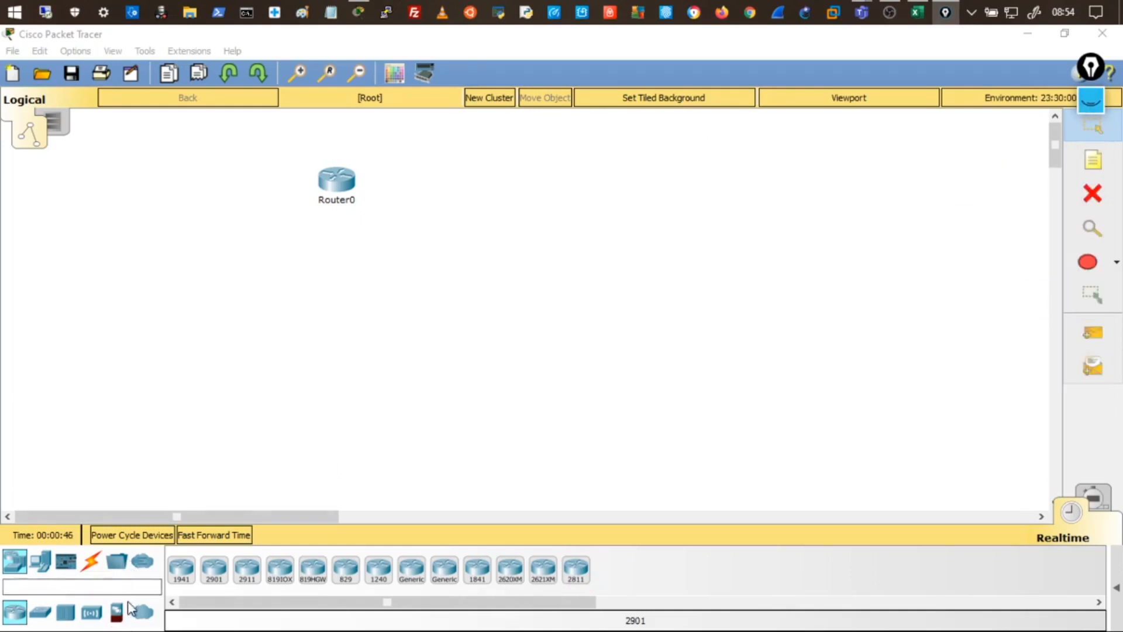
- Add a 2960 switch to the workspace and line it up vertically below Router0
left_click(40, 611)
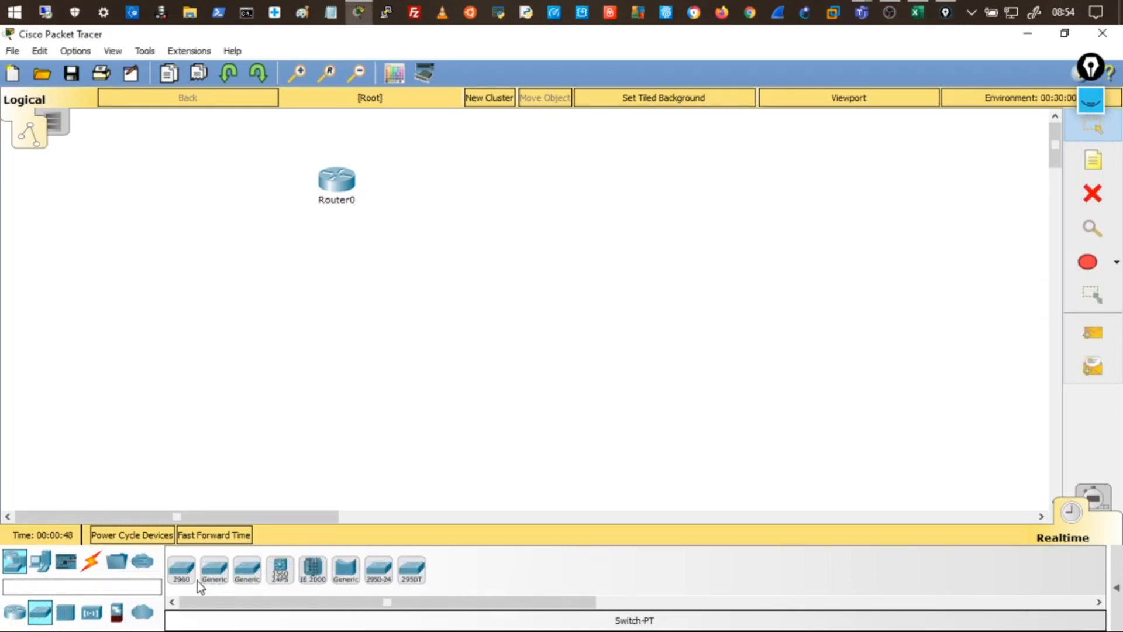
left_click_drag(183, 573, 336, 288)
left_click_drag(331, 177, 267, 171)
left_click_drag(341, 295, 279, 292)
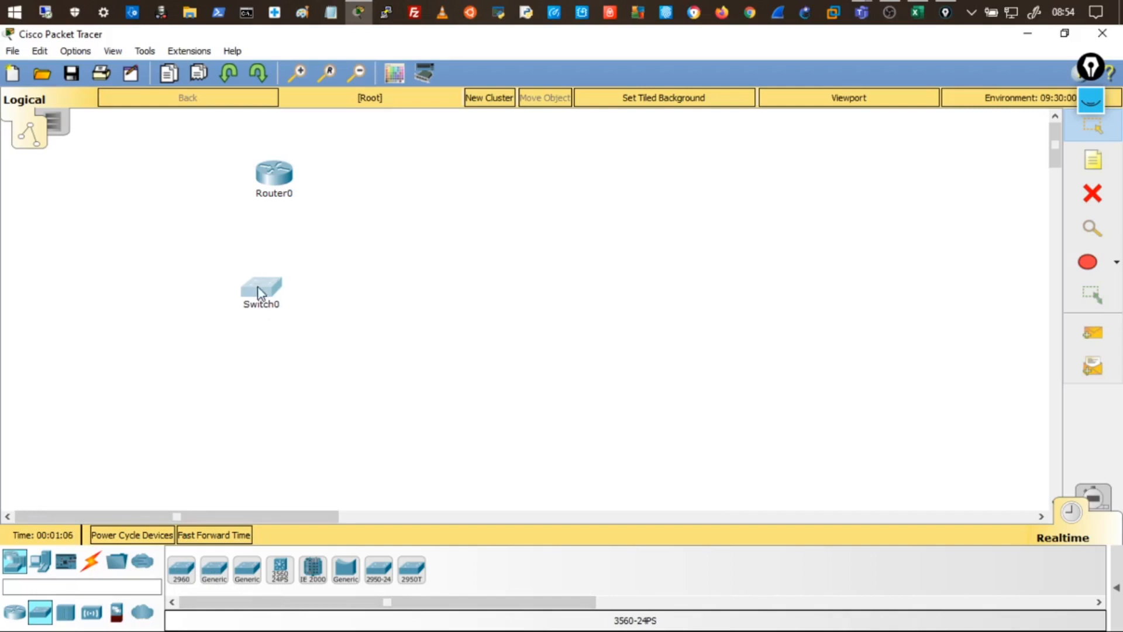
left_click_drag(261, 290, 263, 290)
left_click_drag(271, 169, 263, 170)
left_click(266, 281)
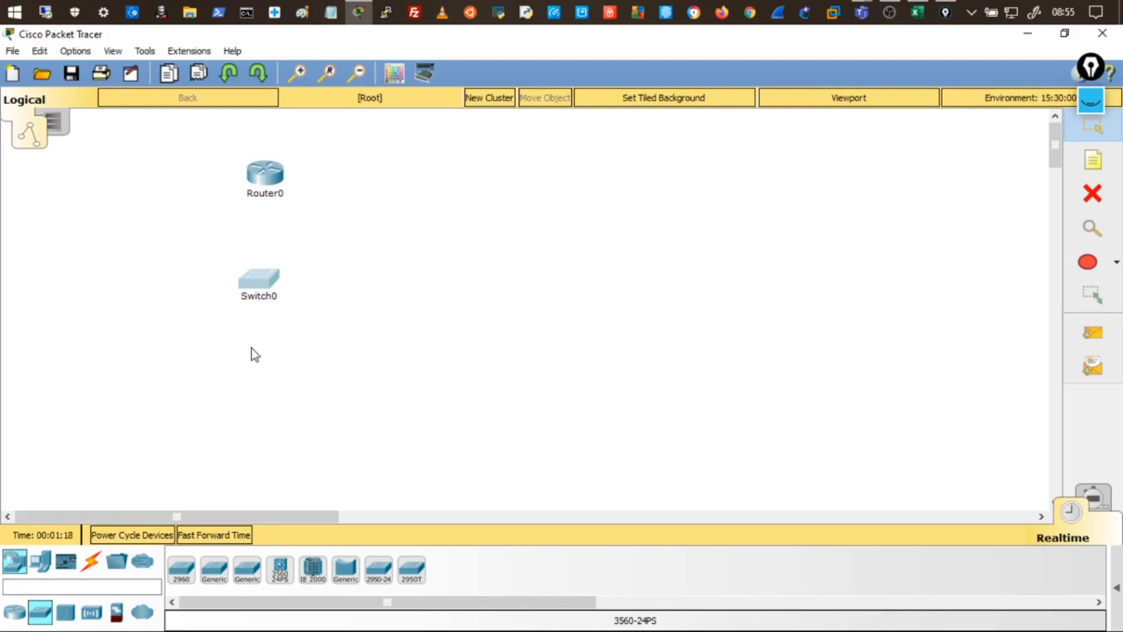
left_click(262, 284)
left_click(771, 119)
left_click(258, 280)
left_click(770, 119)
left_click_drag(265, 282, 261, 280)
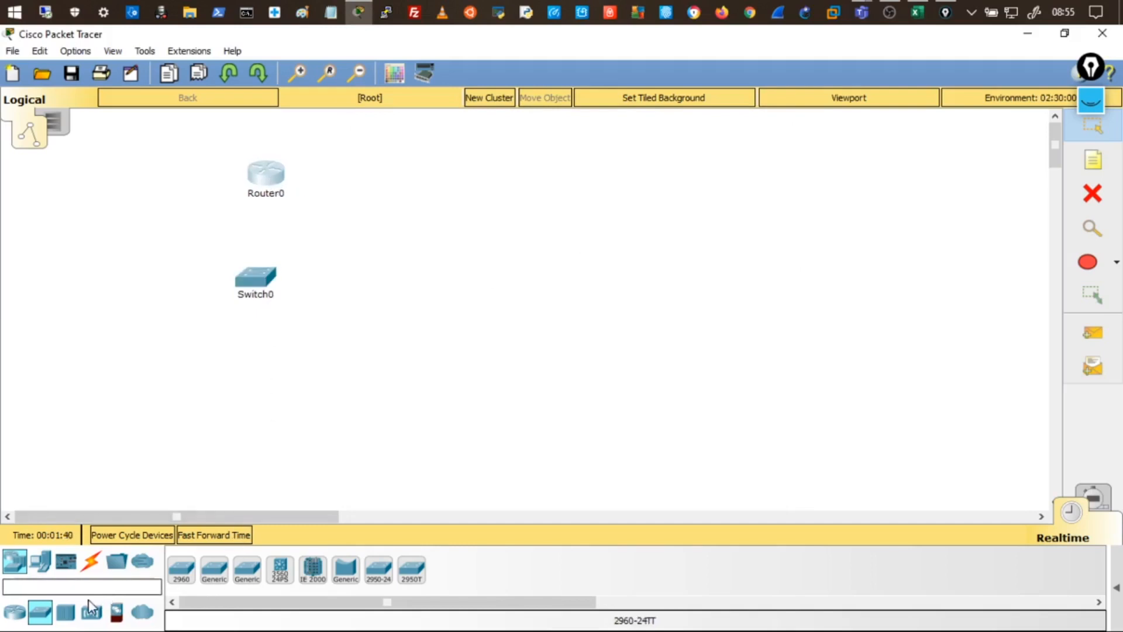
- Place two 7960 IP phones side by side below Switch0
left_click(40, 562)
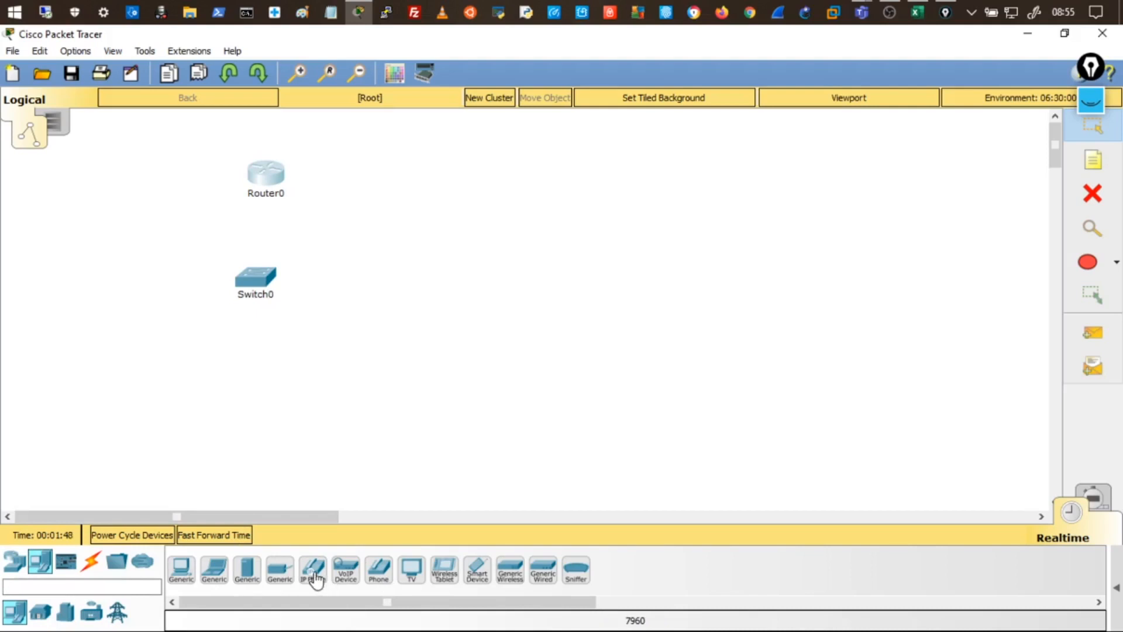
left_click_drag(316, 579, 222, 380)
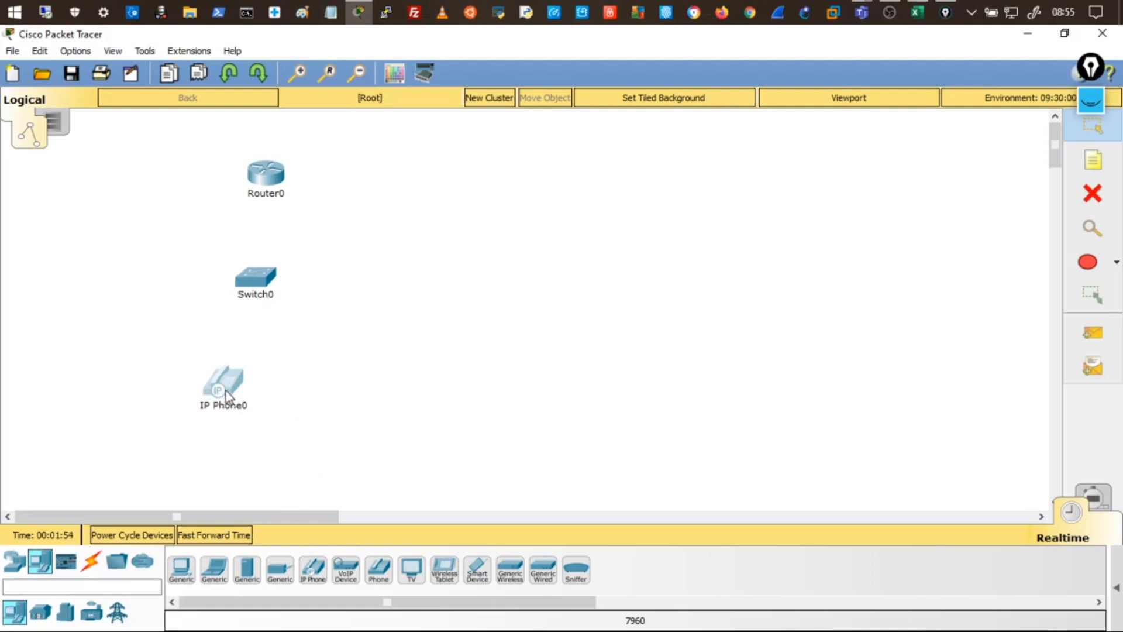
left_click_drag(226, 388, 198, 354)
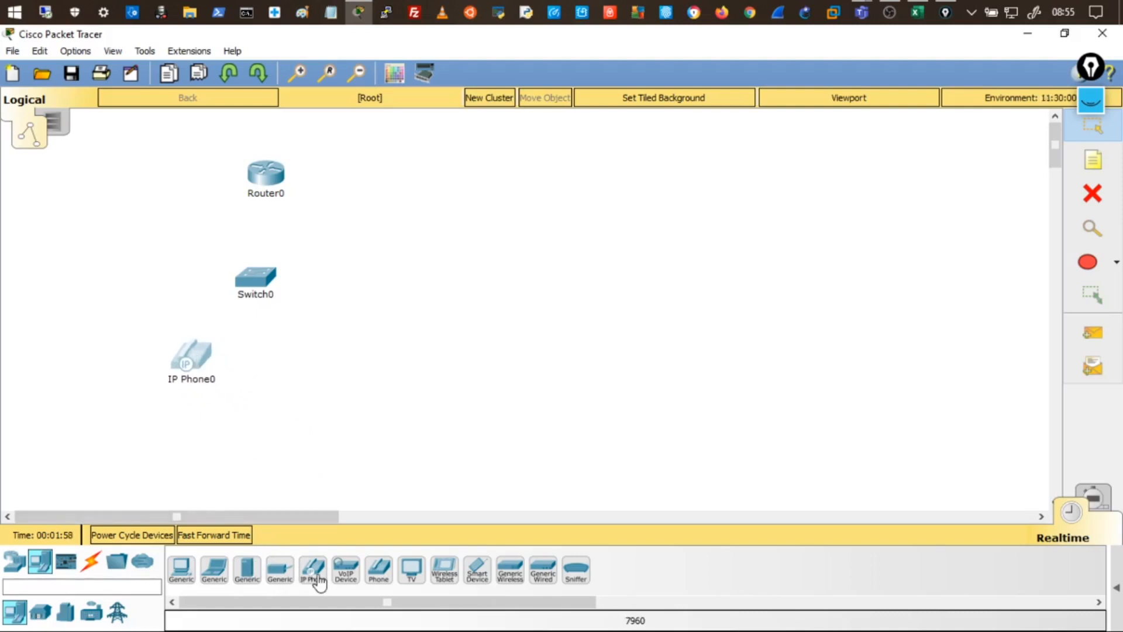
left_click_drag(314, 570, 310, 369)
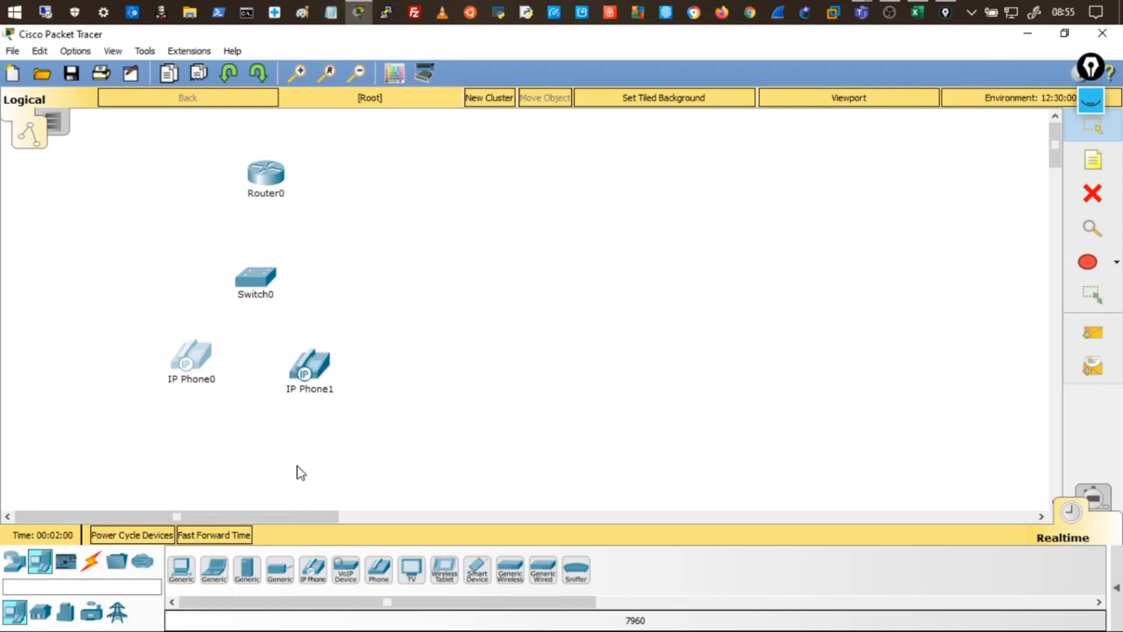
- Add two generic PCs and arrange them in one row with the IP phones, PC0 beside IP Phone0 and PC1 beside IP Phone1
left_click_drag(188, 572, 184, 505)
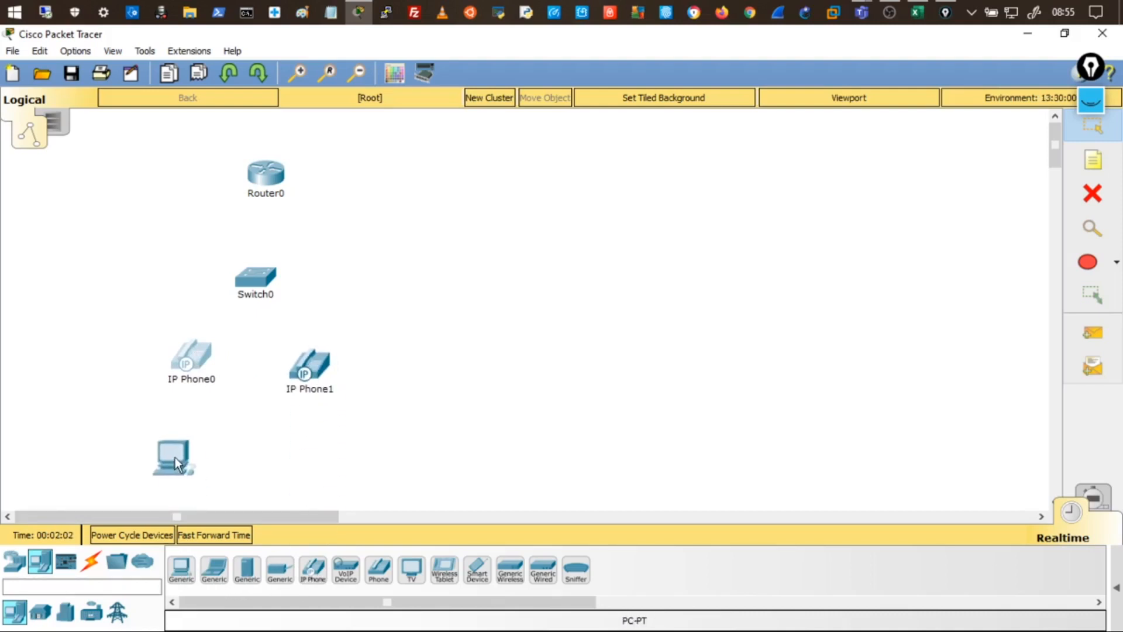
left_click_drag(174, 458, 171, 458)
left_click_drag(181, 570, 303, 466)
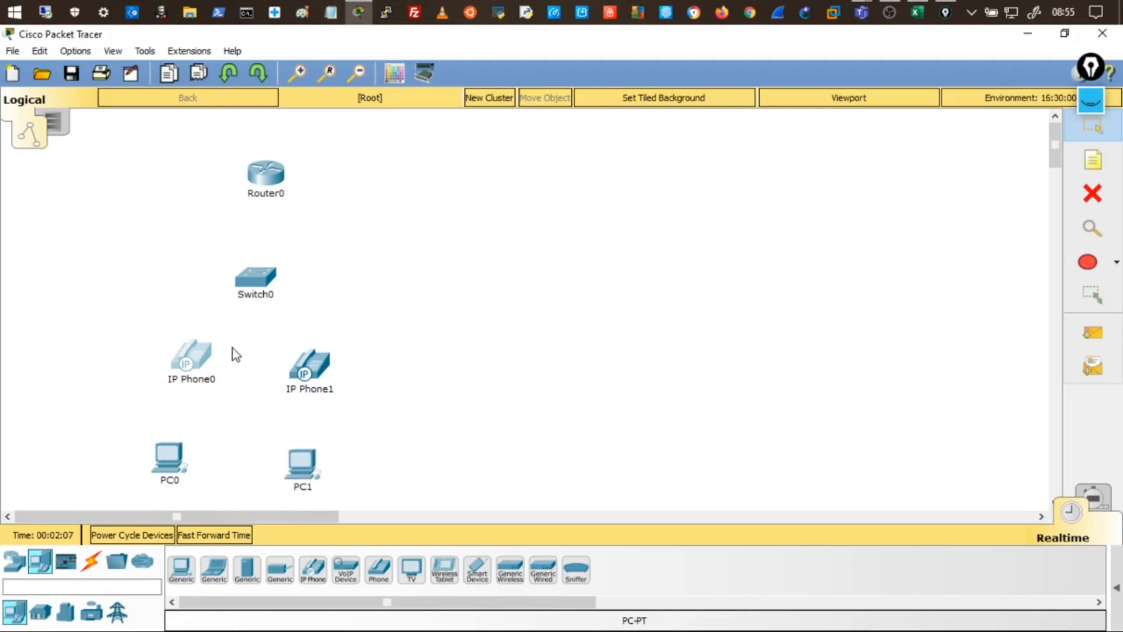
left_click_drag(310, 479, 402, 359)
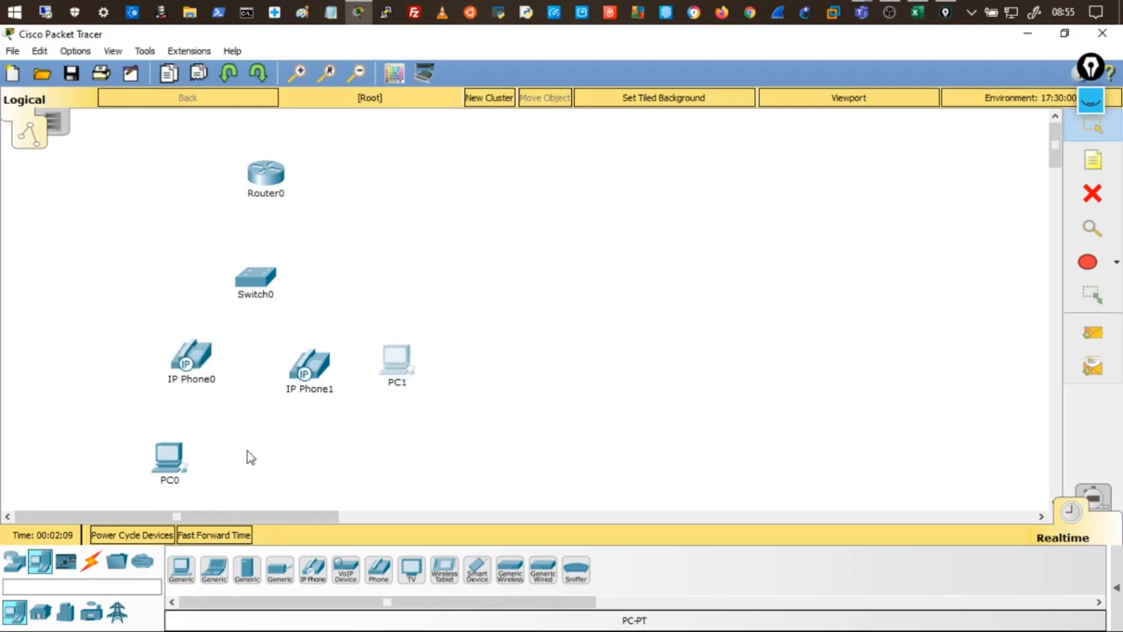
left_click_drag(169, 457, 100, 372)
left_click_drag(175, 360, 185, 370)
left_click_drag(319, 382, 313, 383)
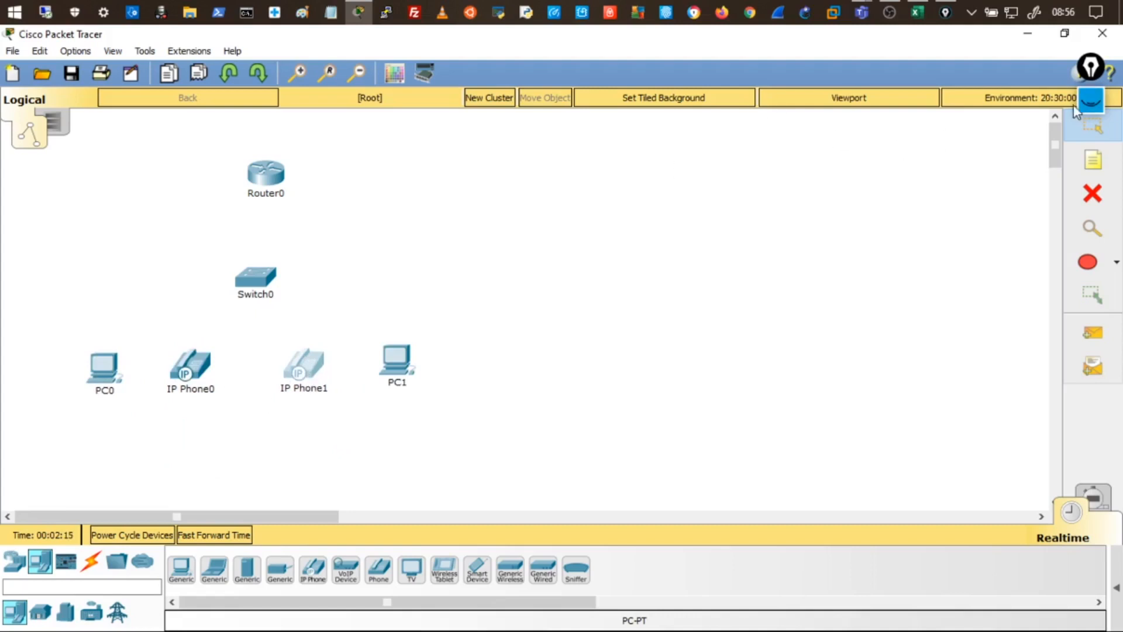
- Draw blue freehand lines with the screen pen linking PC0, IP Phone0, IP Phone1 and PC1 to Switch0
left_click(1090, 101)
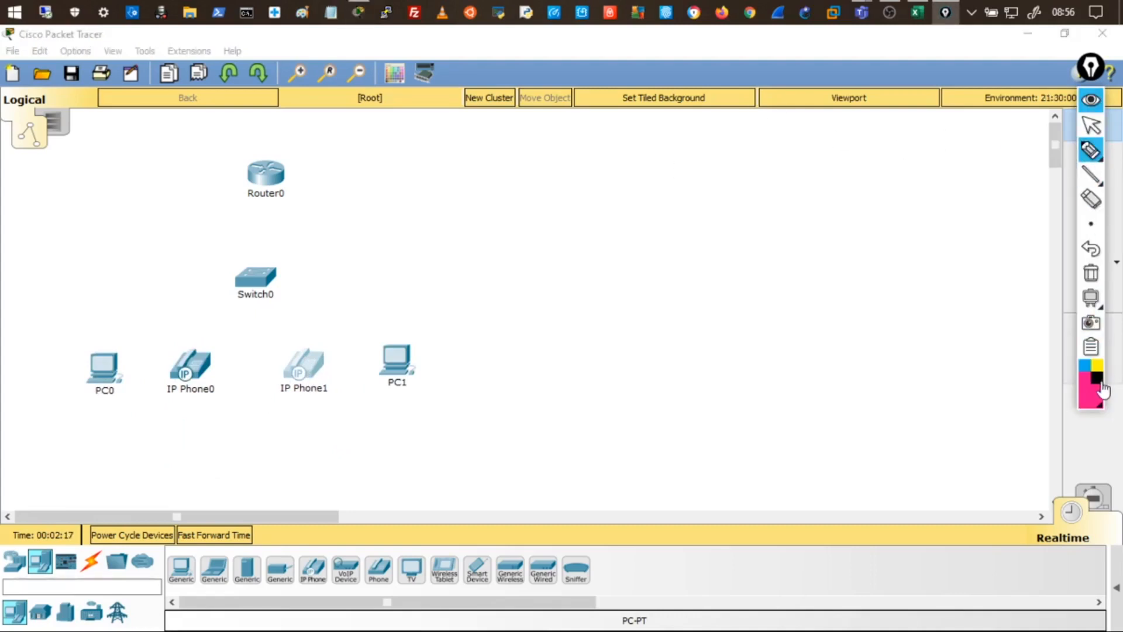
left_click(1087, 367)
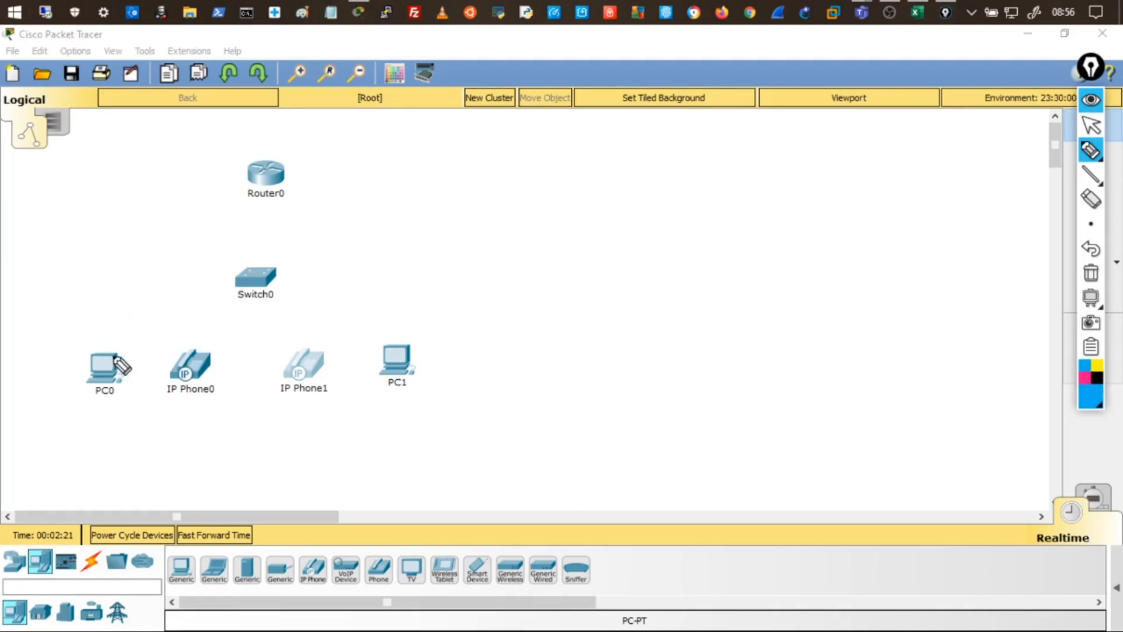
left_click_drag(116, 353, 233, 280)
left_click_drag(209, 350, 240, 281)
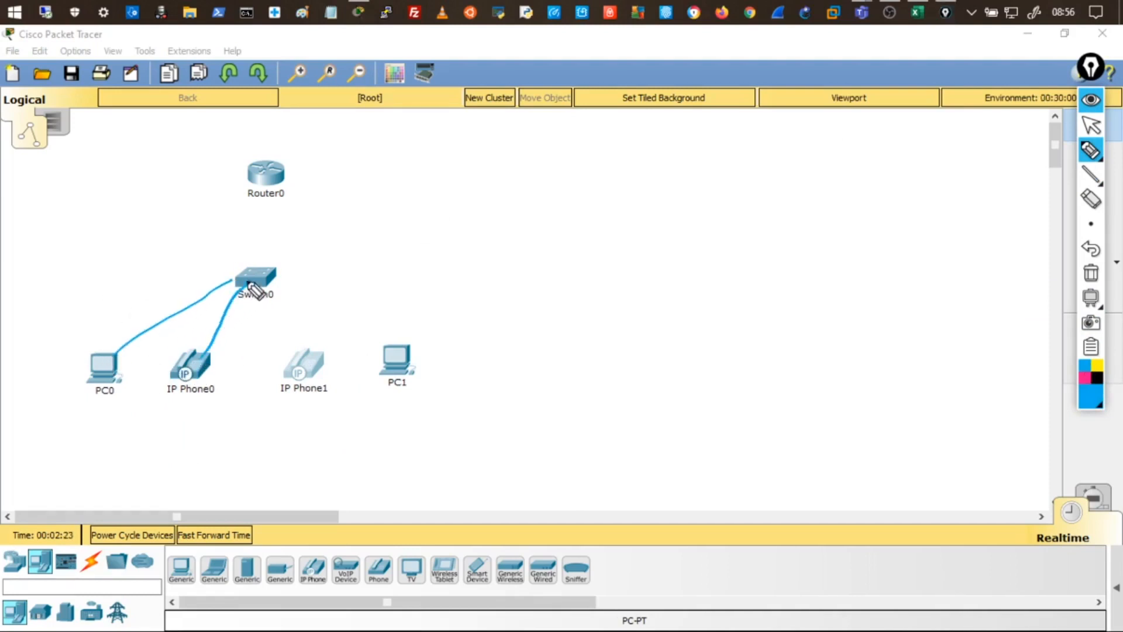
left_click_drag(304, 351, 246, 284)
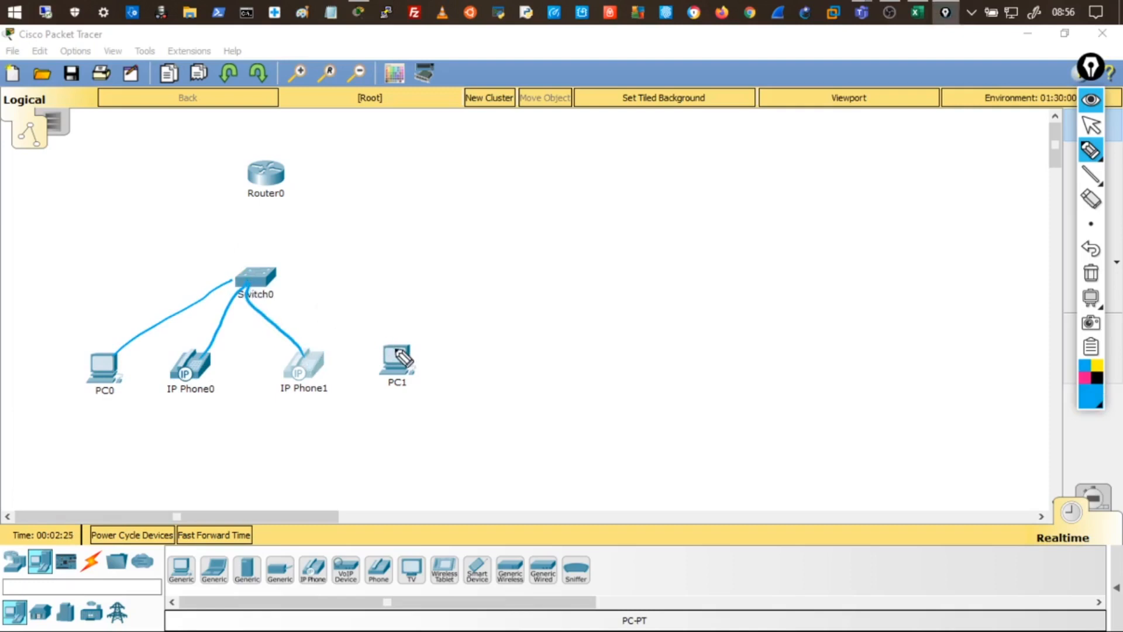
left_click_drag(393, 347, 270, 287)
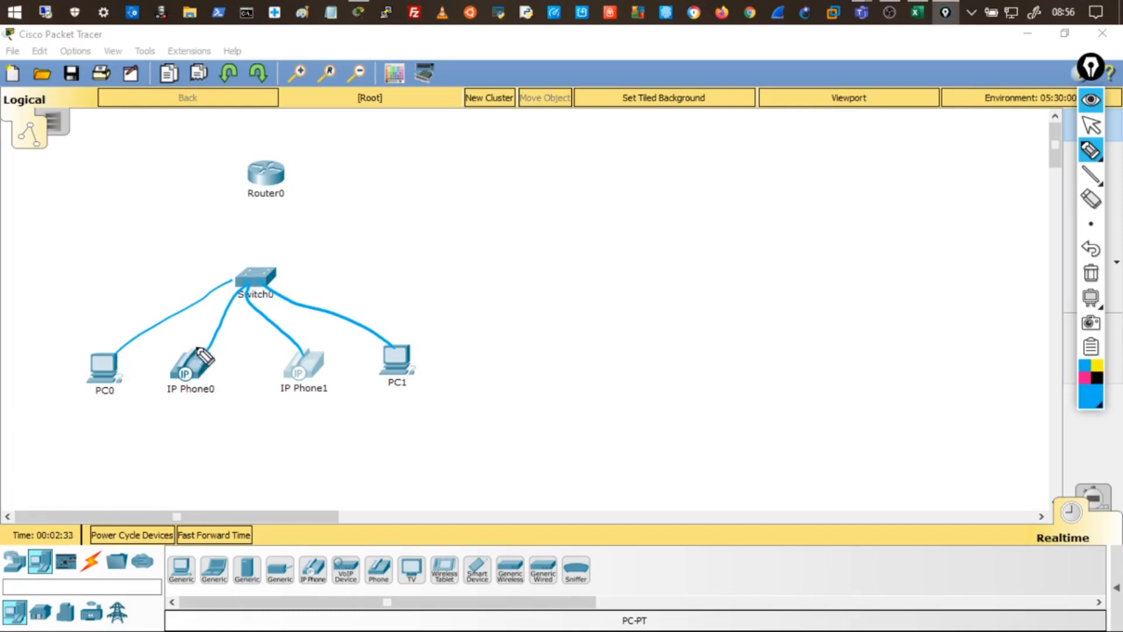
- Circle Switch0, PC0 and IP Phone0 with the screen pen and sketch a box containing three small port circles beside the switch
mouse_move(276, 256)
left_mouse_down()
mouse_move(232, 261)
mouse_move(275, 269)
left_mouse_up()
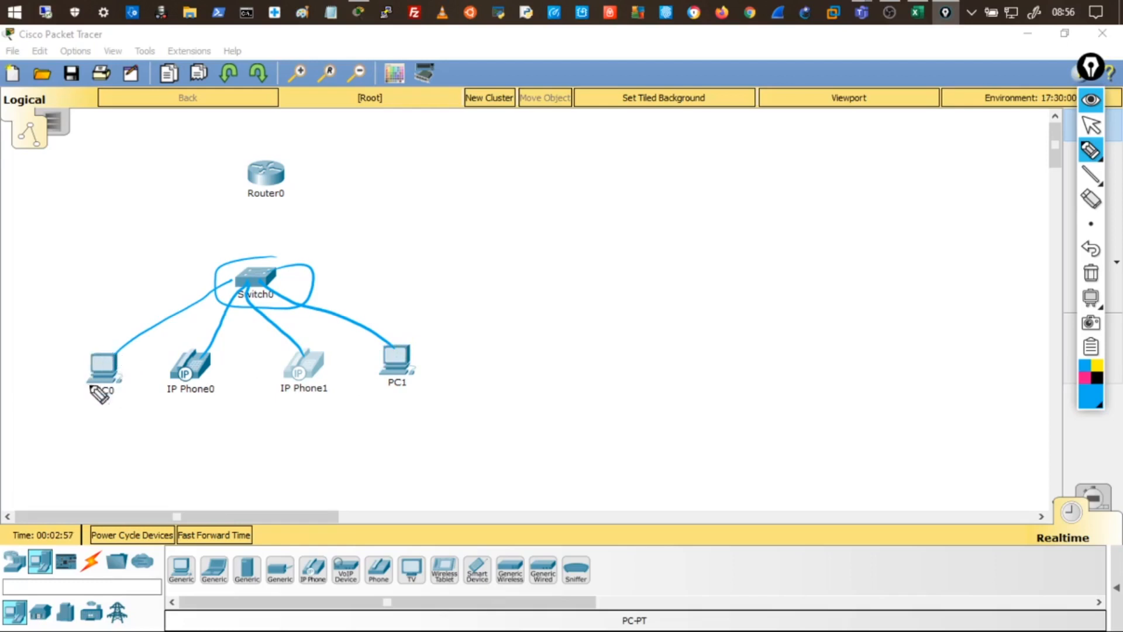
mouse_move(98, 343)
left_mouse_down()
mouse_move(83, 368)
mouse_move(130, 355)
left_mouse_up()
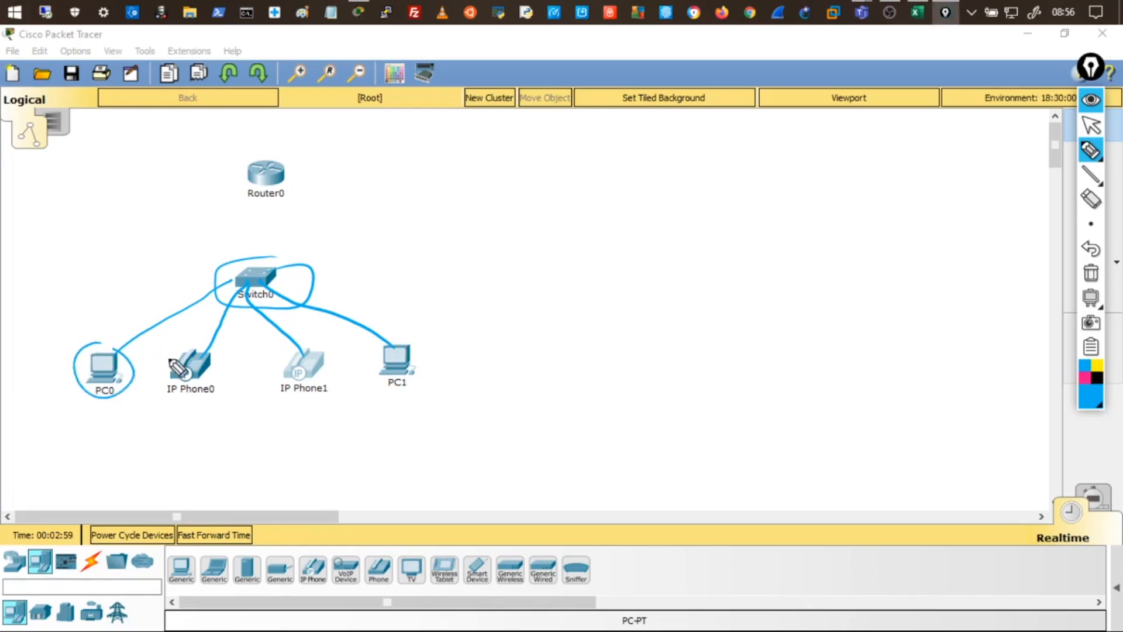
left_click_drag(201, 345, 238, 358)
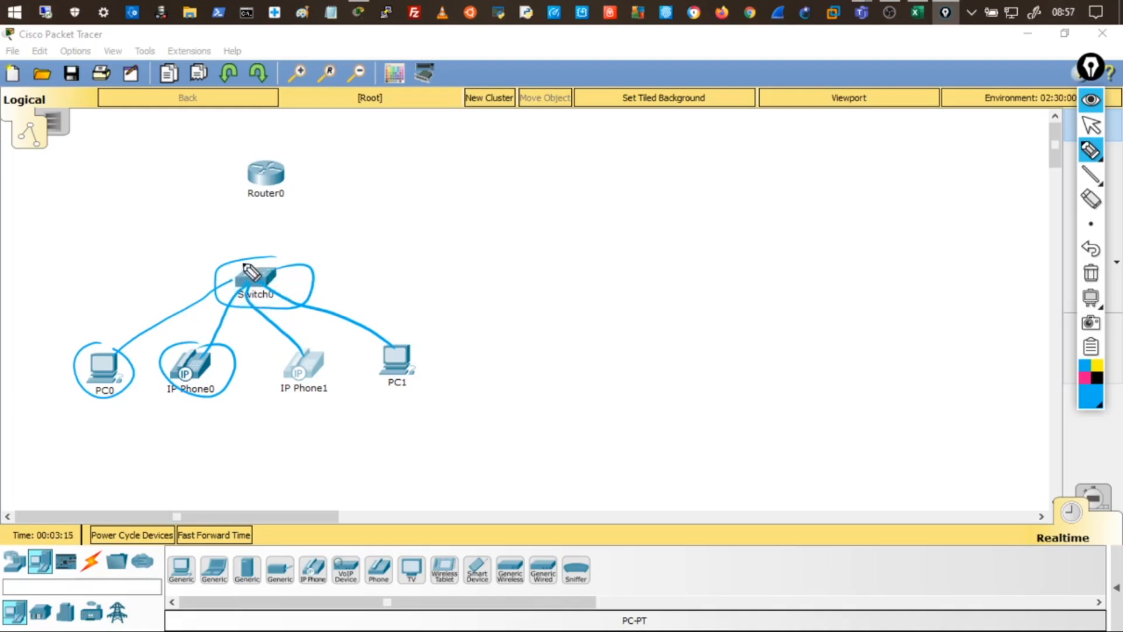
left_click_drag(365, 264, 387, 260)
mouse_move(402, 257)
left_mouse_down()
mouse_move(401, 269)
mouse_move(346, 254)
mouse_move(393, 279)
left_mouse_up()
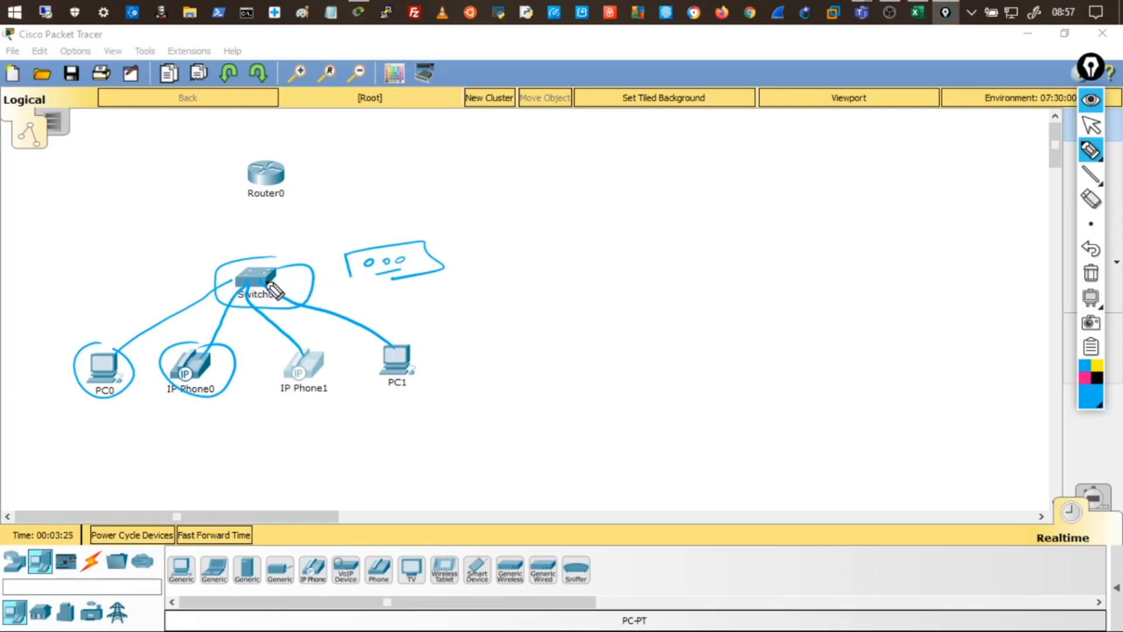
- Mark each of the four hand-drawn links below Switch0 with a short stroke
mouse_move(334, 318)
left_mouse_down()
mouse_move(345, 316)
mouse_move(292, 328)
left_mouse_up()
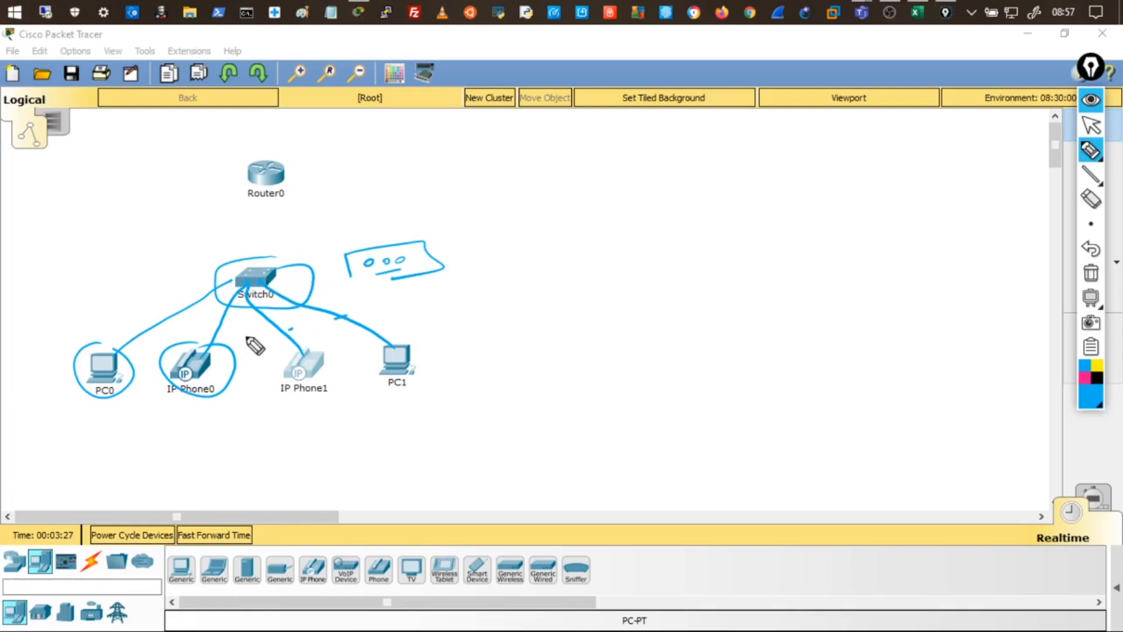
left_click_drag(213, 323, 221, 321)
left_click_drag(145, 310, 163, 321)
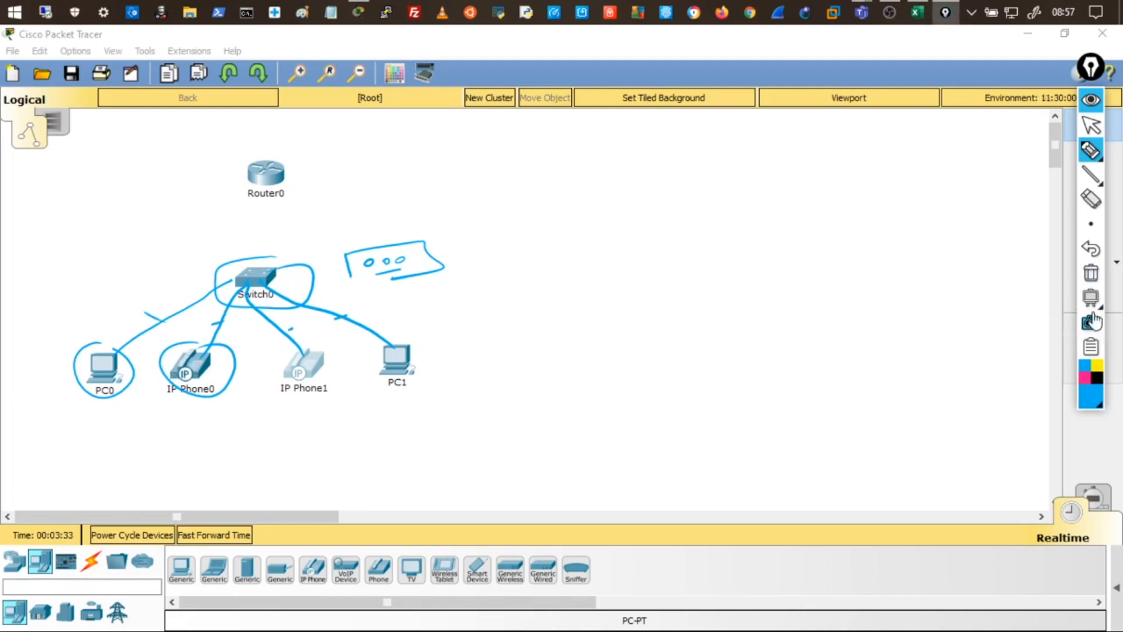
- Erase all the pen drawings from the screen and hide the pen's drawing tools
left_click(1091, 275)
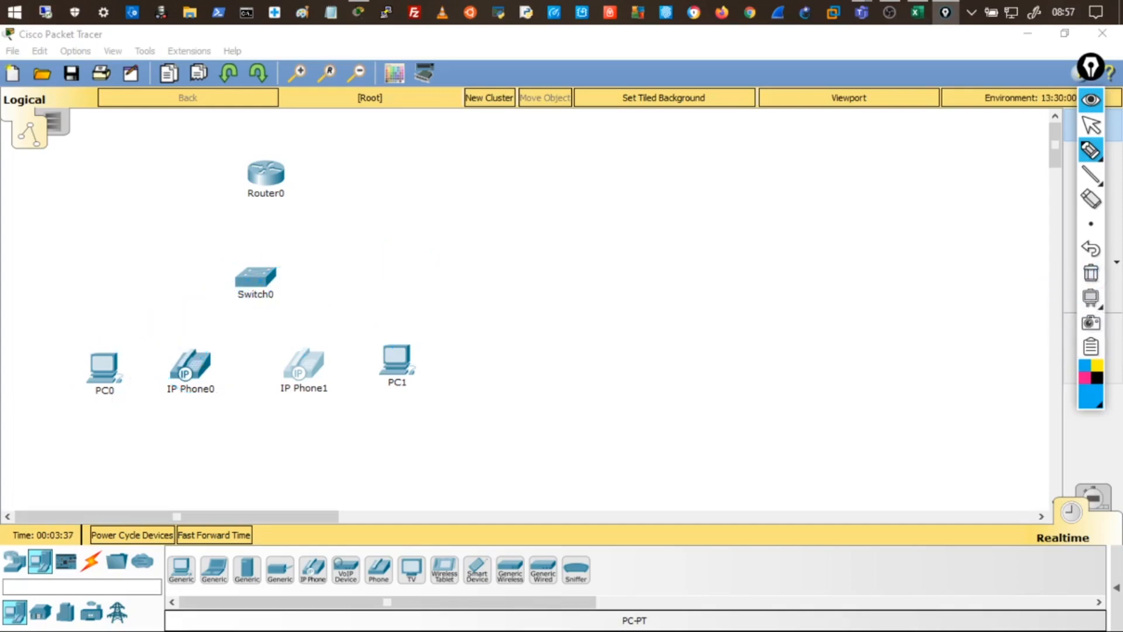
mouse_move(1091, 298)
left_click(1092, 109)
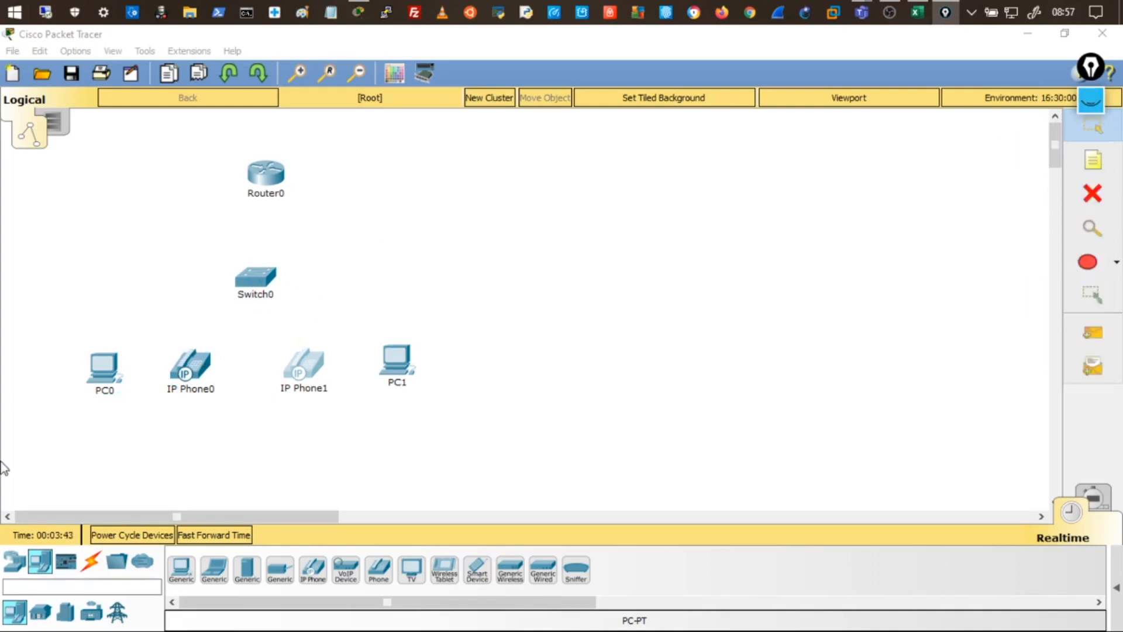
- Move PC0 and PC1 farther outward, leaving more space between each PC and its neighbouring IP phone
left_click_drag(113, 365, 80, 368)
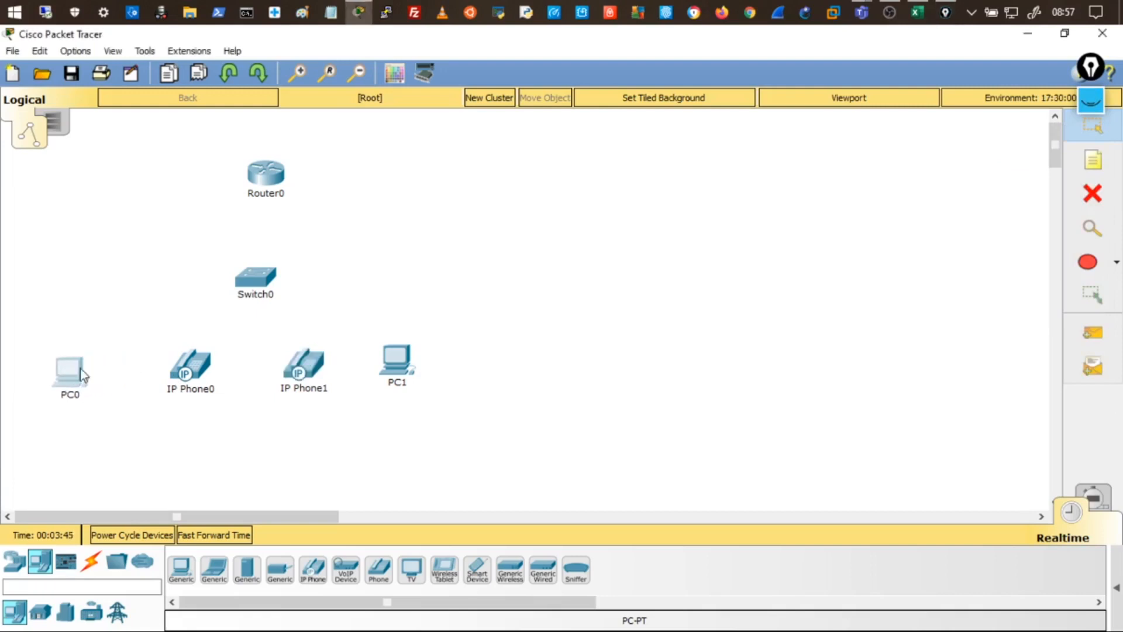
left_click_drag(376, 370, 418, 369)
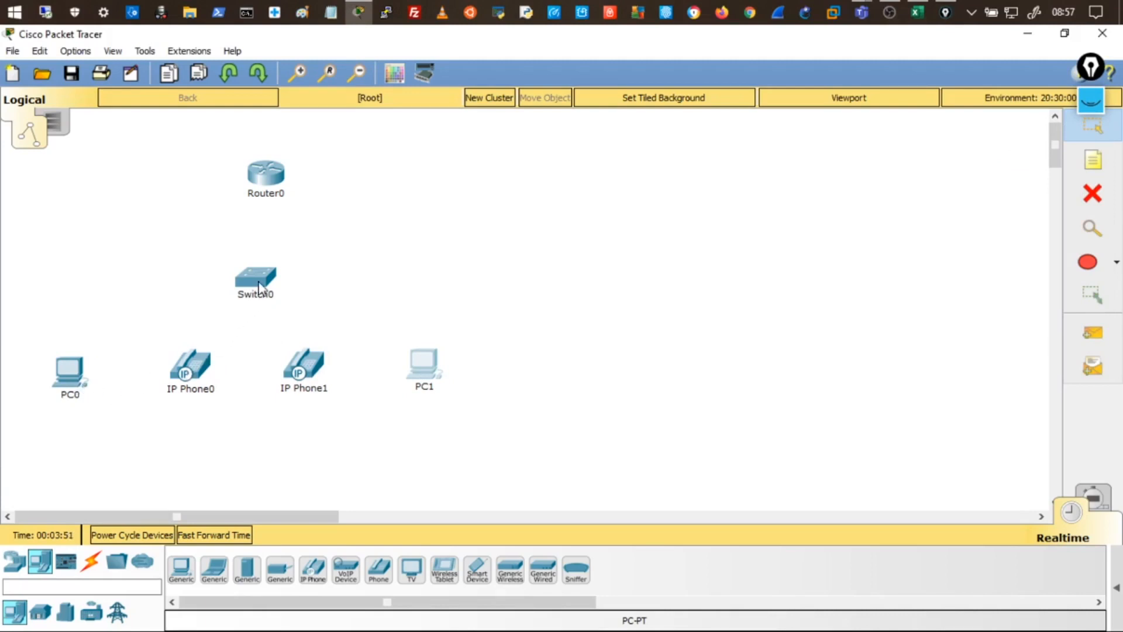
mouse_move(259, 287)
mouse_move(82, 387)
mouse_move(199, 389)
- Connect Router0's FastEthernet0/0 to Switch0's FastEthernet0/1 with a Copper Straight-Through cable
left_click(91, 563)
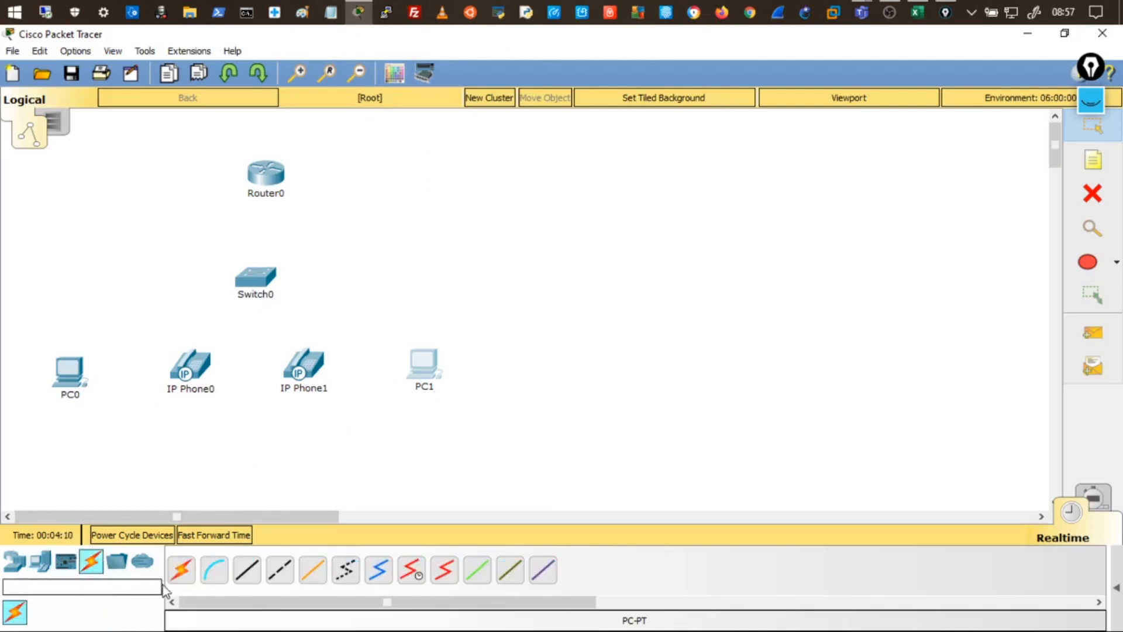
left_click(254, 586)
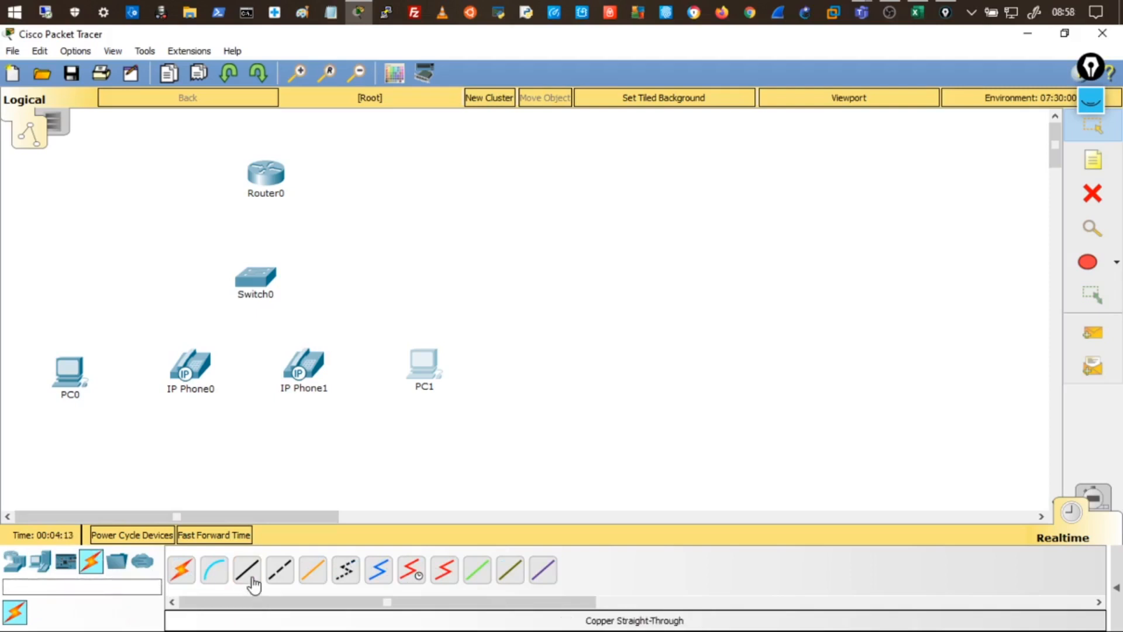
left_click(263, 176)
left_click(296, 218)
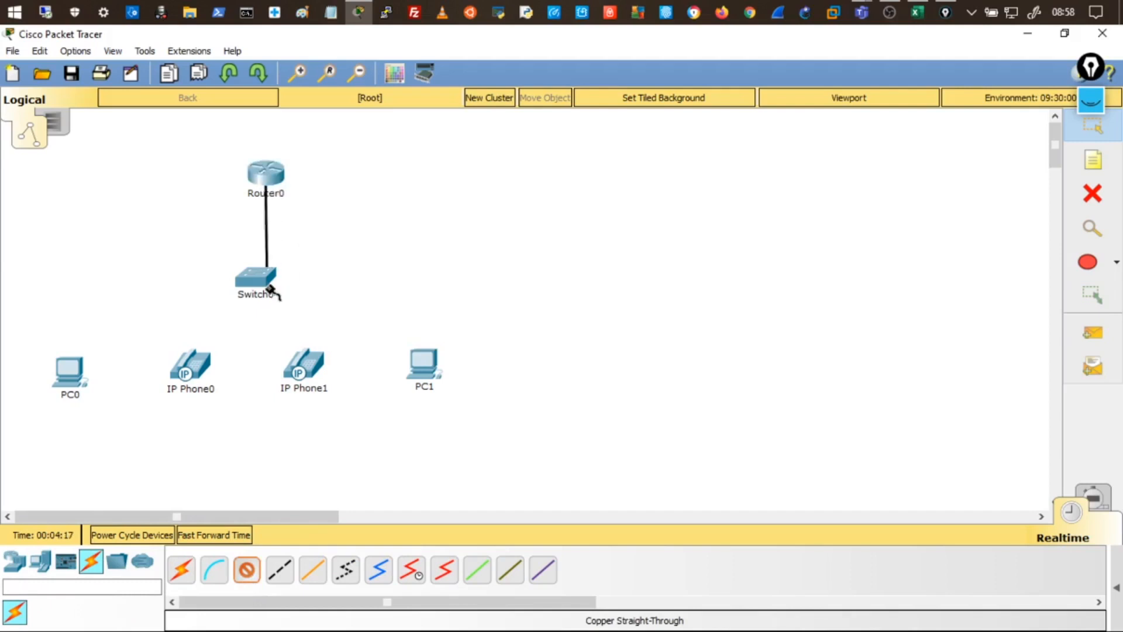
left_click(261, 285)
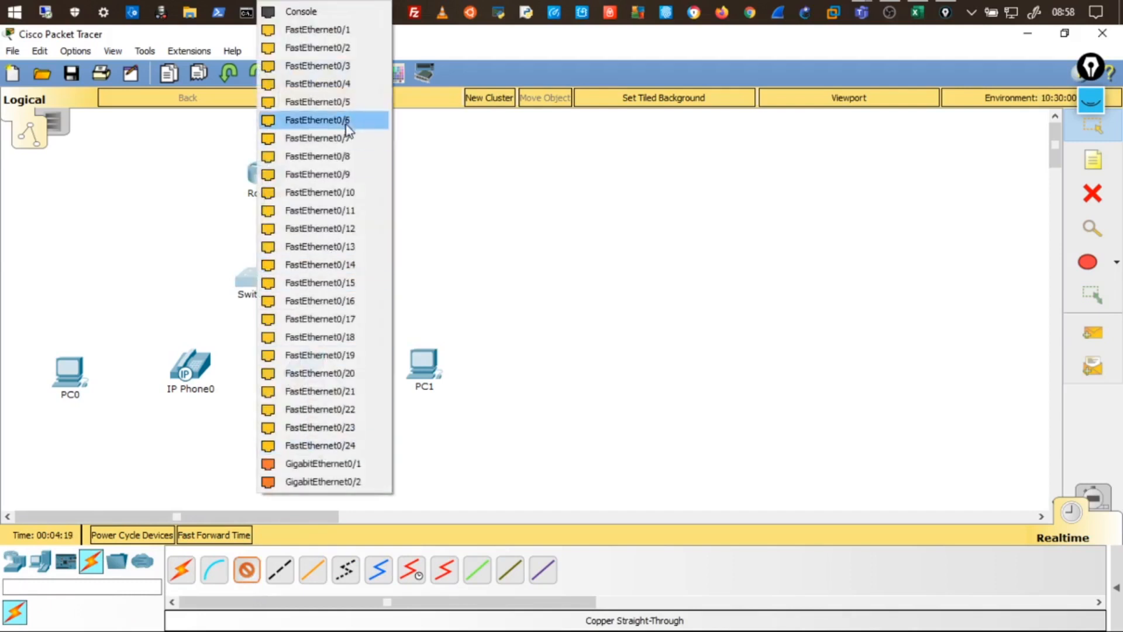
left_click(346, 31)
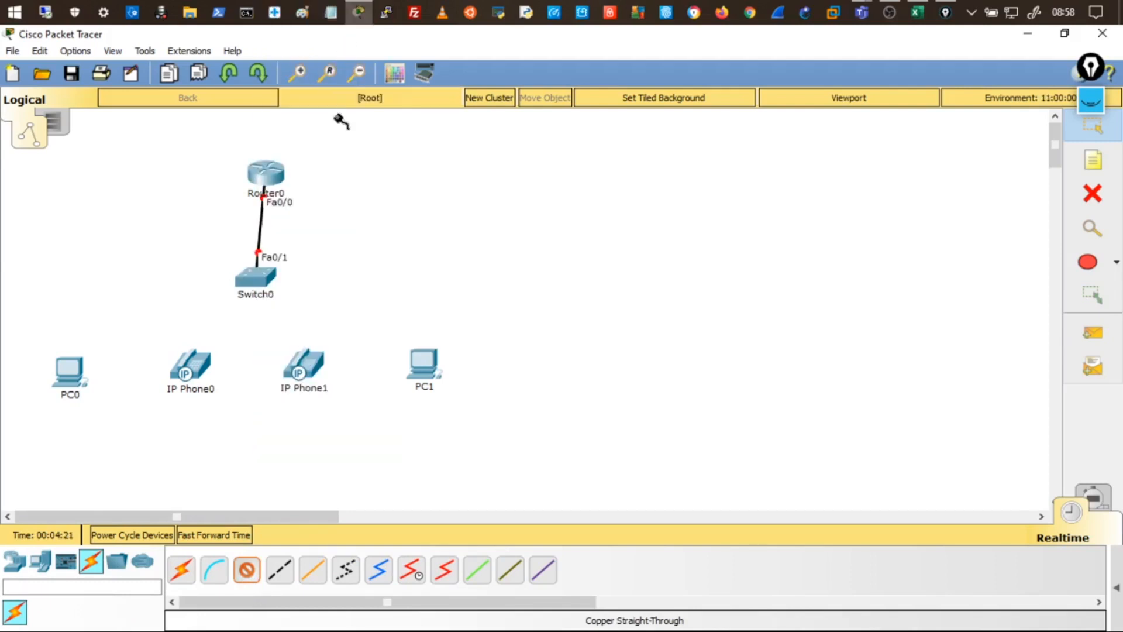
- Connect Switch0's FastEthernet0/2 to the Switch port of IP Phone0 with a Copper Straight-Through cable
left_click(251, 279)
left_click(337, 33)
left_click(204, 363)
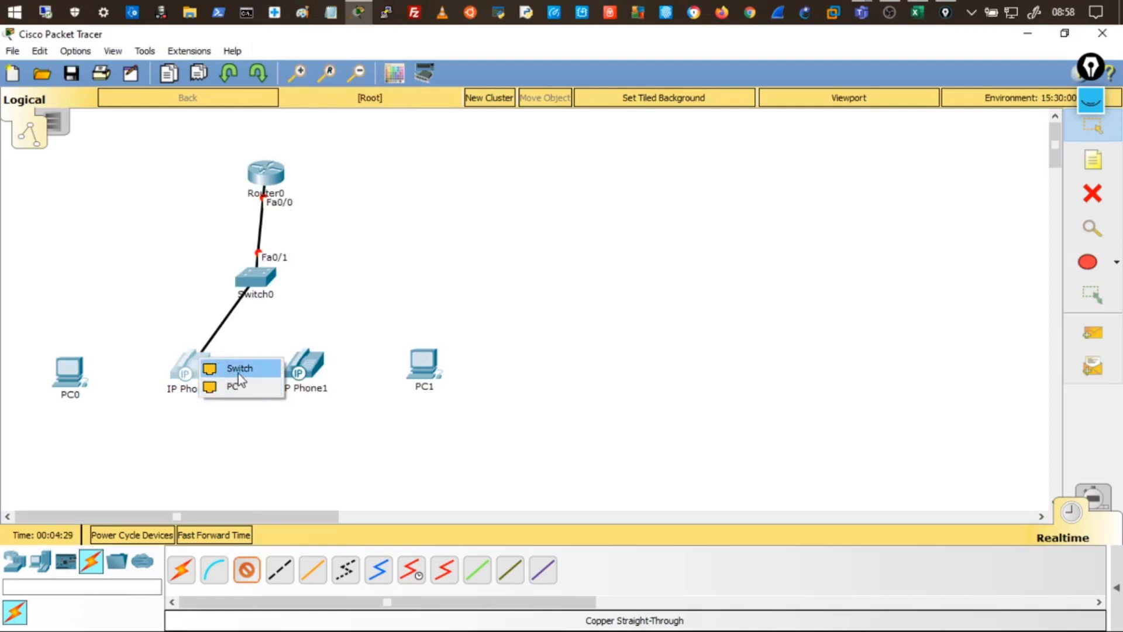
left_click(243, 369)
- Connect the PC port of IP Phone0 to PC0's FastEthernet0 with a Copper Straight-Through cable
left_click(201, 373)
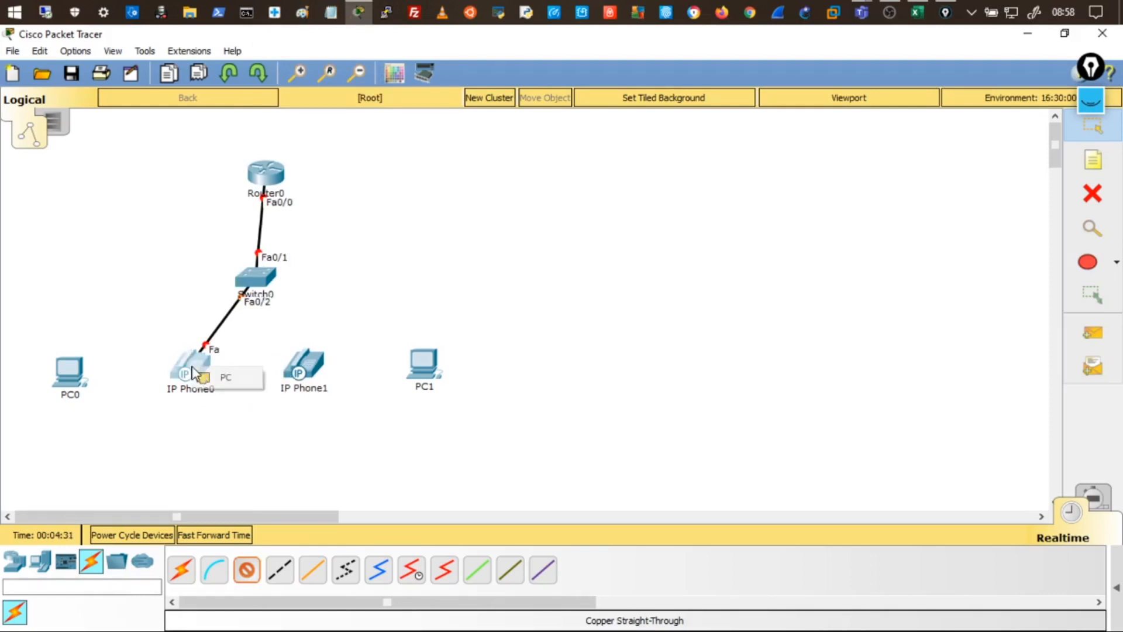
left_click(225, 378)
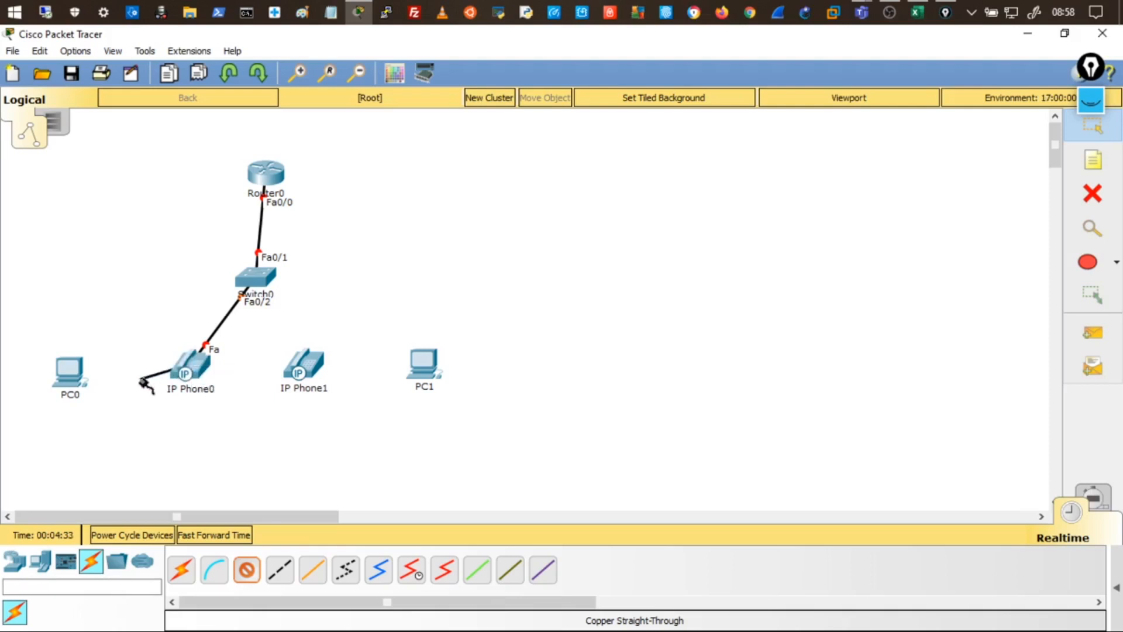
left_click(71, 374)
left_click(101, 436)
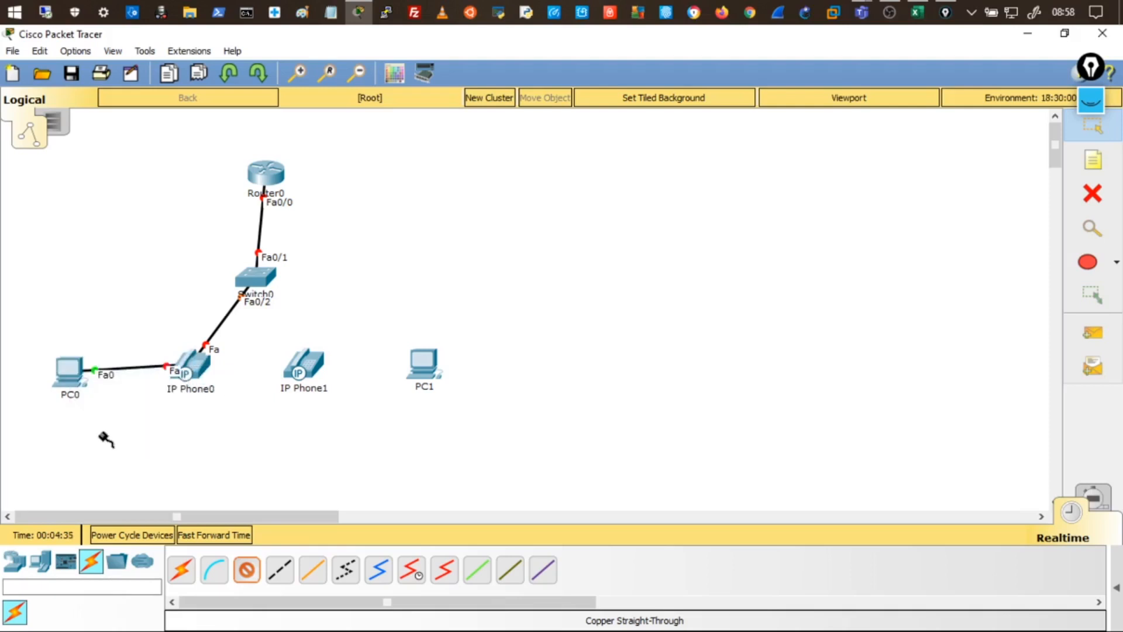
- Connect Switch0's FastEthernet0/3 to the Switch port of IP Phone1 with a Copper Straight-Through cable
left_click(255, 279)
left_click(360, 58)
left_click(301, 364)
left_click(344, 374)
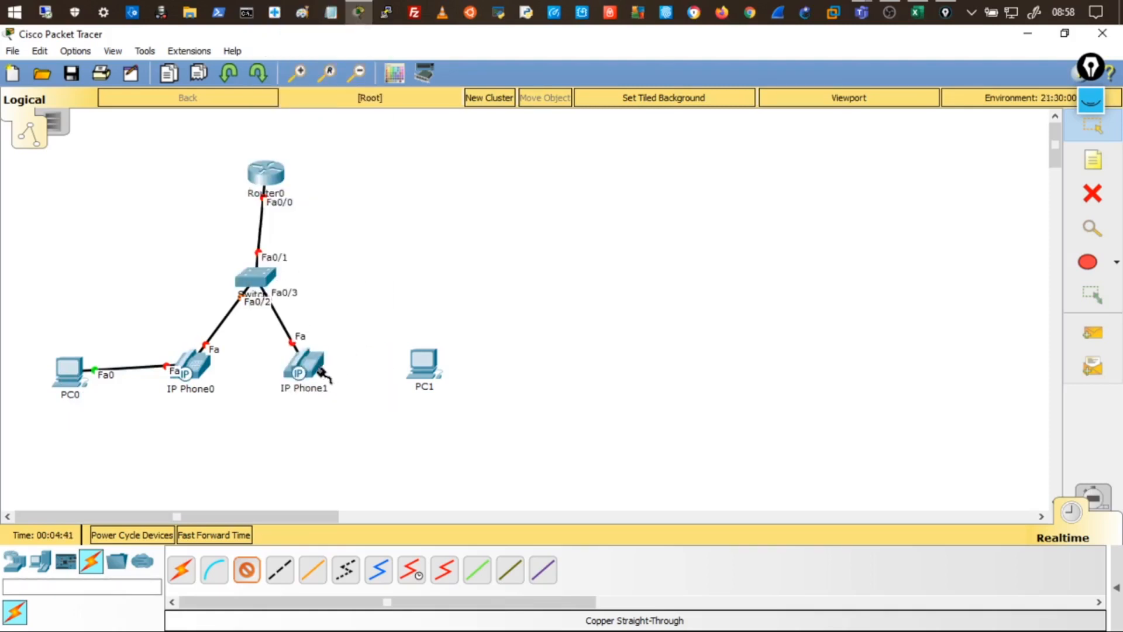
- Connect the PC port of IP Phone1 to PC1's FastEthernet0 with a Copper Straight-Through cable and stop cabling
left_click(316, 368)
left_click(345, 377)
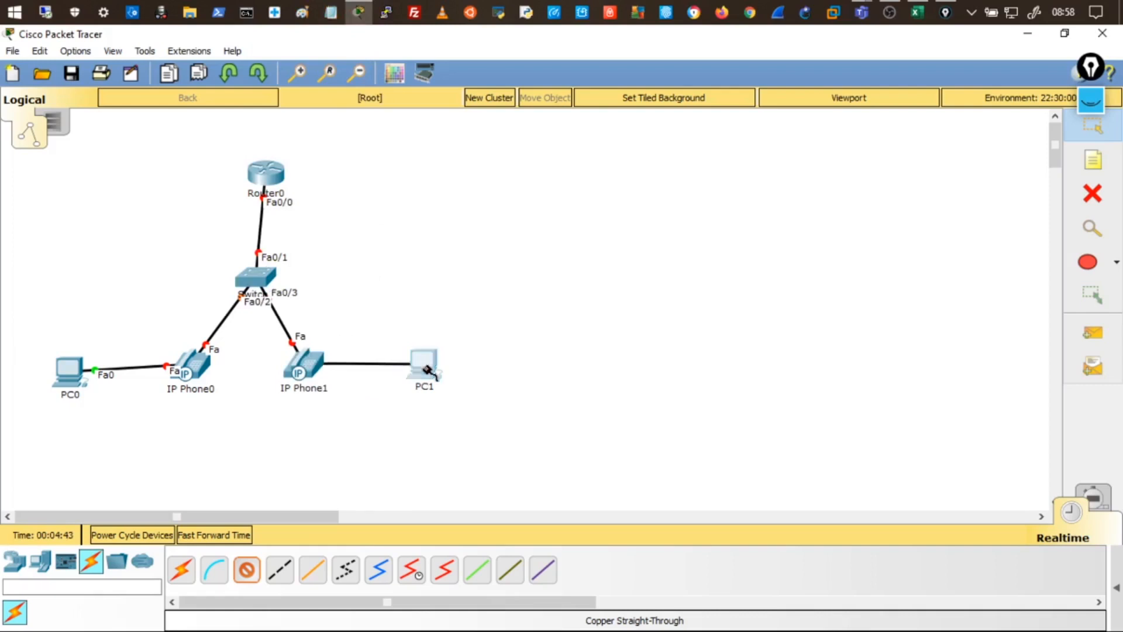
left_click(425, 365)
left_click(472, 431)
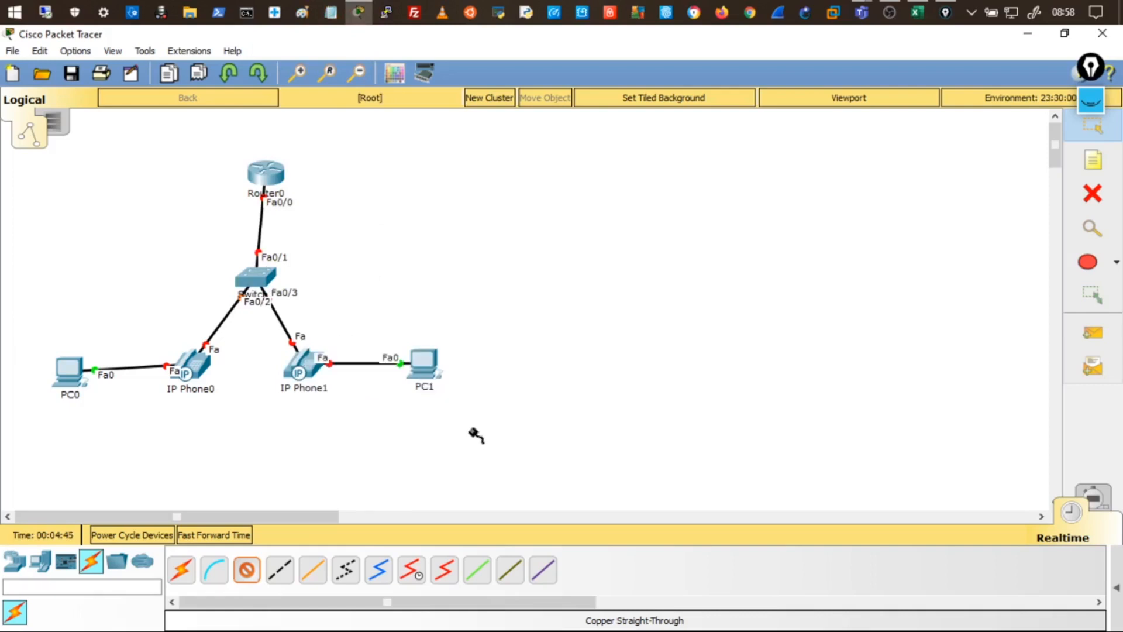
left_click(1088, 130)
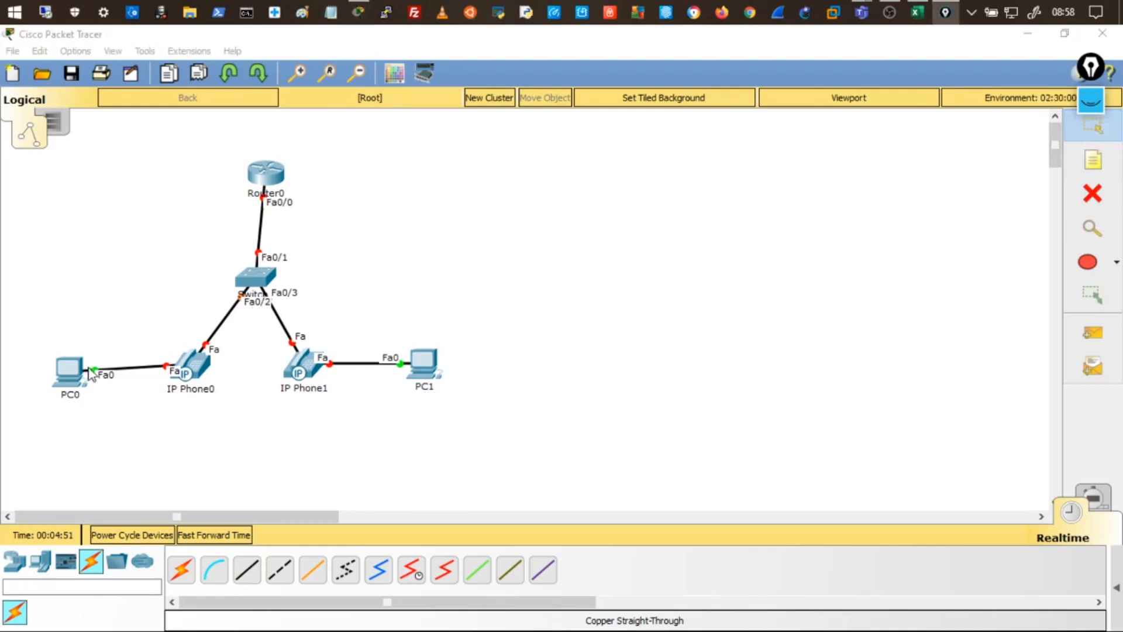
- Tidy the layout by levelling PC0 with IP Phone0, shifting PC1 slightly outward and raising Router0 above the switch
mouse_move(88, 370)
left_mouse_down()
mouse_move(68, 357)
mouse_move(84, 361)
left_mouse_up()
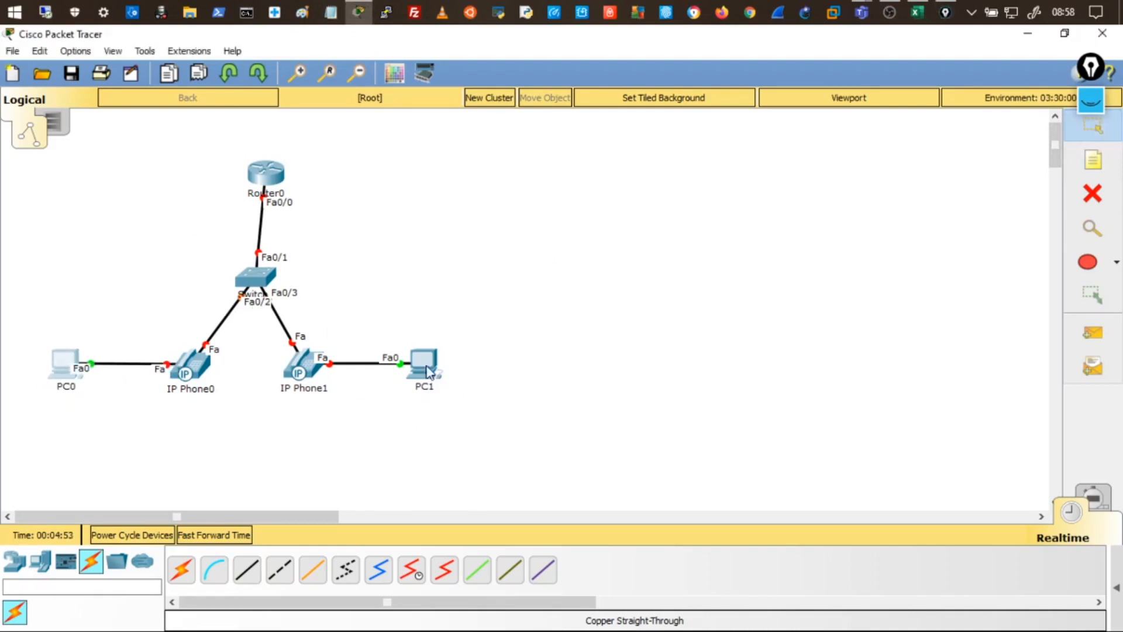
mouse_move(428, 371)
left_mouse_down()
mouse_move(434, 345)
mouse_move(443, 368)
left_mouse_up()
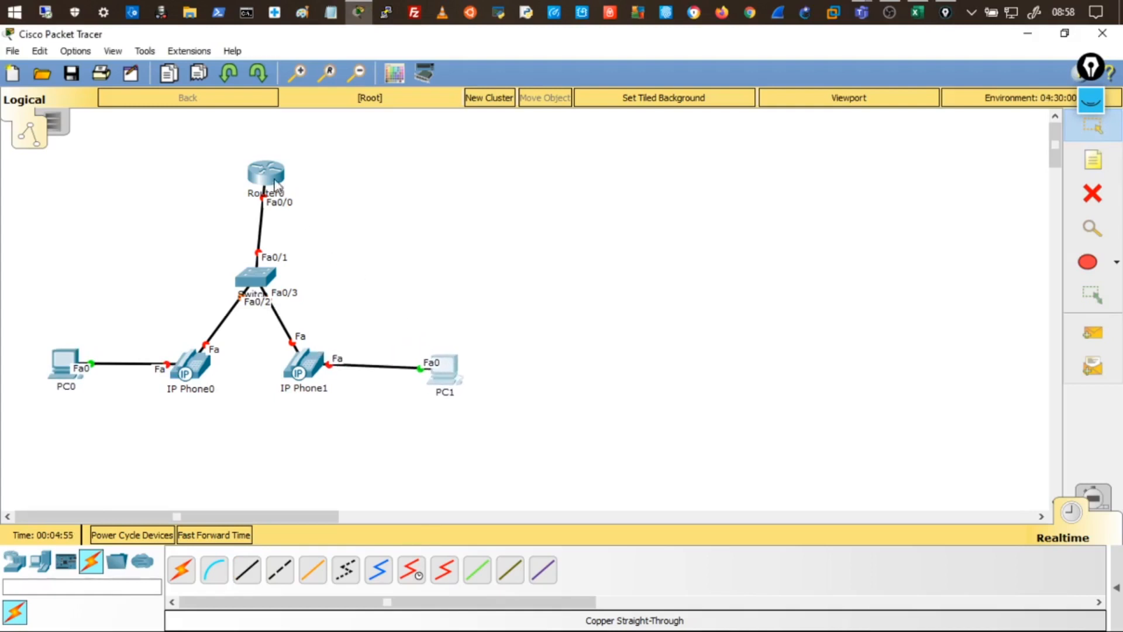
left_click_drag(273, 180, 264, 156)
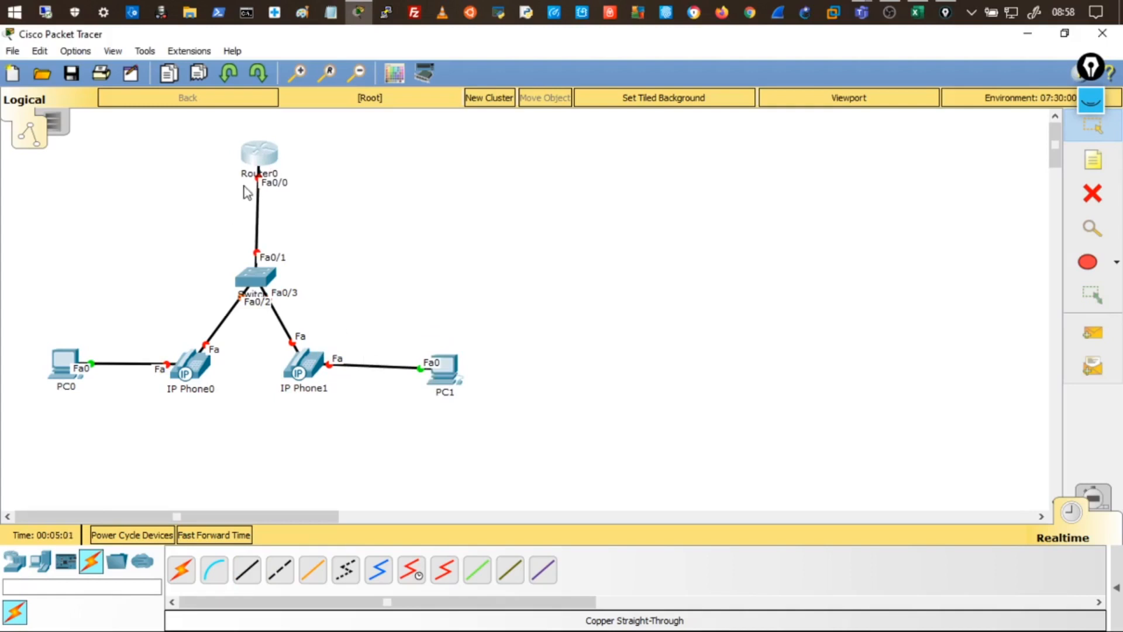
- Change Router0's display name to CME1 and close its configuration window
left_click(265, 156)
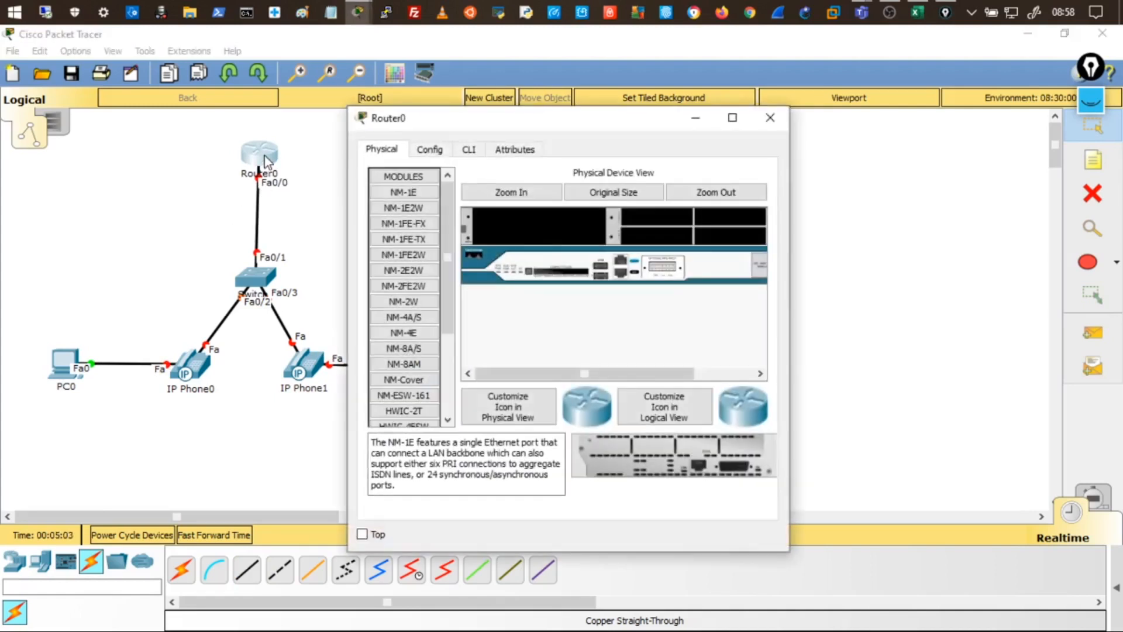
left_click(431, 150)
left_click_drag(577, 205, 485, 209)
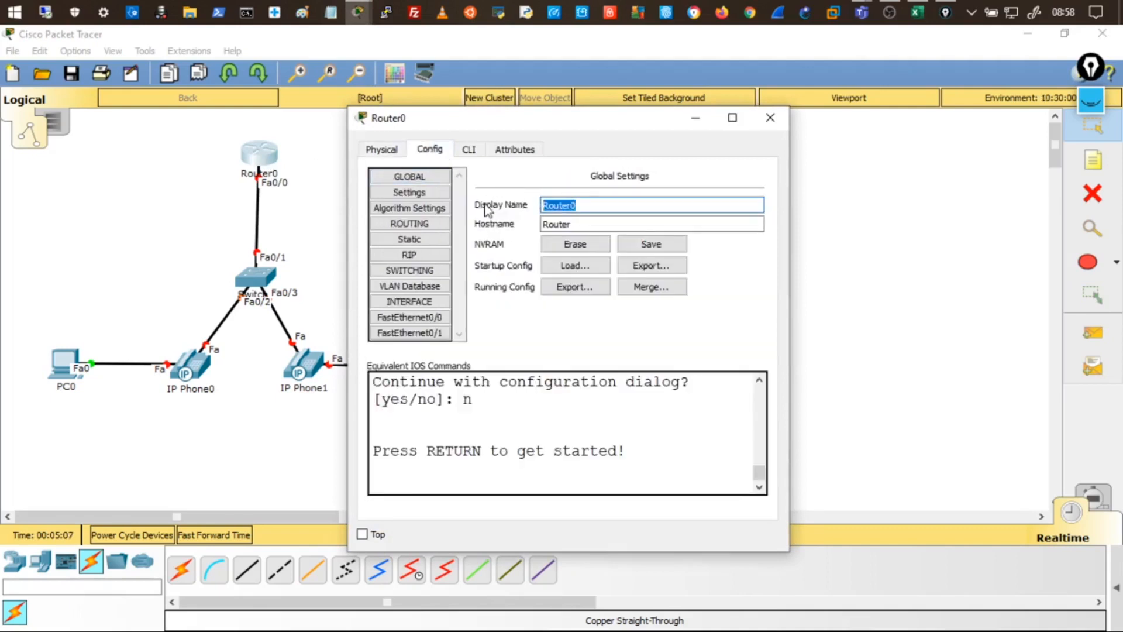
type("CM")
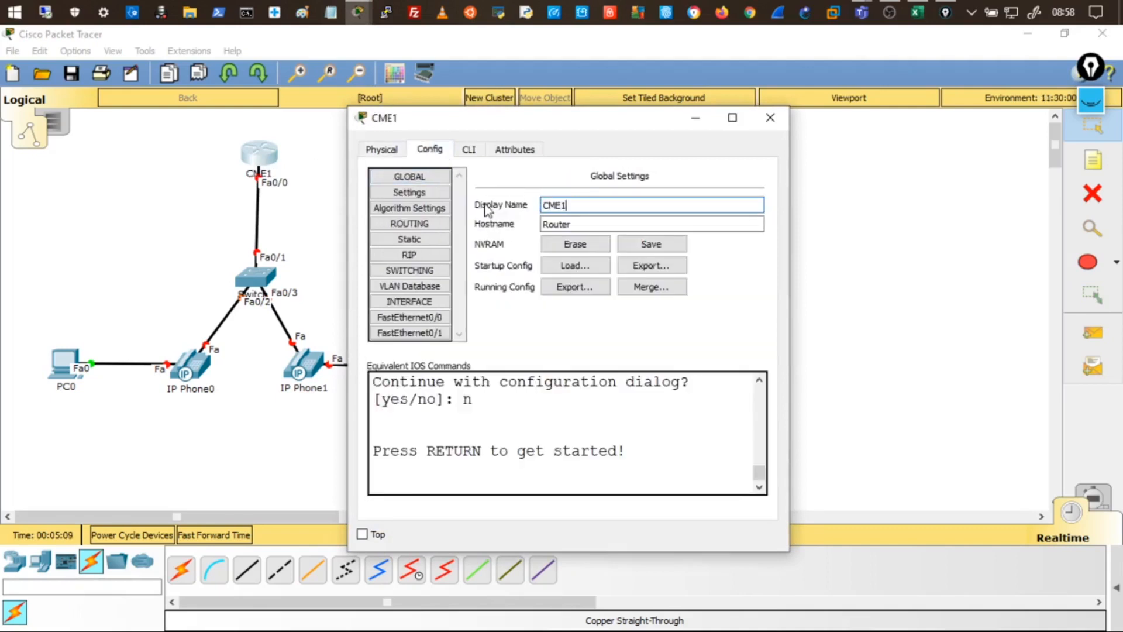
type("E1")
left_click(771, 117)
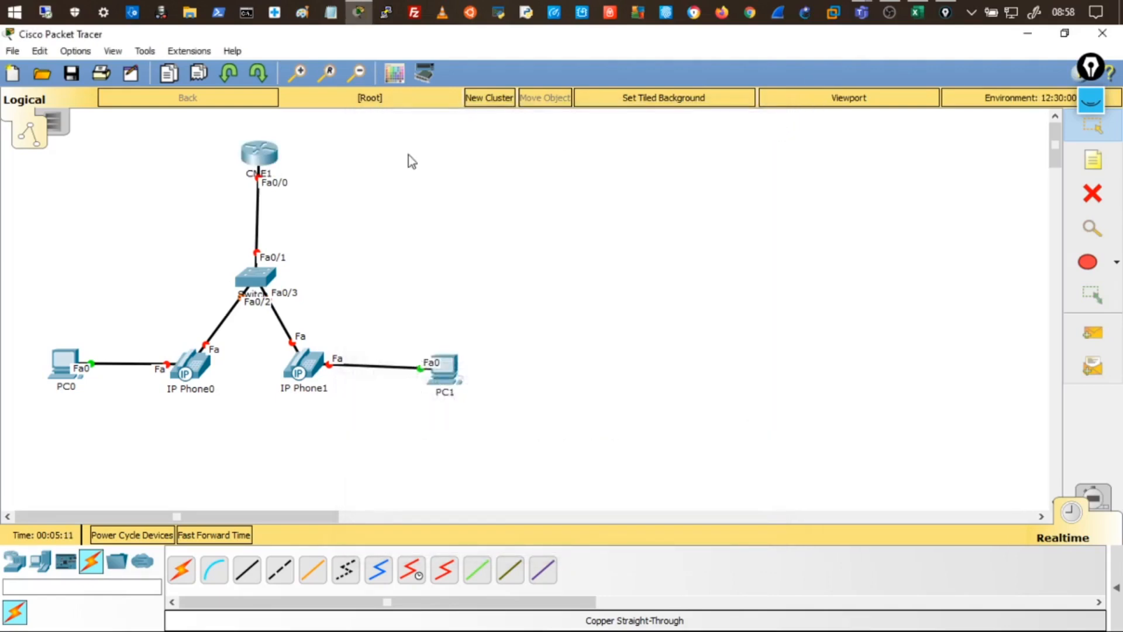
- Change Switch0's display name to SW1 and close its configuration window
left_click(258, 283)
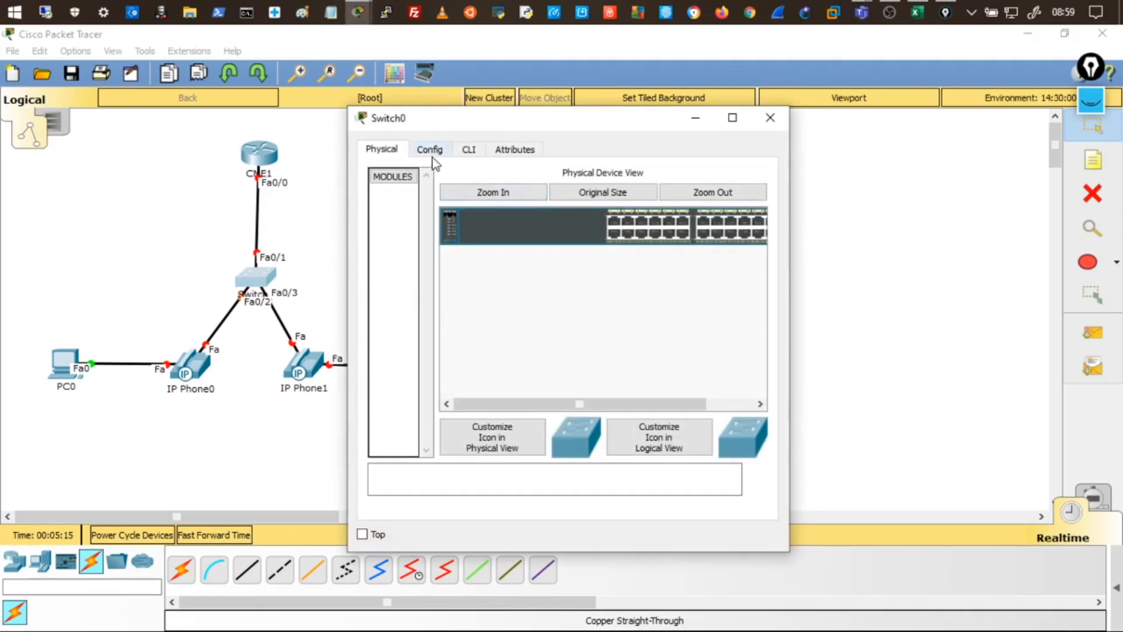
left_click(430, 150)
double_click(561, 204)
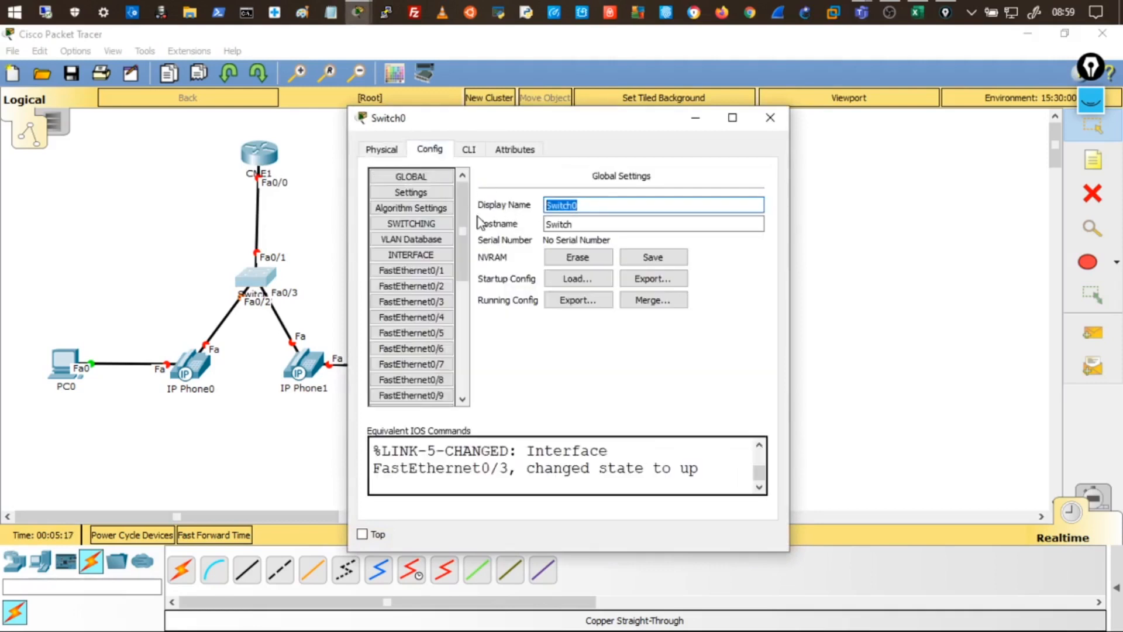
type("SW1")
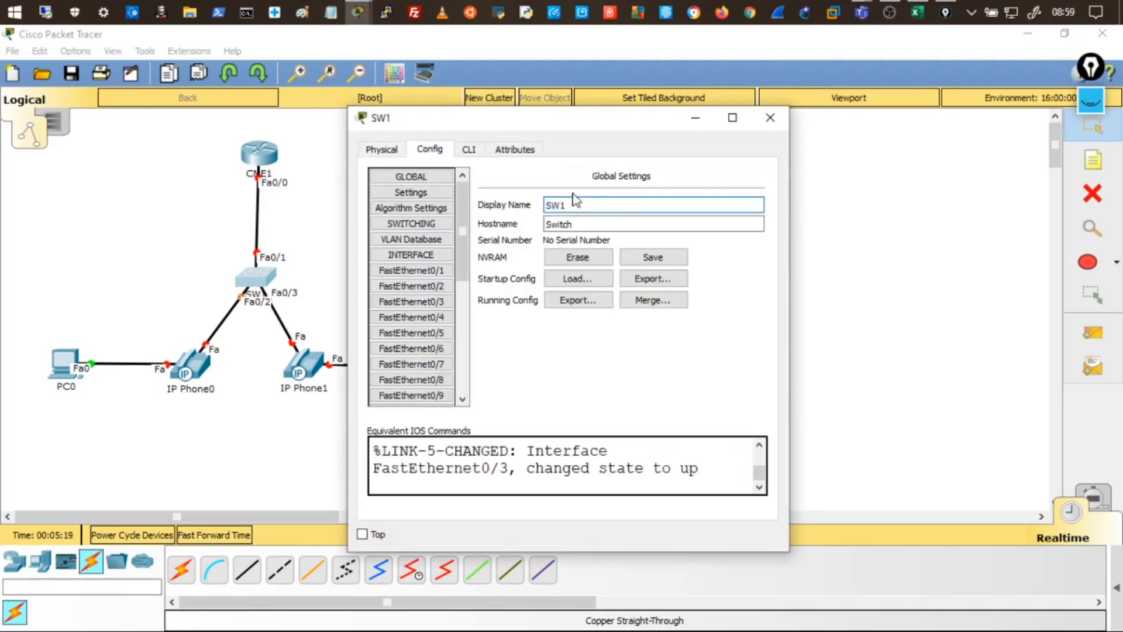
left_click(771, 117)
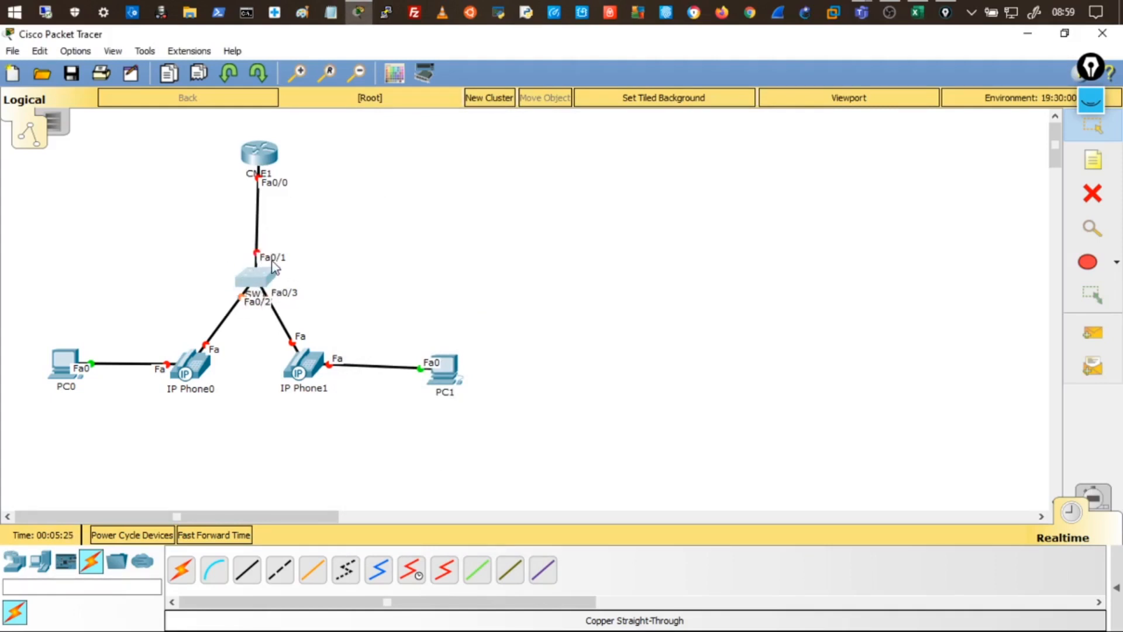
left_click(205, 374)
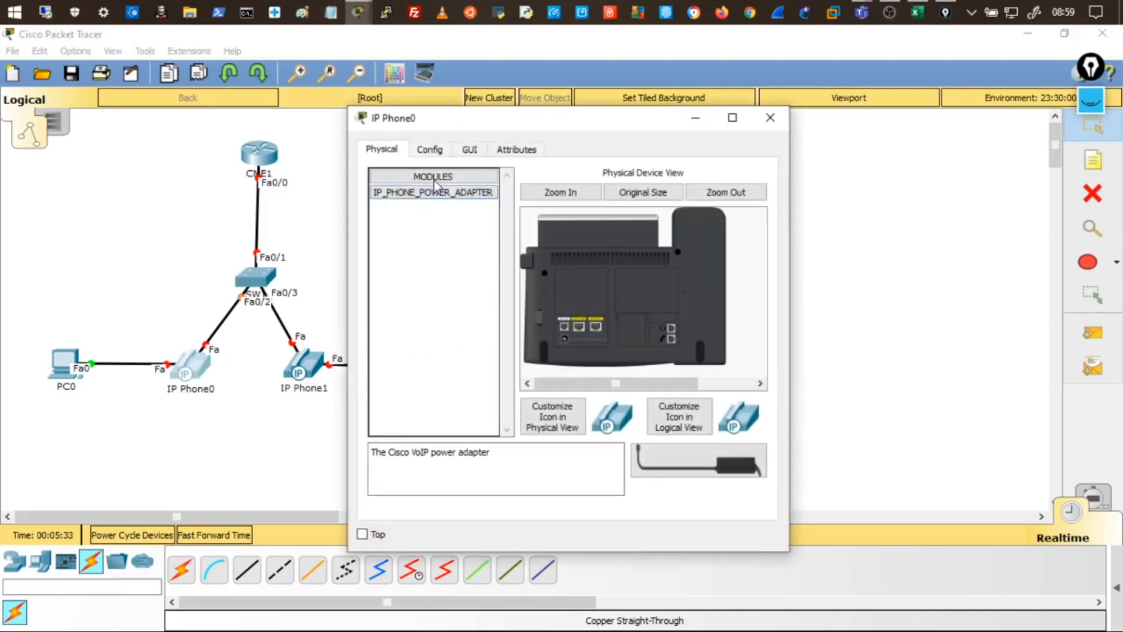
left_click(430, 151)
left_click(601, 342)
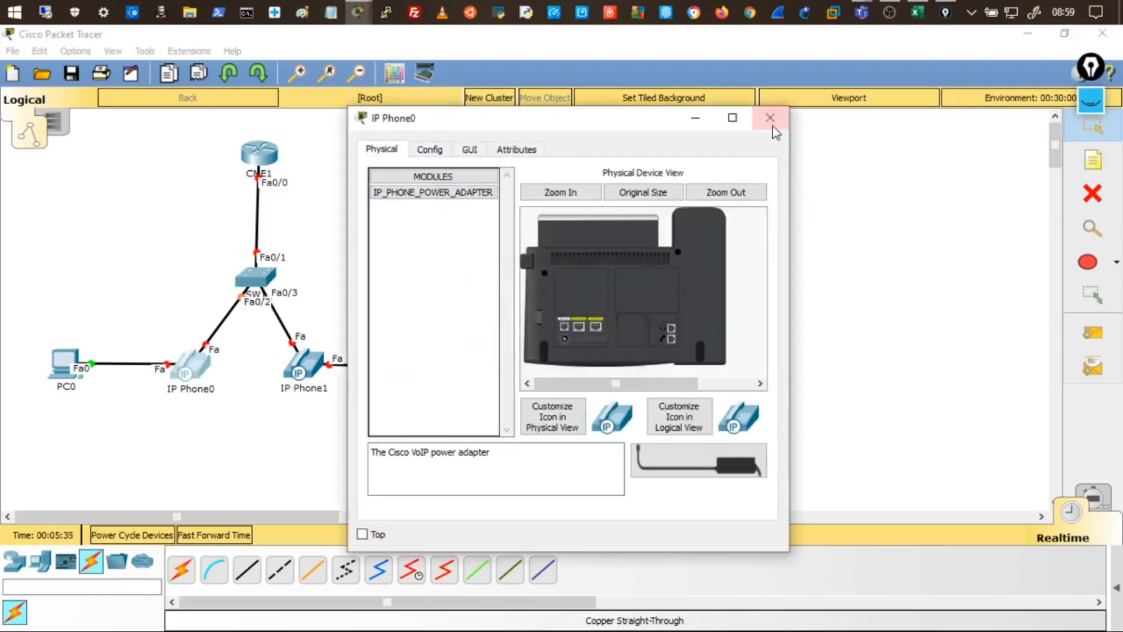
left_click(769, 118)
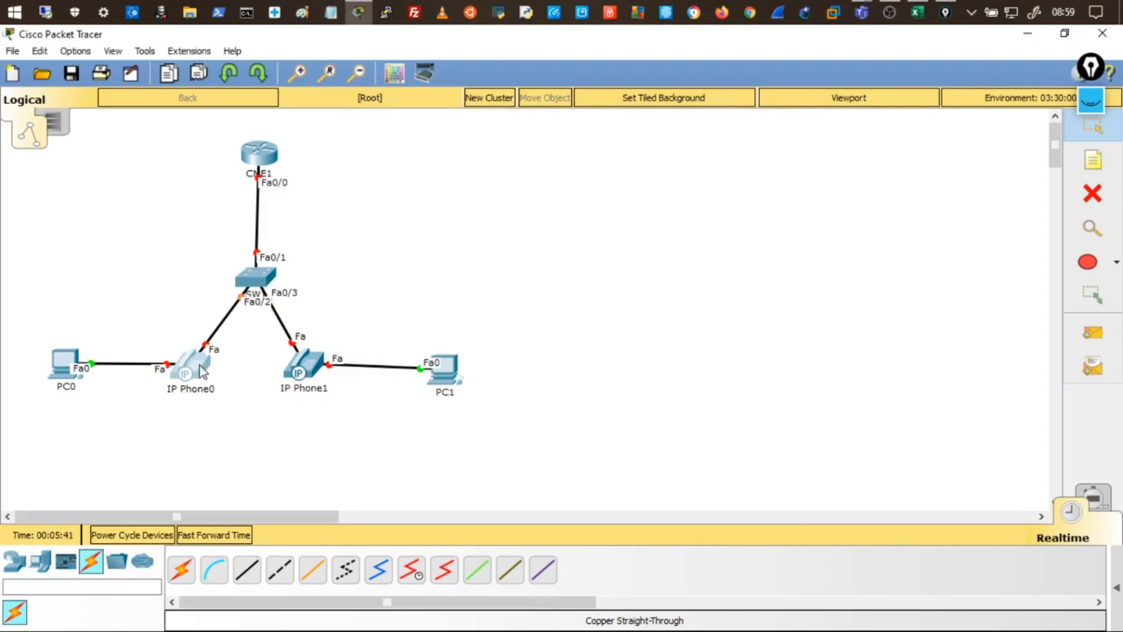
- Plug the IP_PHONE_POWER_ADAPTER module into the power jack on the back of IP Phone0
mouse_move(203, 370)
left_click(198, 363)
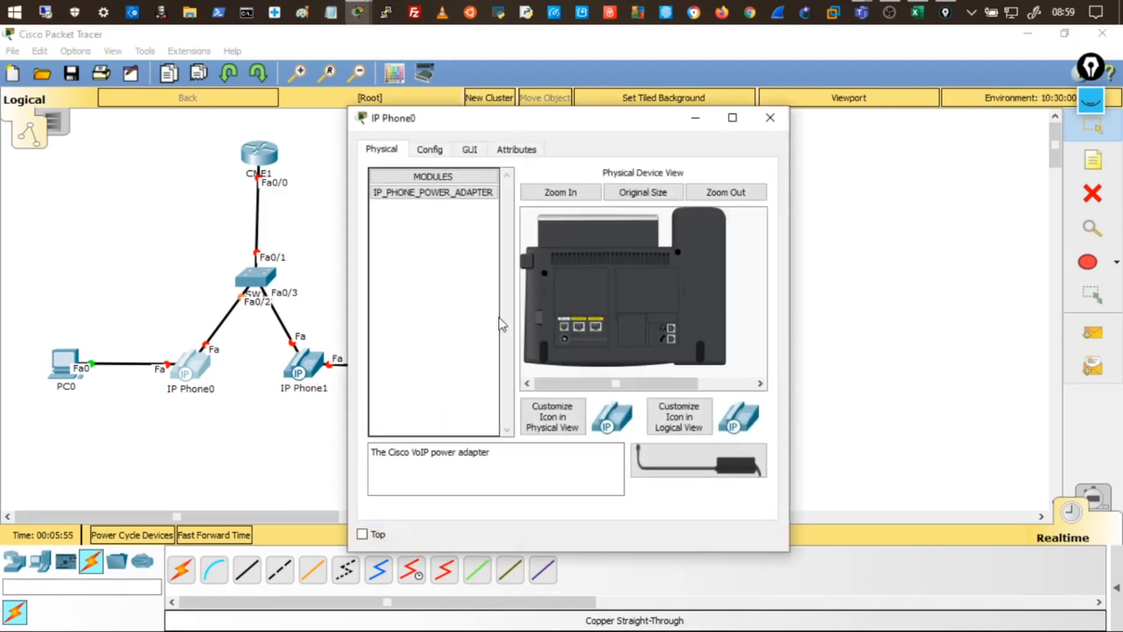
left_click_drag(717, 470, 615, 384)
left_click_drag(740, 474, 566, 340)
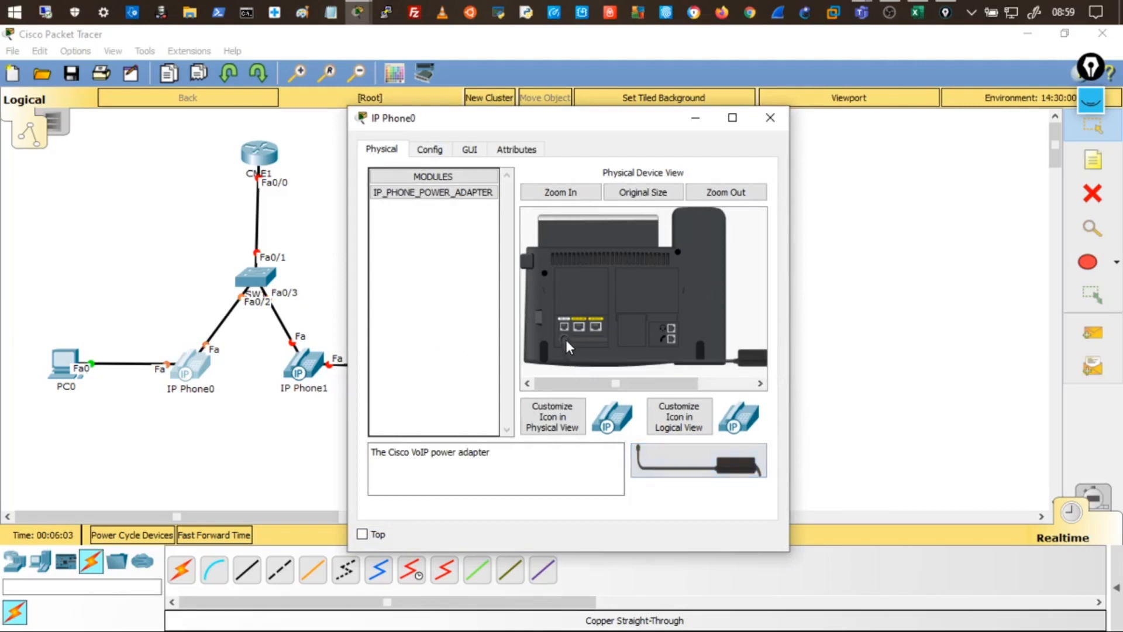
- Change IP Phone0's display name to PHONE1
left_click(430, 149)
left_click_drag(572, 205, 407, 216)
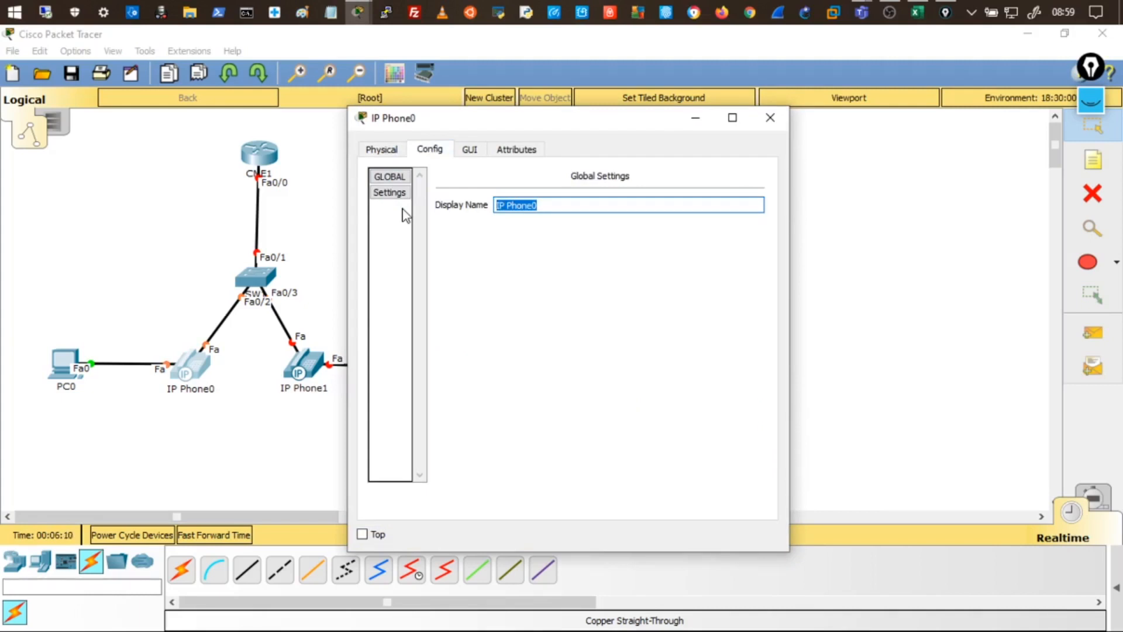
type("PHONE1")
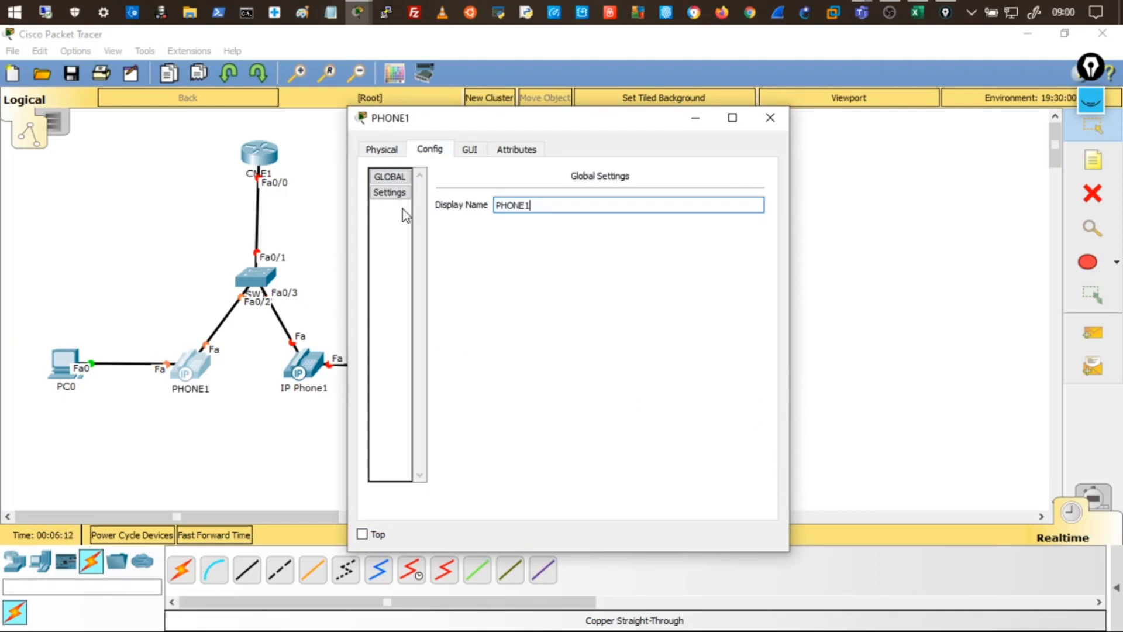
- Close PHONE1's window and plug the IP_PHONE_POWER_ADAPTER module into the power jack on the back of IP Phone1
left_click(769, 117)
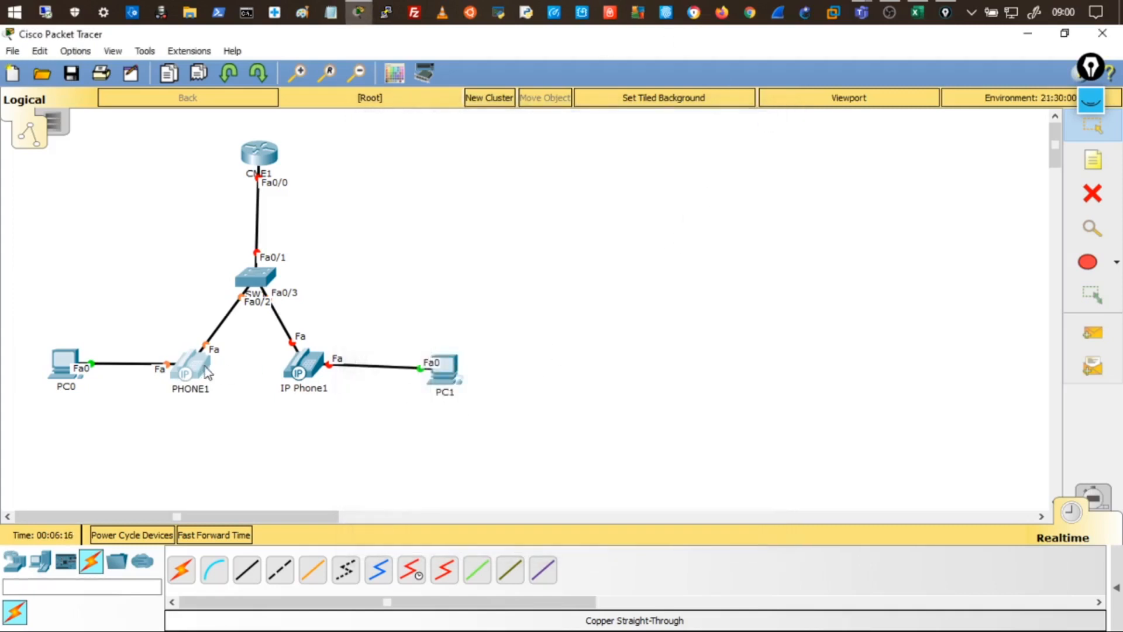
left_click(304, 366)
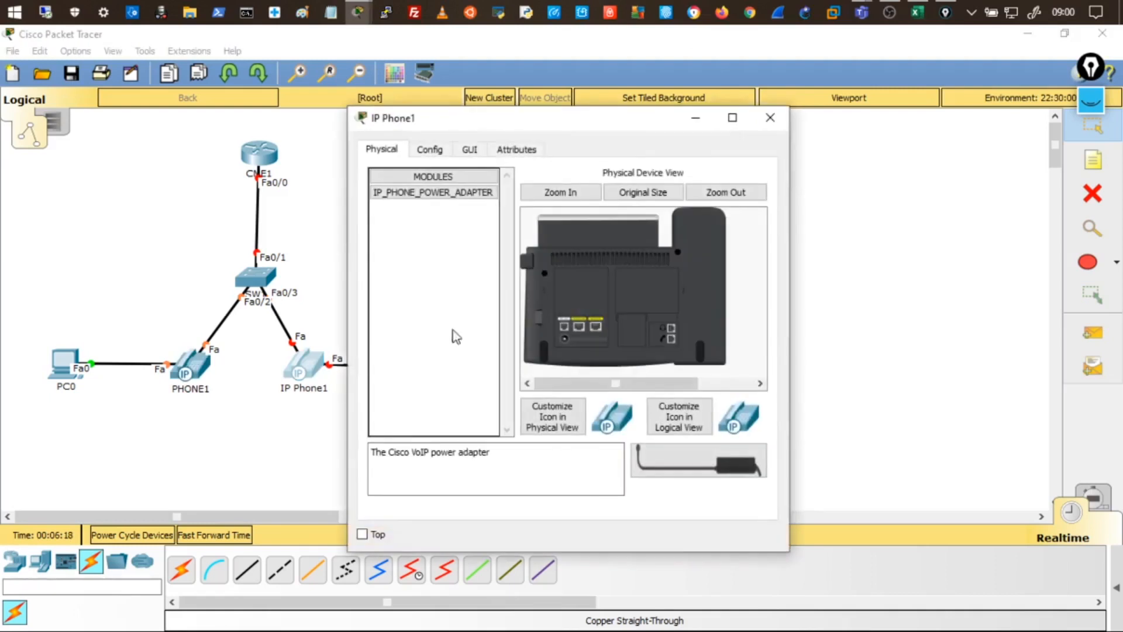
left_click_drag(699, 459, 566, 338)
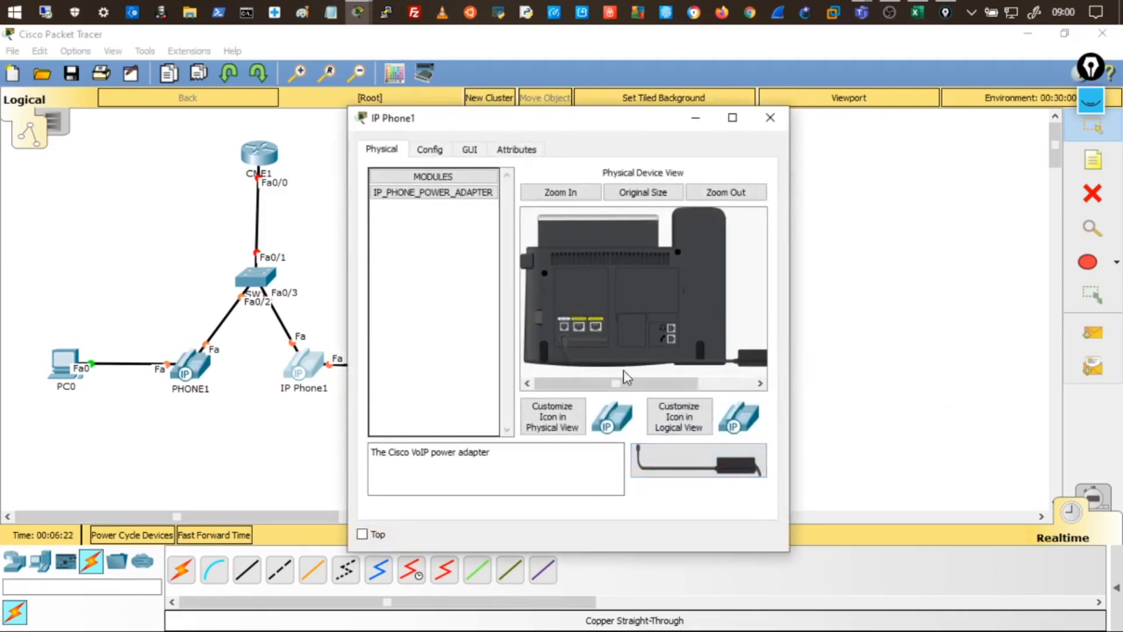
- Change IP Phone1's display name to PHONE2, close its window and shift PC0 slightly farther from PHONE1
left_click(469, 150)
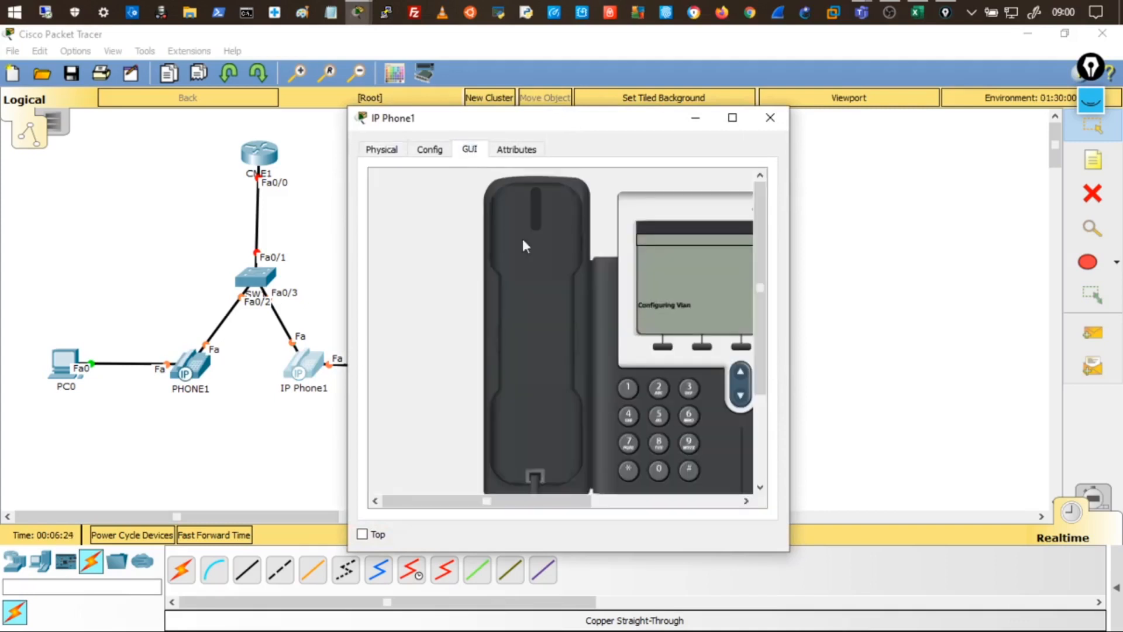
left_click(431, 150)
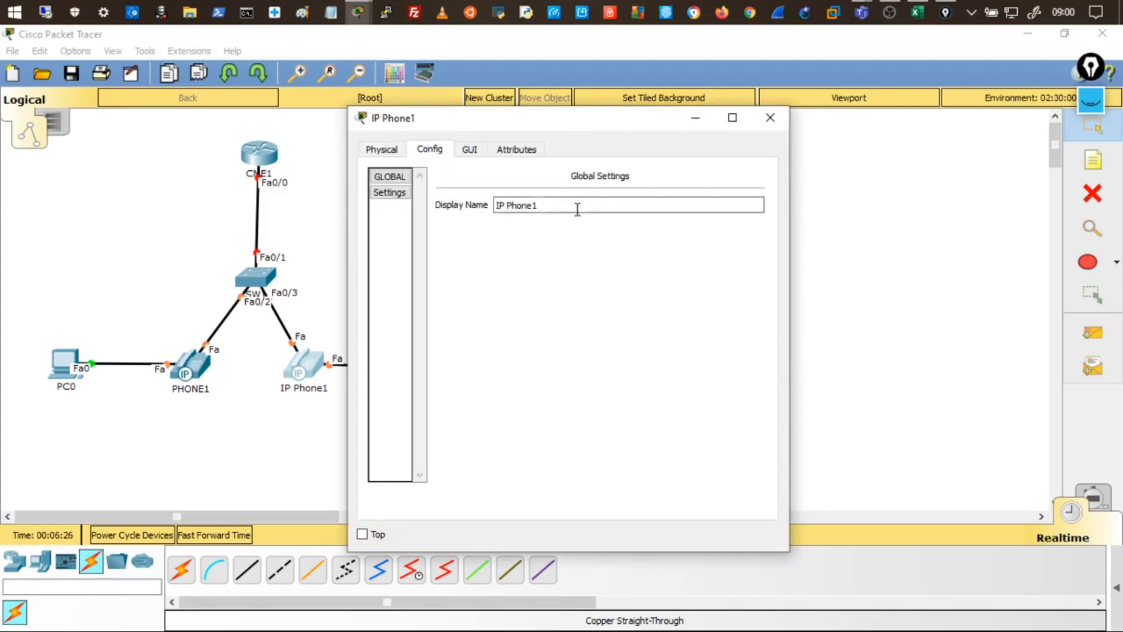
left_click_drag(577, 206, 433, 215)
type("PHONE2")
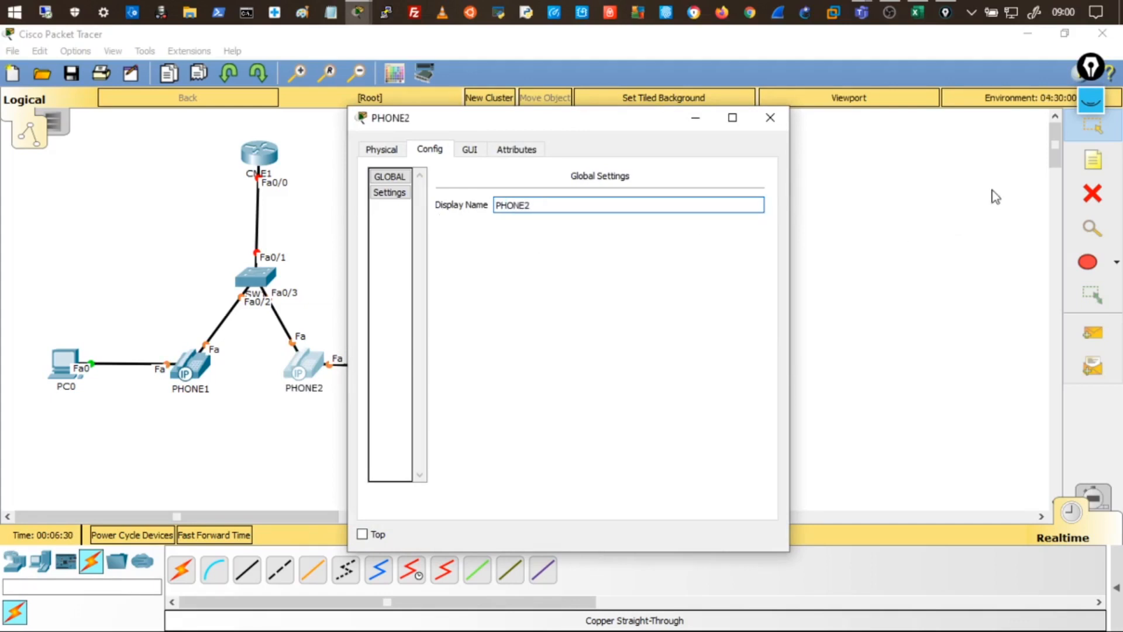
left_click(769, 118)
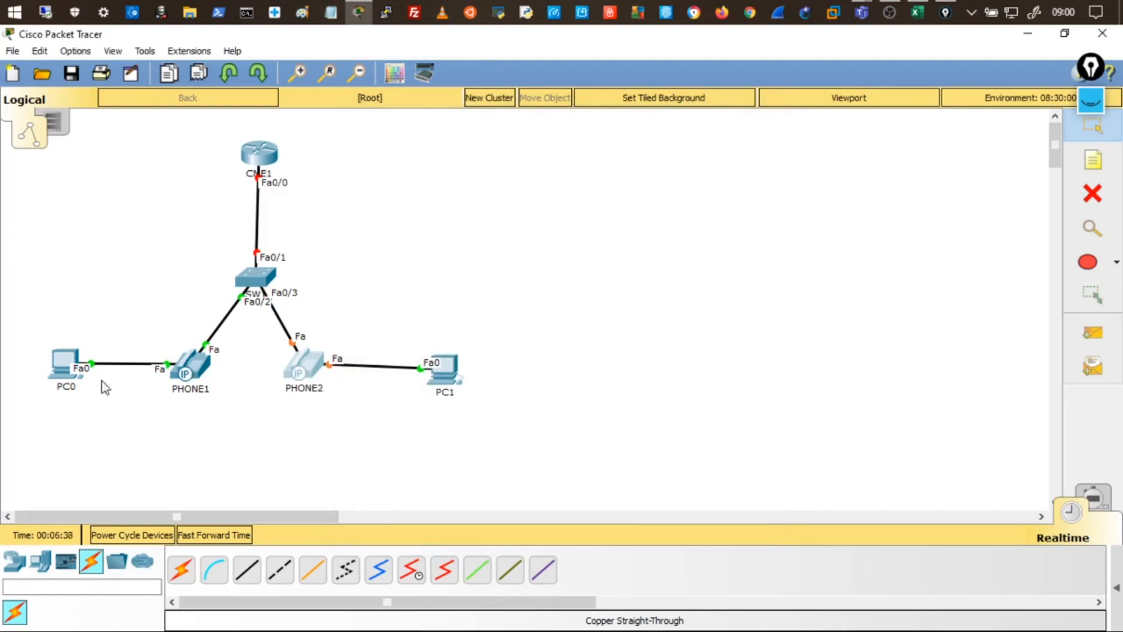
left_click_drag(65, 362, 56, 366)
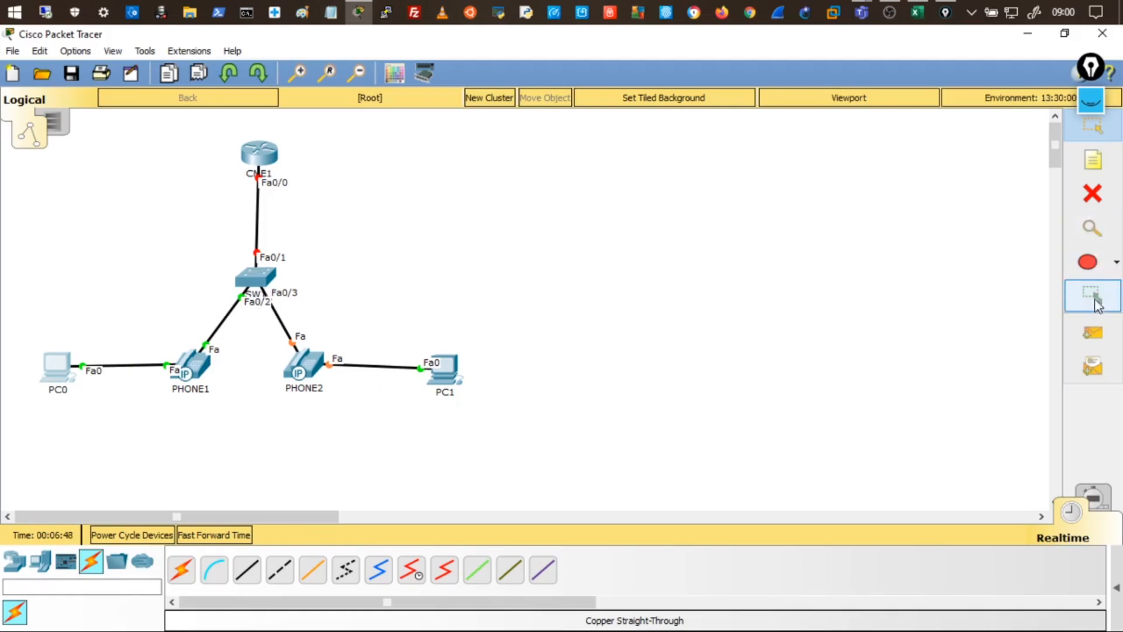
- With the on-screen annotation pen, circle the CME1 router and write "CME : CallManager Express" beside it
left_click(1091, 101)
mouse_move(1096, 178)
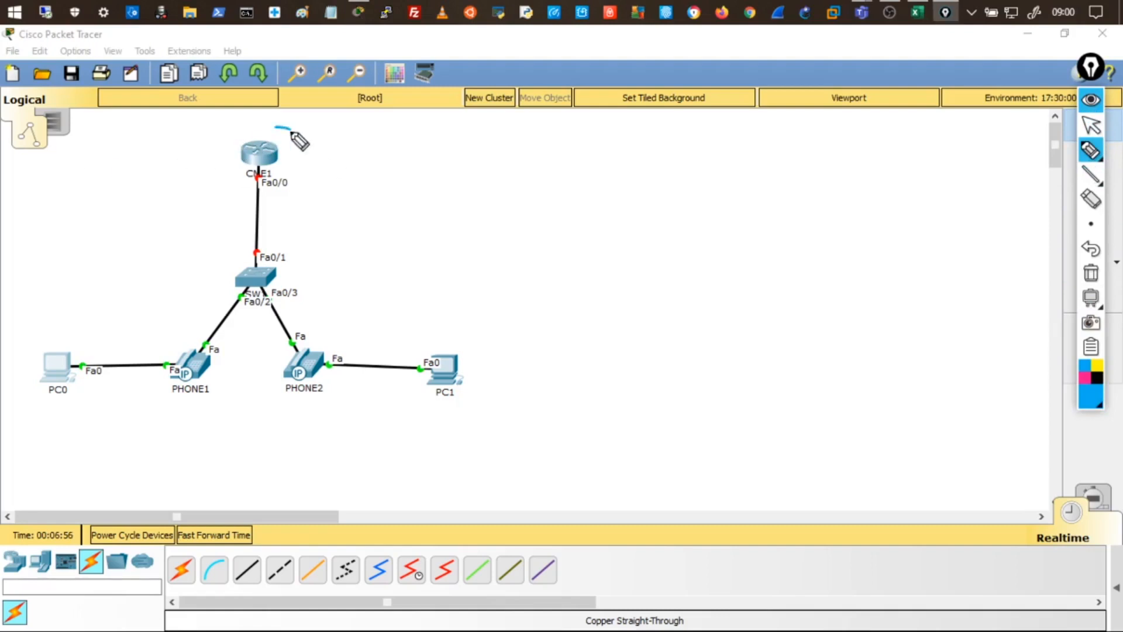
left_click_drag(278, 127, 255, 186)
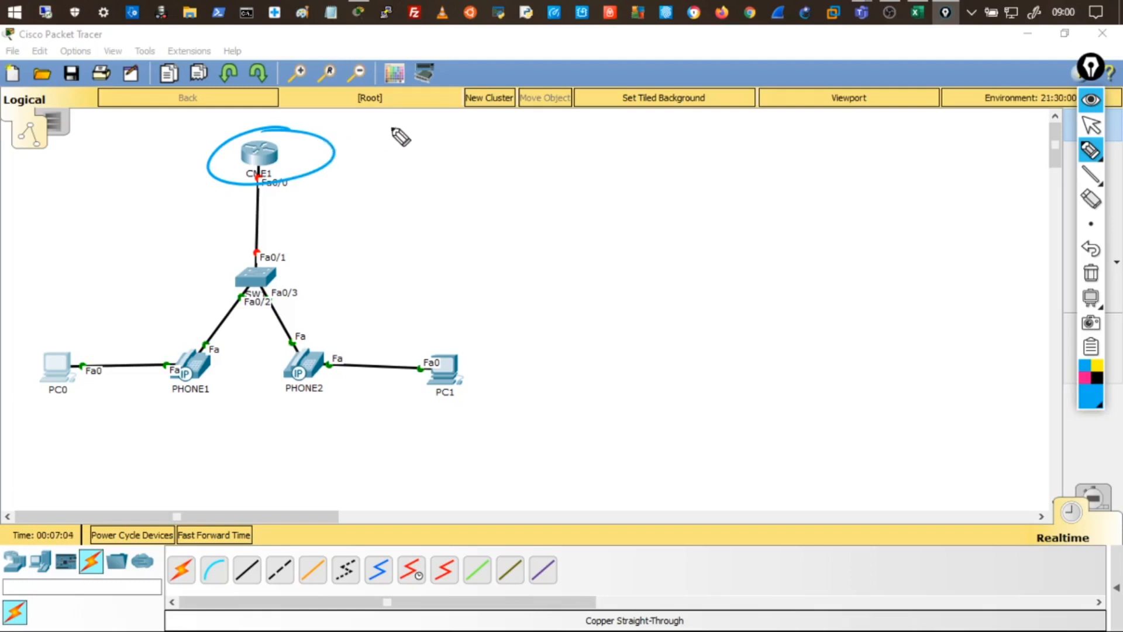
mouse_move(384, 124)
left_mouse_down()
mouse_move(379, 145)
mouse_move(417, 133)
mouse_move(450, 141)
left_mouse_up()
left_click(486, 130)
left_click(485, 139)
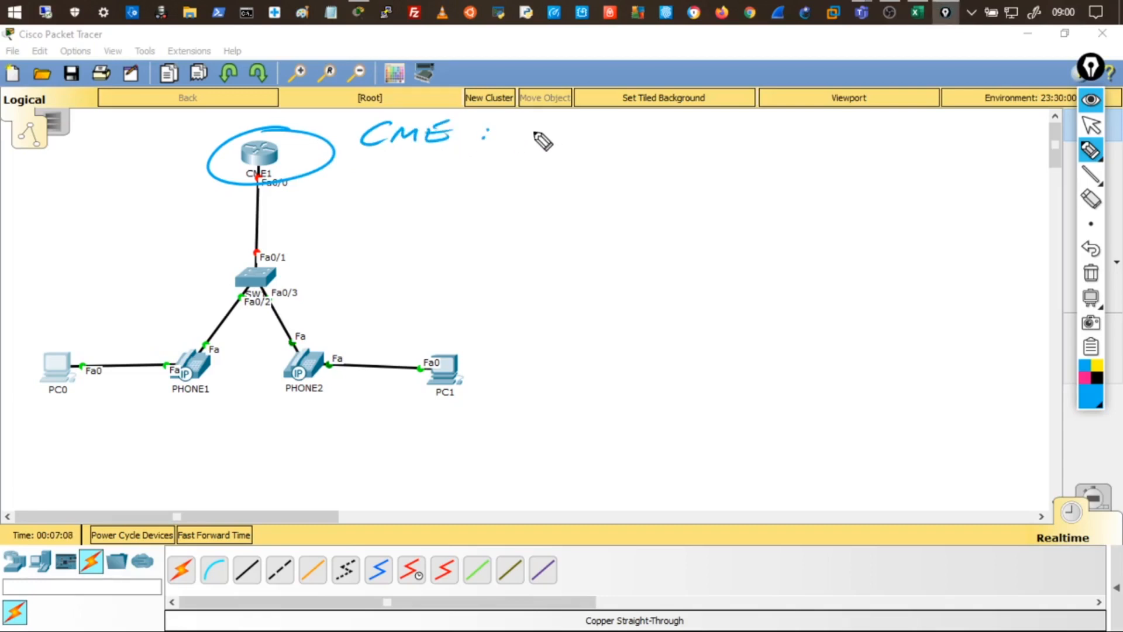
mouse_move(544, 121)
left_mouse_down()
mouse_move(562, 138)
mouse_move(707, 123)
mouse_move(727, 136)
mouse_move(910, 129)
mouse_move(943, 117)
left_mouse_up()
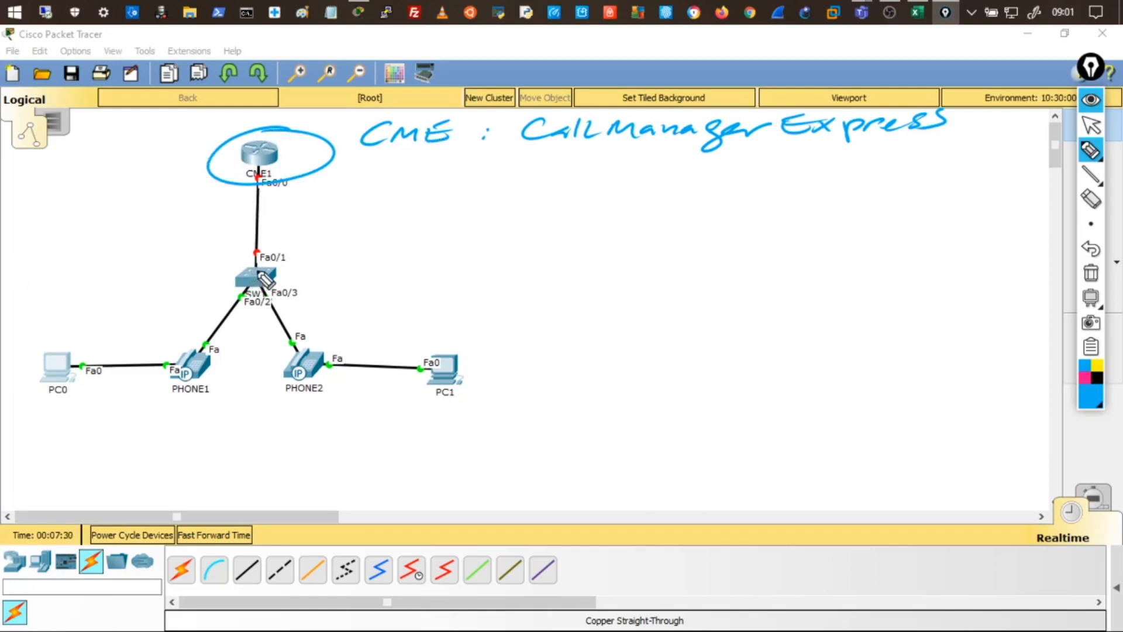
- Draw an arrow out from the CME1 router and handwrite the list DHCP, TFTP and Router IP beneath the CME heading
left_click_drag(279, 155, 379, 156)
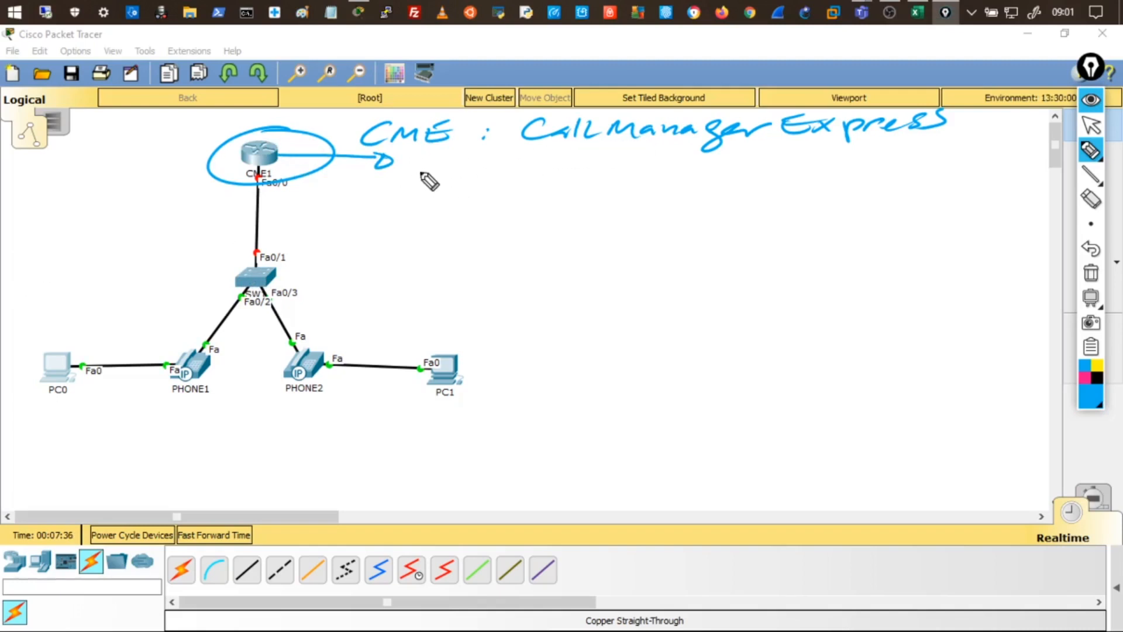
mouse_move(421, 170)
left_mouse_down()
mouse_move(413, 181)
mouse_move(501, 165)
left_mouse_up()
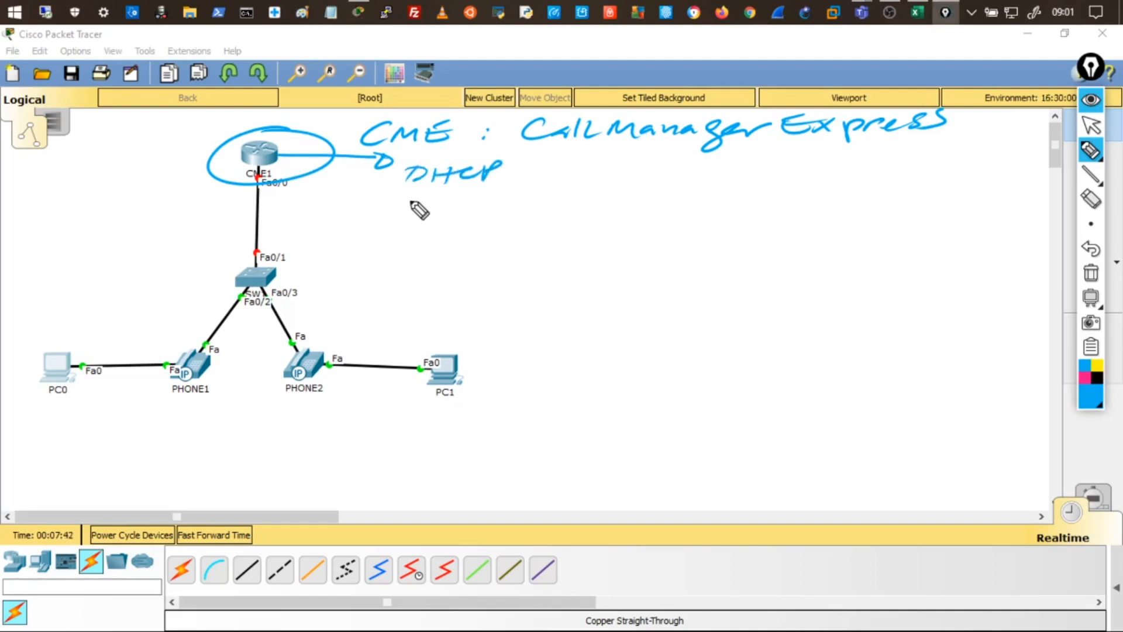
mouse_move(405, 199)
left_mouse_down()
mouse_move(423, 216)
mouse_move(489, 203)
left_mouse_up()
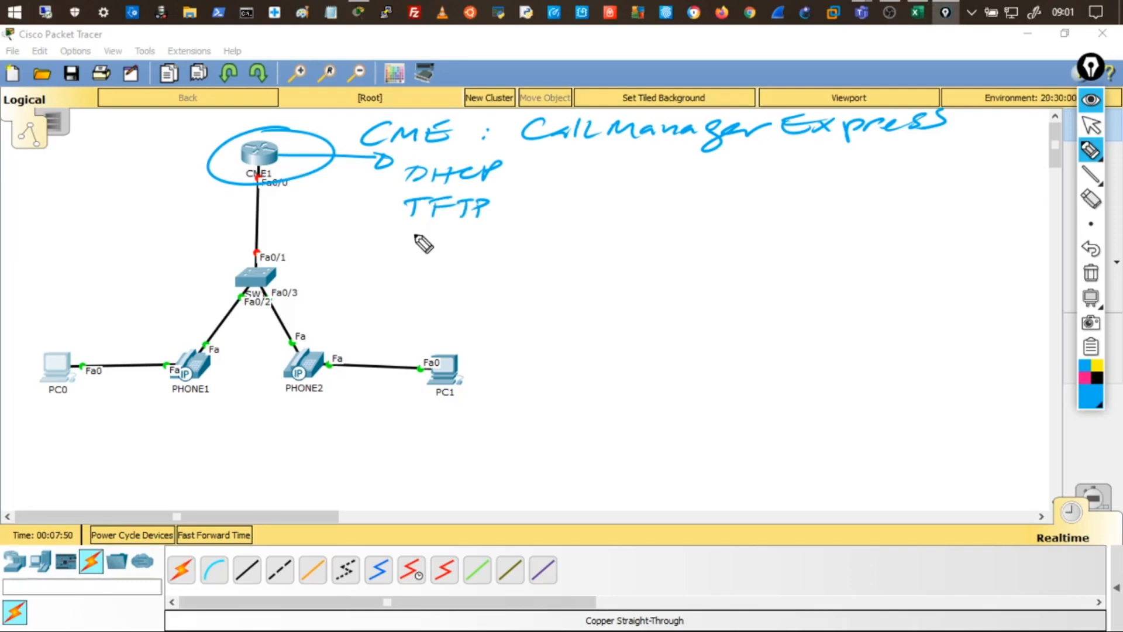
mouse_move(407, 238)
left_mouse_down()
mouse_move(543, 253)
mouse_move(555, 235)
left_mouse_up()
left_click_drag(531, 253, 579, 242)
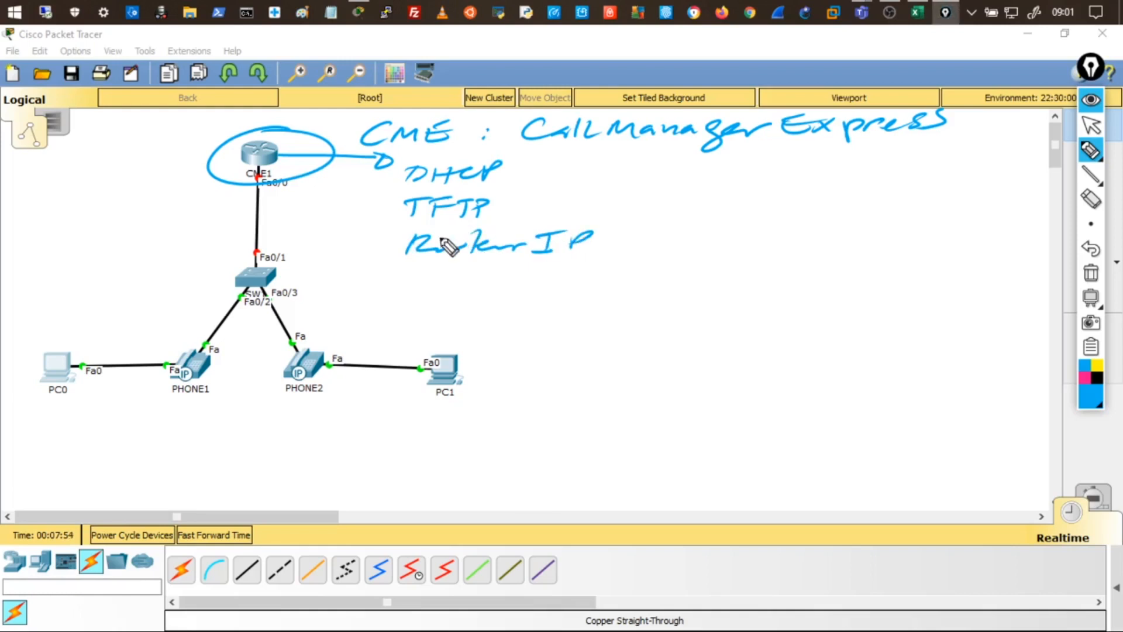
- Mark Router IP with an arrow, bracket the handwritten list and underline CME, DHCP and TFTP
mouse_move(358, 252)
left_mouse_down()
mouse_move(391, 251)
mouse_move(383, 258)
left_mouse_up()
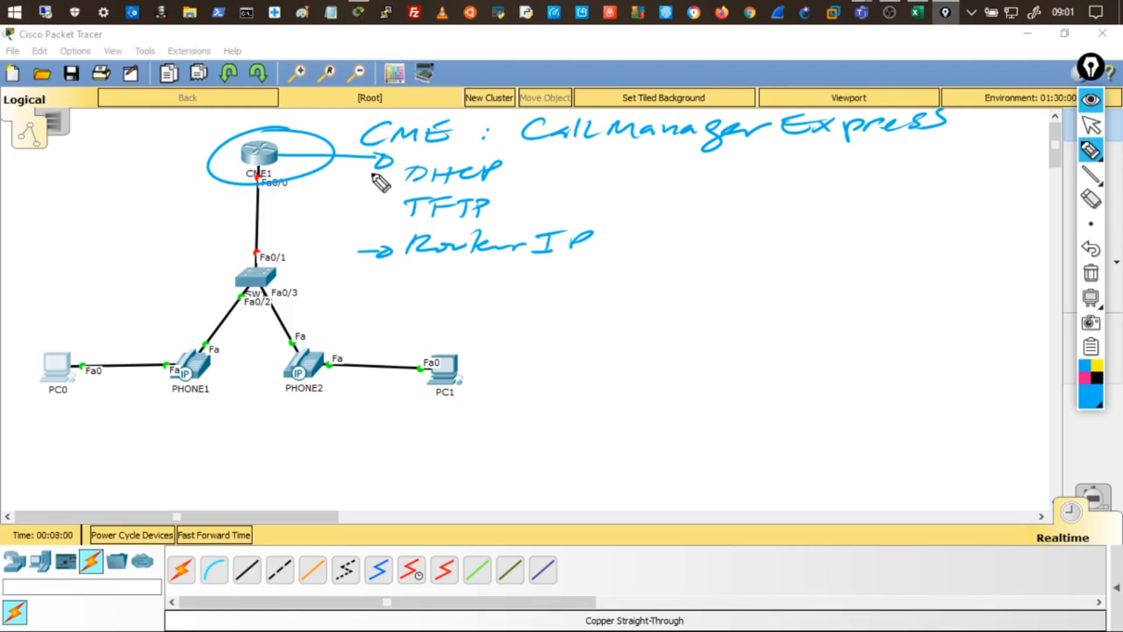
left_click_drag(365, 125, 338, 211)
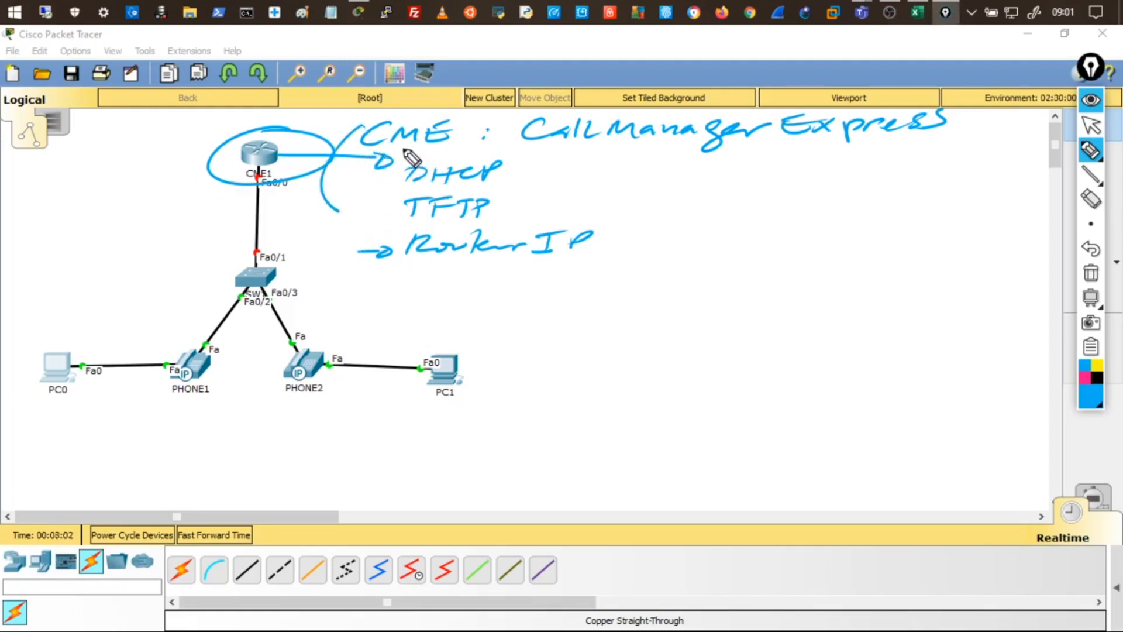
left_click_drag(404, 150, 451, 147)
left_click_drag(399, 190, 484, 185)
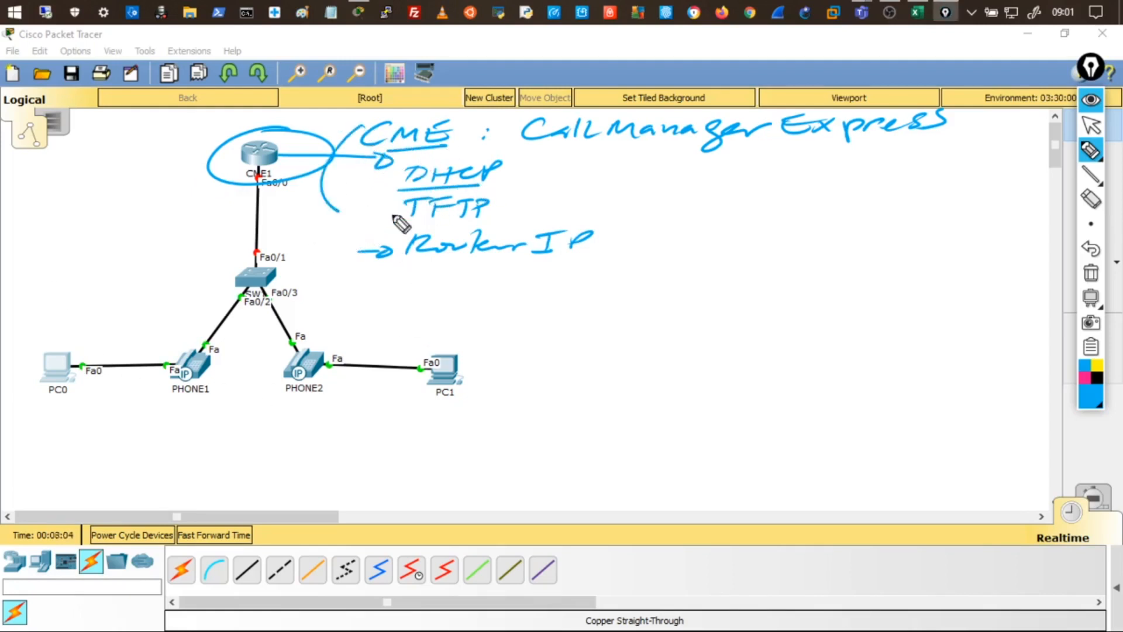
left_click_drag(473, 222, 404, 224)
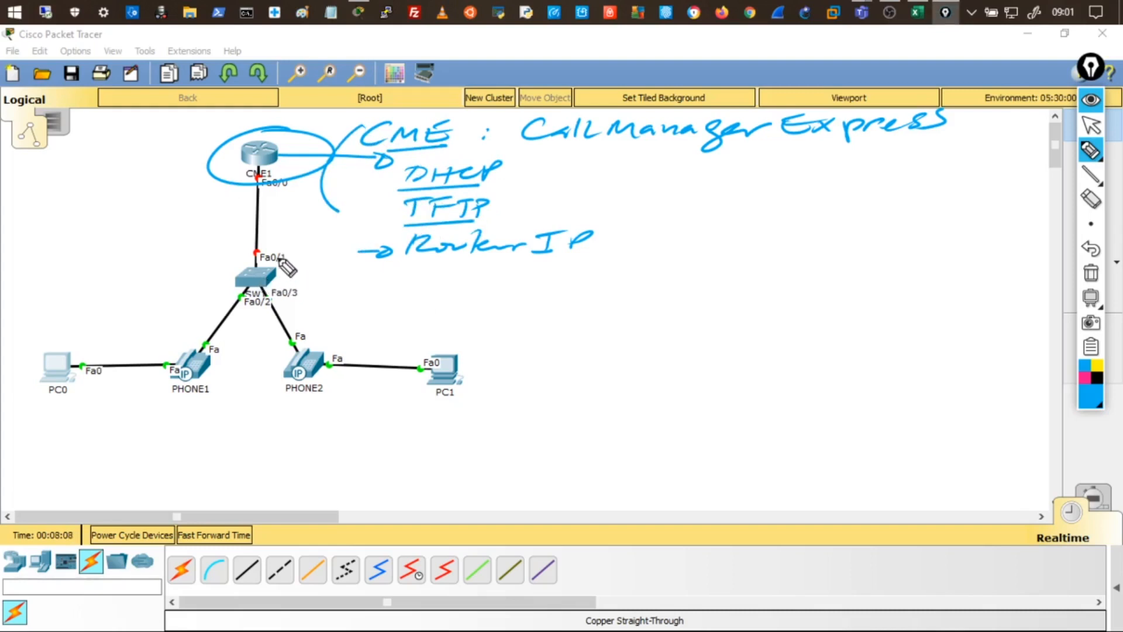
- Circle the CME1 router again, ring the handwritten TFTP and add arrows after DHCP and TFTP
left_click(1091, 226)
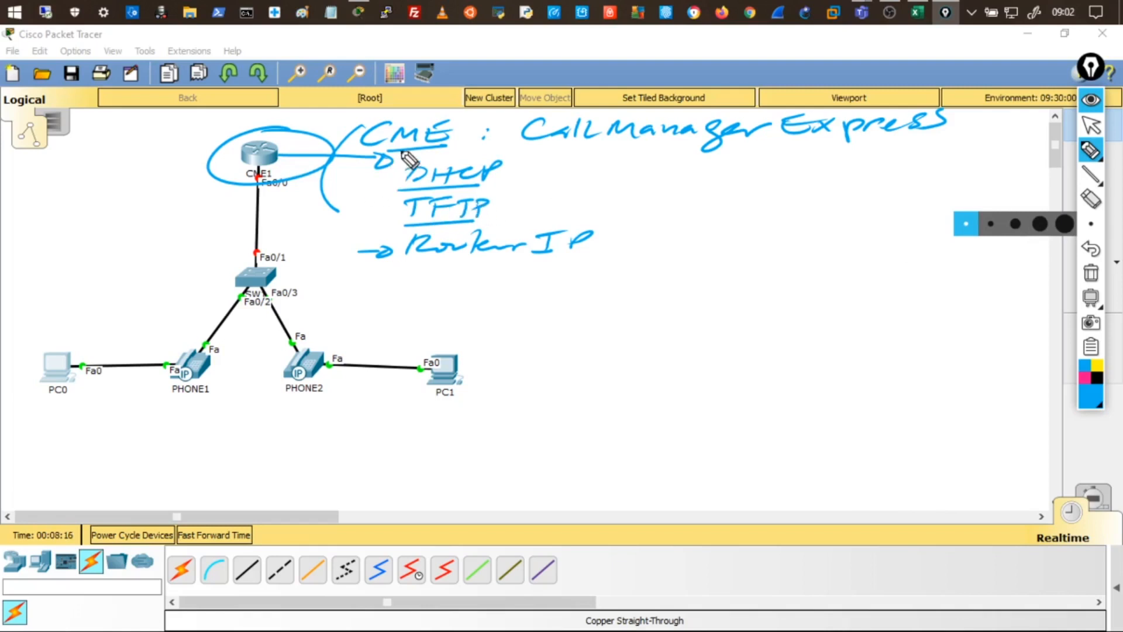
mouse_move(287, 130)
left_mouse_down()
mouse_move(318, 176)
mouse_move(298, 133)
left_mouse_up()
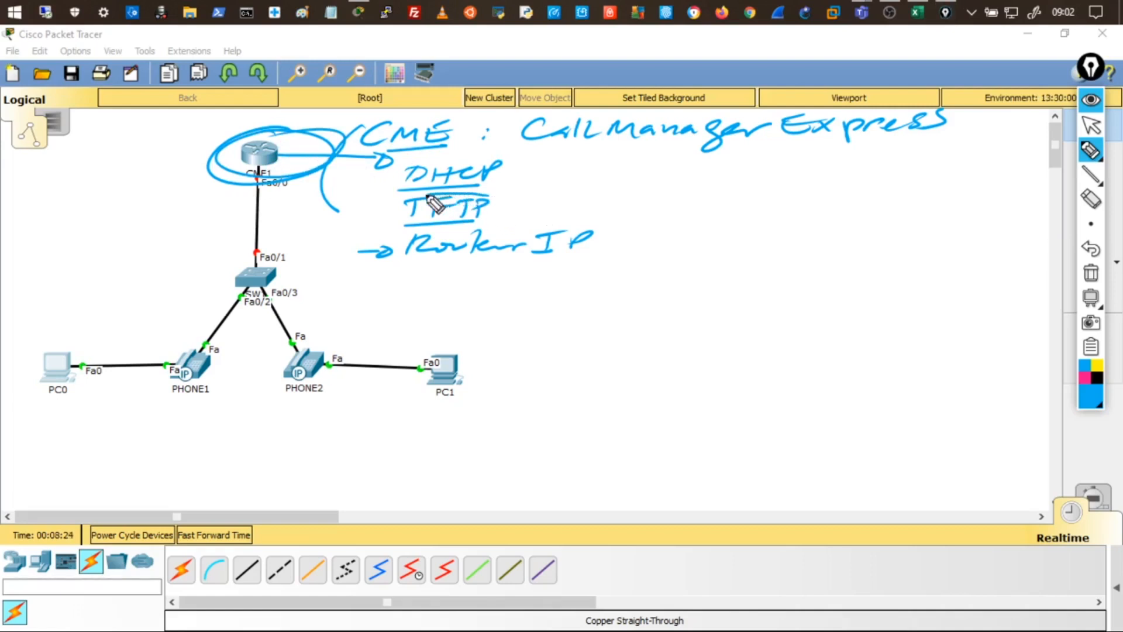
mouse_move(430, 197)
left_mouse_down()
mouse_move(401, 231)
mouse_move(468, 230)
mouse_move(465, 207)
left_mouse_up()
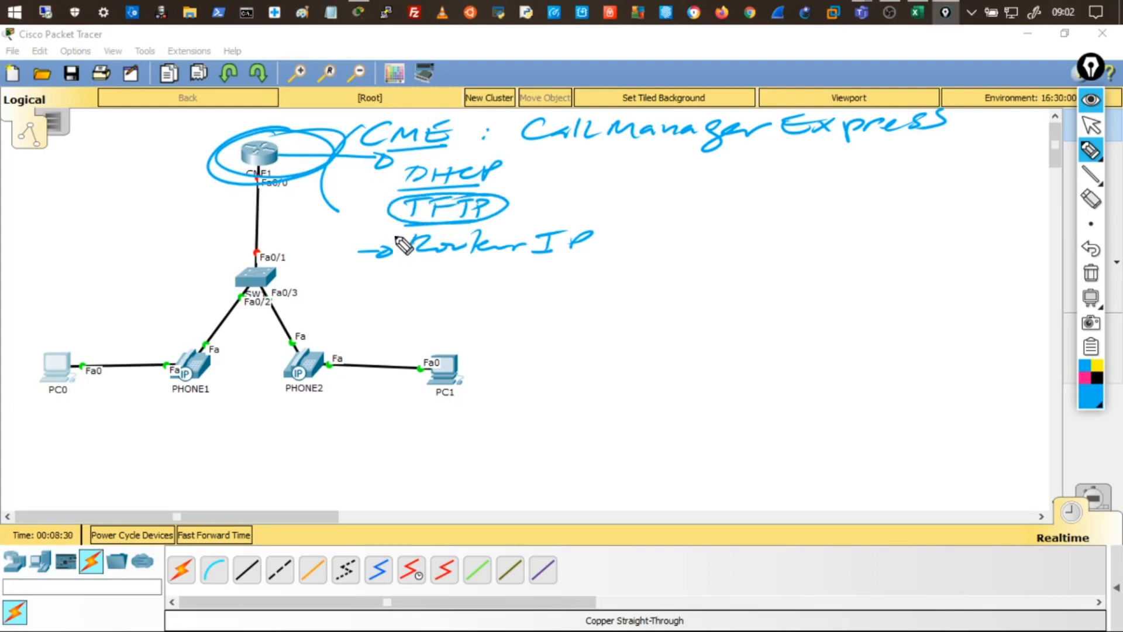
left_click_drag(519, 183, 570, 179)
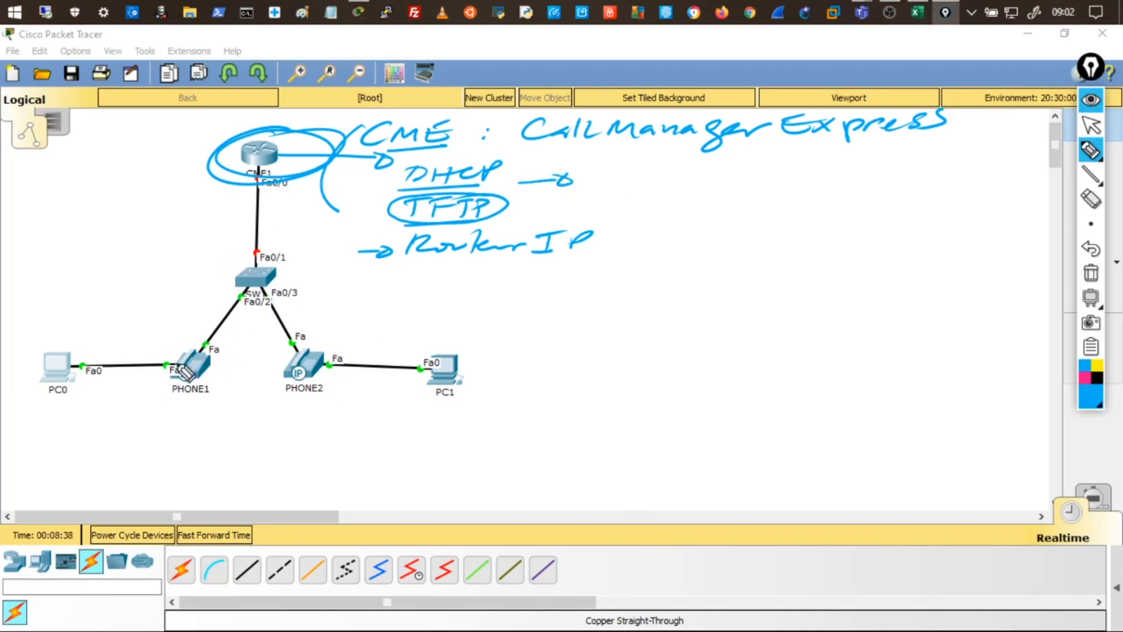
left_click_drag(522, 211, 566, 217)
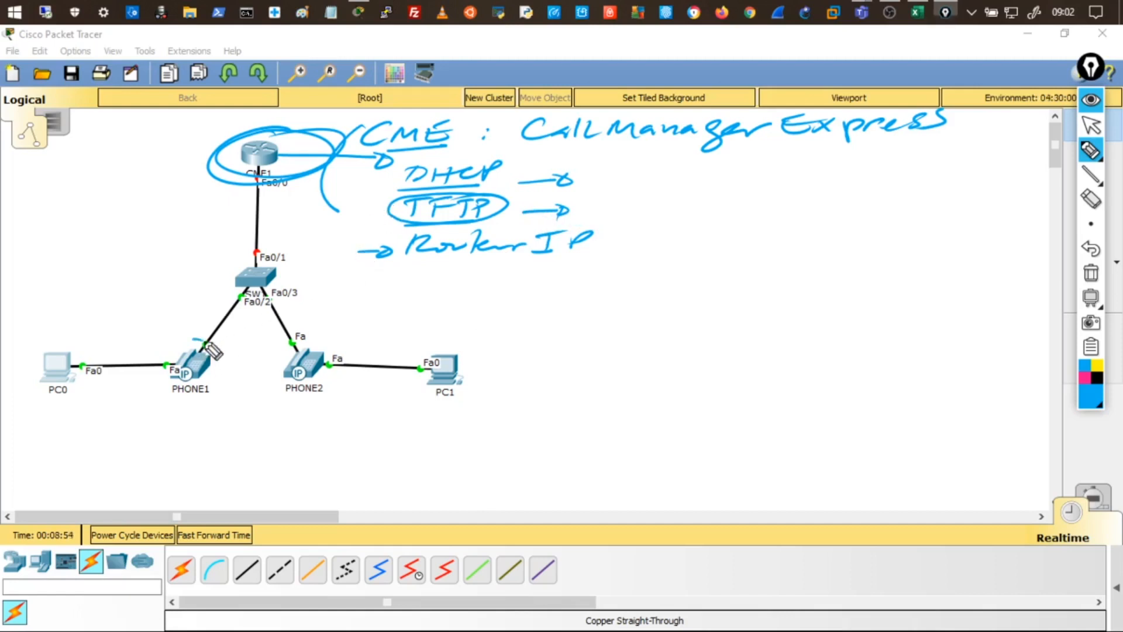
- Circle both phones with an arrow from PHONE1 toward the router, ring CME and underline Router and Manager in the notes
mouse_move(202, 341)
left_mouse_down()
mouse_move(198, 355)
mouse_move(188, 304)
mouse_move(211, 231)
mouse_move(225, 232)
left_mouse_up()
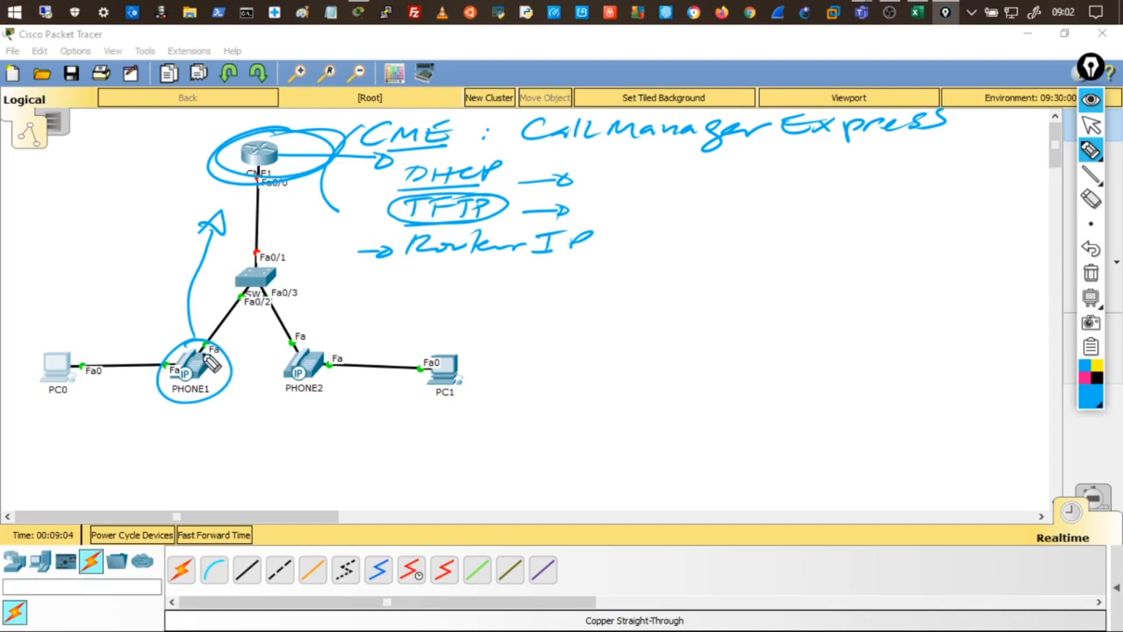
left_click_drag(318, 344, 313, 353)
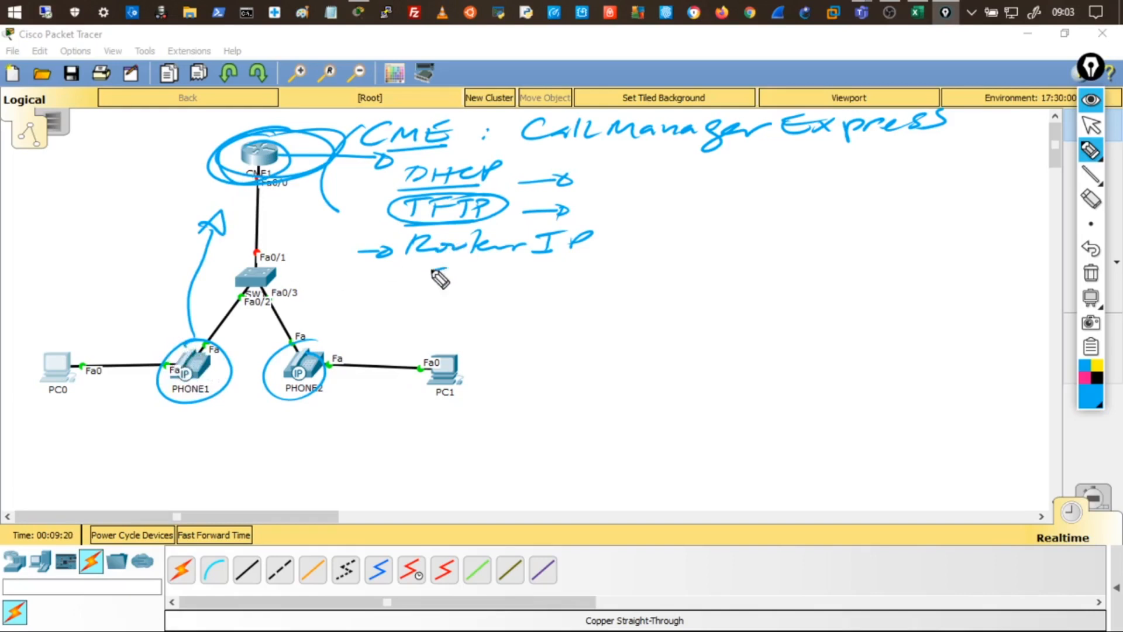
left_click_drag(432, 270, 489, 264)
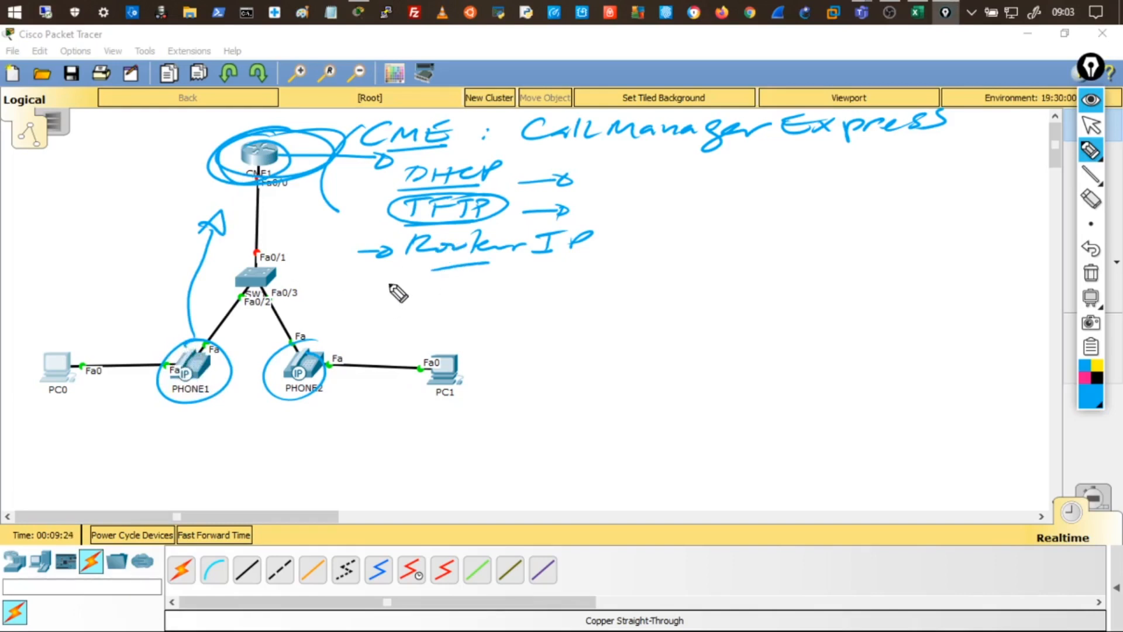
left_click_drag(440, 130, 338, 169)
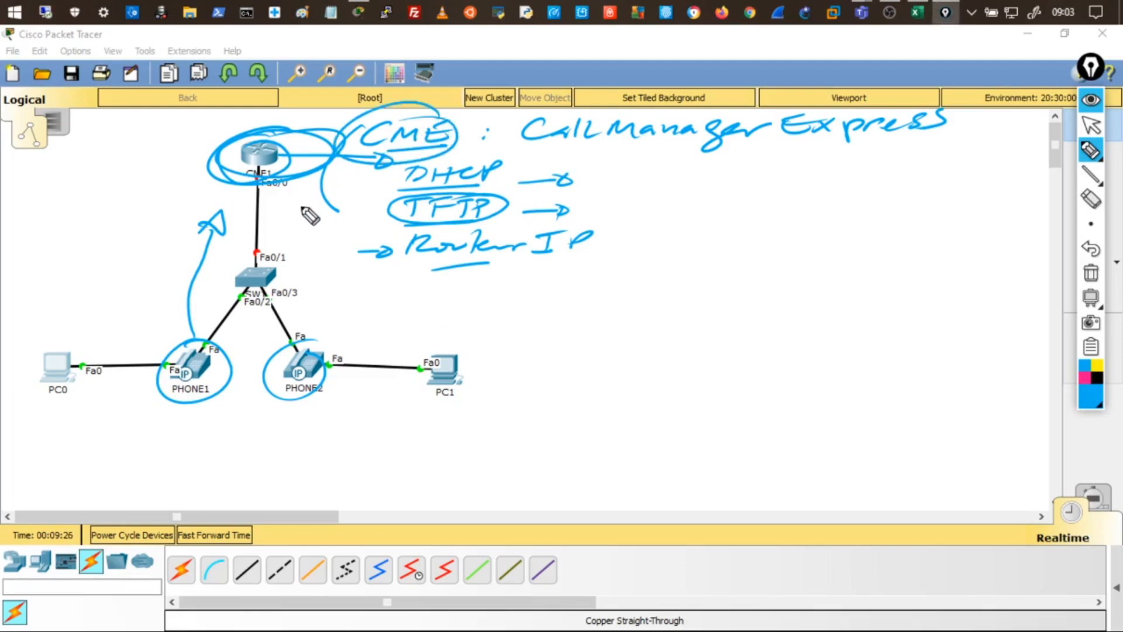
left_click_drag(668, 150, 630, 152)
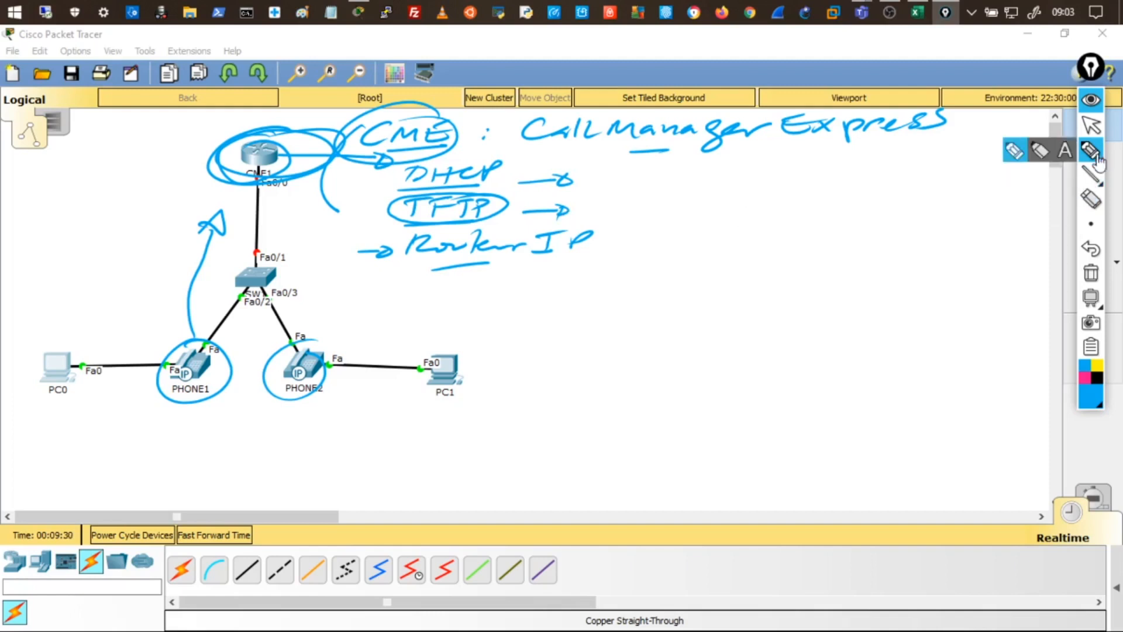
- Clear all pen annotations from the topology and return to the normal pointer
left_click(1092, 275)
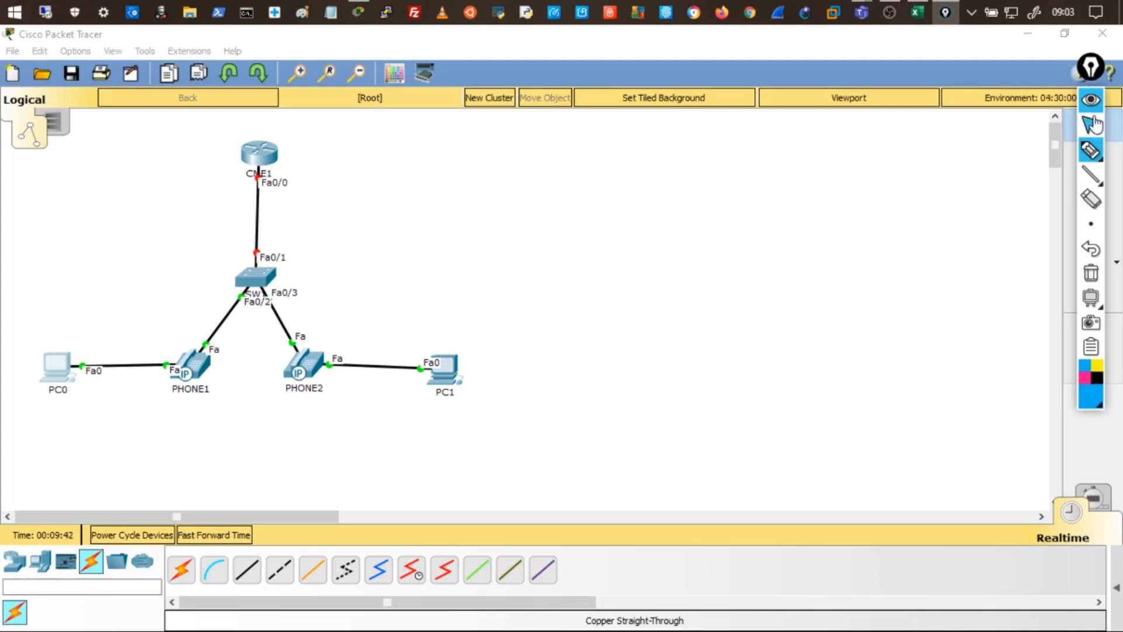
left_click(1090, 124)
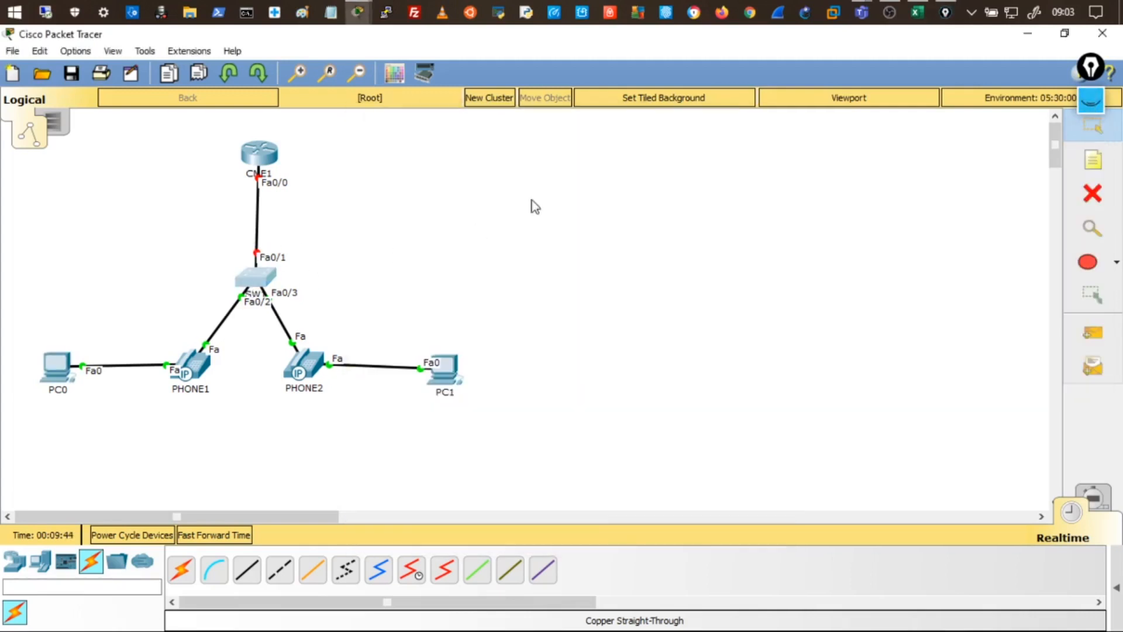
- Open the SW1 switch's device window, move it beside the topology and widen it
left_click(257, 277)
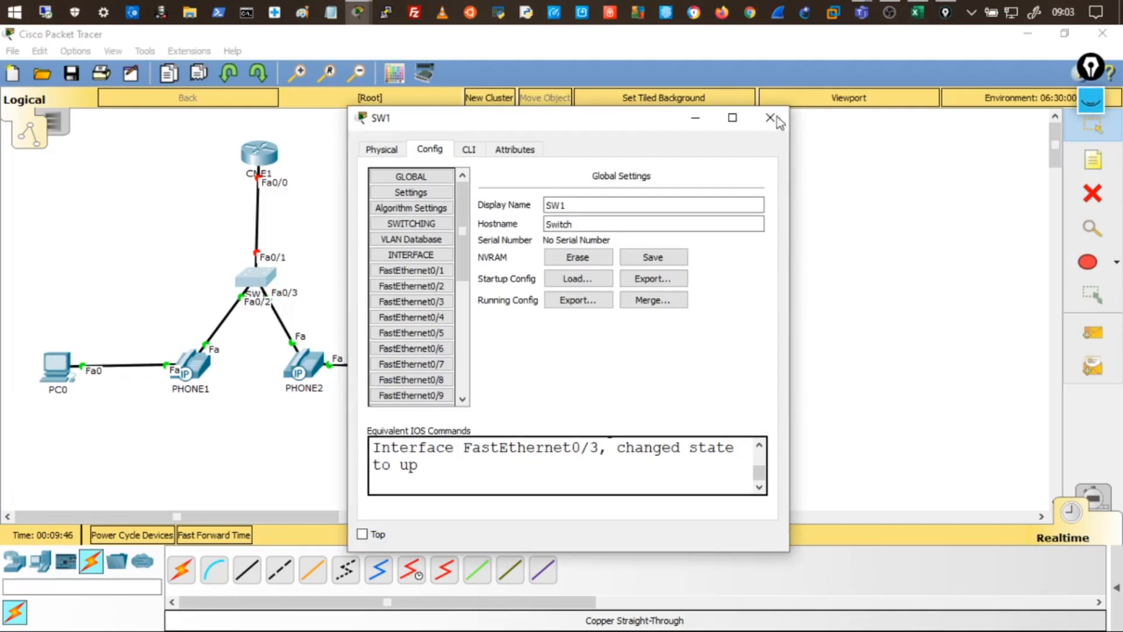
left_click_drag(643, 116, 776, 77)
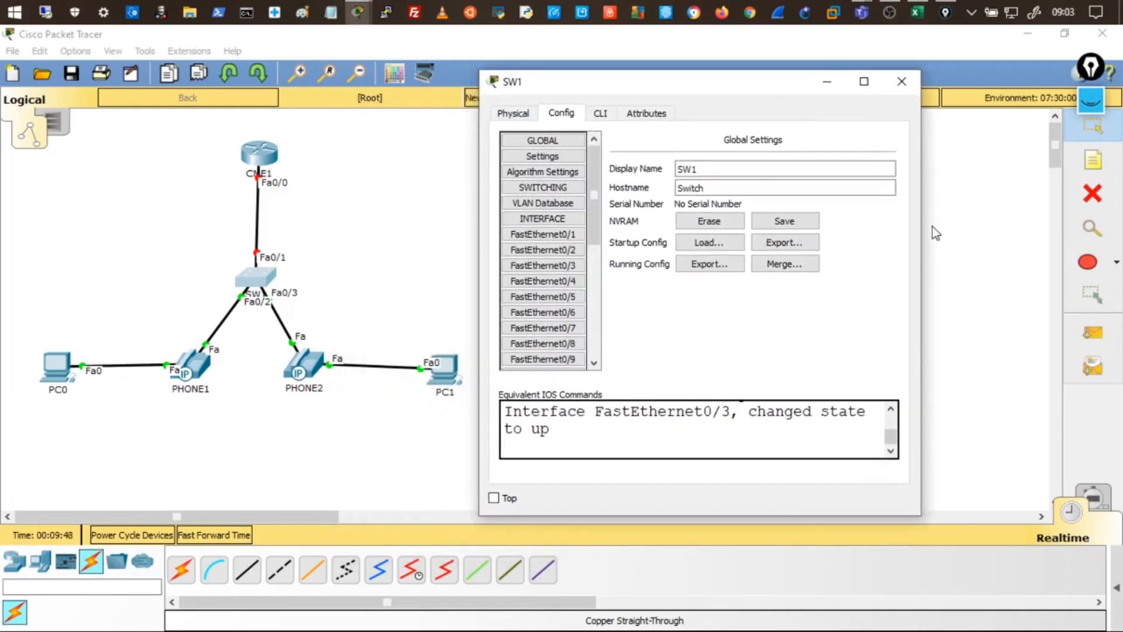
left_click_drag(922, 233, 1105, 234)
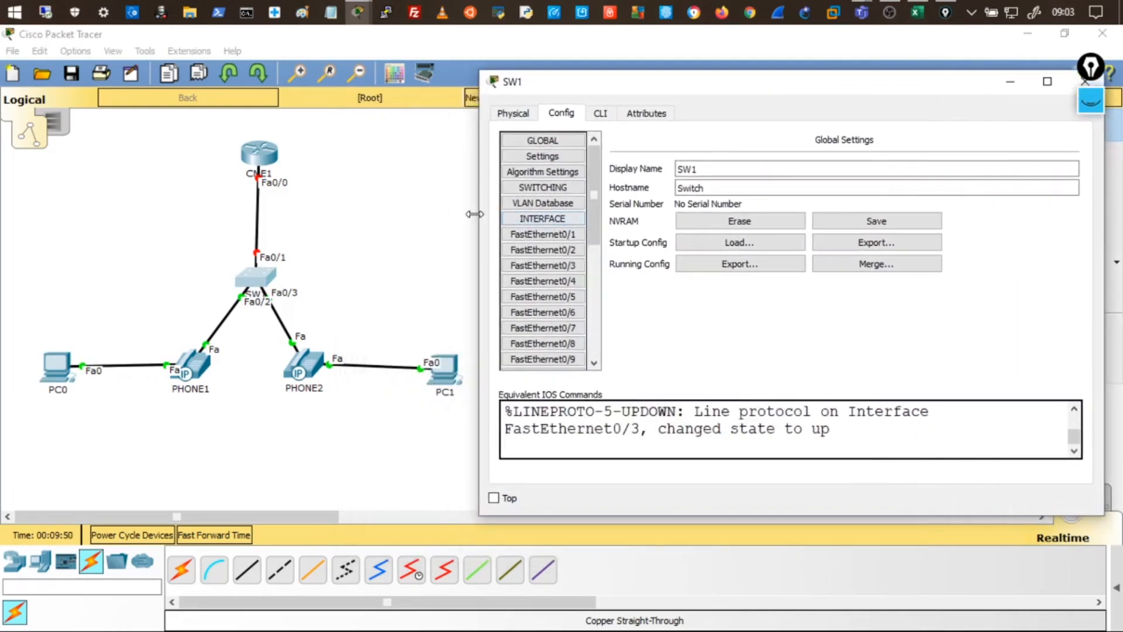
left_click_drag(475, 214, 379, 215)
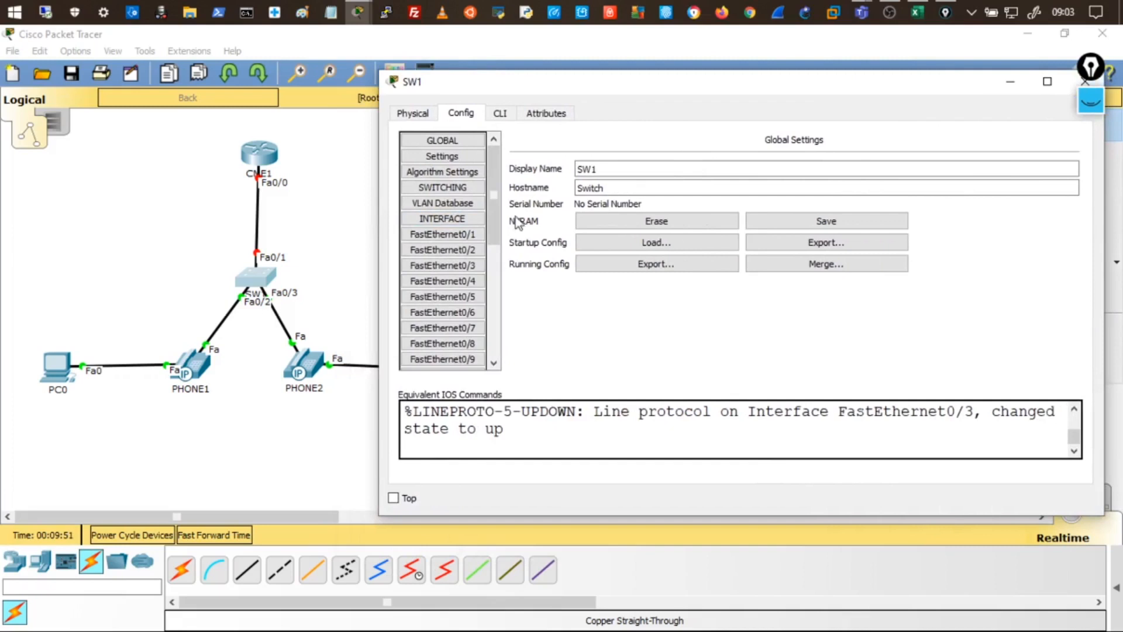
- Open SW1's command line interface and enter privileged mode with en
left_click(505, 116)
left_click_drag(591, 353, 592, 346)
key("Return")
key("Return")
key("Return")
key("Return")
key("Return")
key("Return")
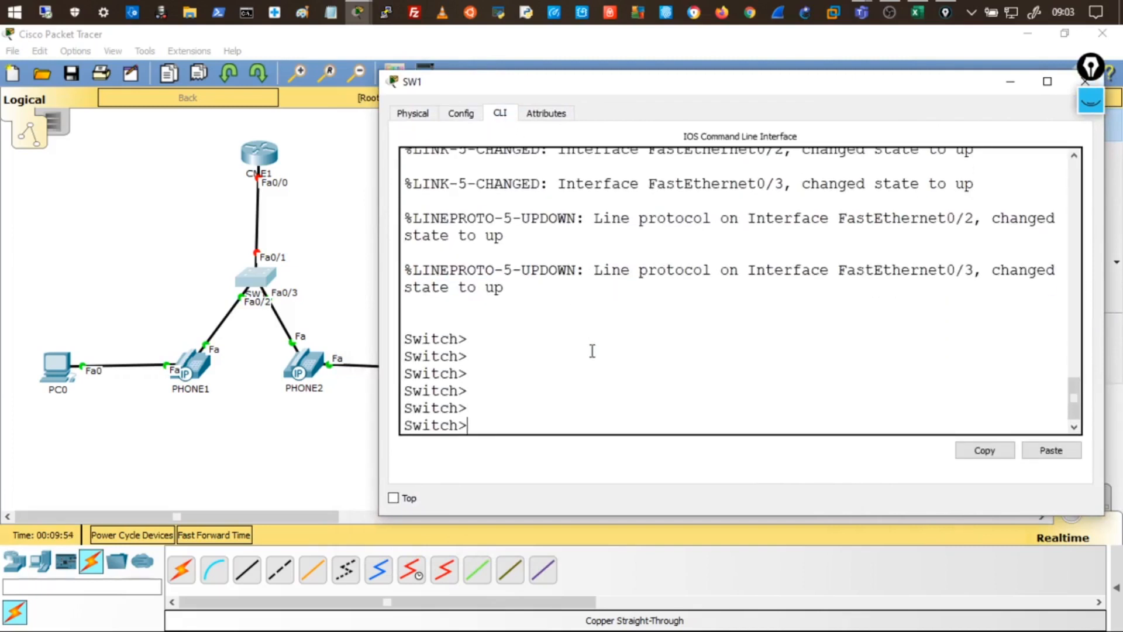
type("en")
key("Return")
key("Return")
key("Return")
key("Return")
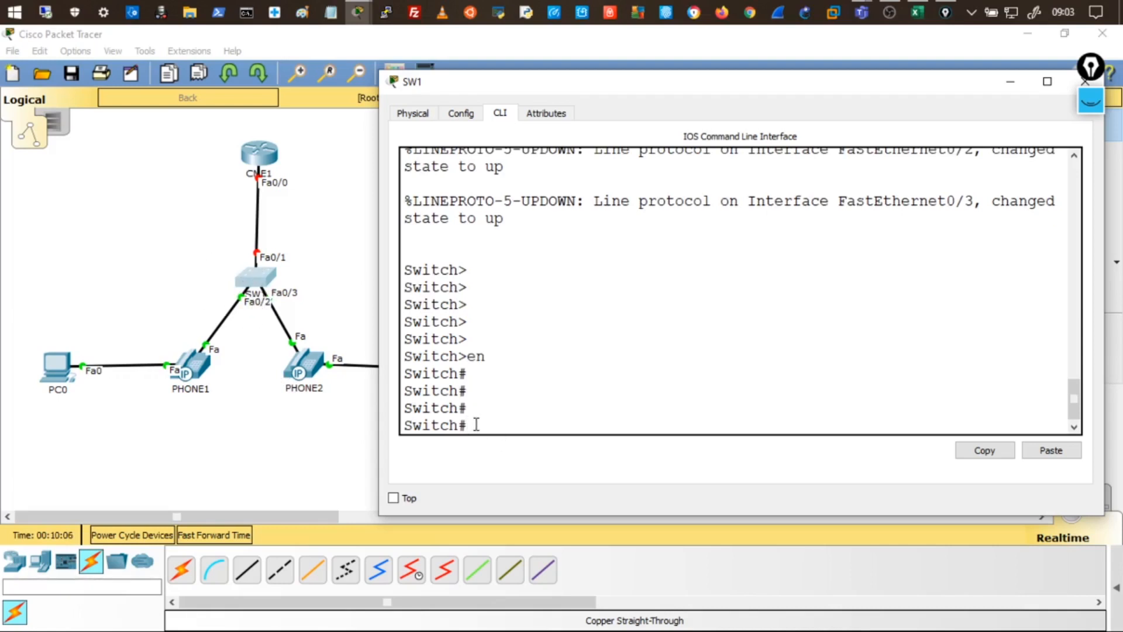
- Enter global configuration mode with conf t and set the switch's hostname to SW1
key("Return")
key("Return")
key("Return")
key("Return")
key("Return")
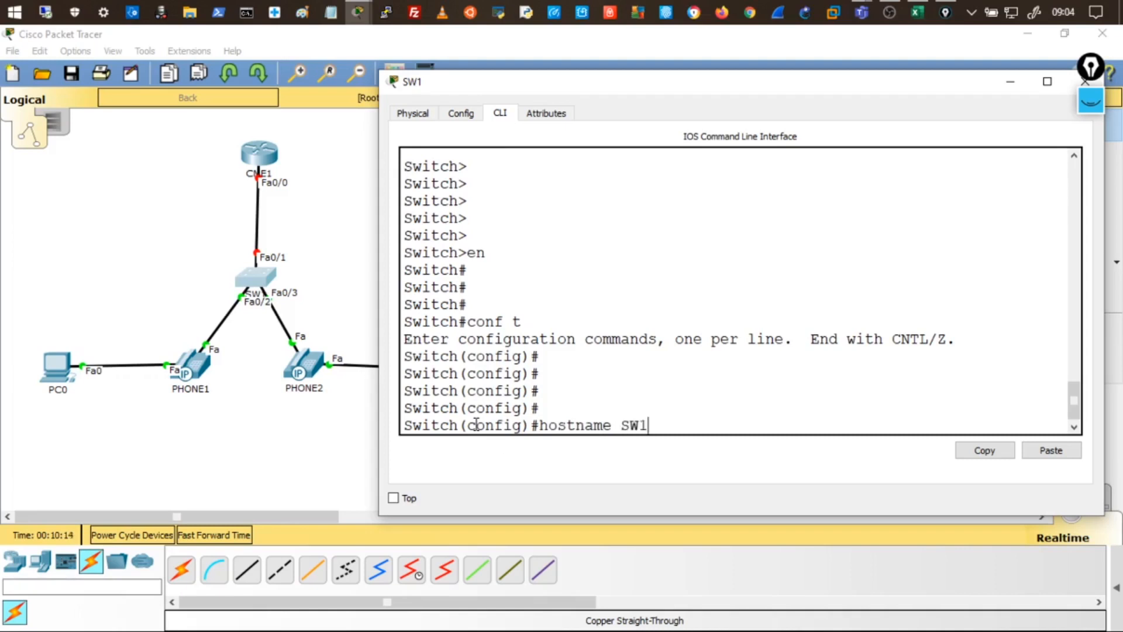
key("Return")
key("Return")
key("Return")
key("Return")
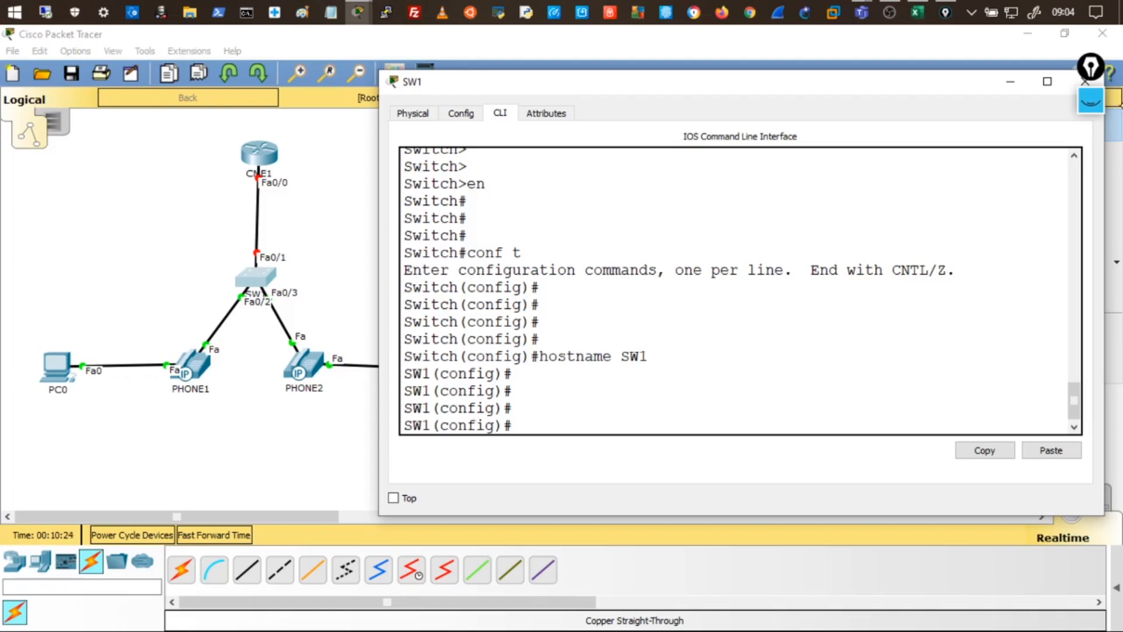
- With the annotation pen, handwrite the list Données and Voix next to the router and underline Voix
left_click(1091, 101)
left_click(1091, 151)
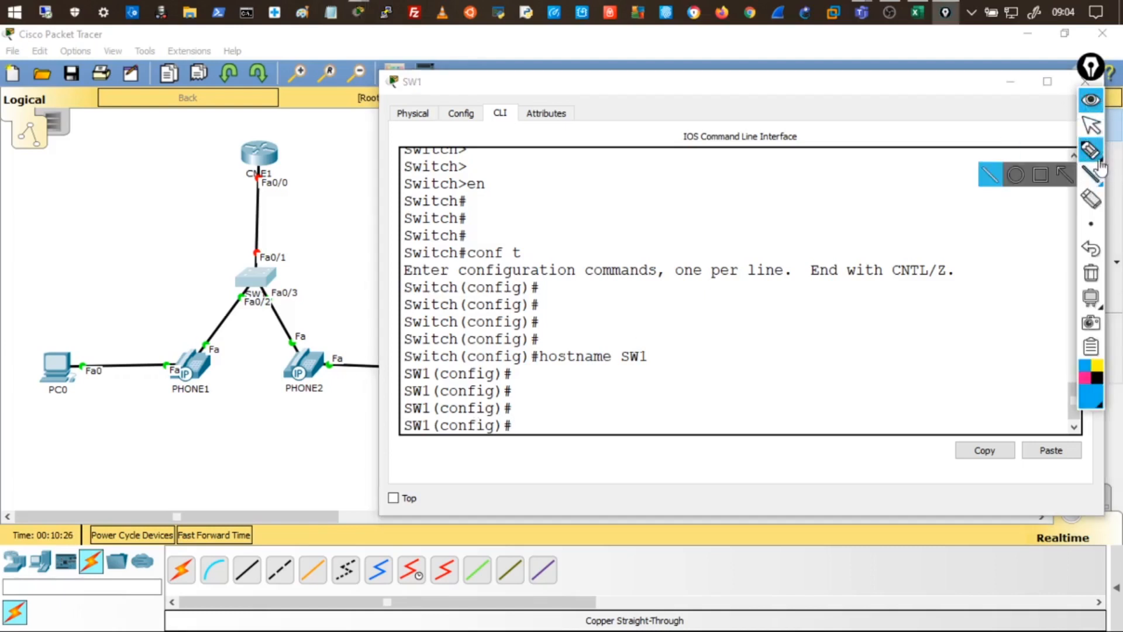
left_click(1014, 151)
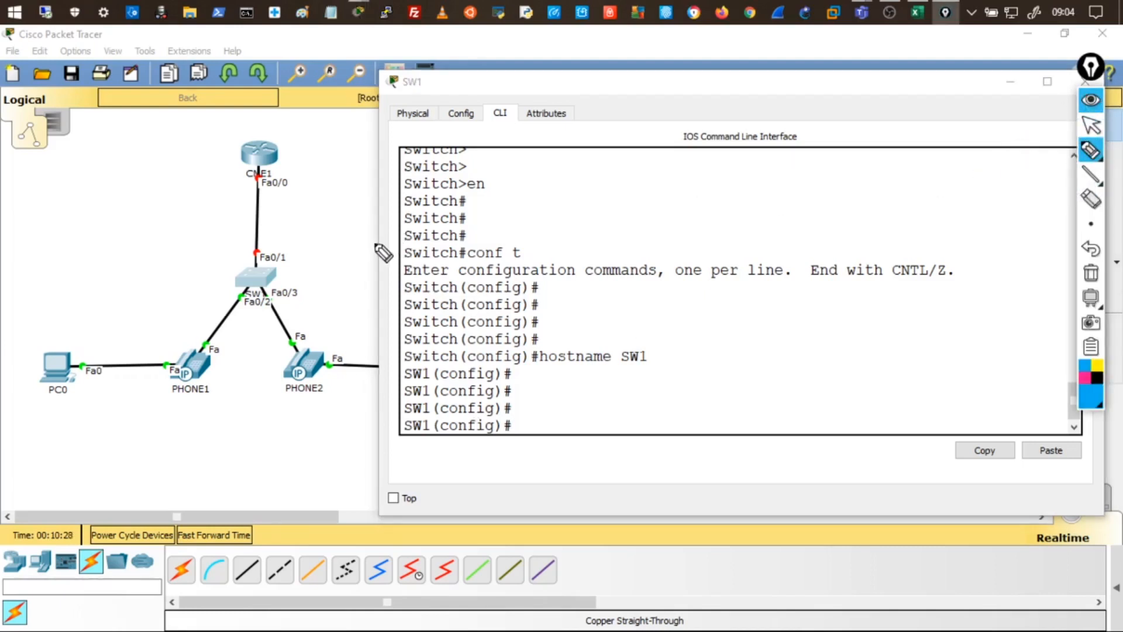
mouse_move(37, 177)
left_mouse_down()
mouse_move(73, 184)
mouse_move(138, 170)
mouse_move(130, 146)
mouse_move(157, 158)
left_mouse_up()
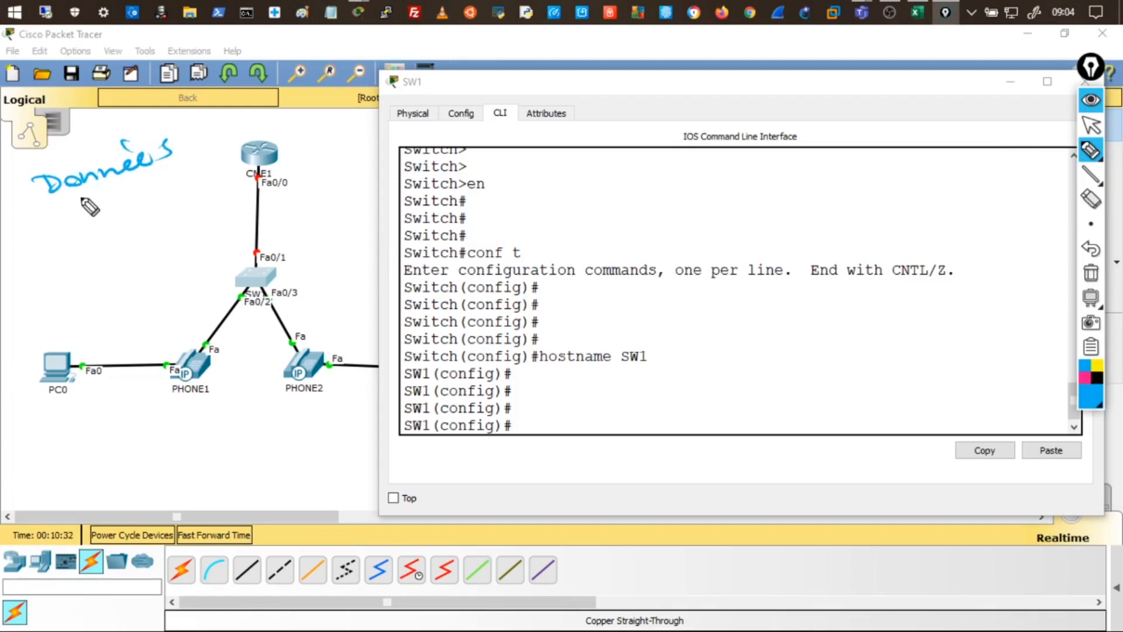
mouse_move(12, 205)
left_mouse_down()
mouse_move(28, 200)
mouse_move(61, 232)
left_mouse_up()
left_click_drag(66, 217, 122, 218)
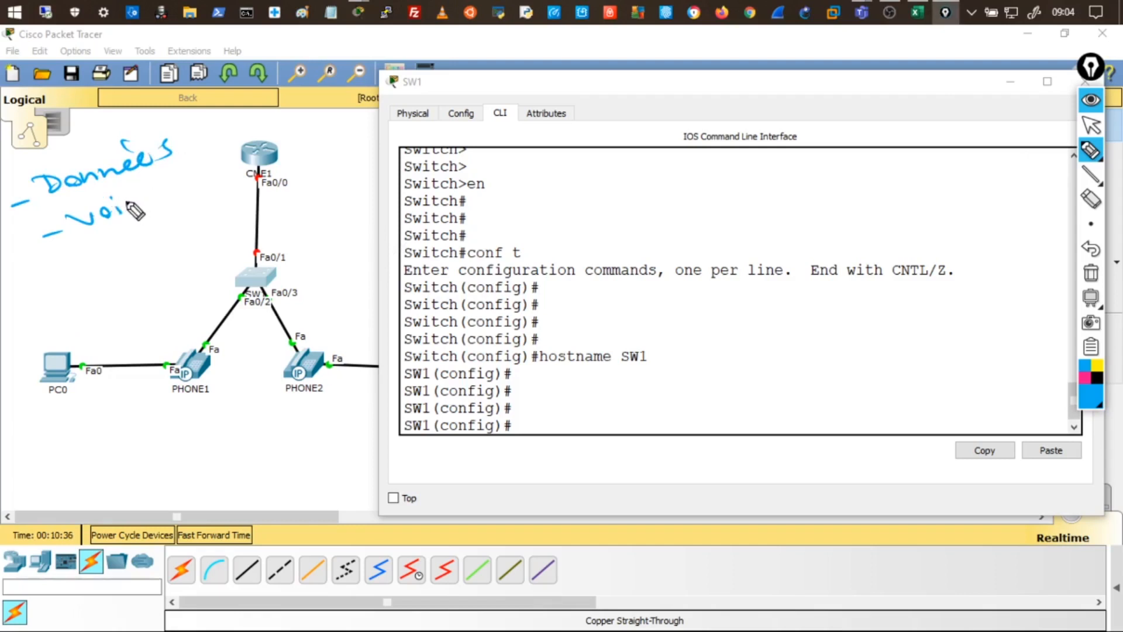
mouse_move(124, 199)
left_mouse_down()
mouse_move(143, 218)
mouse_move(123, 229)
left_mouse_up()
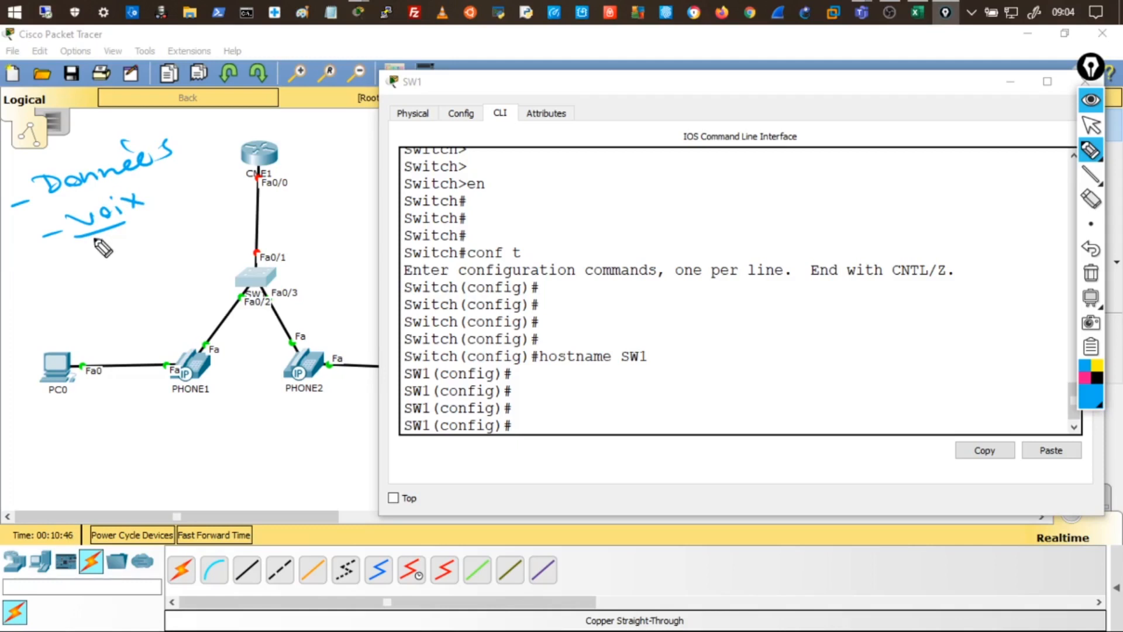
- Handwrite VoIP = voix over IP above the switch's command line and underline VoIP and IP
mouse_move(627, 78)
left_mouse_down()
mouse_move(663, 77)
mouse_move(706, 105)
mouse_move(842, 85)
left_mouse_up()
left_click_drag(860, 86, 873, 97)
left_click(871, 80)
mouse_move(901, 84)
left_mouse_down()
mouse_move(895, 93)
mouse_move(910, 88)
left_mouse_up()
mouse_move(842, 126)
left_mouse_down()
mouse_move(833, 132)
mouse_move(912, 111)
left_mouse_up()
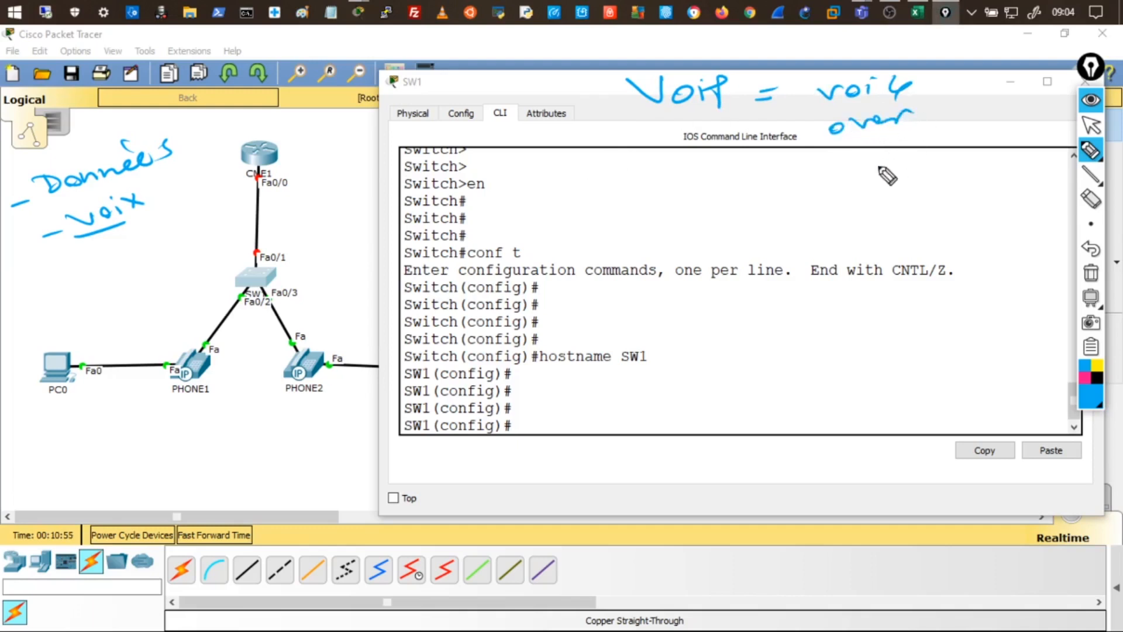
mouse_move(846, 158)
left_mouse_down()
mouse_move(859, 172)
mouse_move(890, 153)
left_mouse_up()
left_click_drag(856, 187, 899, 176)
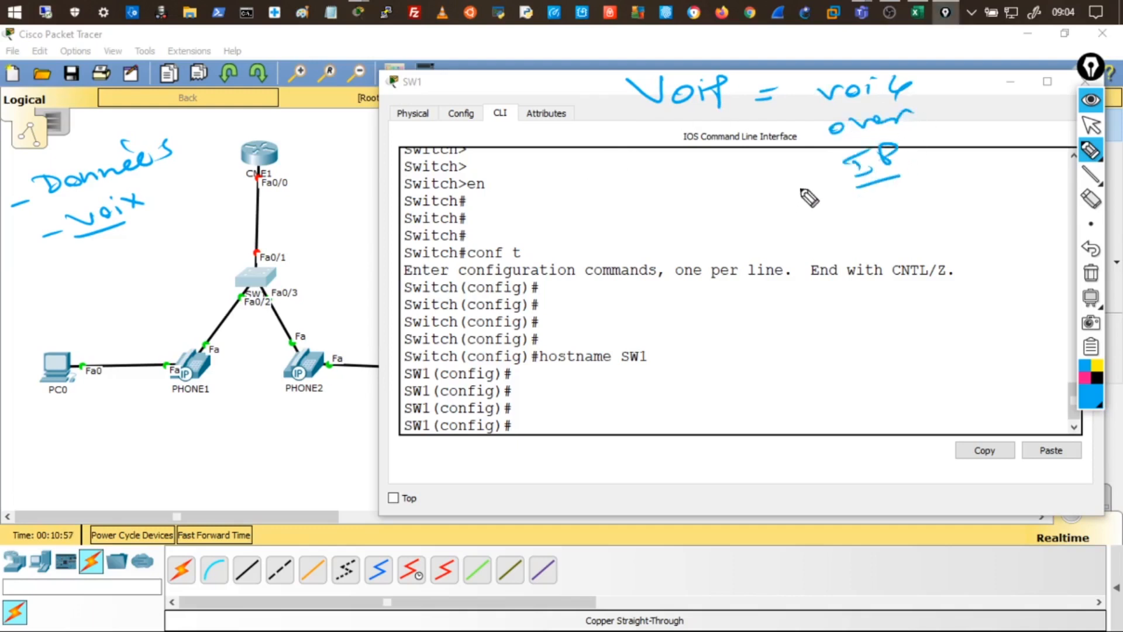
left_click_drag(653, 115, 717, 109)
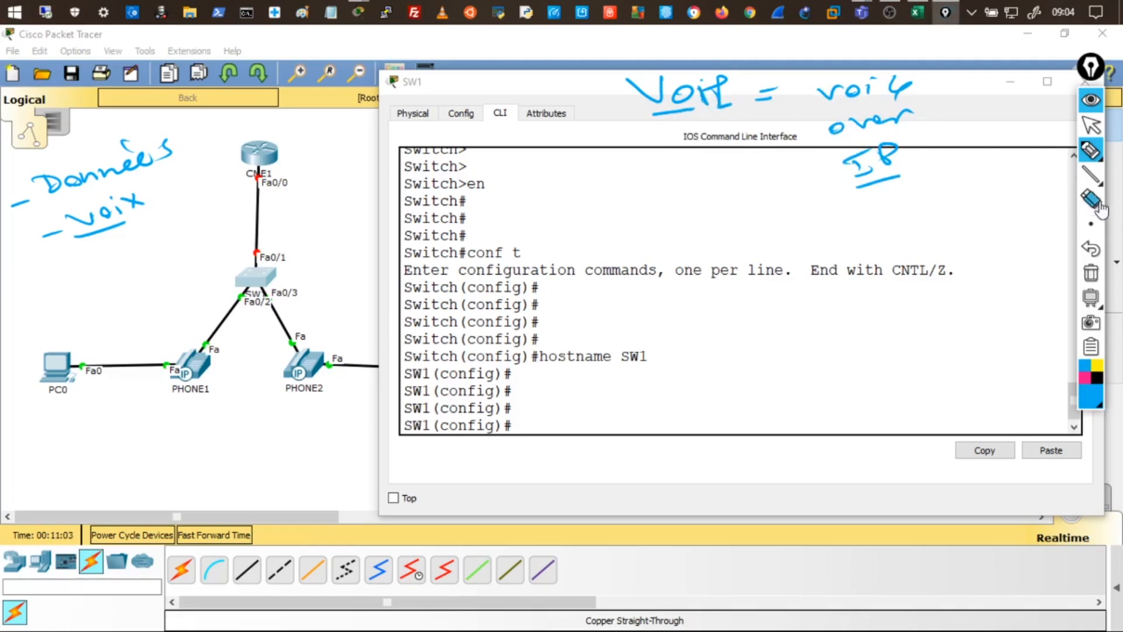
- Clear the pen notes, circle the SW1 switch in the topology and mark its two phone-side ports
left_click(1091, 275)
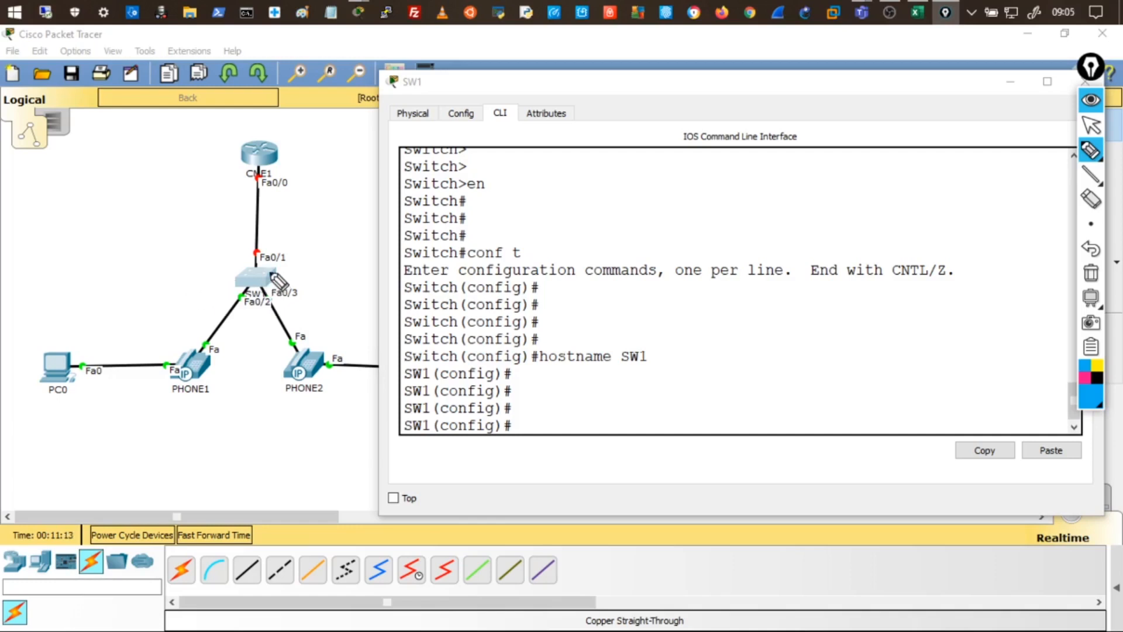
left_click_drag(274, 270, 225, 302)
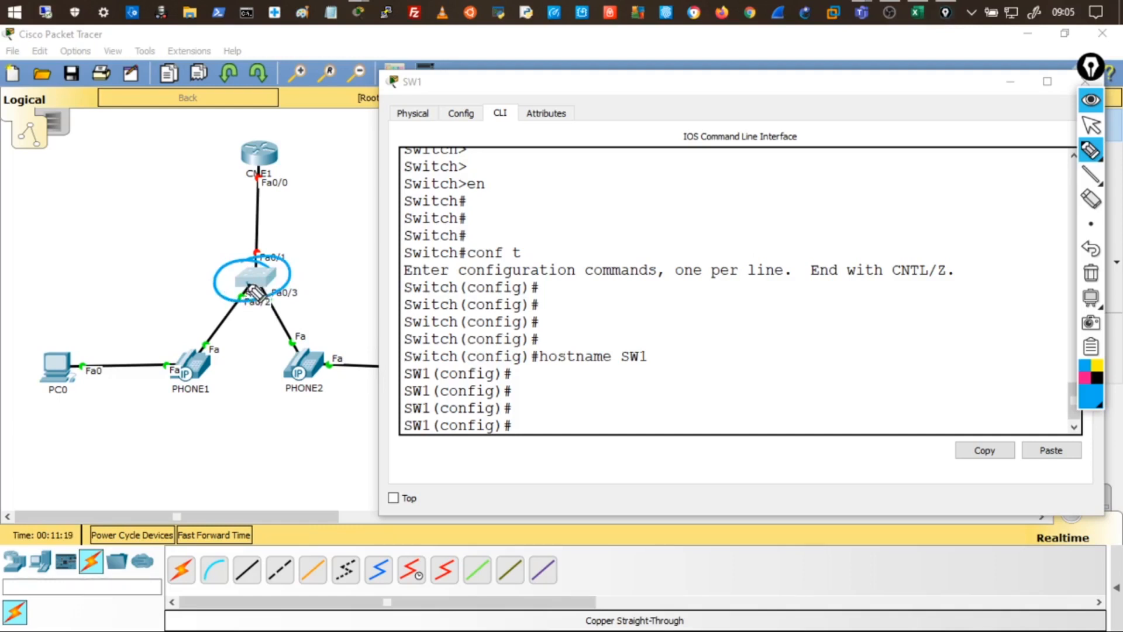
left_click_drag(248, 284, 249, 285)
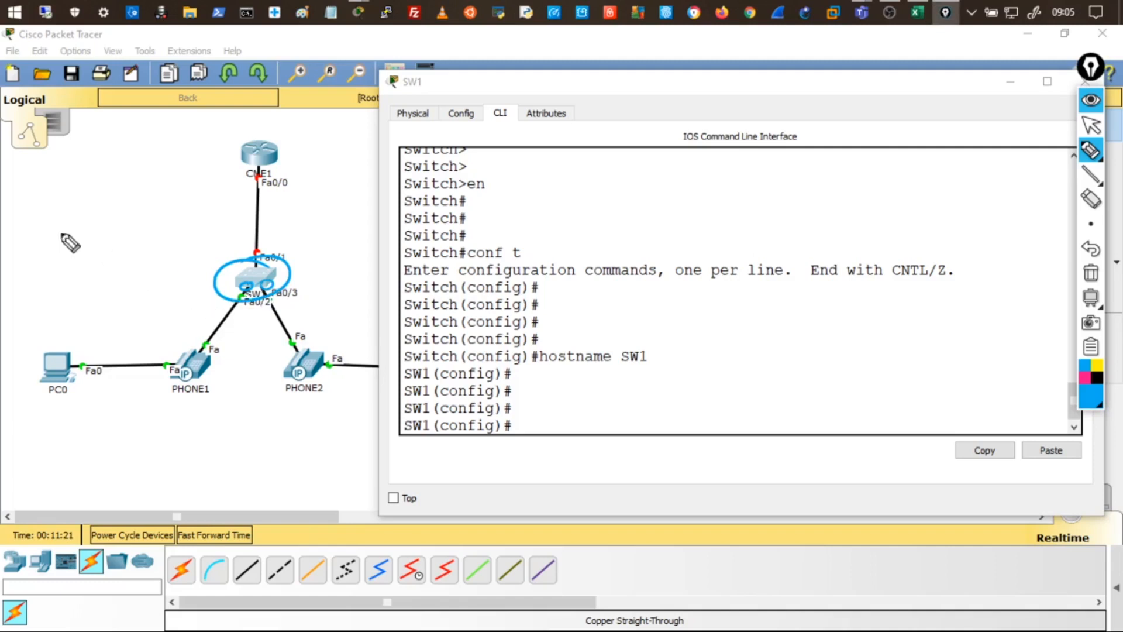
- Sketch a switch with four ports in the empty topology area and link each port to a drawn device
mouse_move(17, 233)
left_mouse_down()
mouse_move(47, 190)
mouse_move(35, 230)
mouse_move(37, 219)
left_mouse_up()
left_click_drag(64, 207, 81, 207)
left_click_drag(105, 198, 98, 203)
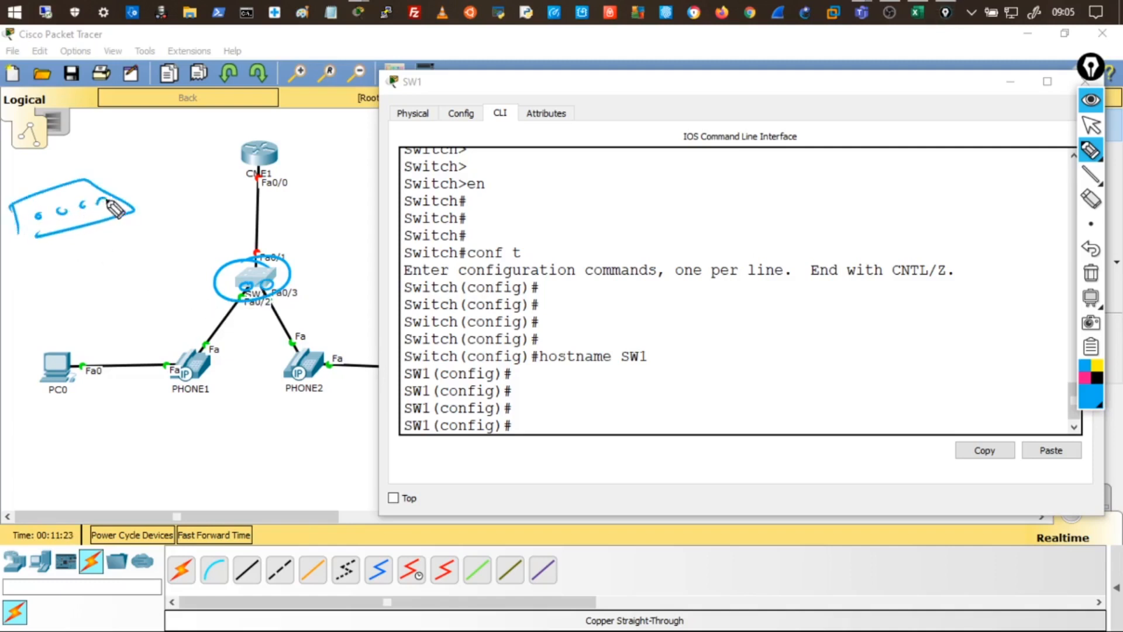
mouse_move(36, 229)
left_mouse_down()
mouse_move(20, 269)
mouse_move(44, 279)
left_mouse_up()
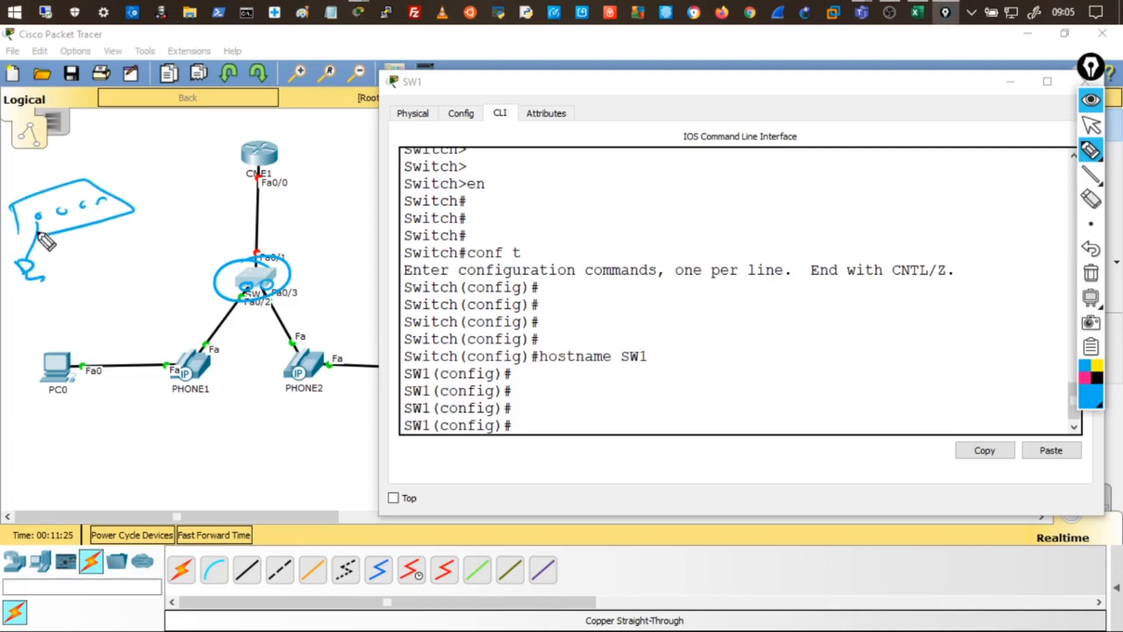
mouse_move(65, 218)
left_mouse_down()
mouse_move(90, 257)
mouse_move(153, 246)
left_mouse_up()
left_click_drag(99, 202, 193, 199)
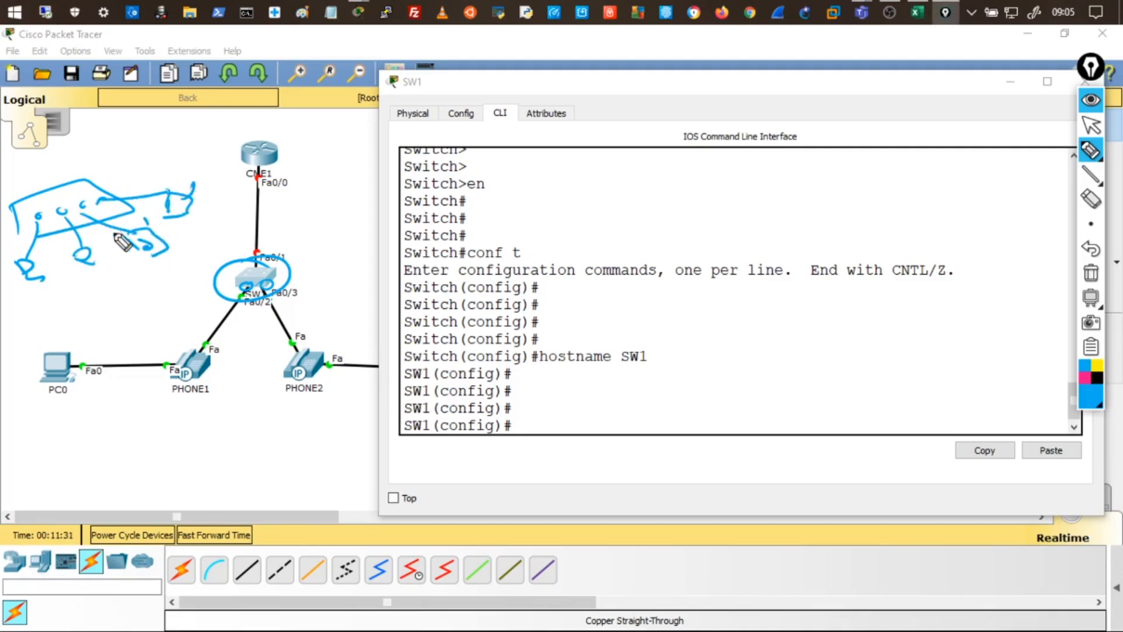
- Underline two of the sketched devices, ring the sketched switch's ports in groups and mark SW1's Fa0/2 link
left_click_drag(39, 287, 60, 285)
left_click_drag(85, 282, 101, 278)
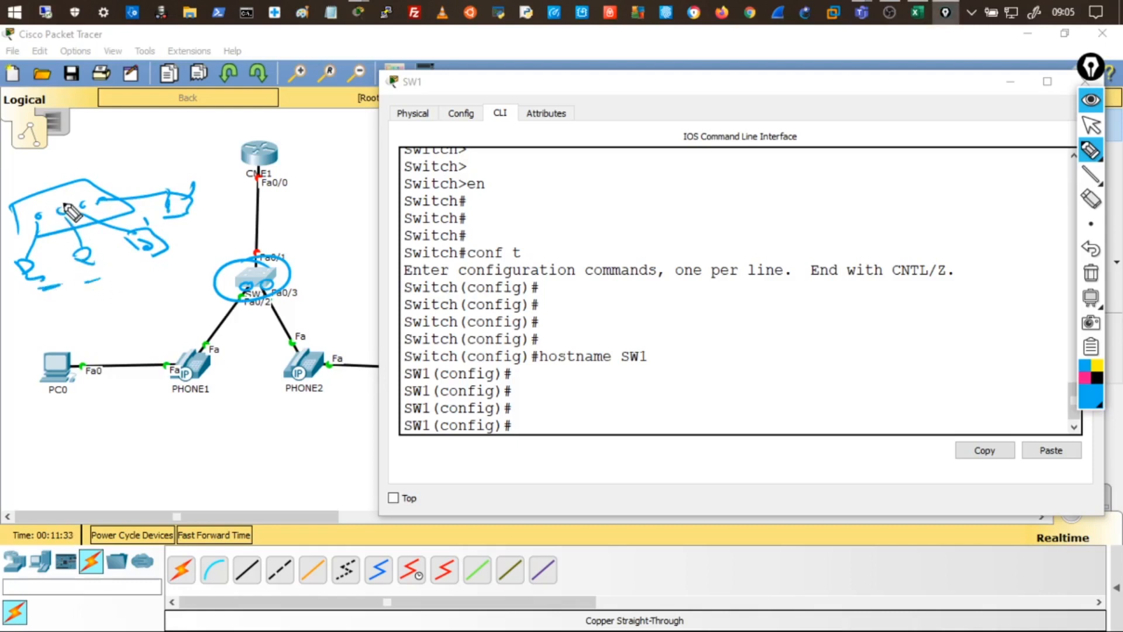
mouse_move(63, 202)
left_mouse_down()
mouse_move(19, 216)
mouse_move(116, 202)
left_mouse_up()
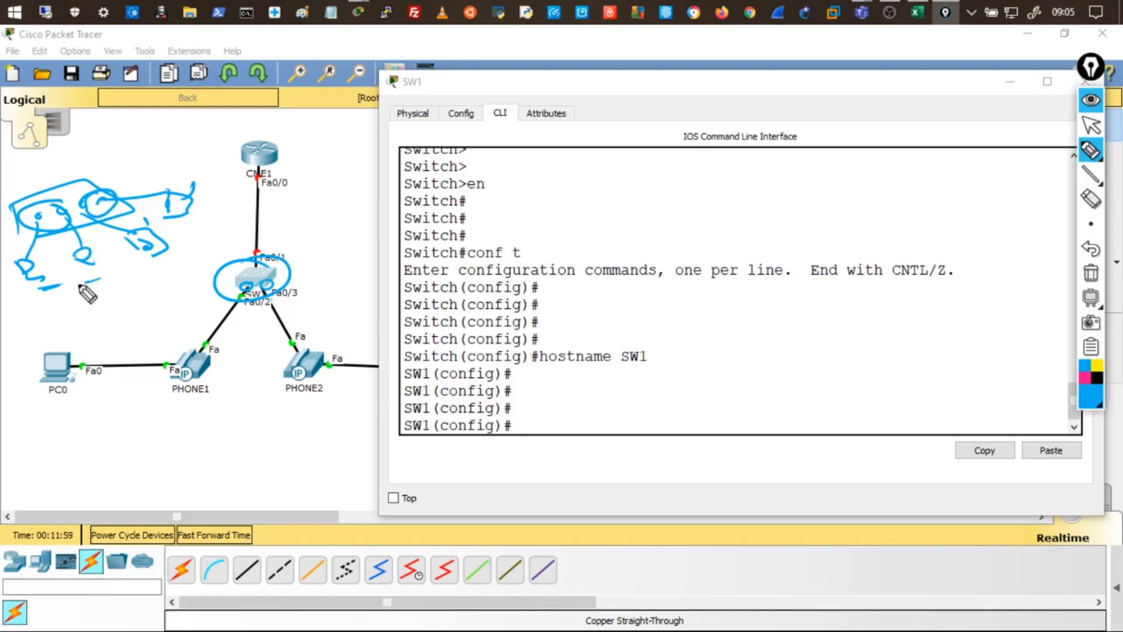
mouse_move(248, 304)
left_mouse_down()
mouse_move(222, 342)
mouse_move(146, 366)
mouse_move(93, 365)
mouse_move(234, 322)
left_mouse_up()
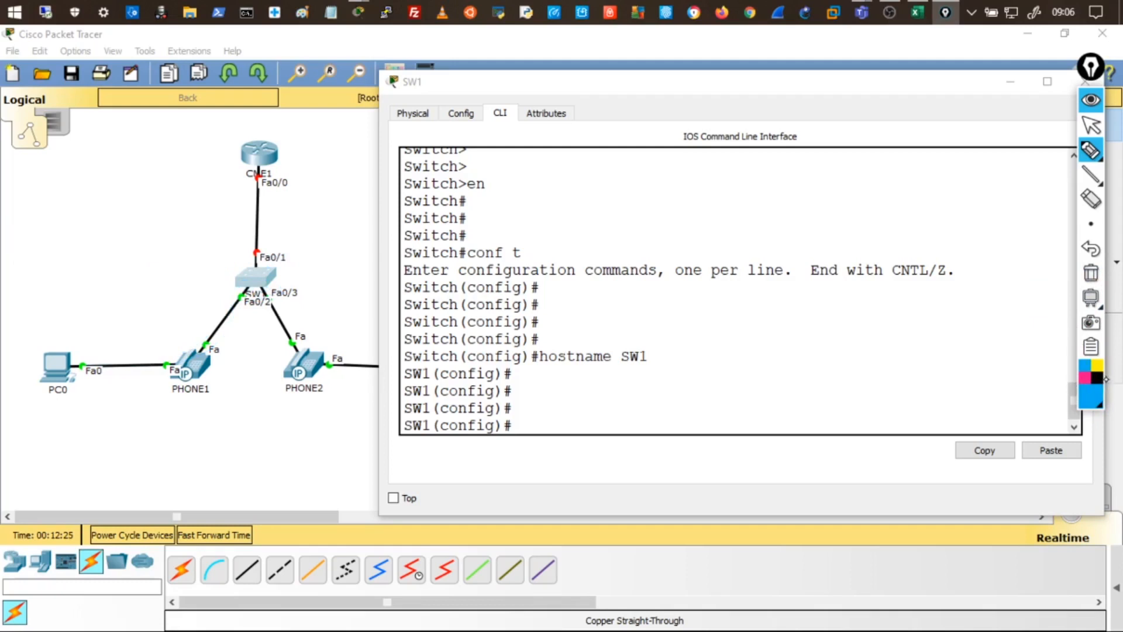
- In black ink, handwrite Port mode accès and Port mode Trunk, then box the accès line and add an arrow
left_click(1097, 377)
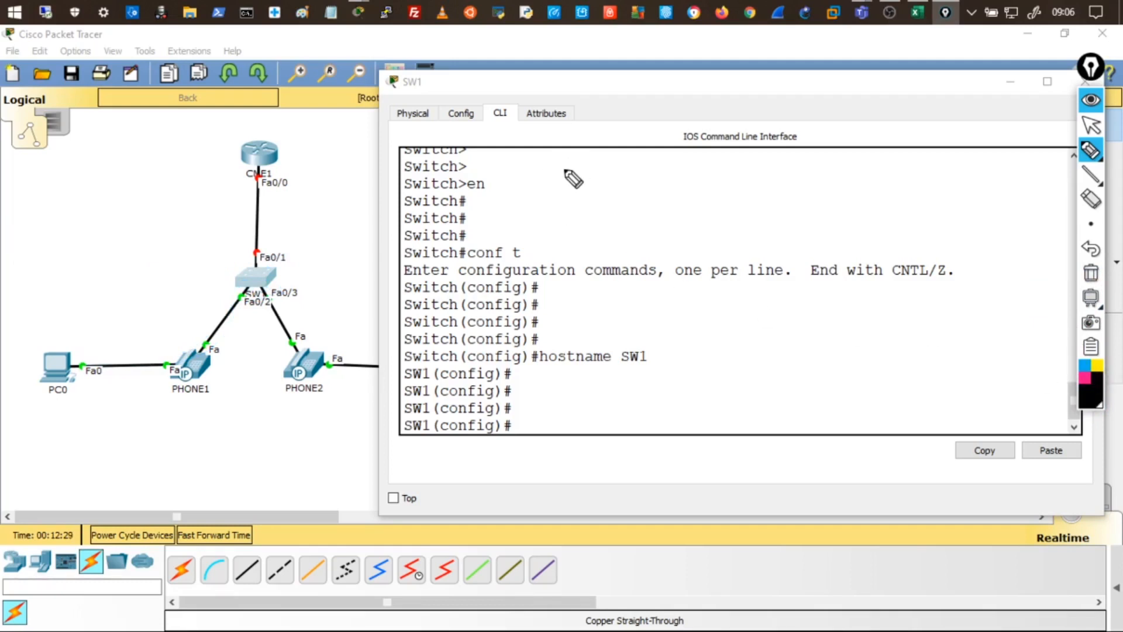
left_click_drag(548, 159, 819, 166)
left_click_drag(810, 143, 832, 140)
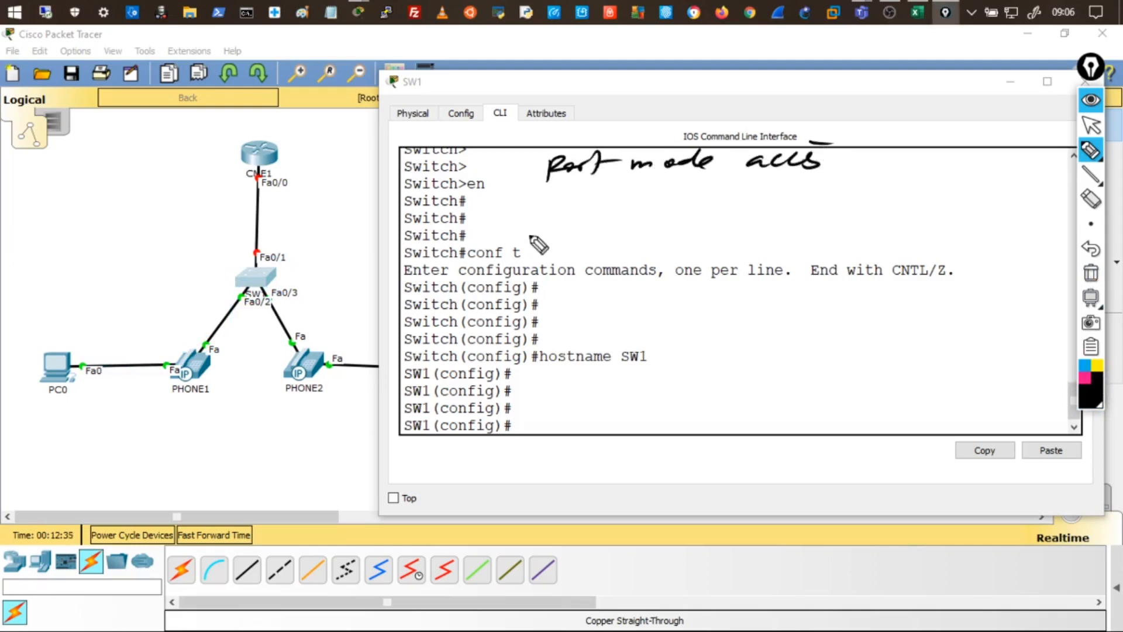
mouse_move(552, 221)
left_mouse_down()
mouse_move(555, 205)
mouse_move(850, 210)
left_mouse_up()
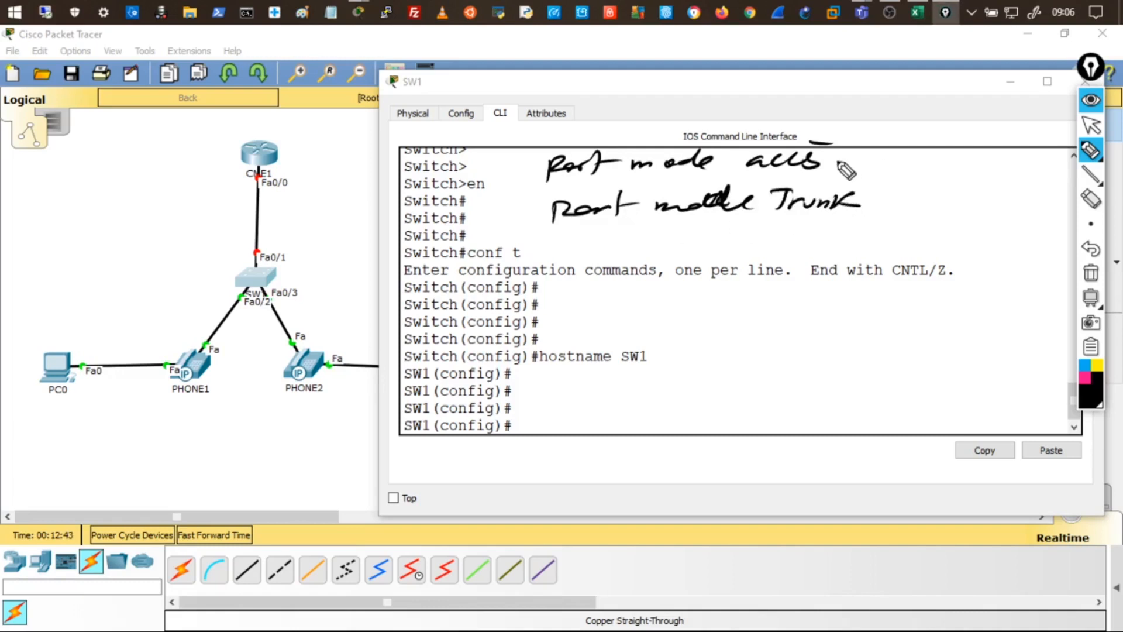
left_click_drag(830, 159, 878, 159)
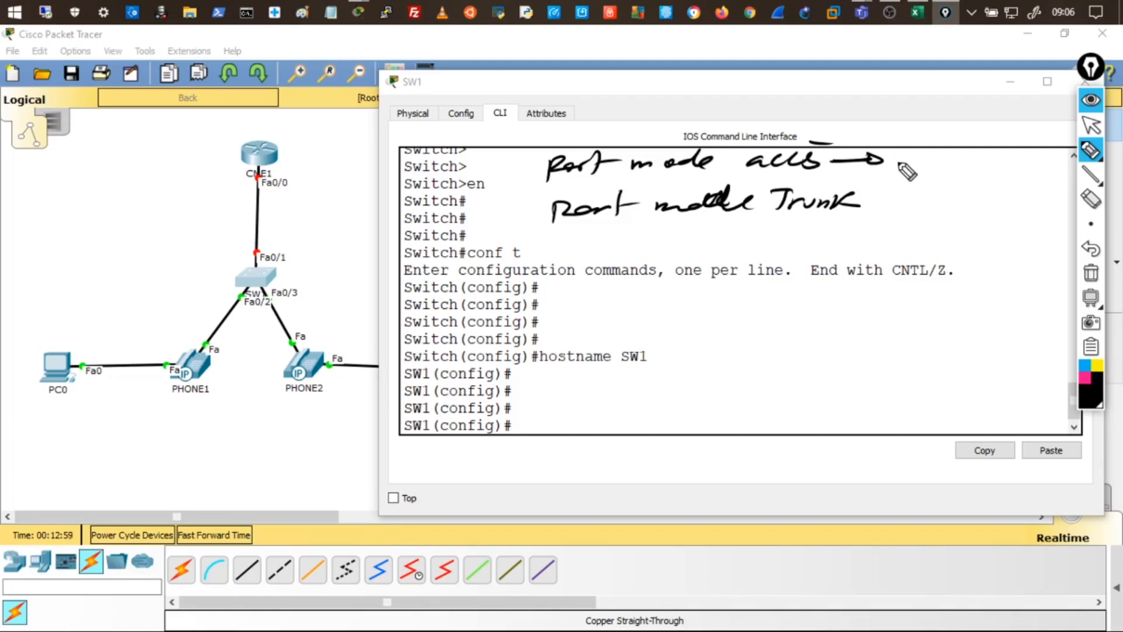
mouse_move(577, 183)
left_mouse_down()
mouse_move(810, 176)
mouse_move(840, 146)
mouse_move(596, 138)
mouse_move(550, 182)
left_mouse_up()
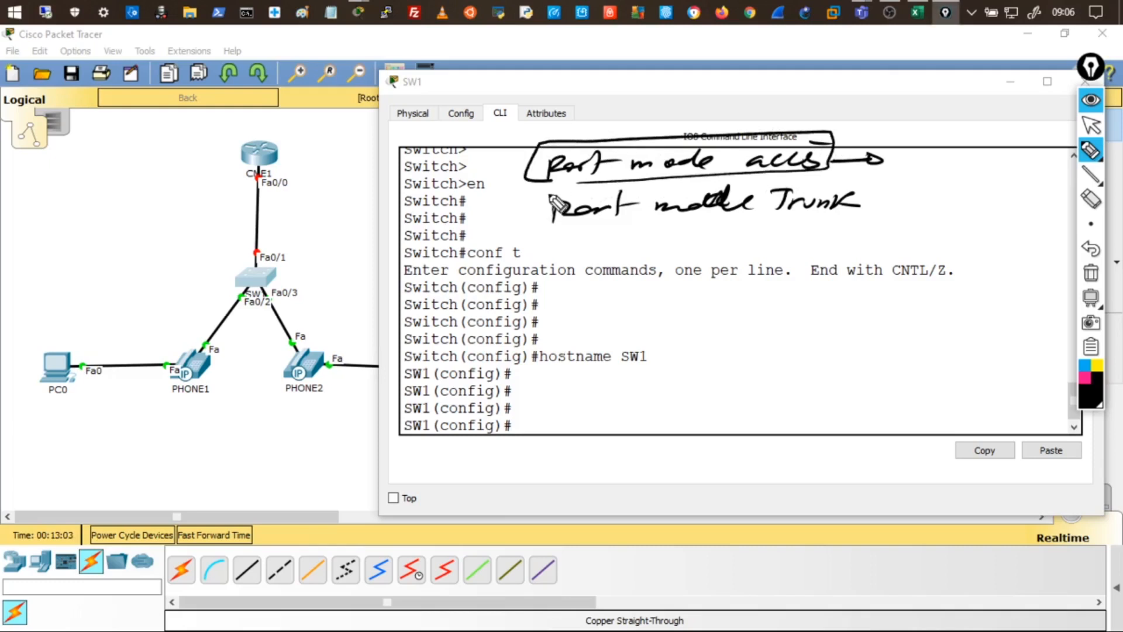
- Write max 2 in quotation marks near the accès note, with vlan donnée and vlan voix bracketed below it
left_click_drag(846, 104, 954, 92)
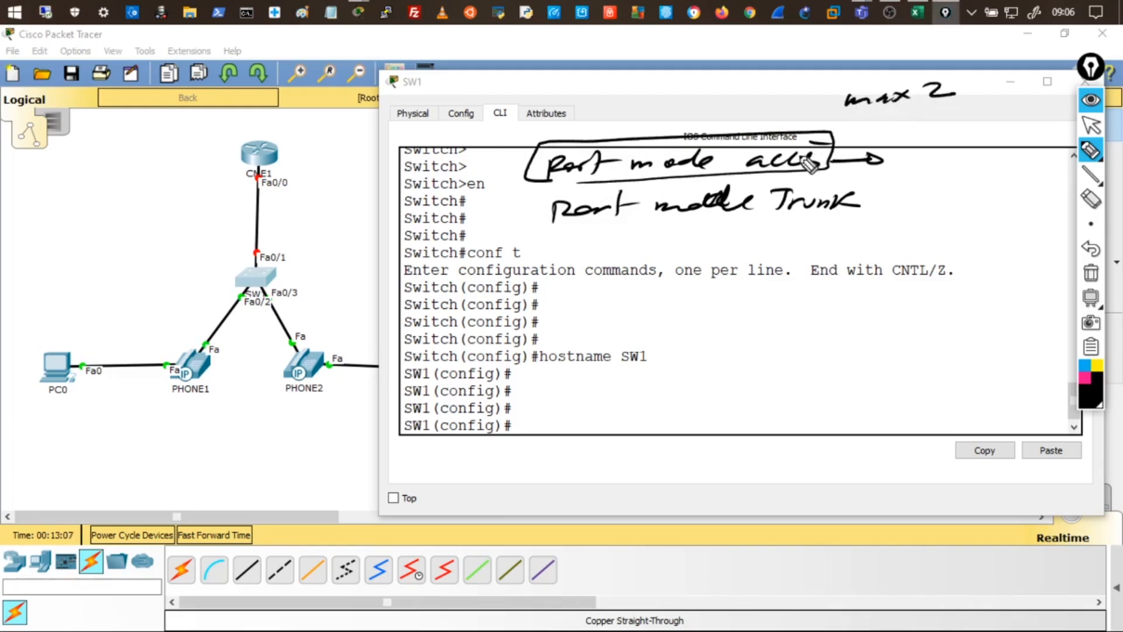
left_click_drag(817, 79, 838, 79)
left_click_drag(959, 60, 960, 66)
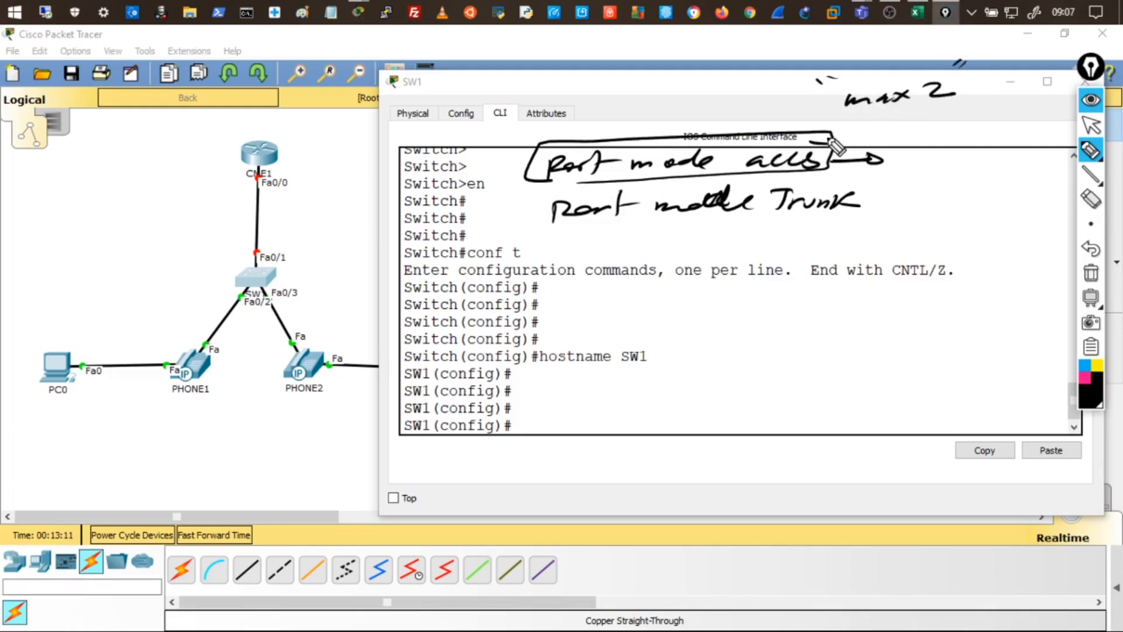
mouse_move(868, 124)
left_mouse_down()
mouse_move(1040, 124)
mouse_move(1038, 108)
left_mouse_up()
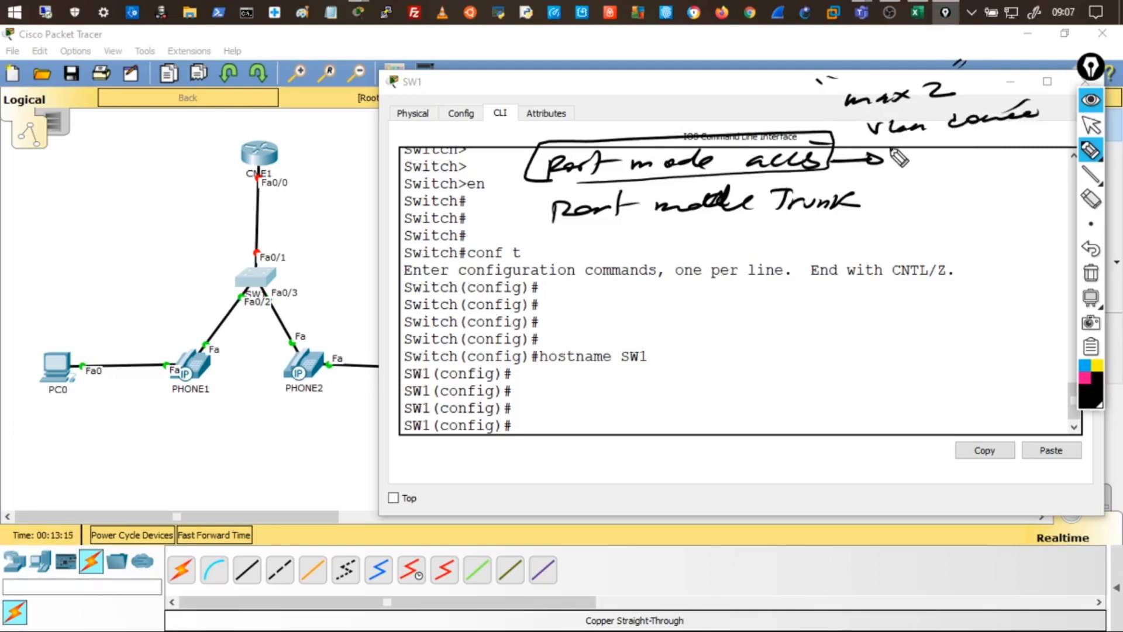
mouse_move(882, 145)
left_mouse_down()
mouse_move(918, 154)
mouse_move(1035, 140)
left_mouse_up()
mouse_move(880, 119)
left_mouse_down()
mouse_move(865, 155)
mouse_move(889, 164)
left_mouse_up()
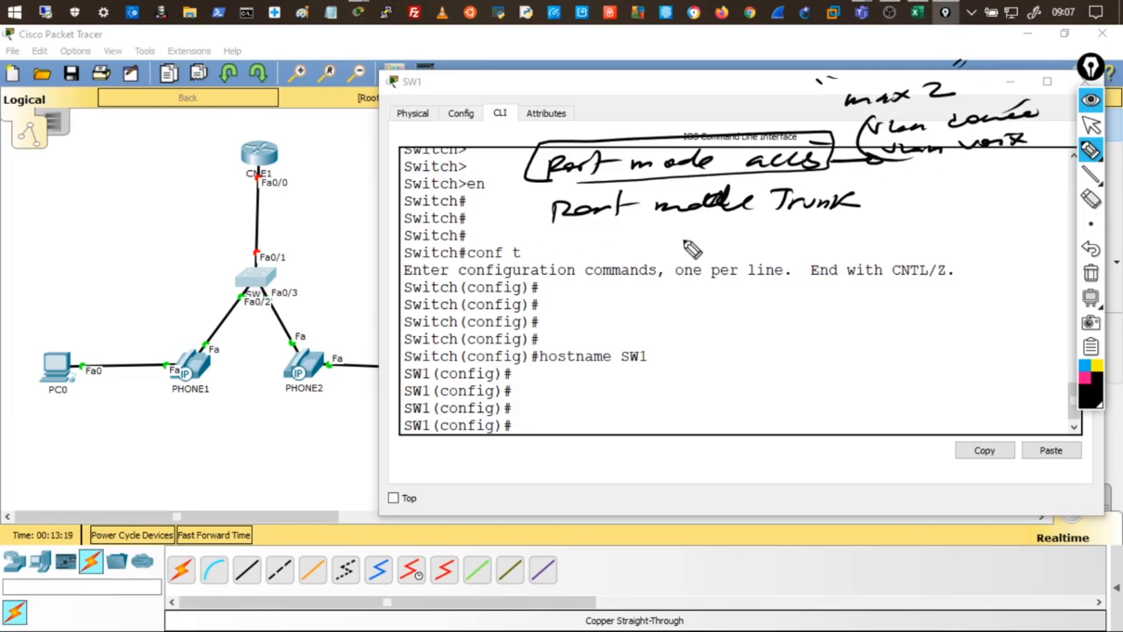
- Underline the handwritten Port mode Trunk and link it to the note plusieurs vlan
left_click_drag(583, 233, 809, 219)
mouse_move(889, 234)
left_mouse_down()
mouse_move(853, 224)
mouse_move(982, 228)
mouse_move(995, 238)
mouse_move(932, 261)
mouse_move(990, 270)
left_mouse_up()
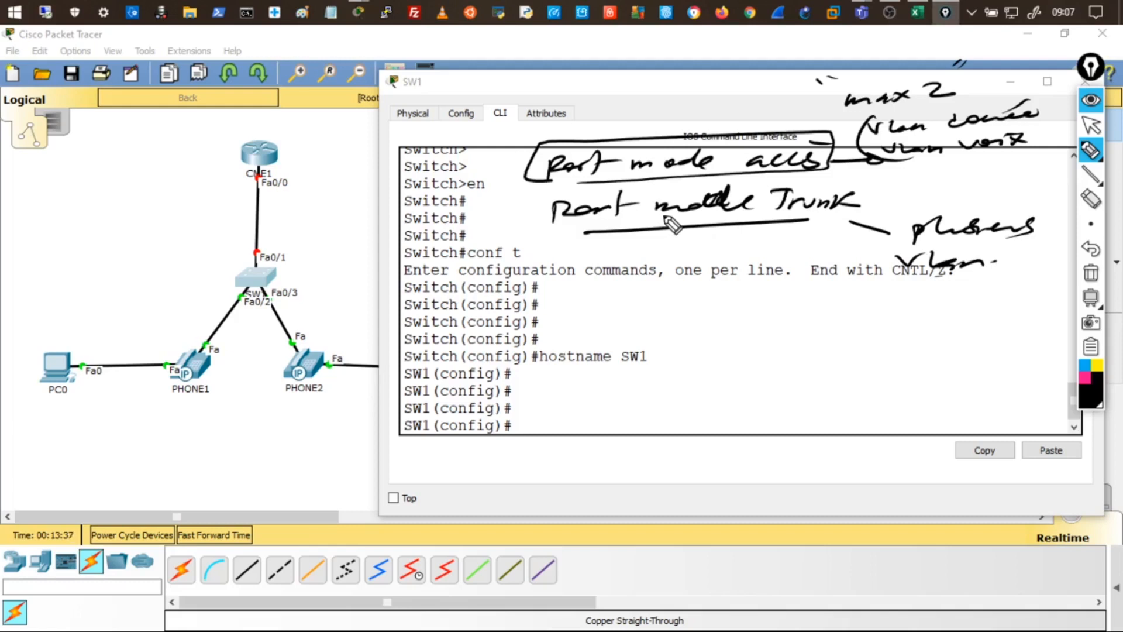
- Underline and ring the handwritten Port mode accès line, and underline the vlan donnée and vlan voix notes
left_click_drag(555, 185, 819, 174)
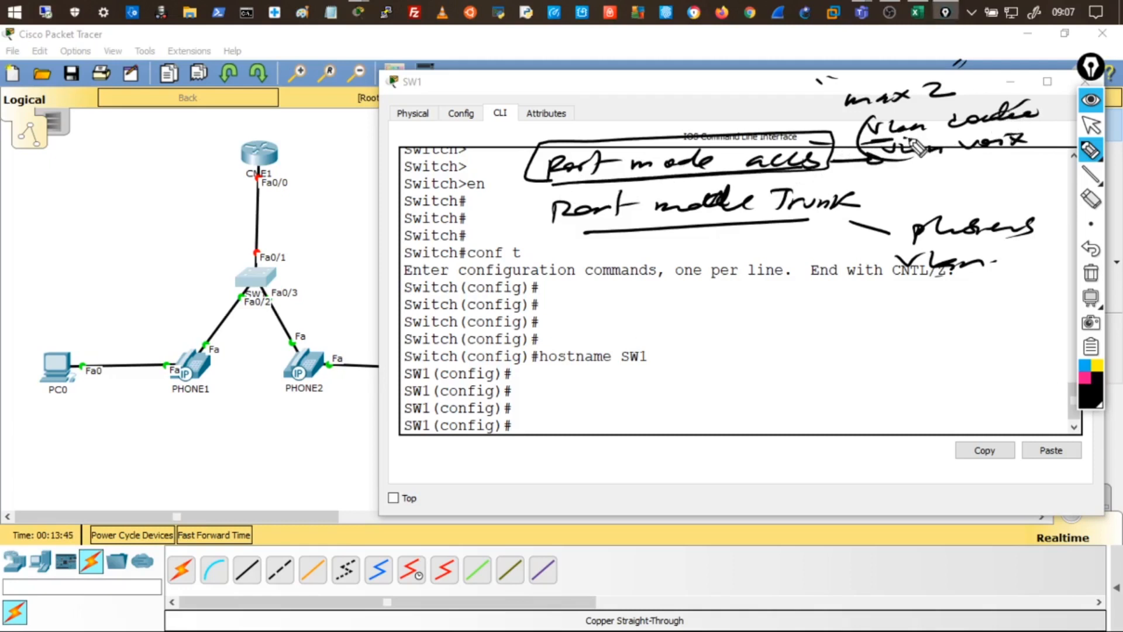
mouse_move(818, 159)
left_mouse_down()
mouse_move(690, 182)
mouse_move(790, 157)
mouse_move(583, 145)
mouse_move(643, 183)
mouse_move(817, 157)
left_mouse_up()
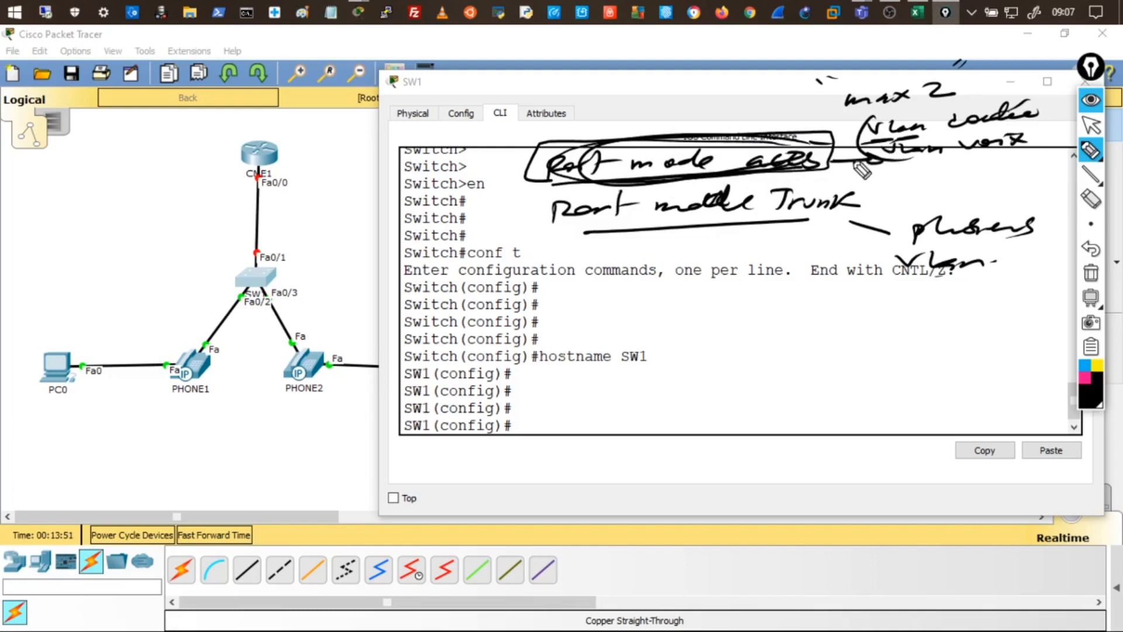
left_click_drag(919, 168, 957, 165)
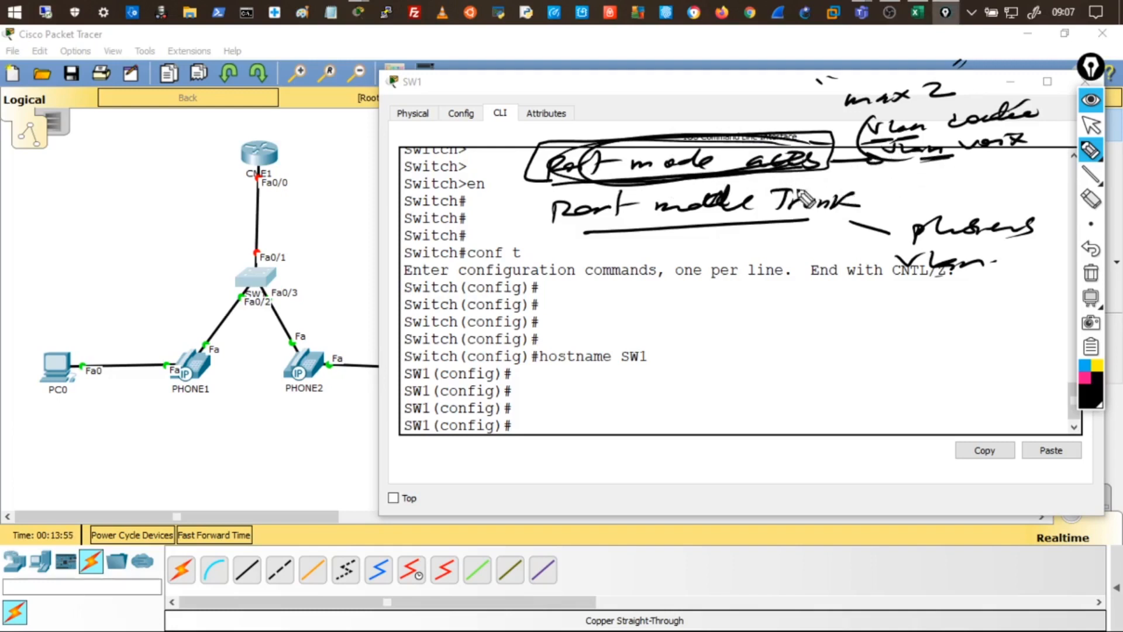
- Circle SW1's two phone-side ports, then ring PC0 and PHONE1 and trace each one's path to SW1
left_click_drag(253, 281, 272, 286)
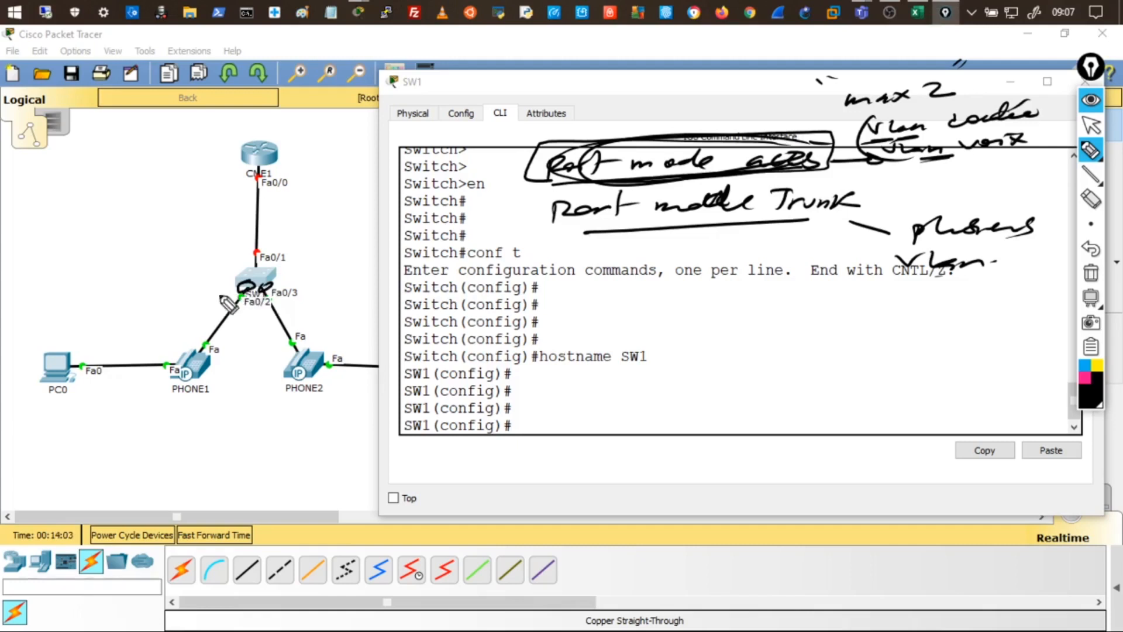
mouse_move(68, 345)
left_mouse_down()
mouse_move(73, 392)
mouse_move(87, 365)
mouse_move(171, 361)
mouse_move(232, 329)
mouse_move(238, 299)
left_mouse_up()
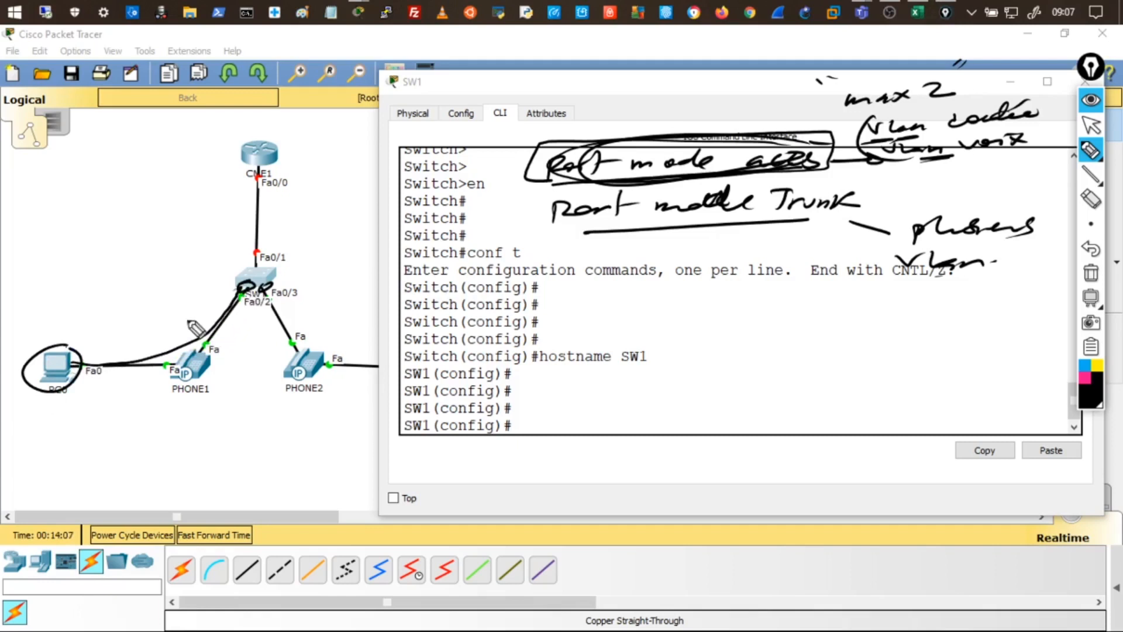
mouse_move(197, 348)
left_mouse_down()
mouse_move(193, 360)
mouse_move(228, 338)
mouse_move(252, 295)
left_mouse_up()
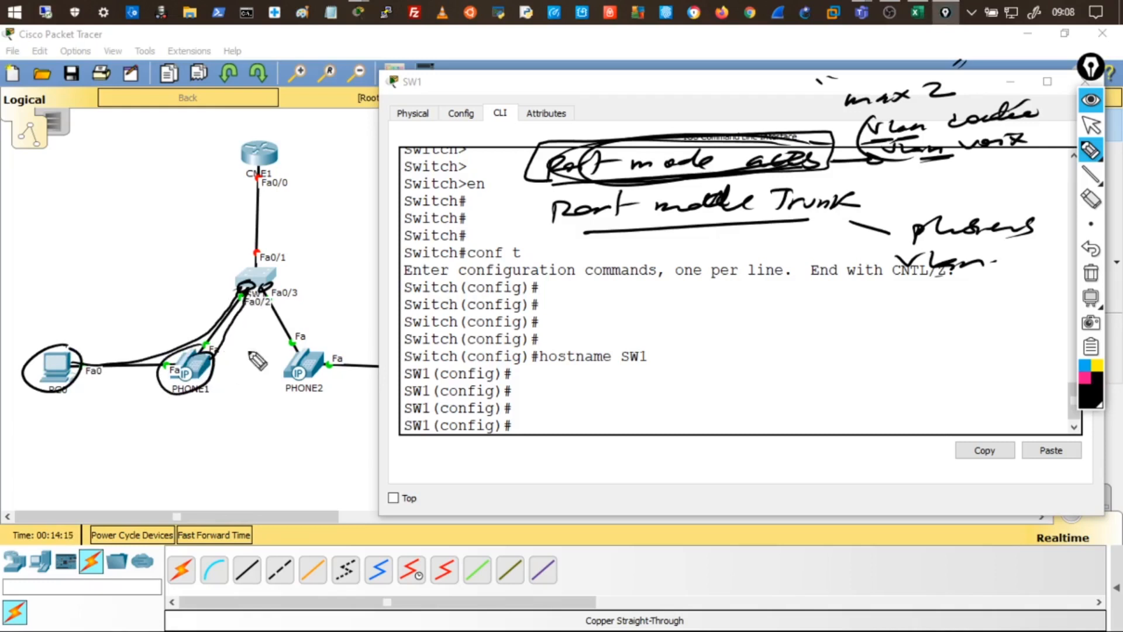
- Clear all handwritten annotations from the screen and hide the drawing tools
left_click(1091, 272)
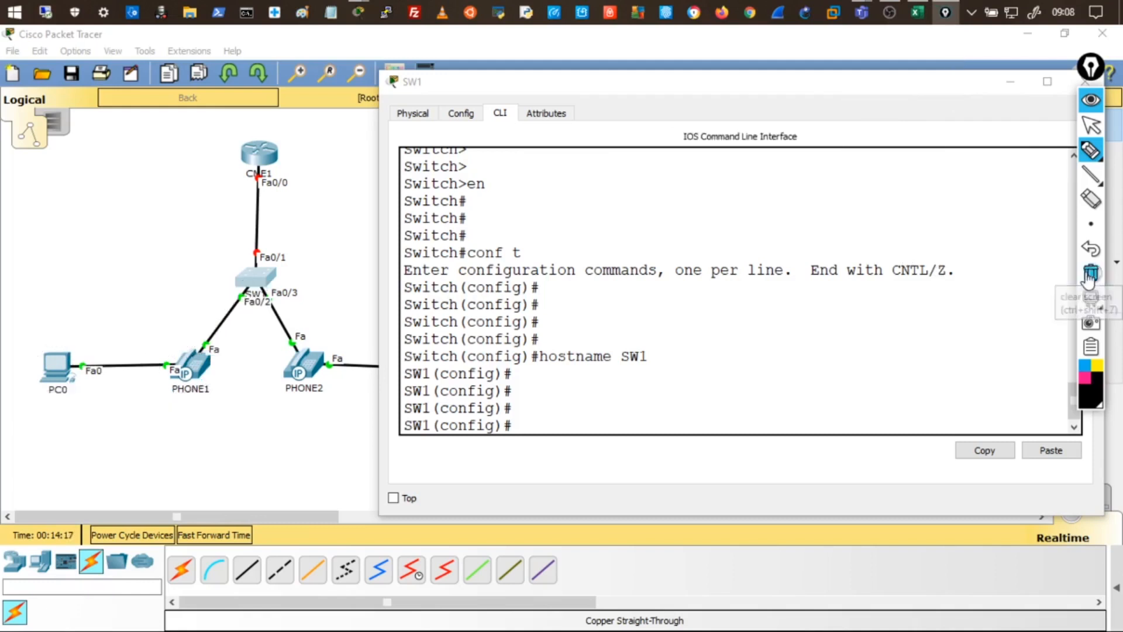
left_click(1091, 101)
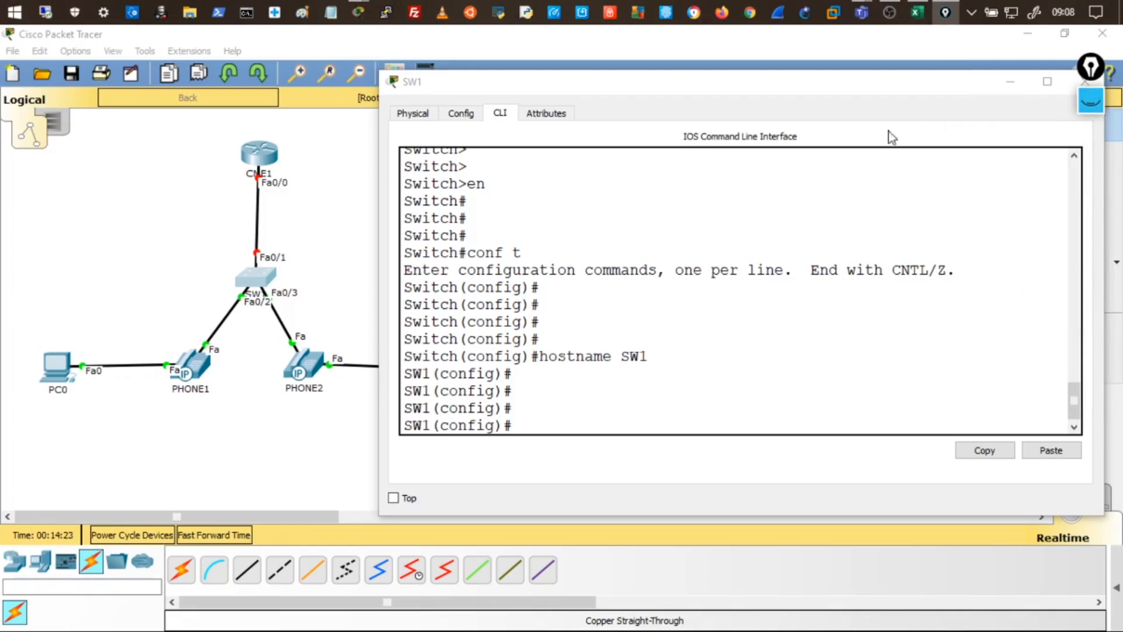
- Create VLAN 10 named DATA and VLAN 20 named VOICE on SW1
left_click(709, 345)
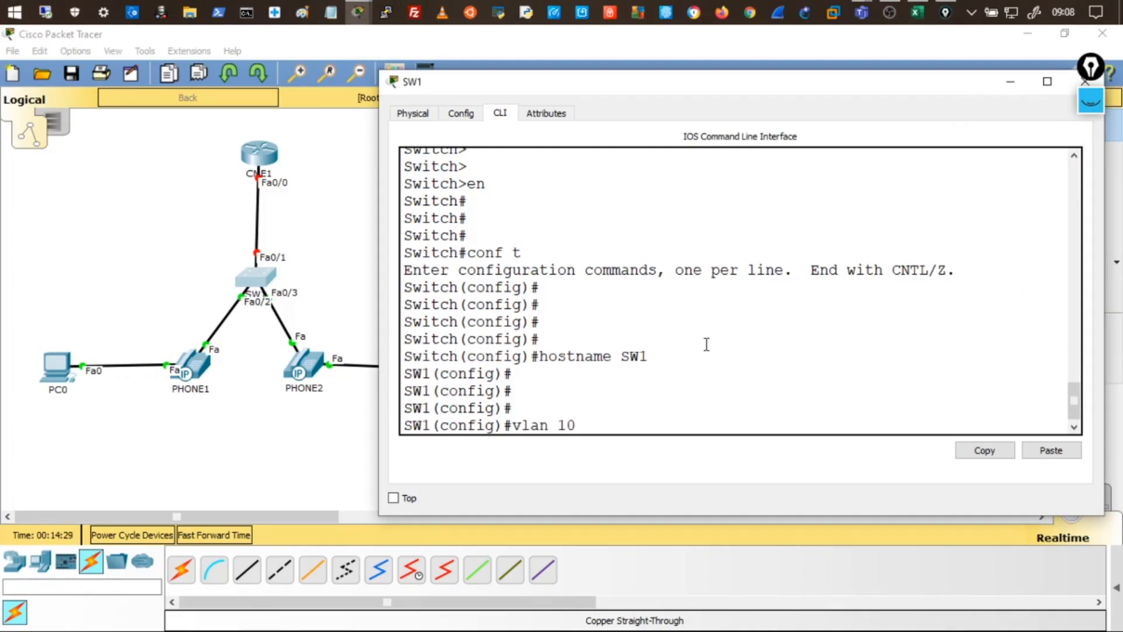
key("Return")
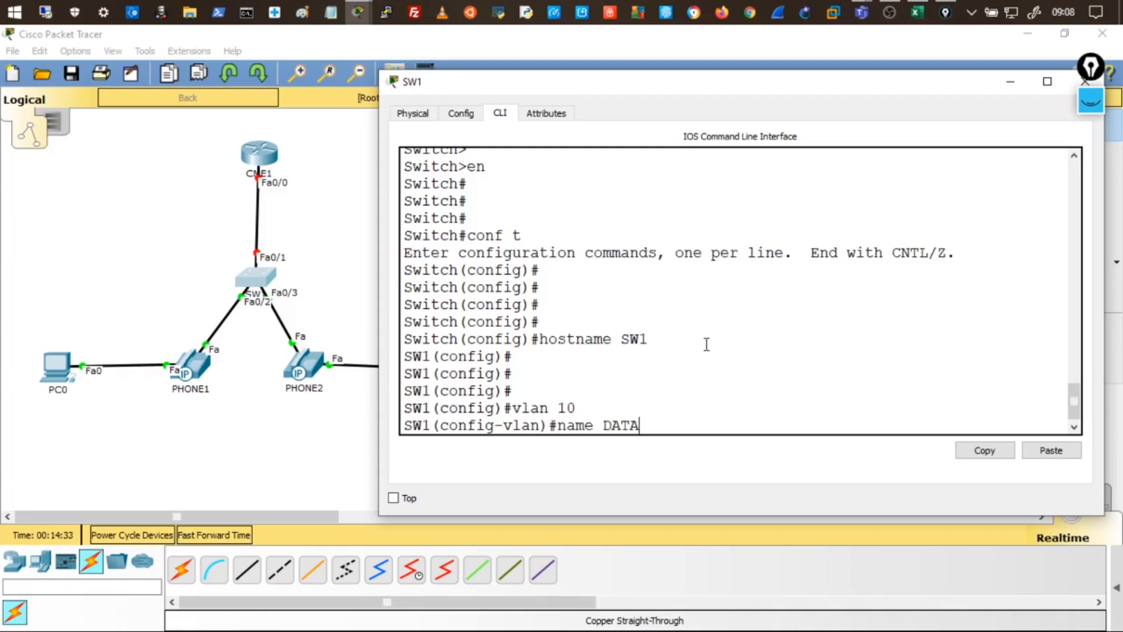
key("Return")
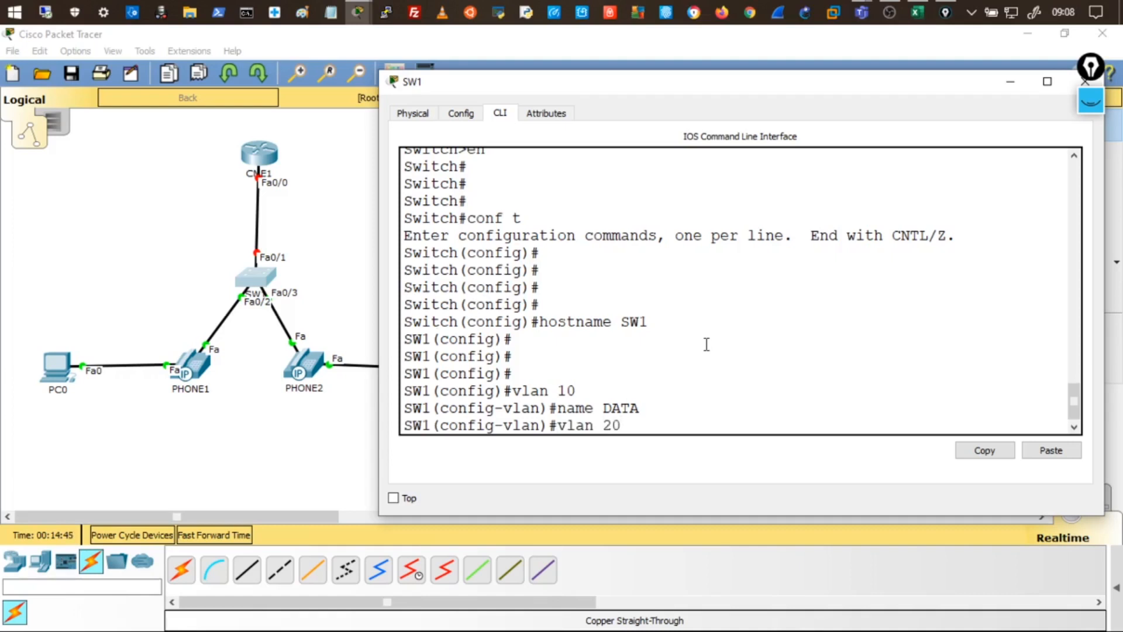
key("Return")
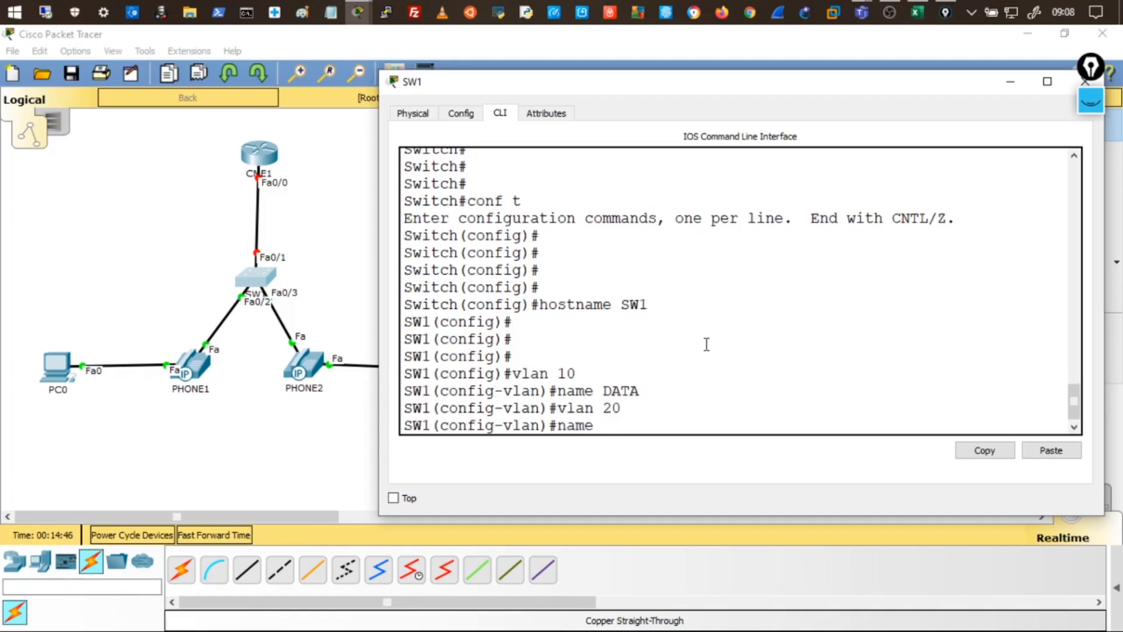
type("name C")
key("BackSpace")
key("Return")
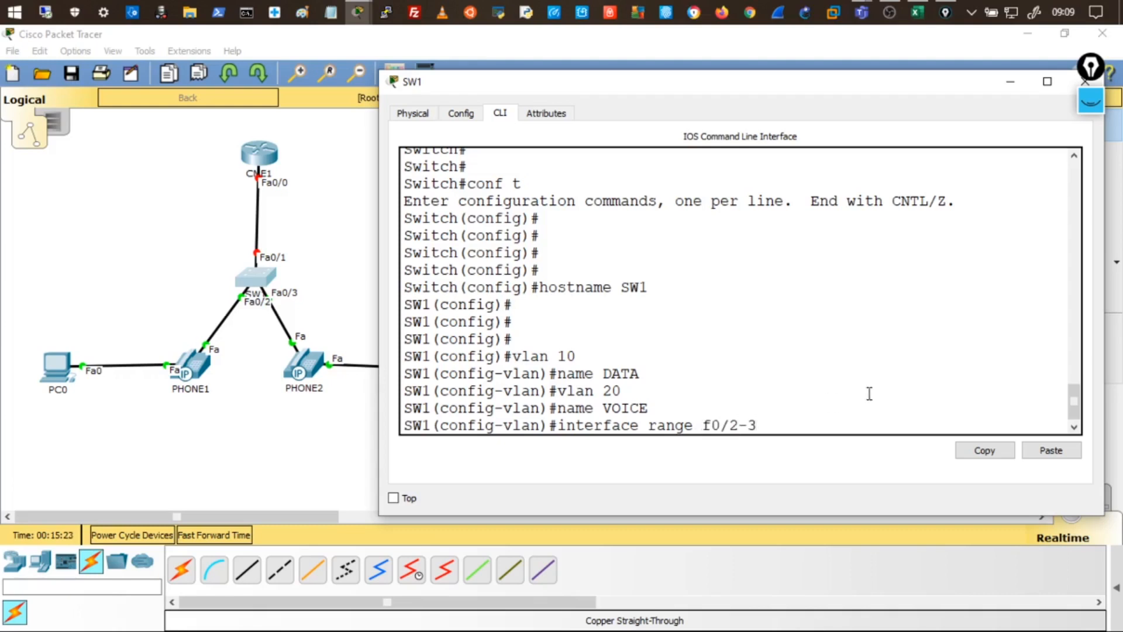
- Set SW1's interface range f0/2-3 to access mode and assign it to access VLAN 10
key("Return")
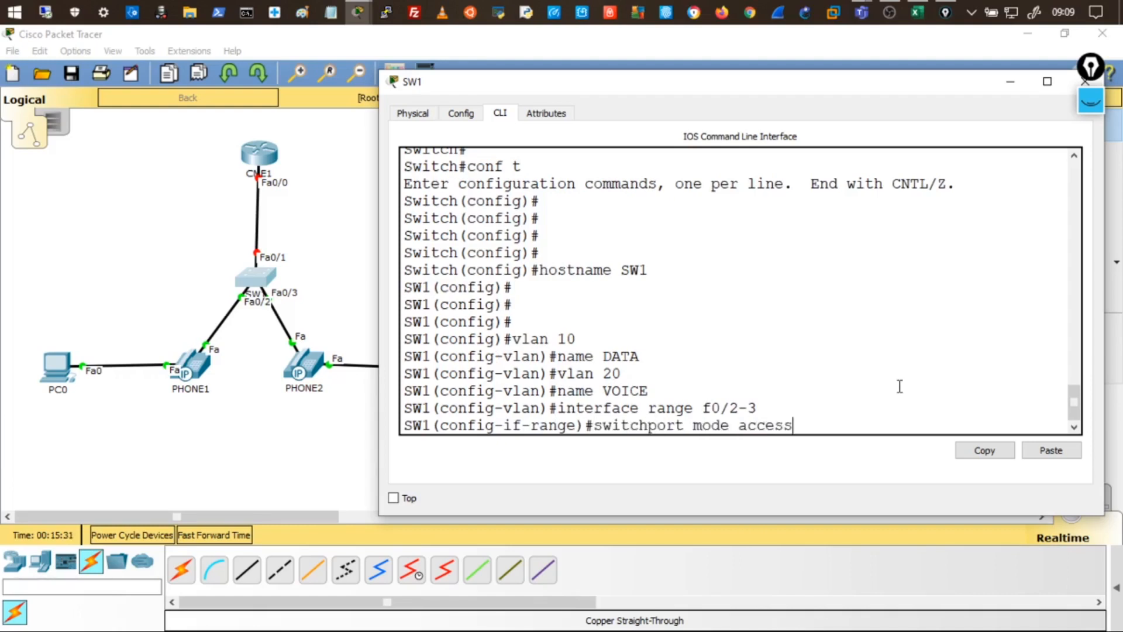
key("Return")
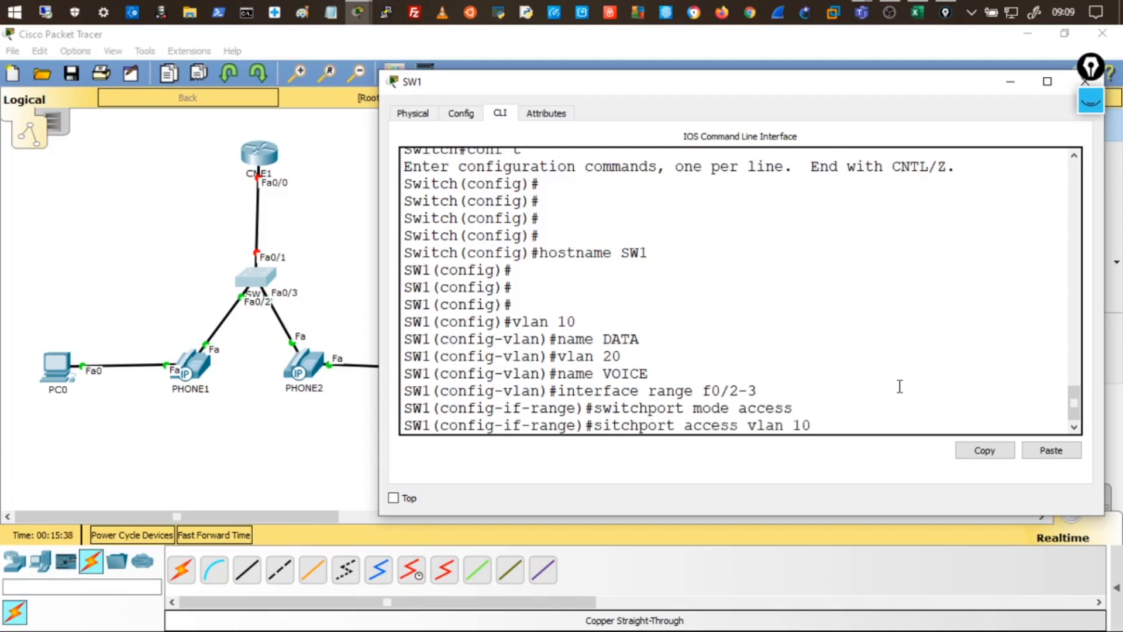
key("Return")
key("Return")
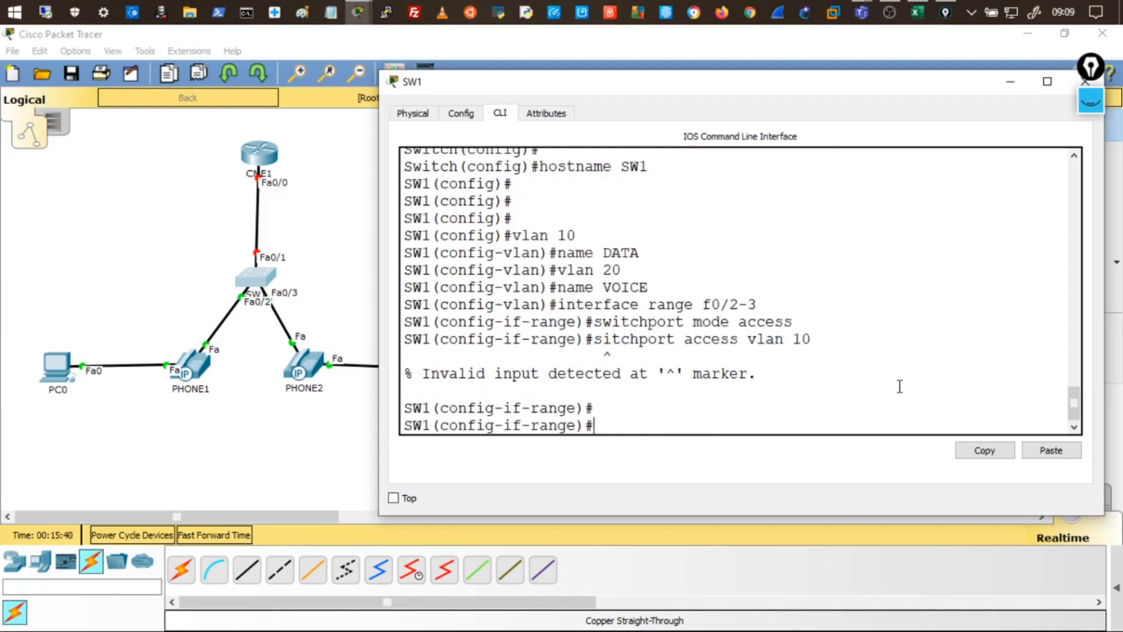
key("Up")
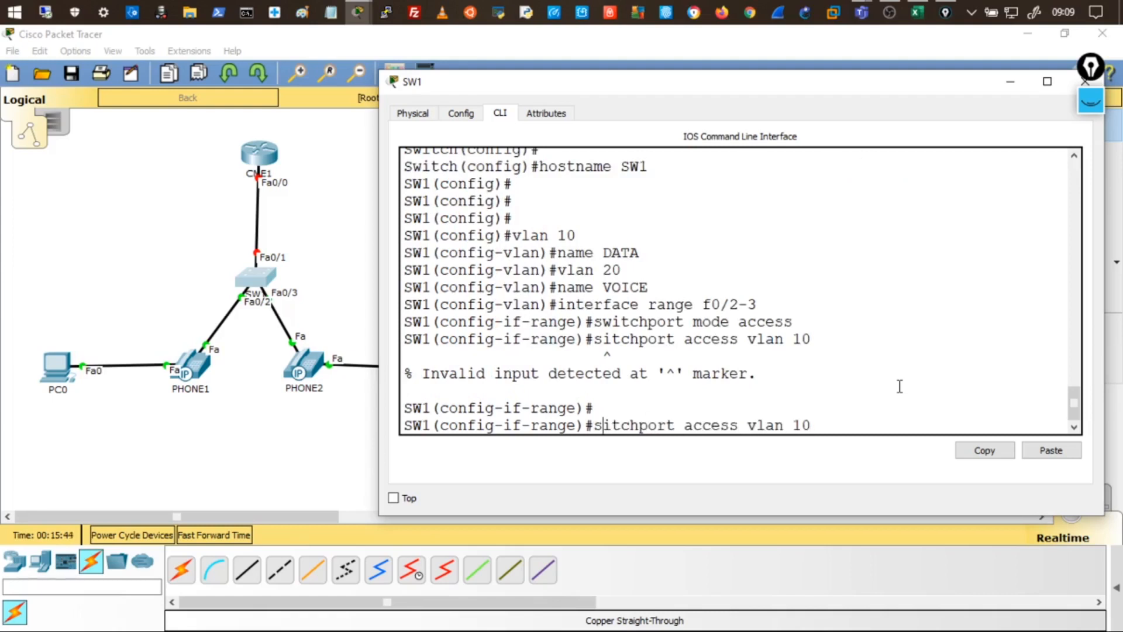
type("w")
key("Return")
key("Return")
key("Return")
key("Return")
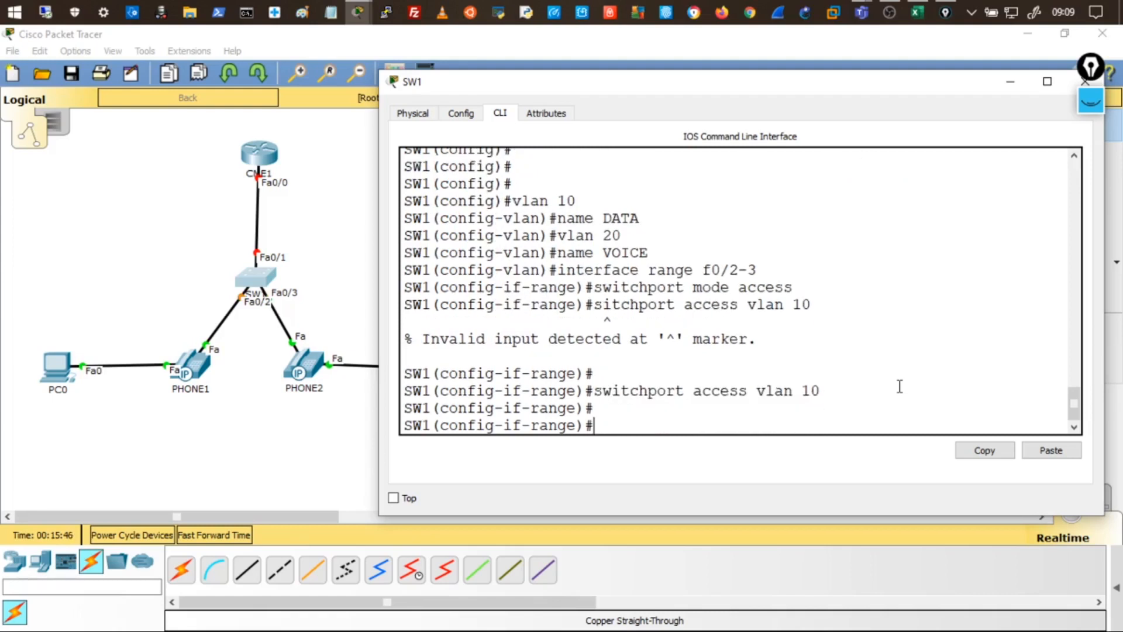
- Assign voice VLAN 20 to SW1's interface range f0/2-3
type("swi")
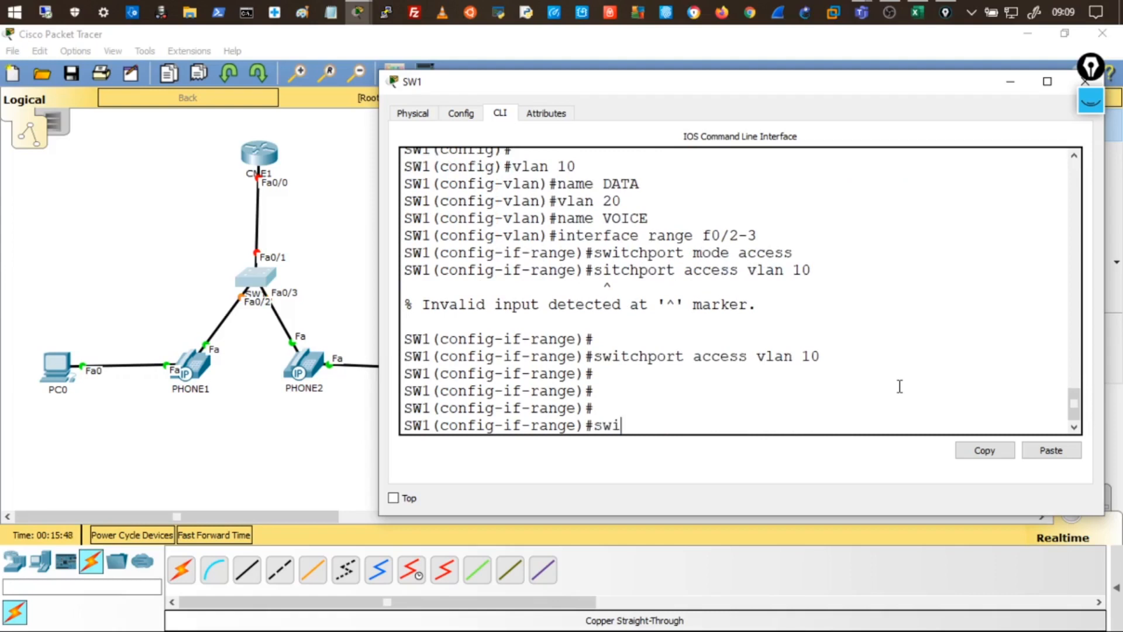
type("tchport")
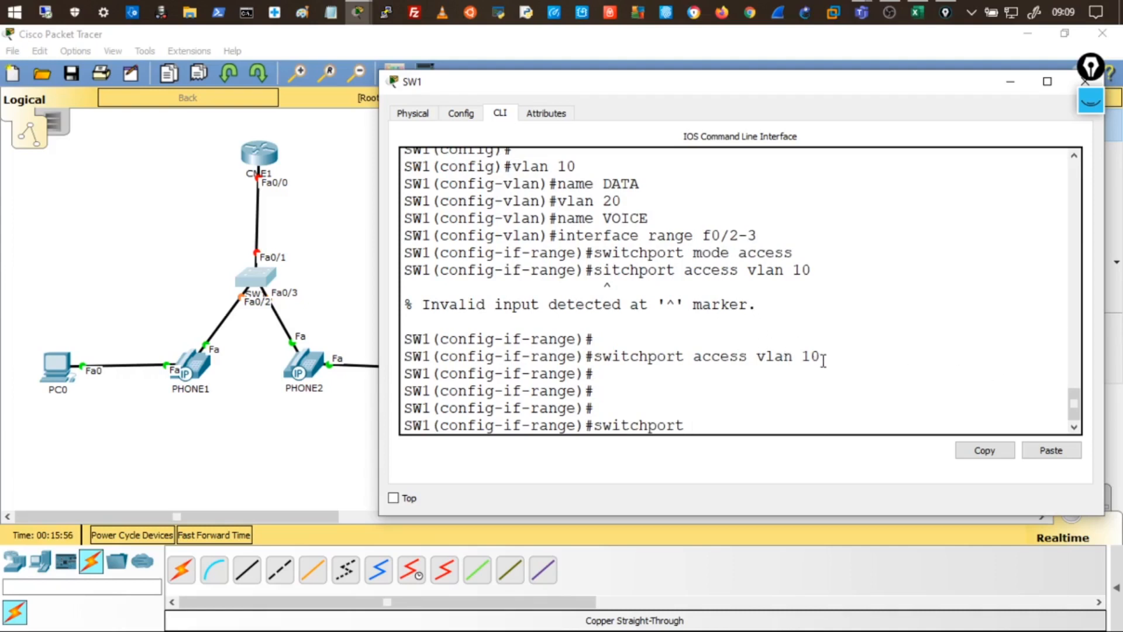
left_click_drag(823, 361, 614, 358)
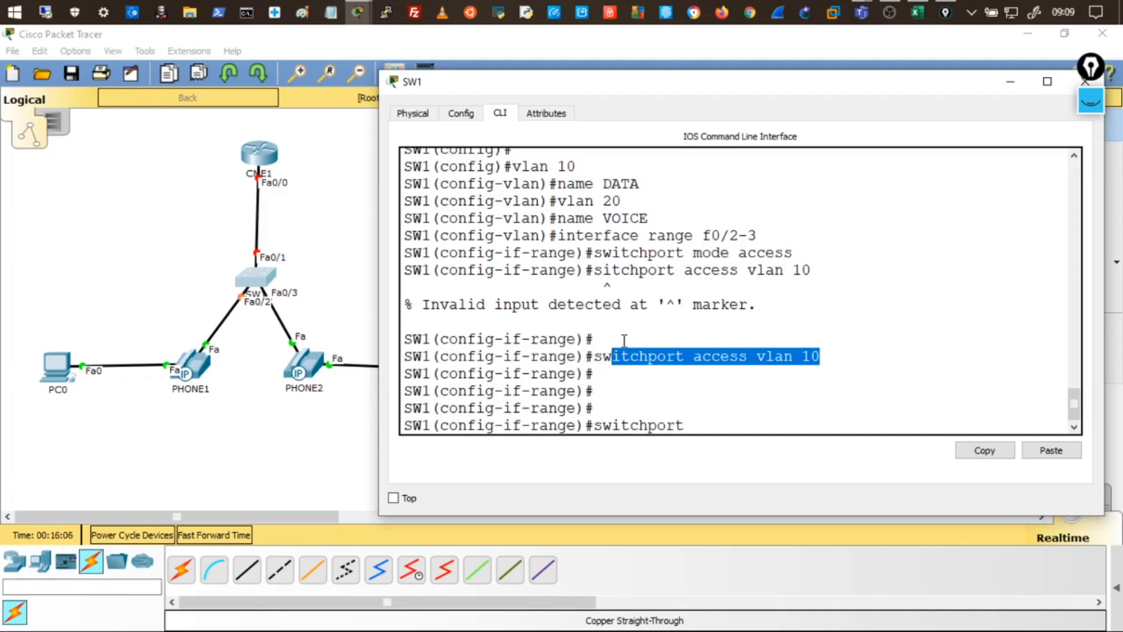
left_click(624, 341)
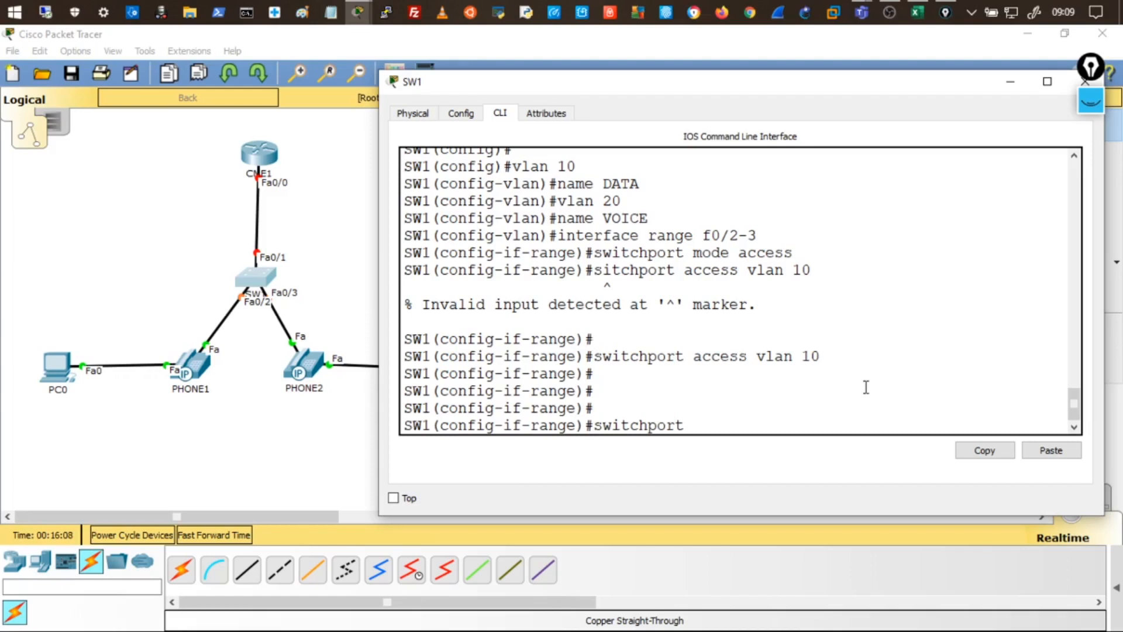
type("ce vlan 20")
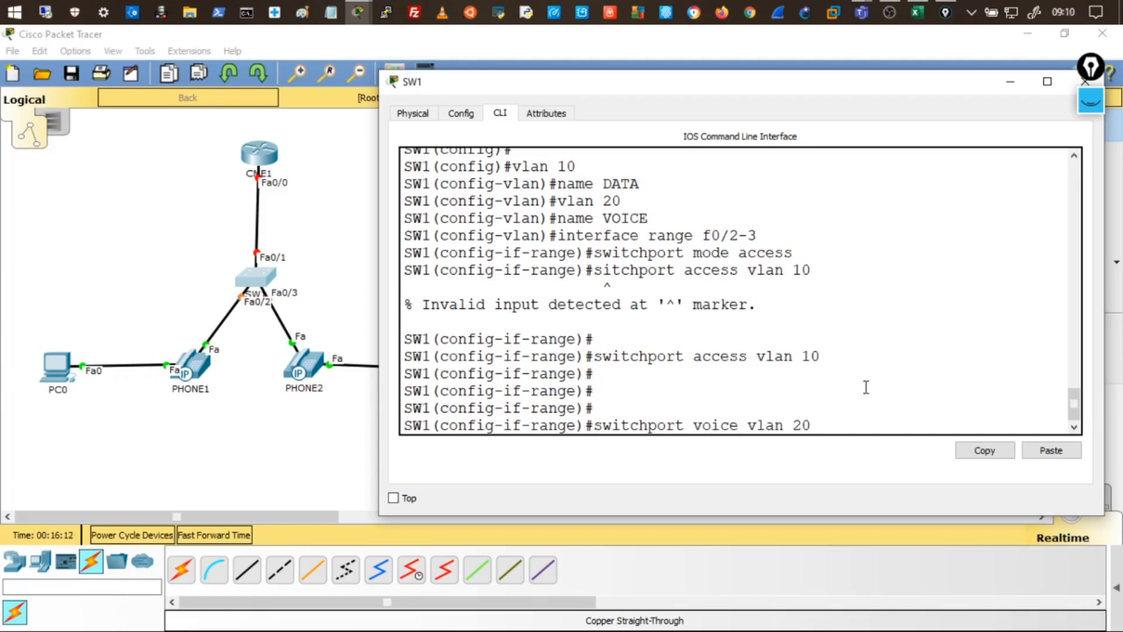
key("Return")
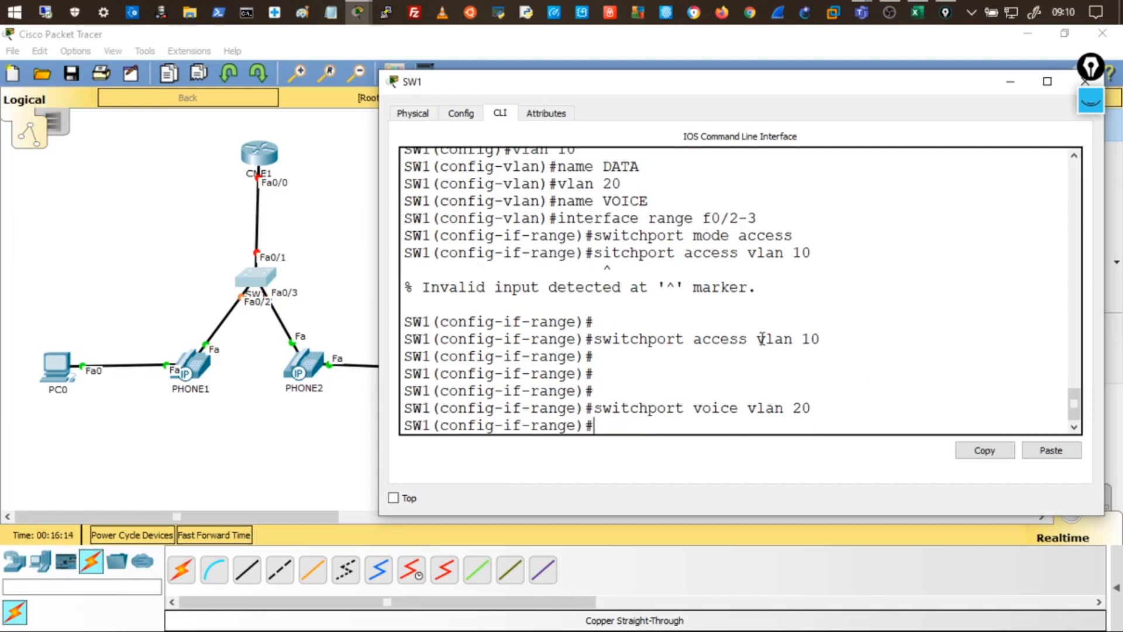
- Highlight the VLAN numbers in the entered access VLAN and voice VLAN commands
left_click_drag(759, 339, 810, 338)
left_click_drag(749, 407, 812, 407)
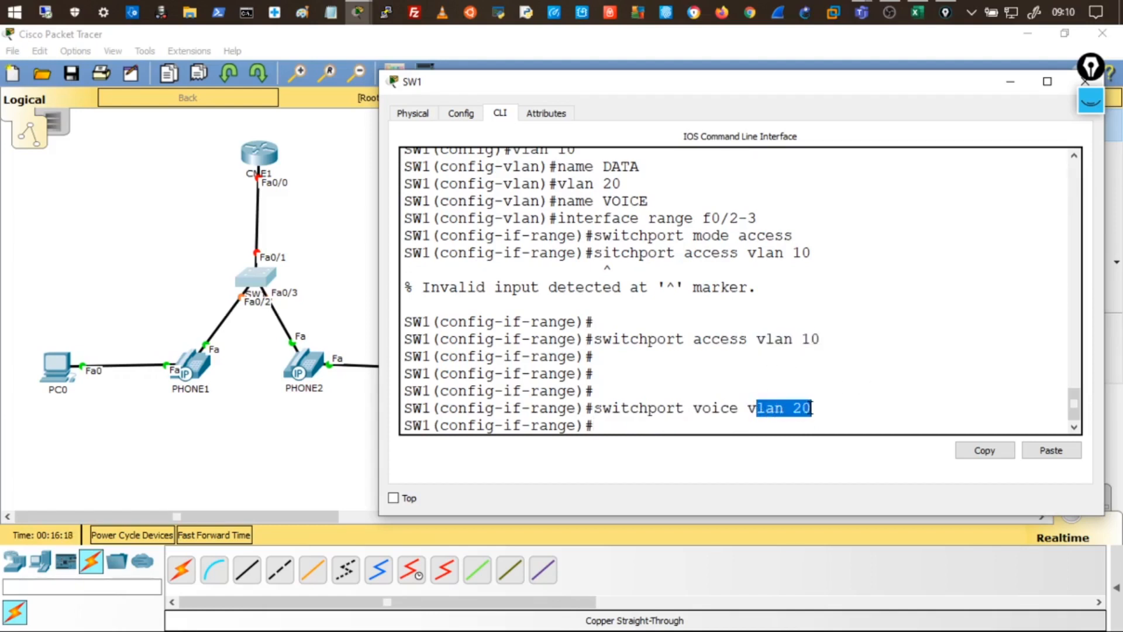
double_click(812, 407)
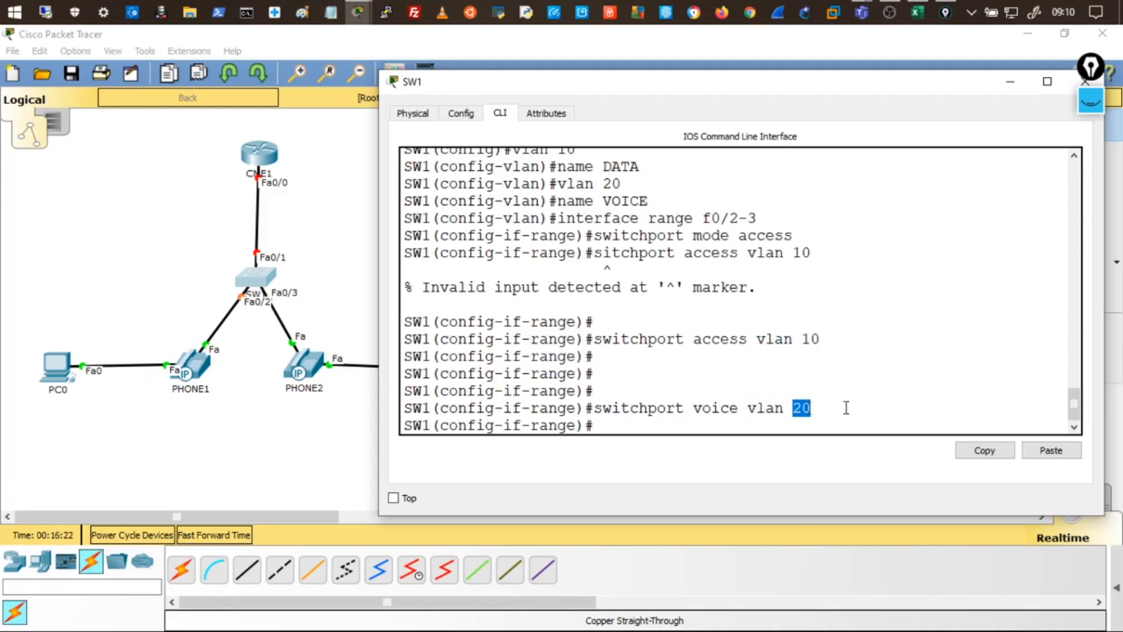
- Exit the interface range and return SW1 to global configuration mode
left_click(655, 417)
key("Return")
key("Return")
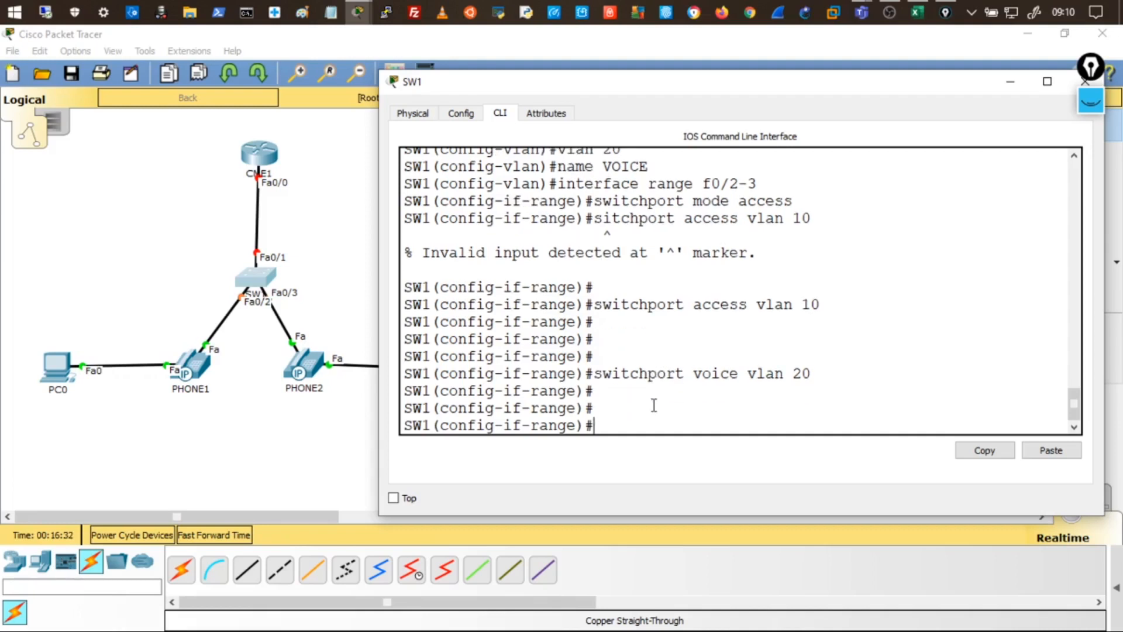
type("exit")
key("Return")
key("Return")
key("Return")
key("Return")
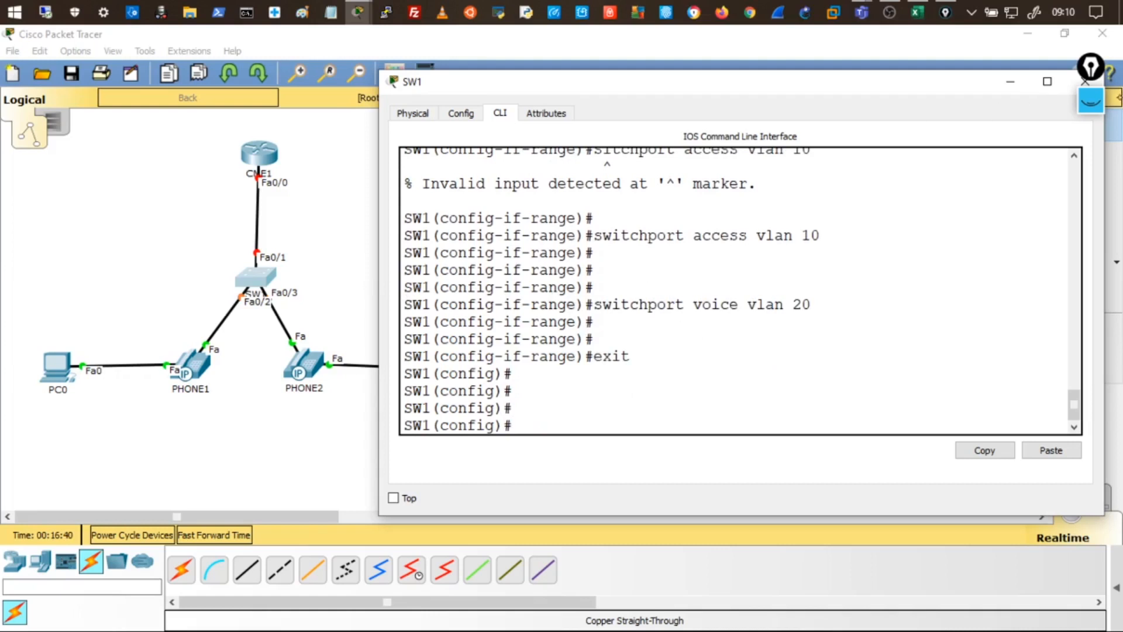
- Annotate the link between SW1's Fa0/1 and CME1 in blue ink
left_click(1091, 101)
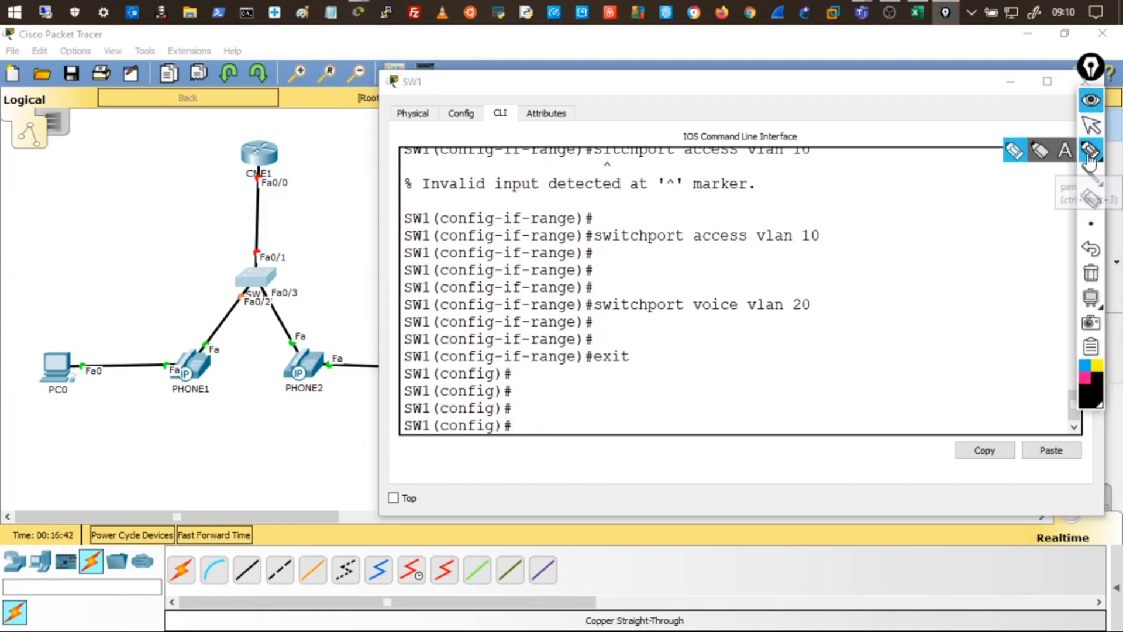
left_click(1085, 365)
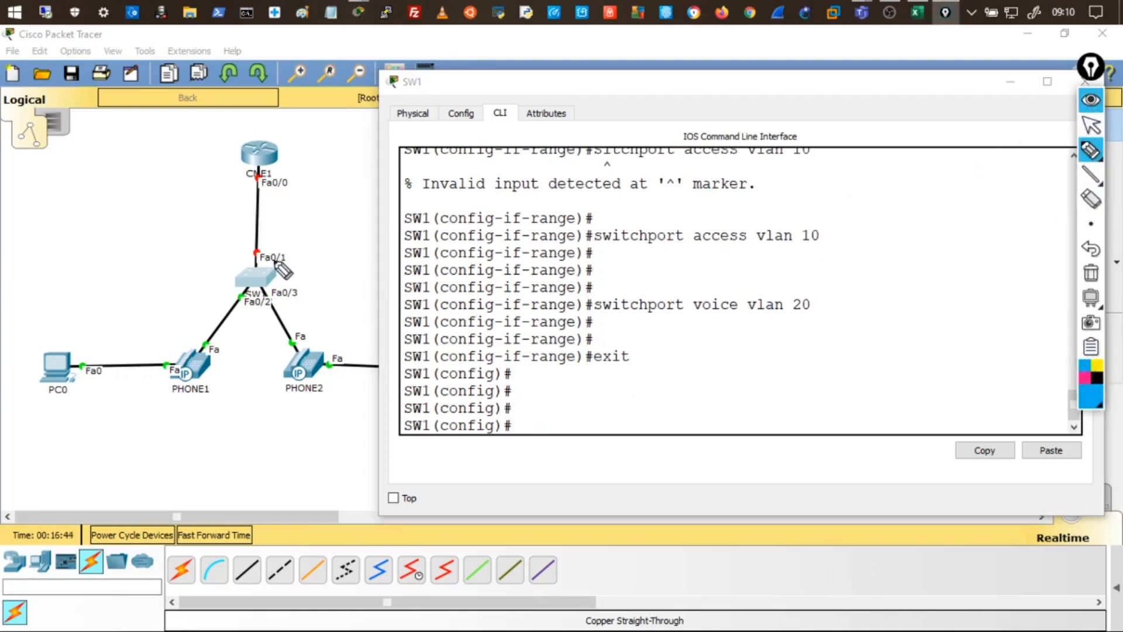
mouse_move(274, 237)
left_mouse_down()
mouse_move(260, 240)
mouse_move(328, 189)
mouse_move(351, 215)
left_mouse_up()
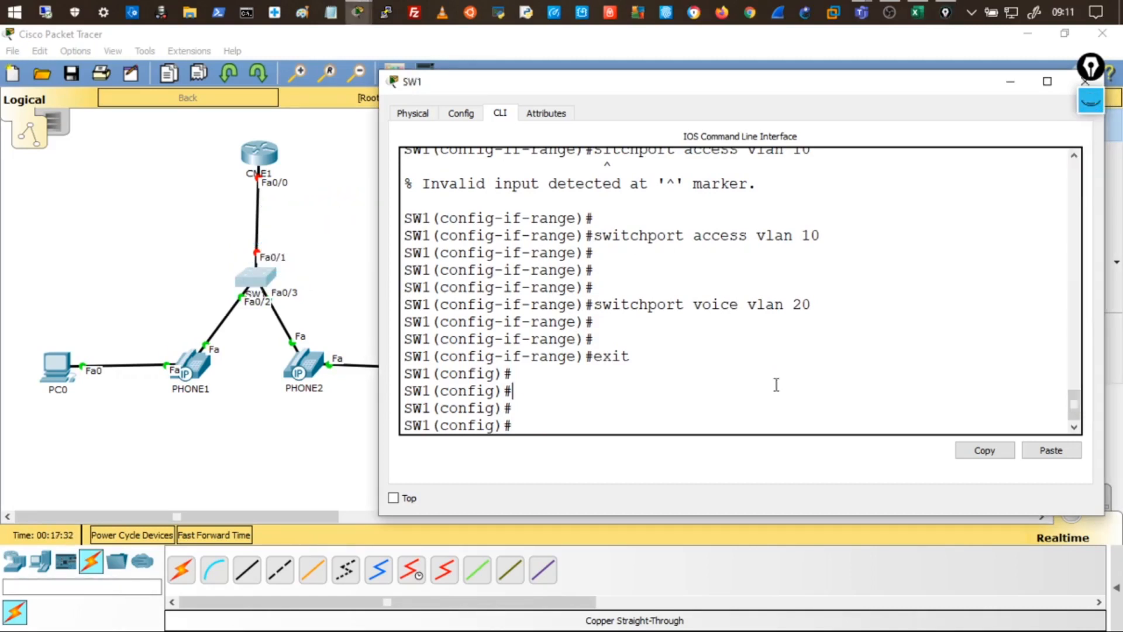
- Set SW1's interface f0/1 to trunk mode and save the running configuration with do wr
type("int f0/1")
key("Return")
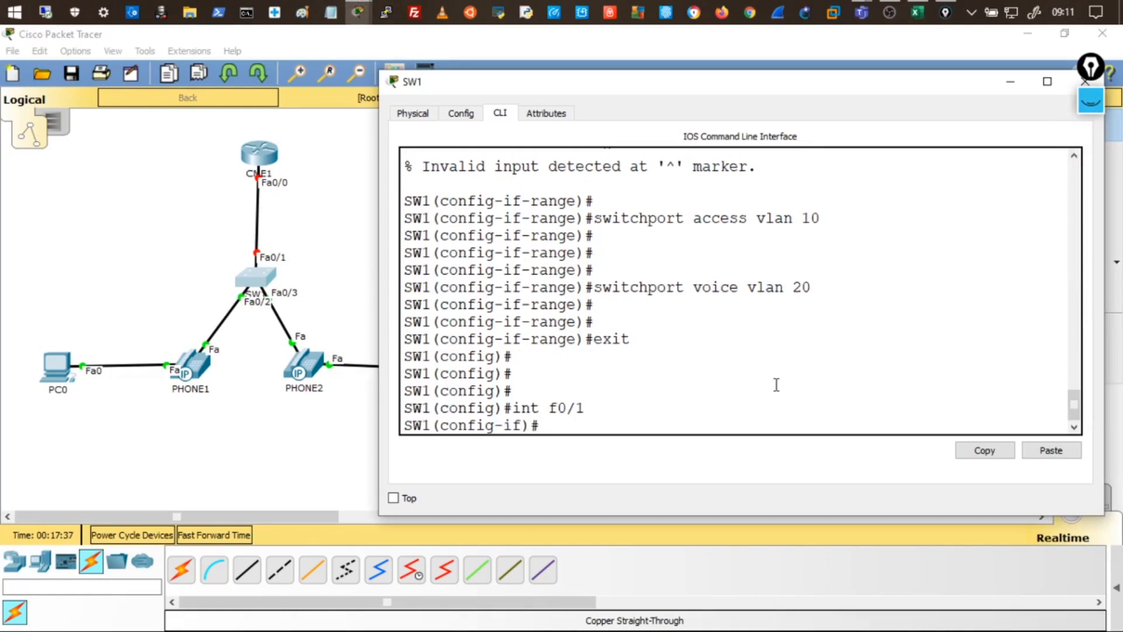
type("switchport ")
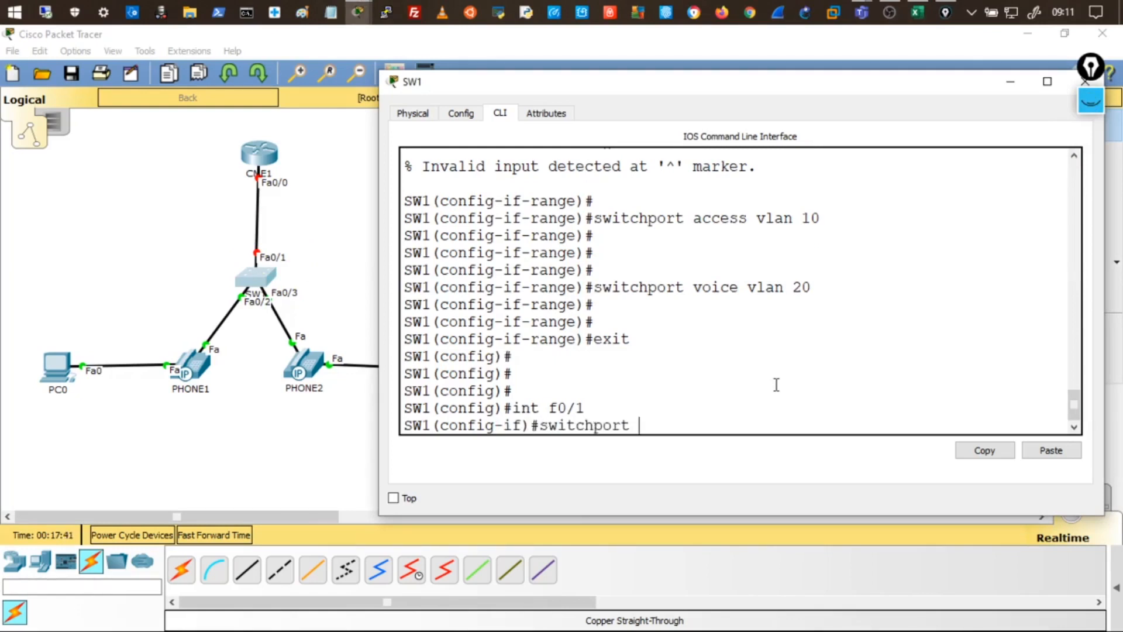
type("mode trunk")
key("Return")
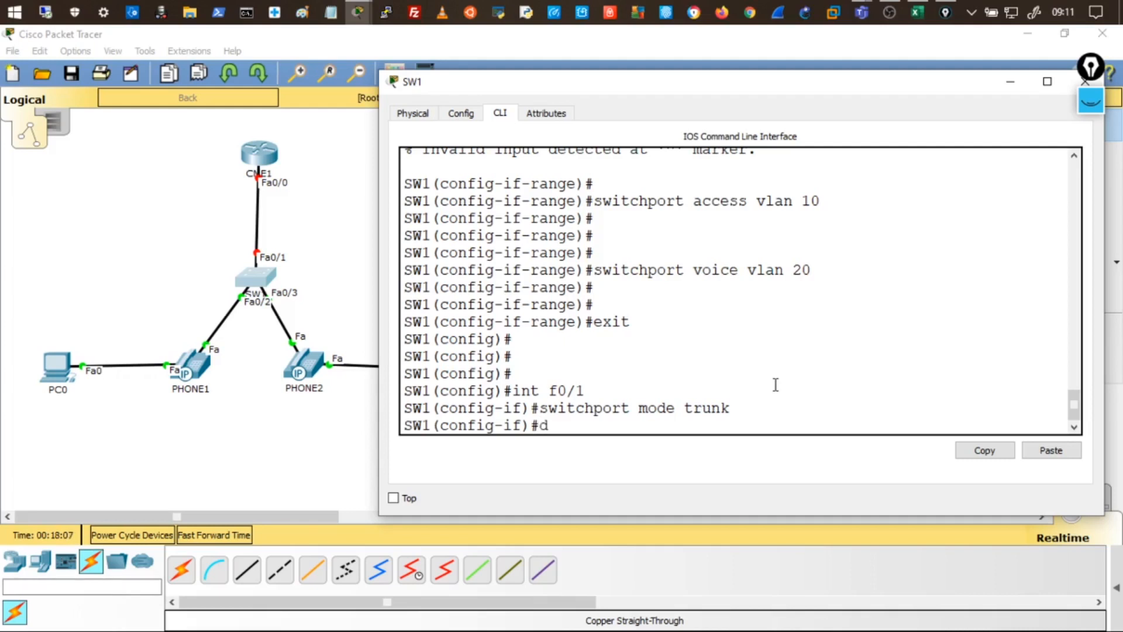
type("r")
key("Return")
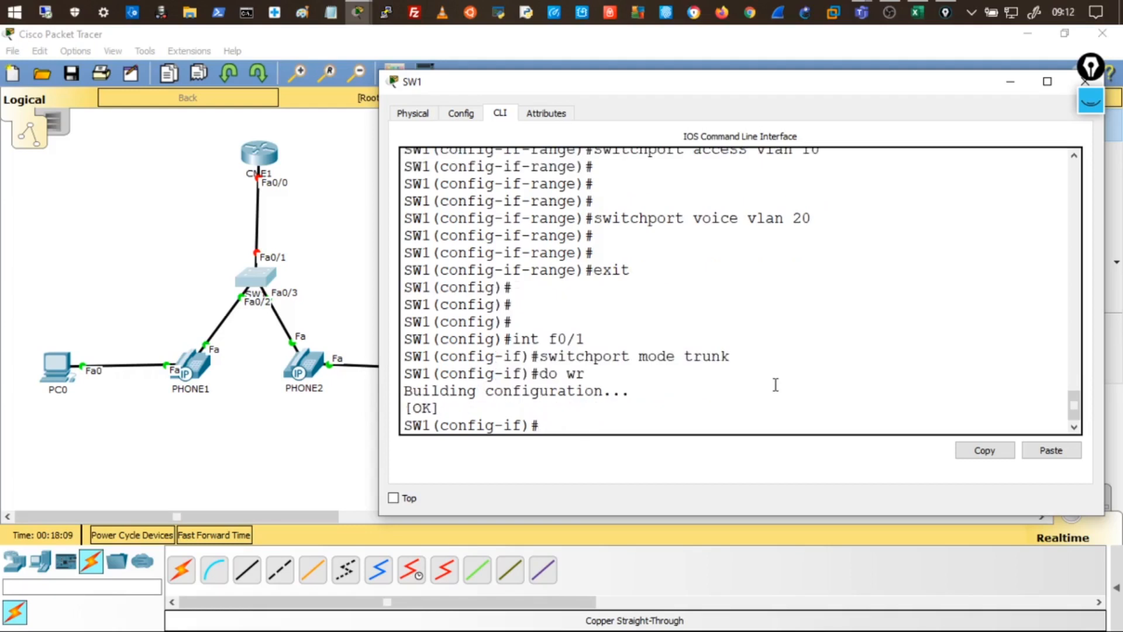
- Write "PoE" and "Power over Ethernet" in blue ink beside SW1's access and voice VLAN commands
key("Return")
key("Return")
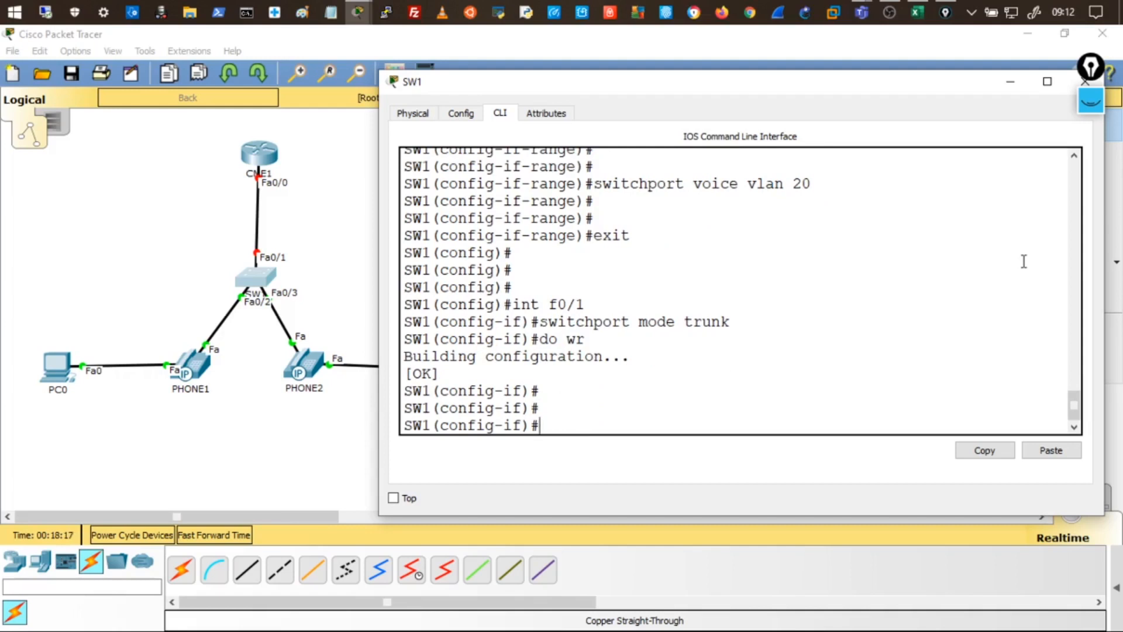
scroll(1023, 262, "up", 2)
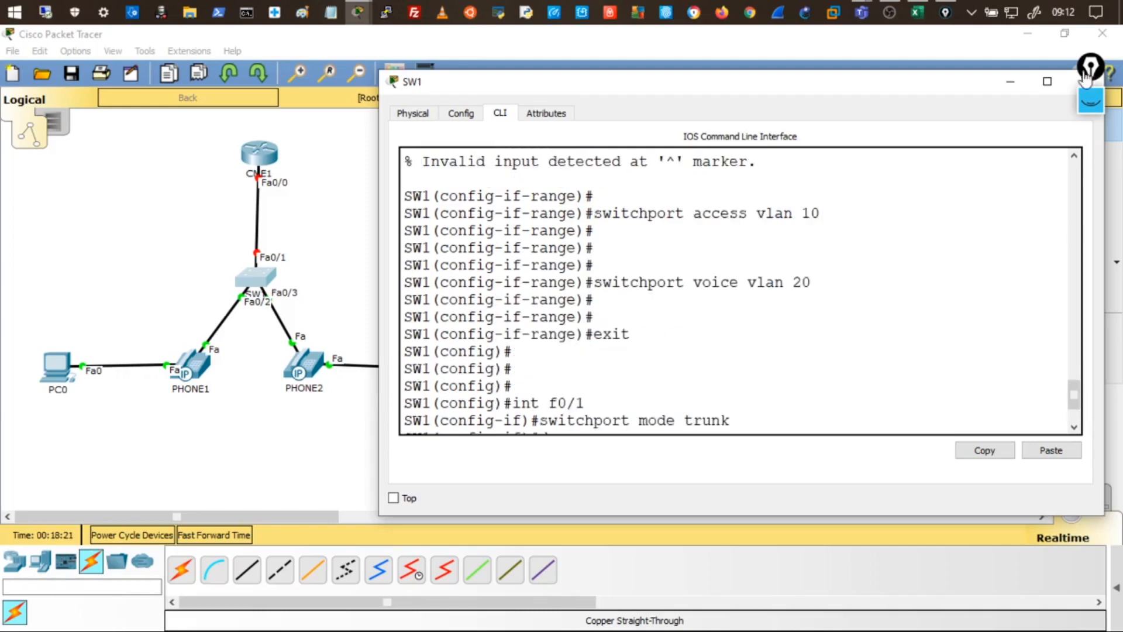
left_click(1090, 100)
left_click(1090, 152)
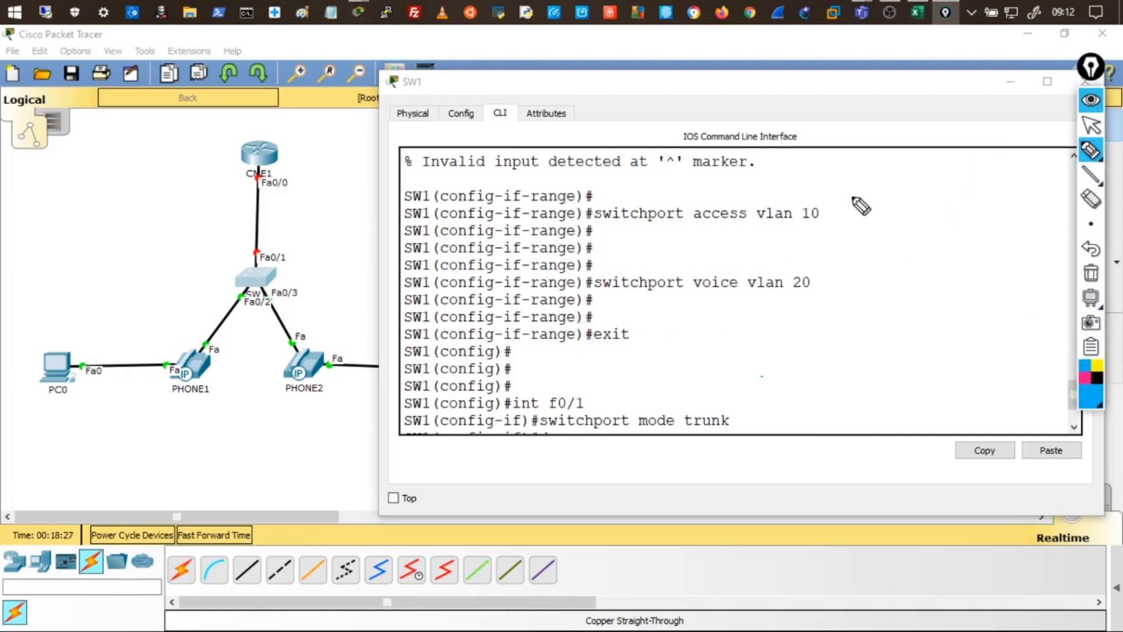
mouse_move(849, 191)
left_mouse_down()
mouse_move(840, 215)
mouse_move(911, 197)
left_mouse_up()
mouse_move(825, 262)
left_mouse_down()
mouse_move(831, 285)
mouse_move(907, 272)
mouse_move(939, 281)
left_mouse_up()
mouse_move(837, 315)
left_mouse_down()
mouse_move(894, 315)
mouse_move(938, 300)
left_mouse_up()
mouse_move(864, 340)
left_mouse_down()
mouse_move(853, 352)
mouse_move(990, 351)
mouse_move(1021, 338)
left_mouse_up()
left_click_drag(824, 256, 857, 356)
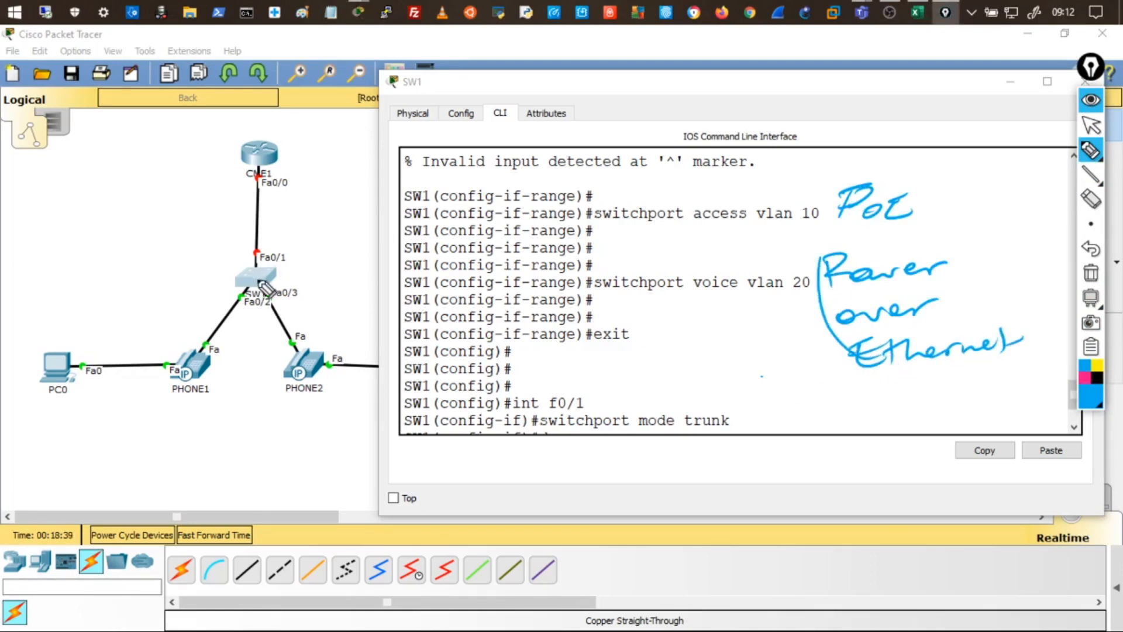
- Circle SW1, PHONE1 and PHONE2 in blue ink and mark the links from the switch to both phones
mouse_move(272, 284)
left_mouse_down()
mouse_move(234, 289)
mouse_move(273, 293)
left_mouse_up()
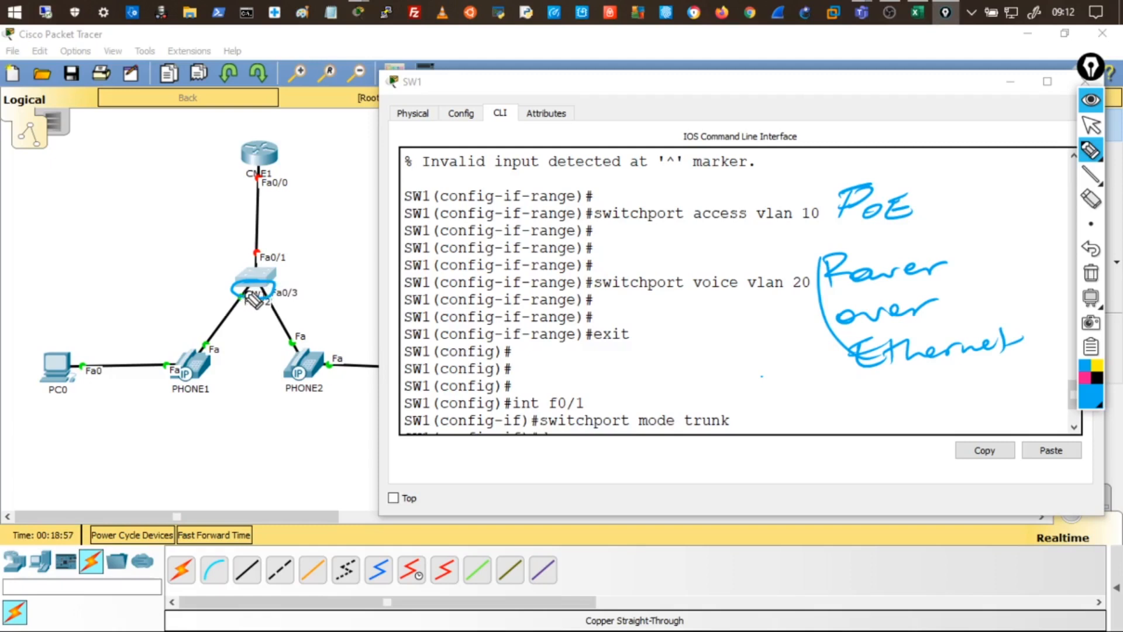
mouse_move(208, 345)
left_mouse_down()
mouse_move(166, 362)
mouse_move(209, 350)
left_mouse_up()
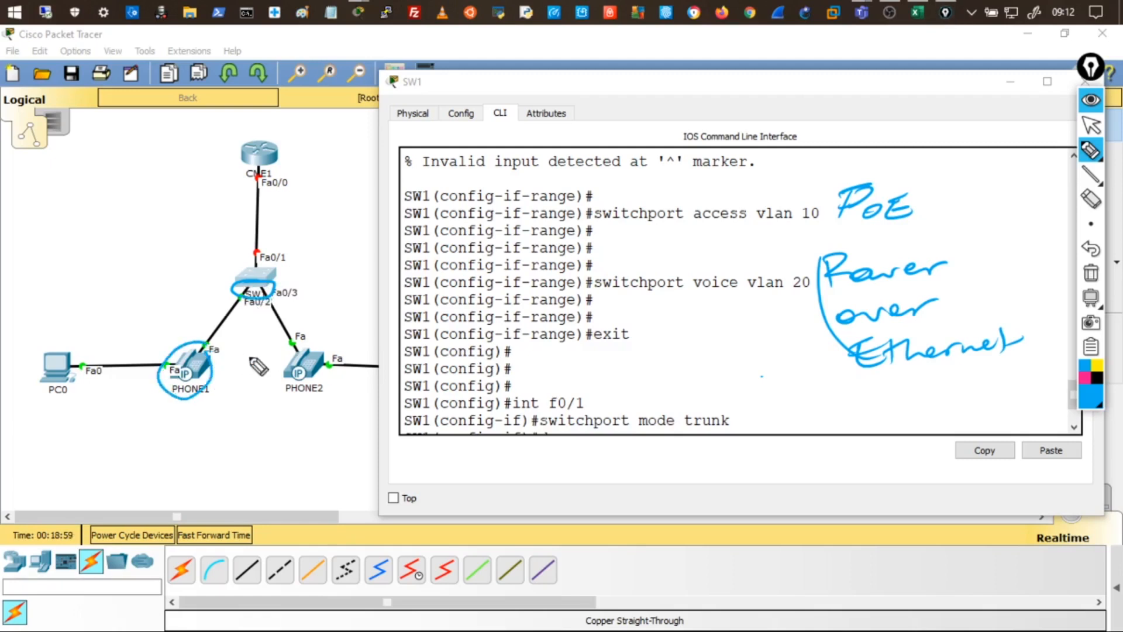
mouse_move(301, 341)
left_mouse_down()
mouse_move(275, 386)
mouse_move(322, 345)
left_mouse_up()
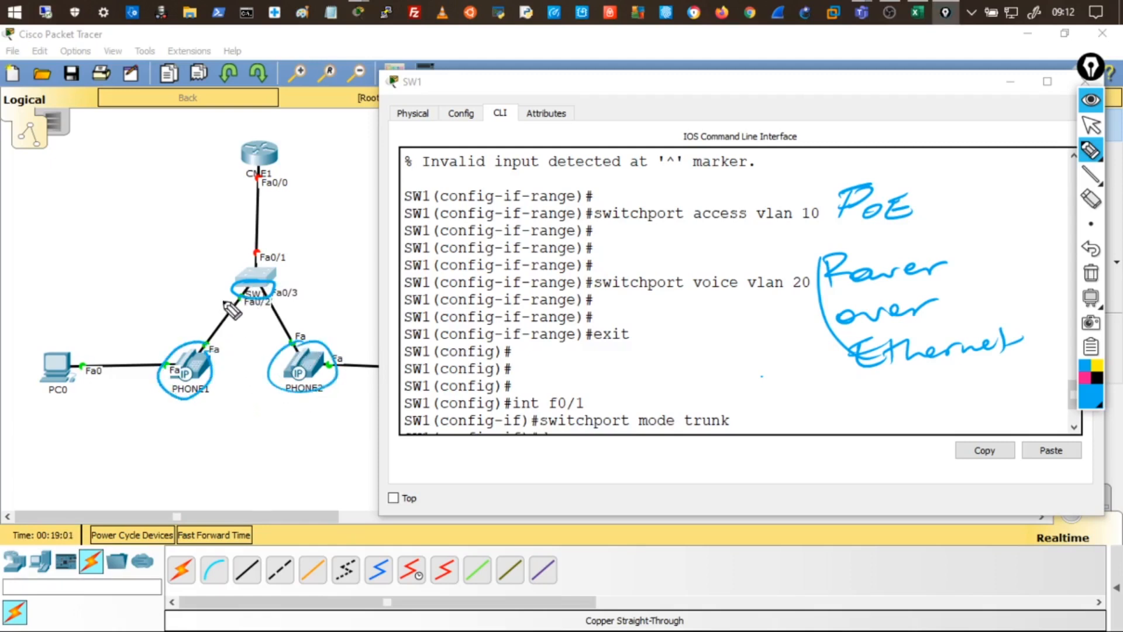
mouse_move(196, 308)
left_mouse_down()
mouse_move(227, 321)
mouse_move(306, 314)
mouse_move(312, 327)
left_mouse_up()
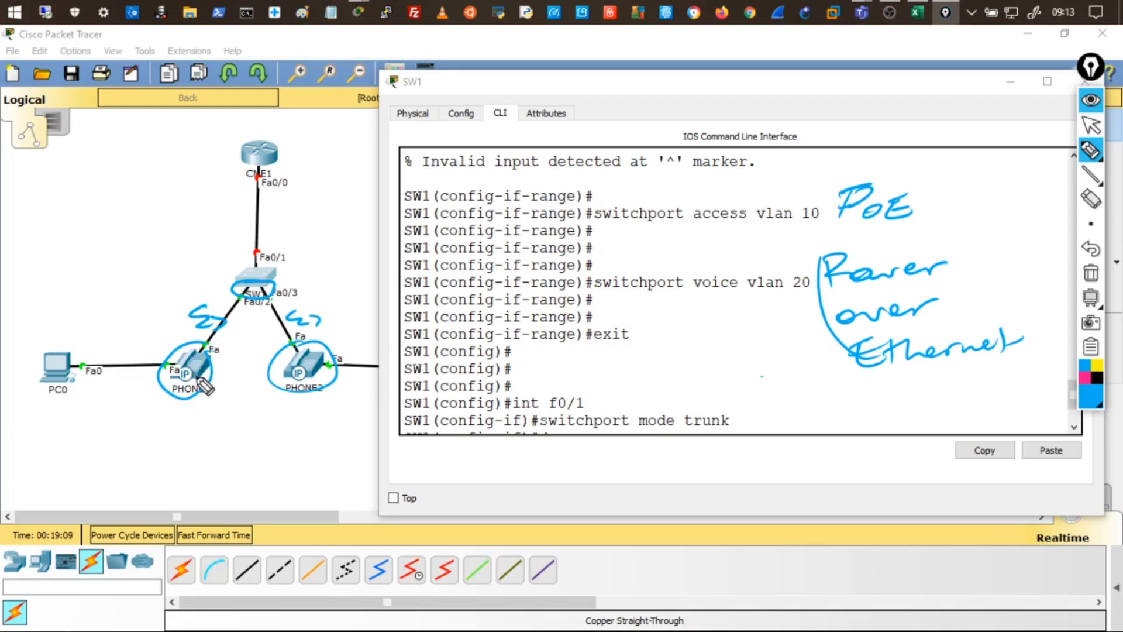
left_click(174, 426)
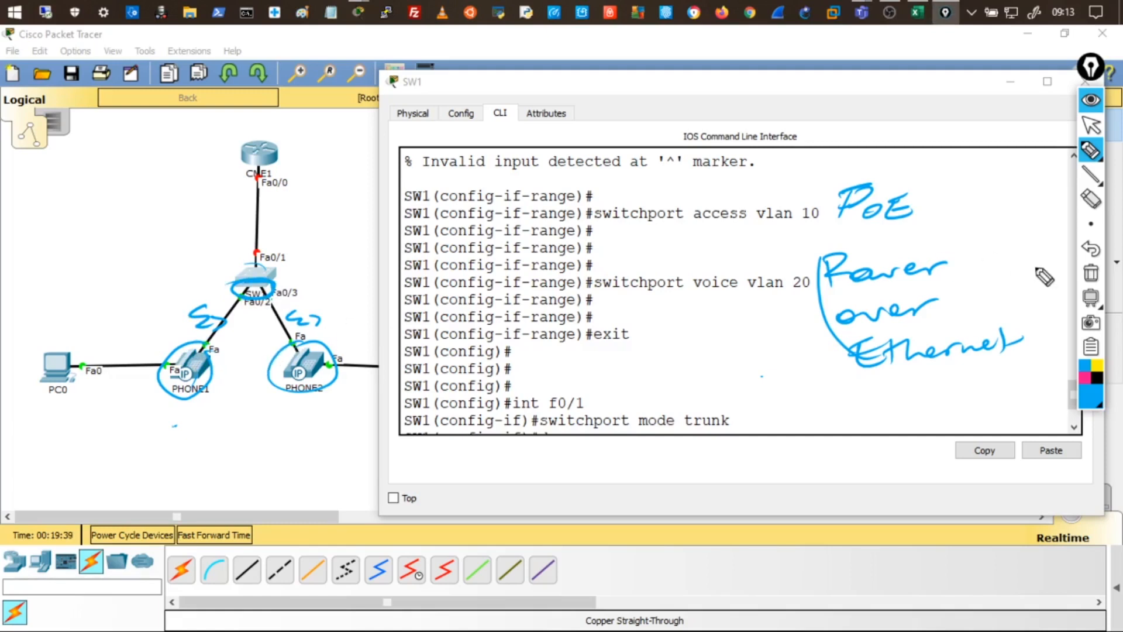
- Clear all ink annotations and leave drawing mode
left_click(1097, 277)
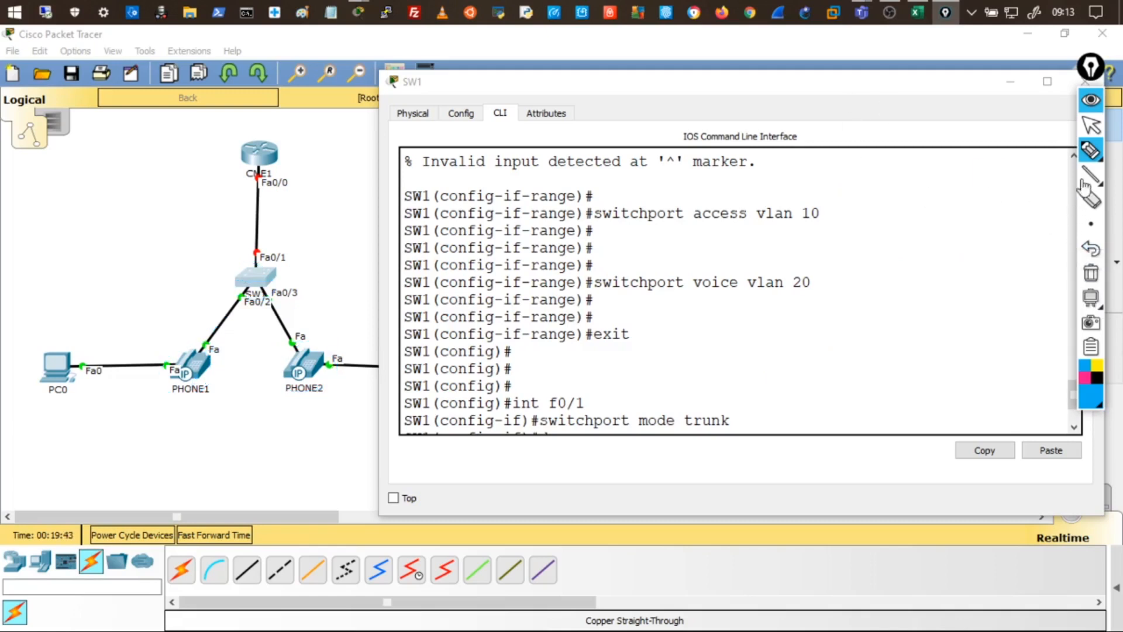
mouse_move(1089, 151)
left_click(1089, 109)
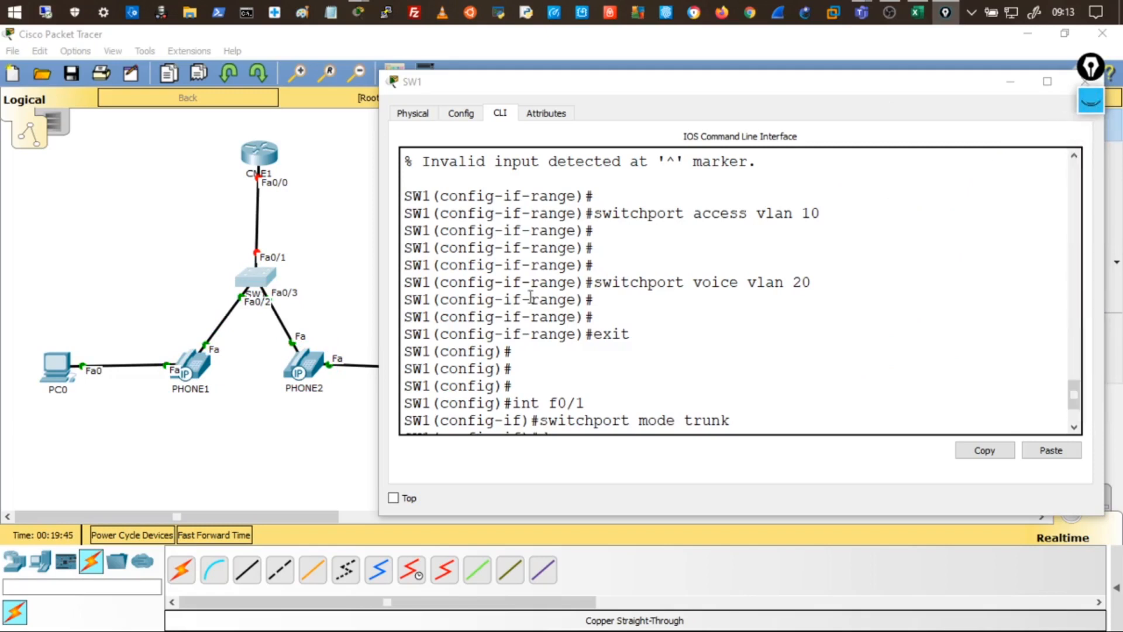
- Enter interface range configuration for f0/2-3 on SW1
type("do wr")
key("Return")
key("Return")
key("Return")
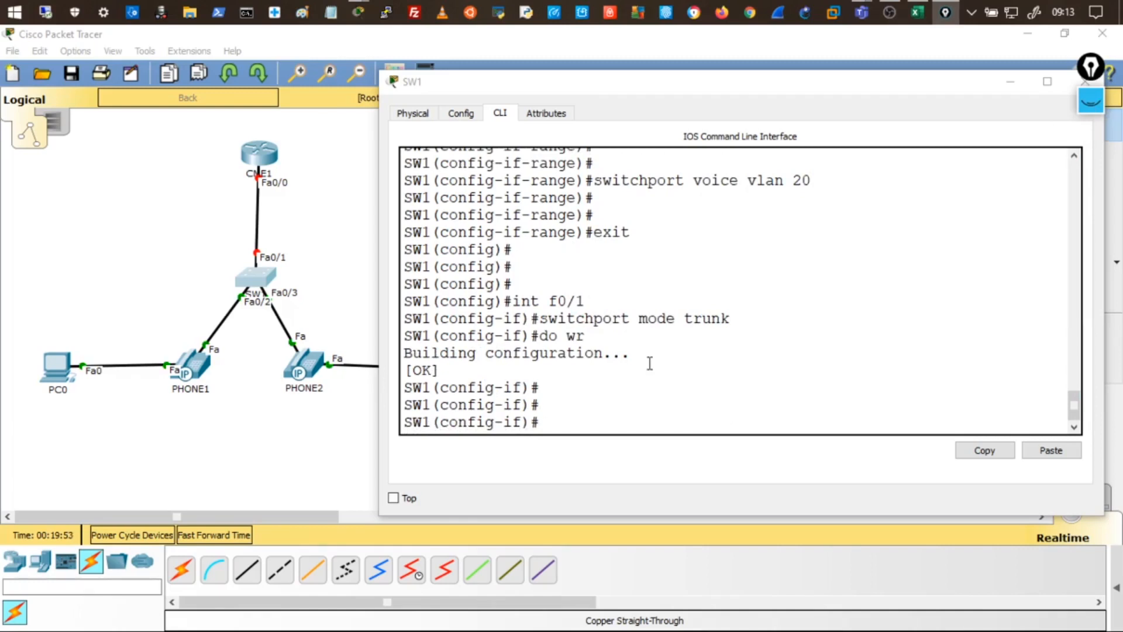
left_click(635, 401)
type("in")
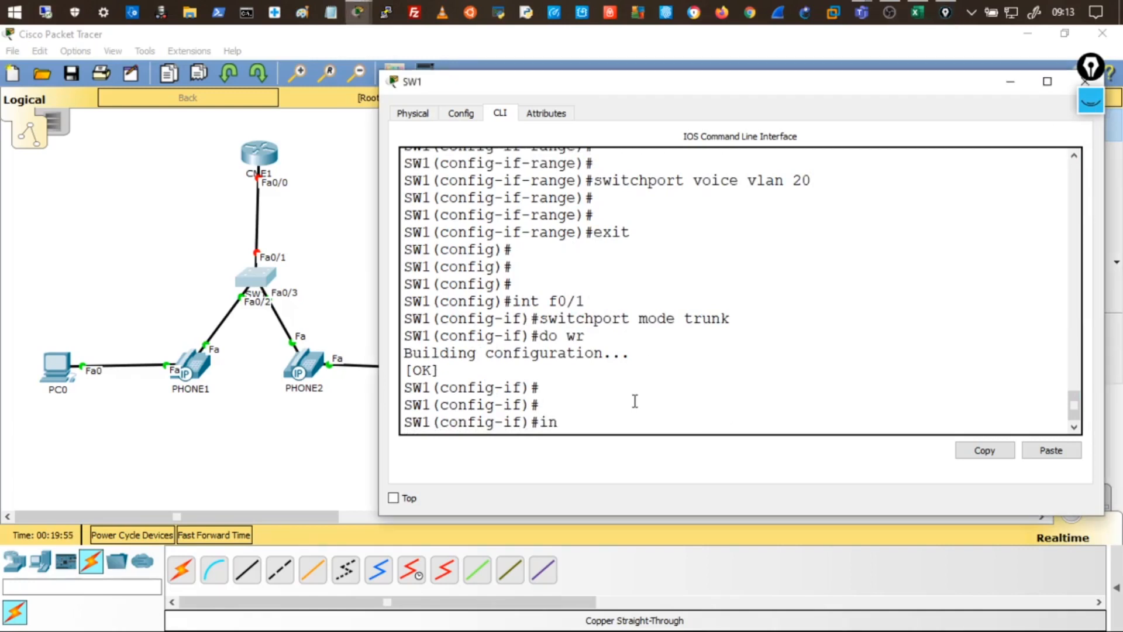
type("t range f0/2-3")
key("Return")
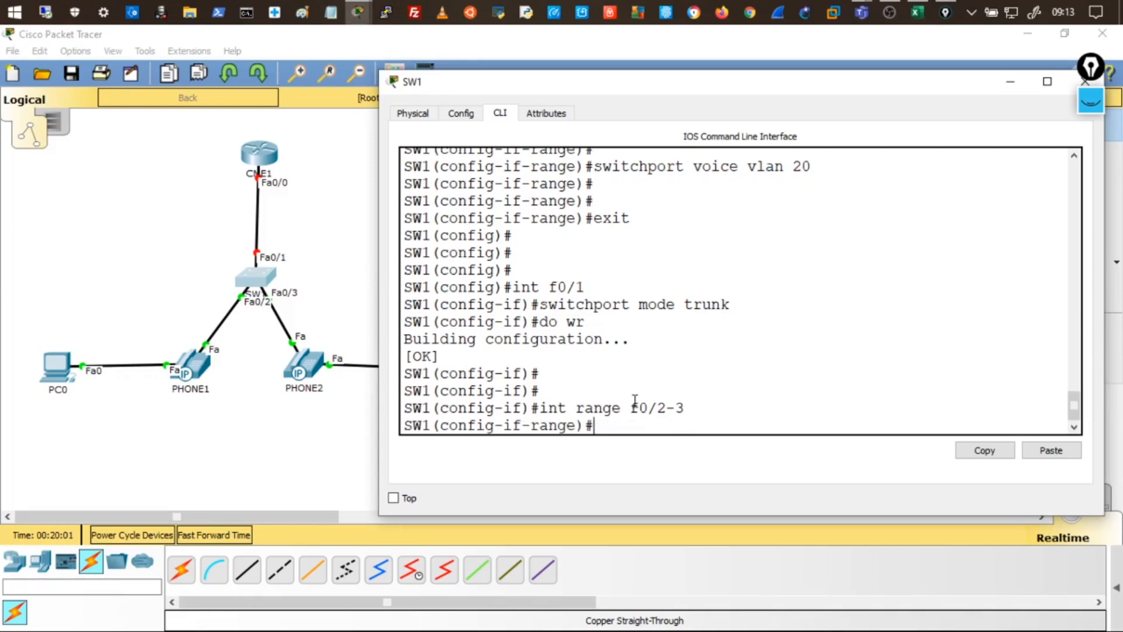
- Write the power inline auto command for the f0/2-3 range without submitting it, and highlight it
type("power inline")
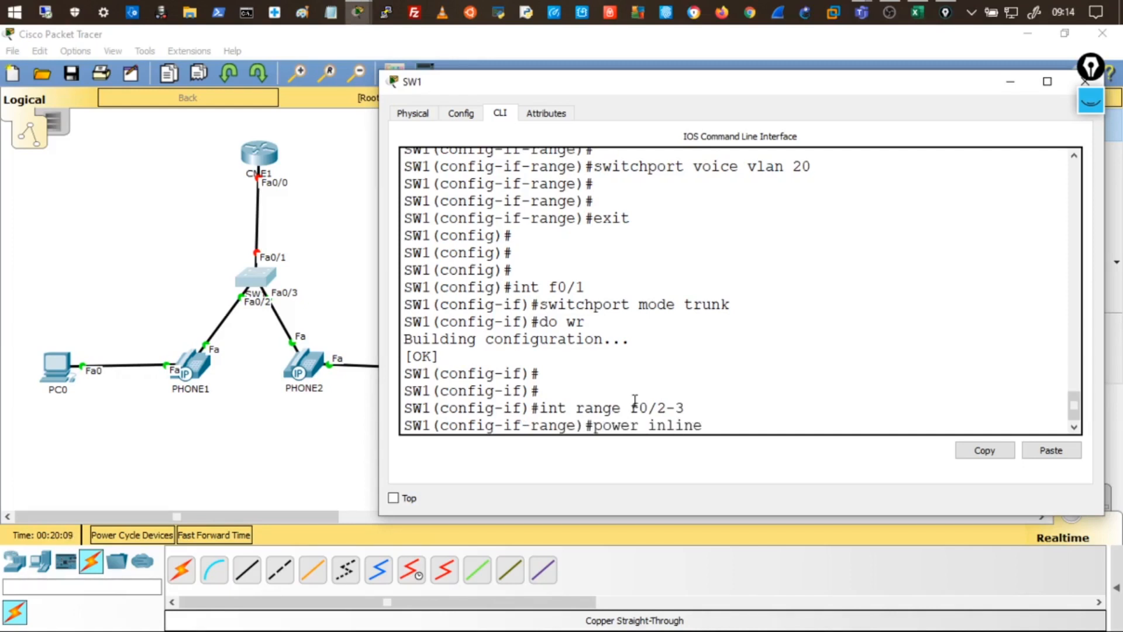
type(" au")
key("Tab")
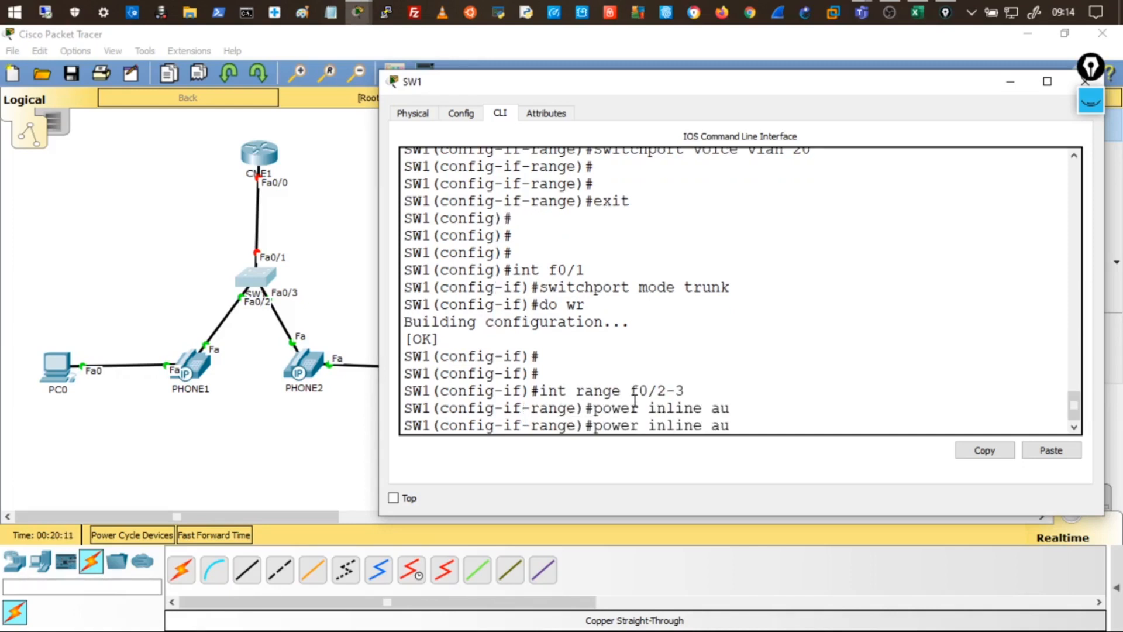
type("to")
left_click_drag(747, 425, 591, 409)
left_click(591, 416)
left_click_drag(744, 430, 630, 409)
- Erase the unsubmitted power inline auto command from SW1's prompt
left_click(713, 425)
key("BackSpace")
key("BackSpace")
key("BackSpace")
key("BackSpace")
key("BackSpace")
key("BackSpace")
key("BackSpace")
key("BackSpace")
key("BackSpace")
key("BackSpace")
key("BackSpace")
key("BackSpace")
key("BackSpace")
key("BackSpace")
key("BackSpace")
key("BackSpace")
key("BackSpace")
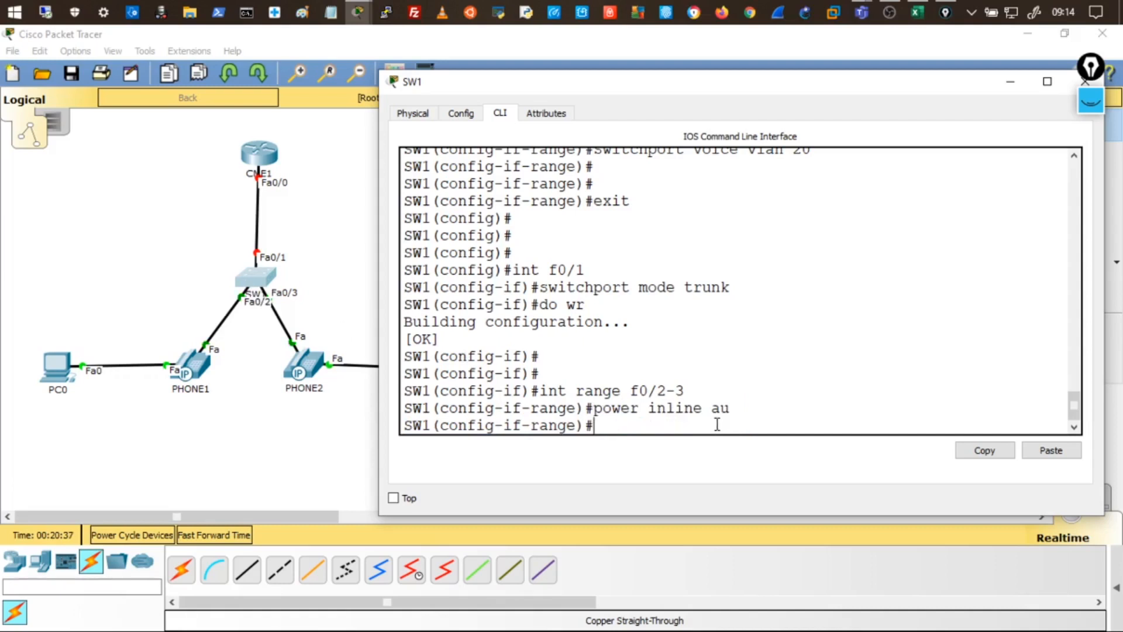
- Minimize SW1's window and open CME1's command line in a widened window beside the topology
left_click(1008, 84)
left_click(274, 168)
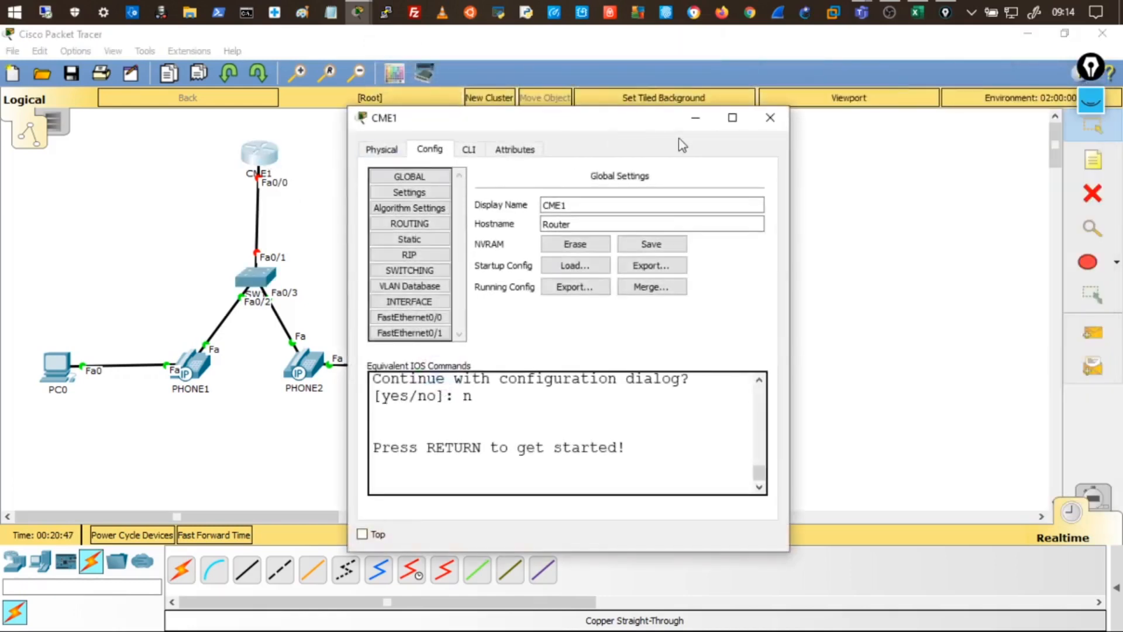
left_click_drag(791, 166, 1059, 167)
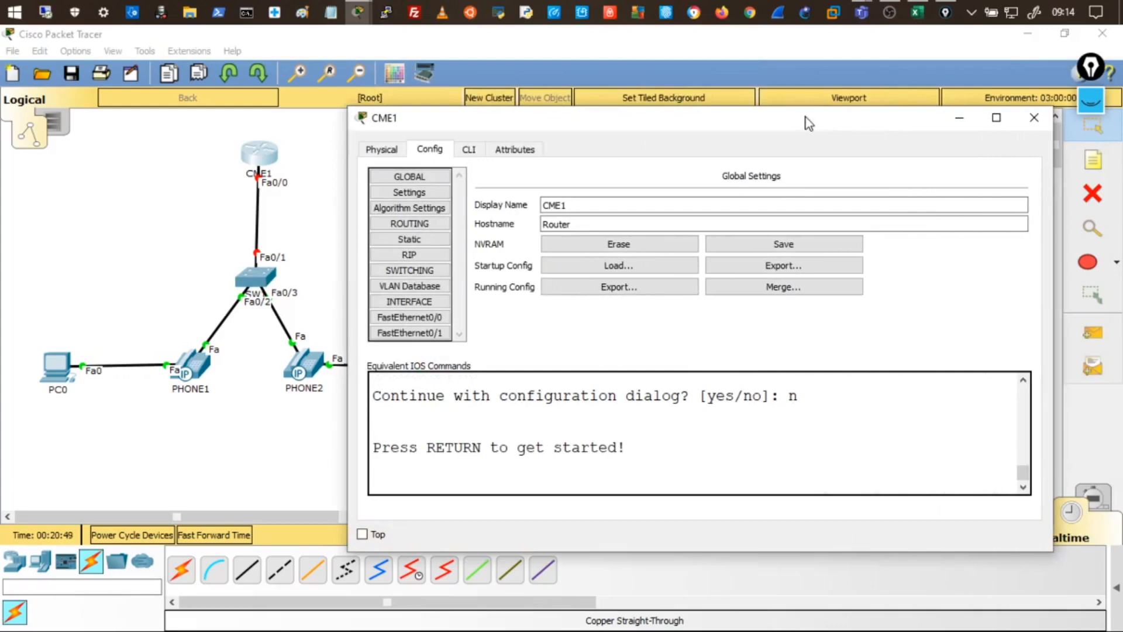
left_click_drag(805, 120, 834, 70)
left_click(498, 98)
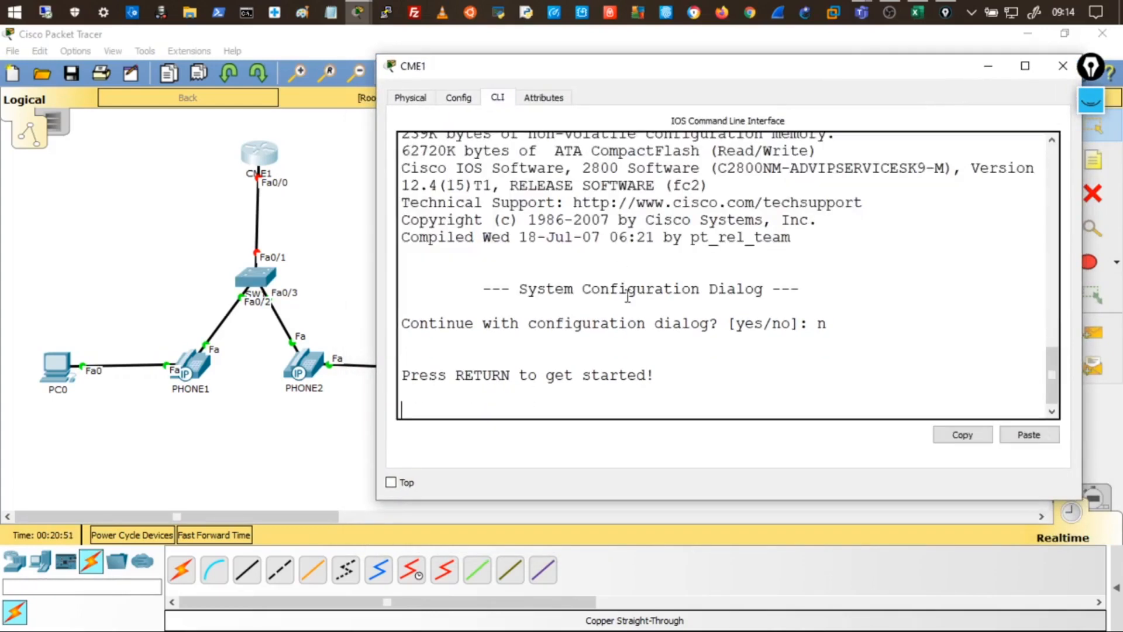
- Enter privileged mode with en and global configuration mode with conf t on CME1
key("Return")
key("Return")
key("Return")
key("Return")
key("Return")
type("en")
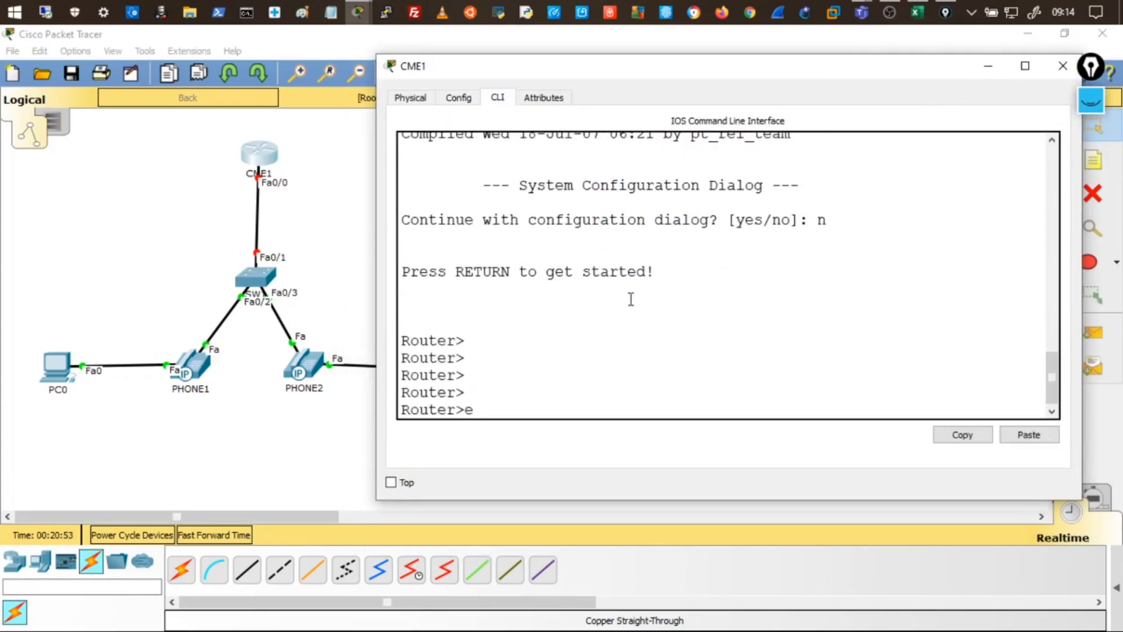
key("Return")
key("Return")
key("Return")
key("Return")
key("Return")
type("conf t")
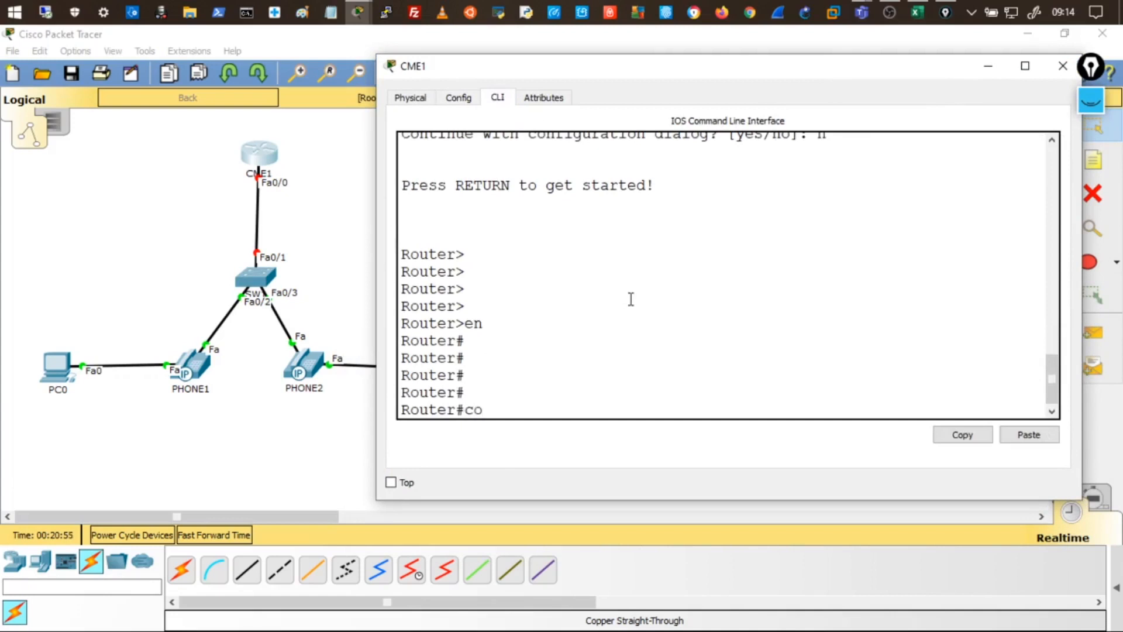
key("Return")
key("Return")
key("Return")
key("Return")
- Set the router's hostname to CME1
type("hostname")
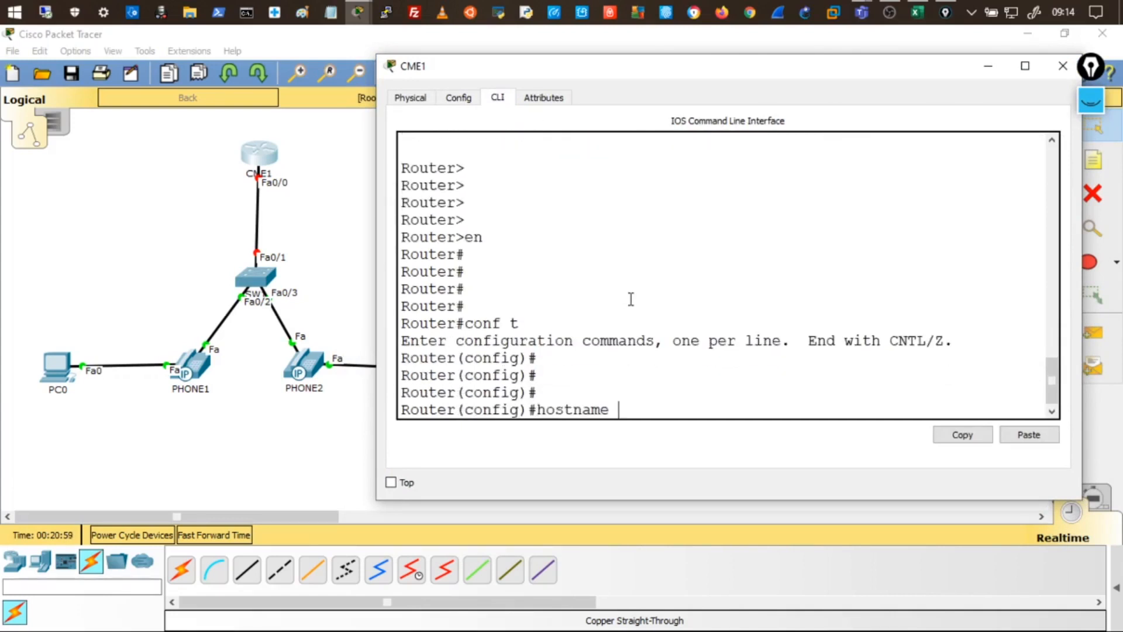
type(" CME1")
key("Return")
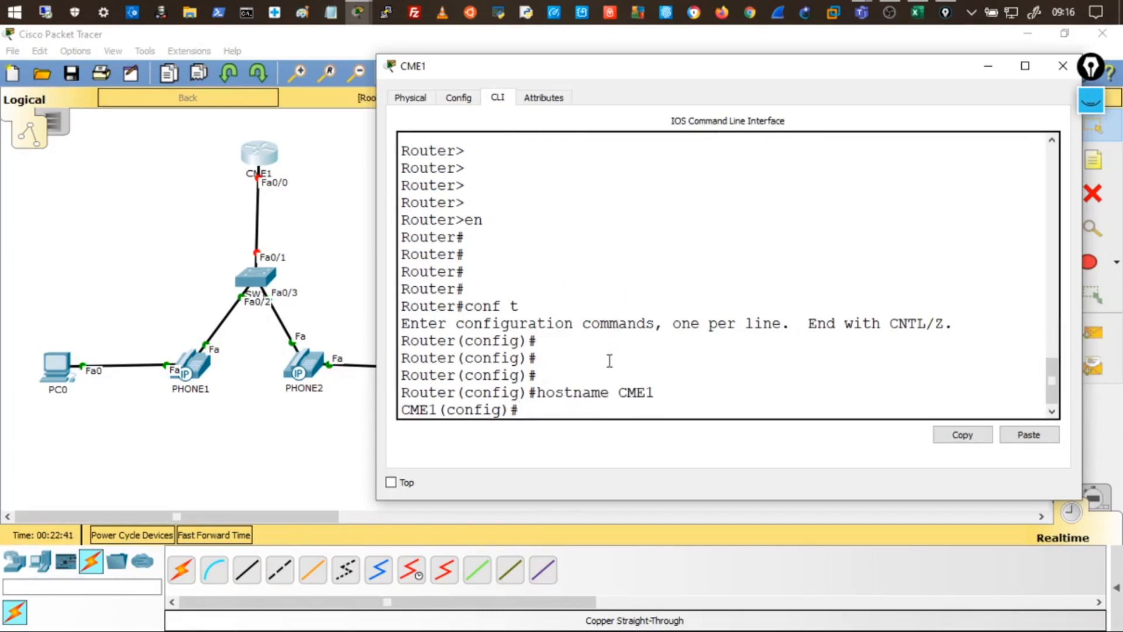
key("Return")
key("Return")
key("Return")
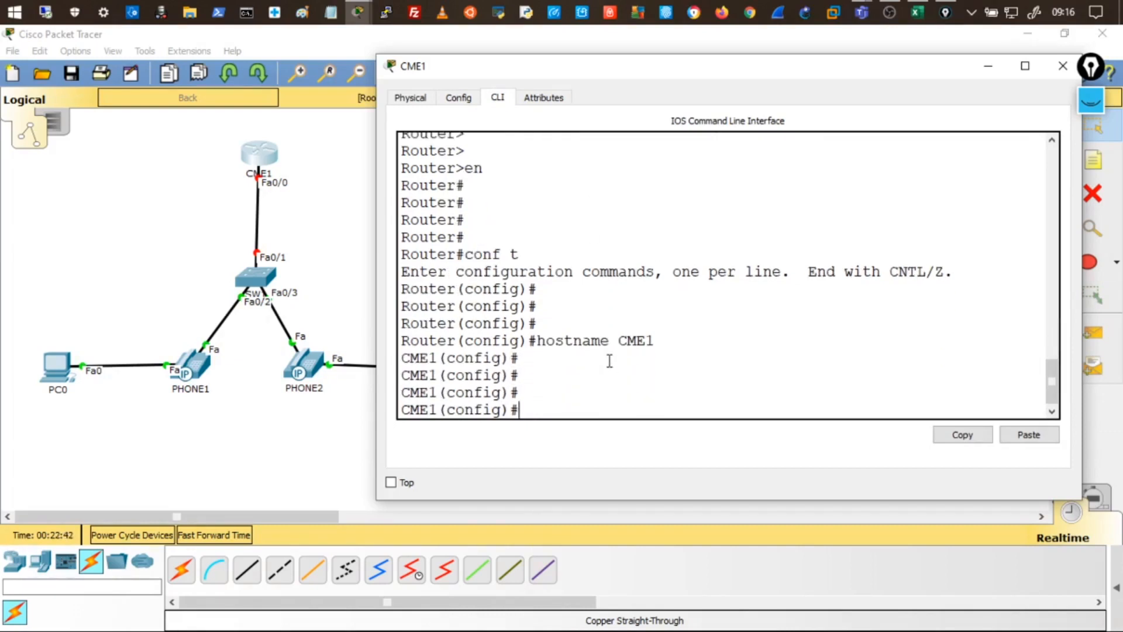
- Enter CME1's interface f0/0 and remove its IP address with no ip add
type("int")
type("f0/0")
key("Return")
key("Return")
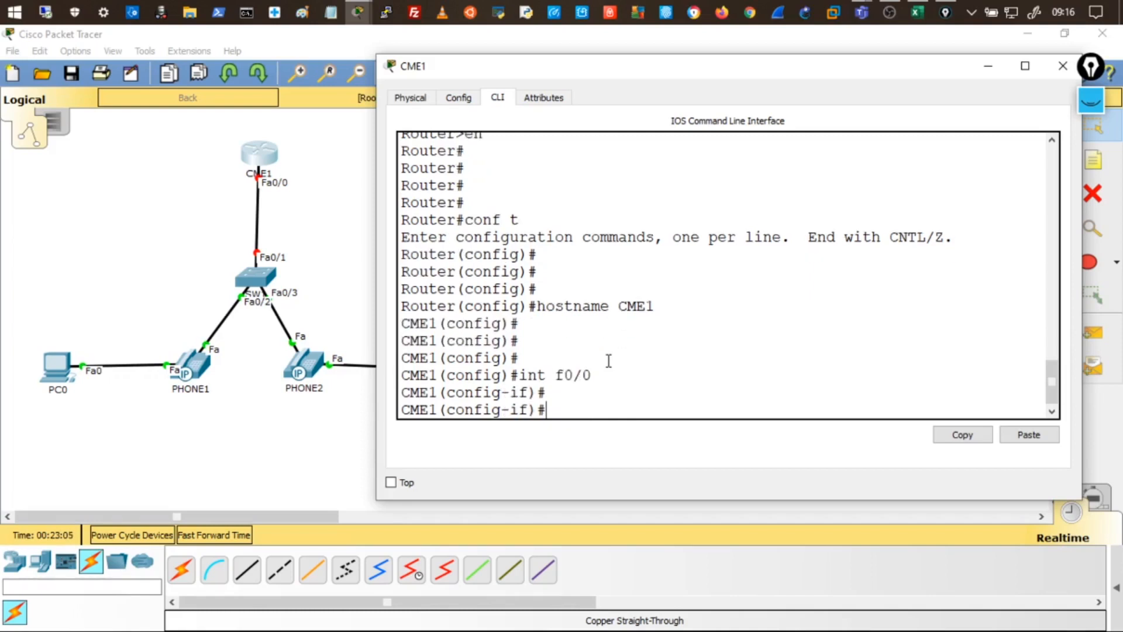
key("Return")
key("Return")
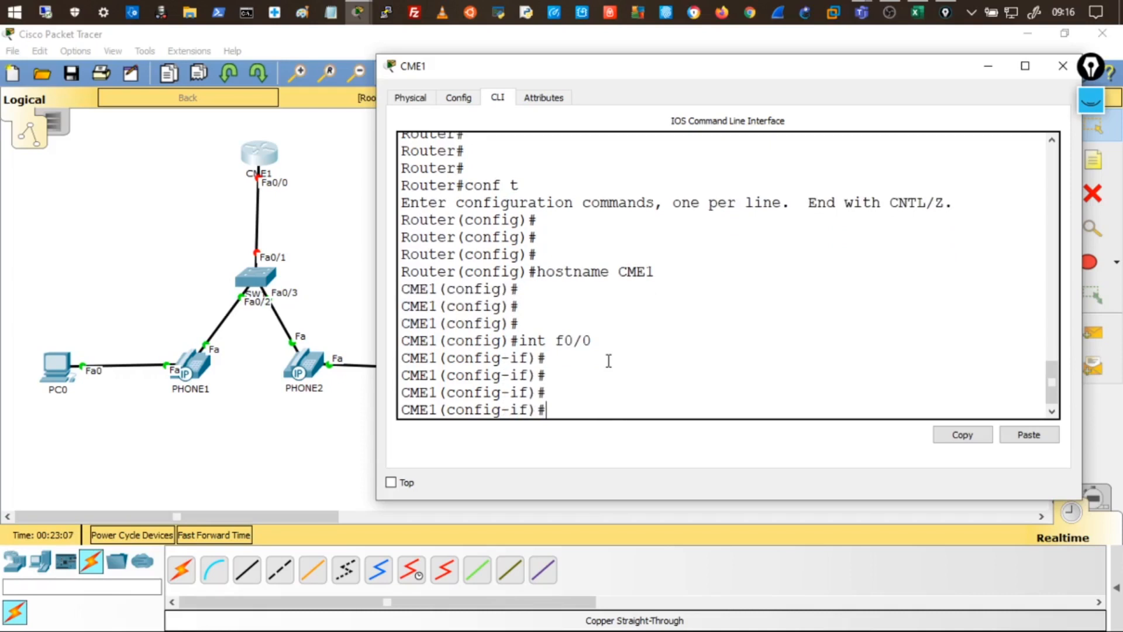
type("no ip add")
key("Return")
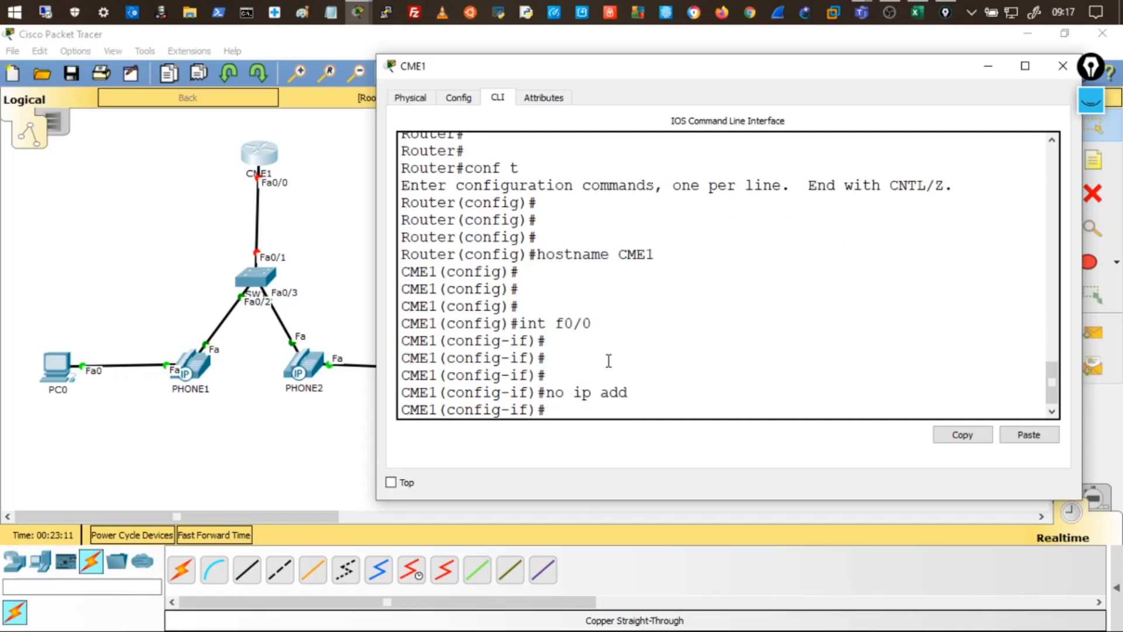
- Enable CME1's interface f0/0 with no shutdown
type("no shutdown")
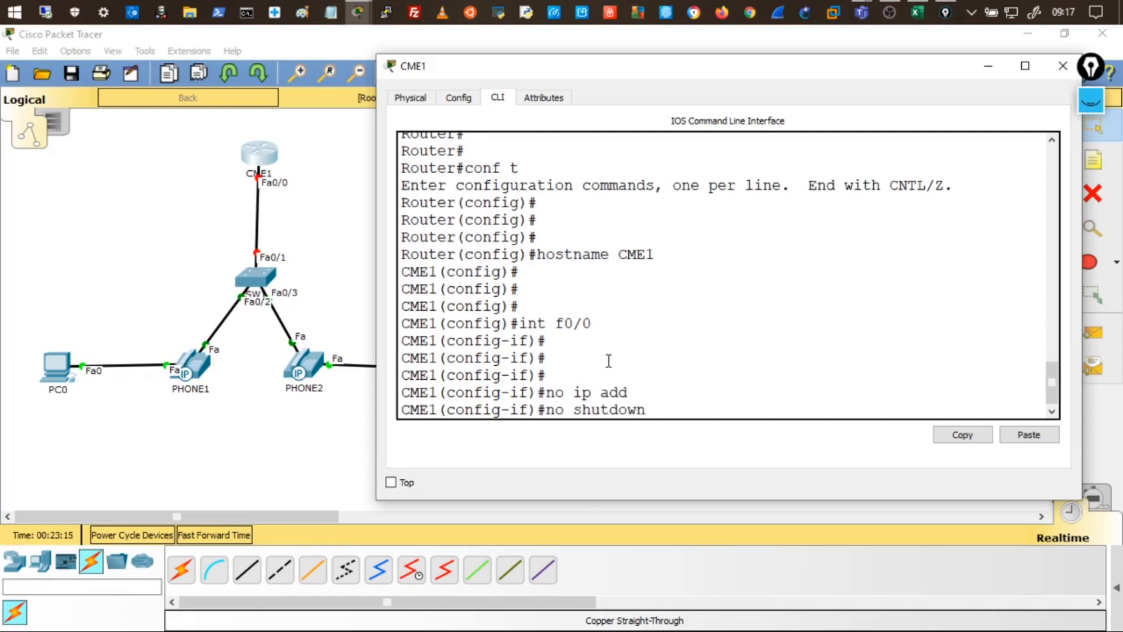
key("Return")
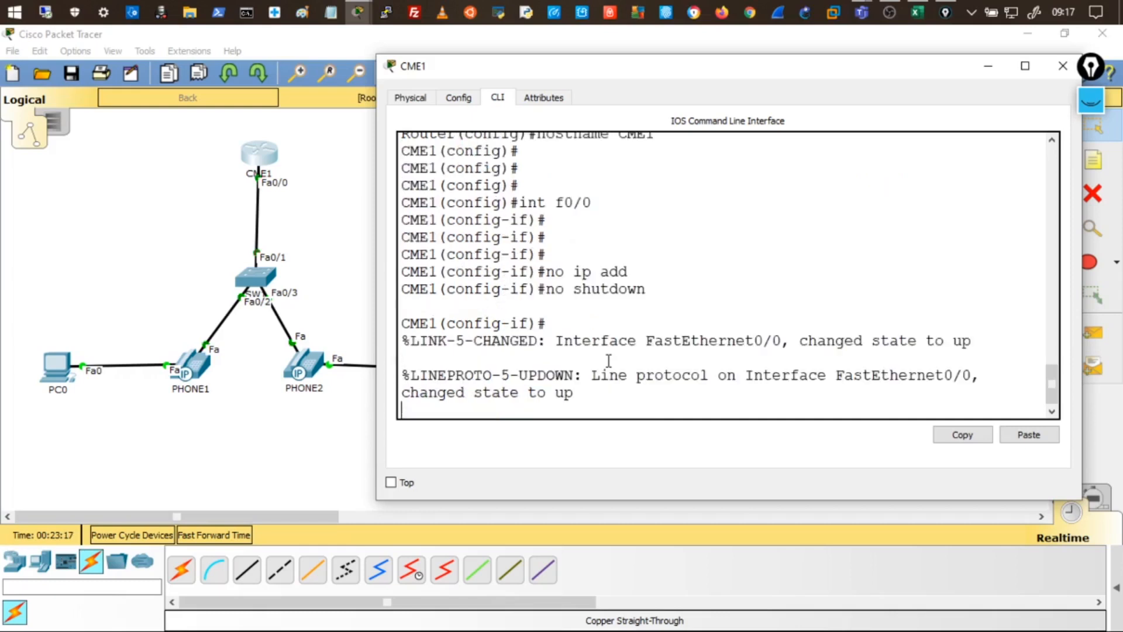
key("Return")
key("Return")
key("Return")
key("Return")
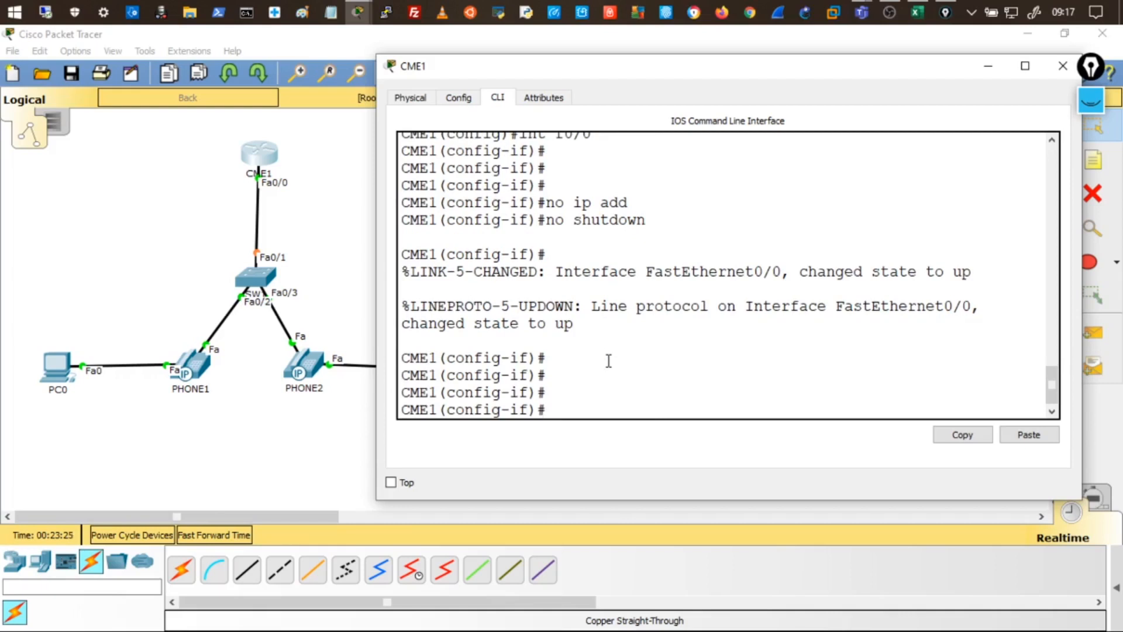
- Create subinterface f0/0.10 on CME1, highlighting its number in the command before submitting
type("int f0/0.10")
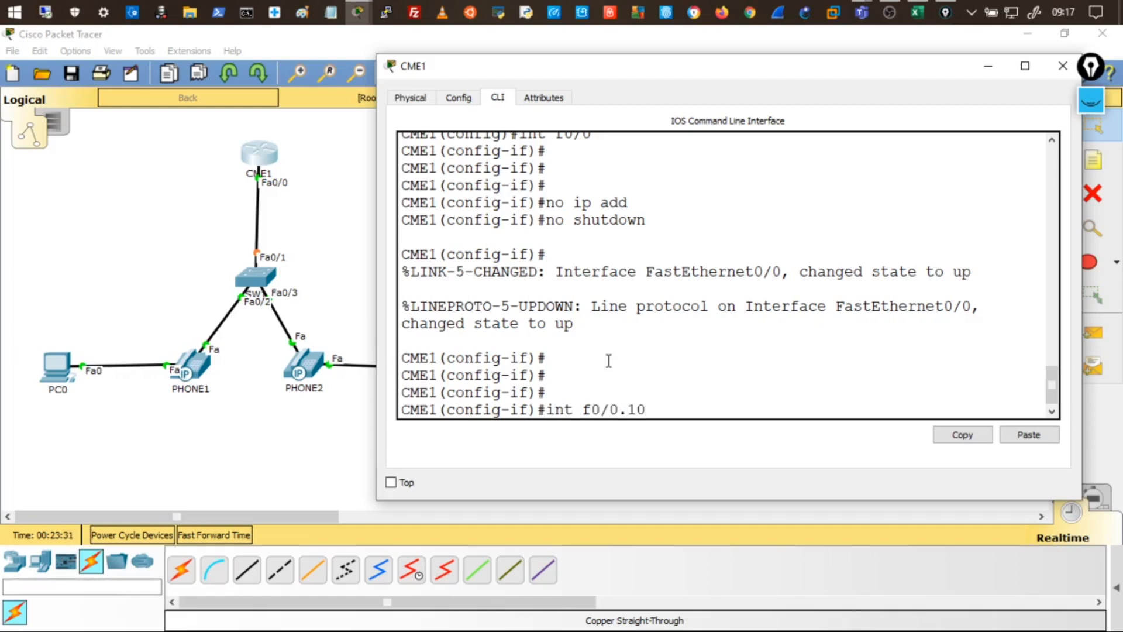
left_click_drag(618, 409, 583, 409)
double_click(621, 410)
left_click_drag(646, 411, 632, 410)
left_click_drag(584, 409, 647, 409)
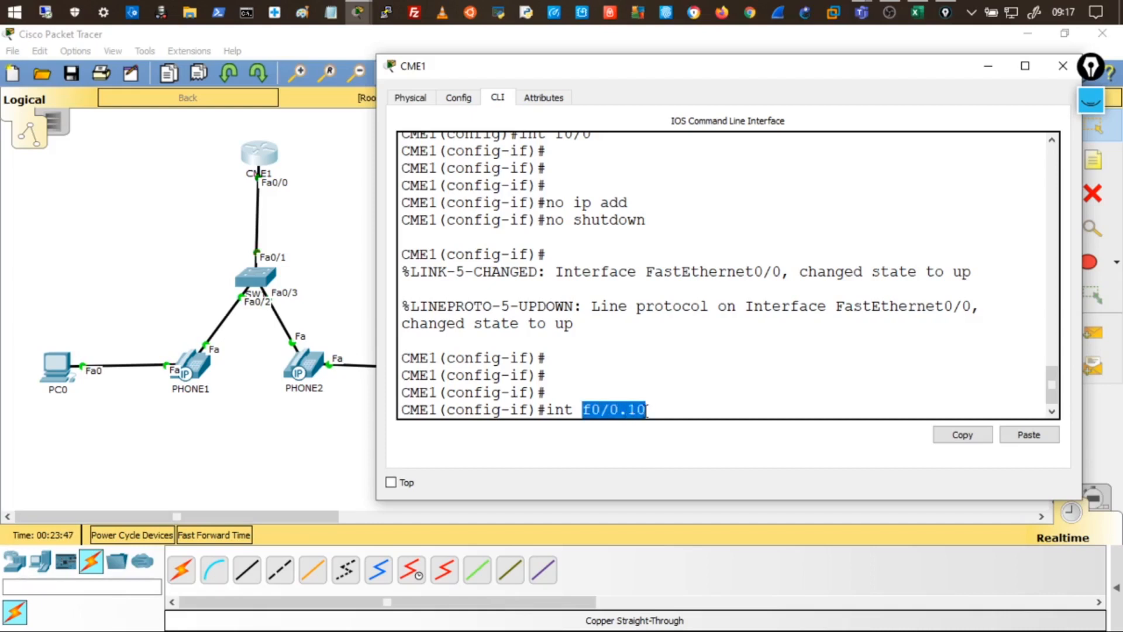
left_click(652, 409)
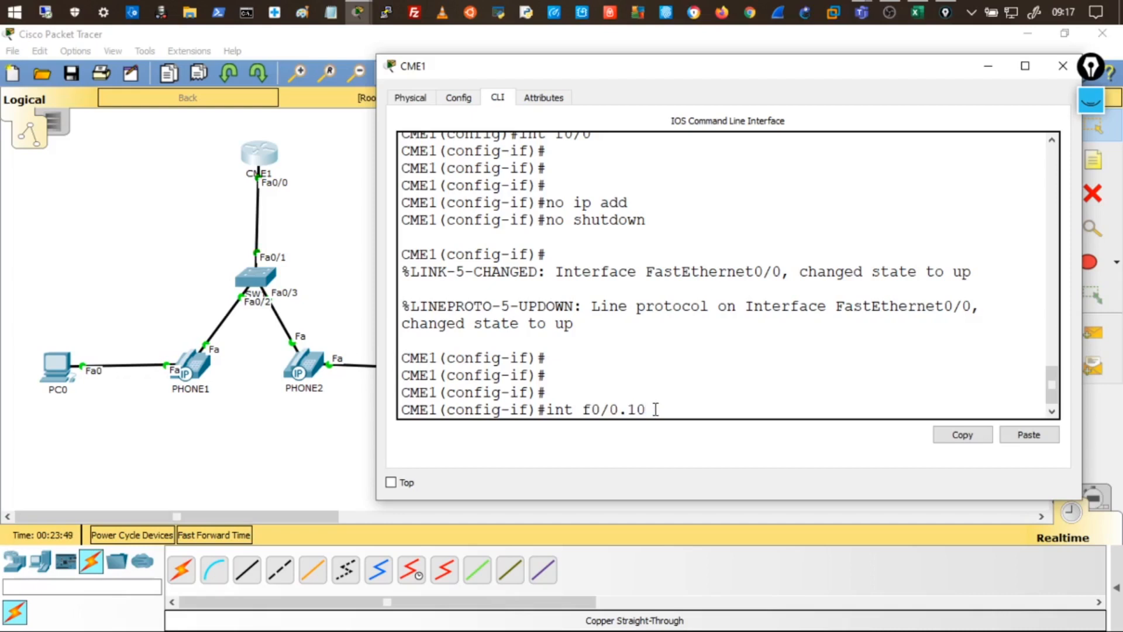
key("Return")
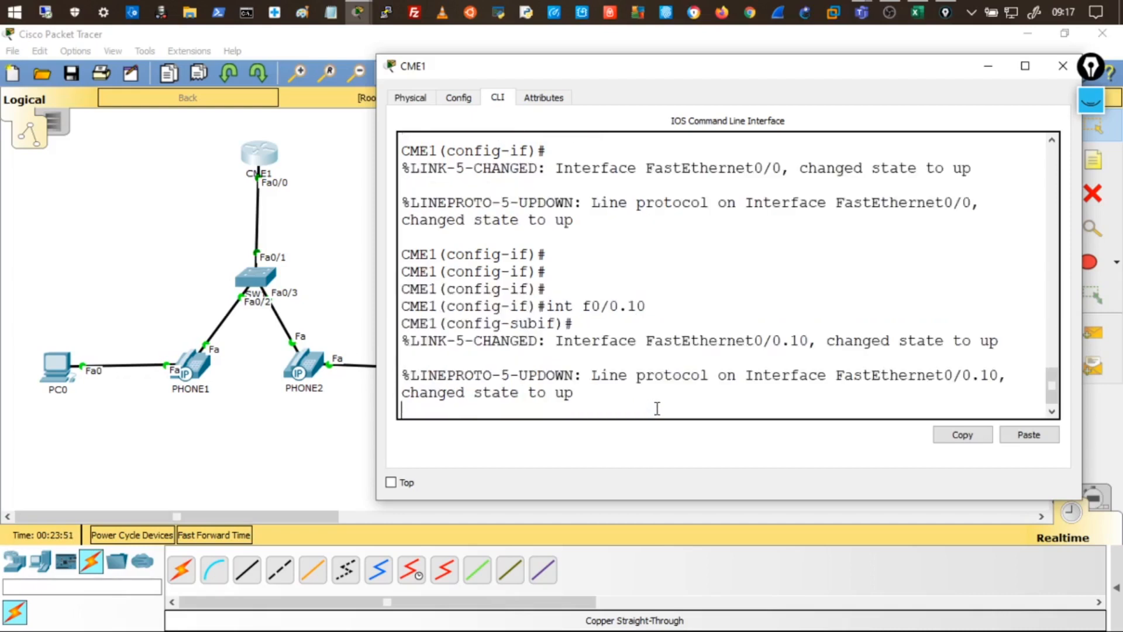
- Set dot1q encapsulation for VLAN 10 on CME1's subinterface f0/0.10 and begin its ip address command
key("Return")
key("Return")
key("Return")
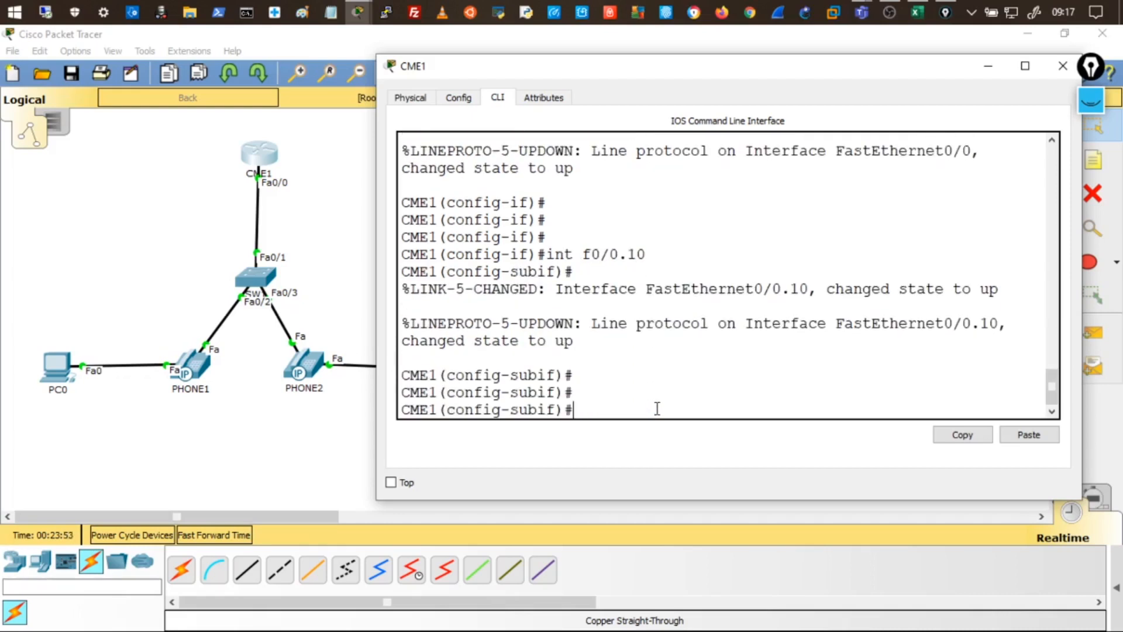
type("encapsum")
key("BackSpace")
type("lay")
key("BackSpace")
type("tion")
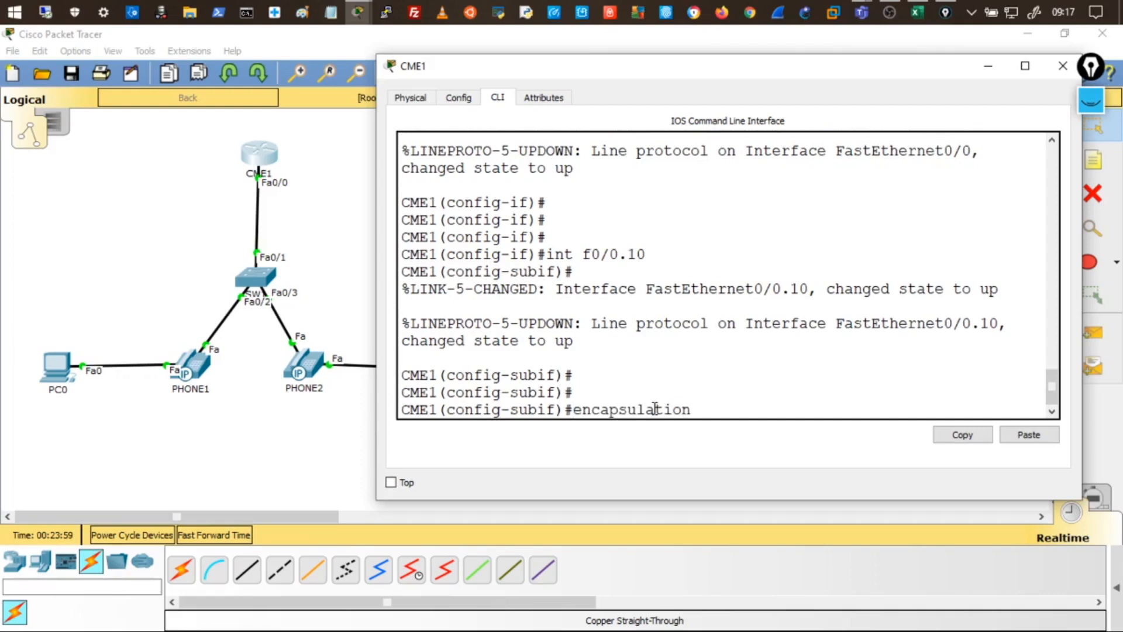
type(" dot")
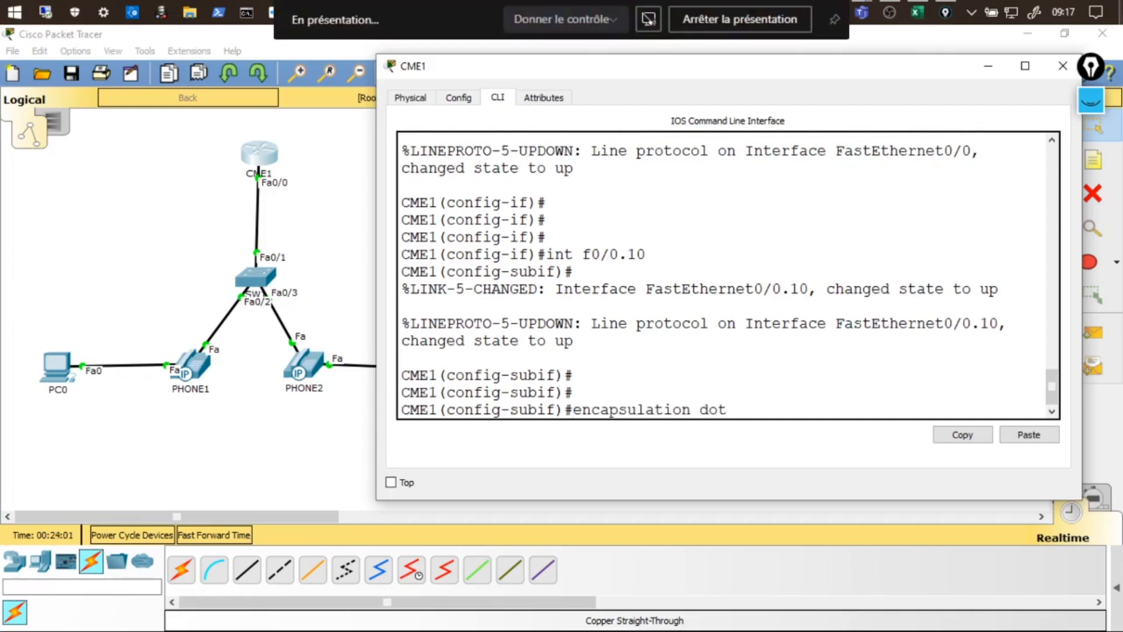
type("1q")
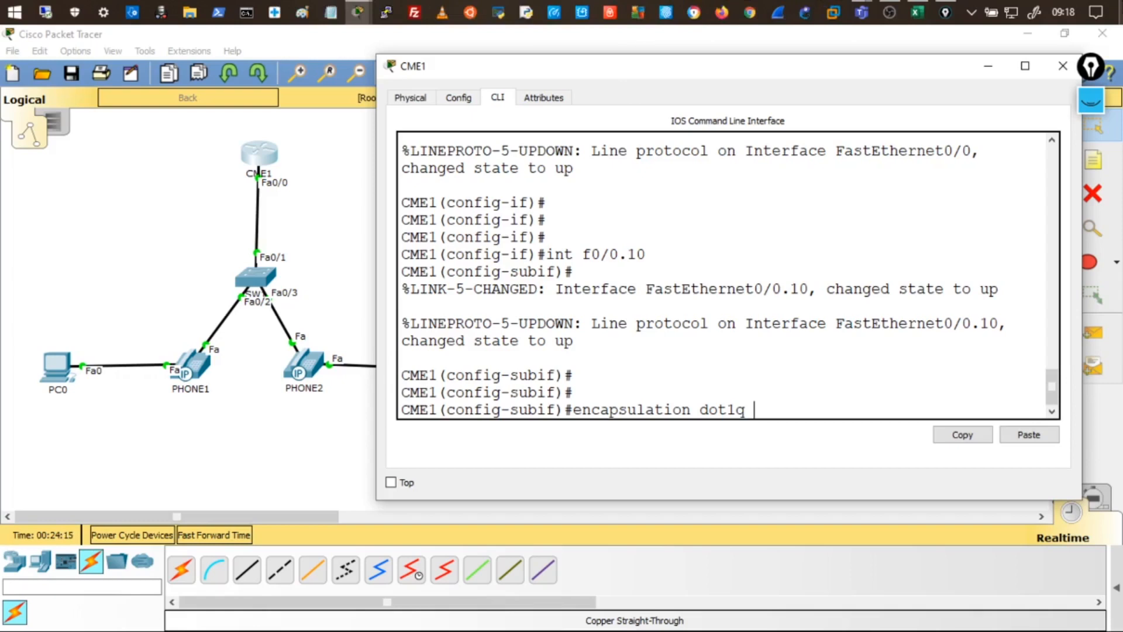
type("10")
key("Return")
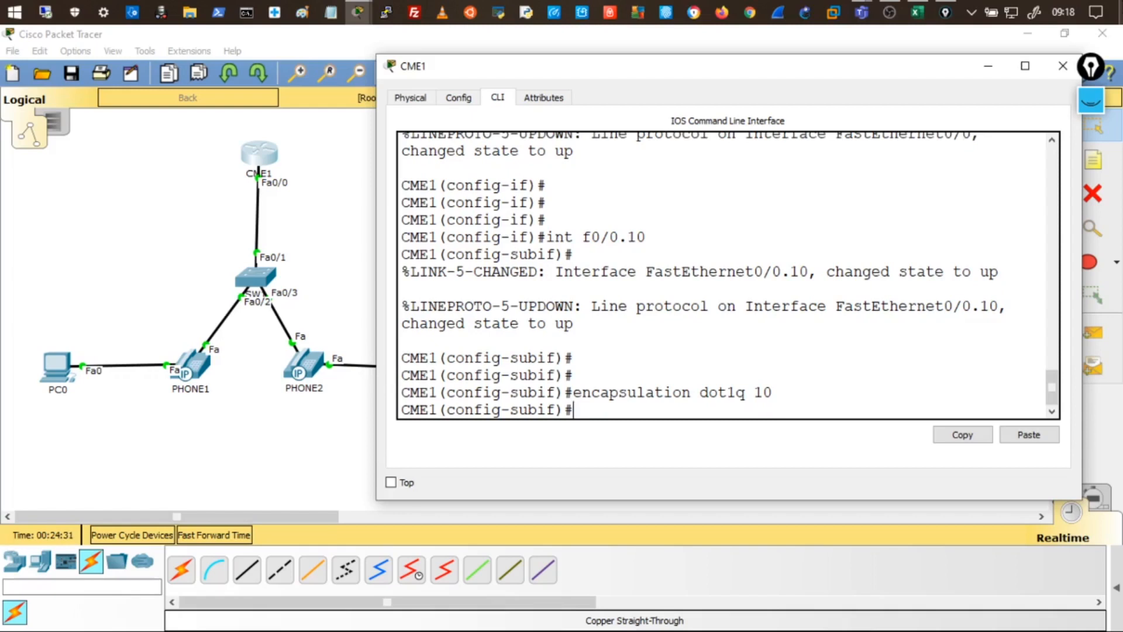
type("ip address")
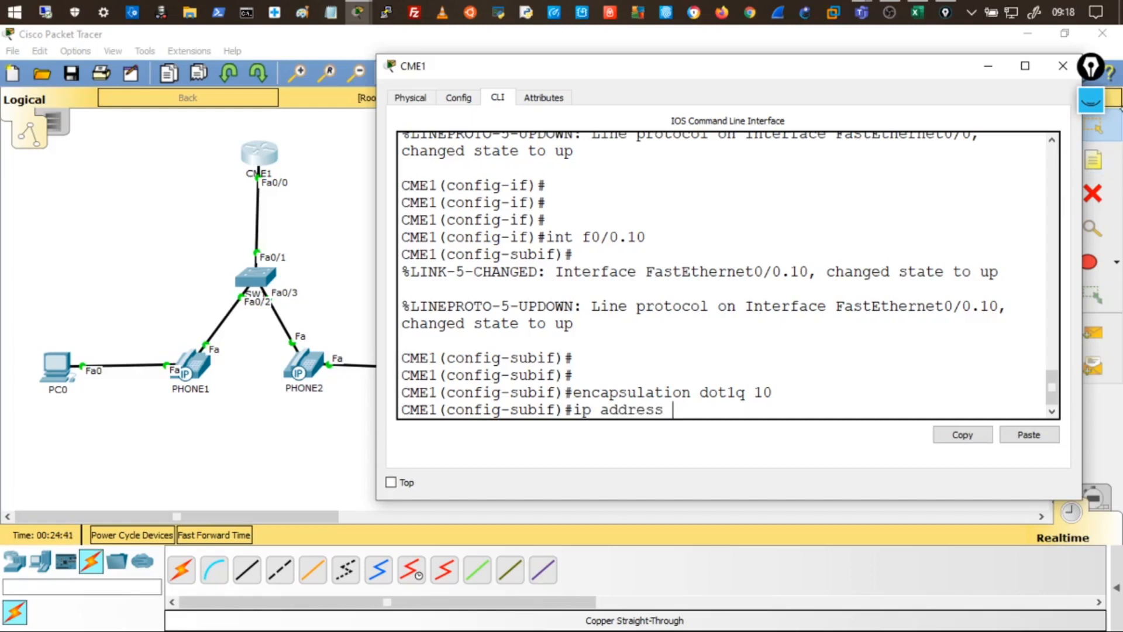
- Annotate the topology in pink with the handwritten notes "VLAN 10 = DATA" and "VLAN 20 = VOICE"
left_click(1091, 101)
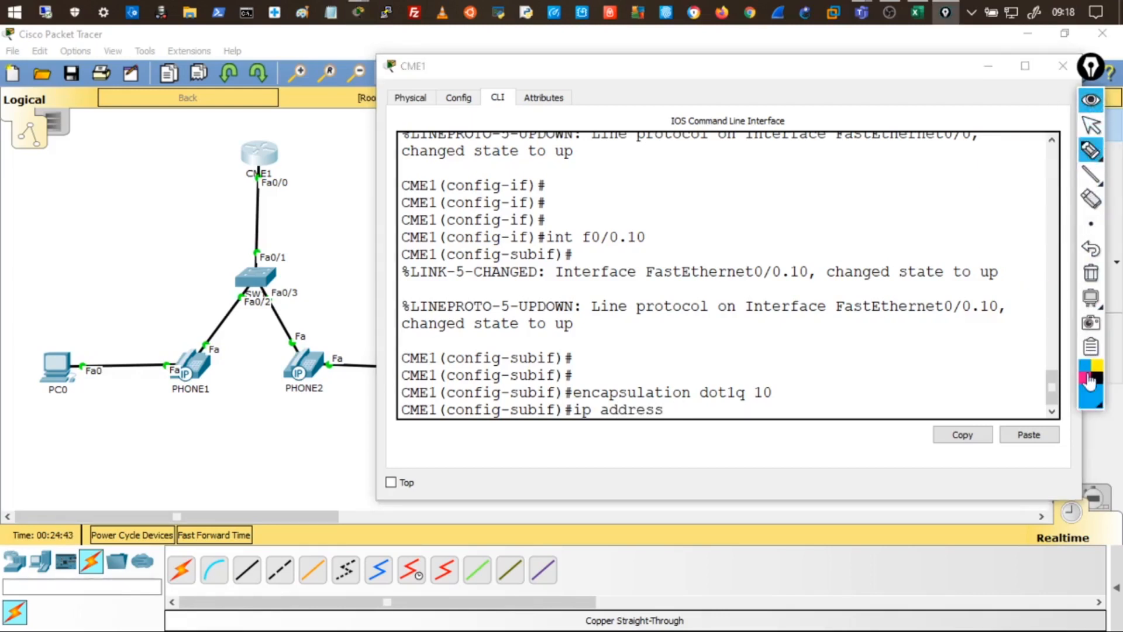
left_click(1087, 376)
mouse_move(28, 180)
left_mouse_down()
mouse_move(103, 189)
mouse_move(143, 167)
left_mouse_up()
mouse_move(156, 158)
left_mouse_down()
mouse_move(185, 150)
mouse_move(186, 159)
mouse_move(296, 117)
left_mouse_up()
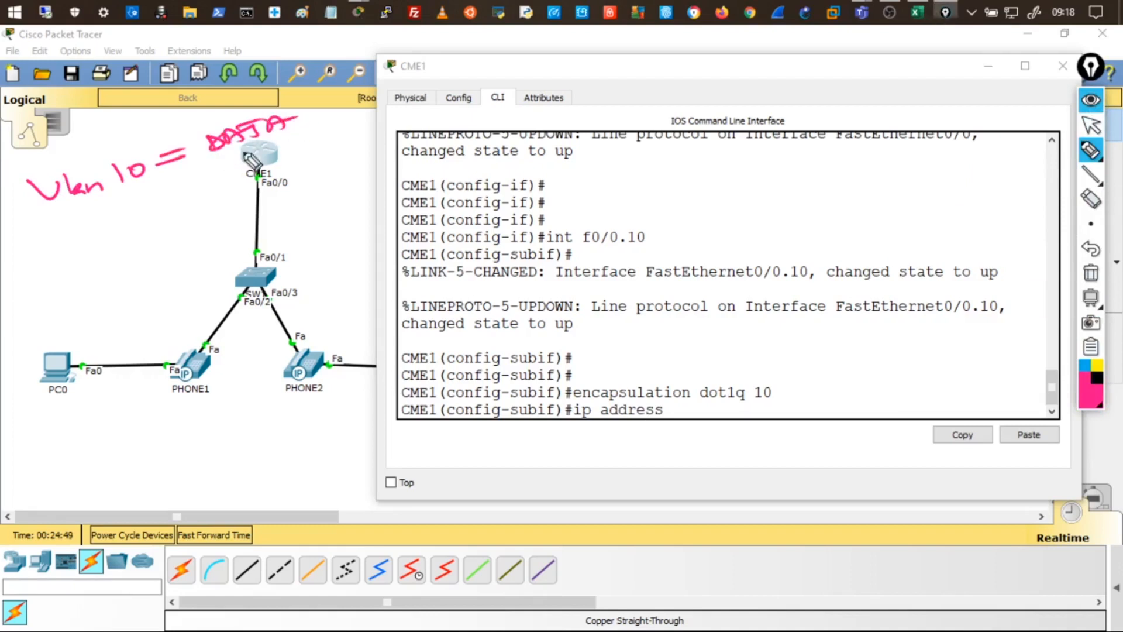
mouse_move(52, 230)
left_mouse_down()
mouse_move(111, 232)
mouse_move(208, 189)
mouse_move(285, 178)
left_mouse_up()
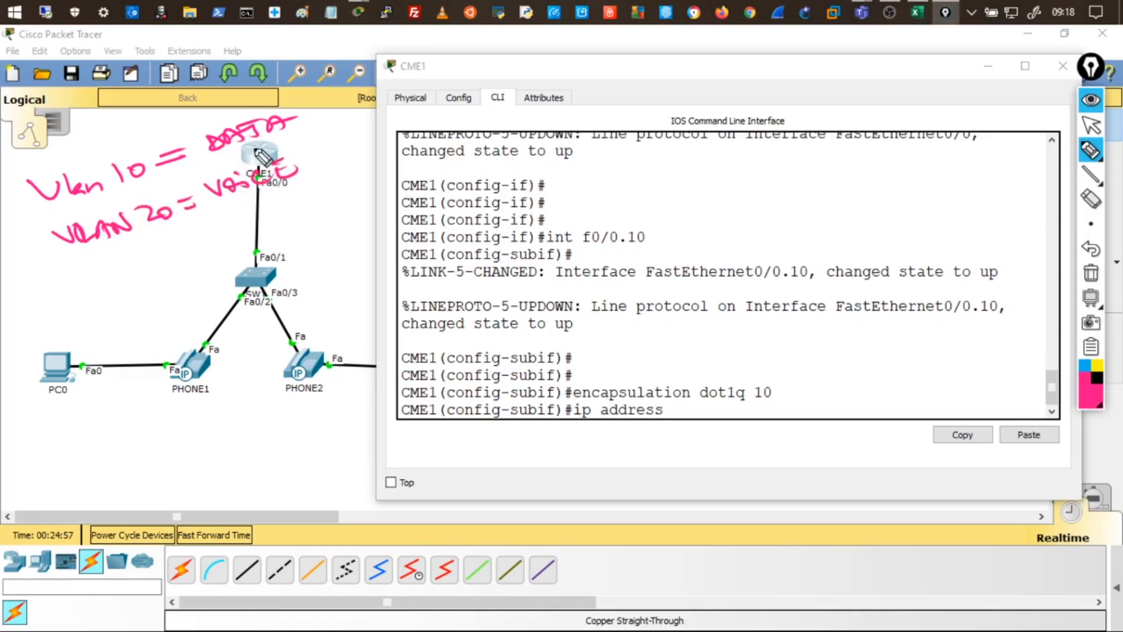
- Draw an arrow from the VLAN 10 note and handwrite the address 10.0.0.1/24 beside it
left_click_drag(308, 117, 420, 82)
left_click(455, 82)
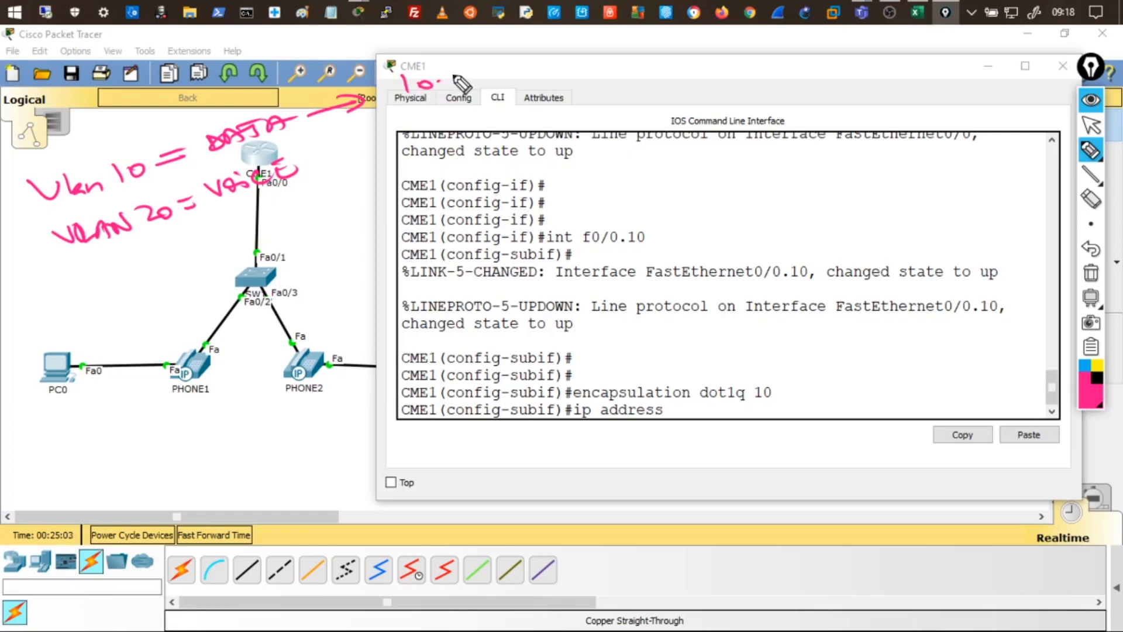
mouse_move(460, 73)
left_mouse_down()
mouse_move(451, 75)
mouse_move(581, 61)
left_mouse_up()
left_click(469, 72)
left_click(502, 65)
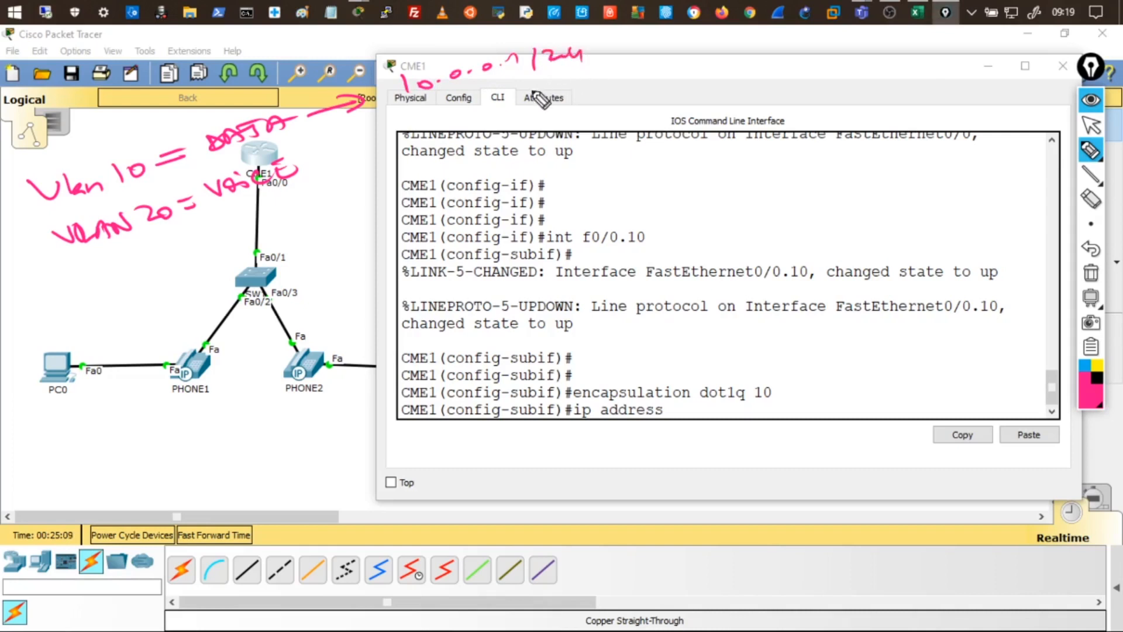
- Draw an arrow from the VLAN 20 note to a handwritten 20.0.0.1/24 and underline both VLAN numbers
mouse_move(323, 165)
left_mouse_down()
mouse_move(381, 152)
mouse_move(359, 161)
left_mouse_up()
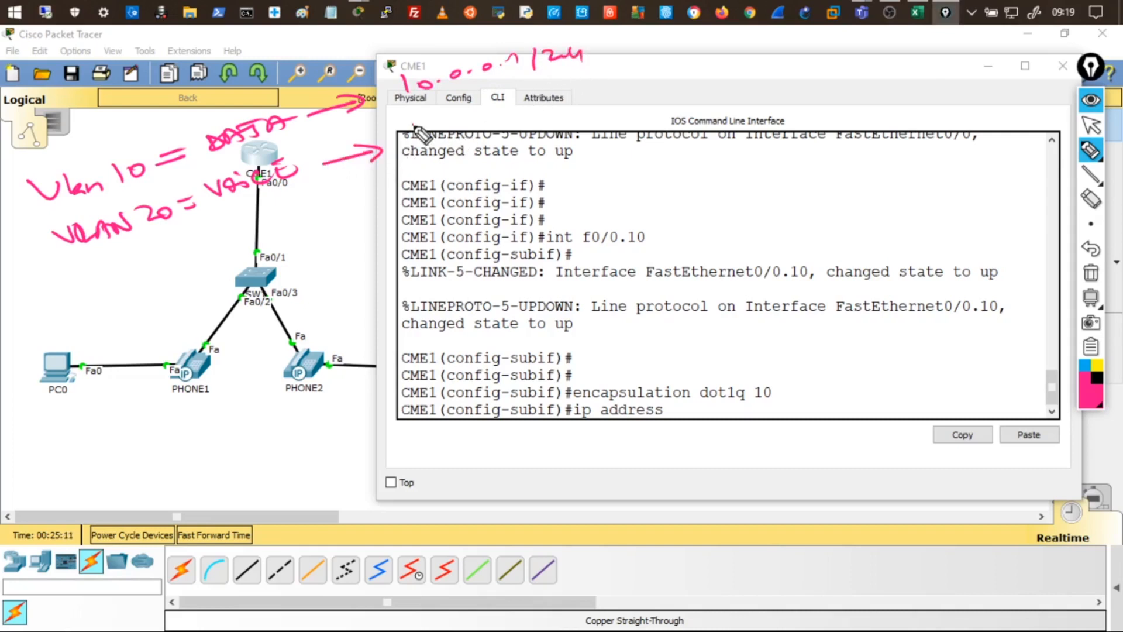
left_click_drag(412, 122, 431, 134)
left_click_drag(445, 123, 446, 124)
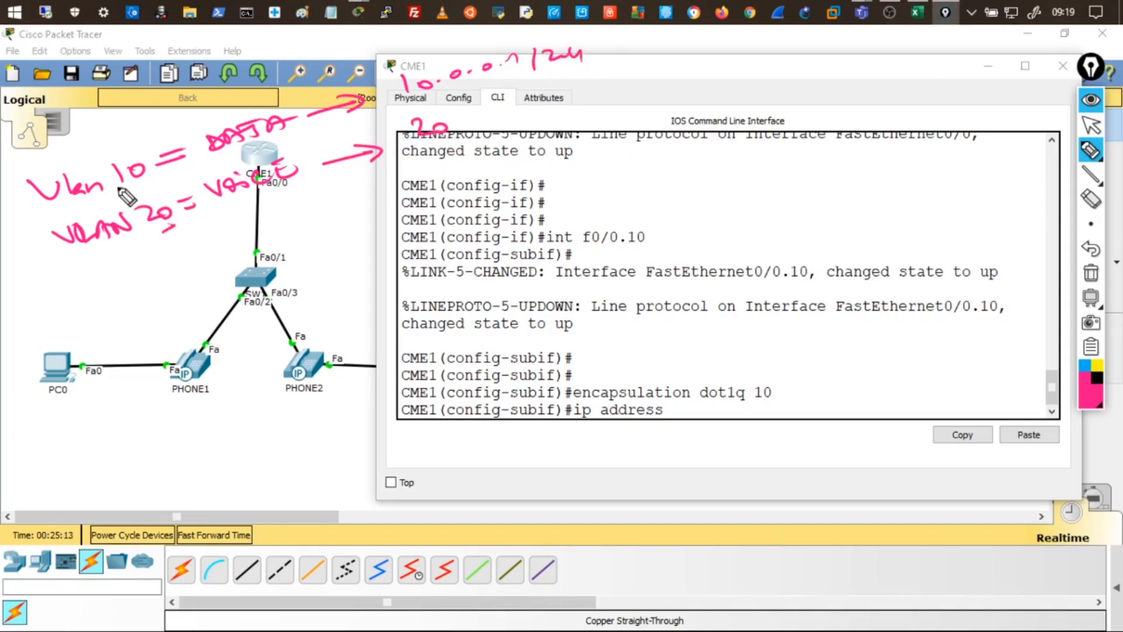
left_click_drag(118, 191, 132, 190)
left_click_drag(458, 126, 494, 111)
left_click_drag(512, 100, 525, 101)
left_click_drag(534, 97, 562, 85)
left_click_drag(565, 89, 581, 95)
left_click_drag(585, 88, 604, 84)
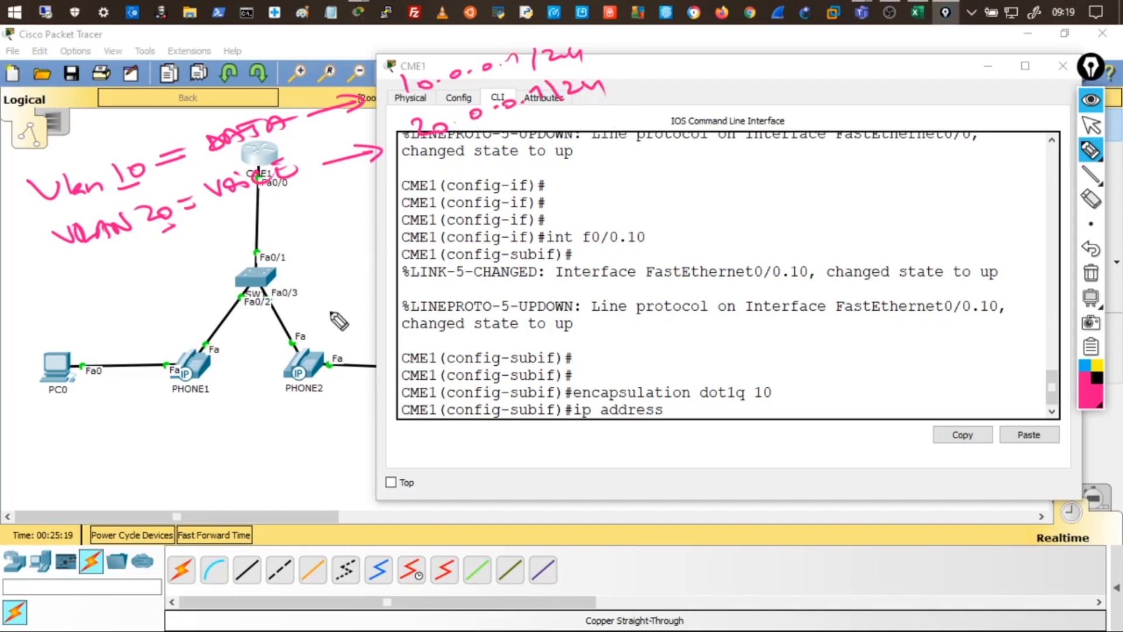
- Circle the handwritten 10.0.0.1/24 and the int f0/0.10 command, and clear all annotations
mouse_move(407, 105)
left_mouse_down()
mouse_move(597, 49)
mouse_move(397, 101)
left_mouse_up()
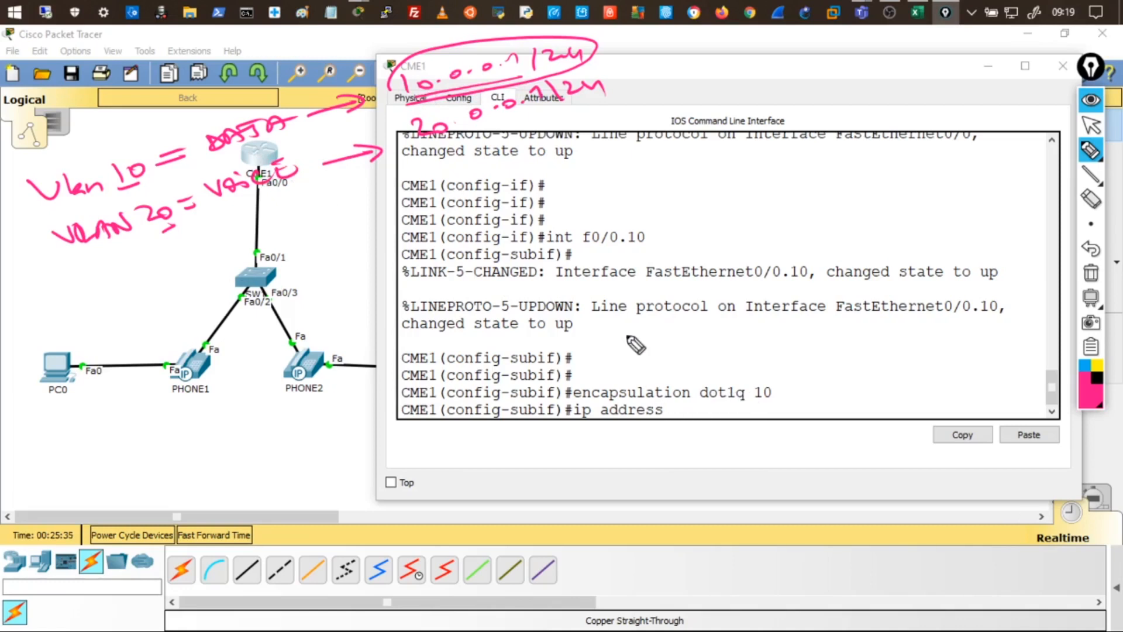
mouse_move(649, 225)
left_mouse_down()
mouse_move(541, 234)
mouse_move(622, 218)
left_mouse_up()
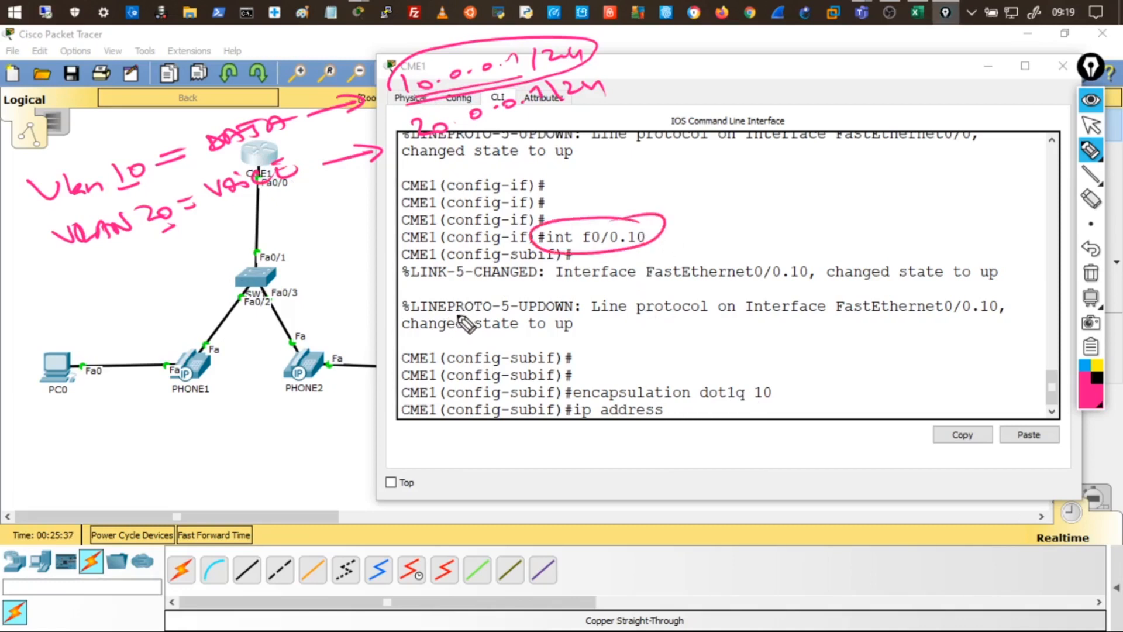
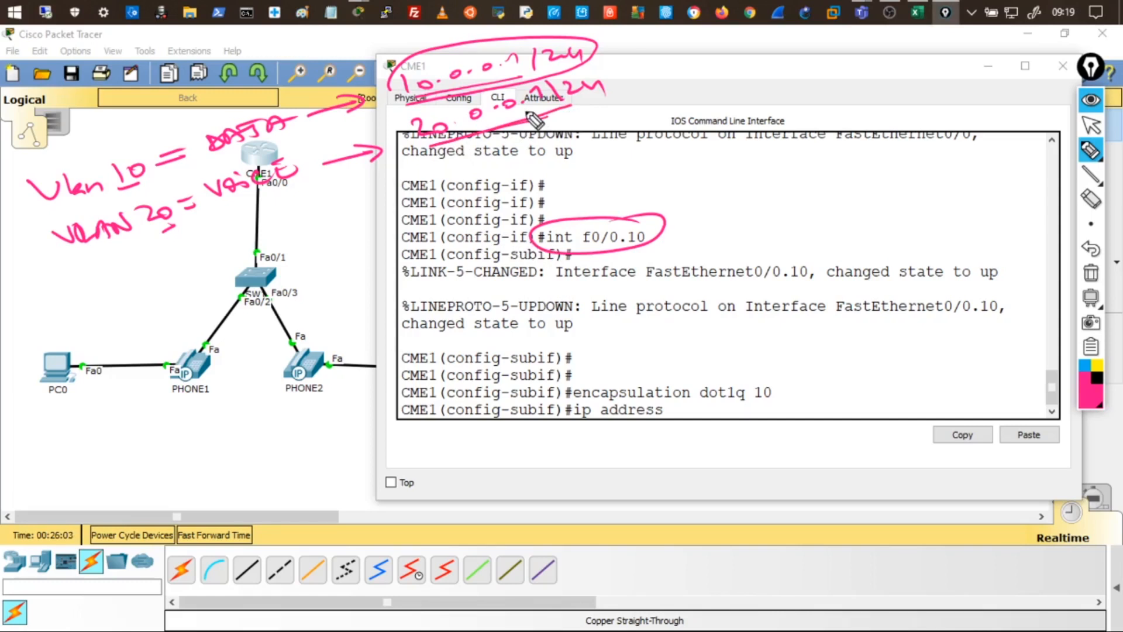
left_click(1090, 272)
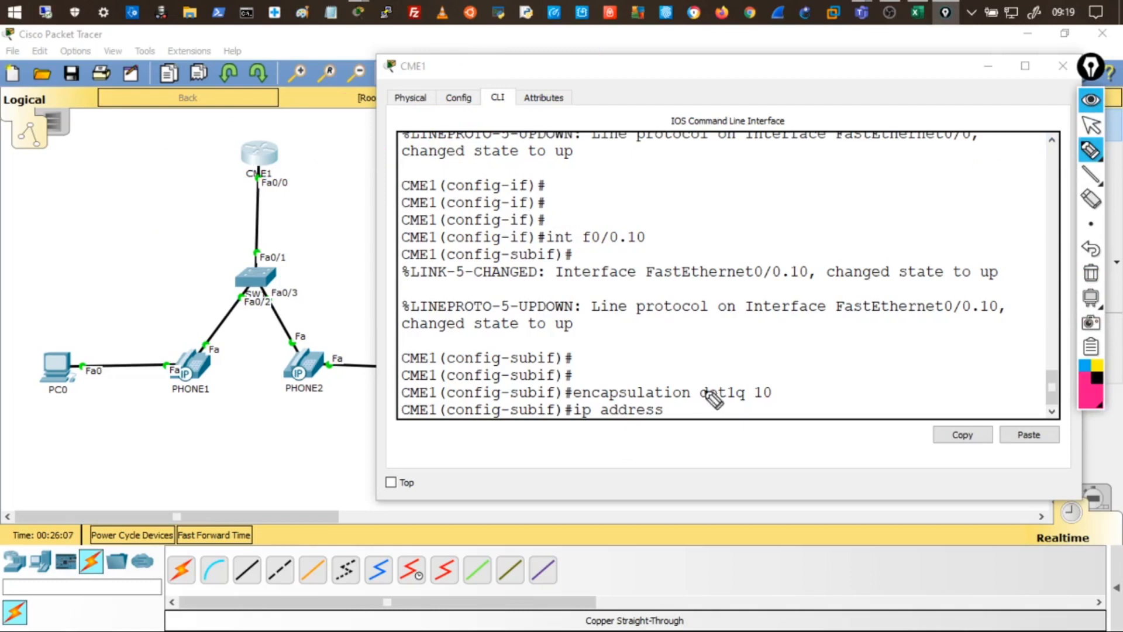
left_click(1091, 106)
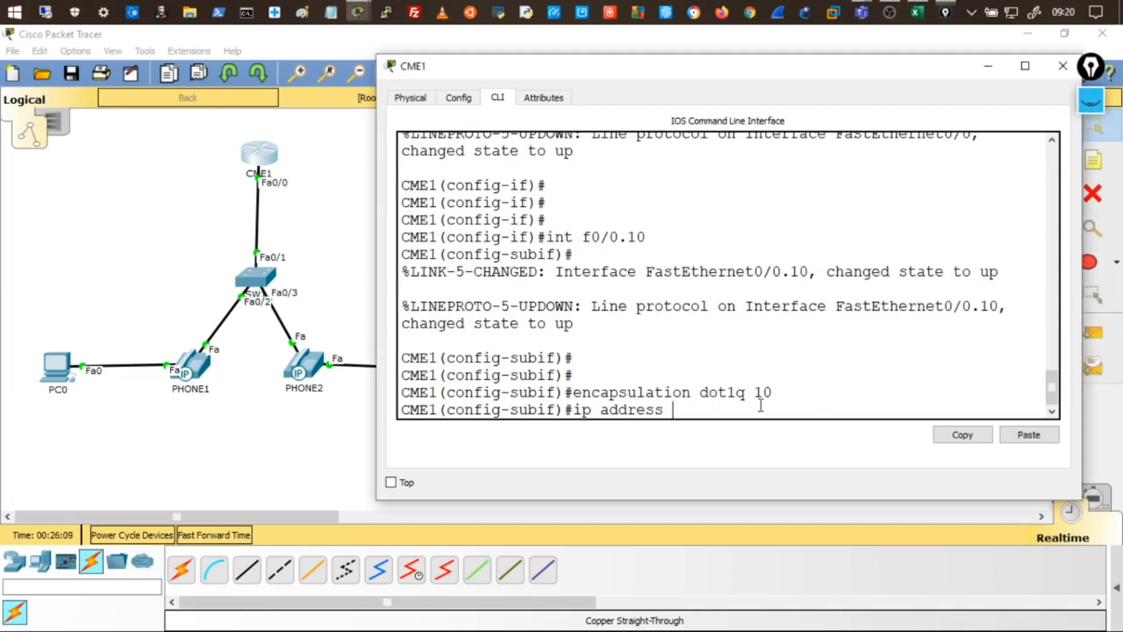
- Assign IP address 10.0.0.1 with mask 255.255.255.0 to subinterface f0/0.10
type("10.0.0.1 255")
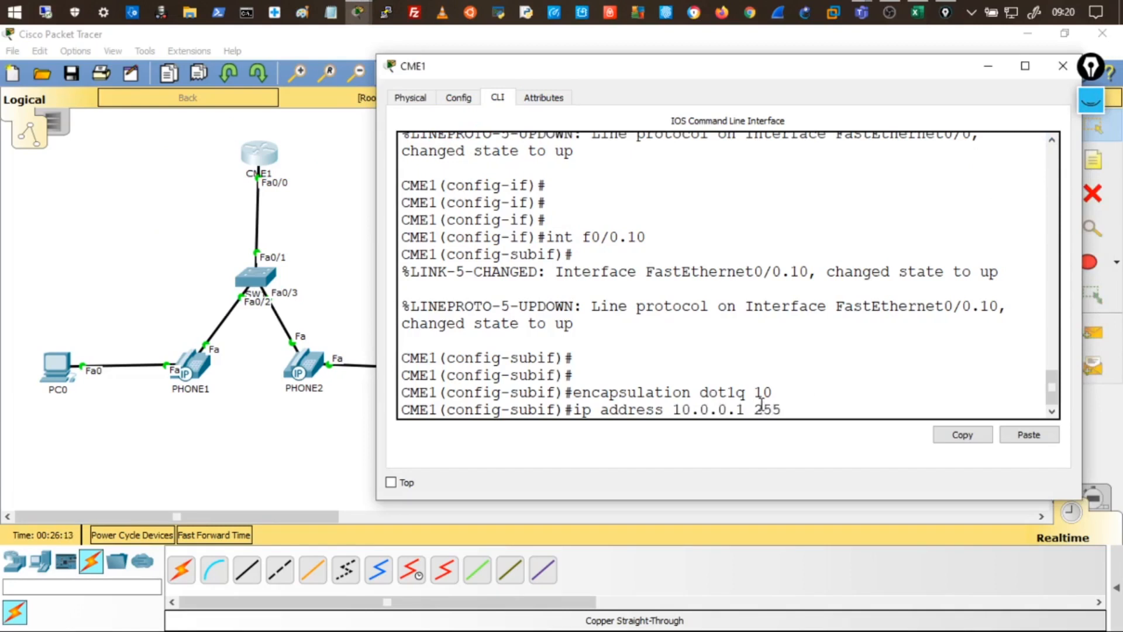
type(".255.255.0")
key("Return")
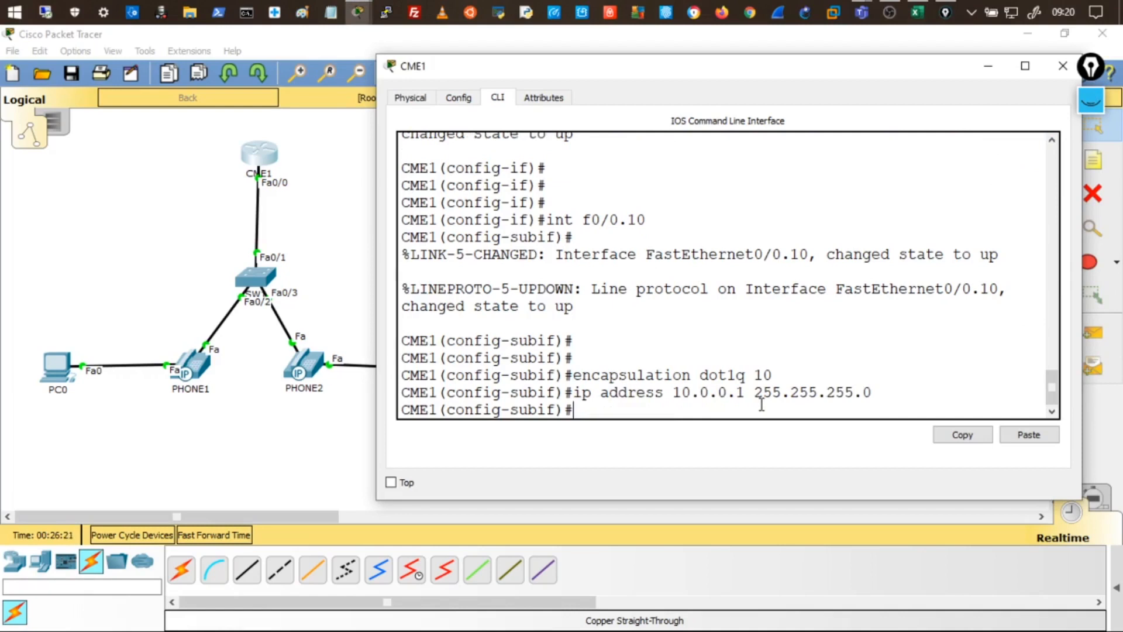
- Create subinterface f0/0.20 on CME1
type("int f0/0.20")
key("Return")
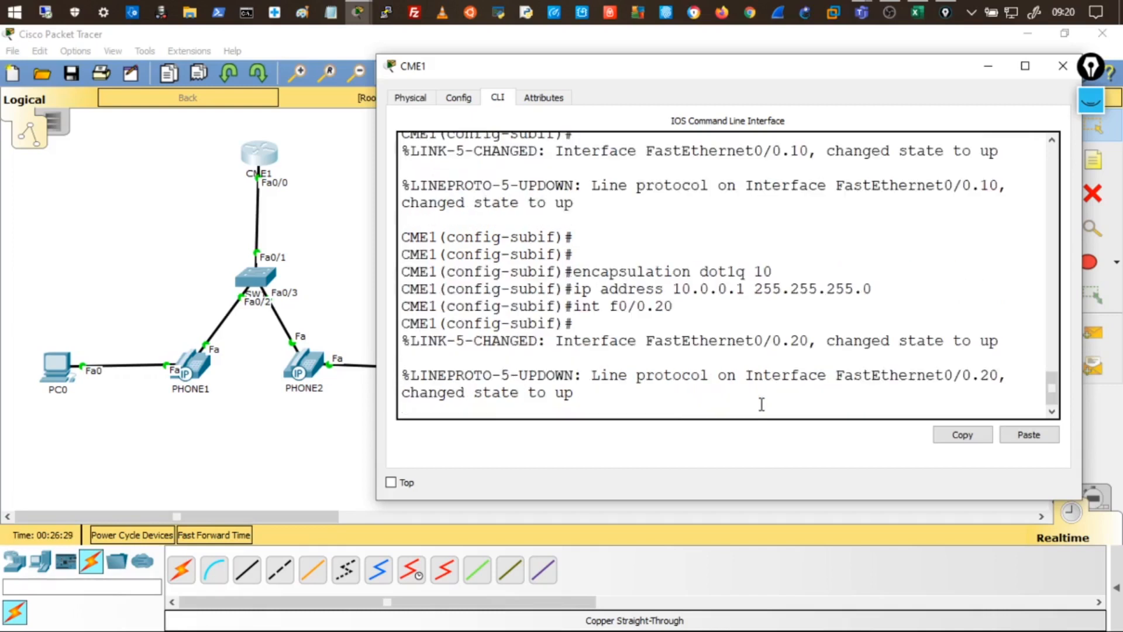
key("Return")
key("Return")
key("Return")
key("Return")
- Set dot1q encapsulation for VLAN 20 on subinterface f0/0.20
type("enca")
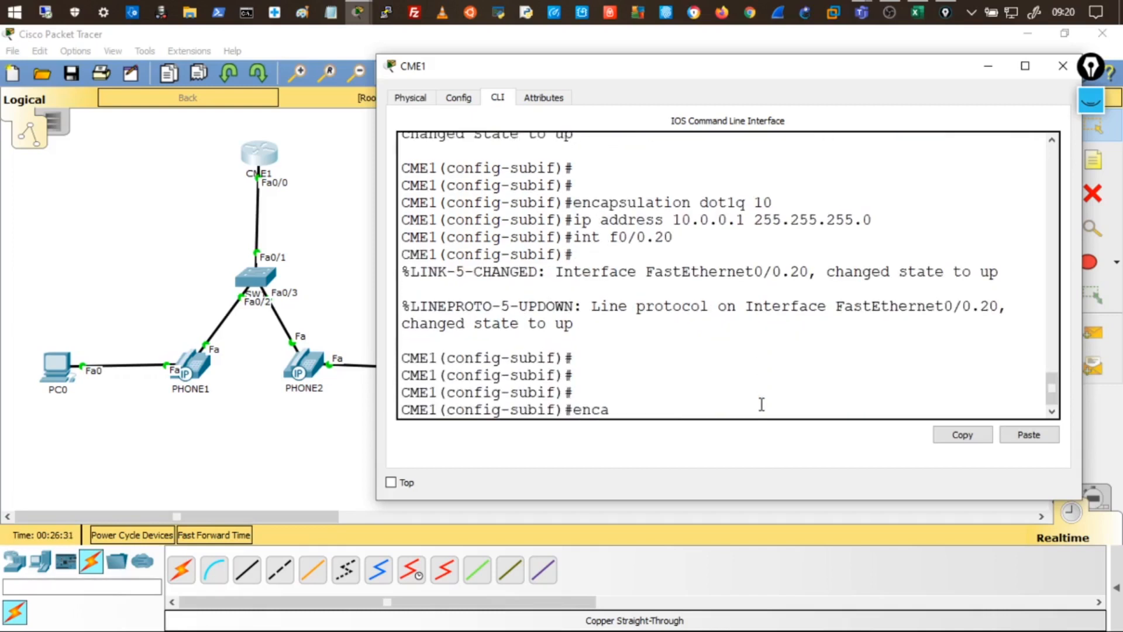
type("psulat")
type("ion di")
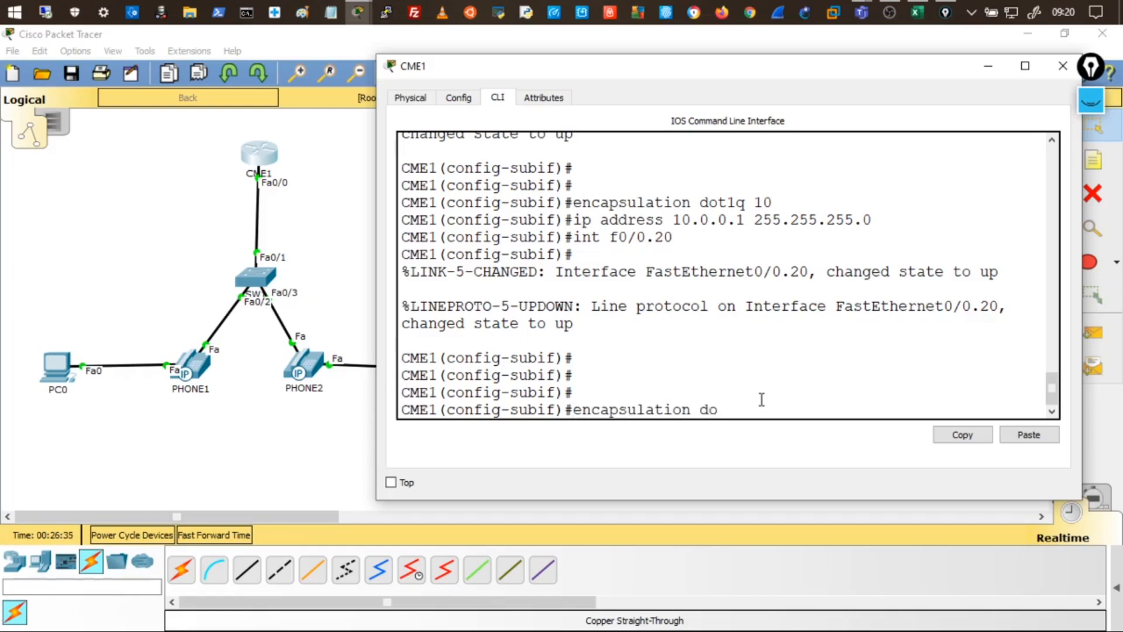
type("t1q 20")
key("Return")
- Assign IP address 20.0.0.1 with mask 255.255.255.0 to subinterface f0/0.20
type("i")
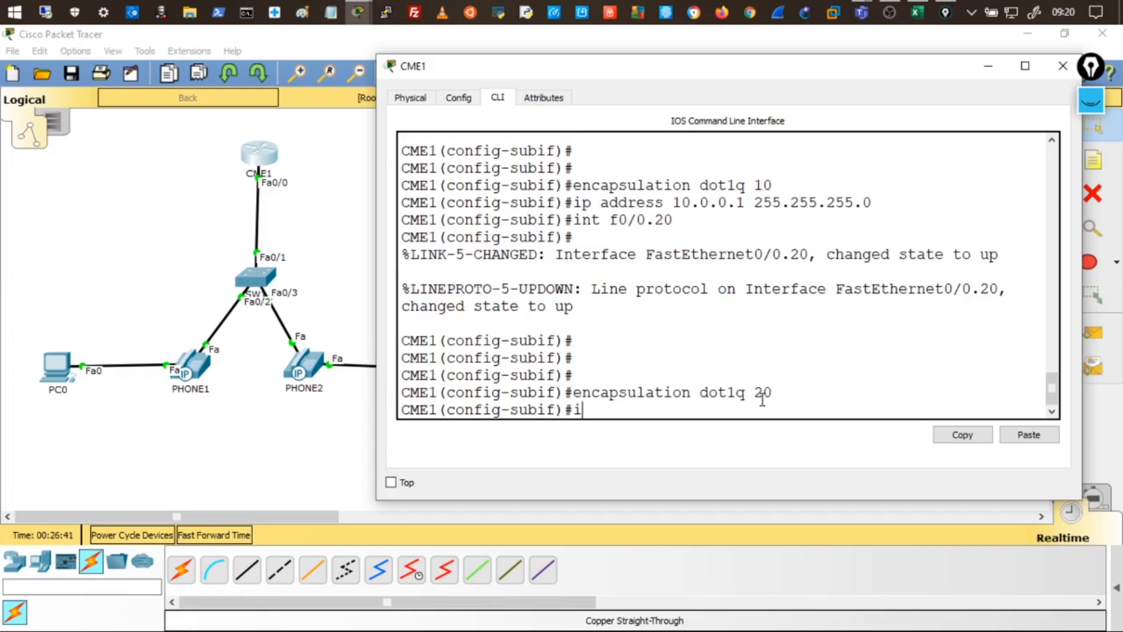
type("p add 20.0.0.1 255")
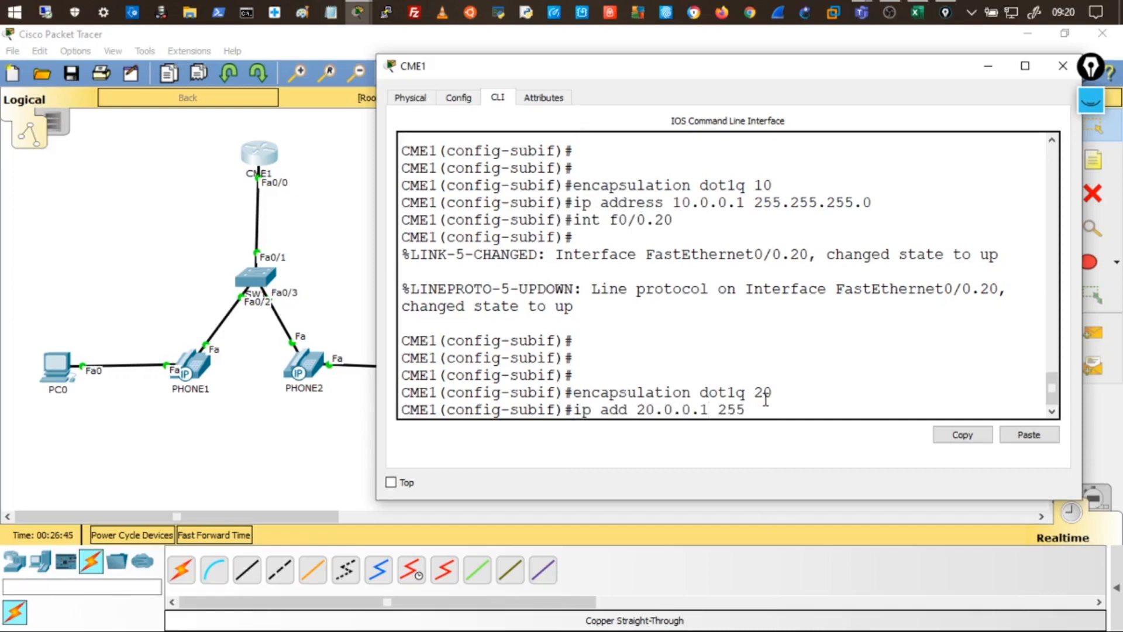
type(".255.2")
key("BackSpace")
type(".255.0")
key("Return")
key("Return")
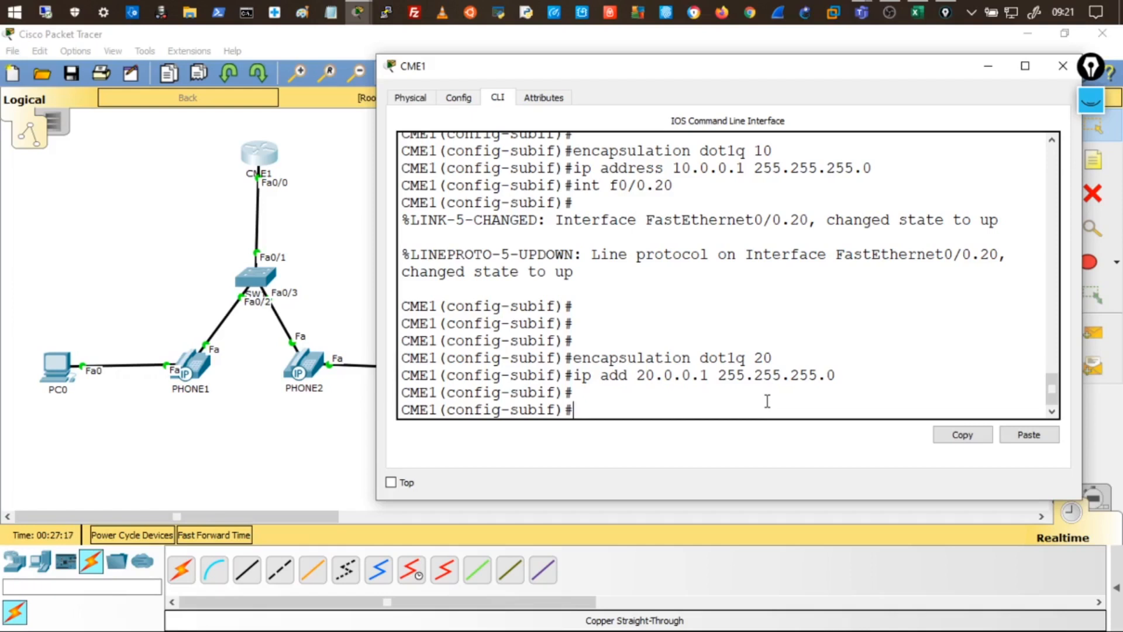
- Exit subinterface configuration and return to CME1's global configuration mode
type("exit")
key("Return")
key("Return")
key("Return")
key("Return")
key("Return")
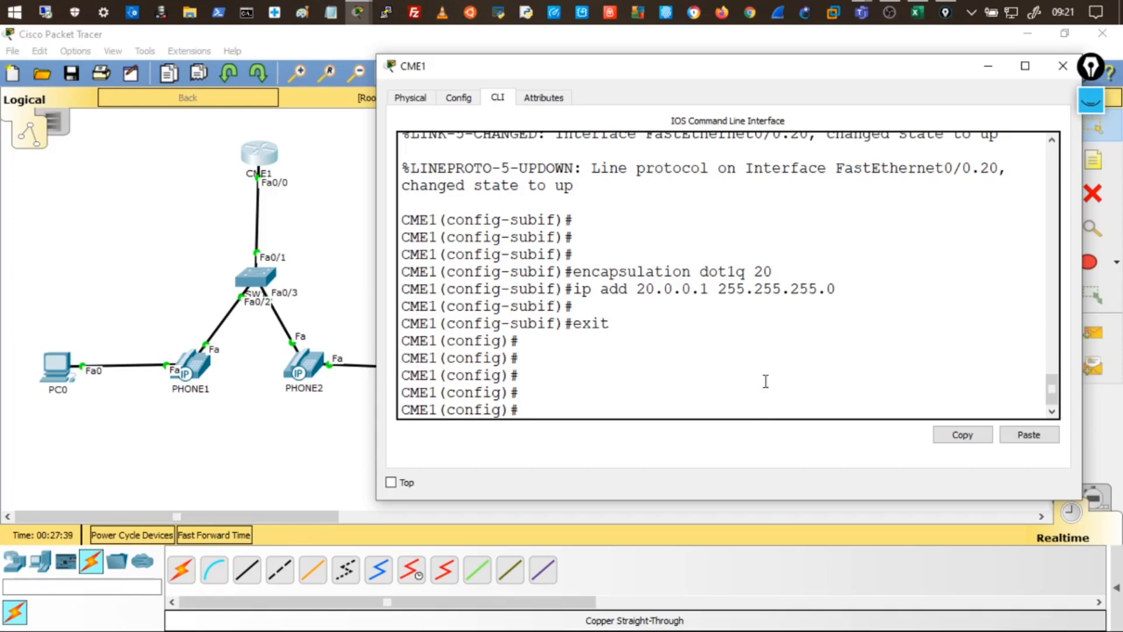
- Highlight the IP addresses entered for subinterfaces f0/0.20 and f0/0.10 to review them in the command history
left_click_drag(637, 288, 711, 289)
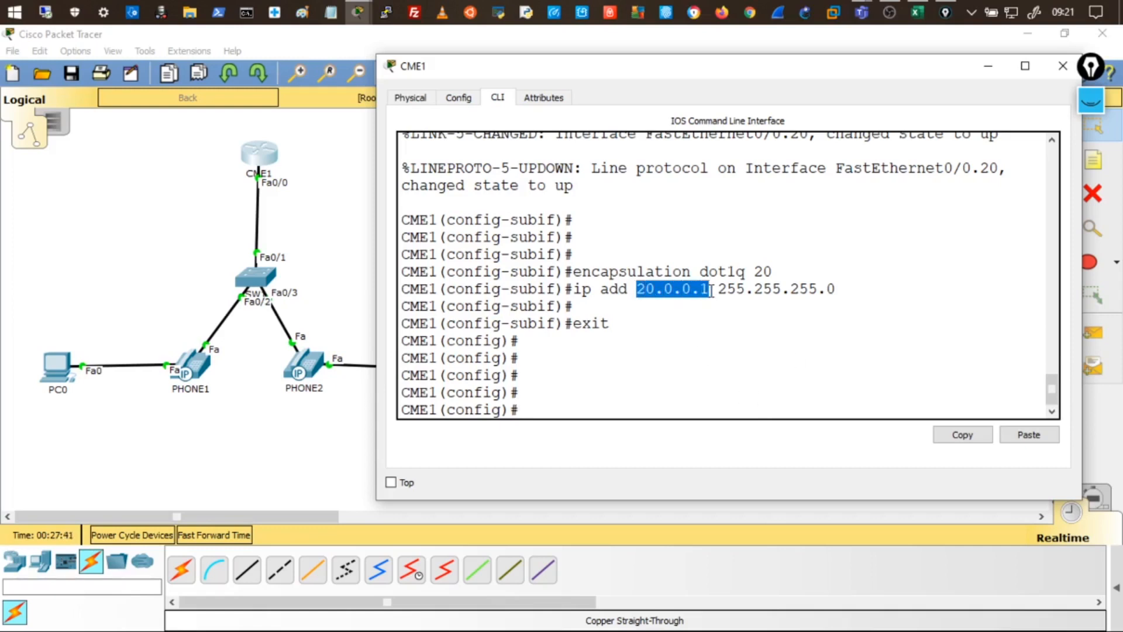
scroll(712, 292, "up", 3)
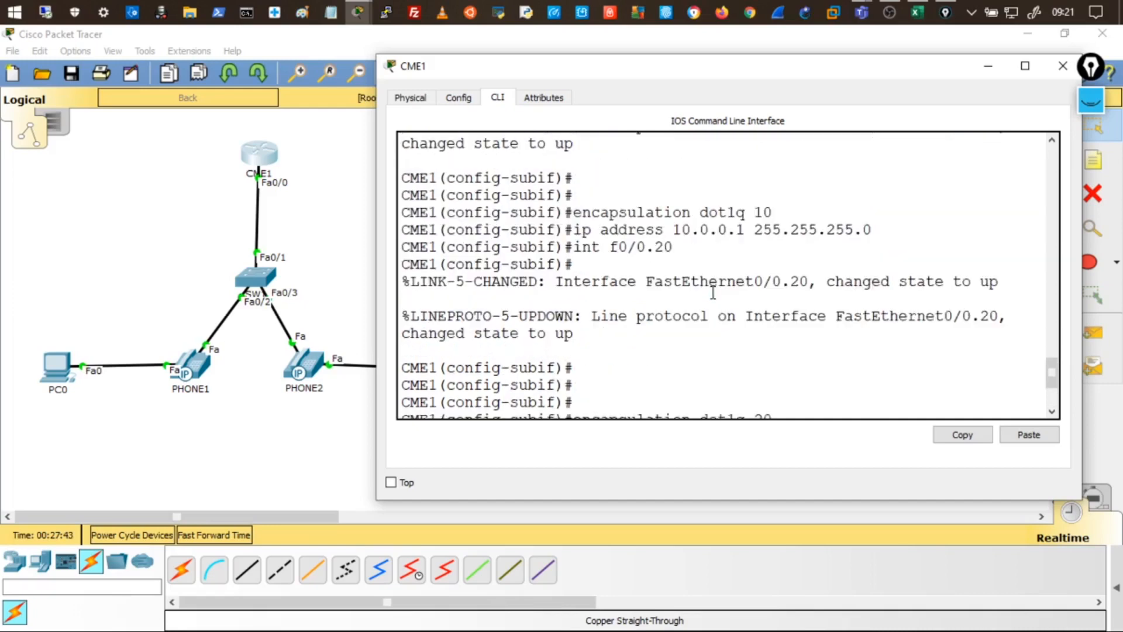
left_click_drag(678, 231, 738, 231)
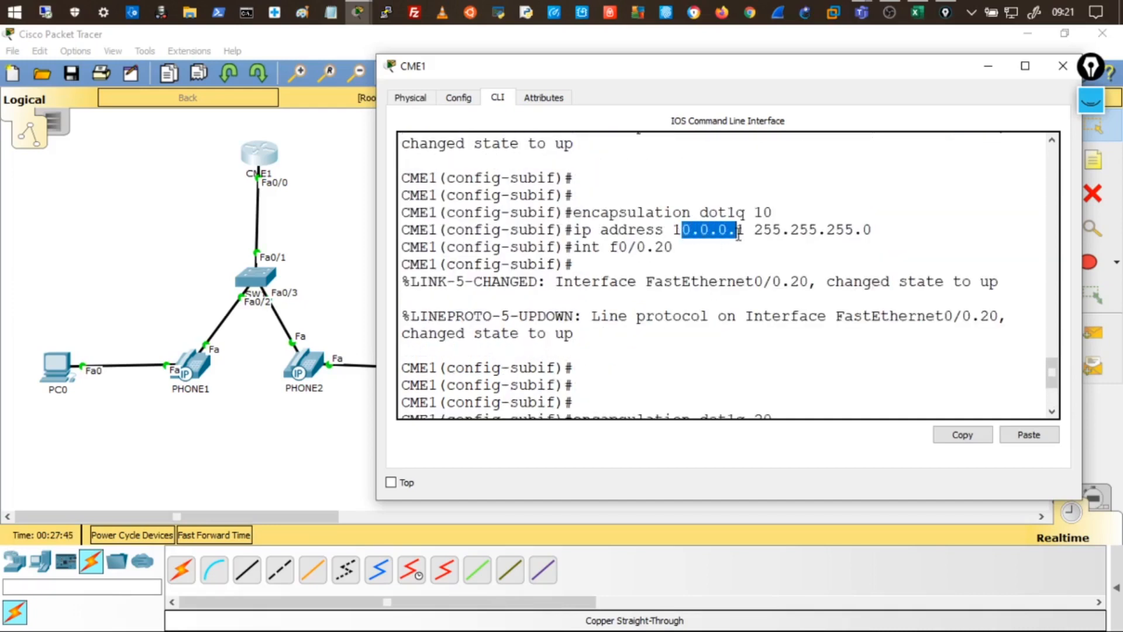
scroll(739, 258, "down", 3)
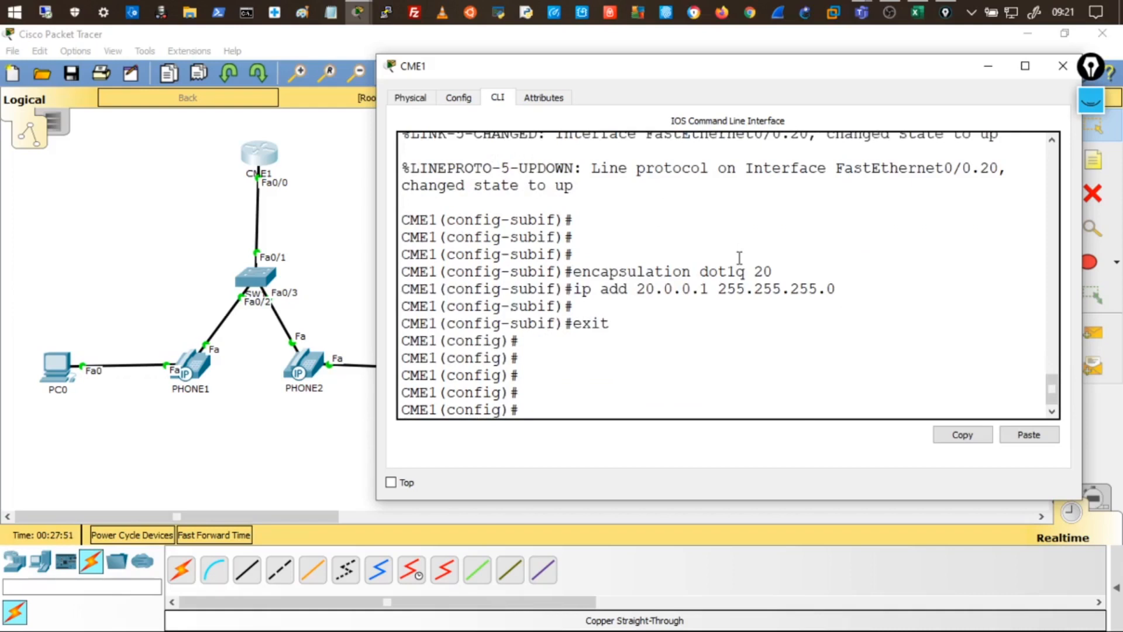
- Exclude the address 10.0.0.1 from DHCP assignment in CME1's global configuration
left_click(699, 367)
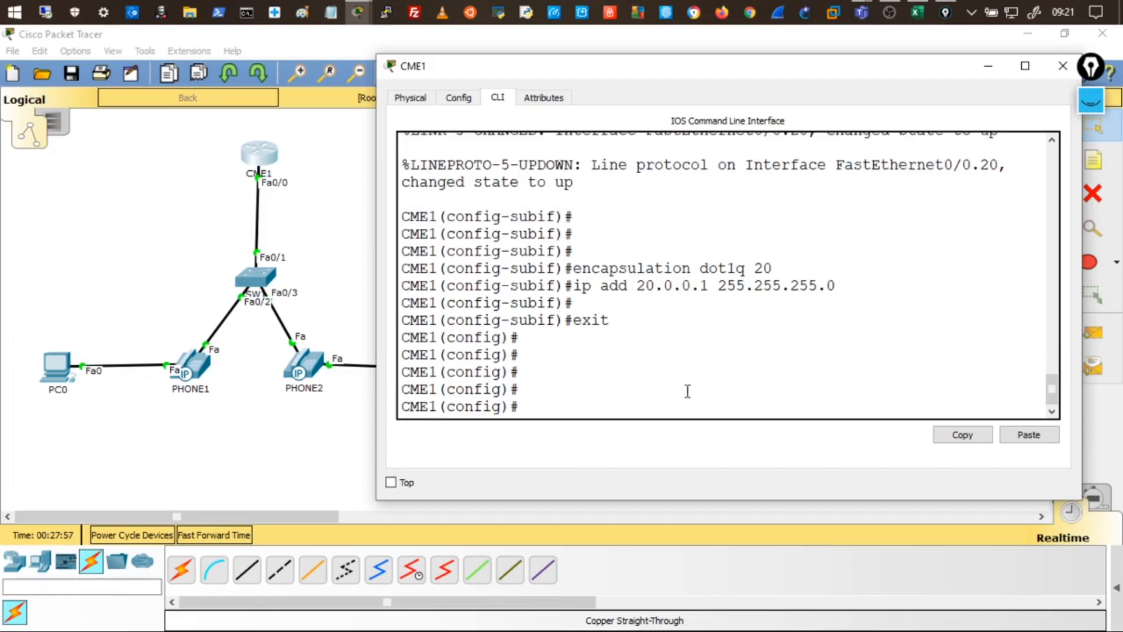
left_click(687, 392)
type("ip dhcp excl")
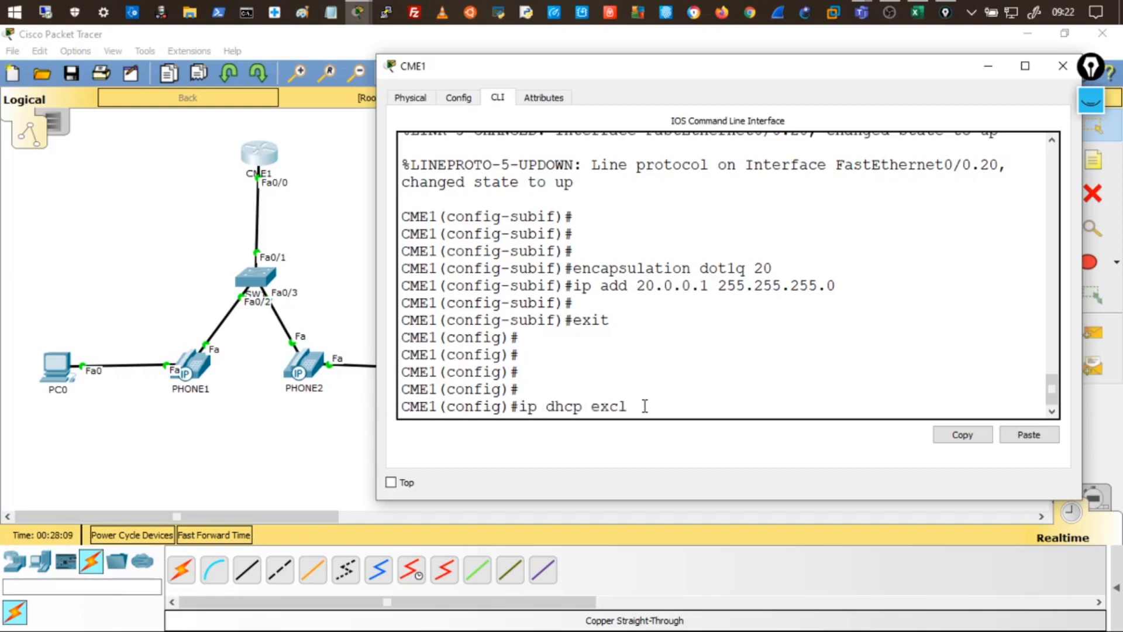
type("uded-address")
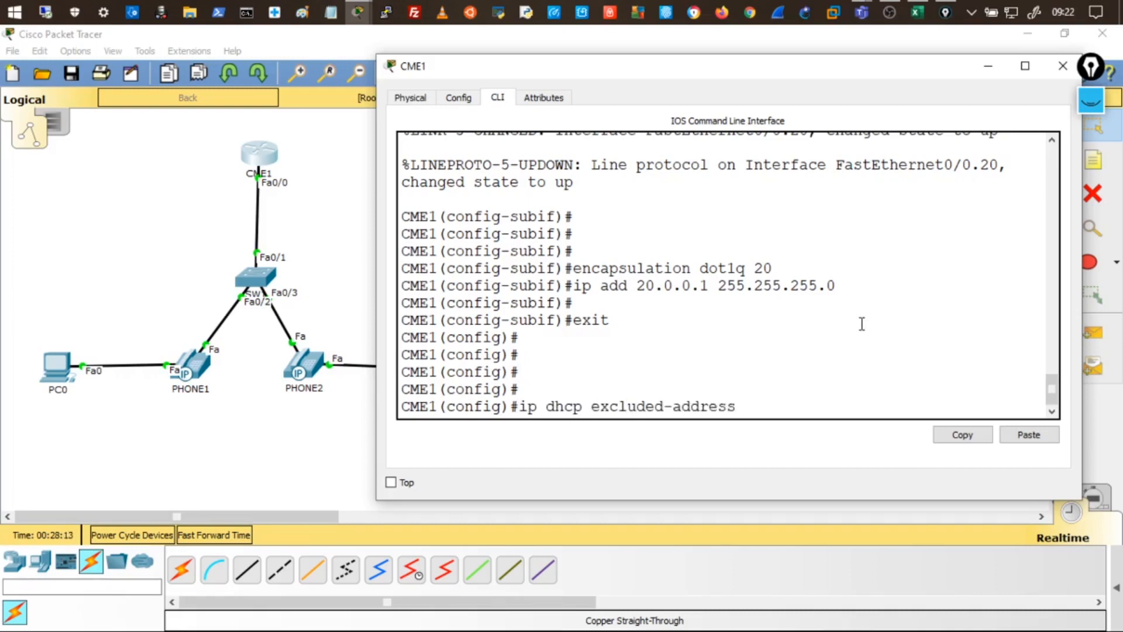
type(" 10.0.0.1")
key("Return")
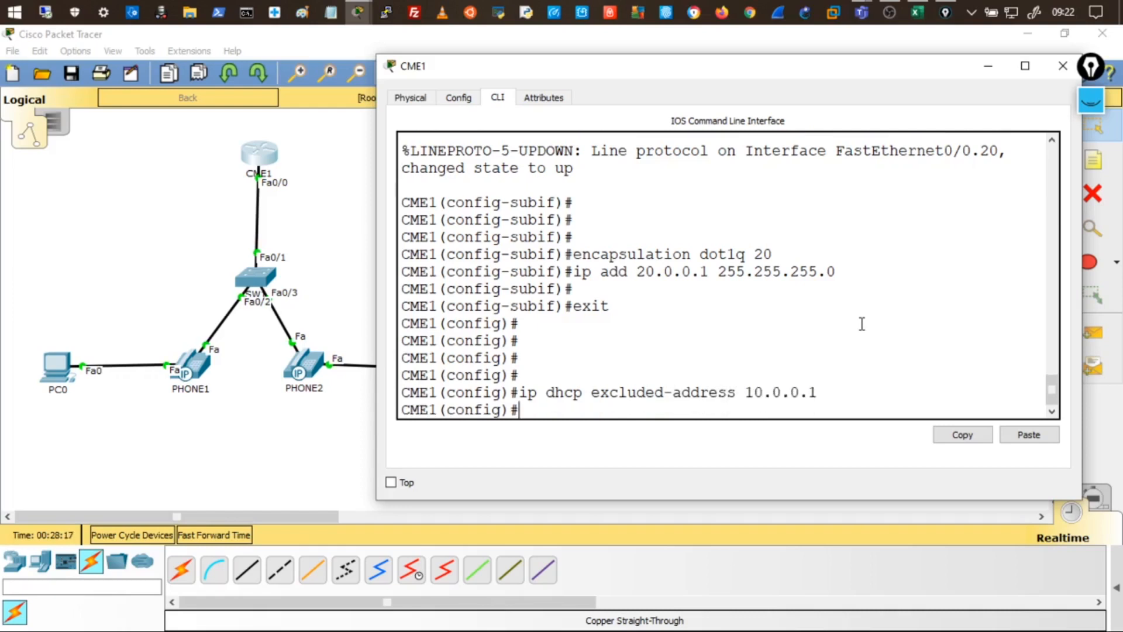
- Exclude the address 20.0.0.1 from DHCP assignment on CME1, reusing the previous exclusion command
key("Up")
key("Left")
key("Left")
key("Left")
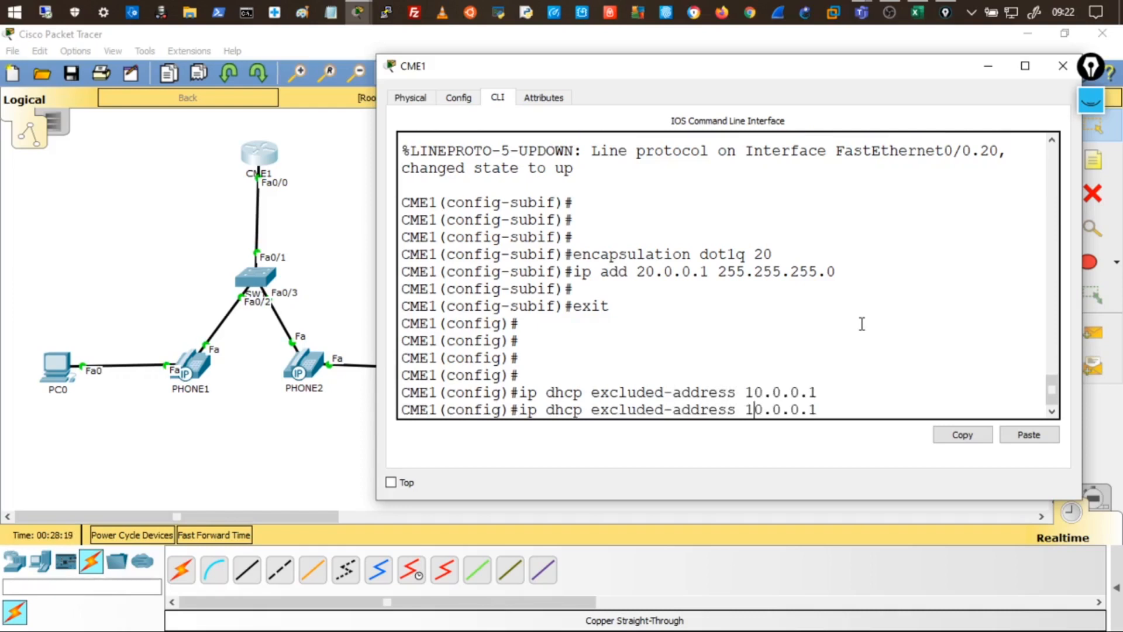
key("BackSpace")
type("2")
key("Return")
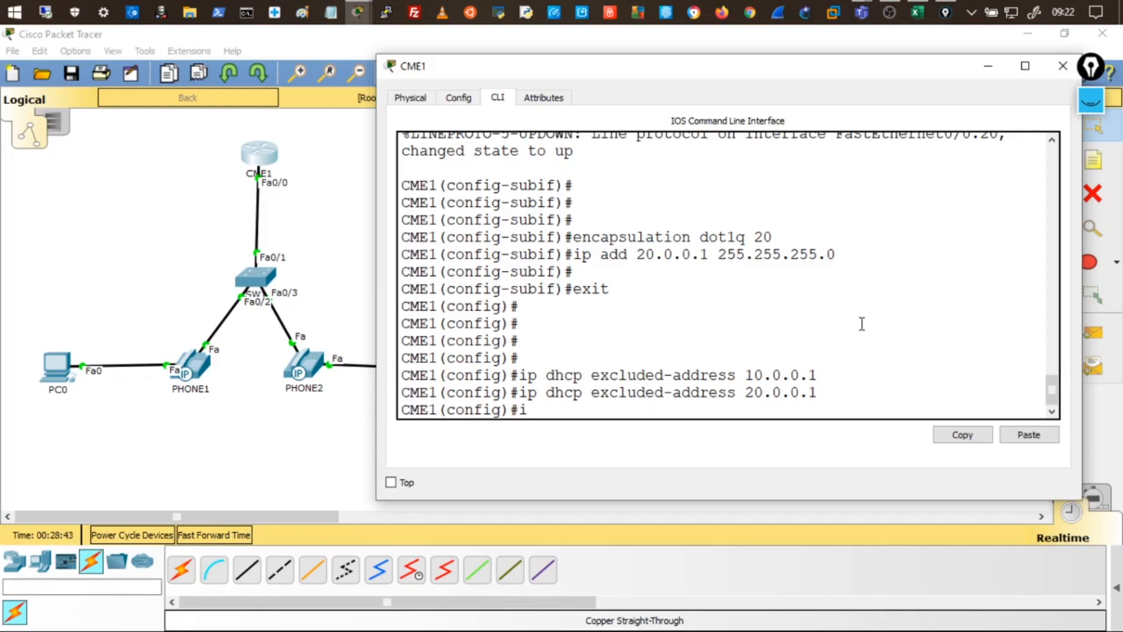
- Create a DHCP pool named DATA on CME1 and set its network to 10.0.0.0 with mask 255.255.255.0
type("p dhcp pool")
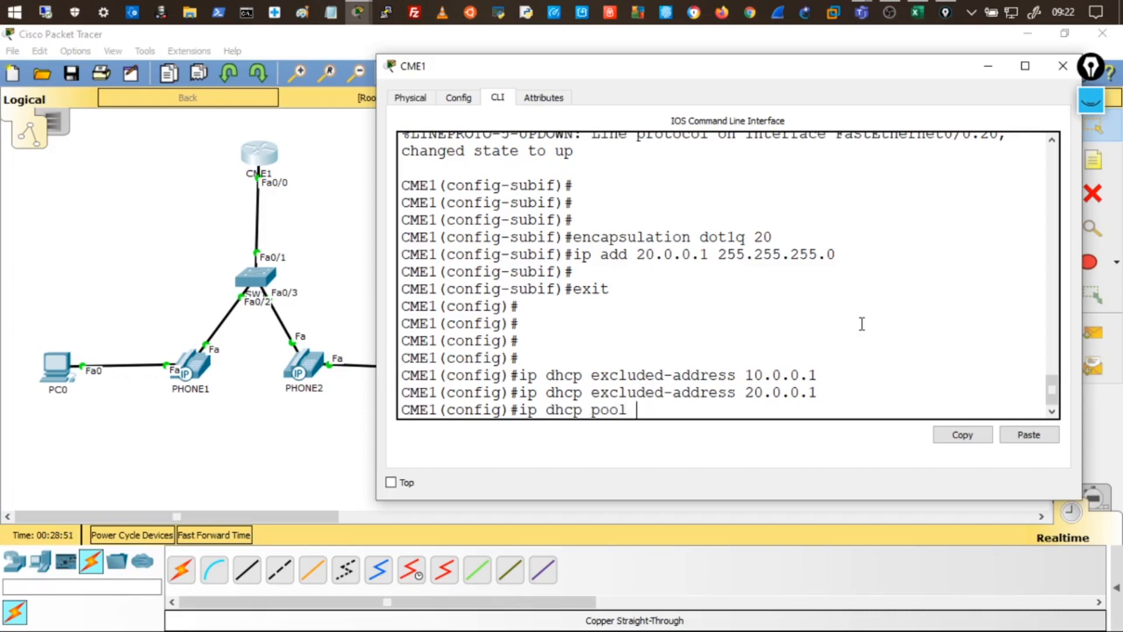
type(" DATA")
key("Return")
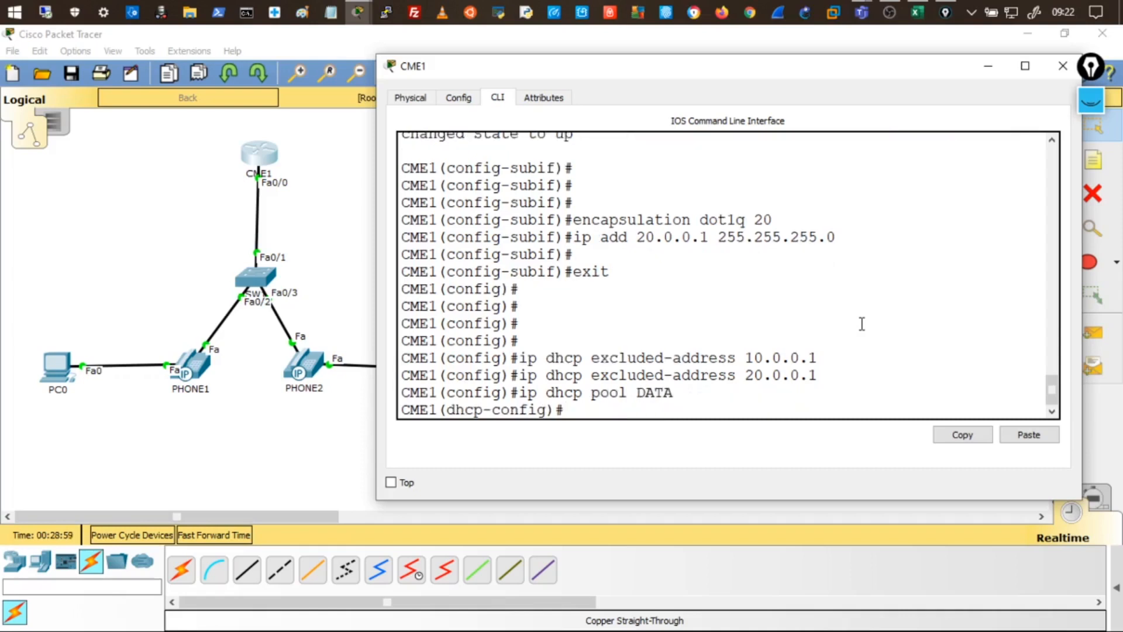
type("network")
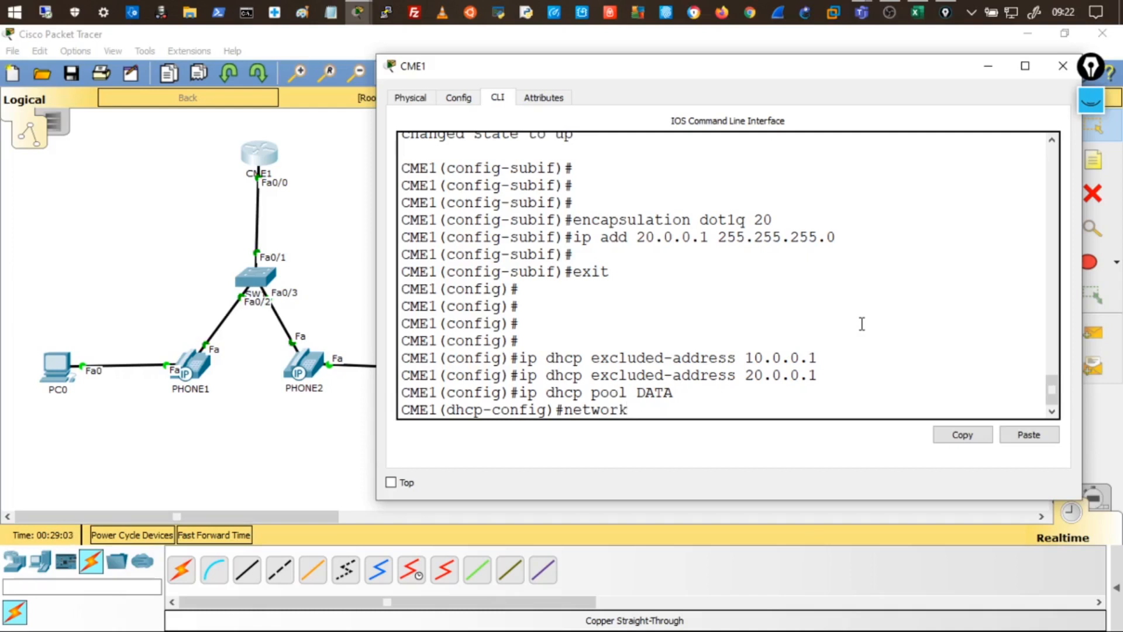
type(" 10.0.0.0 255.255")
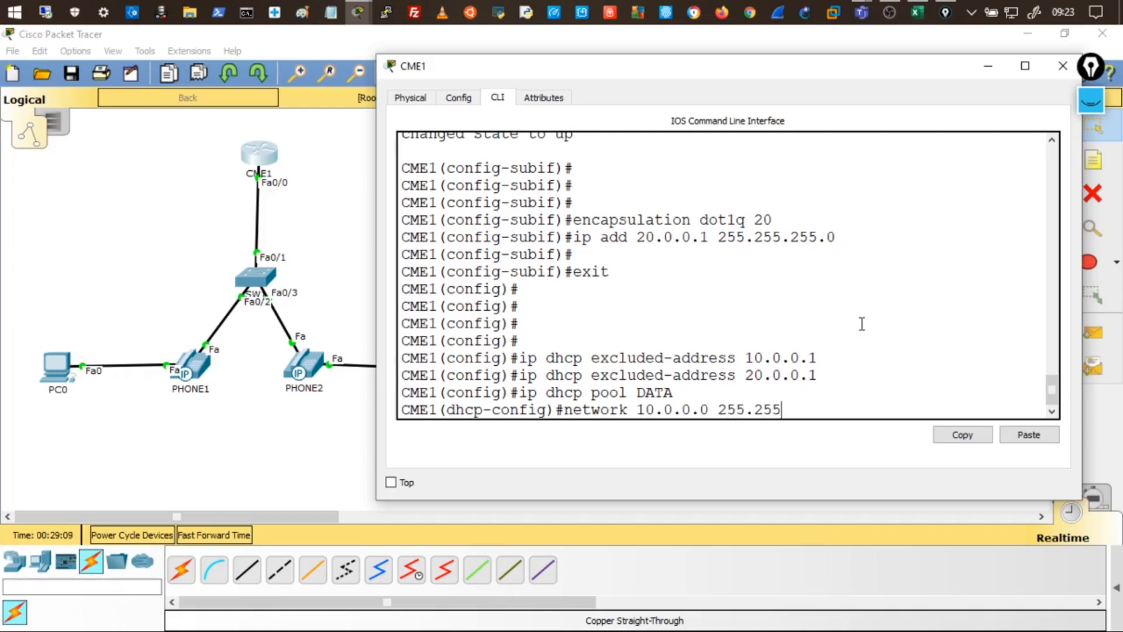
type(".255.0")
left_click_drag(642, 410, 834, 415)
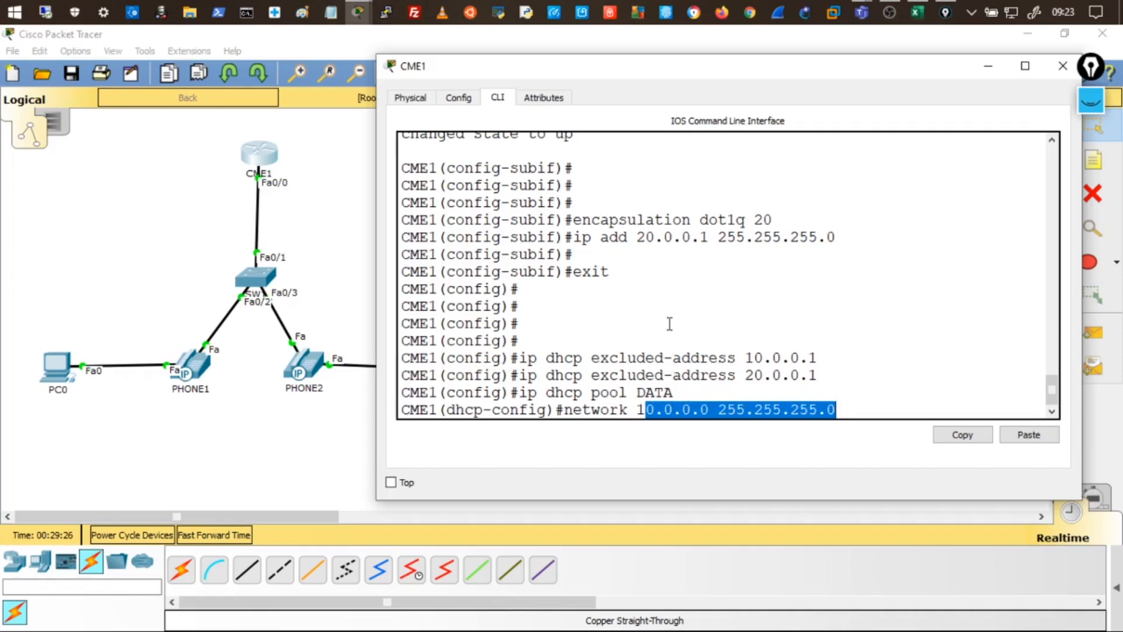
left_click_drag(637, 410, 680, 410)
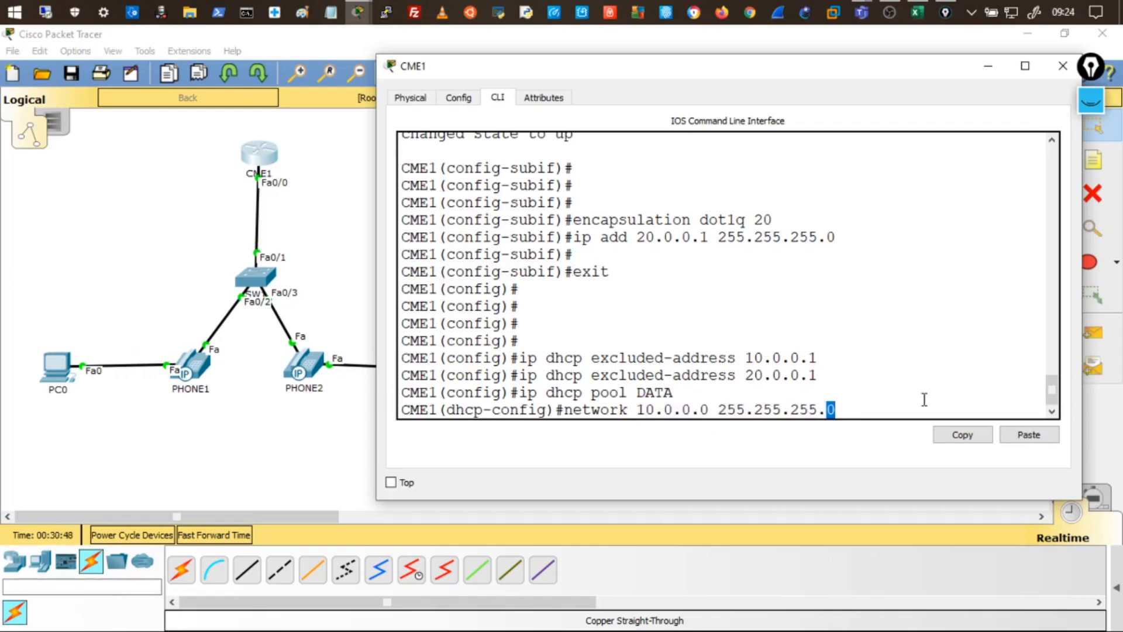
key("Return")
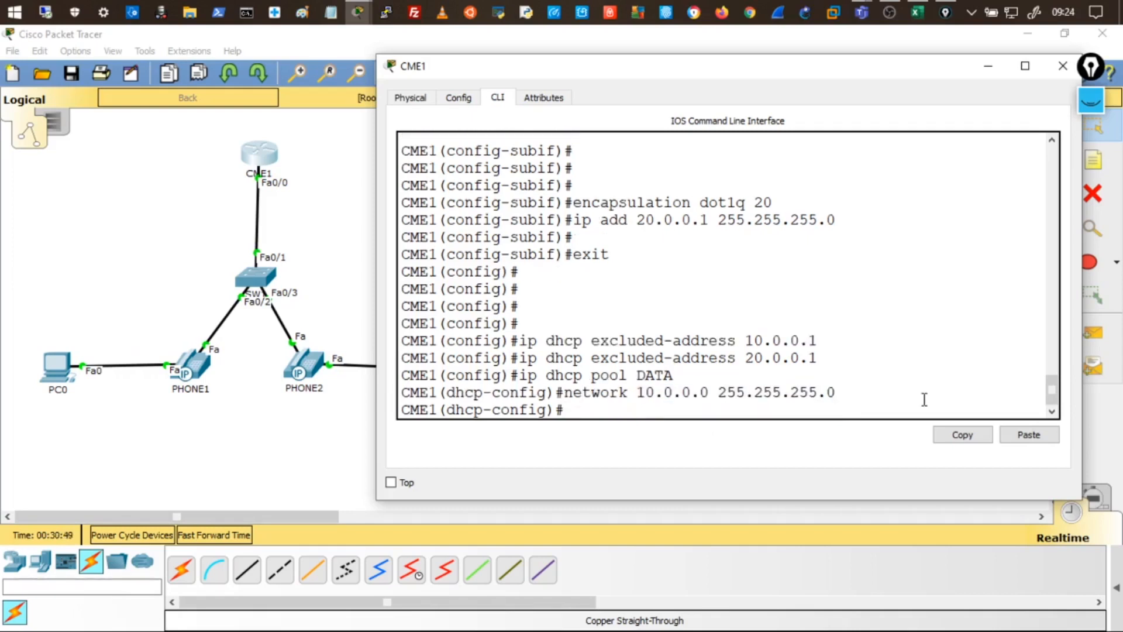
- Set the default router of the DATA DHCP pool to 10.0.0.1
type("default-router")
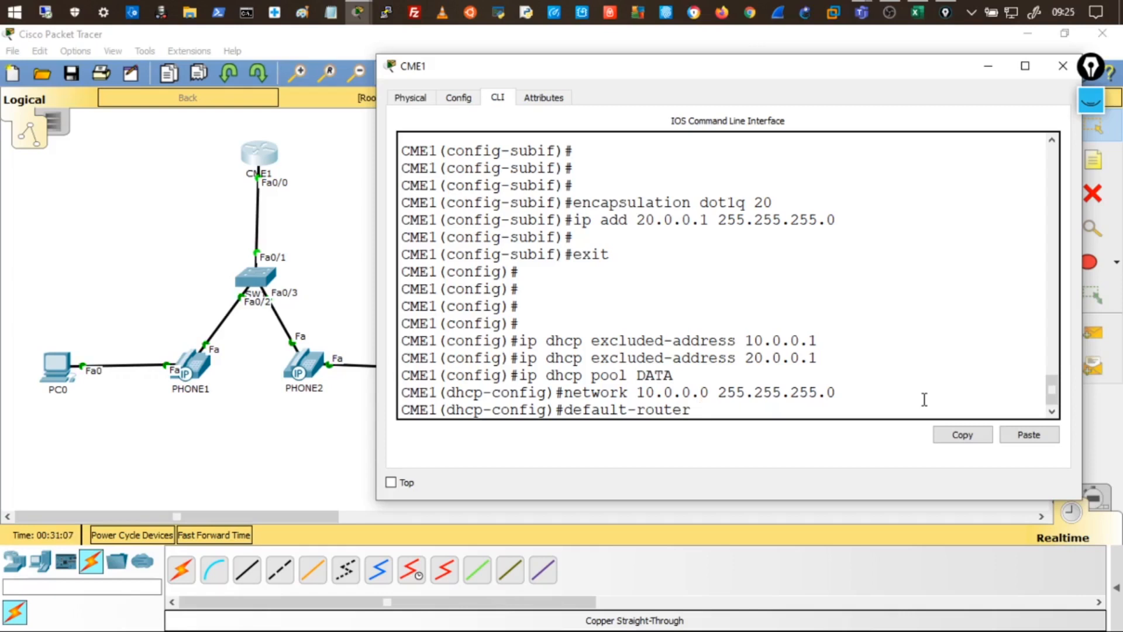
type("10.0.0.1")
key("Return")
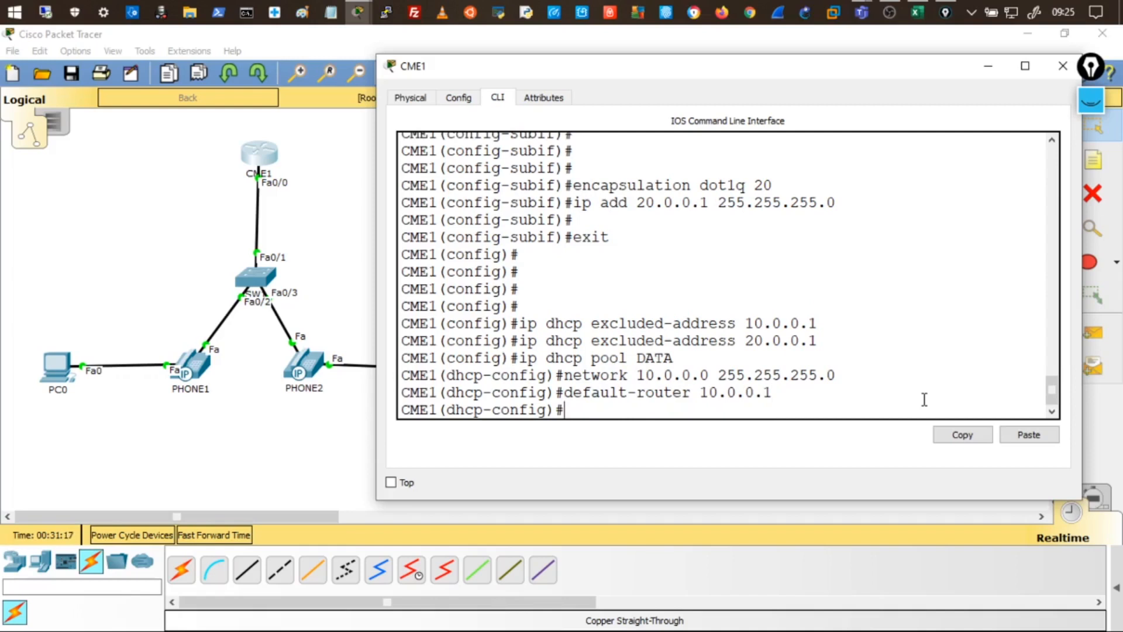
- Create a DHCP pool named VOICE on CME1 and look back over the DHCP commands entered so far
type("ip dhcp pool VOICE")
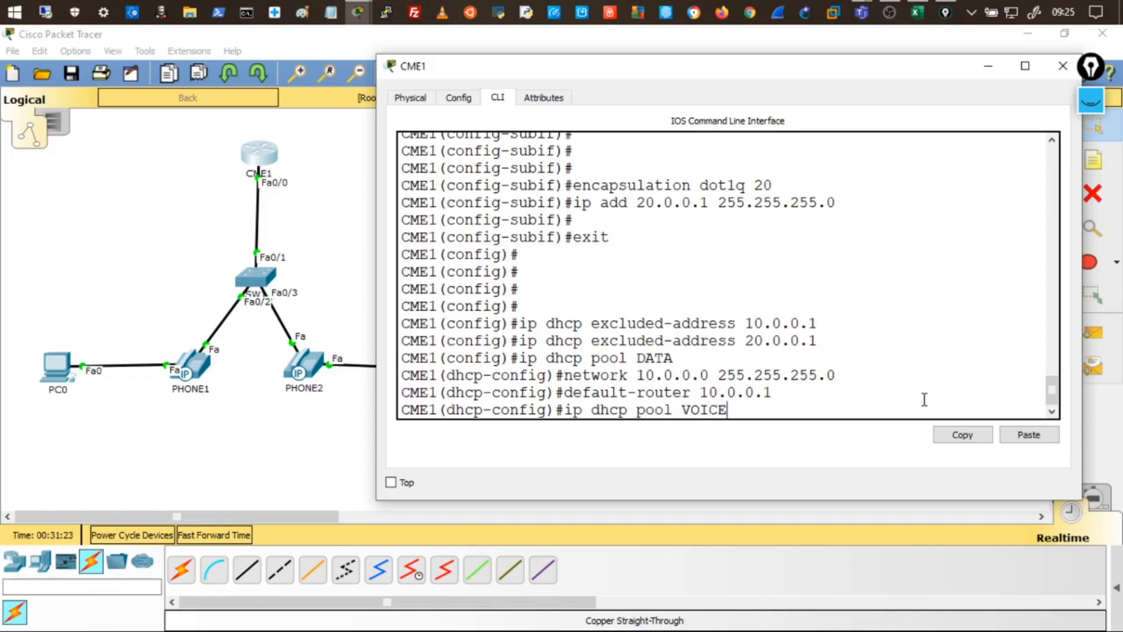
key("Return")
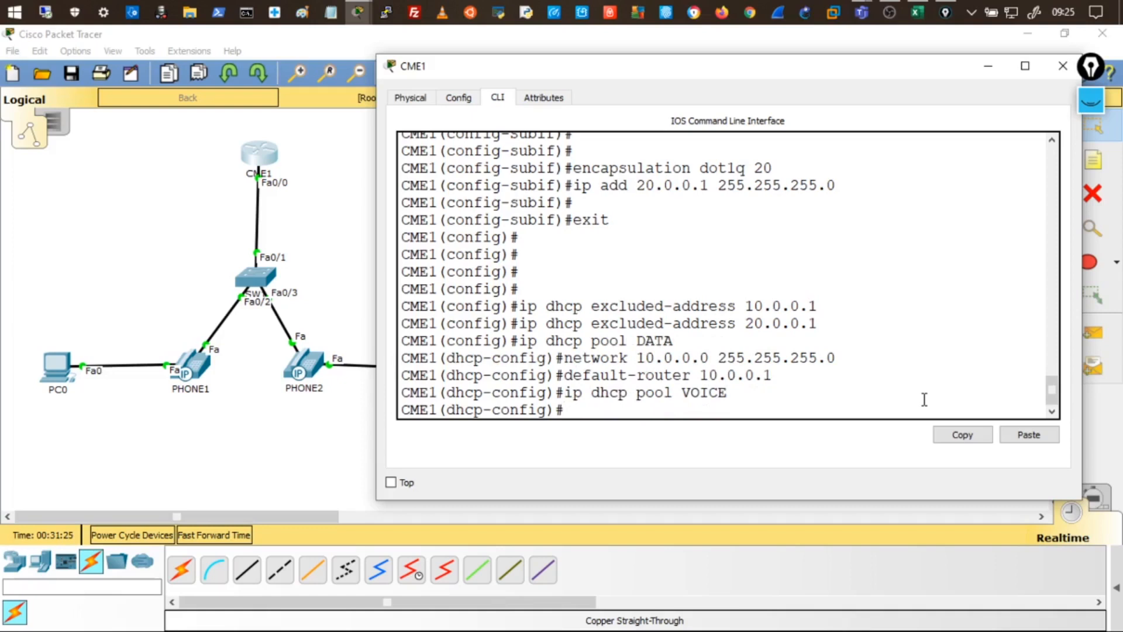
triple_click(718, 391)
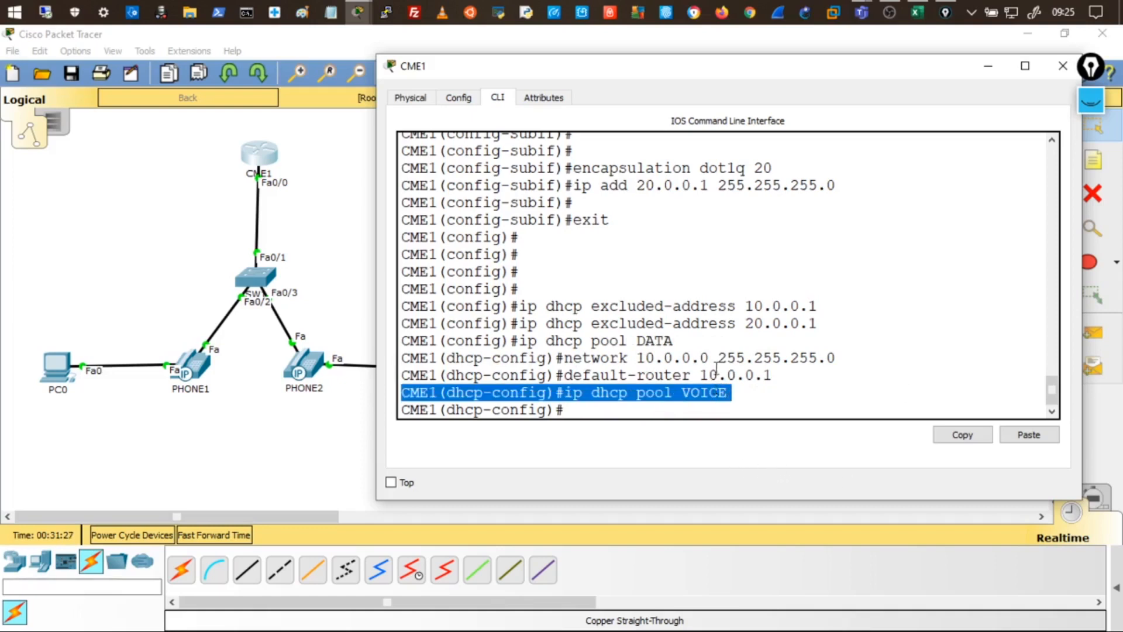
left_click(718, 378)
scroll(758, 294, "up", 1)
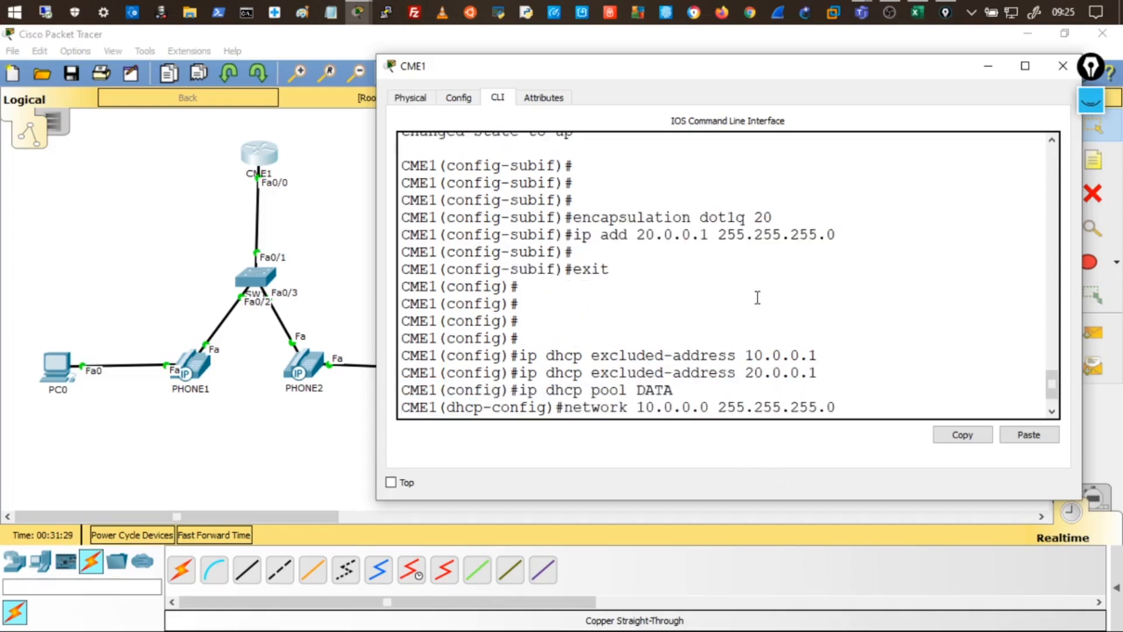
scroll(748, 263, "down", 1)
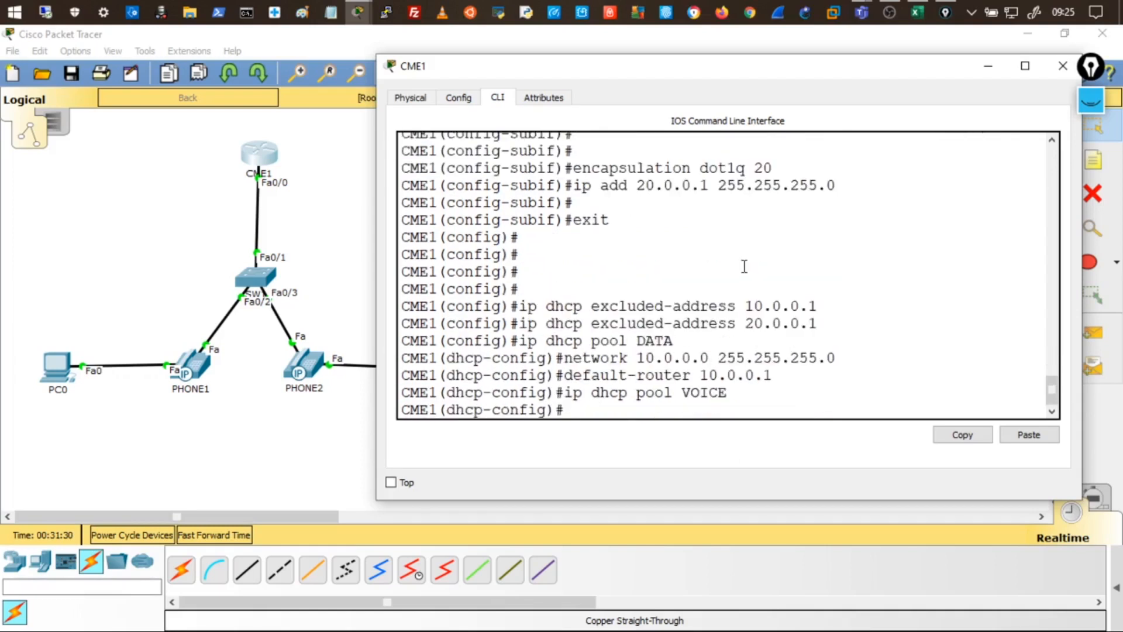
double_click(655, 337)
left_click(600, 411)
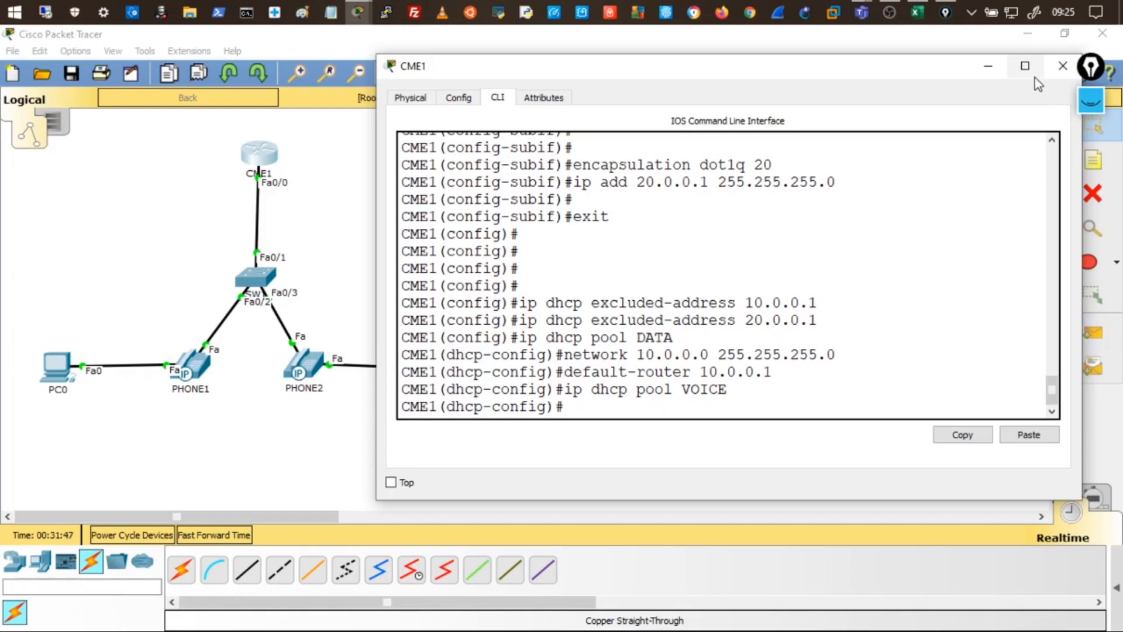
left_click(1090, 100)
mouse_move(1104, 303)
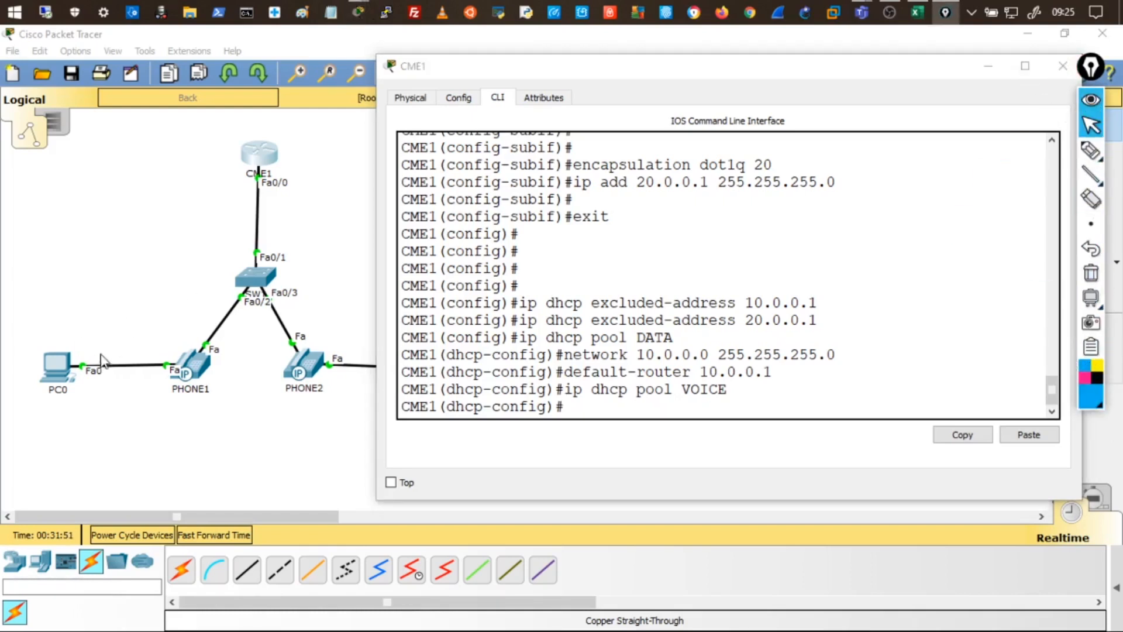
mouse_move(1075, 150)
left_click(1014, 151)
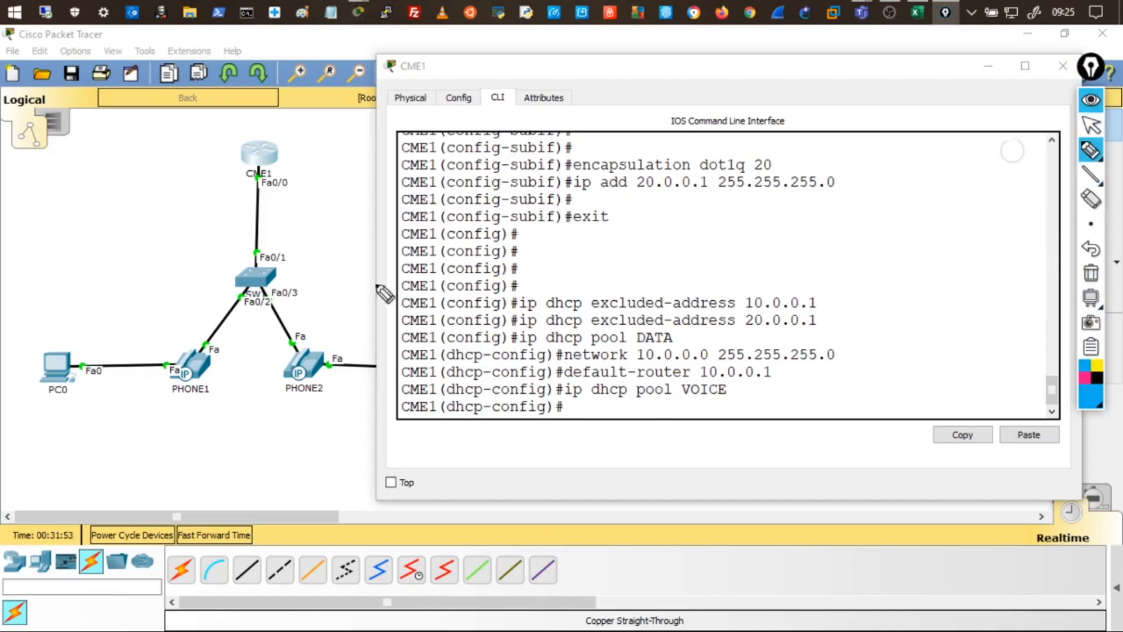
mouse_move(75, 340)
left_mouse_down()
mouse_move(35, 345)
mouse_move(75, 398)
mouse_move(98, 354)
left_mouse_up()
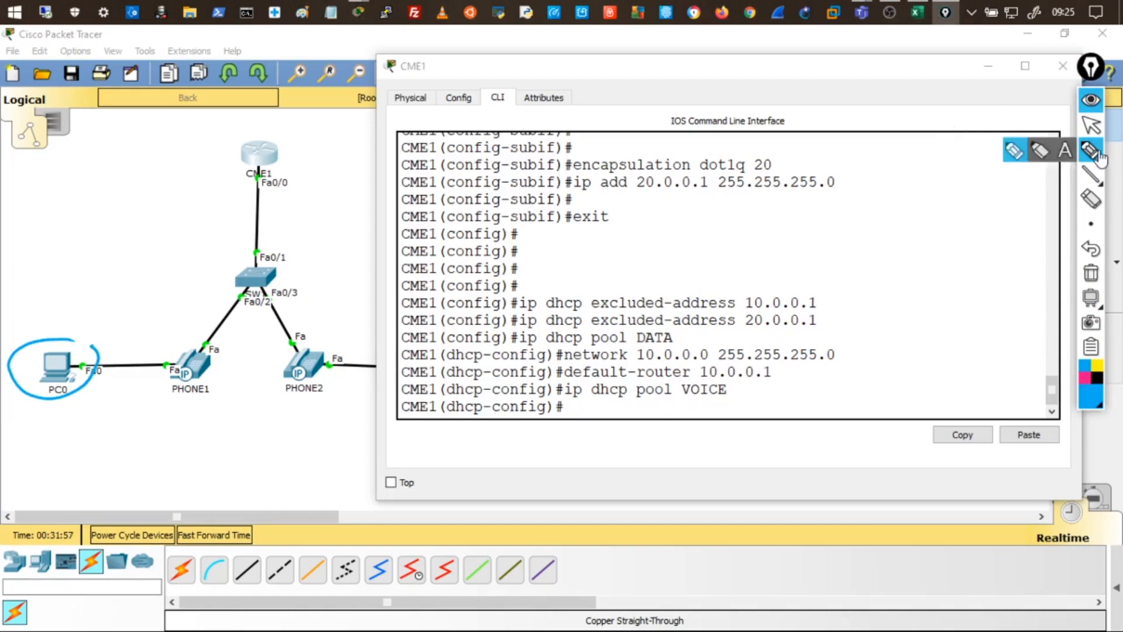
left_click(1091, 272)
left_click(1091, 125)
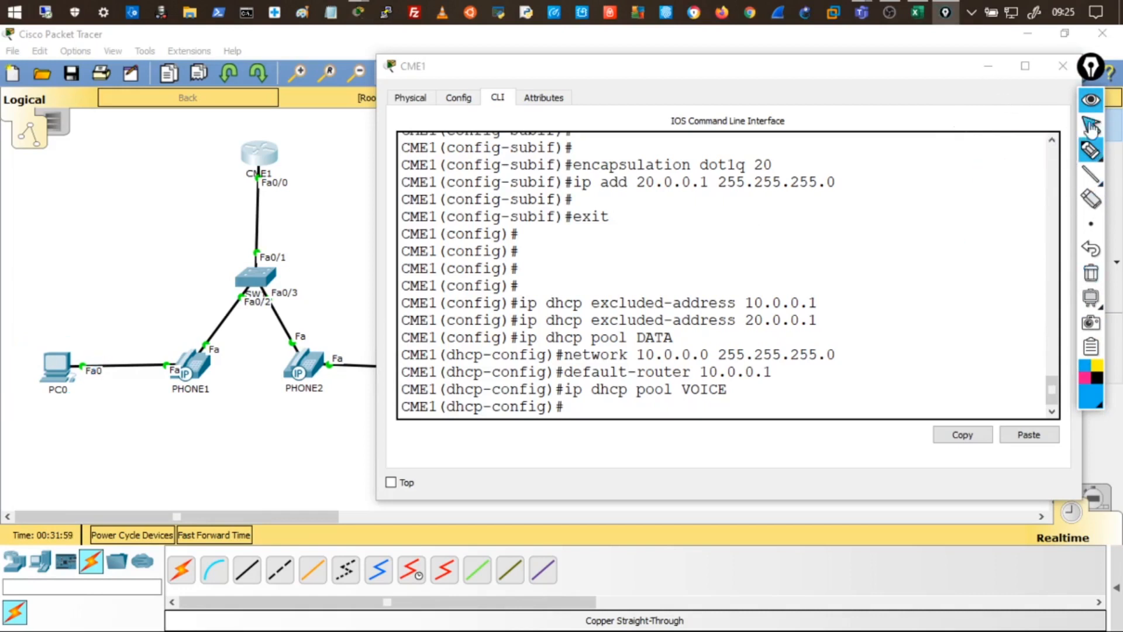
- Minimize the CME1 window and circle PC0 and PC1 on the topology with the blue annotation pen
left_click(988, 65)
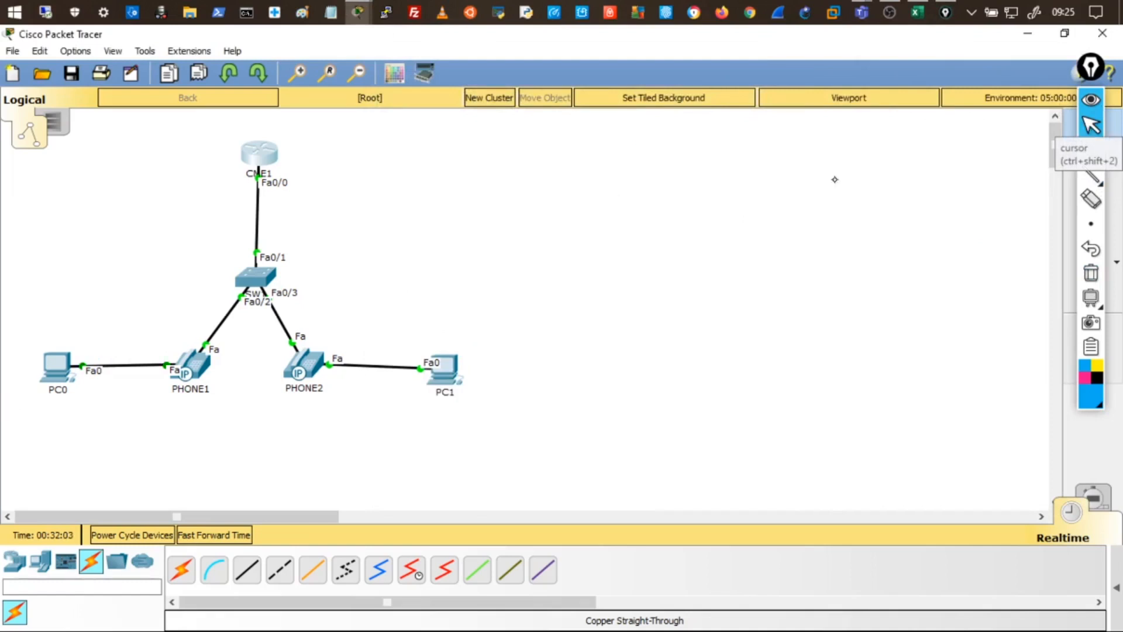
left_click(1096, 402)
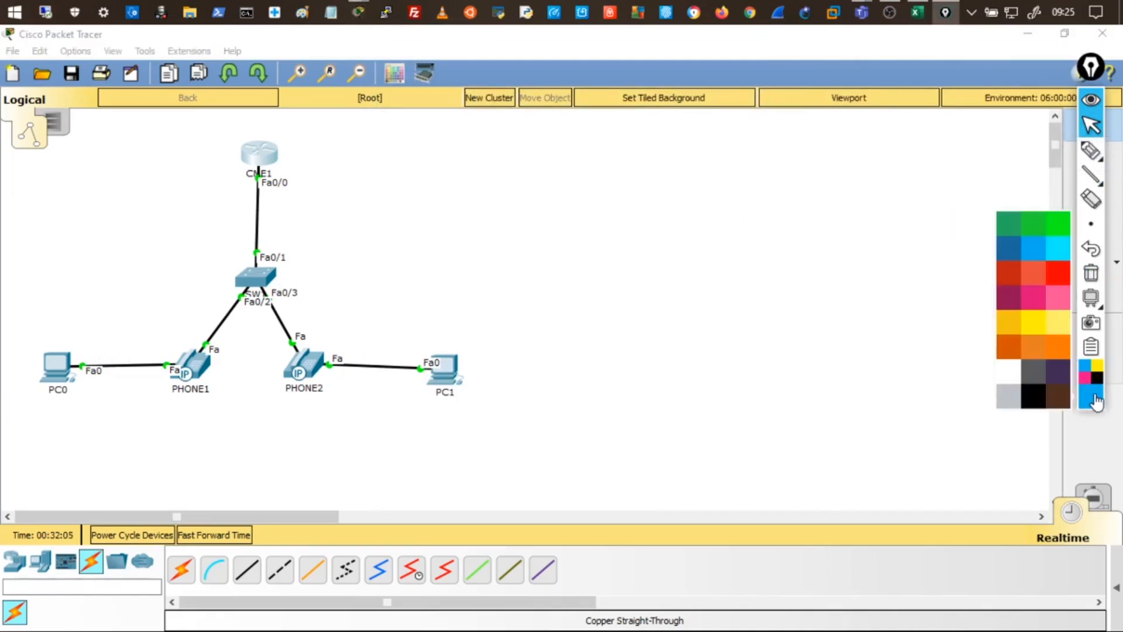
left_click(1097, 403)
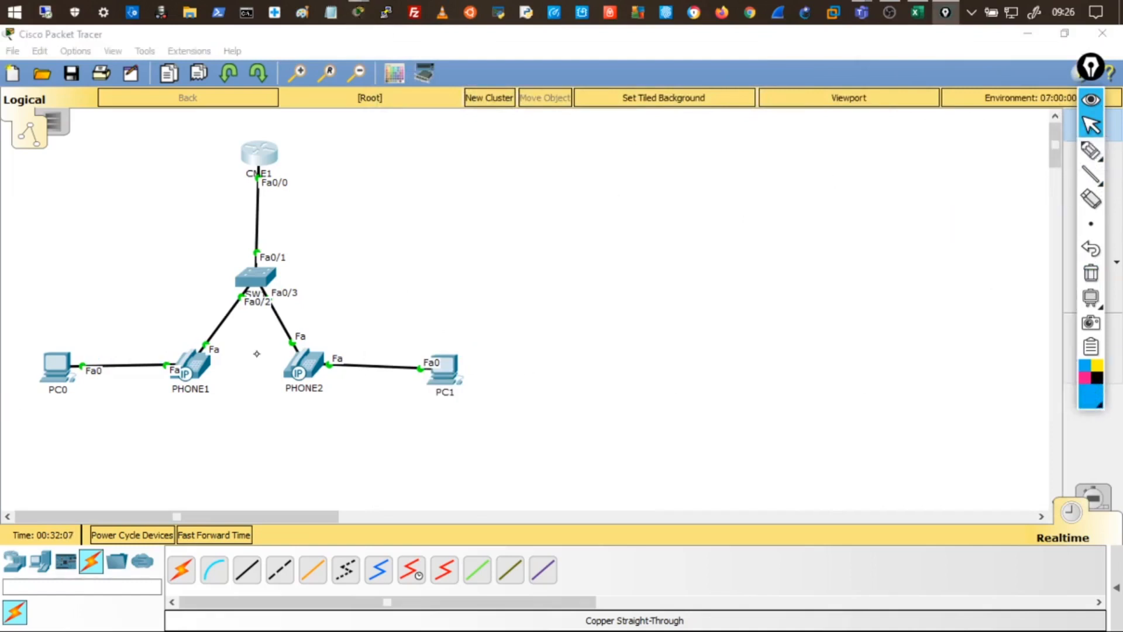
left_click(1090, 150)
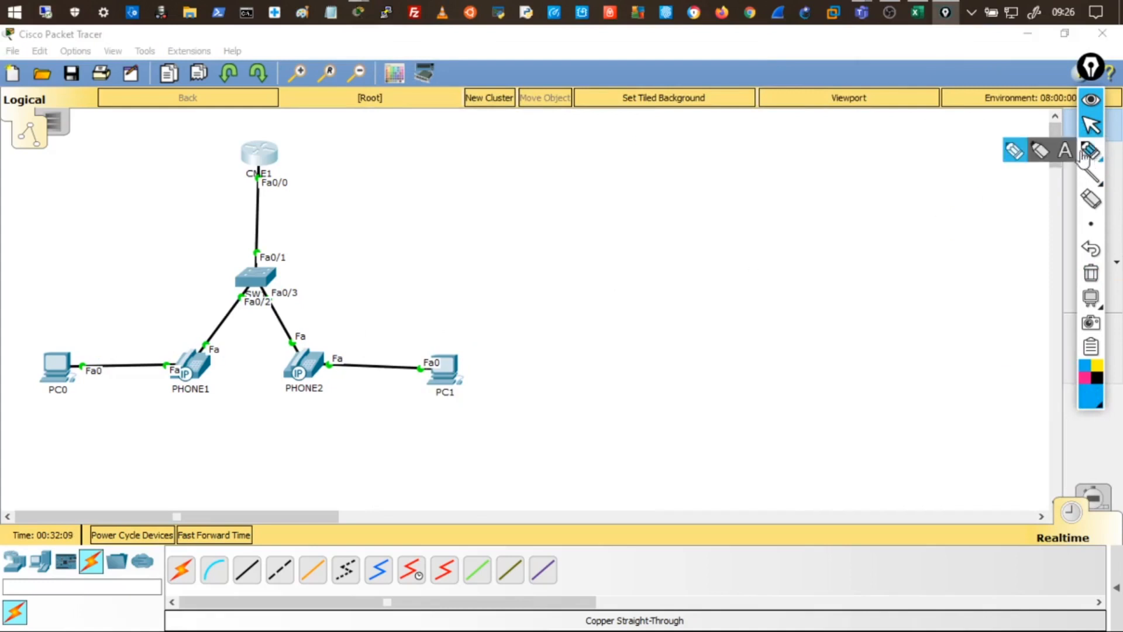
left_click(1035, 153)
left_click_drag(95, 347, 92, 338)
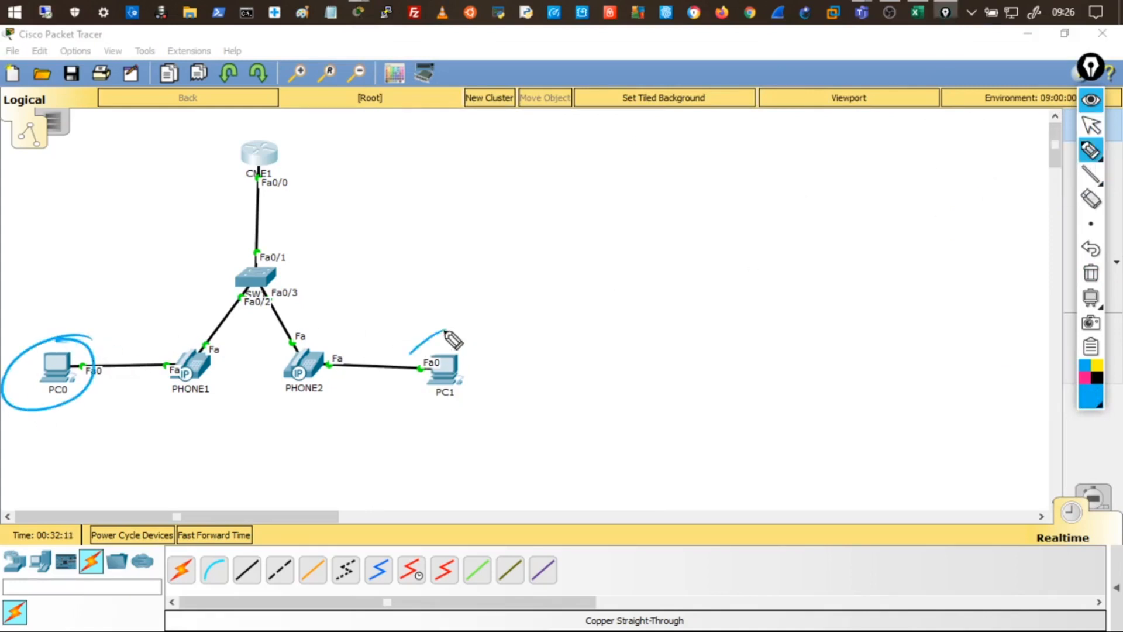
left_click_drag(447, 332, 417, 338)
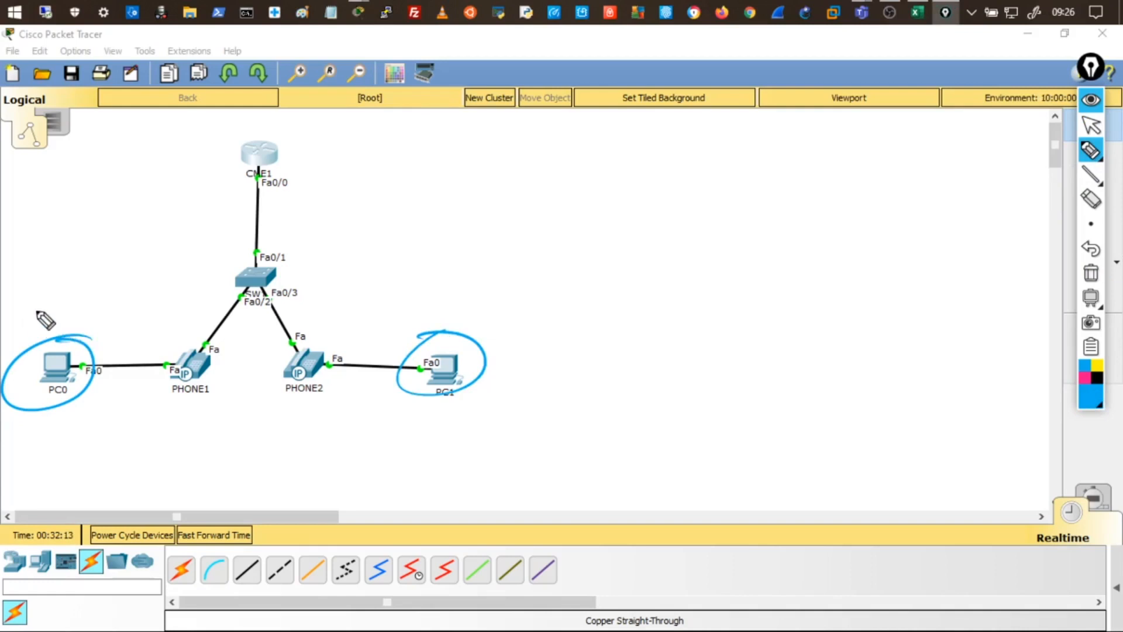
- Handwrite the label VLAN10 above both PC0 and PC1 with the annotation pen
mouse_move(20, 311)
left_mouse_down()
mouse_move(71, 323)
mouse_move(86, 310)
mouse_move(99, 321)
left_mouse_up()
left_click_drag(113, 308, 110, 310)
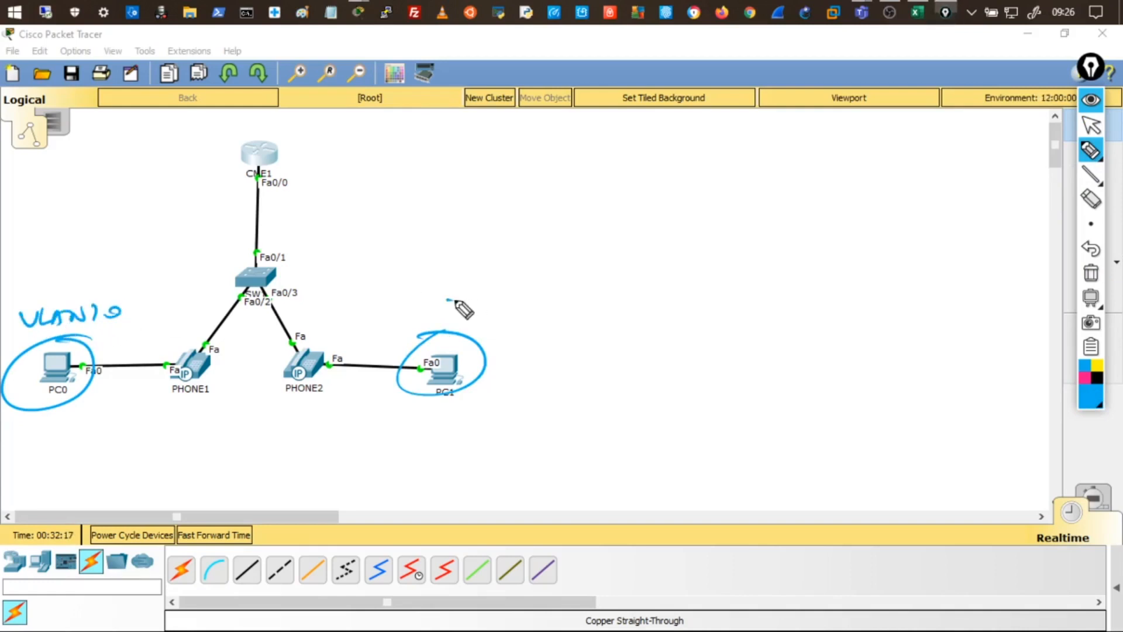
left_click_drag(447, 300, 468, 296)
mouse_move(476, 296)
left_mouse_down()
mouse_move(491, 306)
mouse_move(506, 297)
left_mouse_up()
mouse_move(509, 307)
left_mouse_down()
mouse_move(524, 296)
mouse_move(543, 310)
mouse_move(575, 297)
left_mouse_up()
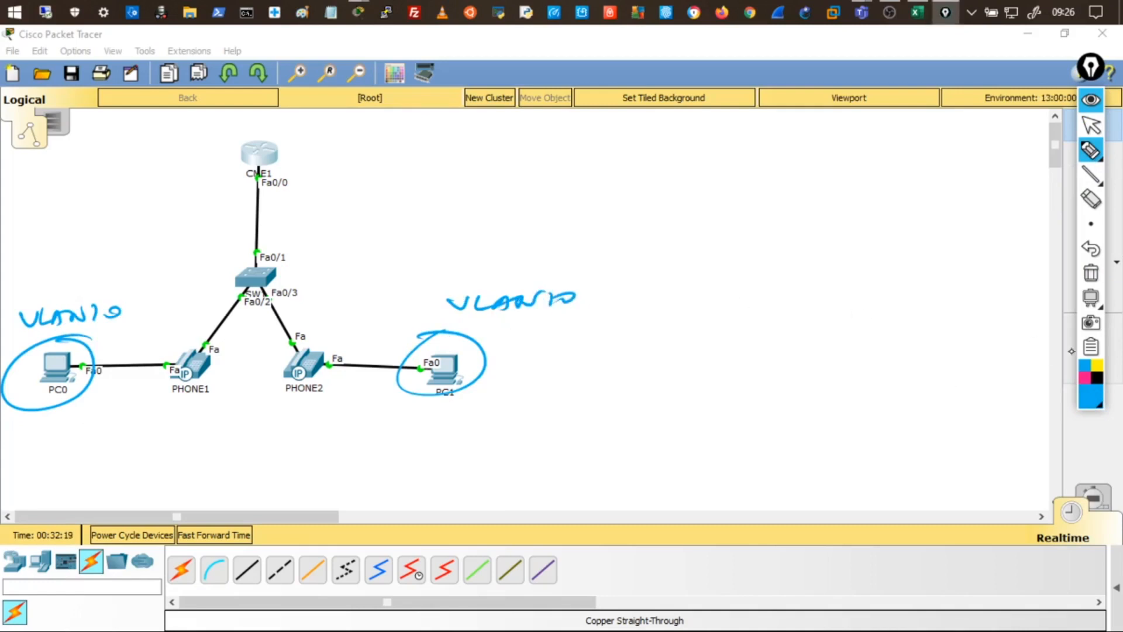
- Circle PHONE1 and PHONE2 in pink on the topology and label each of them VLAN20
left_click(1085, 378)
left_click_drag(193, 334, 211, 339)
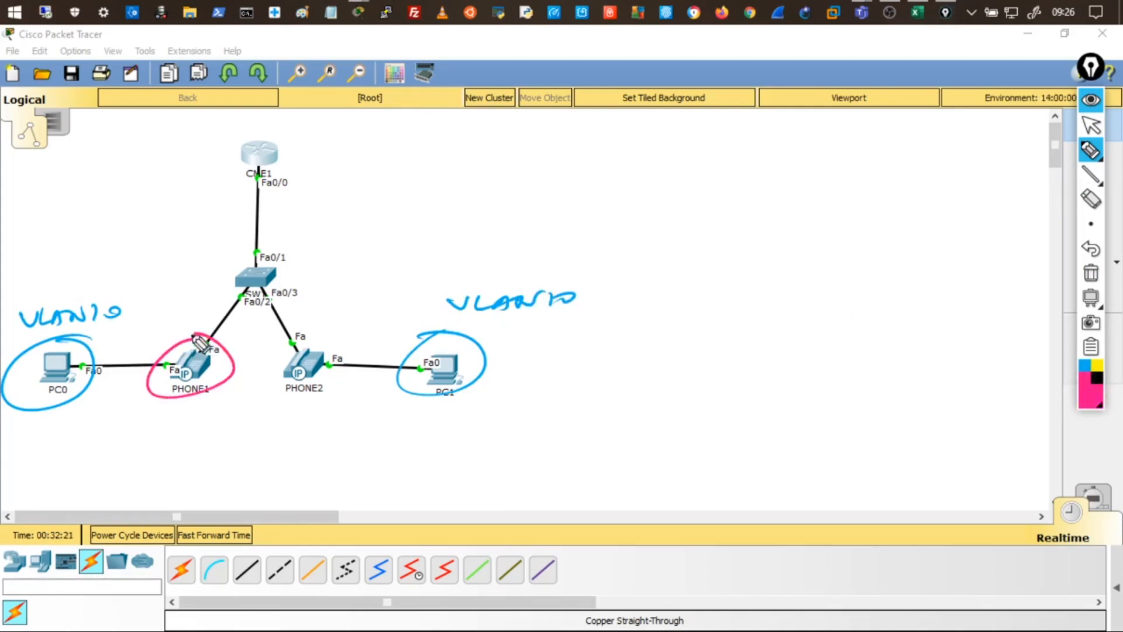
mouse_move(295, 344)
left_mouse_down()
mouse_move(344, 340)
mouse_move(301, 338)
left_mouse_up()
left_click_drag(165, 420, 255, 437)
mouse_move(260, 423)
left_mouse_down()
mouse_move(304, 400)
mouse_move(371, 398)
left_mouse_up()
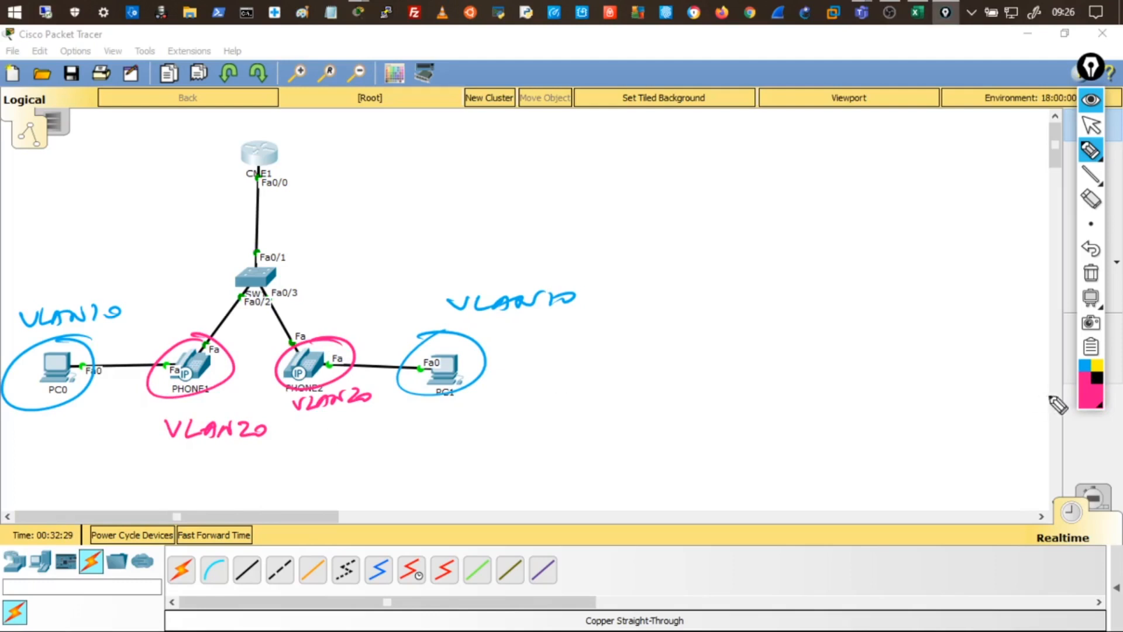
- Annotate router CME1's subinterfaces by hand, writing F0/0.20 in pink and F0/0.10 in blue
mouse_move(272, 166)
left_mouse_down()
mouse_move(272, 177)
mouse_move(284, 162)
mouse_move(357, 157)
left_mouse_up()
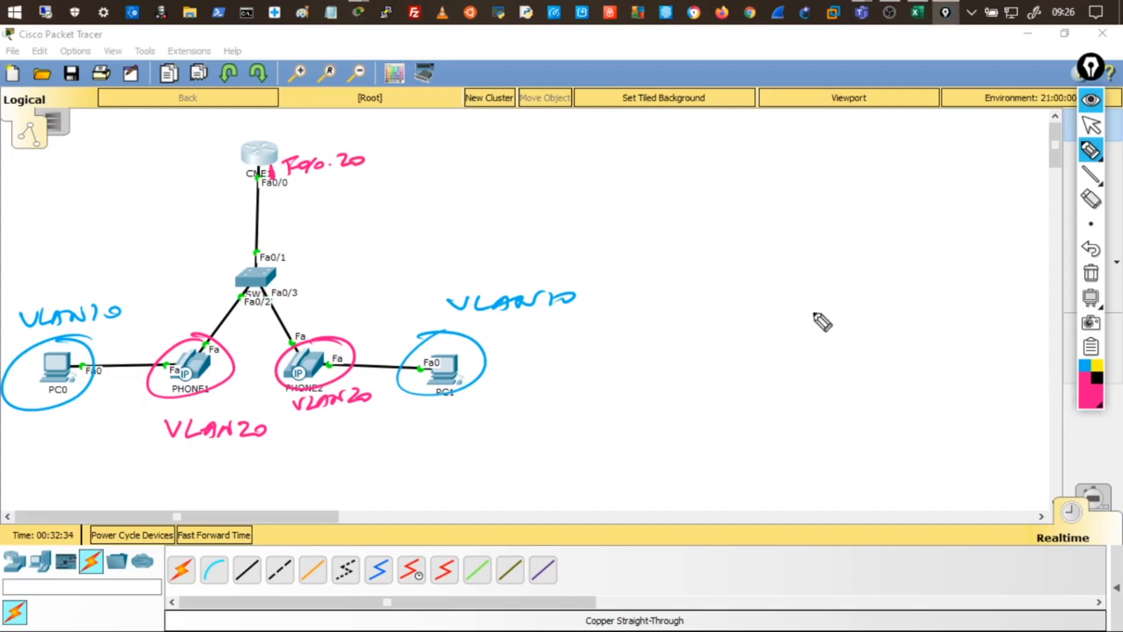
left_click(1083, 365)
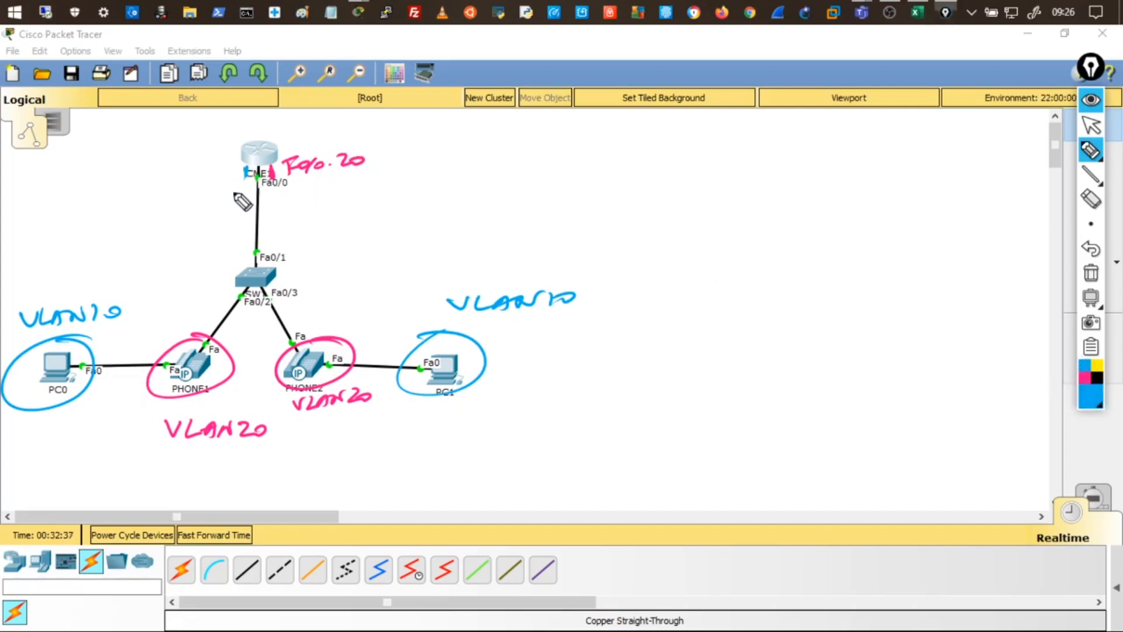
mouse_move(167, 186)
left_mouse_down()
mouse_move(199, 172)
mouse_move(241, 182)
left_mouse_up()
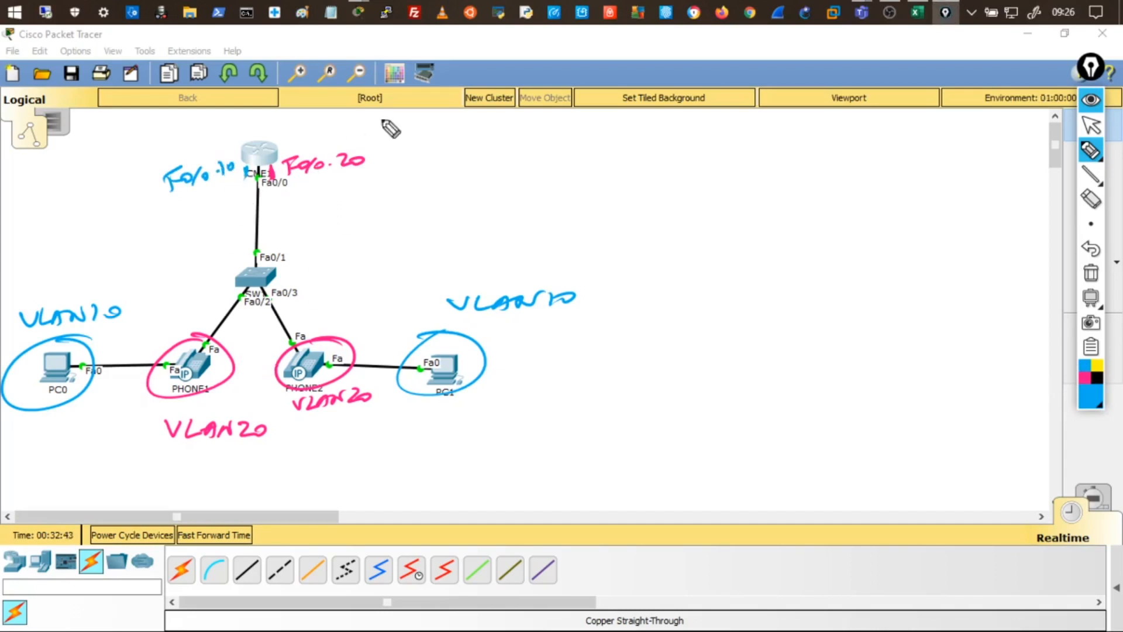
- Write an underlined DHCP note with an arrow to the router, listing 10.0.0.0/24 in blue and 20.0.0.0/24 in pink
mouse_move(383, 117)
left_mouse_down()
mouse_move(458, 118)
mouse_move(445, 132)
left_mouse_up()
mouse_move(320, 123)
left_mouse_down()
mouse_move(262, 136)
mouse_move(278, 143)
left_mouse_up()
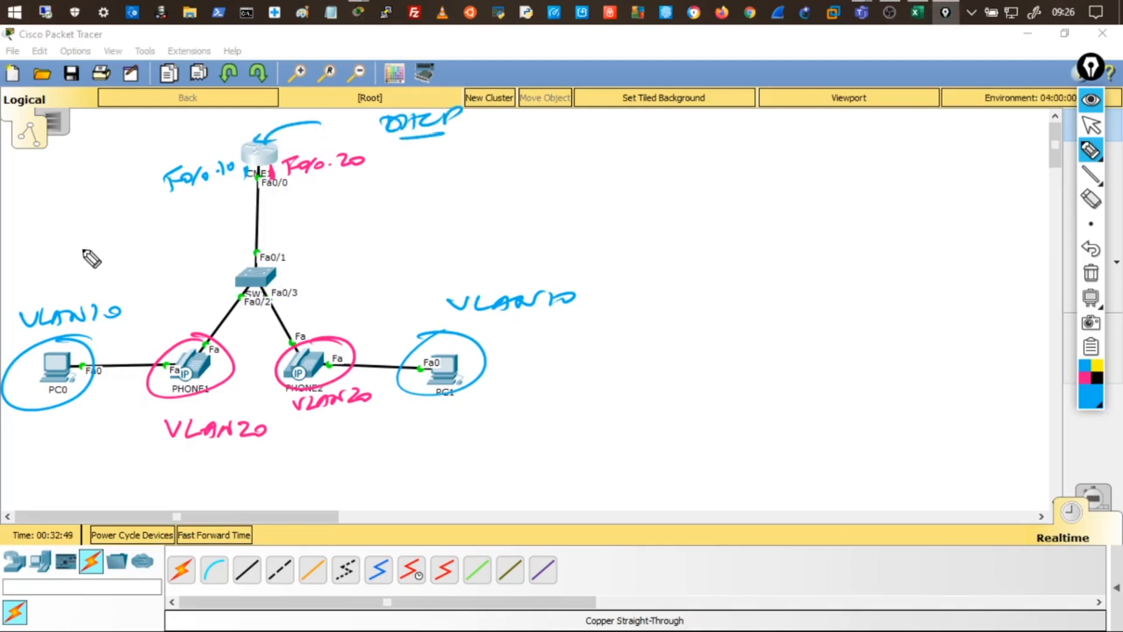
mouse_move(437, 139)
left_mouse_down()
mouse_move(460, 158)
mouse_move(612, 144)
mouse_move(638, 156)
left_mouse_up()
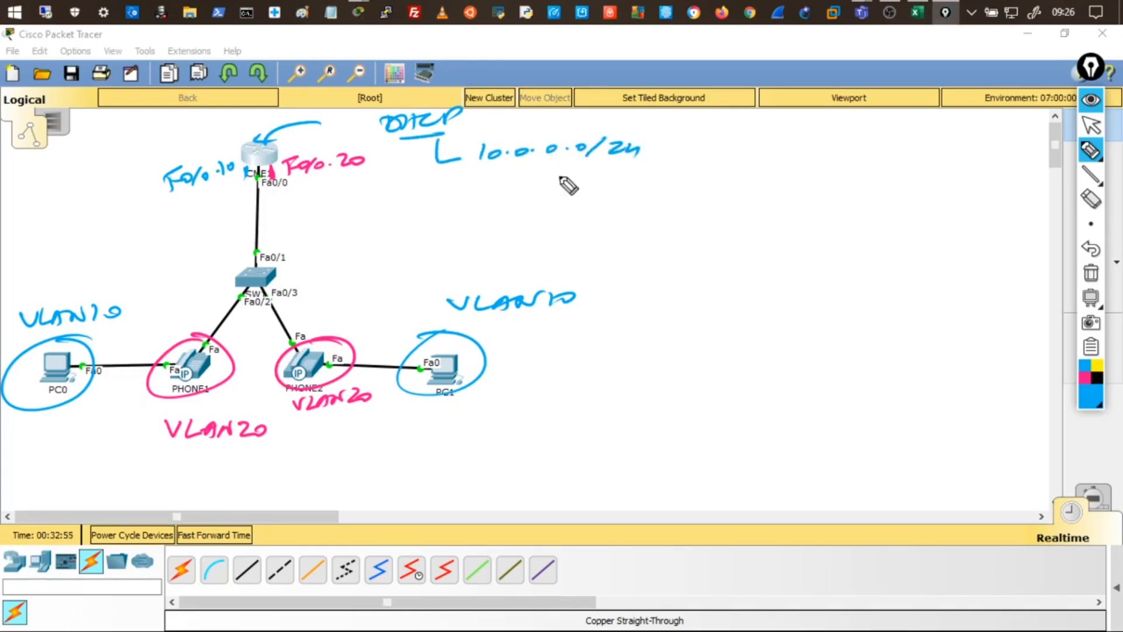
left_click(1082, 375)
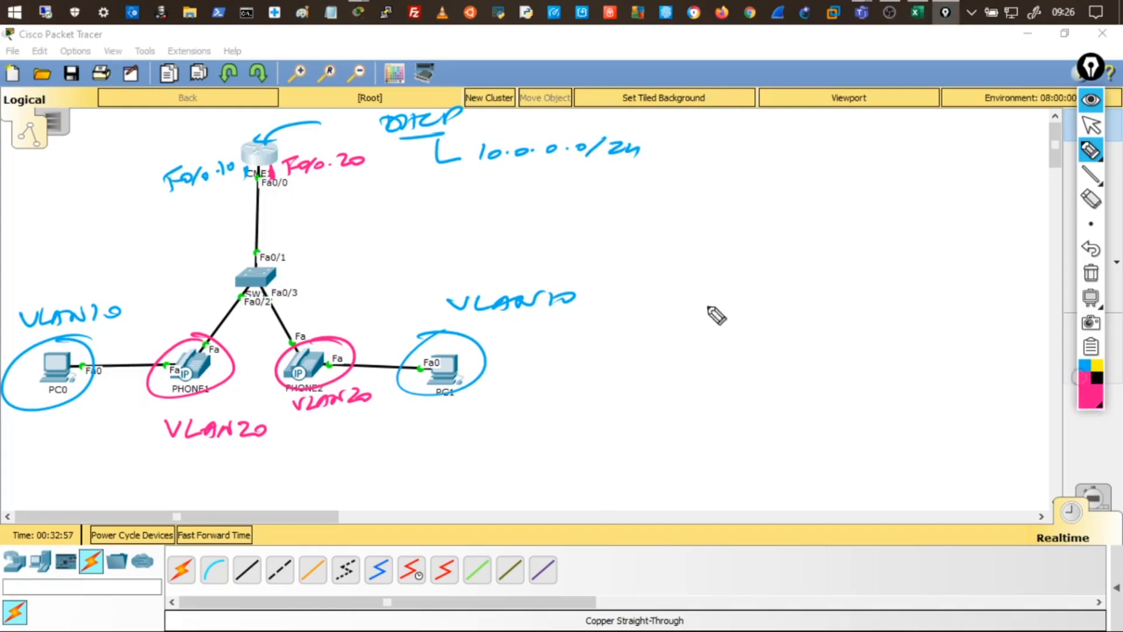
mouse_move(439, 168)
left_mouse_down()
mouse_move(457, 195)
mouse_move(644, 198)
left_mouse_up()
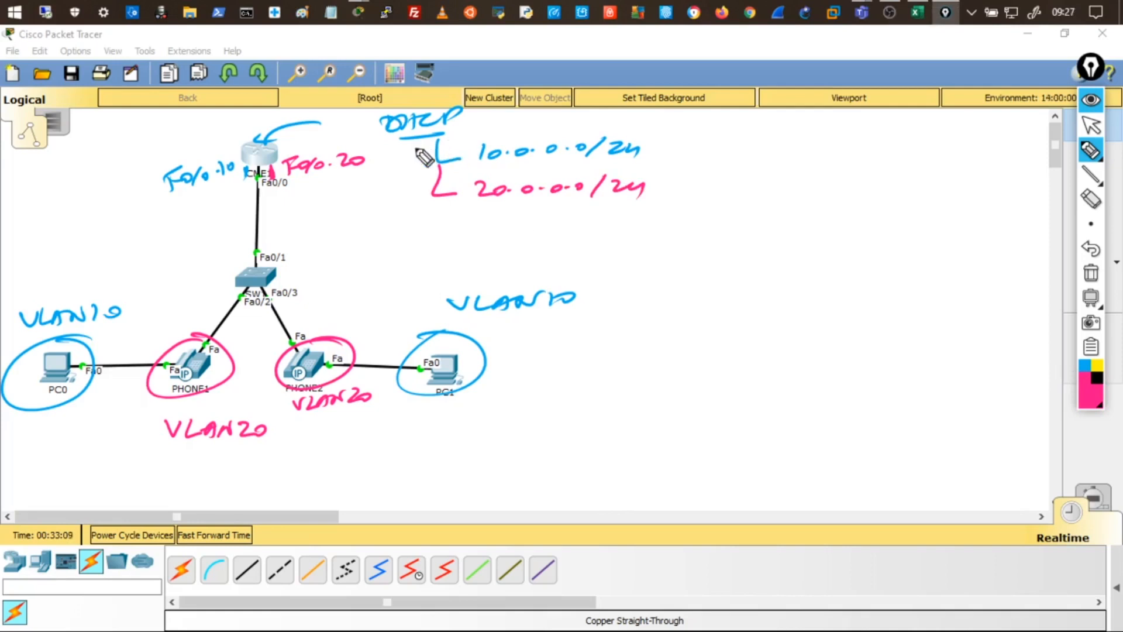
- Draw blue paths from PC0 and PC1 up to the router, underline PC0's VLAN10 label and circle 10.0.0.0/24
left_click(1084, 365)
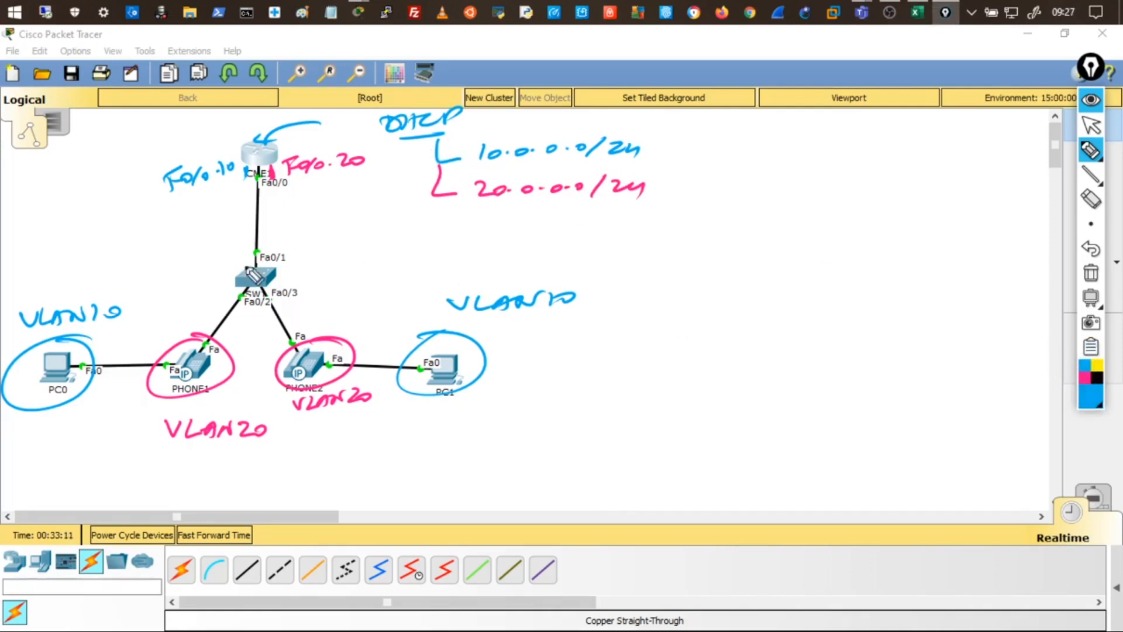
mouse_move(97, 349)
left_mouse_down()
mouse_move(184, 330)
mouse_move(227, 253)
mouse_move(234, 202)
mouse_move(252, 209)
left_mouse_up()
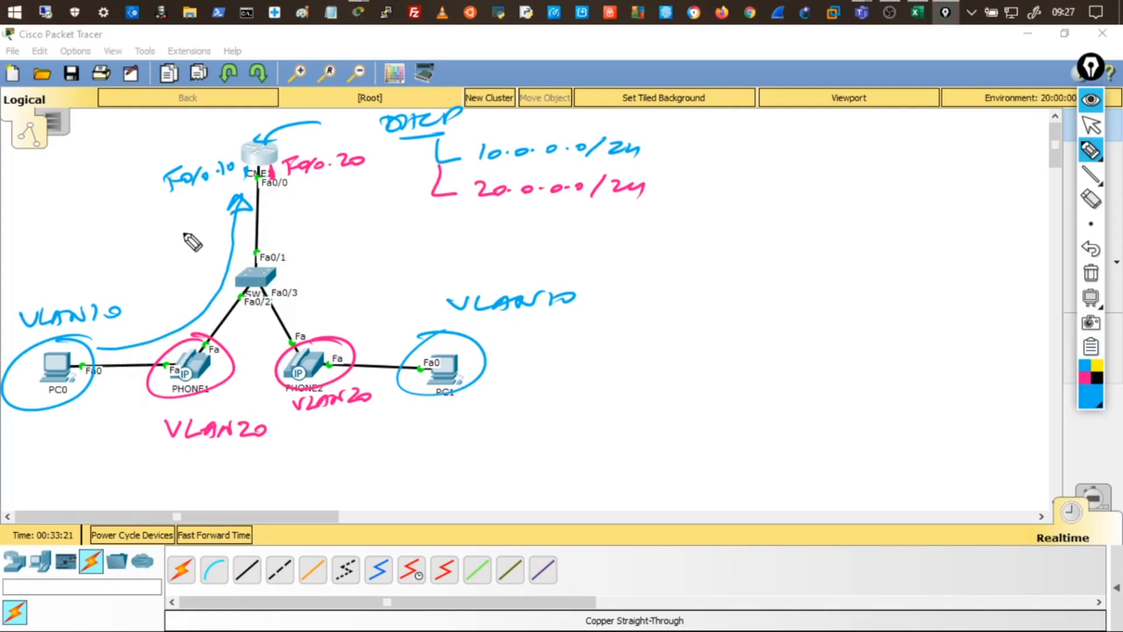
left_click_drag(30, 334, 69, 329)
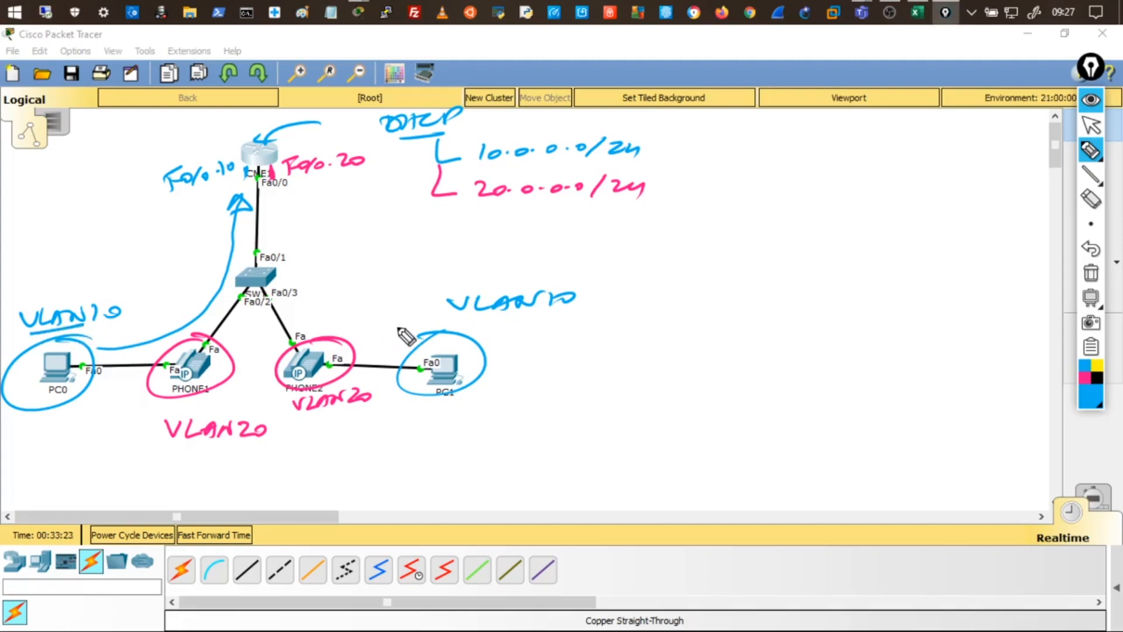
mouse_move(421, 322)
left_mouse_down()
mouse_move(359, 331)
mouse_move(309, 300)
mouse_move(263, 206)
mouse_move(244, 194)
left_mouse_up()
mouse_move(510, 140)
left_mouse_down()
mouse_move(456, 163)
mouse_move(649, 169)
mouse_move(621, 131)
left_mouse_up()
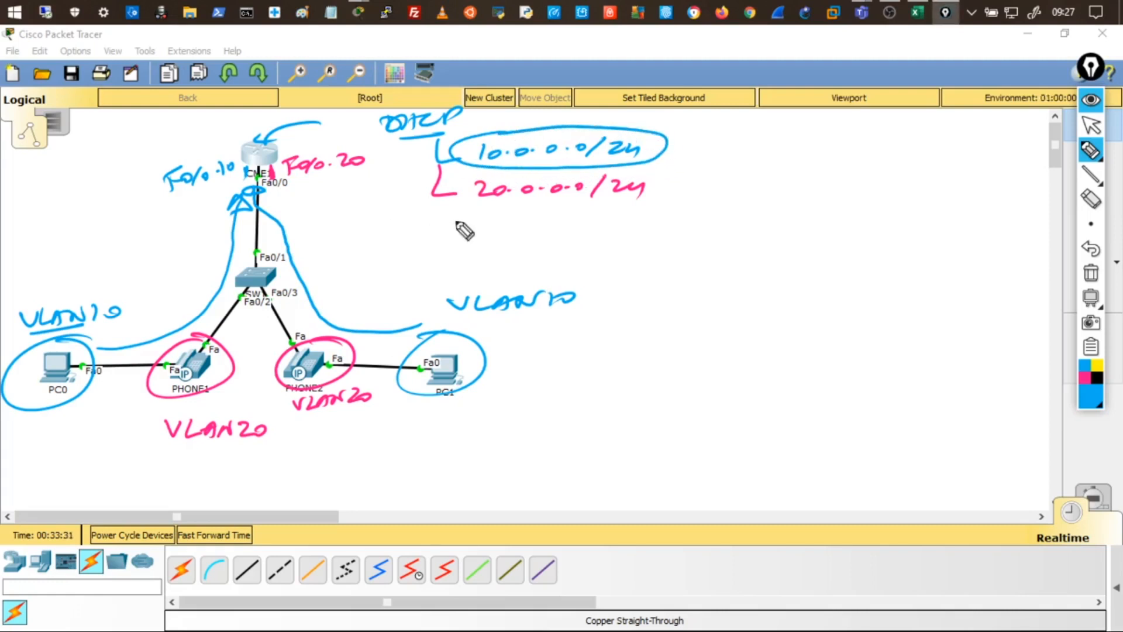
- Draw pink paths from both phones to the router and circle the F0/0.20 and 20.0.0.0/24 notes
left_click(1096, 378)
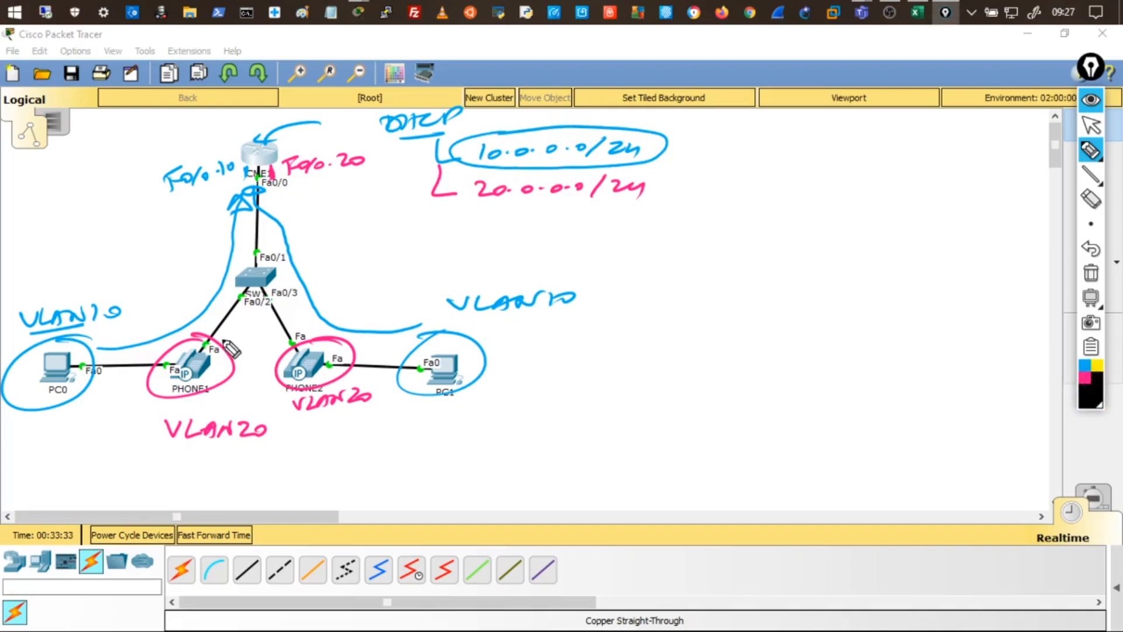
left_click_drag(218, 340, 242, 325)
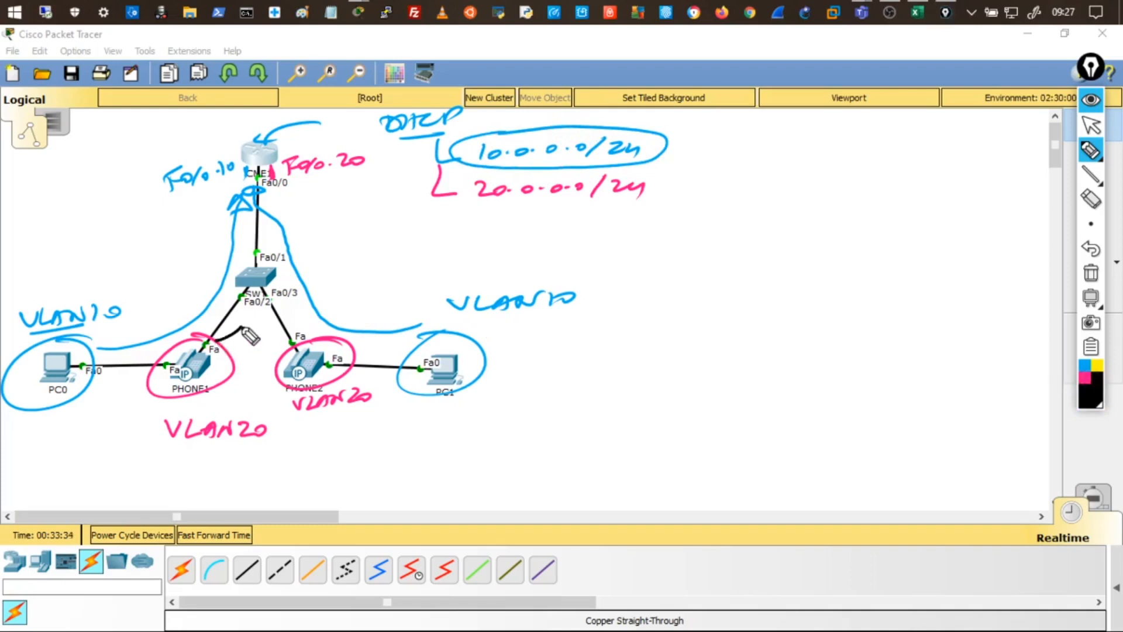
left_click(1085, 377)
mouse_move(215, 338)
left_mouse_down()
mouse_move(243, 322)
mouse_move(261, 256)
mouse_move(250, 230)
mouse_move(266, 227)
left_mouse_up()
mouse_move(300, 338)
left_mouse_down()
mouse_move(279, 292)
mouse_move(274, 193)
left_mouse_up()
mouse_move(355, 150)
left_mouse_down()
mouse_move(275, 176)
mouse_move(363, 157)
left_mouse_up()
mouse_move(514, 199)
left_mouse_down()
mouse_move(468, 193)
mouse_move(620, 216)
mouse_move(454, 201)
left_mouse_up()
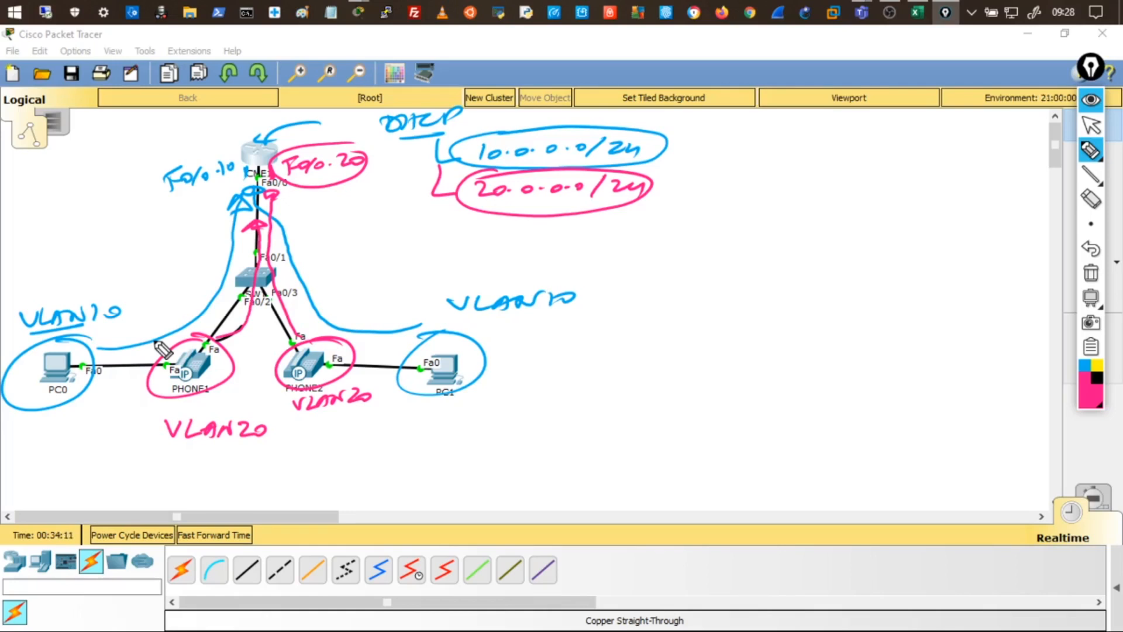
- Hide the drawn annotations so that the plain topology is shown
left_click(1090, 110)
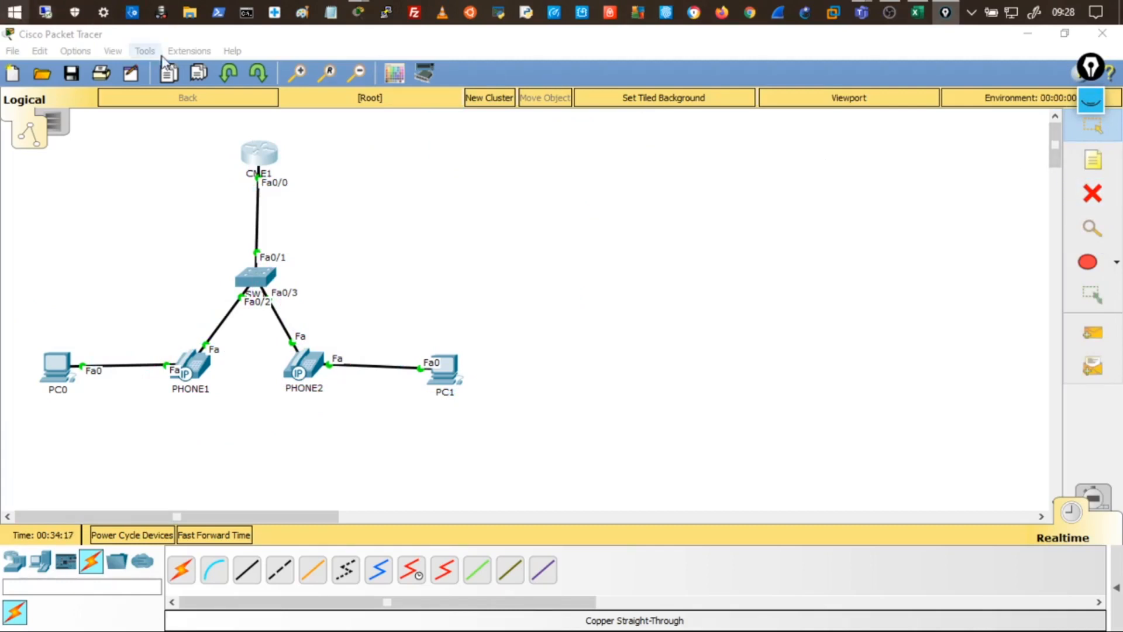
left_click(304, 14)
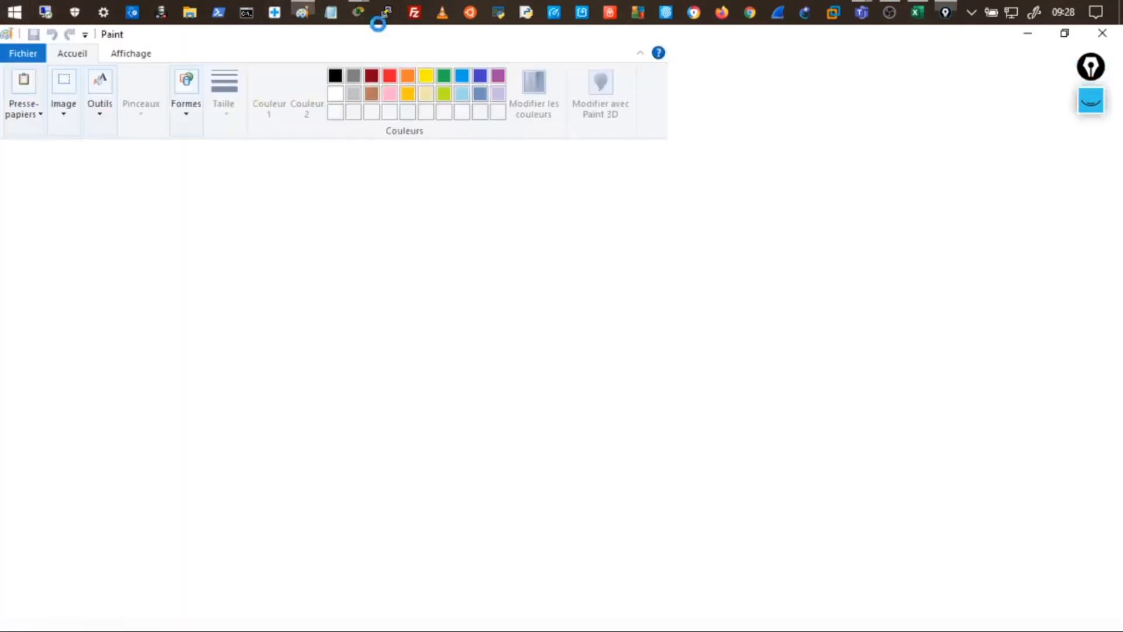
left_click(1111, 40)
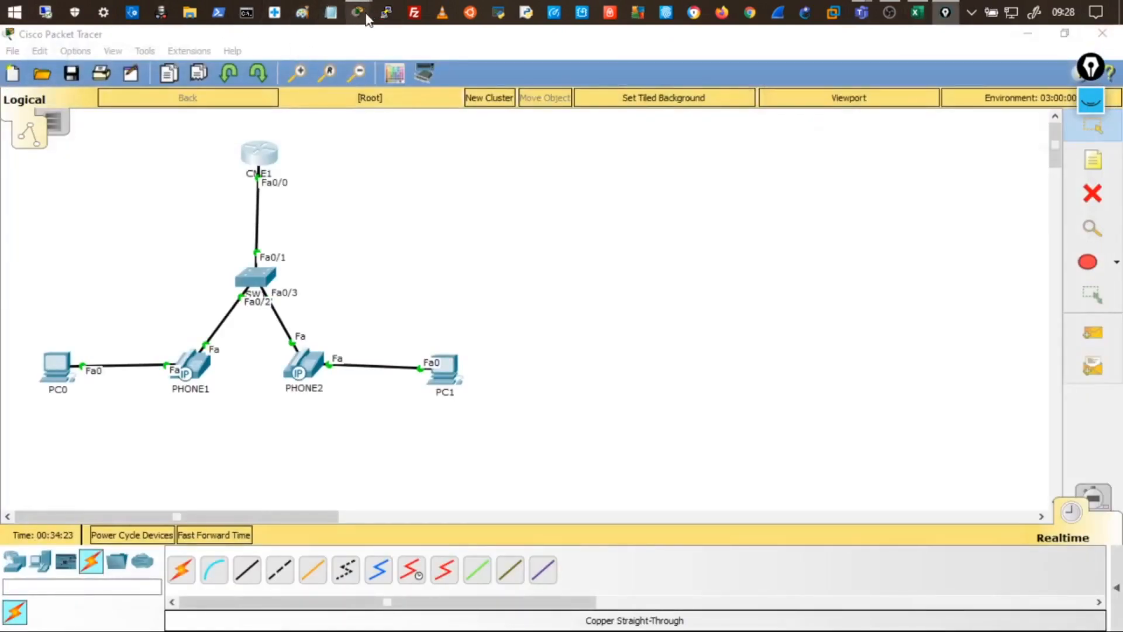
- Bring up CME1's command line and examine the DATA pool's network and default-router commands and the VOICE pool line
mouse_move(359, 12)
left_click(471, 89)
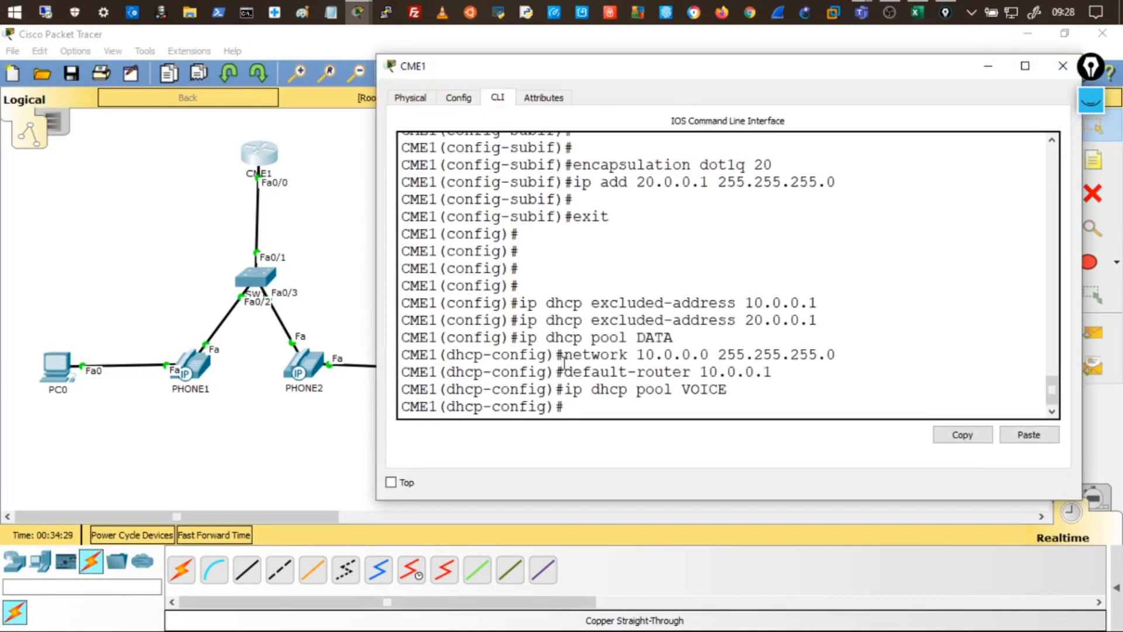
left_click_drag(529, 337, 655, 338)
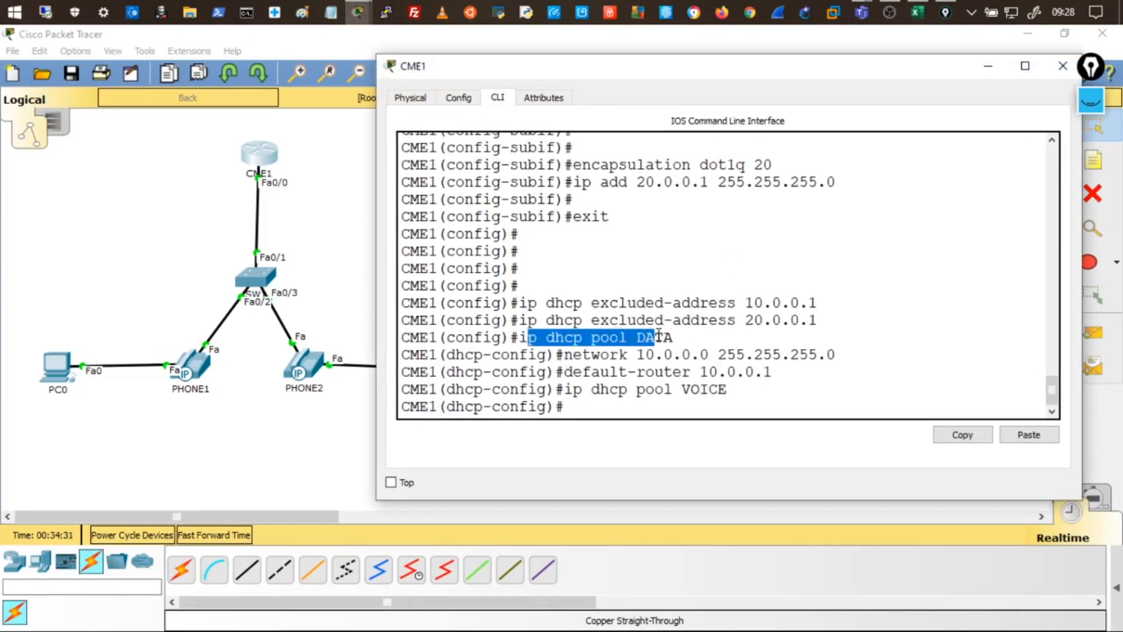
left_click_drag(565, 356, 832, 360)
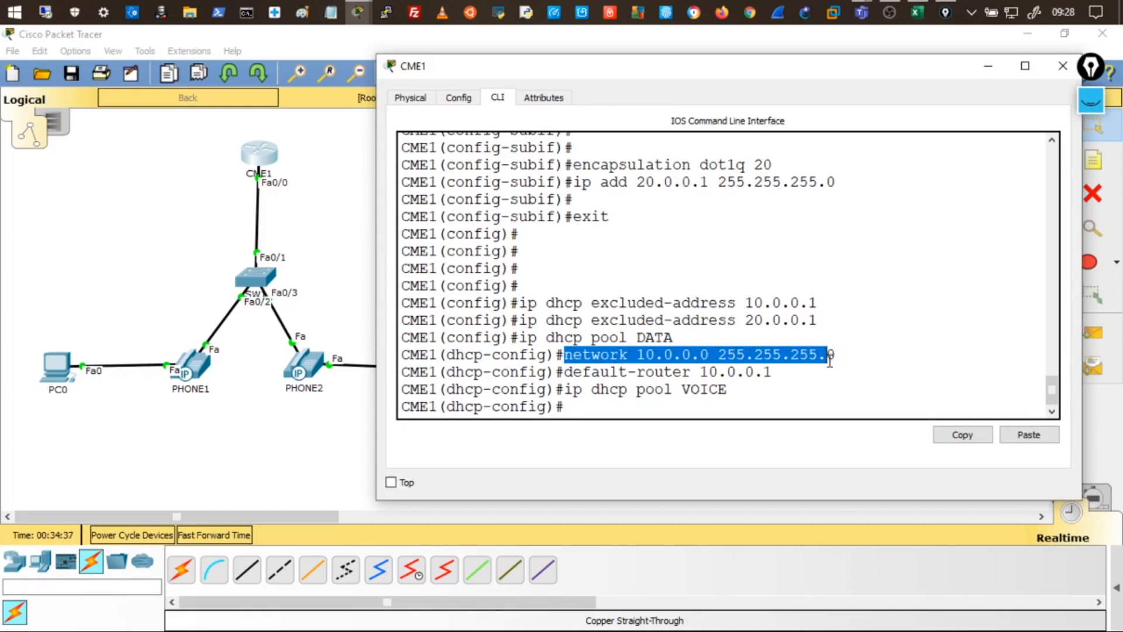
left_click(816, 358)
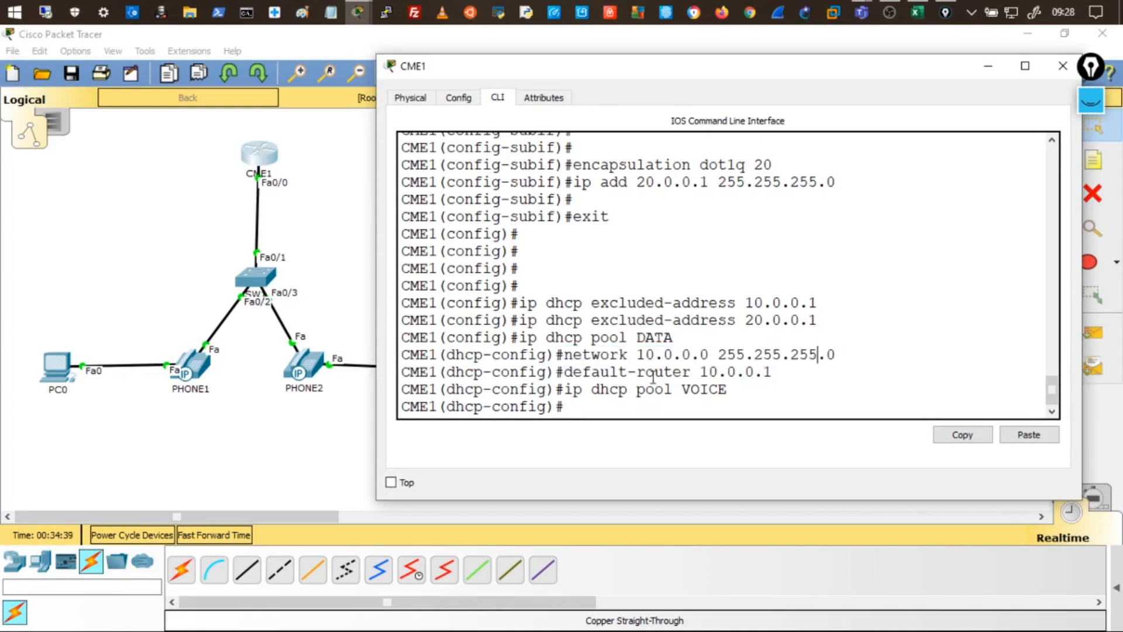
left_click_drag(573, 374, 709, 372)
left_click(765, 376)
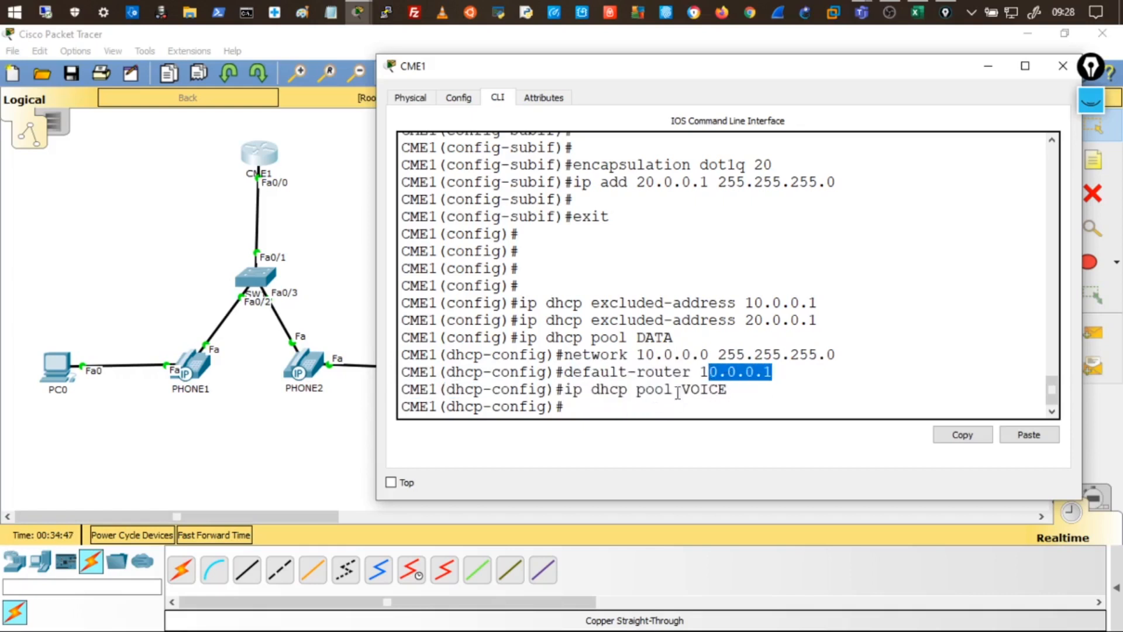
left_click(725, 390)
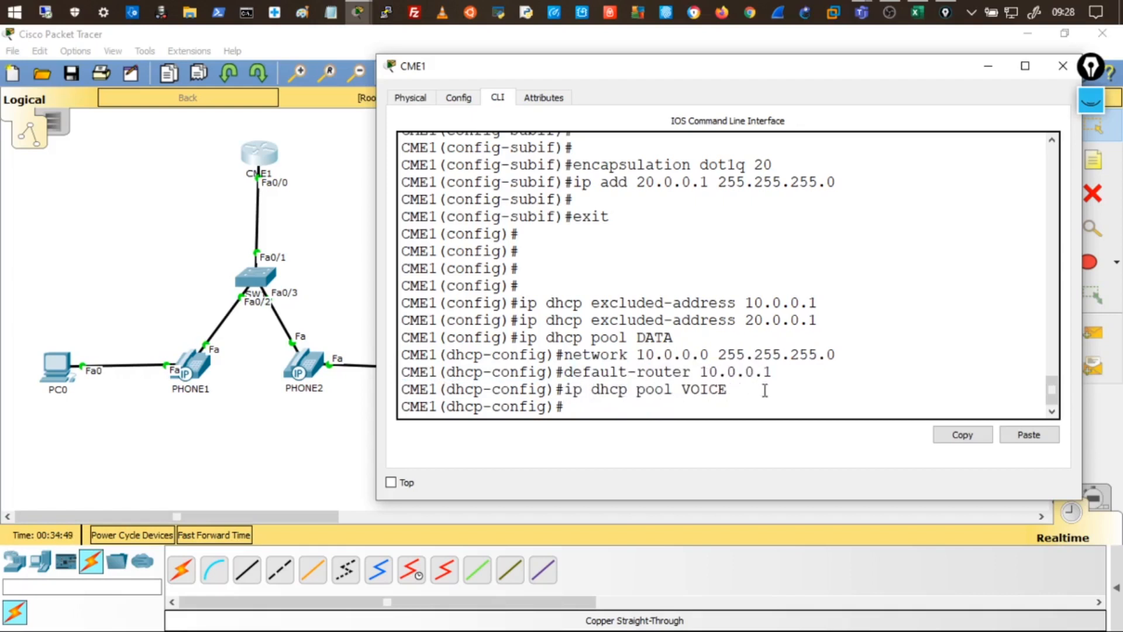
- Set the VOICE DHCP pool's network to 20.0.0.0 255.255.255.0 and its default router to 20.0.0.1
key("Return")
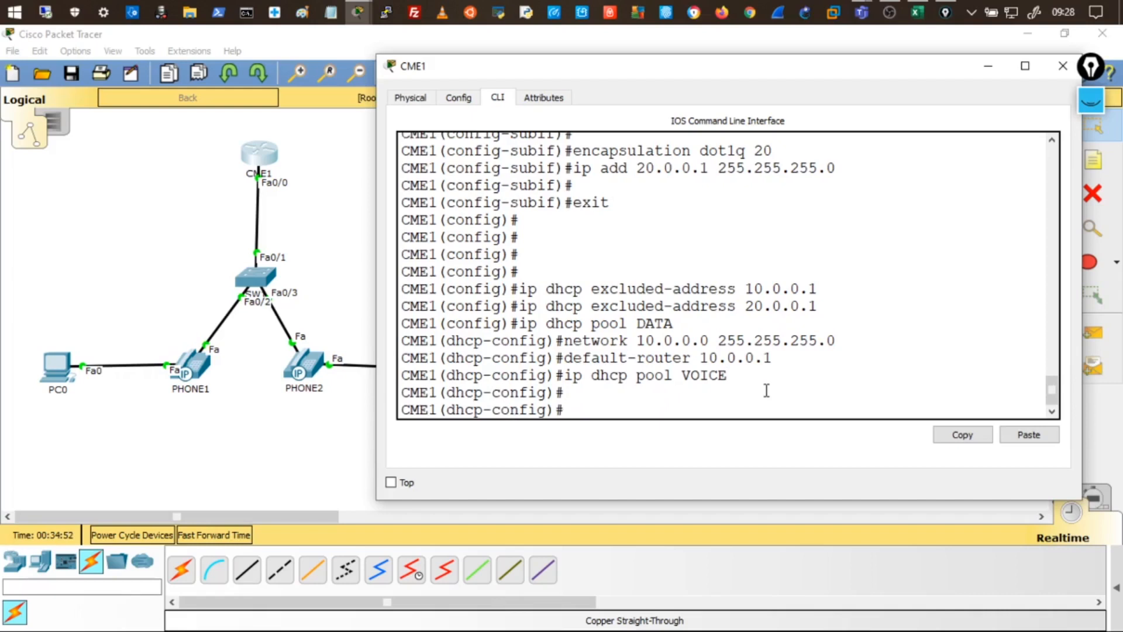
type("network 20.")
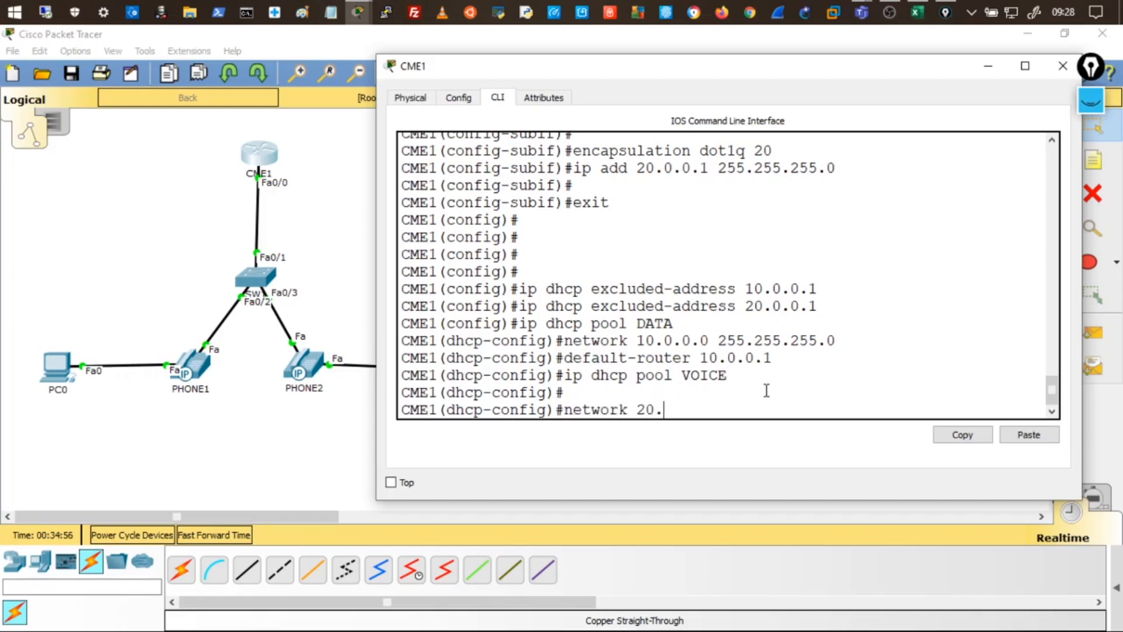
type("0.0.0 255.255.255")
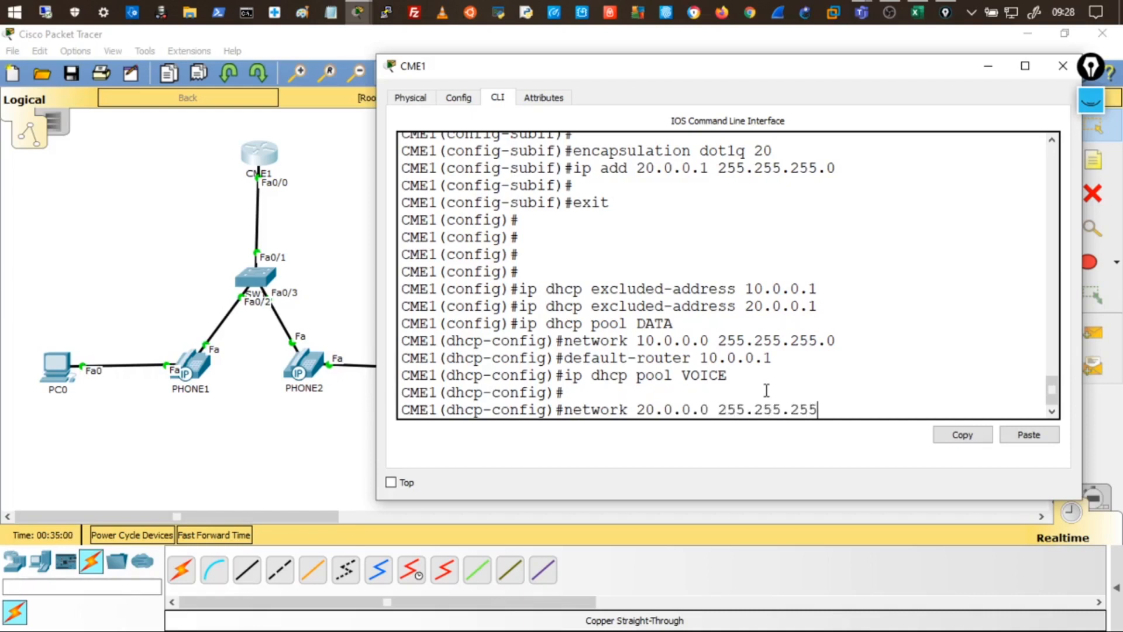
type(".0")
key("Return")
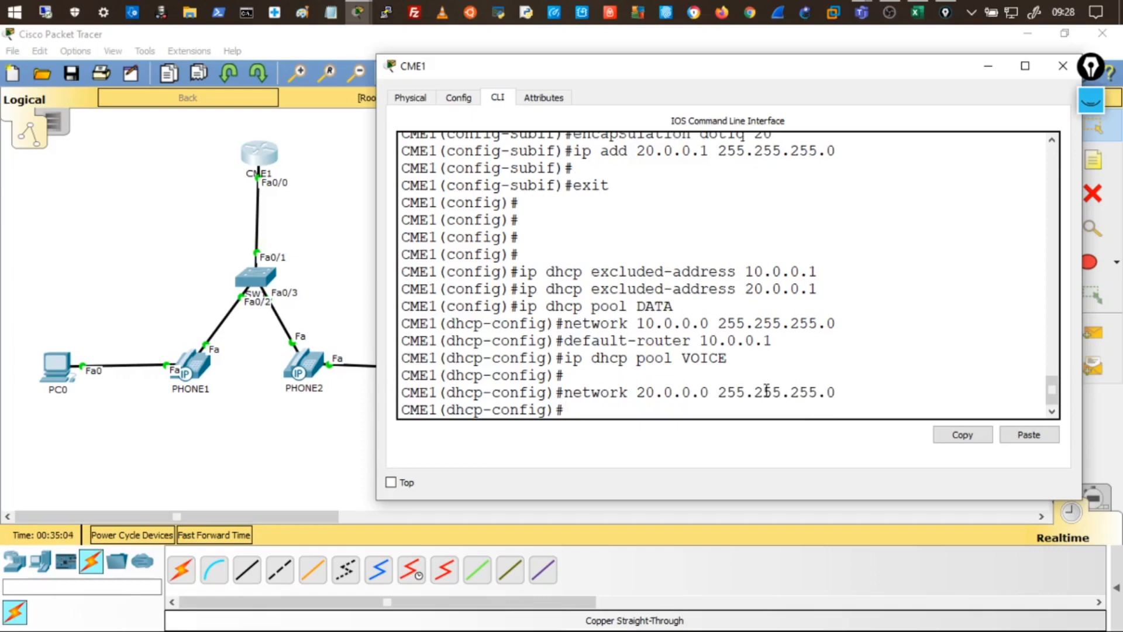
type("default-router")
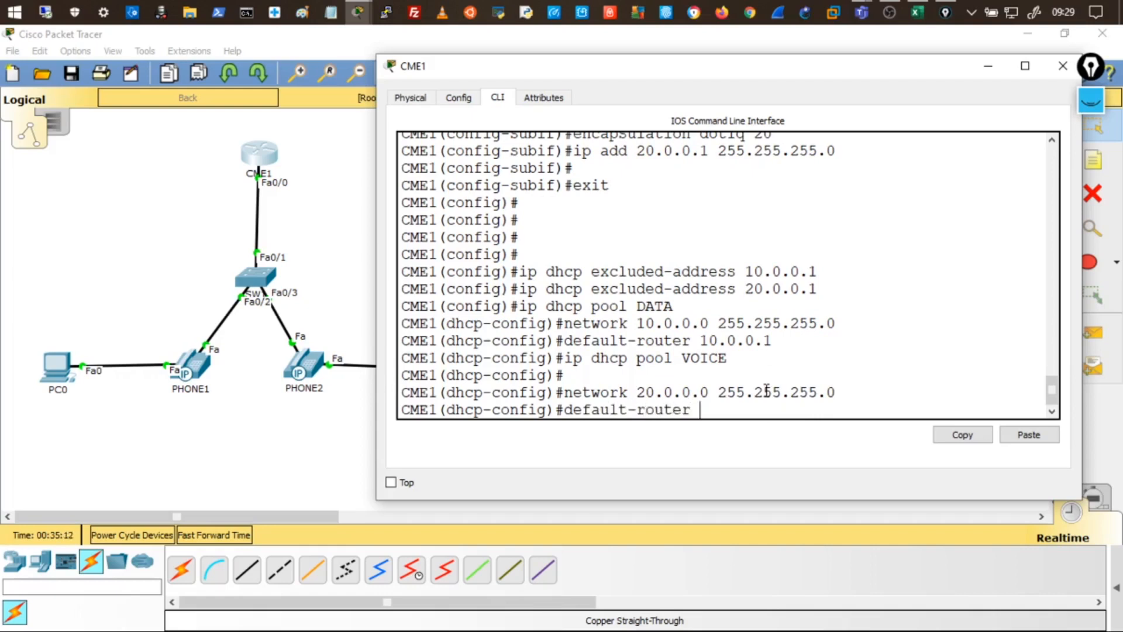
type("20.0.0.1")
key("Return")
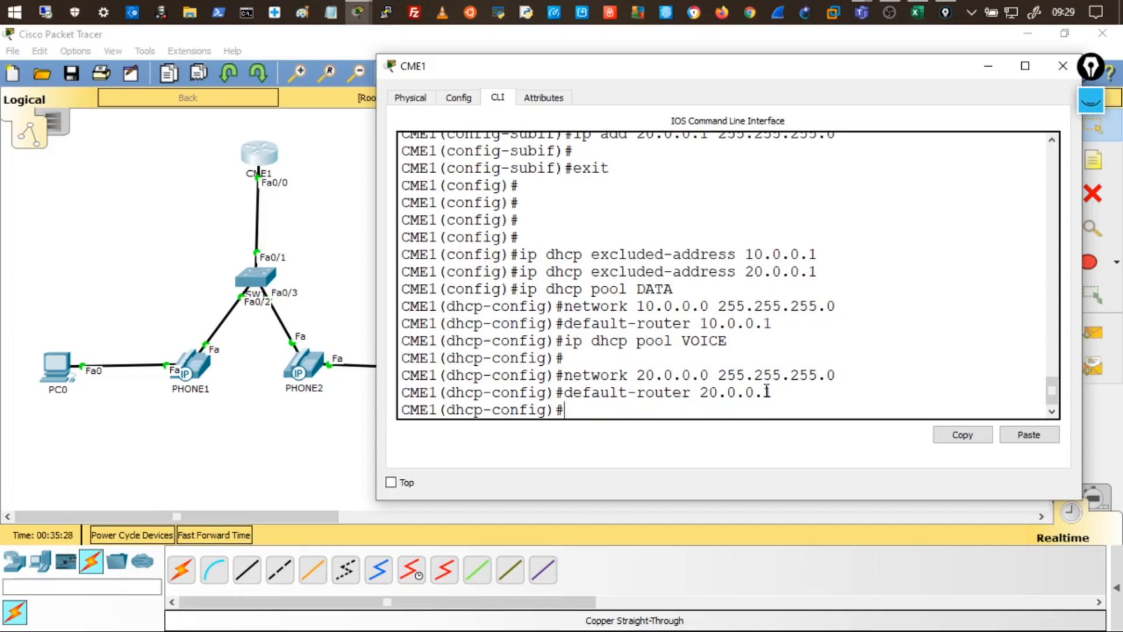
- Add option 150 with IP 20.0.0.1 to the VOICE DHCP pool and return to the topology workspace
type("ion 150")
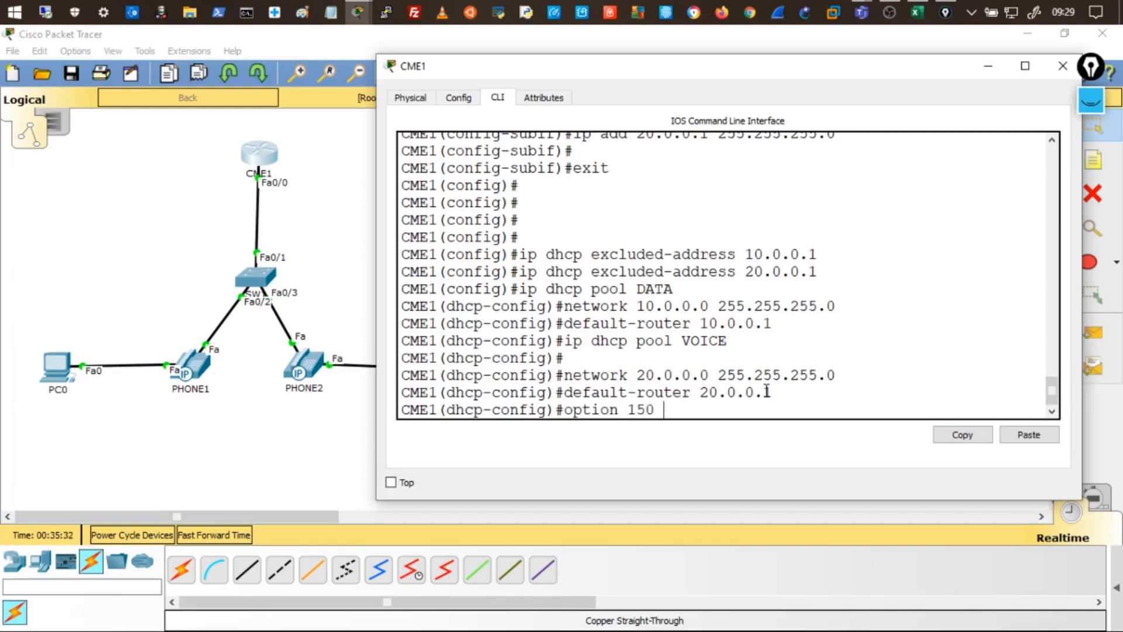
type(" ip 20.0.0.1")
key("Return")
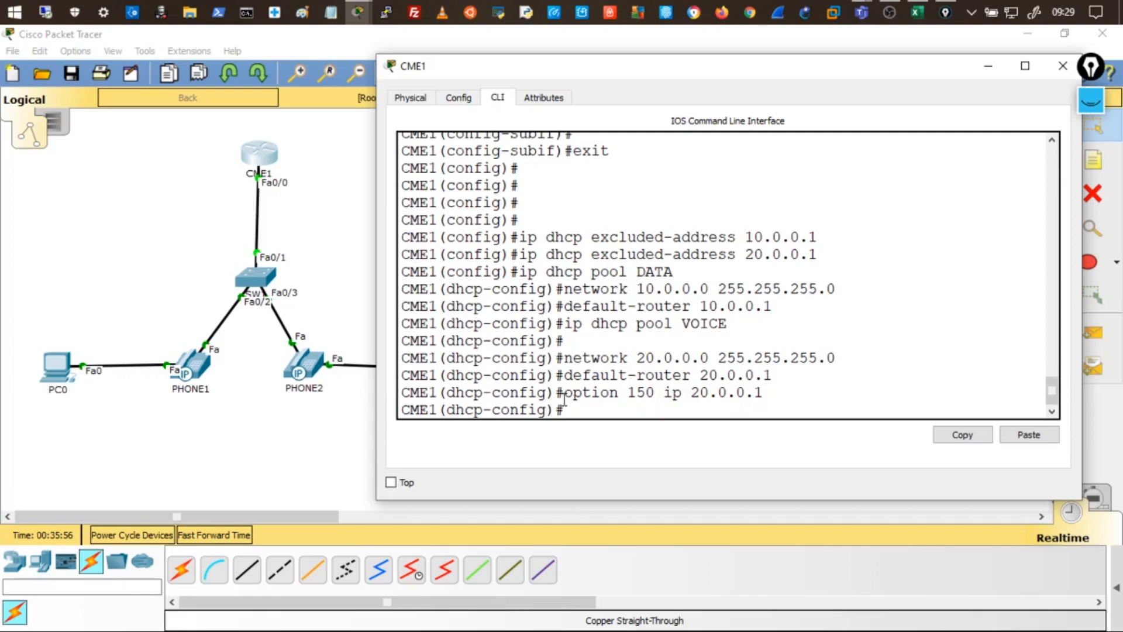
left_click_drag(692, 391, 763, 392)
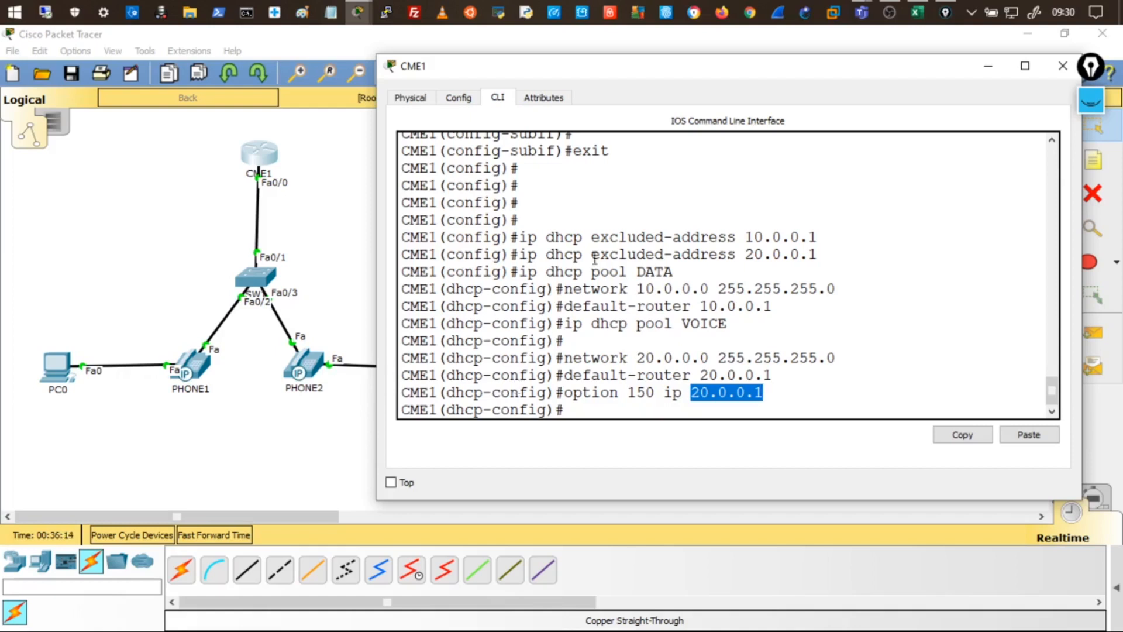
left_click(1105, 133)
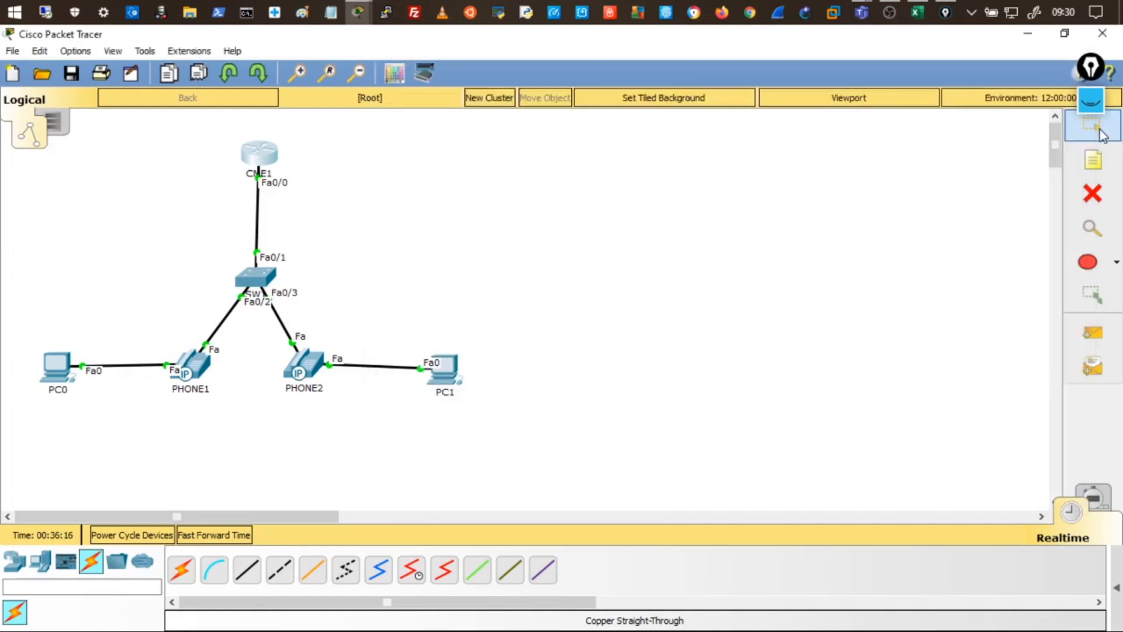
- Show the drawn annotations again and clear all of them from the topology
left_click(1090, 101)
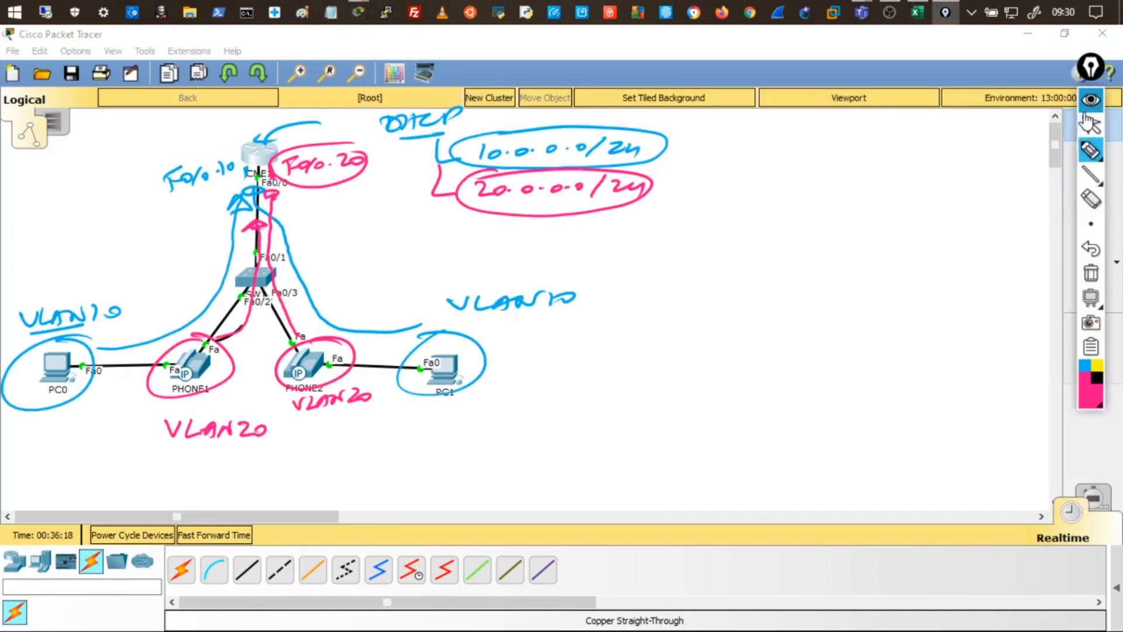
left_click(1086, 275)
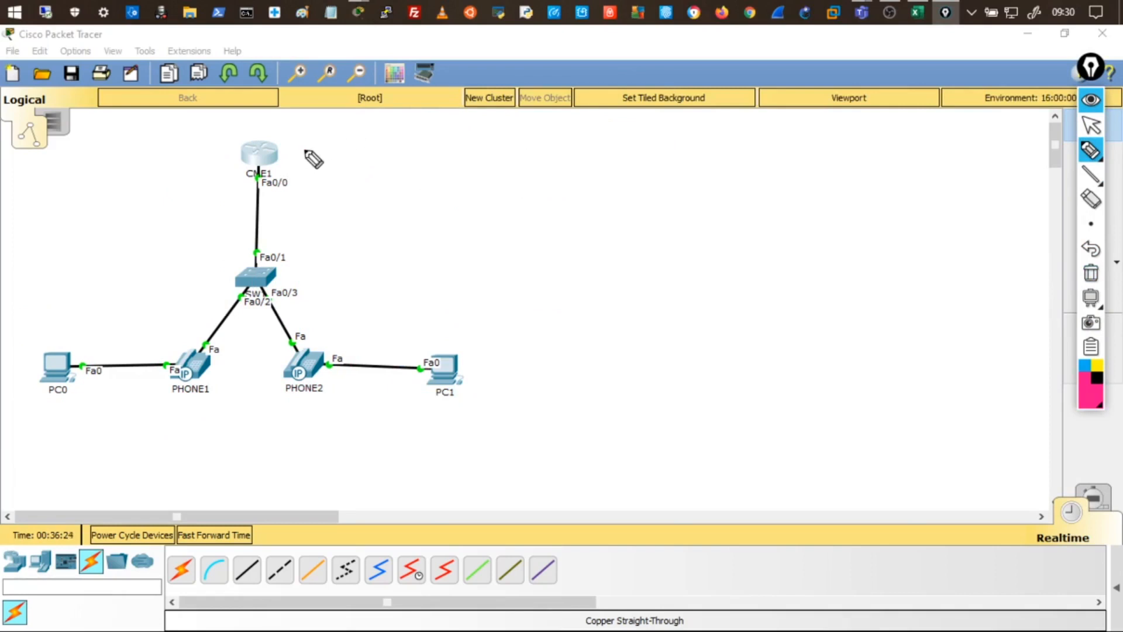
- Write a bracketed ".cnf" label and a circled "TFTP" label in pink on either side of router CME1
left_click_drag(301, 150, 403, 151)
left_click_drag(310, 122, 332, 174)
left_click_drag(379, 126, 401, 159)
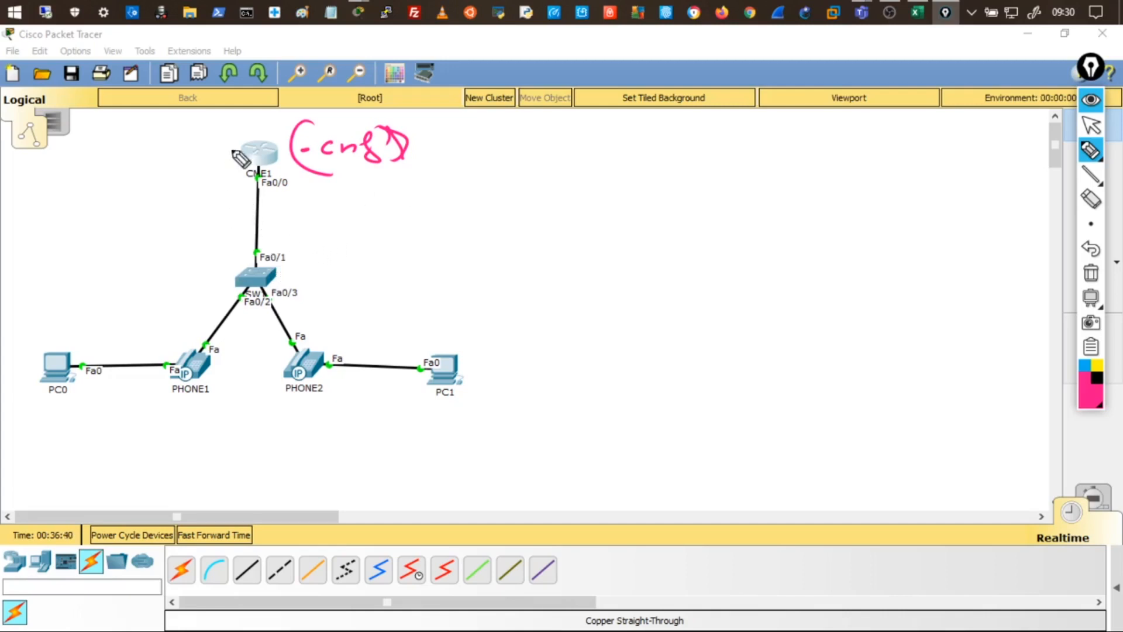
left_click_drag(208, 151, 238, 146)
mouse_move(147, 135)
left_mouse_down()
mouse_move(148, 152)
mouse_move(154, 131)
mouse_move(161, 151)
left_mouse_up()
left_click_drag(160, 135, 169, 139)
mouse_move(171, 134)
left_mouse_down()
mouse_move(179, 150)
mouse_move(196, 151)
left_mouse_up()
left_click_drag(204, 108, 231, 144)
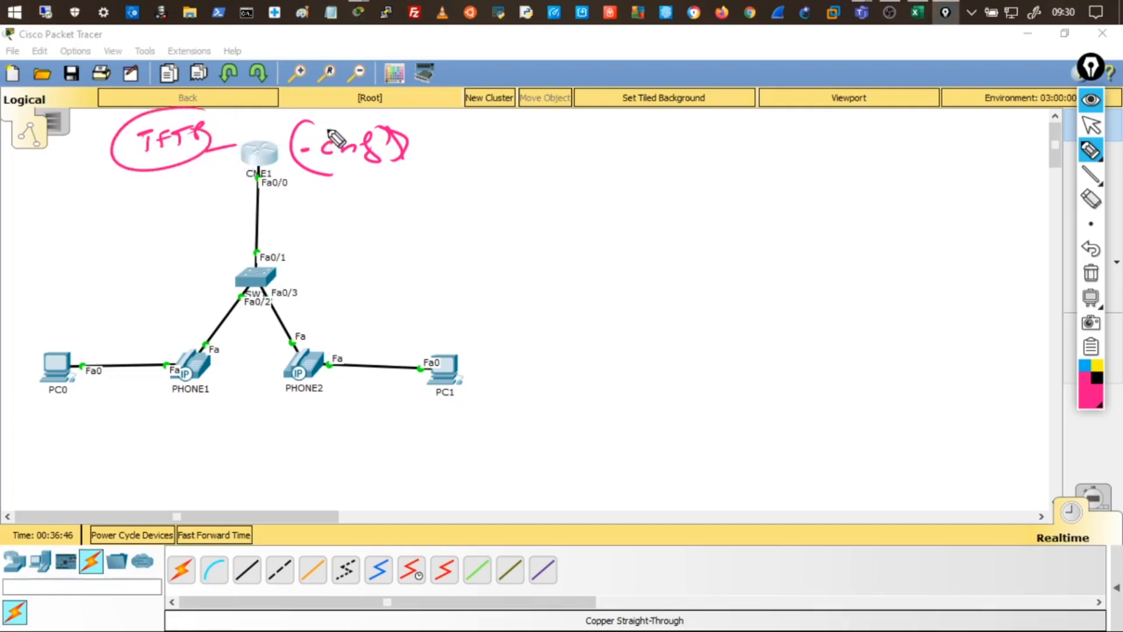
- Circle CME1, PHONE1, PHONE2 and the TFTP label, underline TFTP, and draw a path from CME1 to PHONE1
left_click_drag(280, 150, 271, 158)
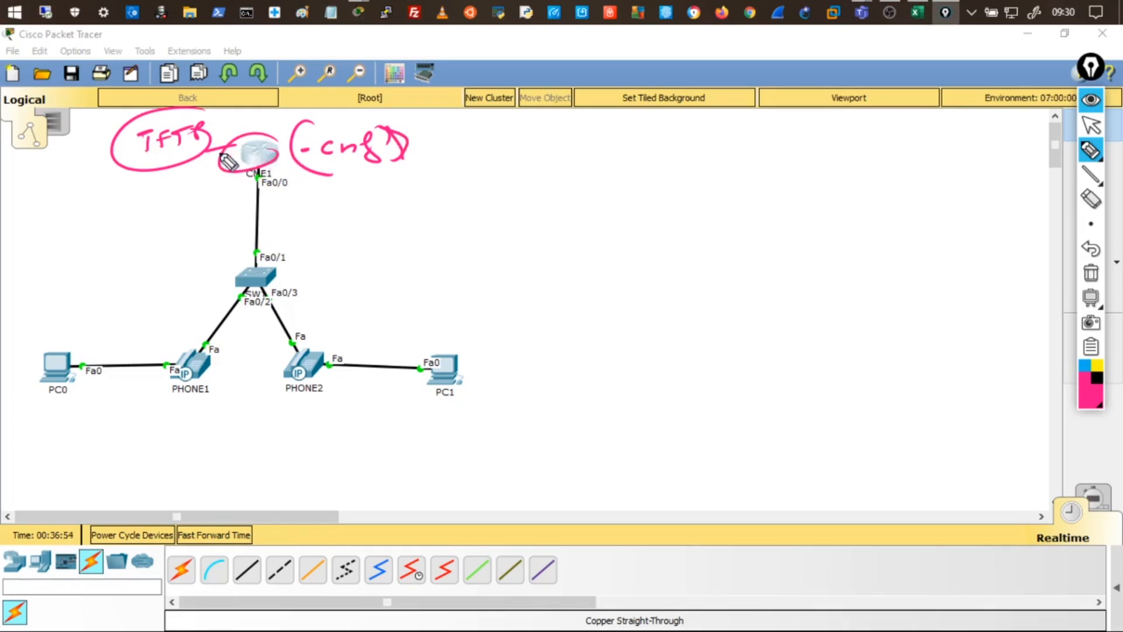
left_click_drag(153, 156, 183, 150)
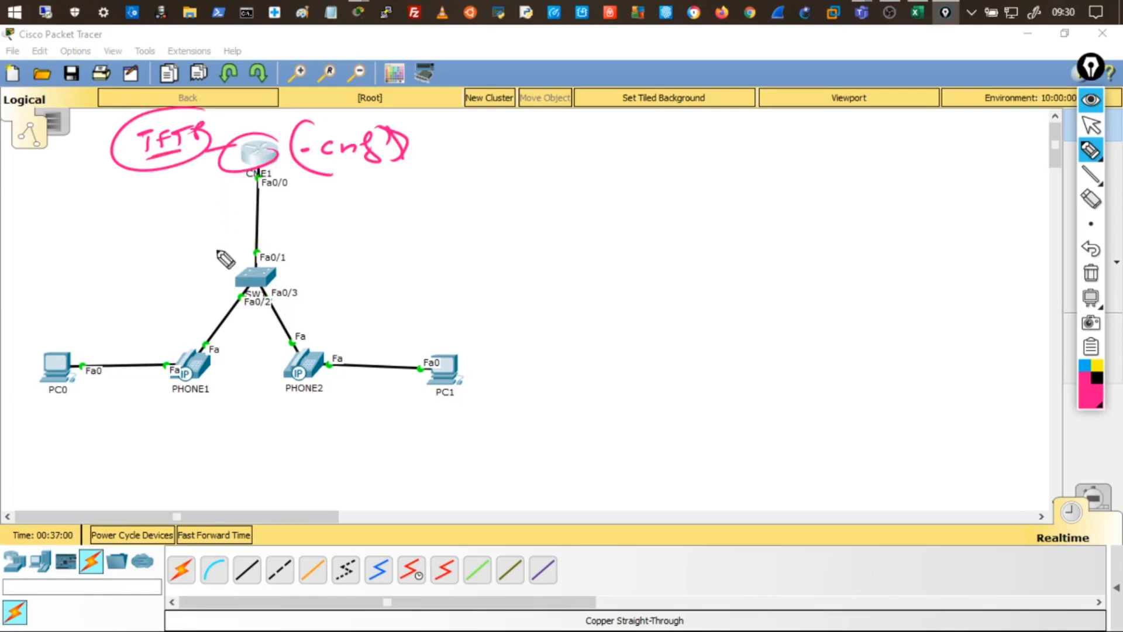
left_click_drag(216, 347, 212, 344)
left_click_drag(296, 338, 292, 339)
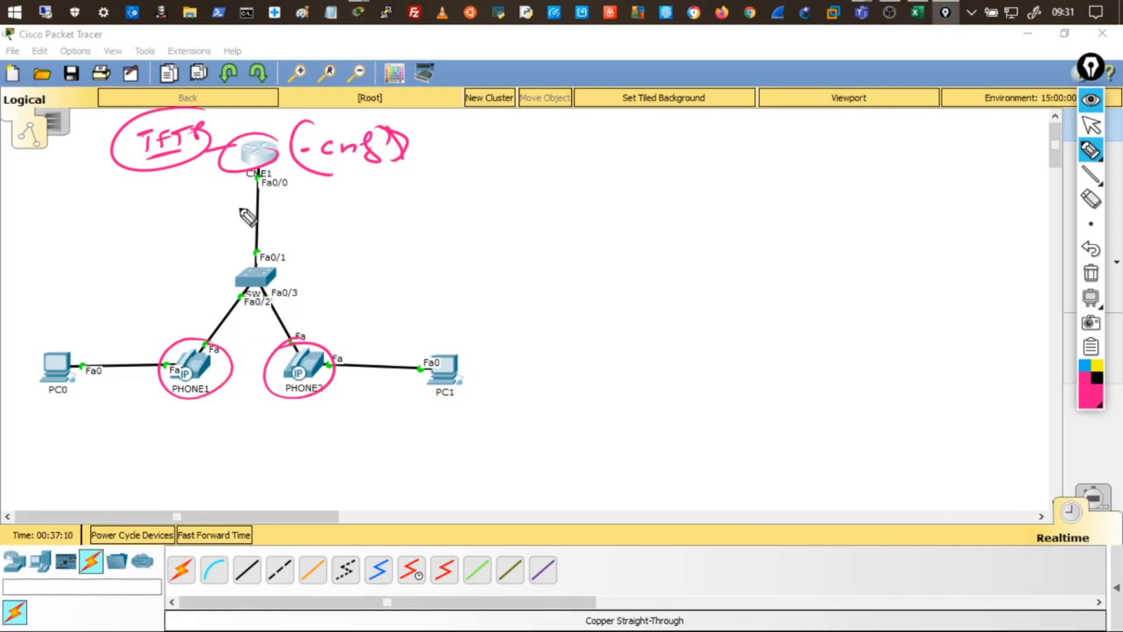
mouse_move(247, 169)
left_mouse_down()
mouse_move(225, 301)
mouse_move(195, 326)
left_mouse_up()
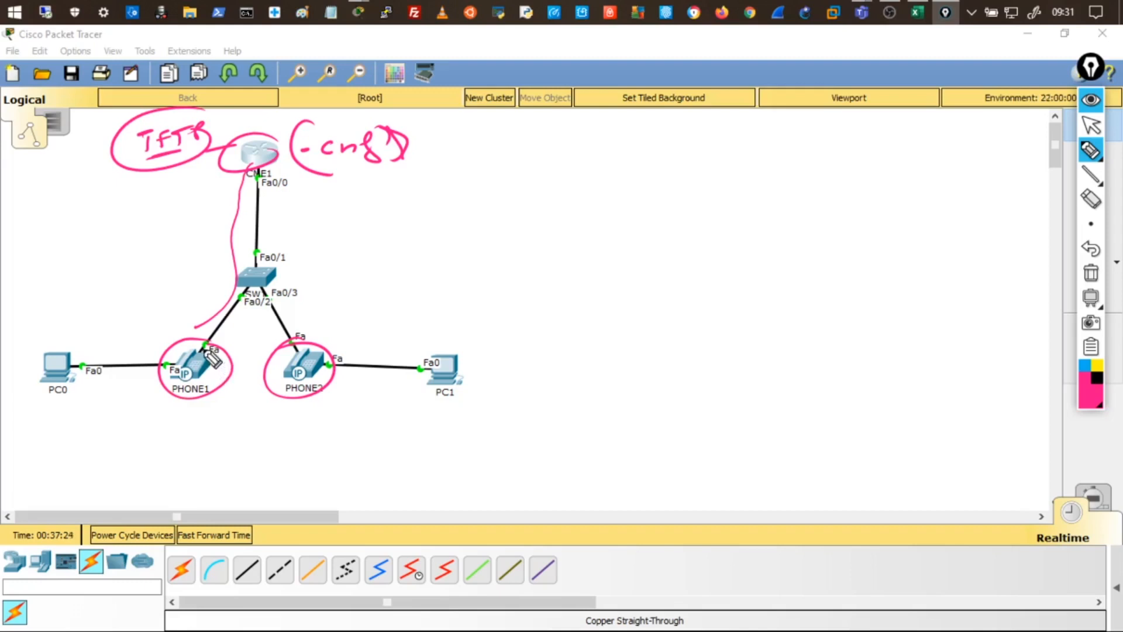
left_click_drag(188, 101, 199, 124)
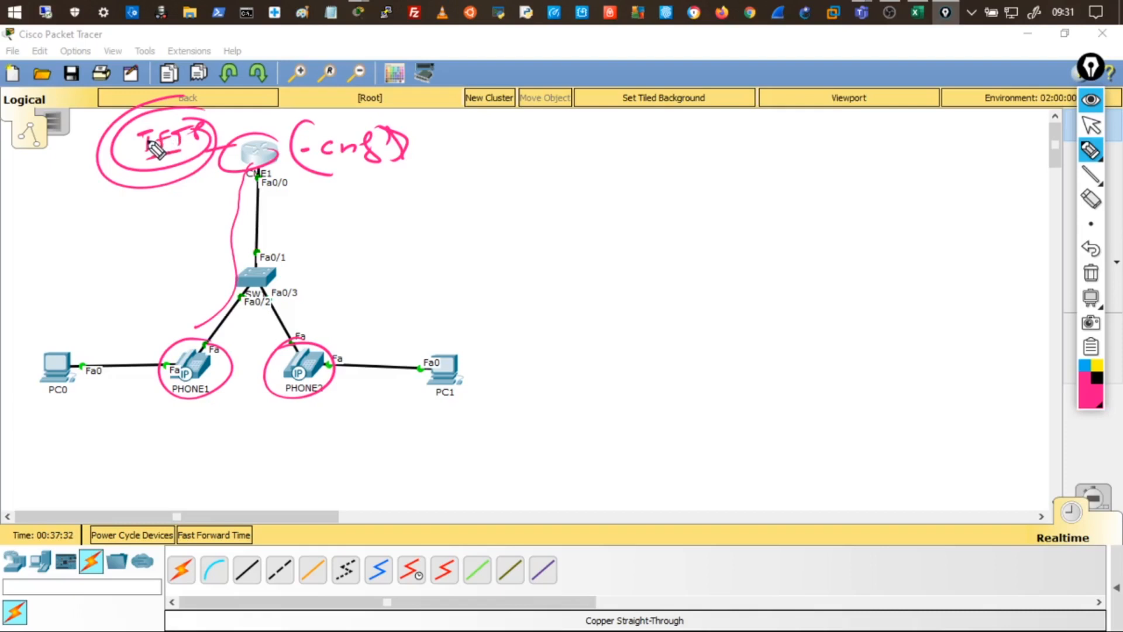
- Clear all pink annotations from the topology and hide the drawing tools
left_click(1091, 273)
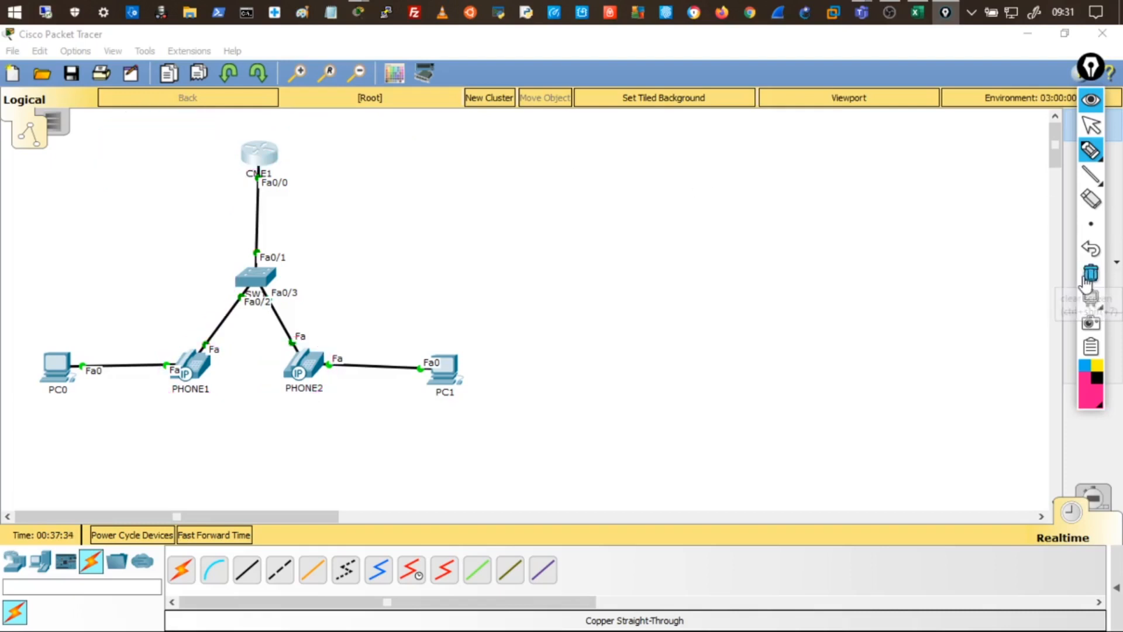
left_click(1092, 101)
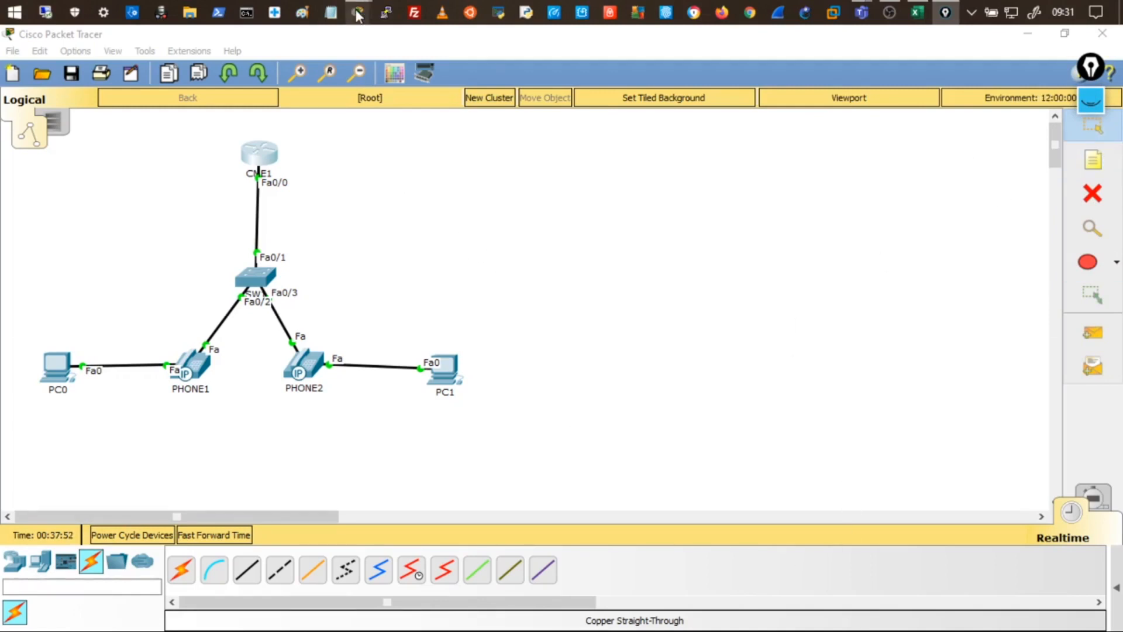
- Bring up CME1's command line and examine the default-router and option 150 addresses of the VOICE pool
mouse_move(358, 12)
left_click(498, 87)
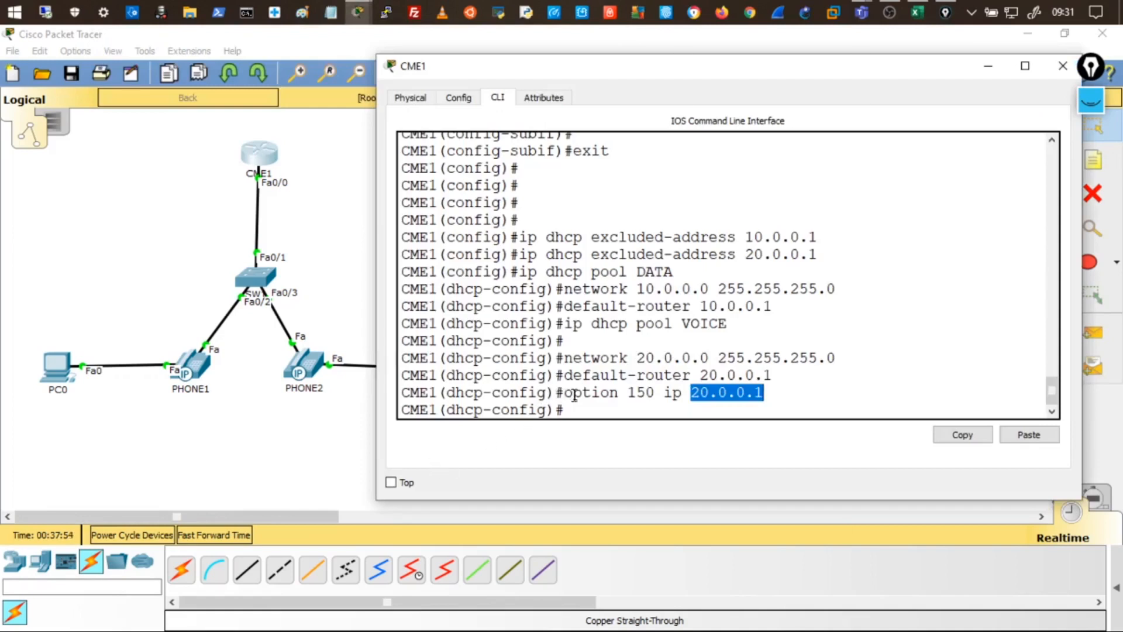
left_click(705, 401)
left_click_drag(693, 394, 765, 393)
left_click(739, 391)
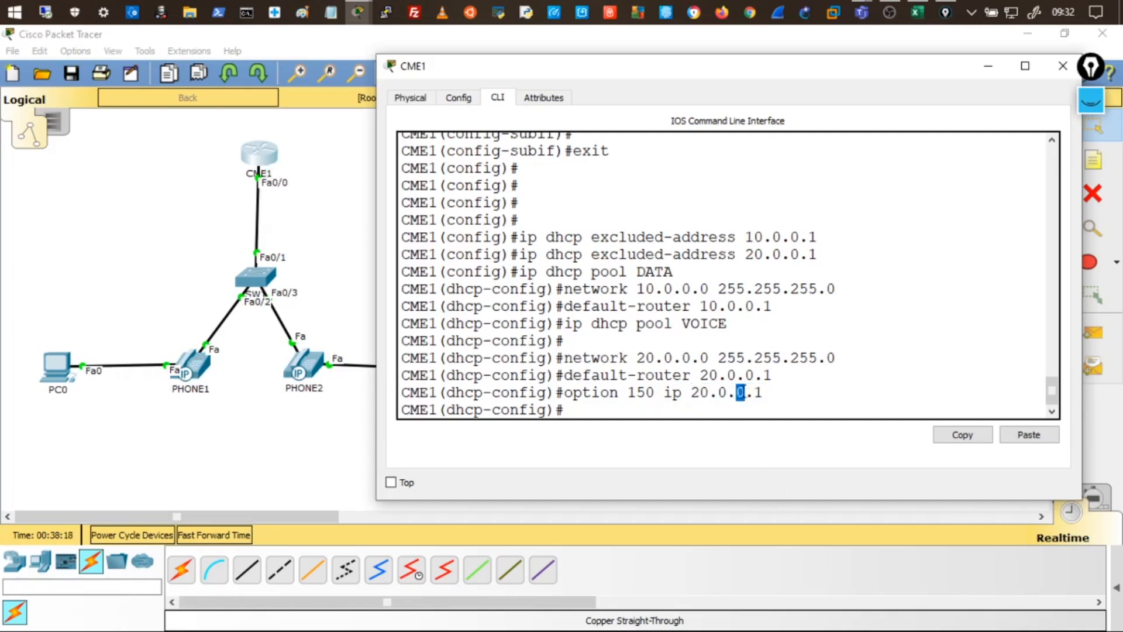
left_click_drag(701, 378, 782, 372)
left_click(782, 373)
left_click_drag(693, 394, 763, 393)
double_click(764, 393)
left_click_drag(688, 393, 768, 387)
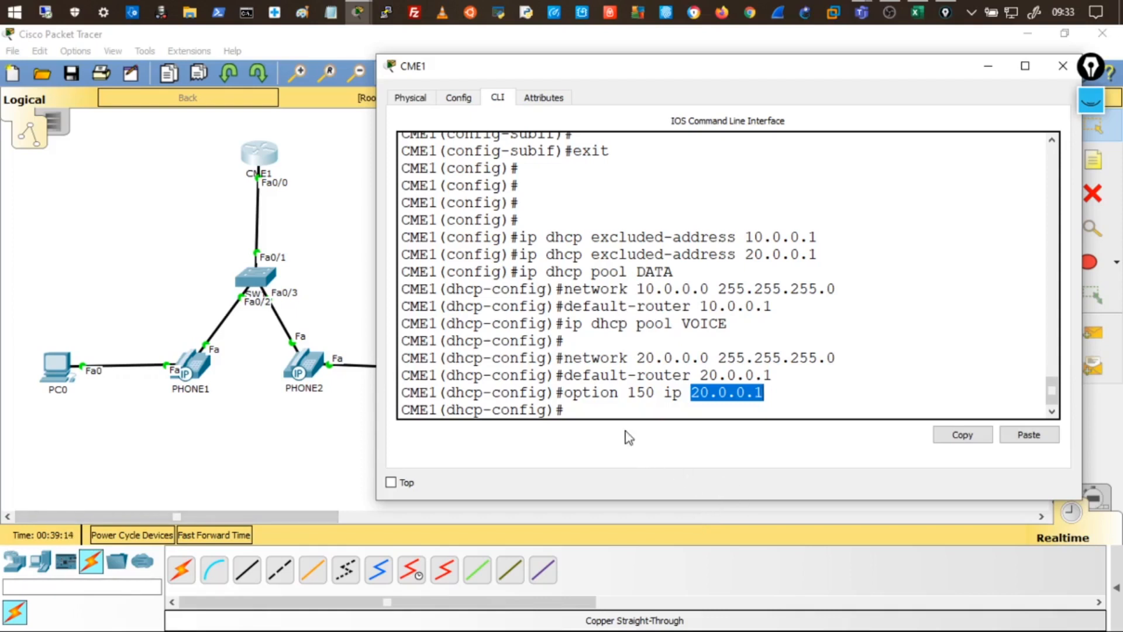
- Save CME1's configuration from DHCP configuration mode with do wr
left_click(618, 407)
type("wr")
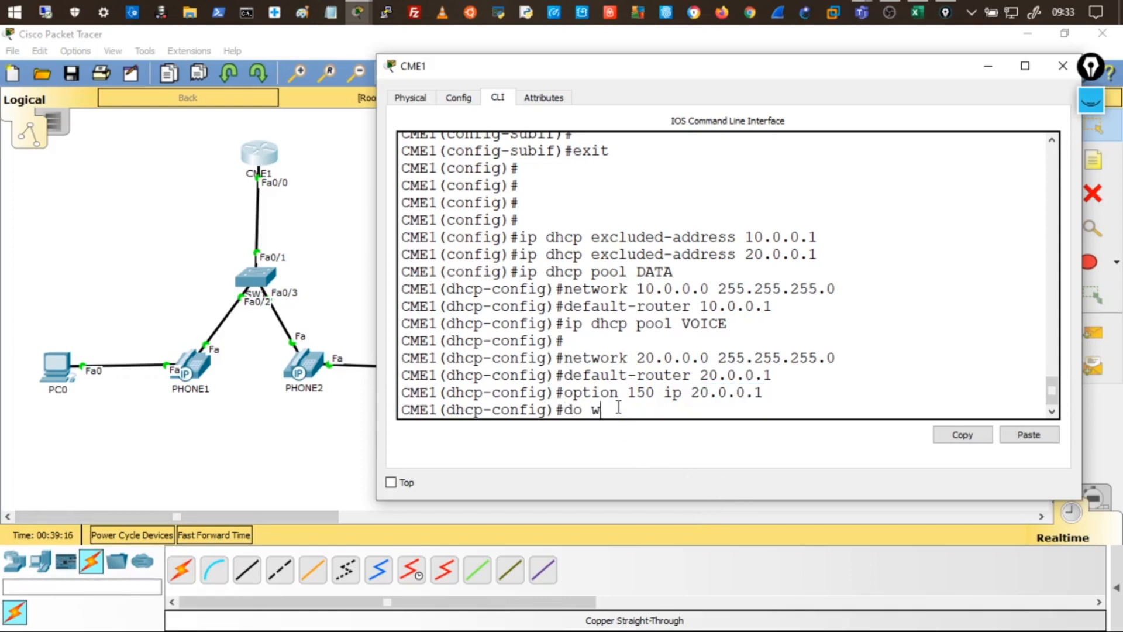
key("Return")
key("Return")
key("Return")
key("Return")
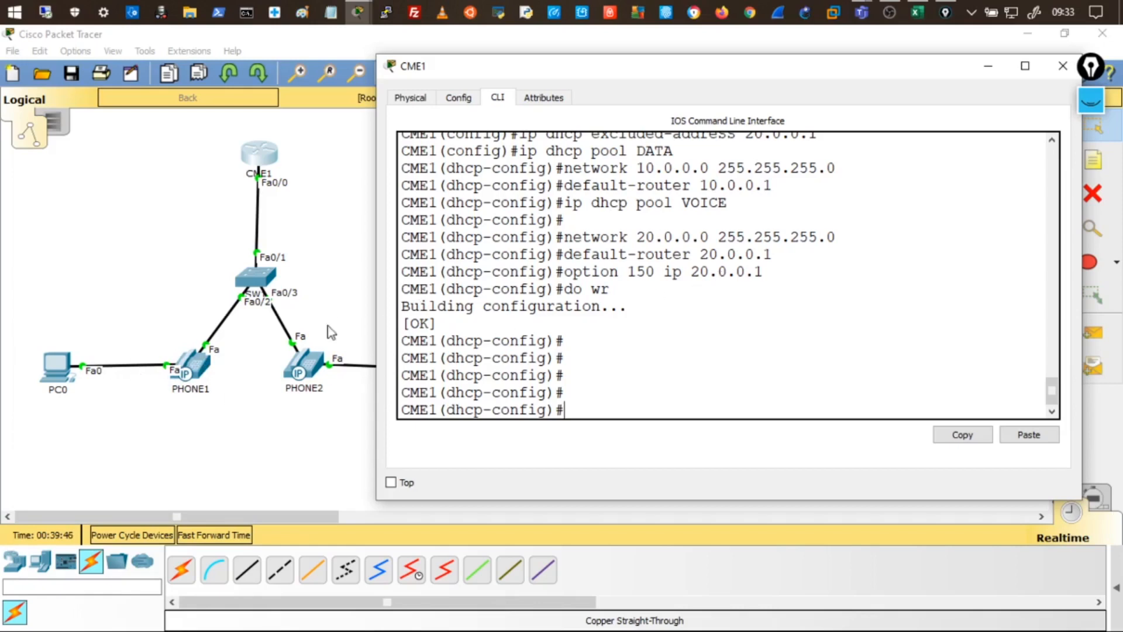
- Set PC0's IPv4 configuration to DHCP and close its window
left_click(64, 369)
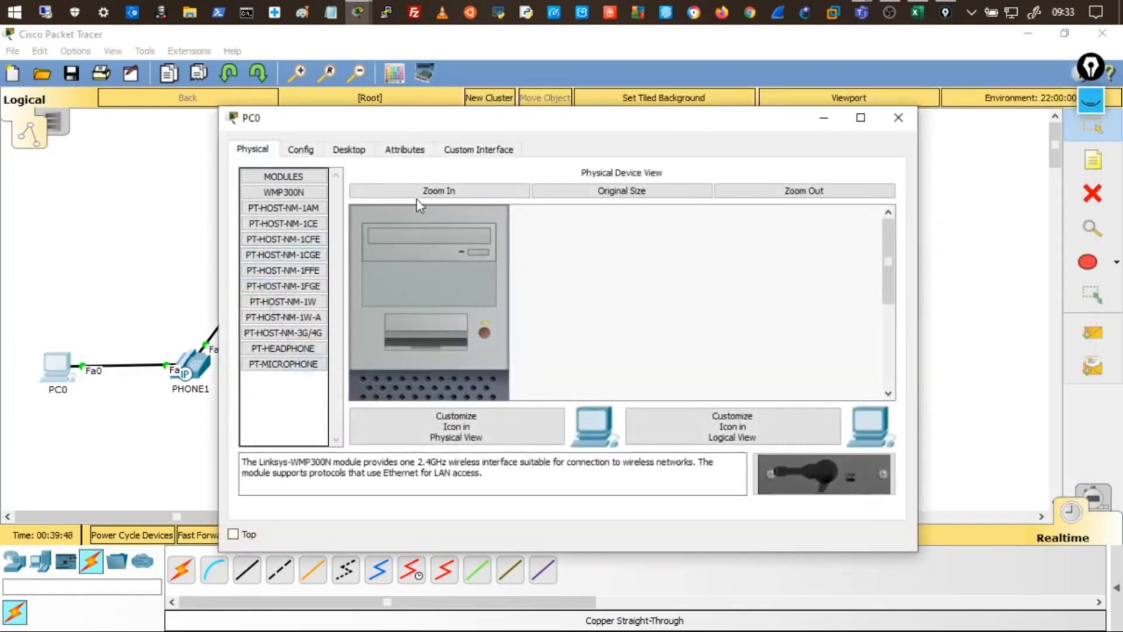
left_click(349, 150)
left_click(306, 195)
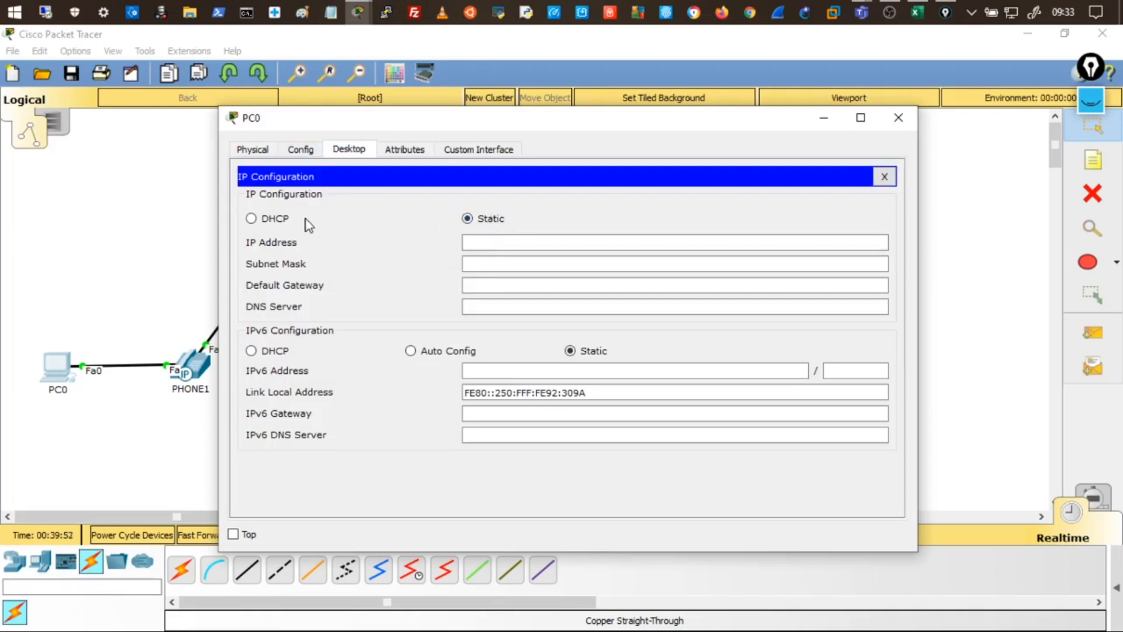
left_click(269, 222)
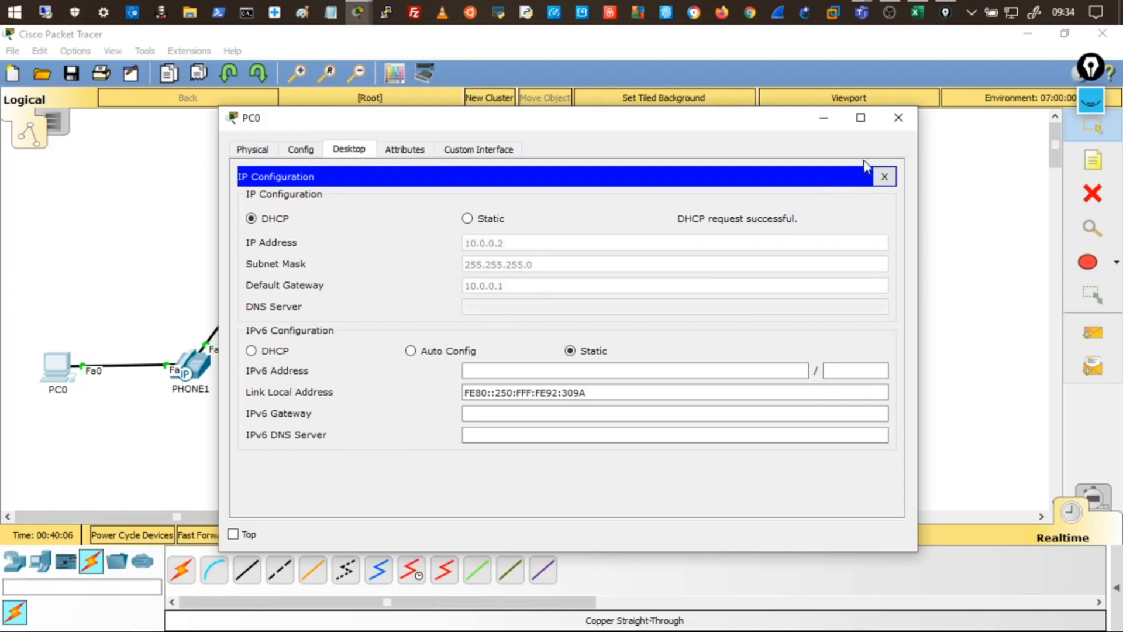
left_click(899, 118)
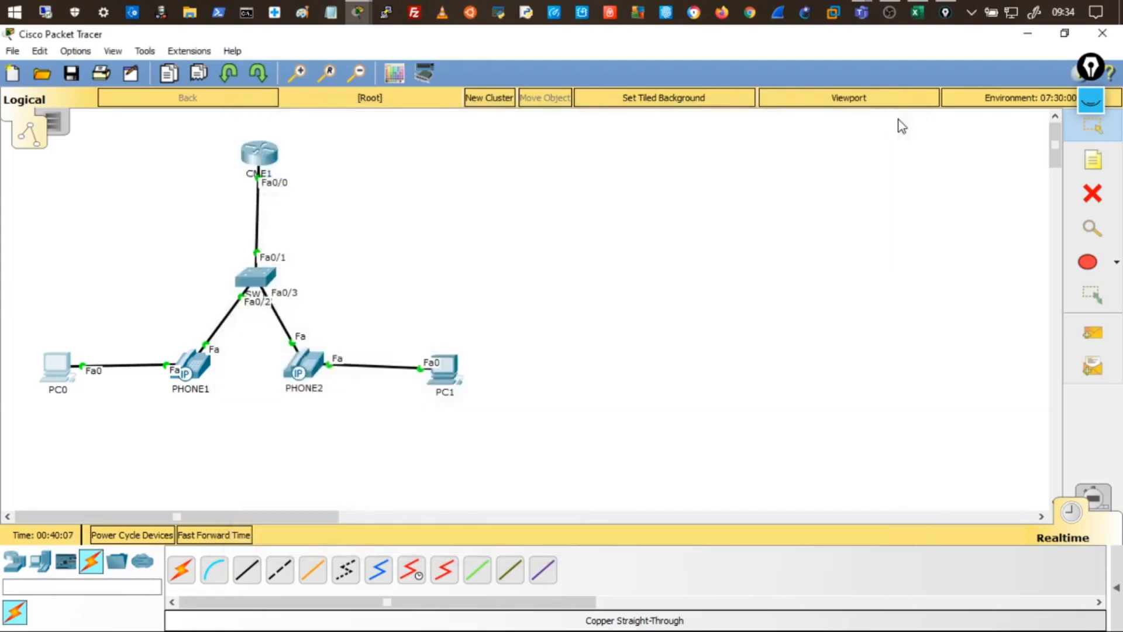
- Set PC1's IPv4 configuration to DHCP and close its window
left_click(450, 367)
left_click(350, 150)
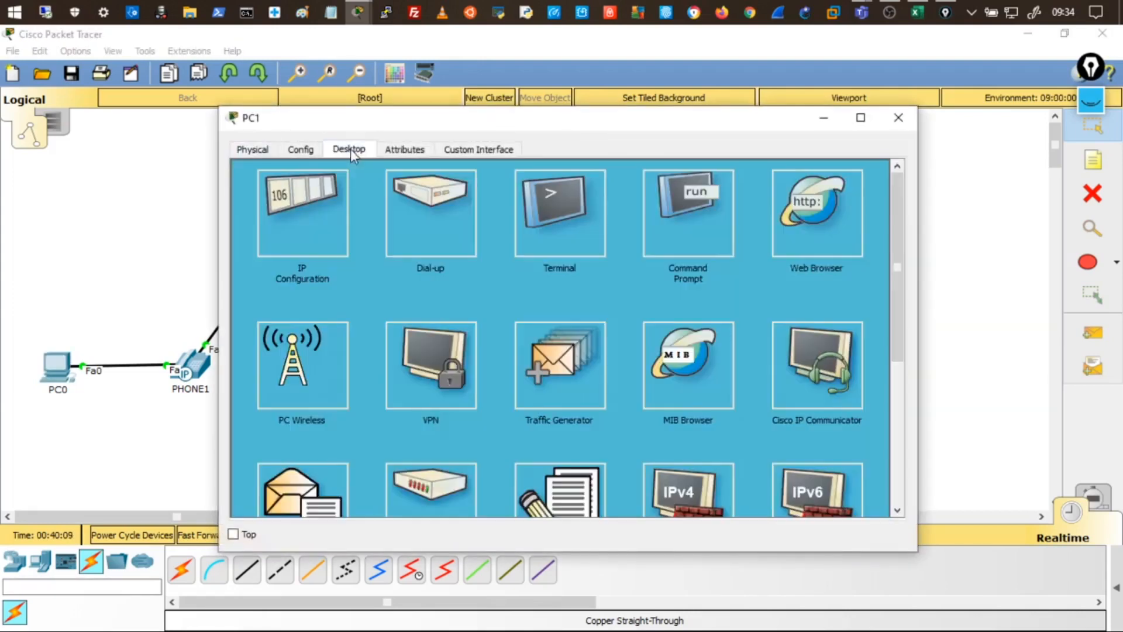
left_click(304, 208)
left_click(279, 224)
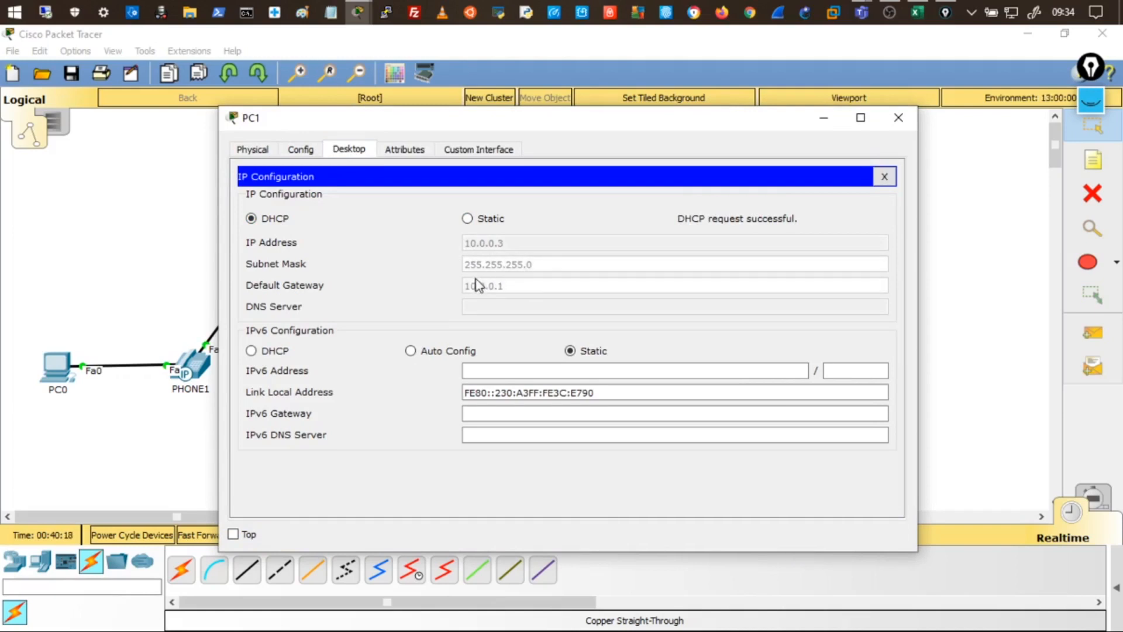
left_click(899, 118)
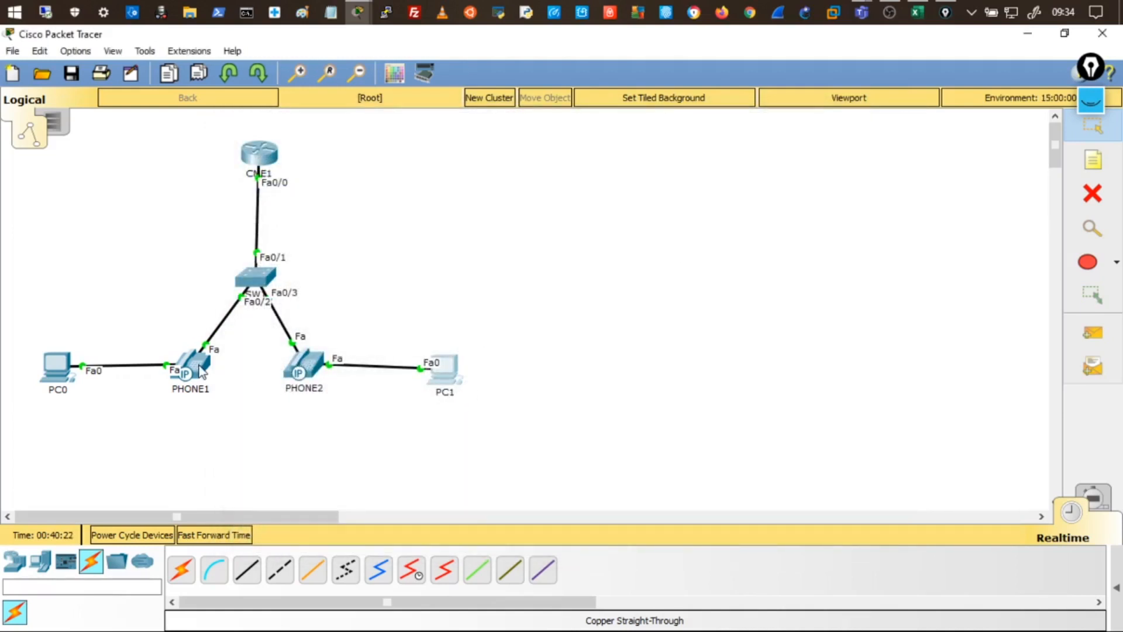
- Check the VLAN 20 IP addresses in the port details of PHONE1 and PHONE2
mouse_move(202, 370)
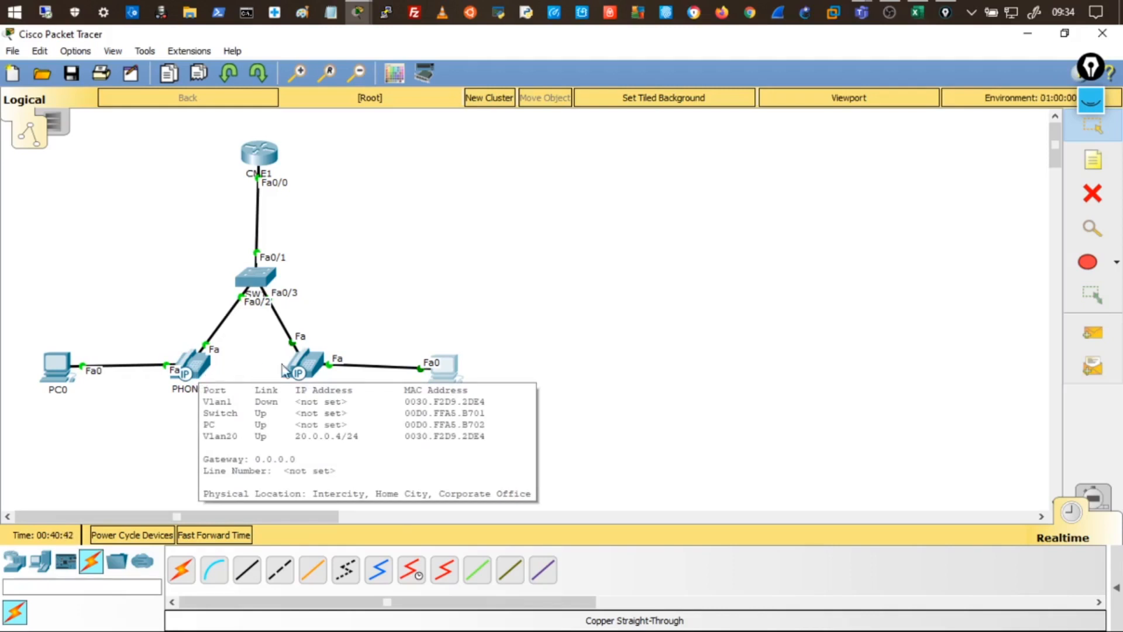
mouse_move(318, 368)
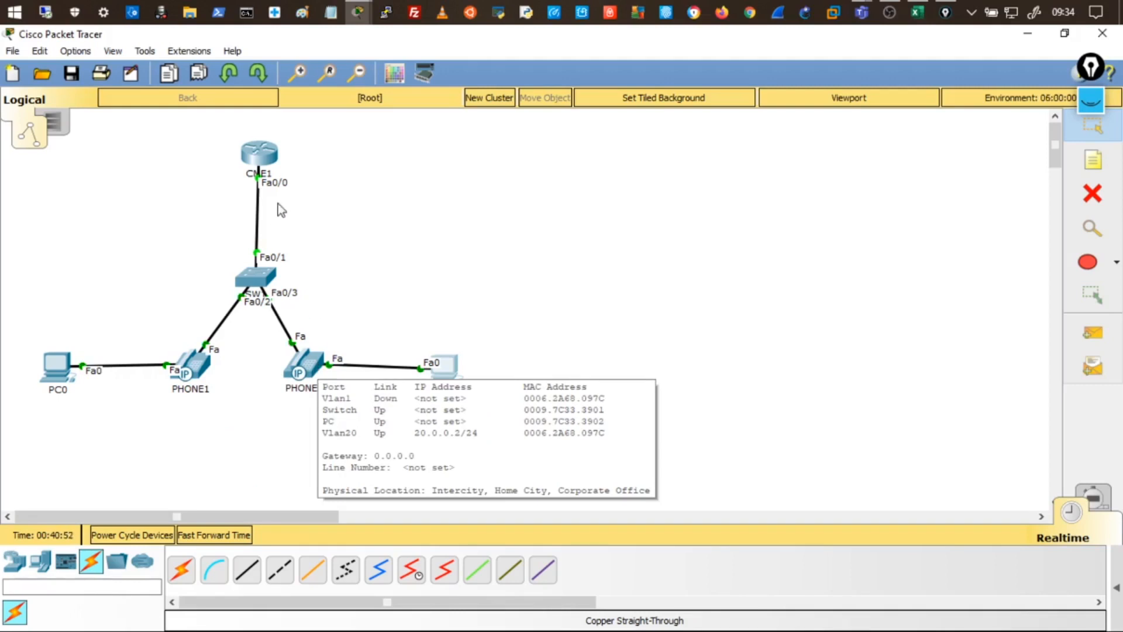
- Open CME1's command line and leave DHCP configuration mode for privileged EXEC mode with end
left_click(261, 159)
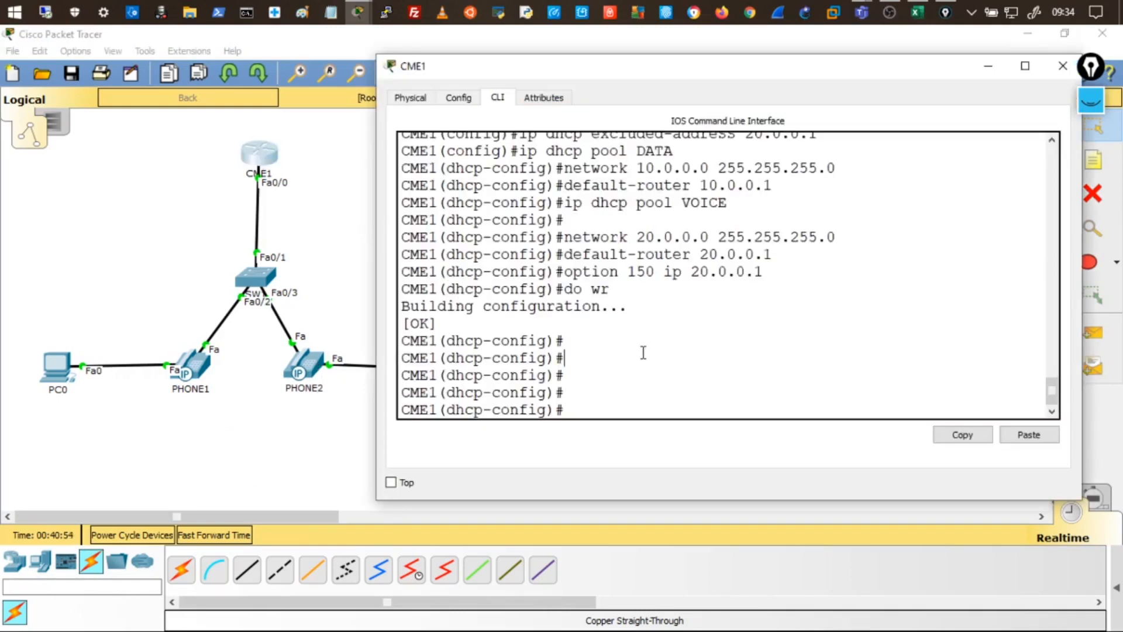
type("end")
key("Return")
key("Return")
key("Return")
key("Return")
key("Return")
key("Return")
key("Return")
key("Return")
key("Return")
key("Return")
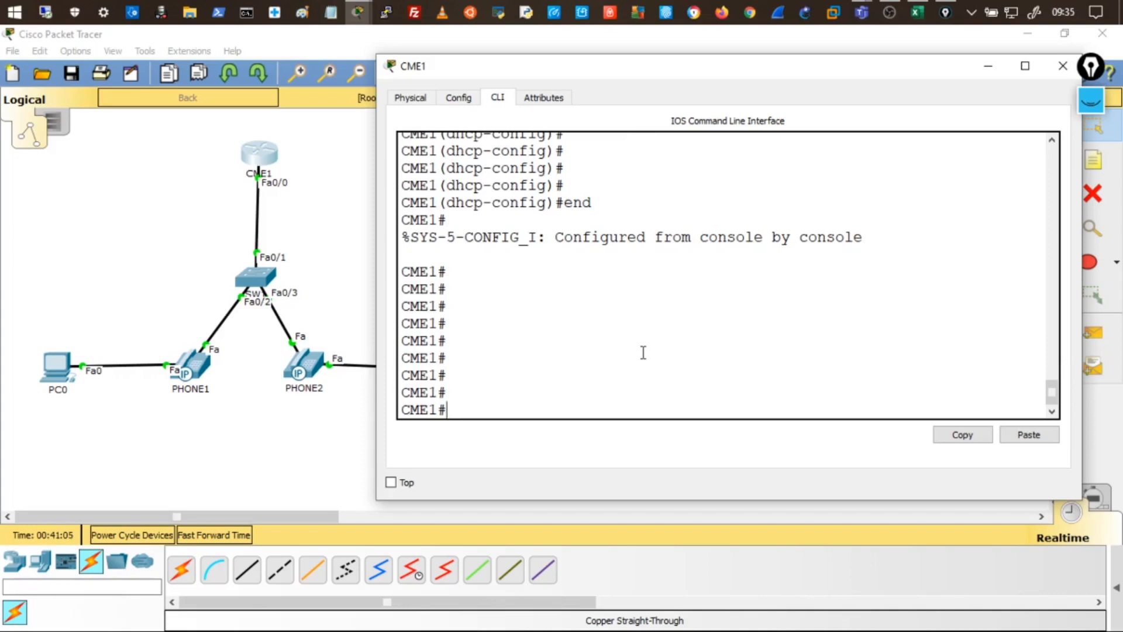
- List CME1's DHCP leases with show ip dhcp binding and widen the window so each entry fits one line
type("show ip dh")
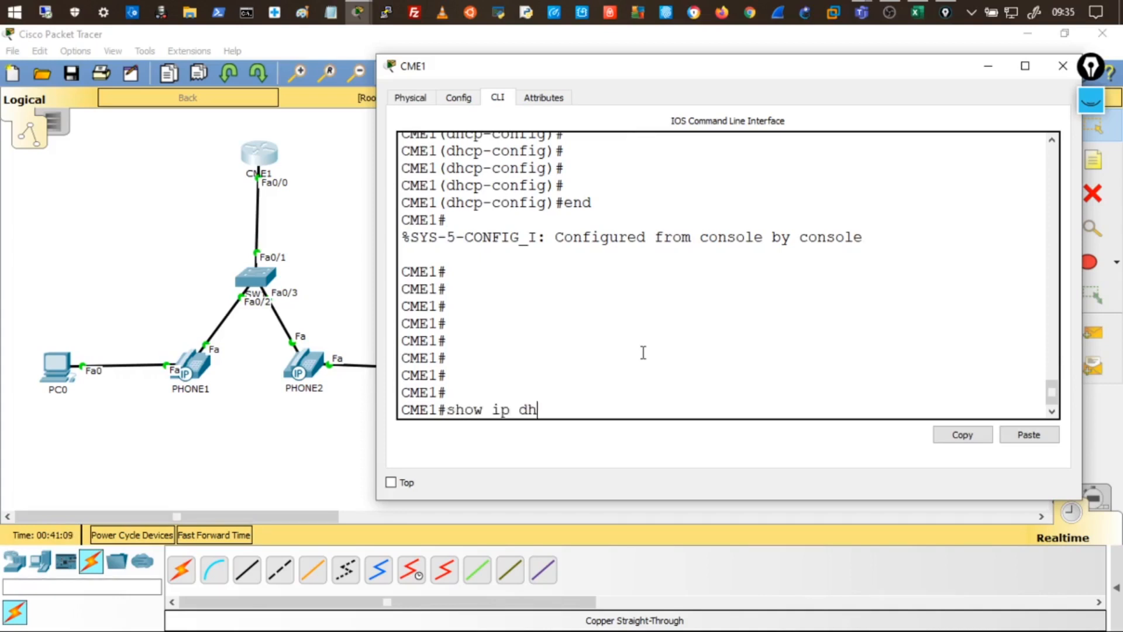
type("cp bindin")
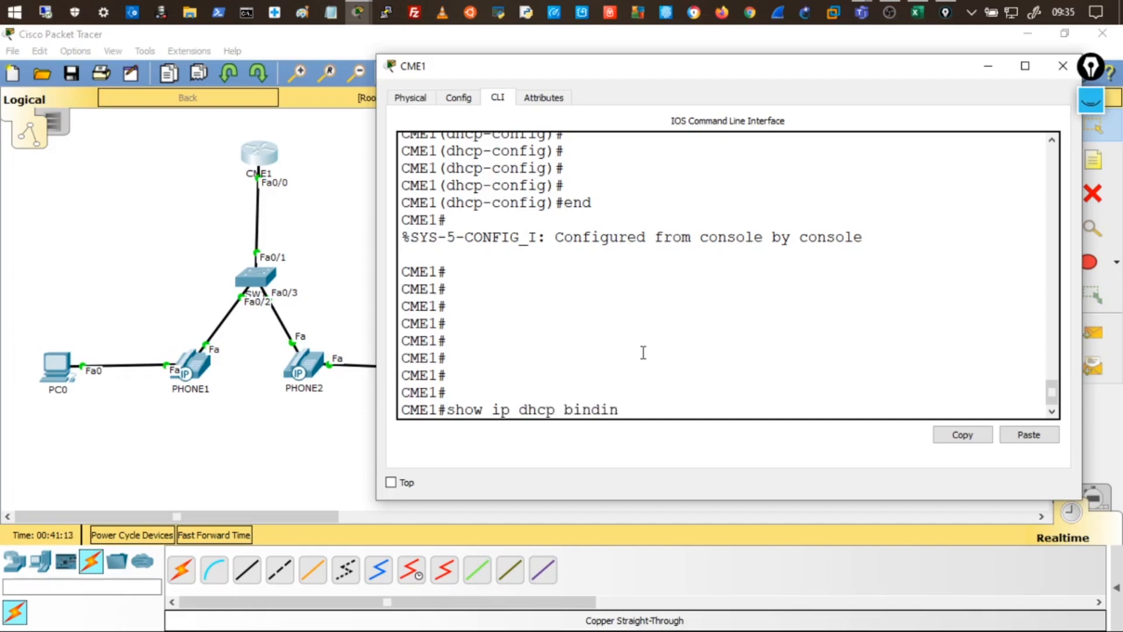
type("g")
key("Return")
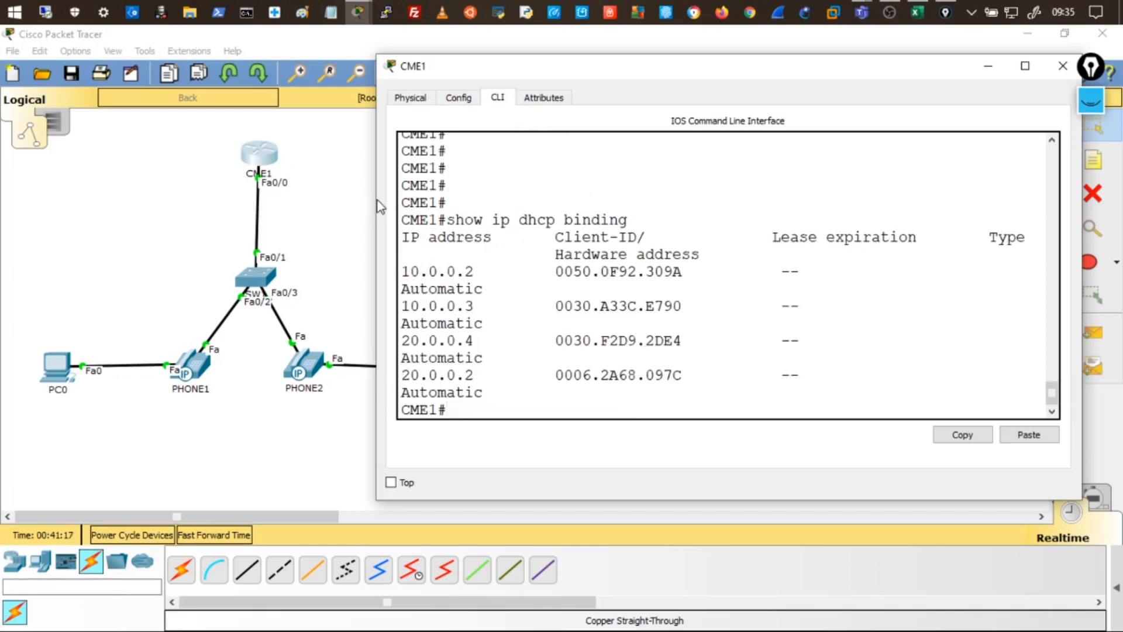
left_click_drag(378, 202, 173, 200)
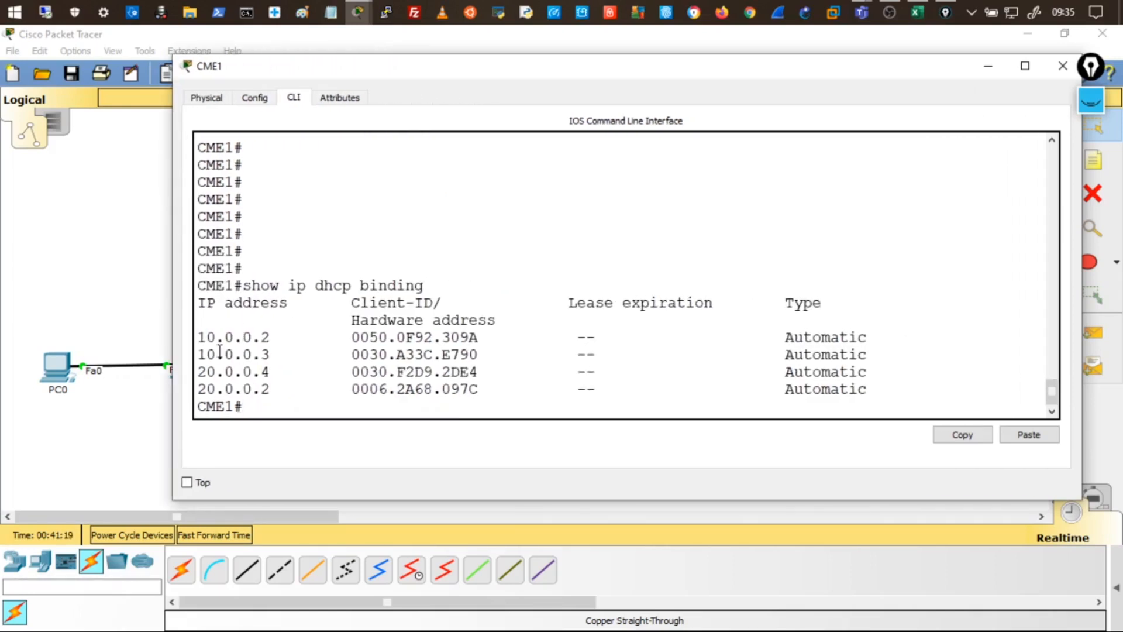
- Examine the IP address, hardware address and type of the two DHCP bindings in the 10.0.0.0 network
left_click_drag(198, 337, 278, 345)
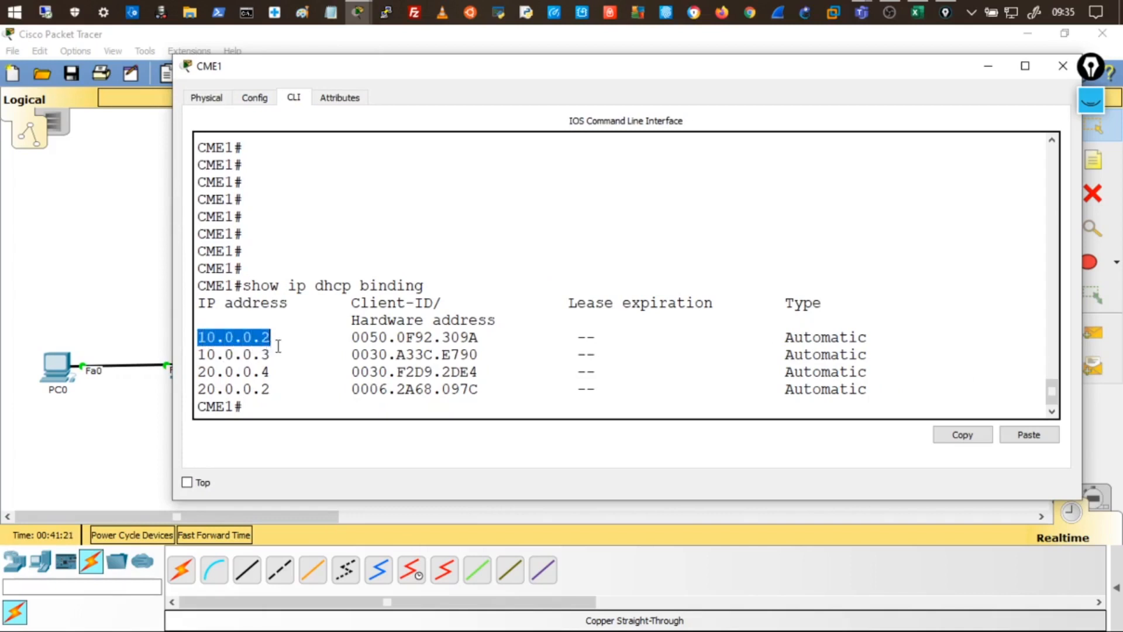
left_click_drag(353, 337, 477, 339)
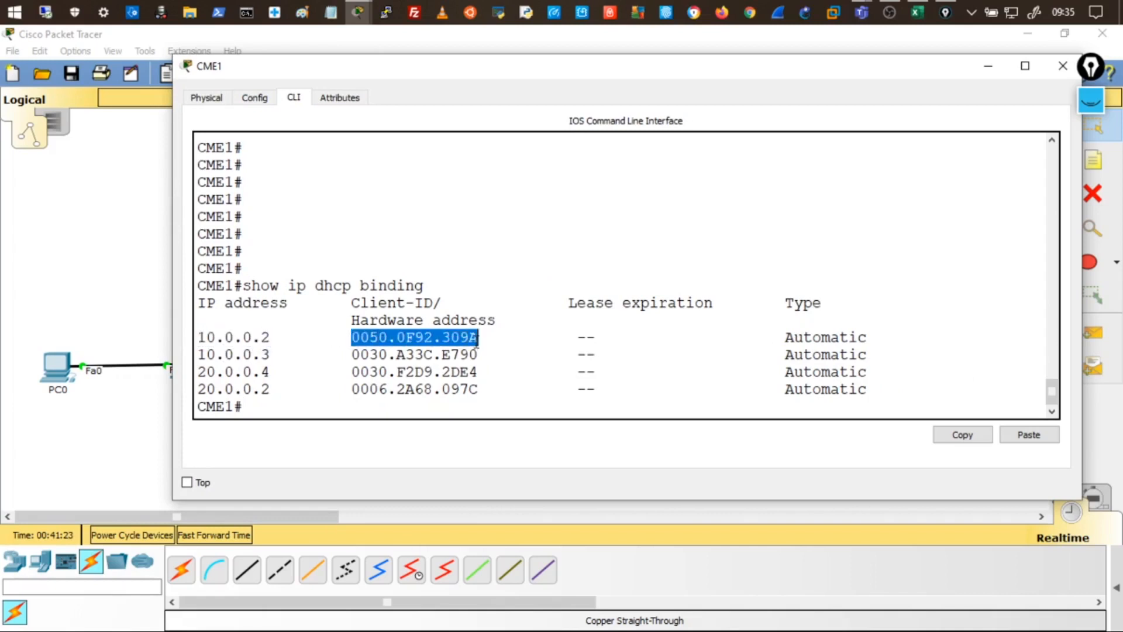
double_click(848, 339)
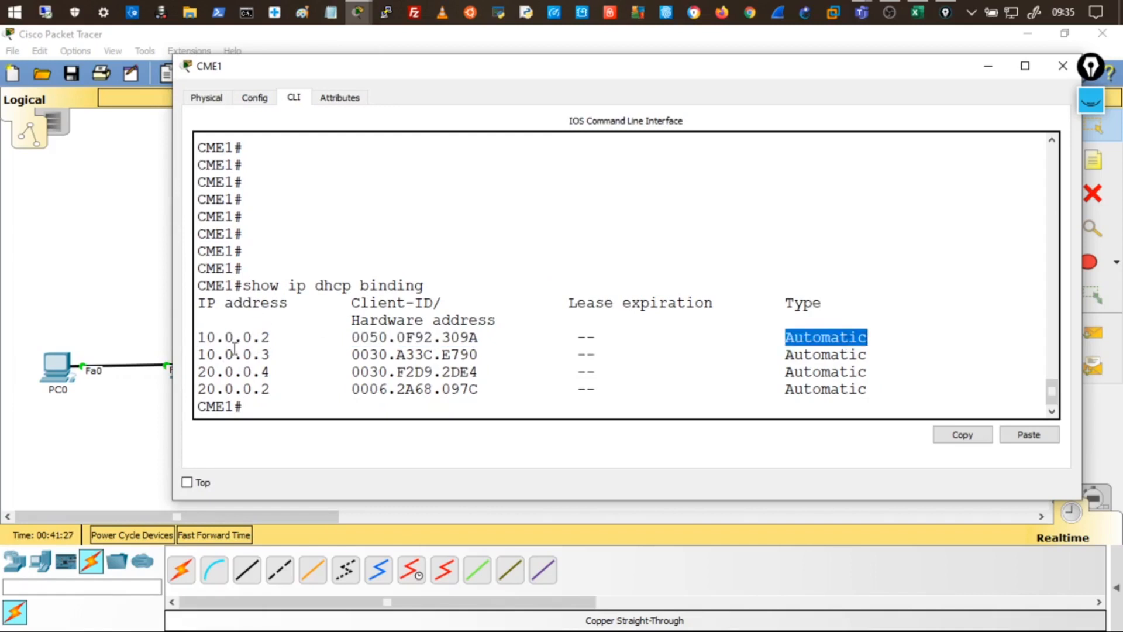
left_click_drag(199, 354, 490, 363)
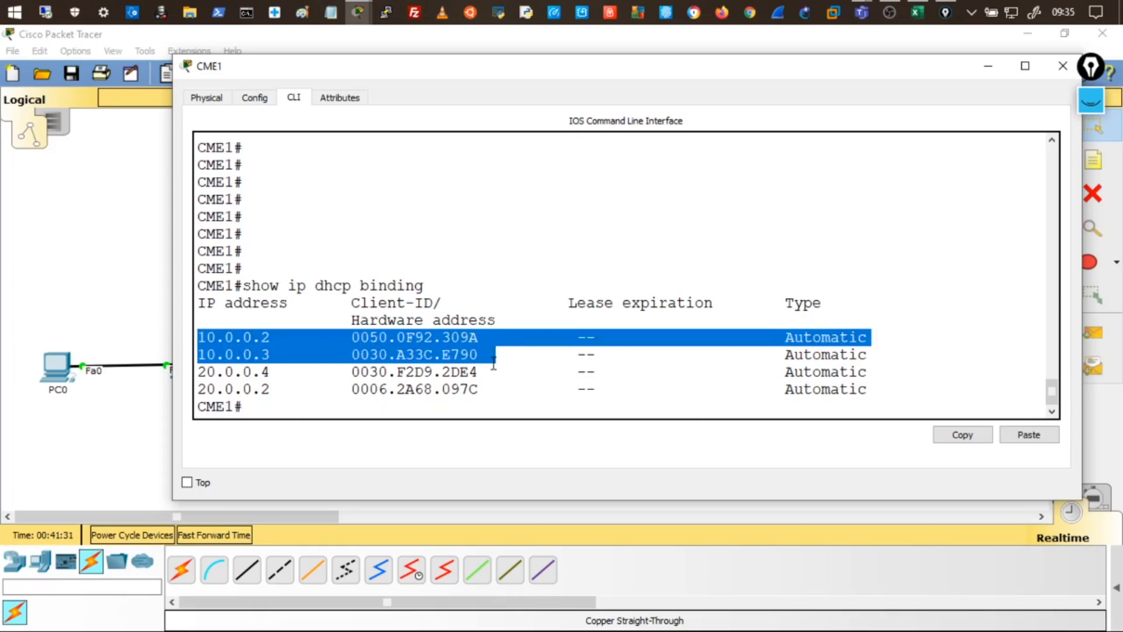
- Examine the two DHCP bindings in the 20.0.0.0 network, then the full set of leases
left_click_drag(200, 373, 867, 391)
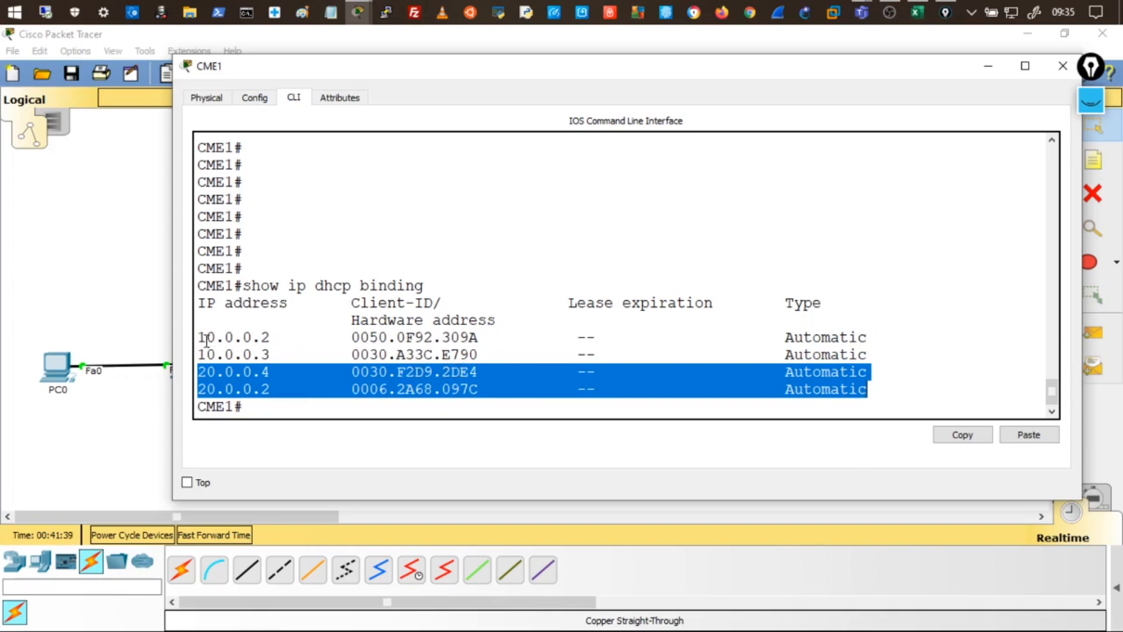
left_click_drag(200, 338, 878, 391)
left_click(877, 390)
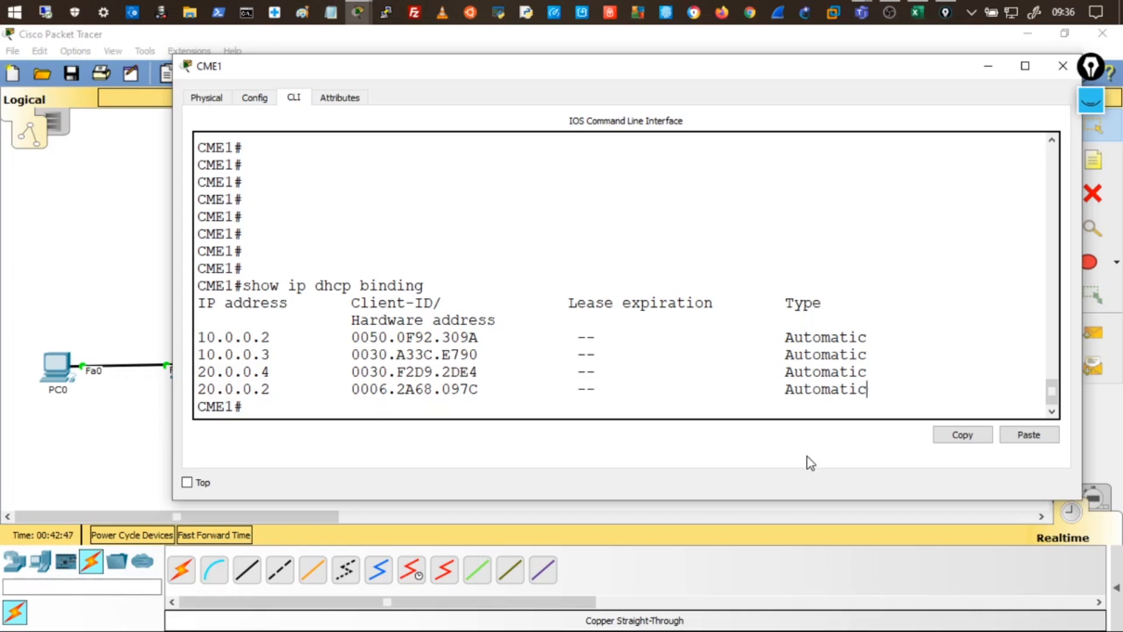
- Enter global configuration mode on CME1 with conf t, adding blank prompt lines before and after it
key("Return")
key("Return")
key("Return")
key("Return")
key("Return")
key("Return")
key("Return")
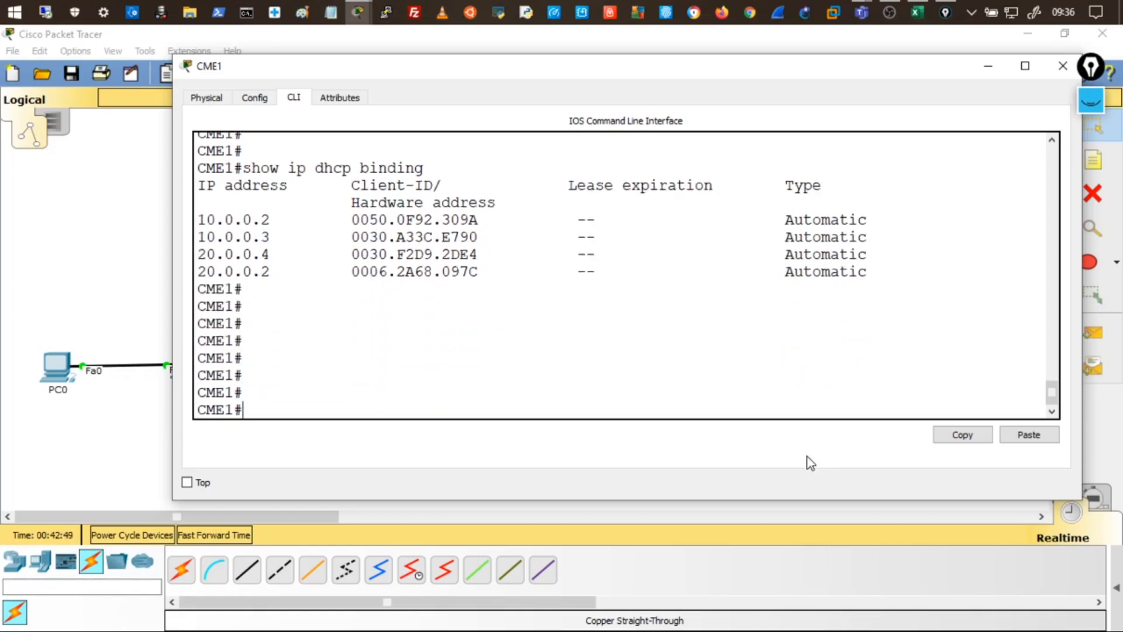
type("conf t")
key("Return")
key("Return")
key("Return")
key("Return")
key("Return")
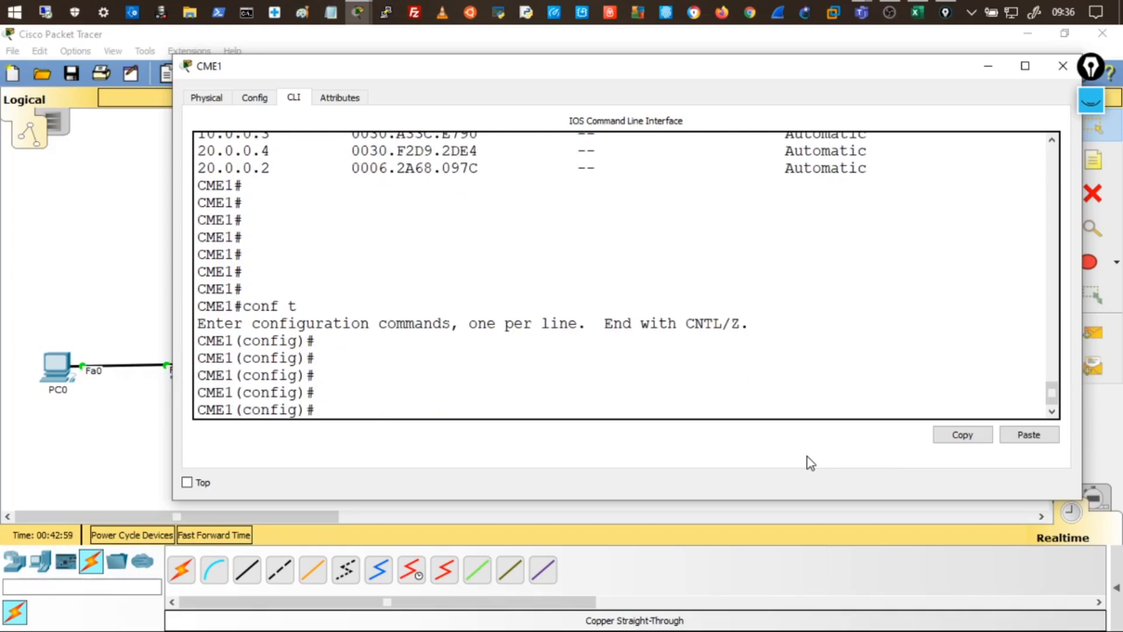
- Enter CME1's telephony configuration mode with telephony-service
type("telephony-serv")
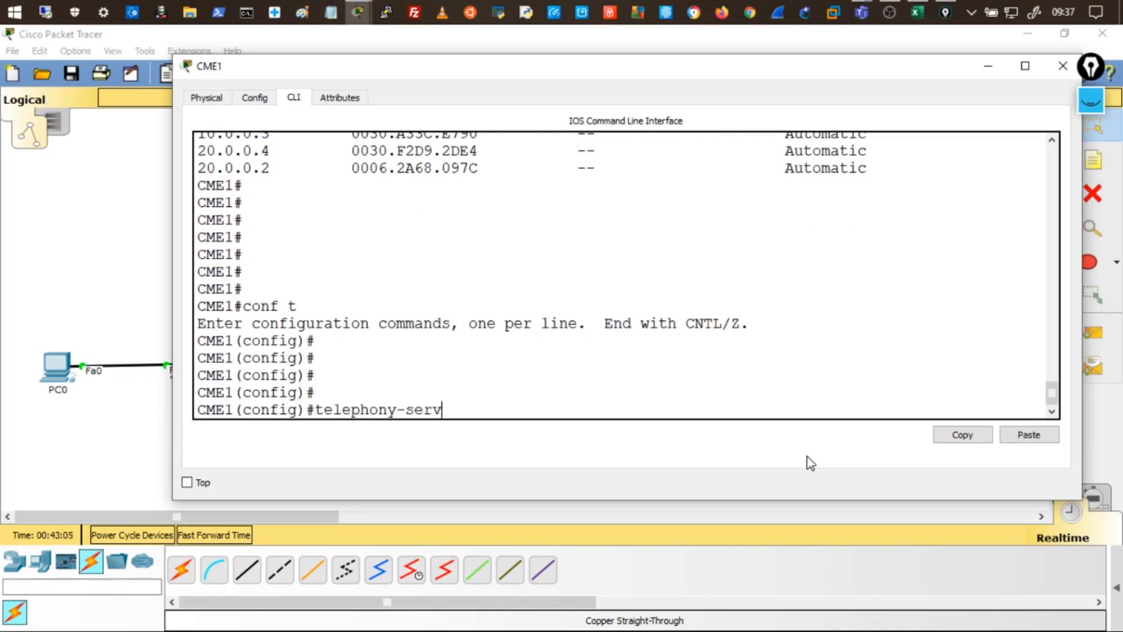
type("ice")
key("Return")
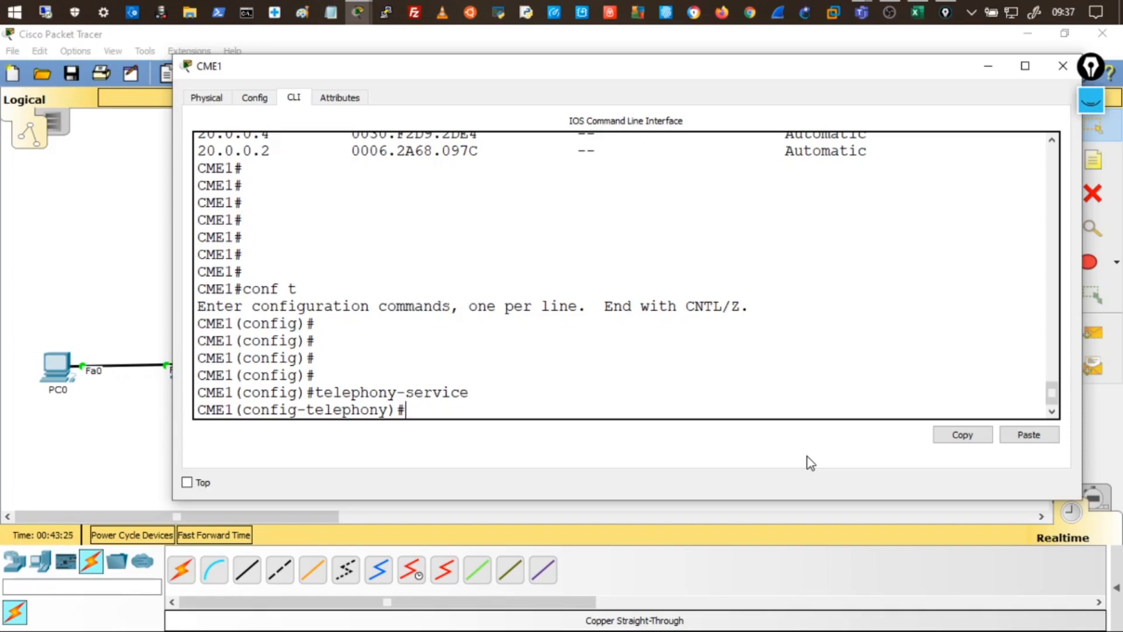
- Set the maximum number of IP phones on CME1 to 2 with max-ephone 2
type("max-eho")
key("BackSpace")
key("BackSpace")
type("phone")
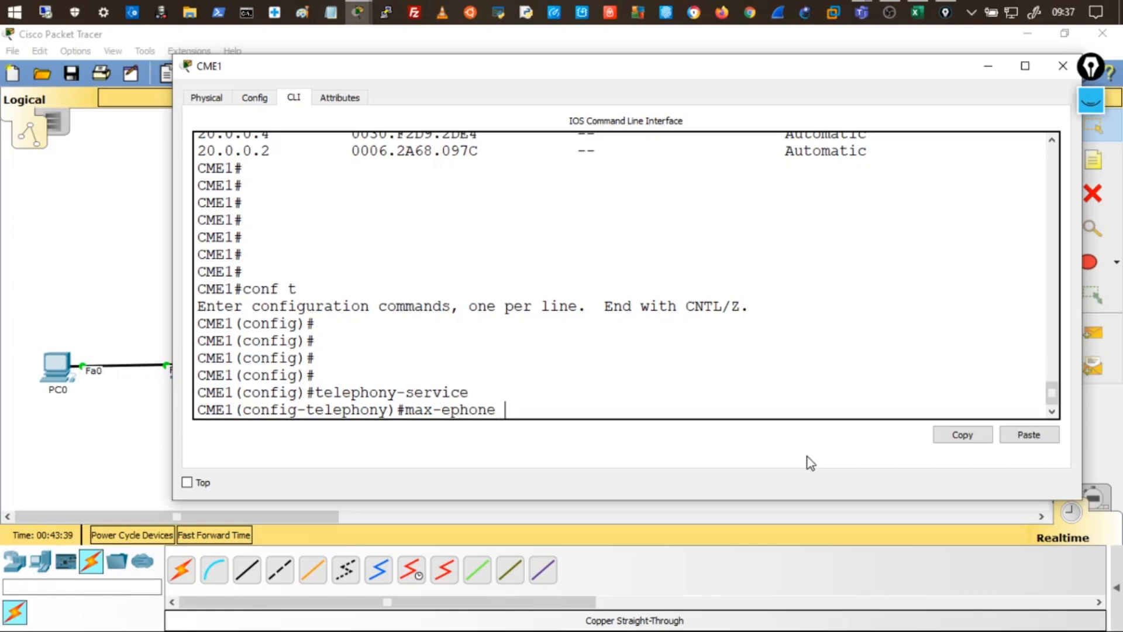
type(" 2")
key("Return")
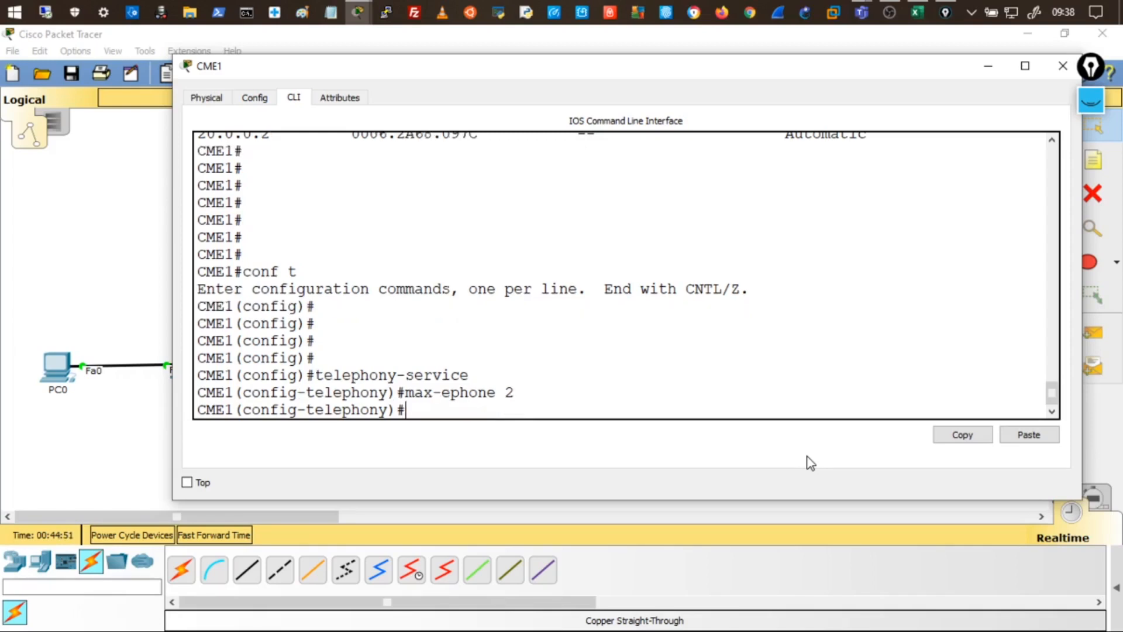
- Write max-dn 2 at the telephony prompt without submitting it, and highlight max-ephone and max-dn 2 for comparison
type("max-dn")
type("2")
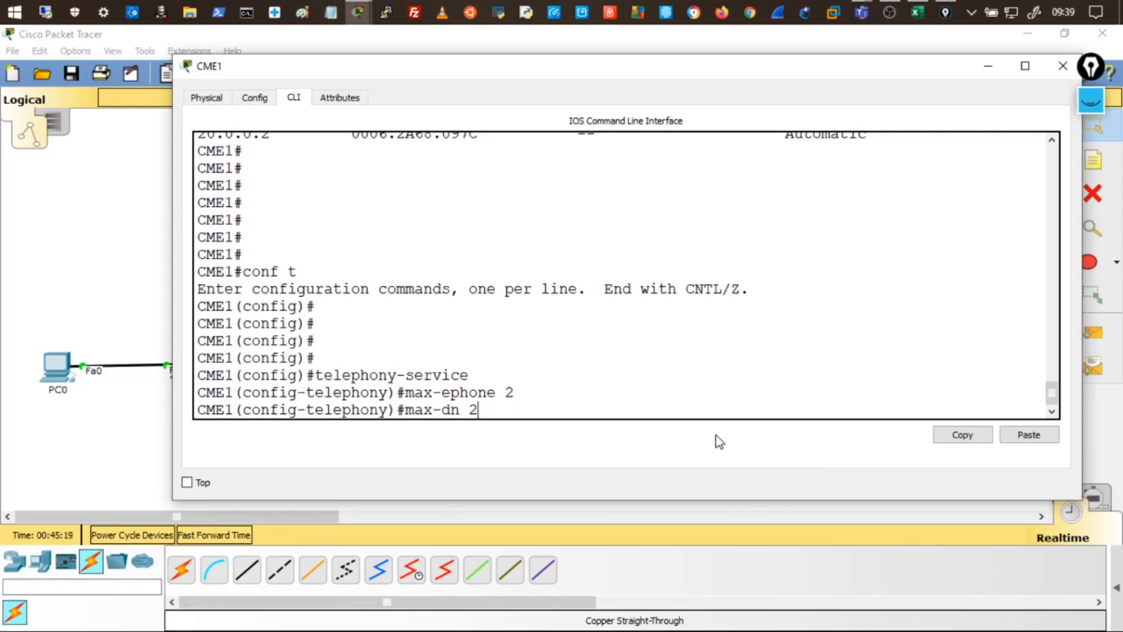
left_click_drag(496, 392, 403, 392)
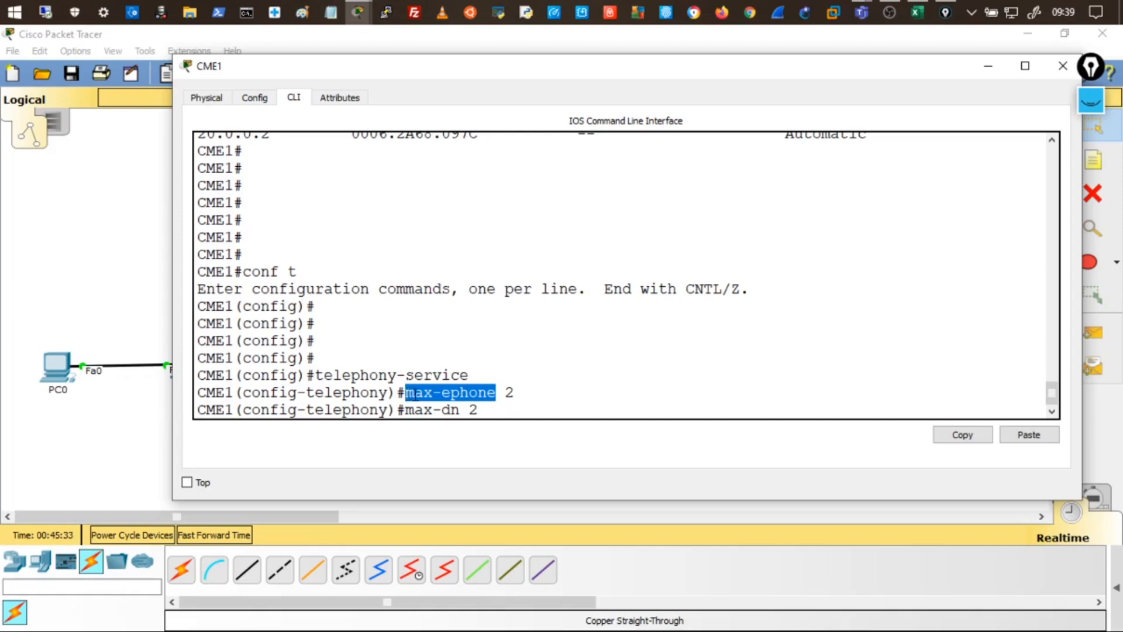
left_click_drag(478, 409, 398, 410)
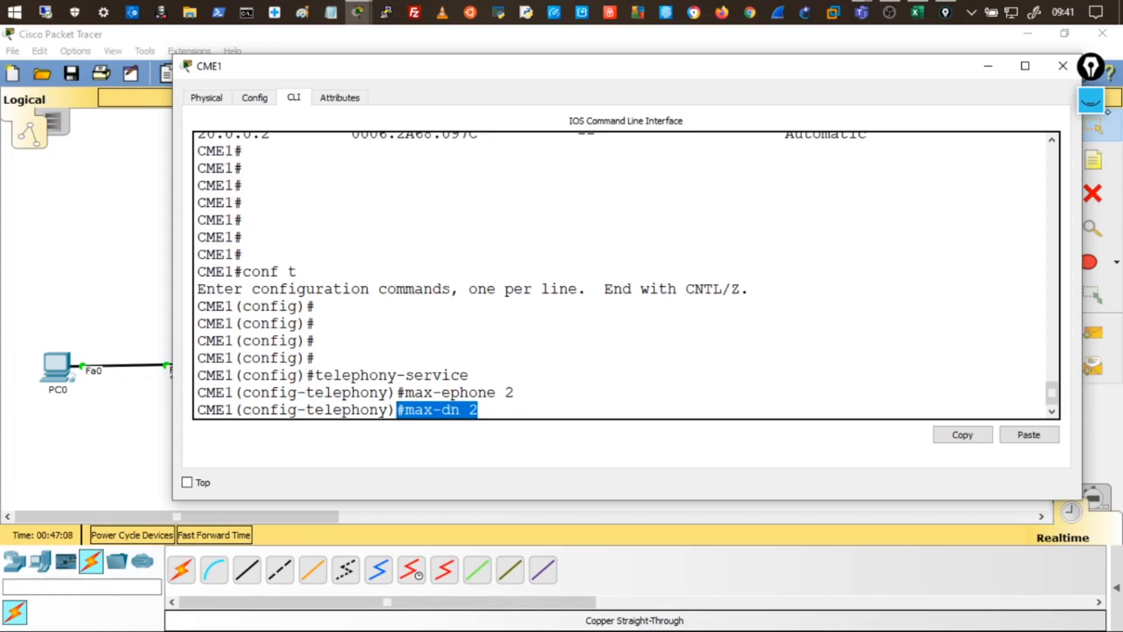
- Activate the annotation pen and handwrite "plusieurs lignes → 1 seul Téléphone IP" over the terminal
left_click(1091, 101)
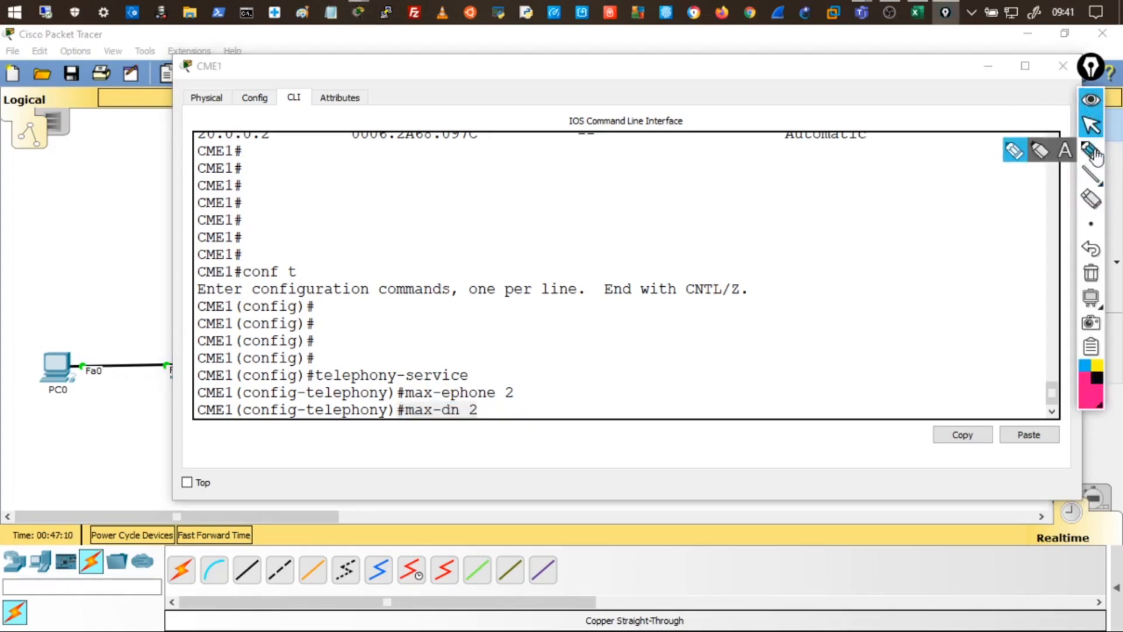
left_click(1094, 153)
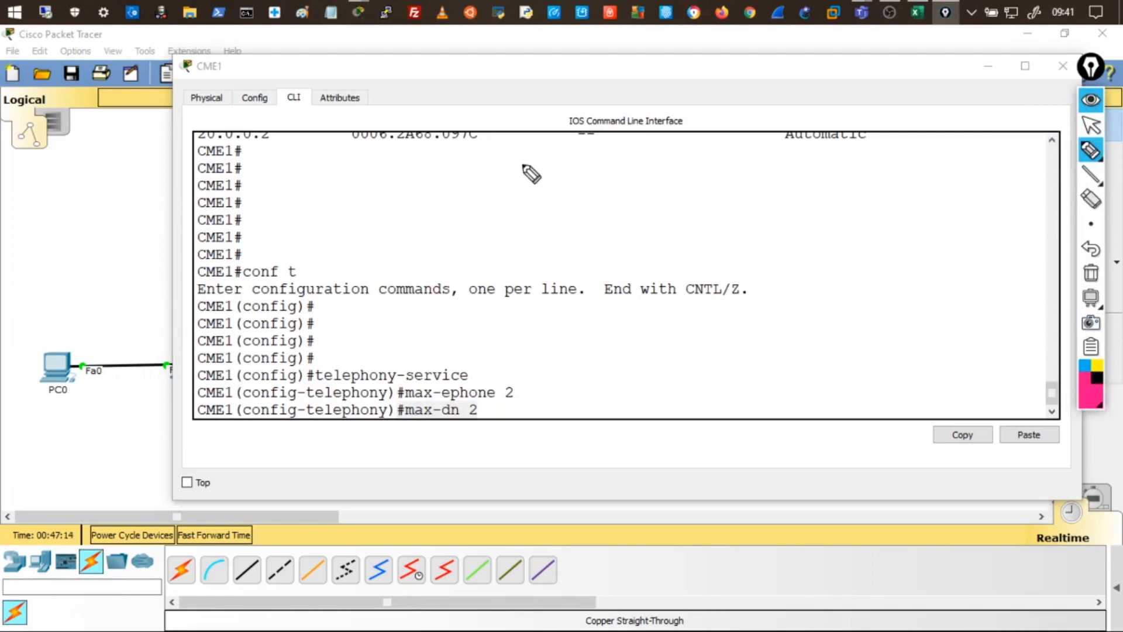
mouse_move(395, 173)
left_mouse_down()
mouse_move(677, 176)
mouse_move(656, 181)
mouse_move(955, 165)
left_mouse_up()
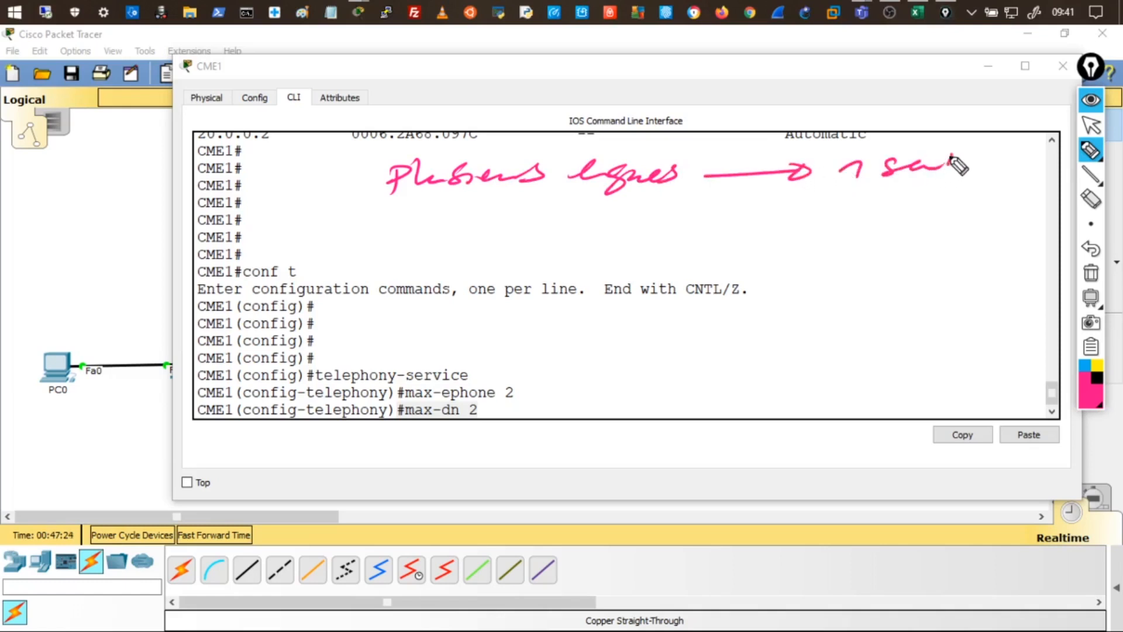
mouse_move(836, 201)
left_mouse_down()
mouse_move(1007, 211)
mouse_move(1041, 196)
left_mouse_up()
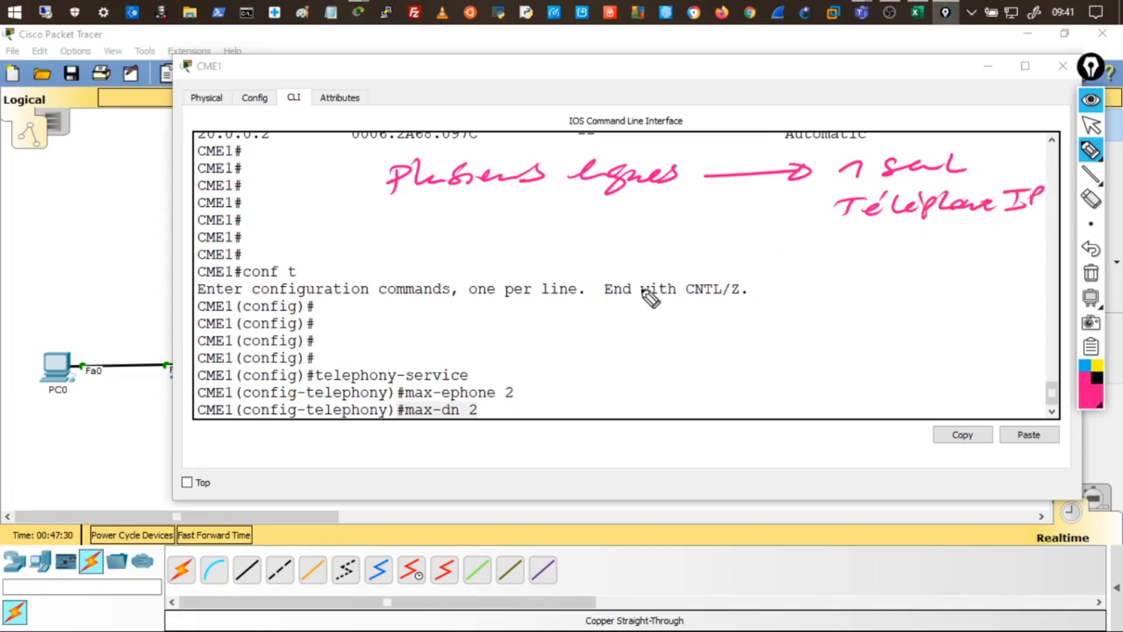
- Handwrite an underlined "ou" and, below it, "une seule ligne → plusieurs Téléphones IP"
left_click_drag(459, 214, 494, 211)
left_click_drag(457, 232, 487, 229)
mouse_move(413, 259)
left_mouse_down()
mouse_move(477, 266)
mouse_move(581, 253)
mouse_move(654, 282)
mouse_move(728, 257)
mouse_move(815, 265)
mouse_move(796, 273)
mouse_move(1002, 264)
left_mouse_up()
left_click(527, 256)
mouse_move(837, 297)
left_mouse_down()
mouse_move(895, 293)
mouse_move(967, 308)
mouse_move(1041, 301)
left_mouse_up()
mouse_move(910, 332)
left_mouse_down()
mouse_move(905, 343)
mouse_move(916, 345)
left_mouse_up()
left_click_drag(933, 346, 962, 332)
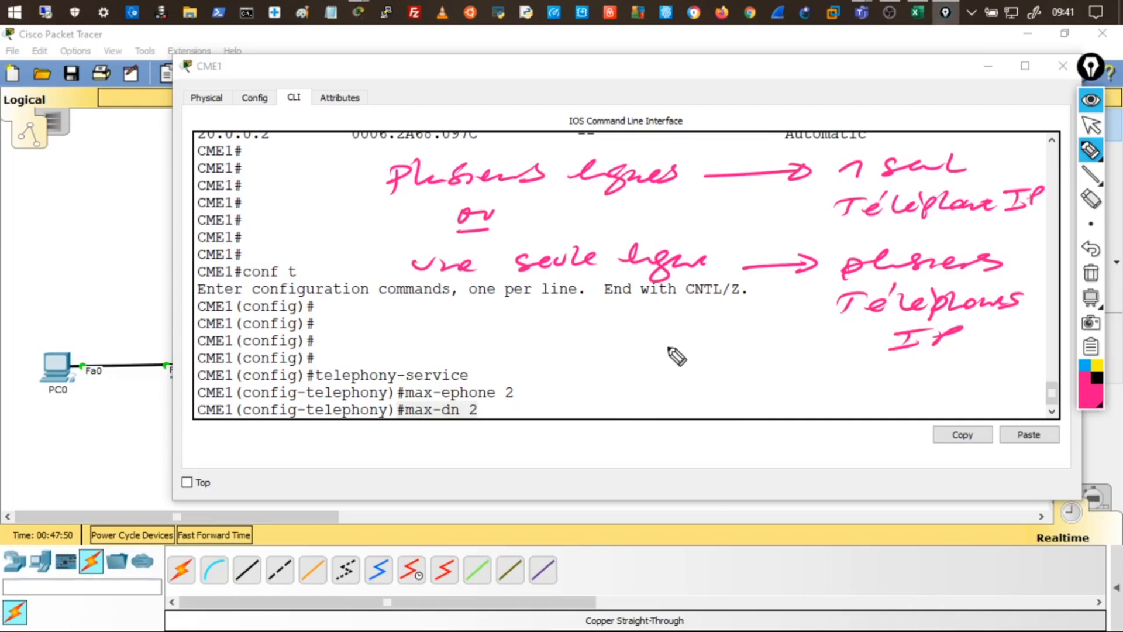
- Underline "plusieurs lignes", "1 seul" and "seule" in the handwritten notes
left_click_drag(529, 191, 571, 191)
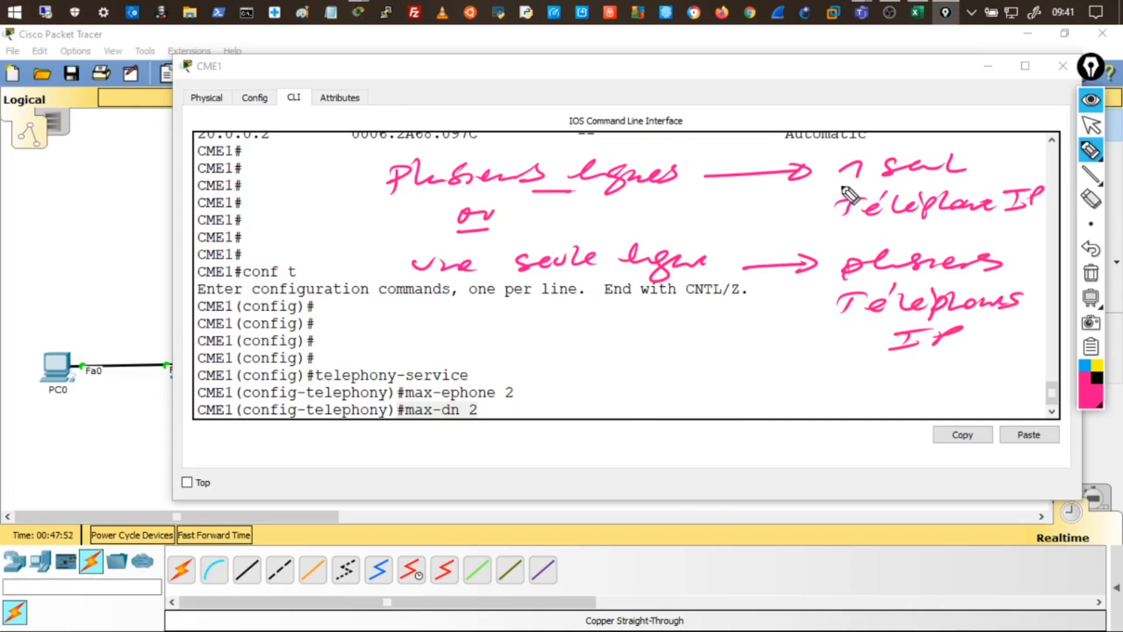
left_click_drag(862, 183, 886, 183)
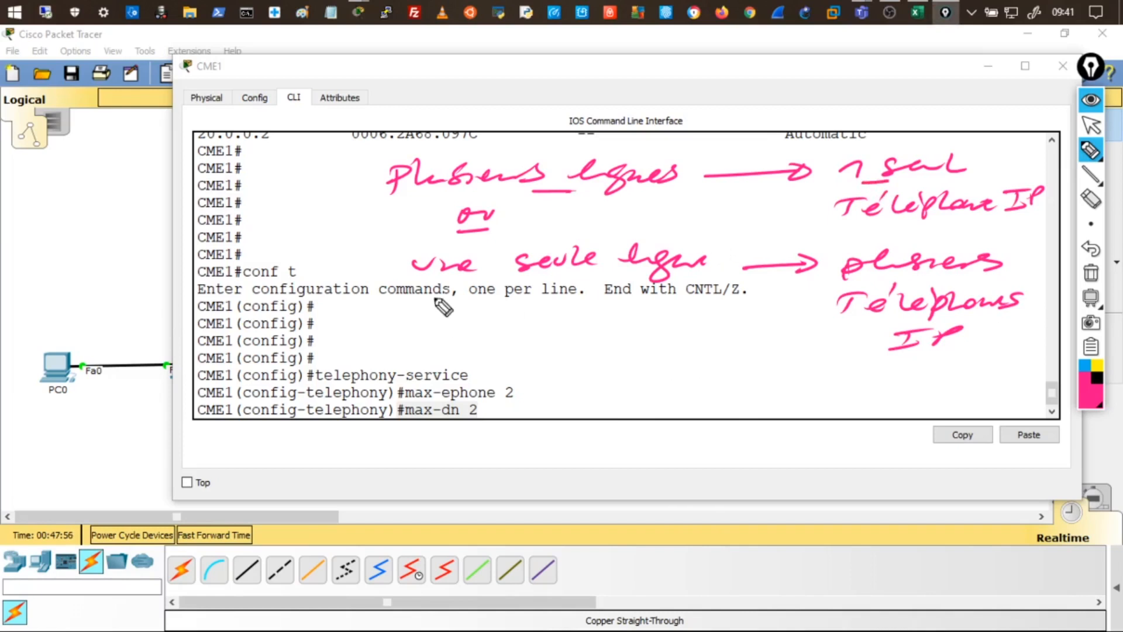
left_click_drag(488, 280, 564, 278)
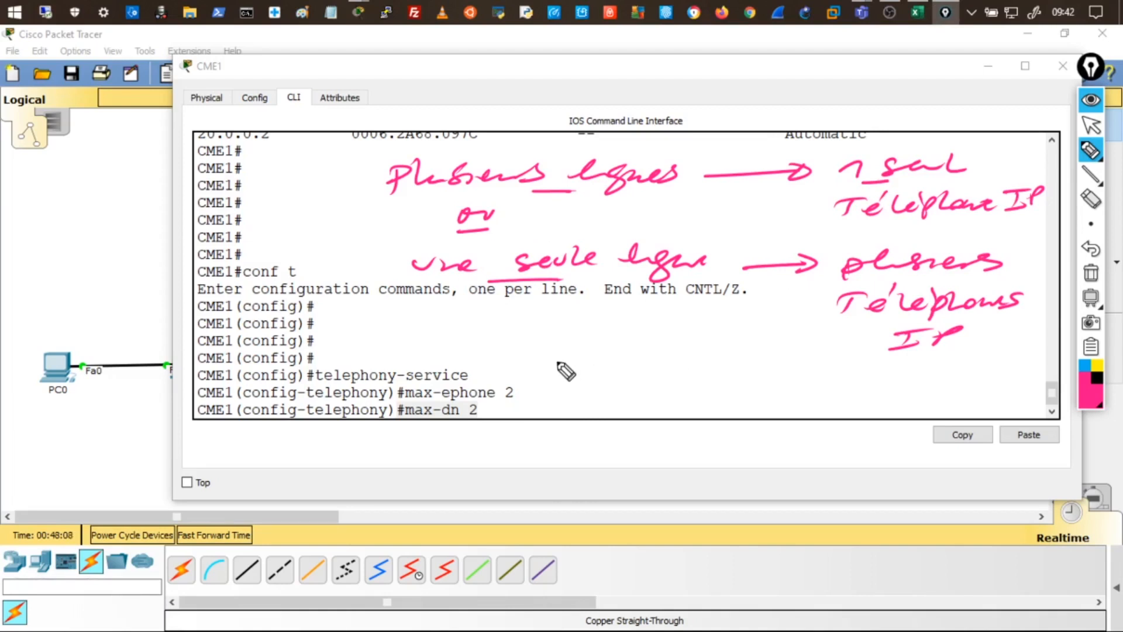
- Handwrite "RNIS" with branches "BRI" and "PRI", underline the P of PRI, and note "max 2 lignes" beside BRI
mouse_move(540, 372)
left_mouse_down()
mouse_move(604, 366)
mouse_move(623, 351)
mouse_move(588, 377)
mouse_move(614, 413)
mouse_move(657, 418)
mouse_move(727, 396)
left_mouse_up()
mouse_move(592, 422)
left_mouse_down()
mouse_move(616, 452)
mouse_move(652, 445)
left_mouse_up()
mouse_move(664, 442)
left_mouse_down()
mouse_move(665, 456)
mouse_move(685, 457)
left_mouse_up()
mouse_move(700, 442)
left_mouse_down()
mouse_move(694, 454)
mouse_move(716, 451)
left_mouse_up()
left_click_drag(693, 440, 719, 437)
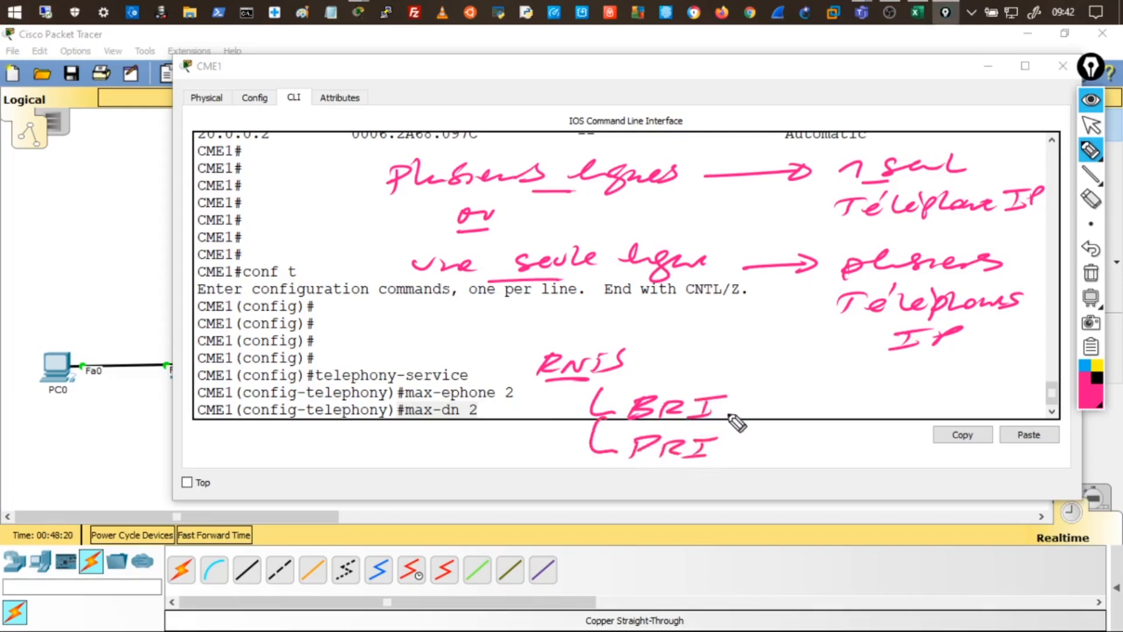
left_click_drag(628, 465, 641, 464)
left_click_drag(728, 412, 929, 405)
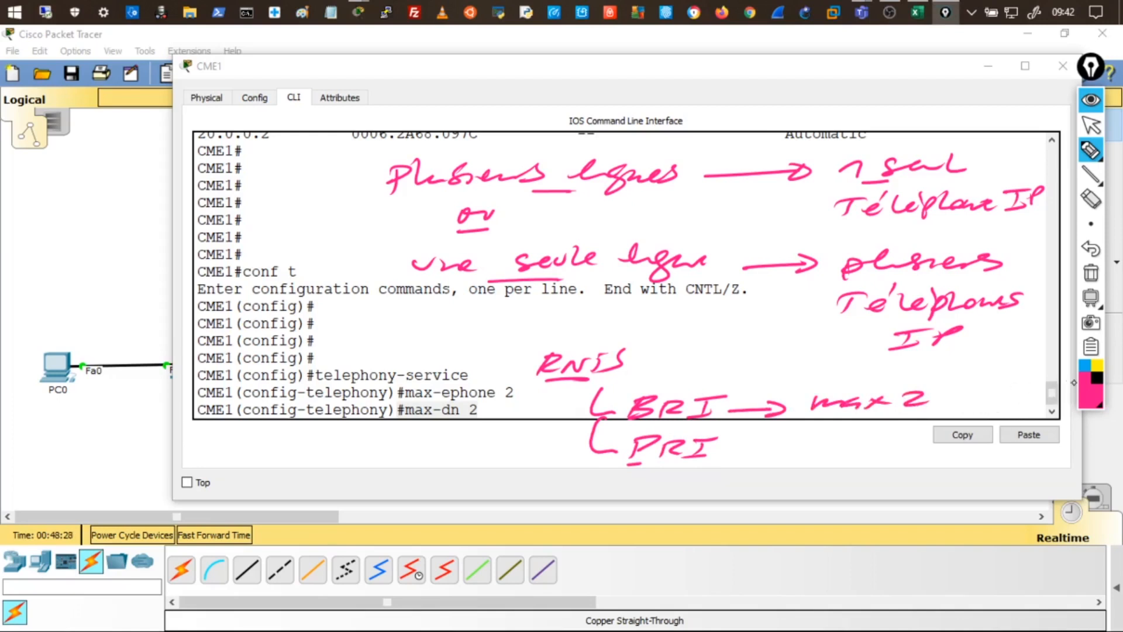
left_click_drag(964, 406, 1058, 400)
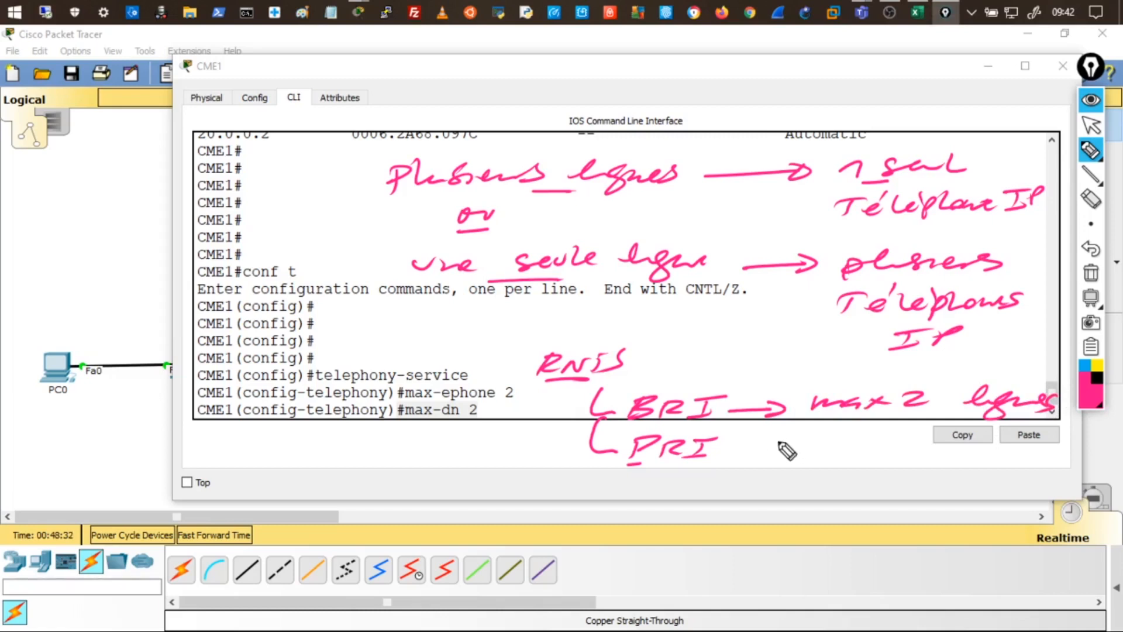
- Sketch a telephone below the terminal with two lines attached to its side, and circle "BRI"
mouse_move(354, 452)
left_mouse_down()
mouse_move(350, 479)
mouse_move(431, 502)
mouse_move(370, 472)
mouse_move(371, 484)
mouse_move(388, 481)
mouse_move(380, 472)
mouse_move(419, 470)
mouse_move(419, 484)
left_mouse_up()
left_click(431, 467)
left_click(433, 478)
left_click(420, 492)
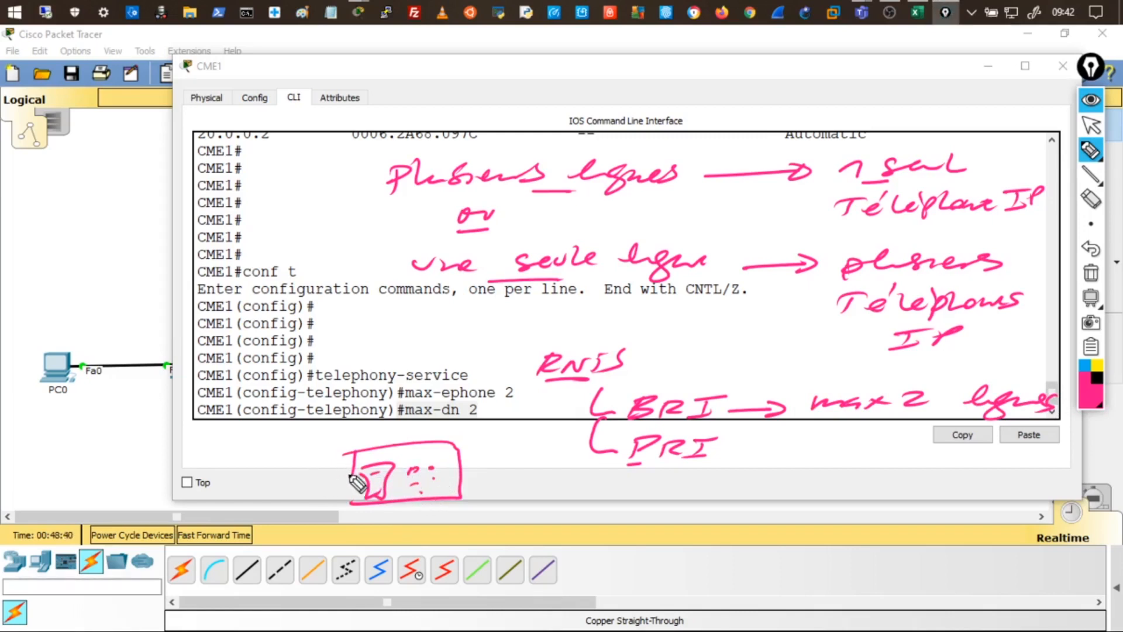
mouse_move(313, 477)
left_mouse_down()
mouse_move(347, 475)
mouse_move(346, 491)
left_mouse_up()
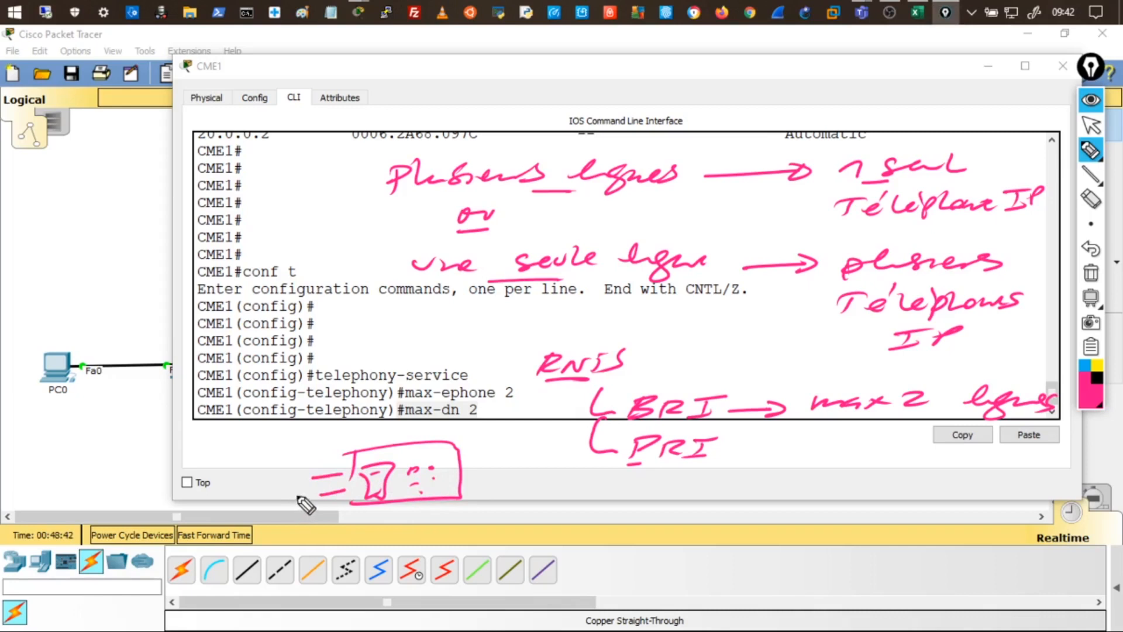
left_click_drag(705, 386, 591, 401)
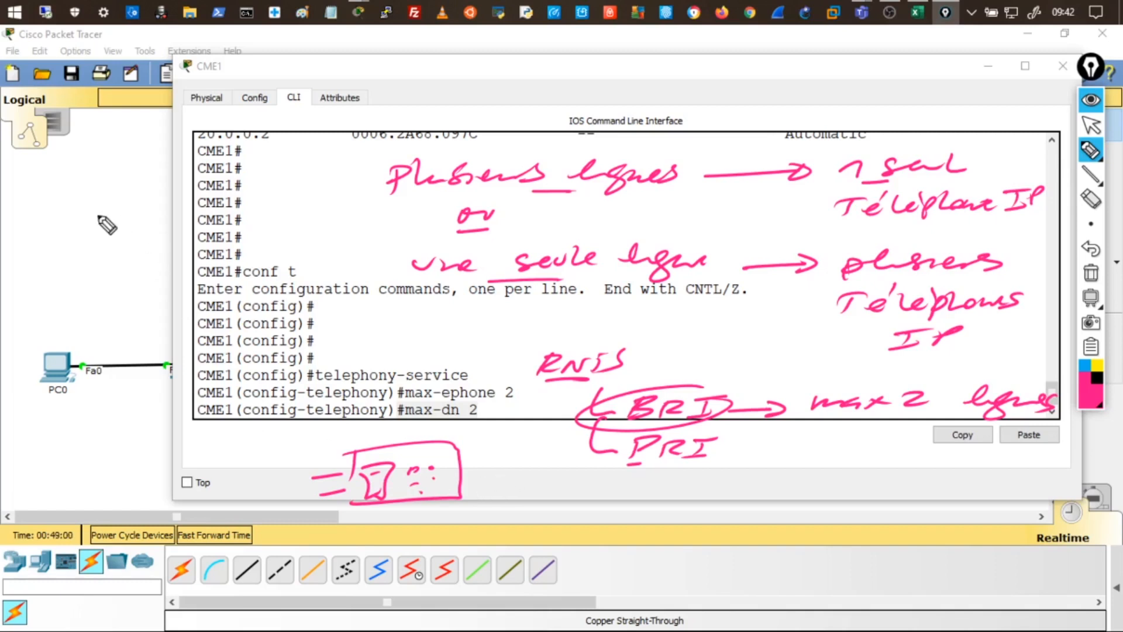
- Handwrite "un seul n°" beside the terminal and connect it with lines to four small phone sketches
mouse_move(57, 202)
left_mouse_down()
mouse_move(70, 211)
mouse_move(225, 182)
left_mouse_up()
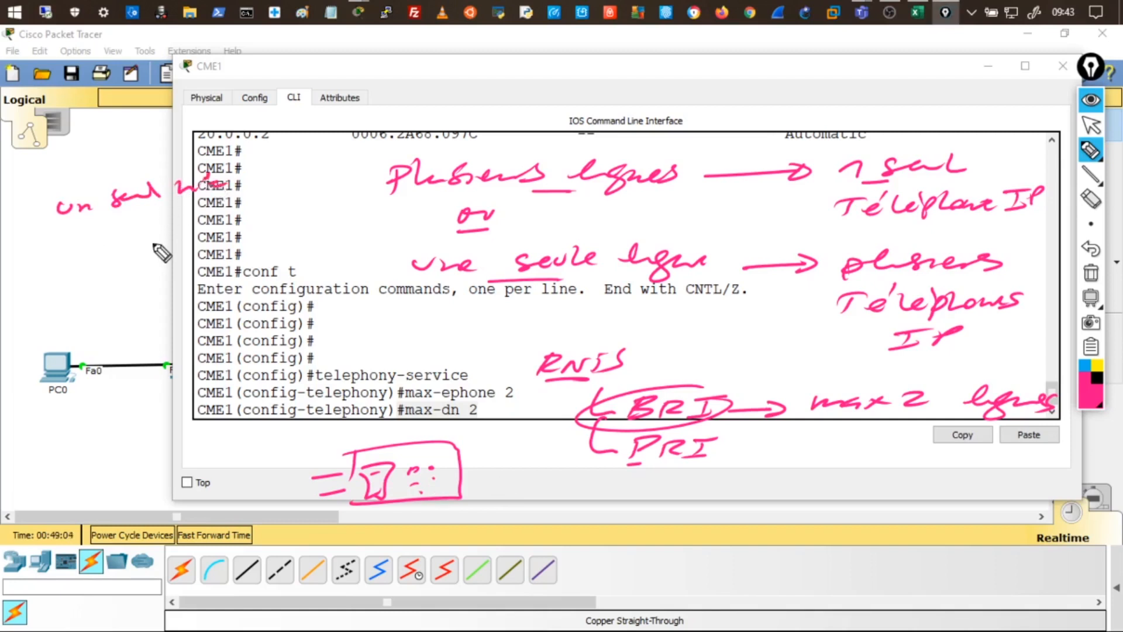
mouse_move(122, 222)
left_mouse_down()
mouse_move(91, 295)
mouse_move(111, 289)
left_mouse_up()
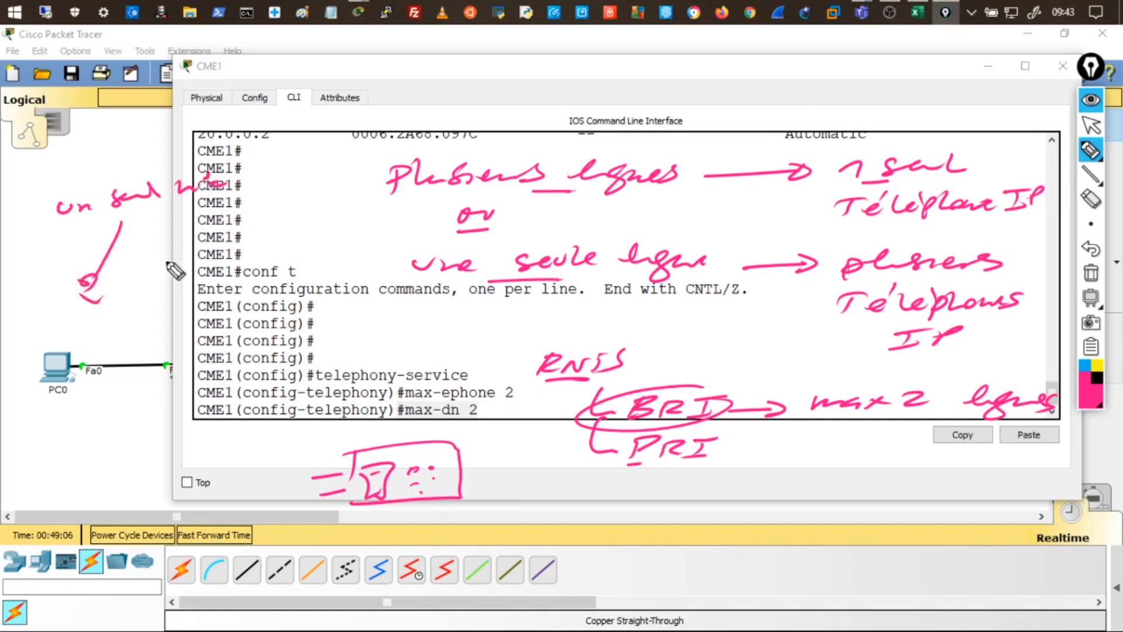
left_click_drag(176, 266, 182, 286)
left_click_drag(237, 254, 242, 272)
left_click_drag(278, 239, 304, 231)
left_click_drag(126, 209, 174, 254)
left_click_drag(171, 203, 234, 248)
left_click_drag(191, 200, 270, 243)
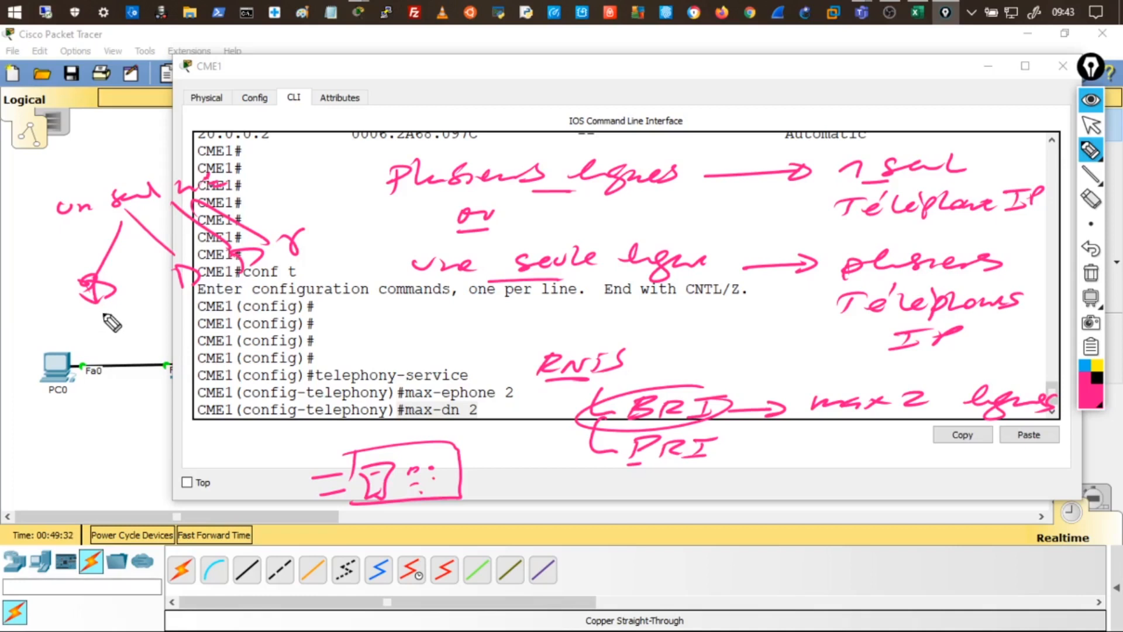
- Circle "un seul n°" and trace over the phone sketches beneath it
mouse_move(168, 157)
left_mouse_down()
mouse_move(56, 179)
mouse_move(253, 178)
left_mouse_up()
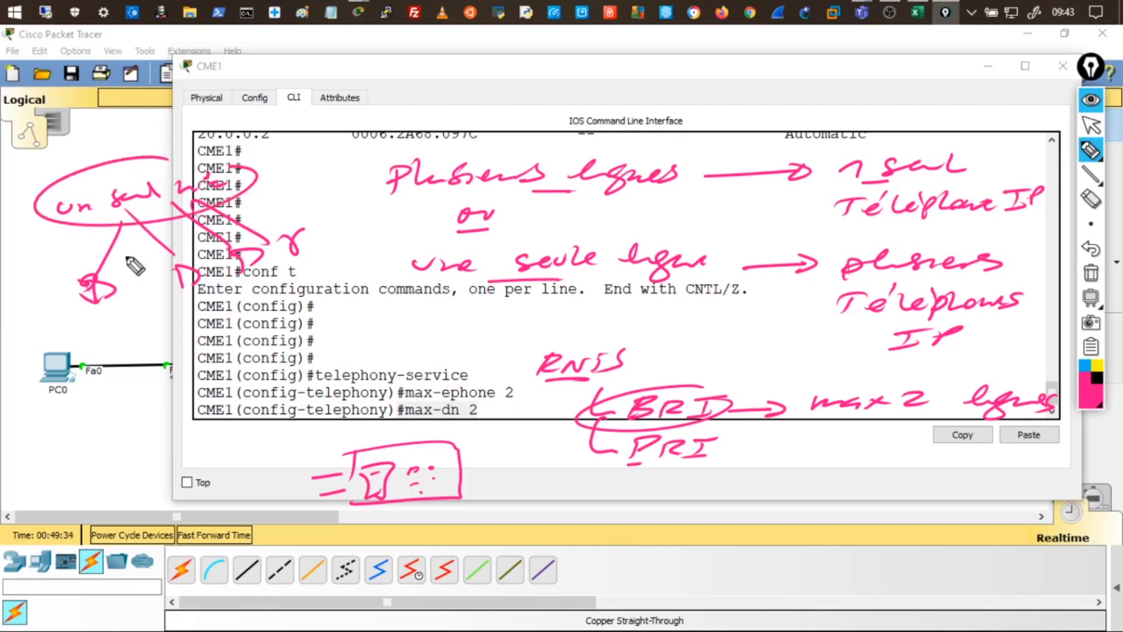
left_click_drag(106, 274, 92, 307)
left_click_drag(166, 275, 307, 243)
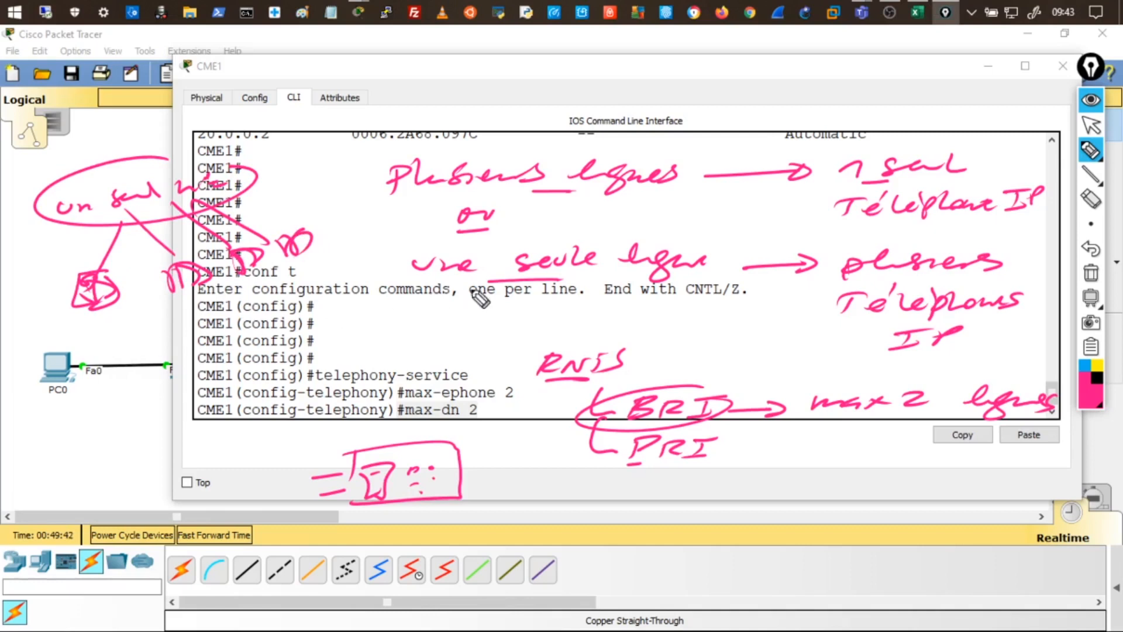
- Underline "plusieurs Téléphones" in the notes and circle "max 2" in the BRI note
left_click_drag(845, 275, 920, 272)
left_click_drag(851, 320, 891, 316)
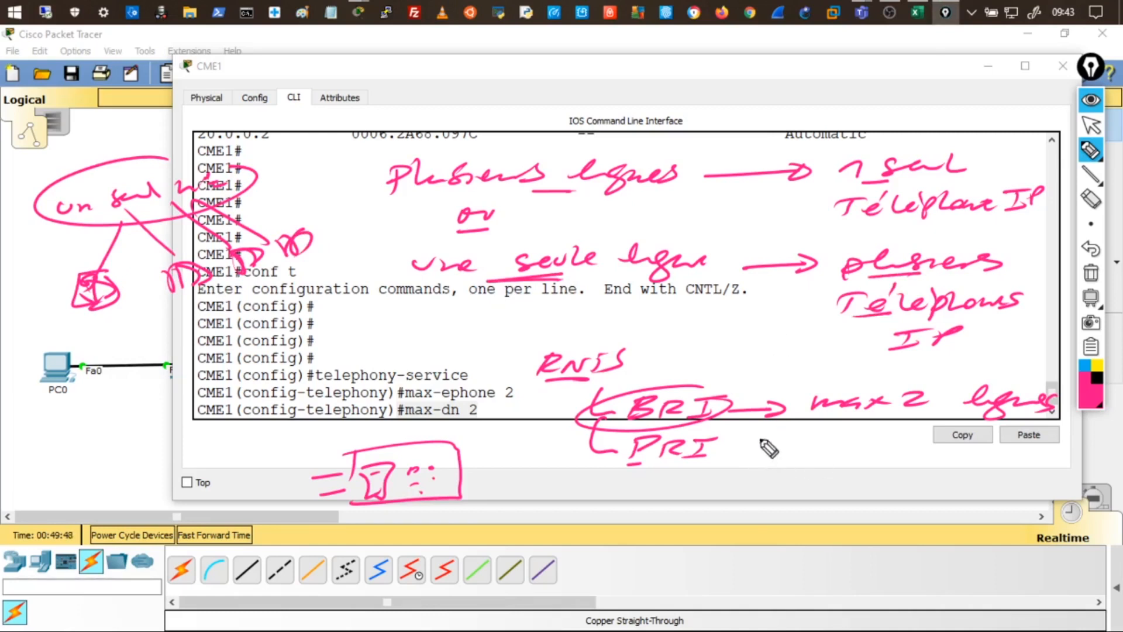
left_click_drag(895, 371, 939, 396)
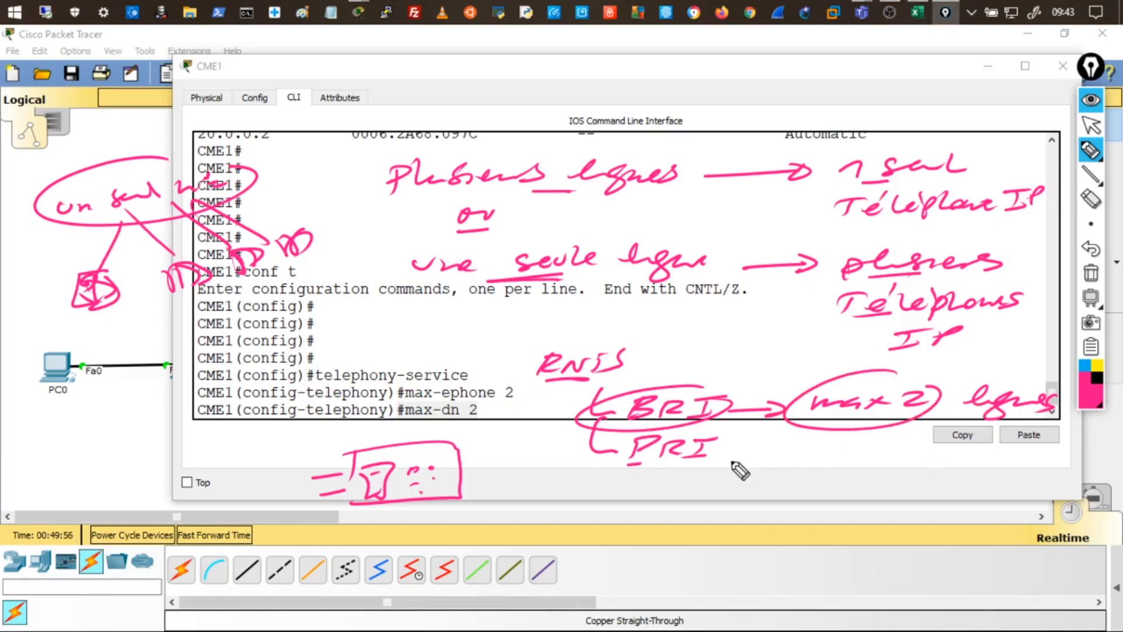
- Note "15/30 lignes" beside PRI, underline the 15, and circle "BRI" again
left_click_drag(731, 457, 877, 470)
left_click_drag(906, 460, 1061, 452)
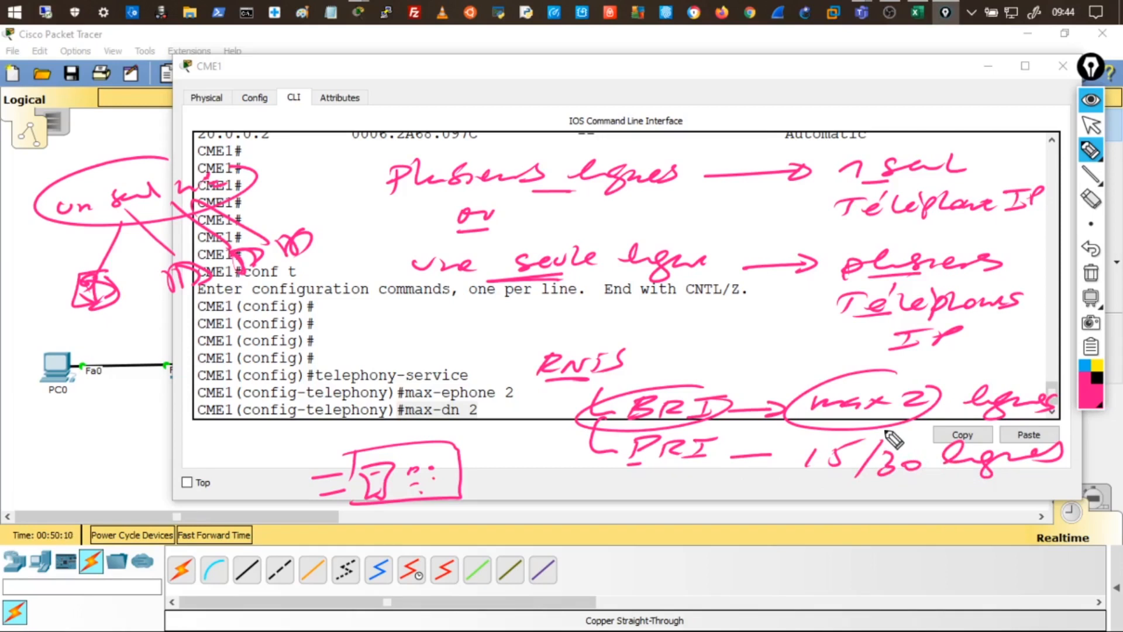
left_click_drag(805, 476, 841, 472)
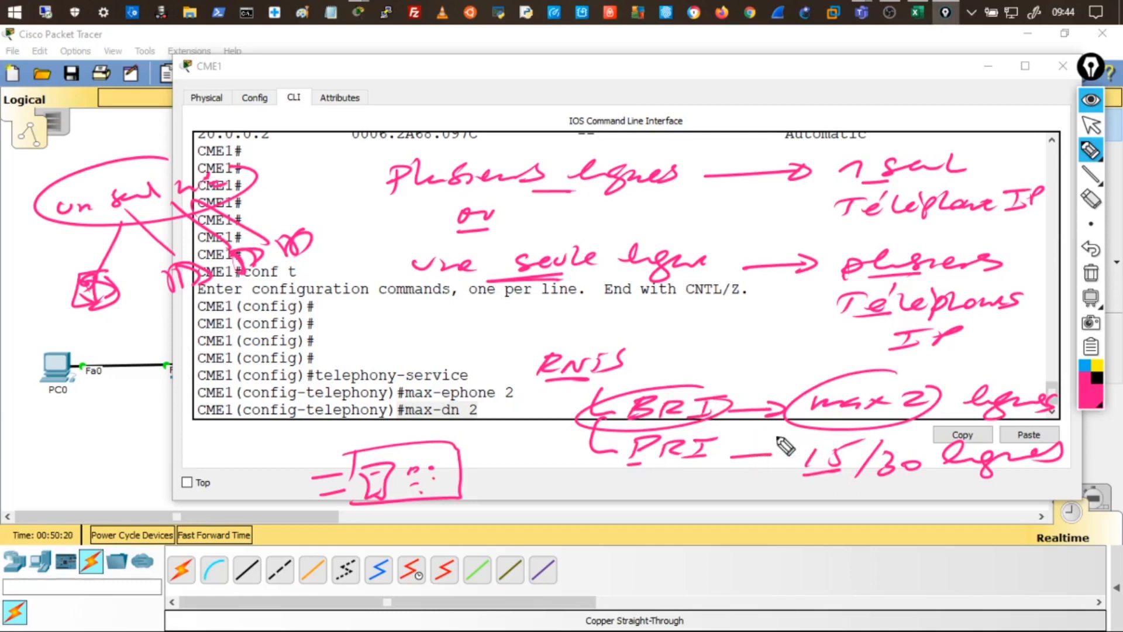
left_click_drag(712, 403, 702, 406)
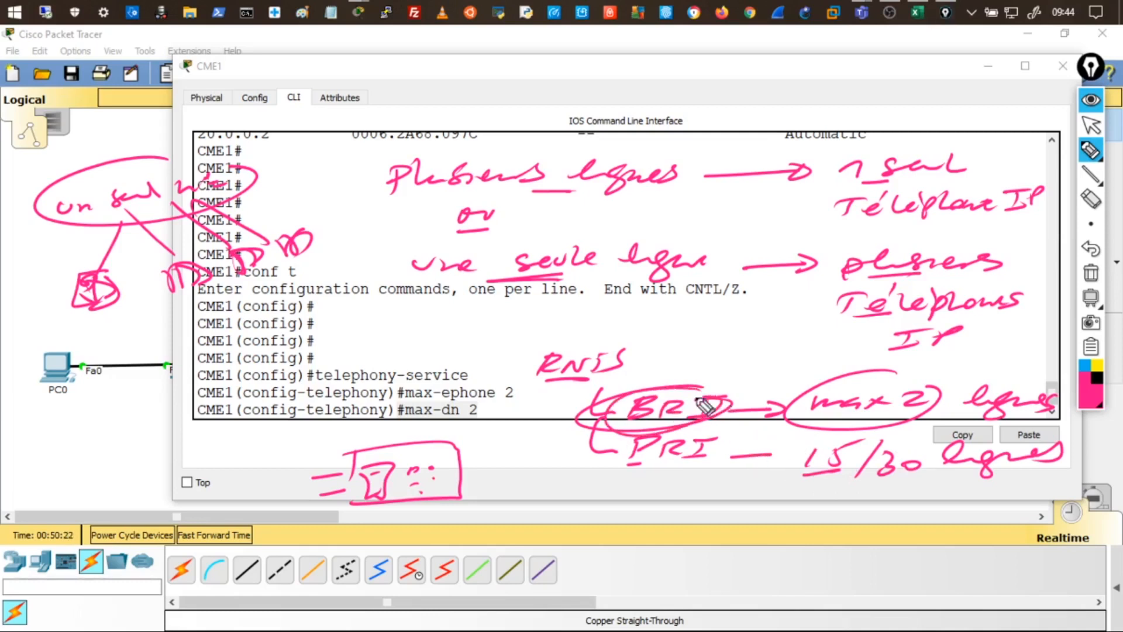
- Underline "max 2" in the BRI note, circle "PRI", and add a stroke below the "15/30 lignes" note
left_click_drag(819, 417, 872, 414)
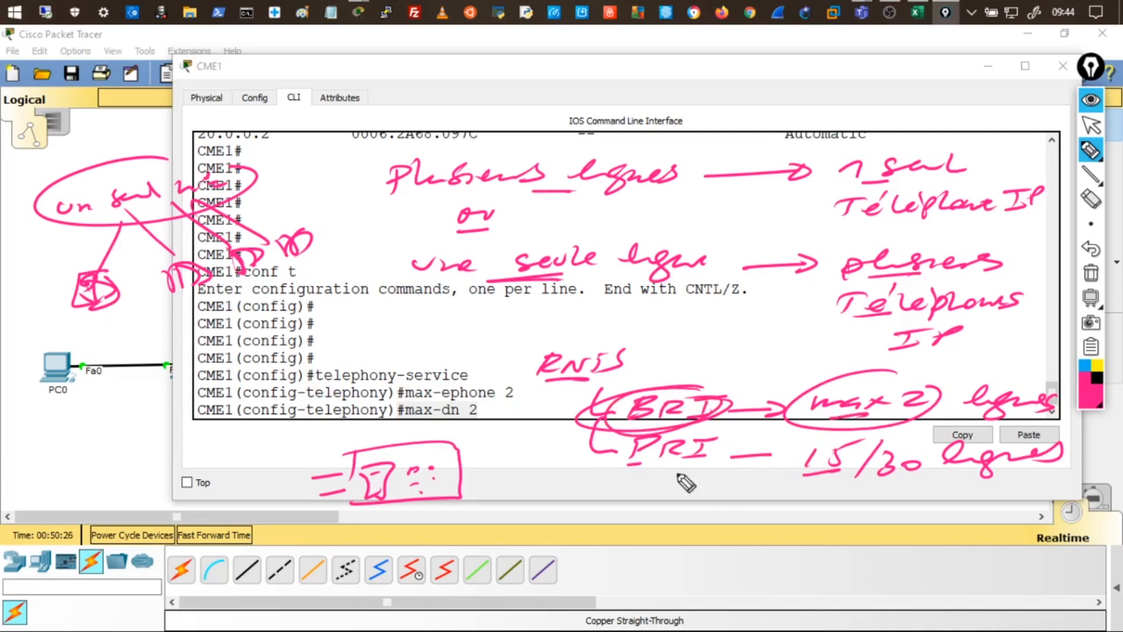
left_click_drag(590, 471, 699, 452)
left_click_drag(825, 493, 783, 500)
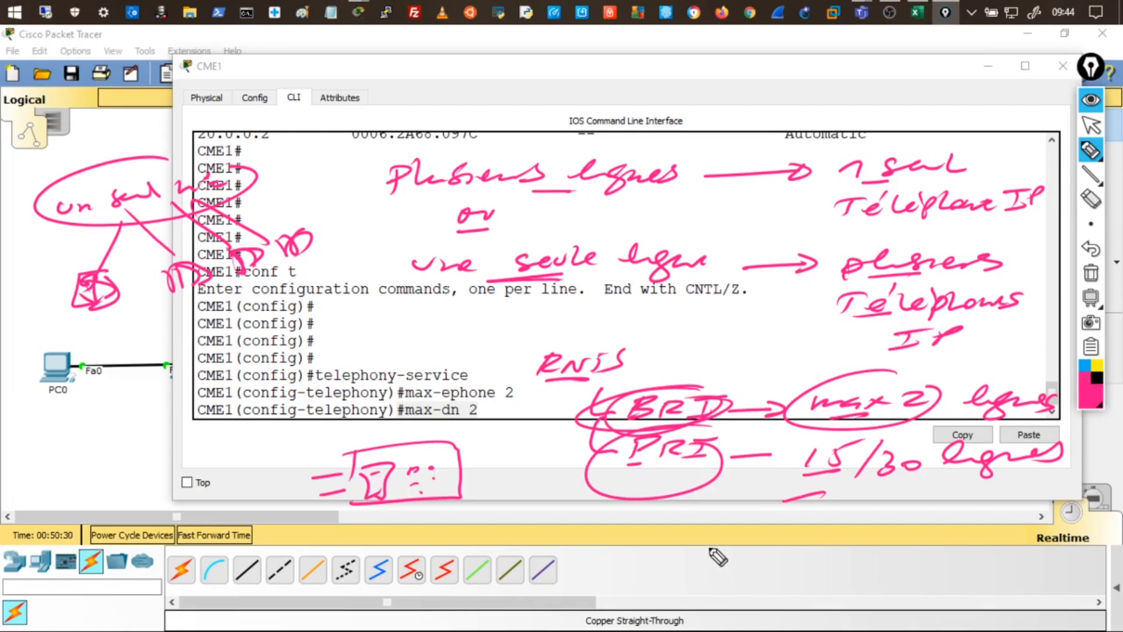
- Clear all handwritten annotations from the screen and collapse the annotation tools
left_click(1090, 273)
mouse_move(1093, 140)
left_click(1092, 100)
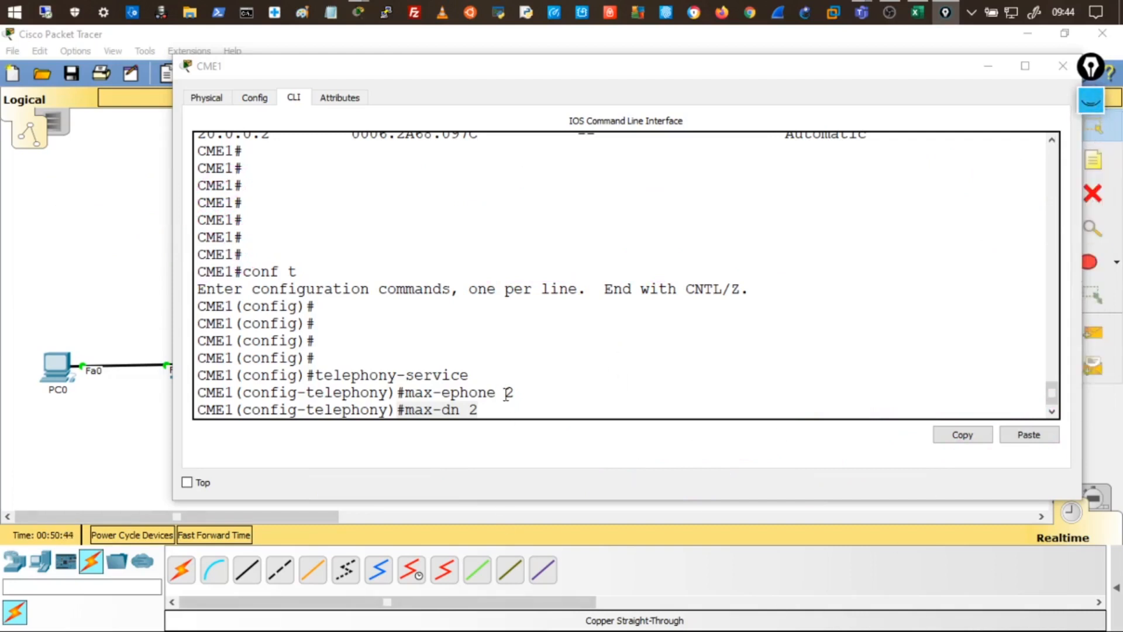
- Point out the values of max-ephone and max-dn in the CME1 console, and submit the max-dn 2 command
left_click_drag(504, 393, 520, 393)
double_click(474, 409)
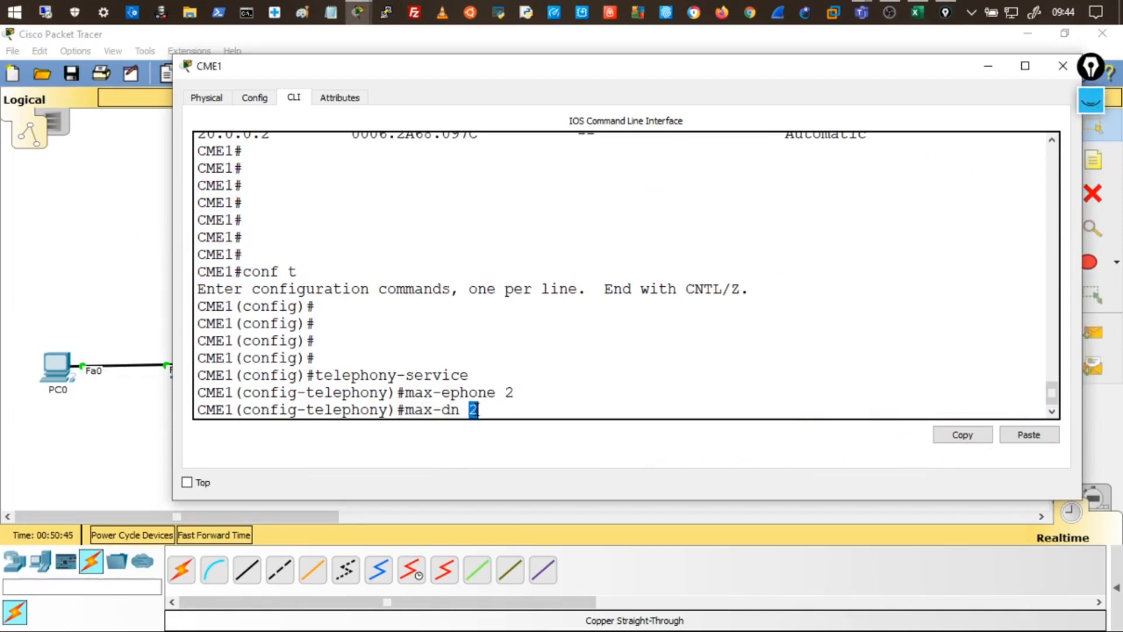
left_click(495, 409)
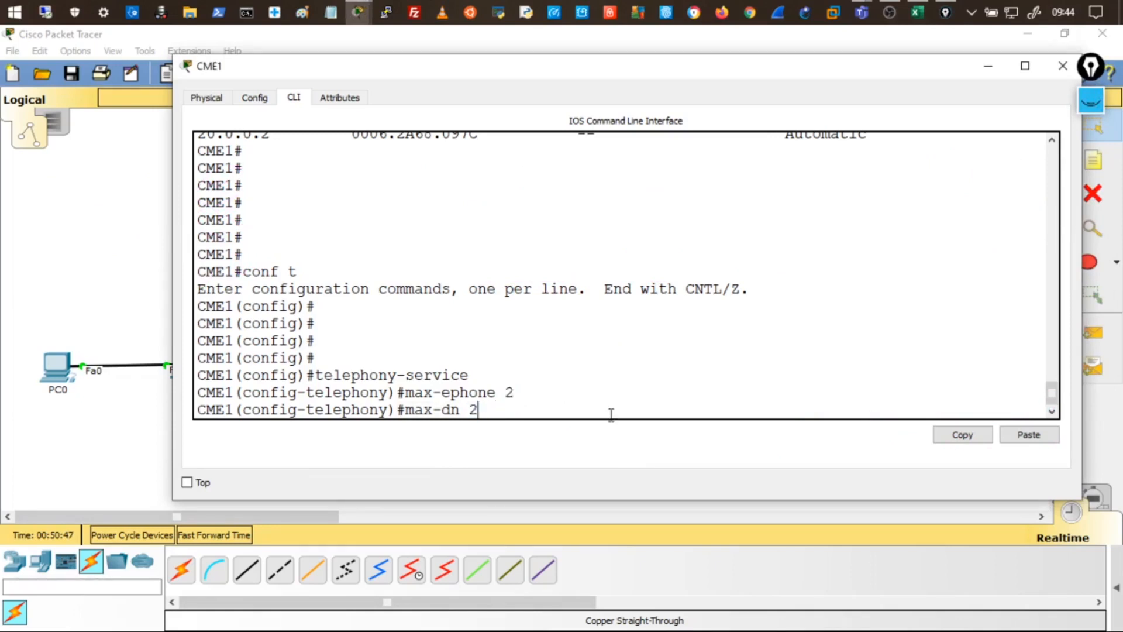
left_click_drag(437, 401, 453, 409)
left_click(453, 409)
left_click_drag(486, 392, 461, 392)
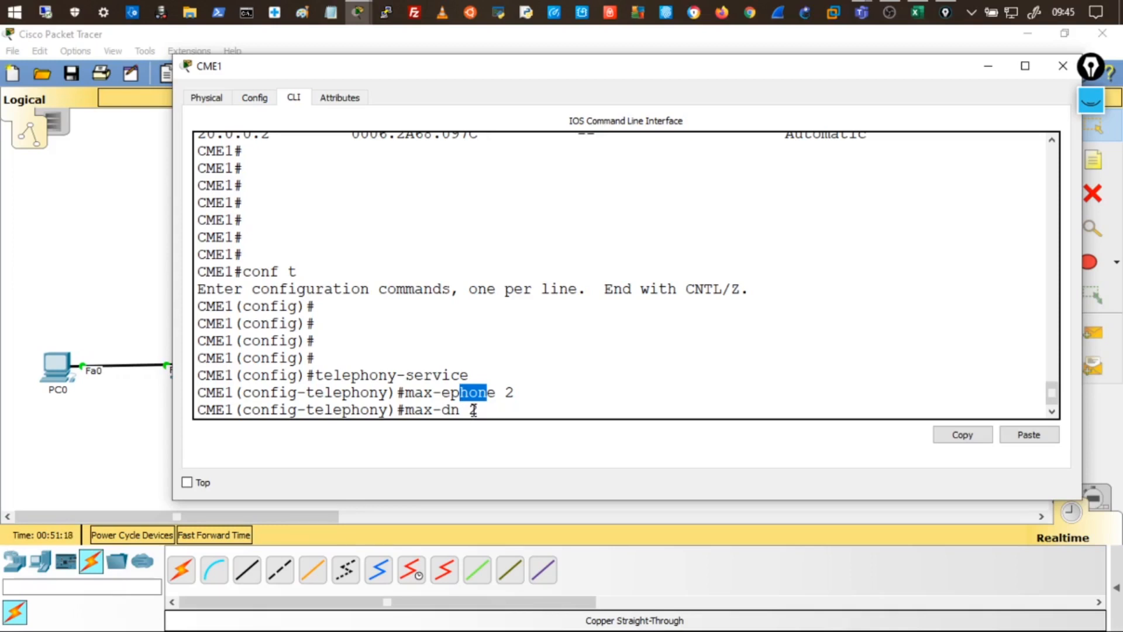
left_click(517, 402)
key("Return")
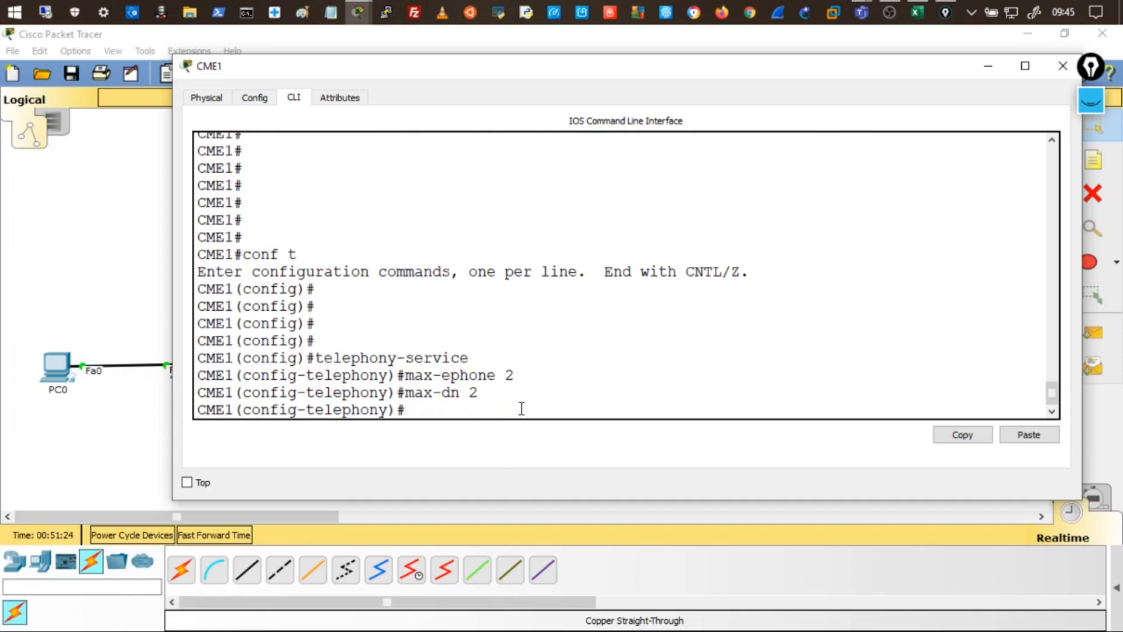
- Enter ip source-address 20.0.0.1 port in telephony-service mode and query the help for the allowed port values
key("Return")
key("Return")
type("ip source")
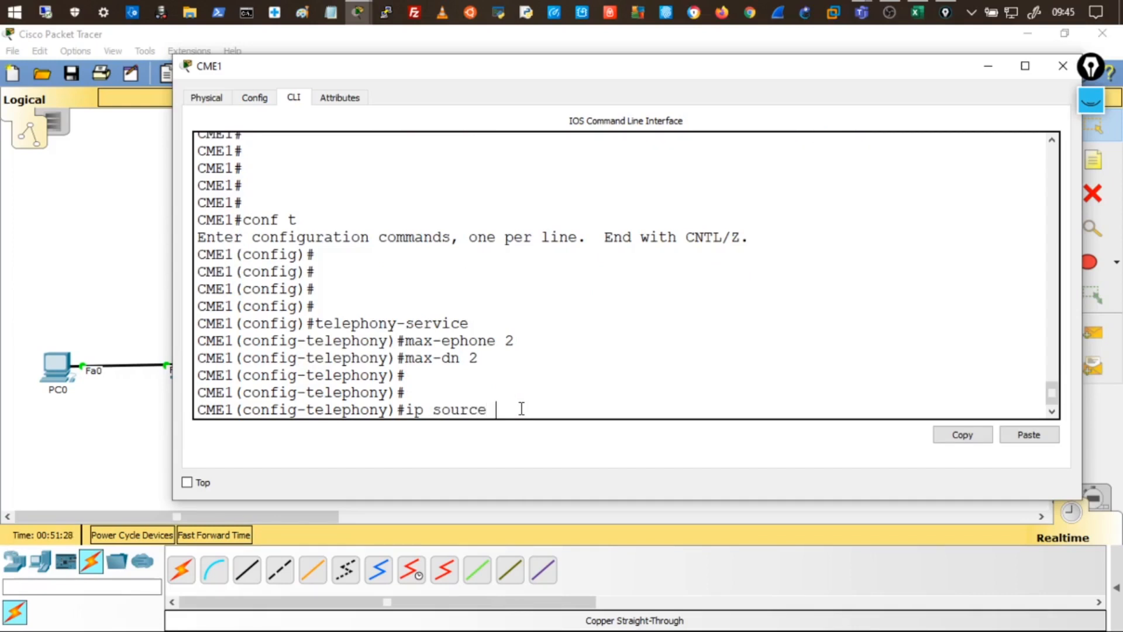
type("-address 20.0.0.1 port")
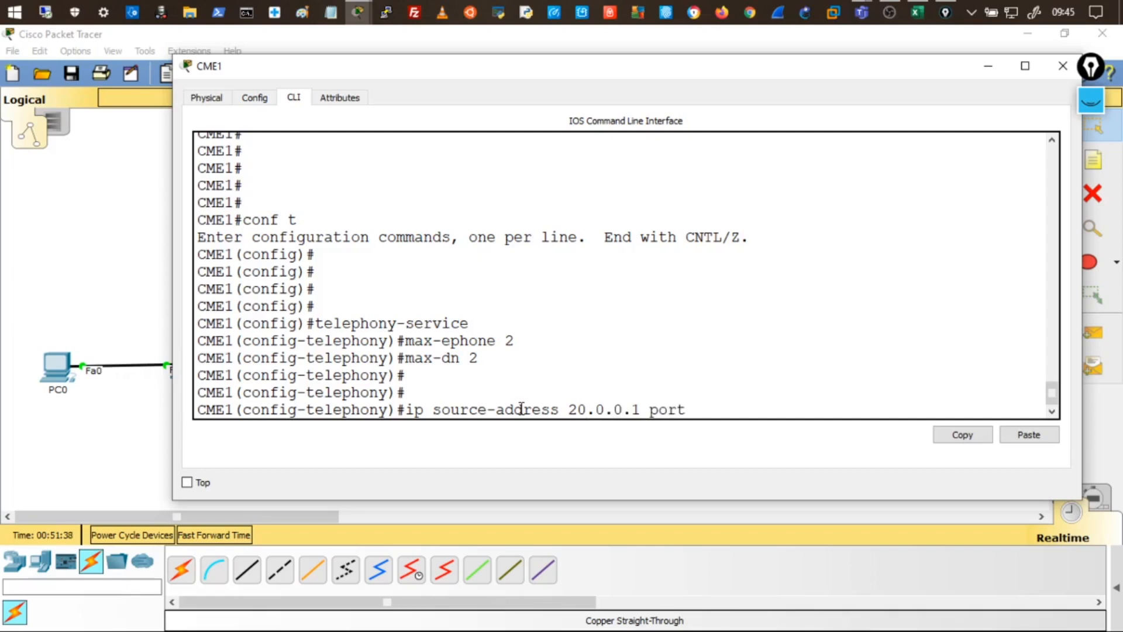
type(" ?")
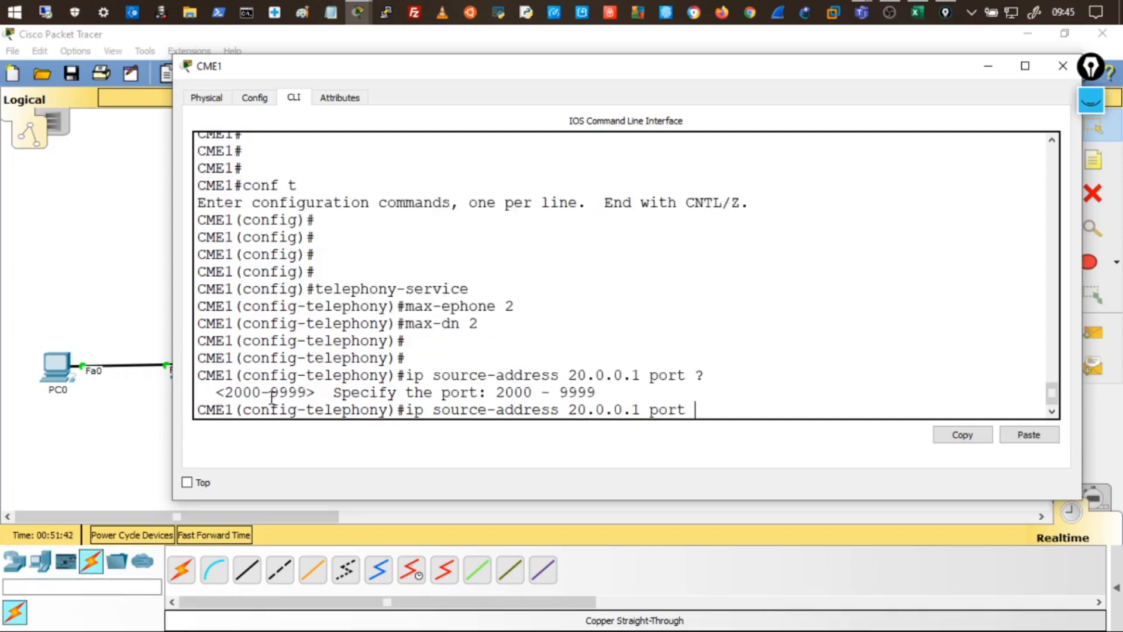
- Point out both ends of the allowed port range and set the telephony source address to 20.0.0.1 with port 3000
left_click_drag(260, 392, 305, 388)
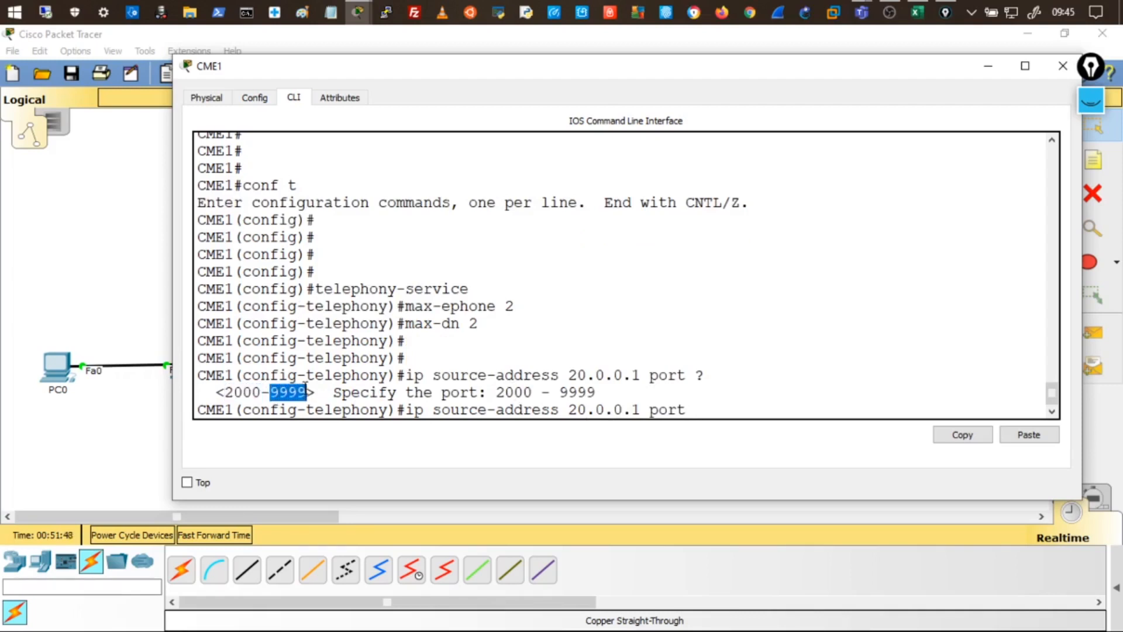
left_click(704, 413)
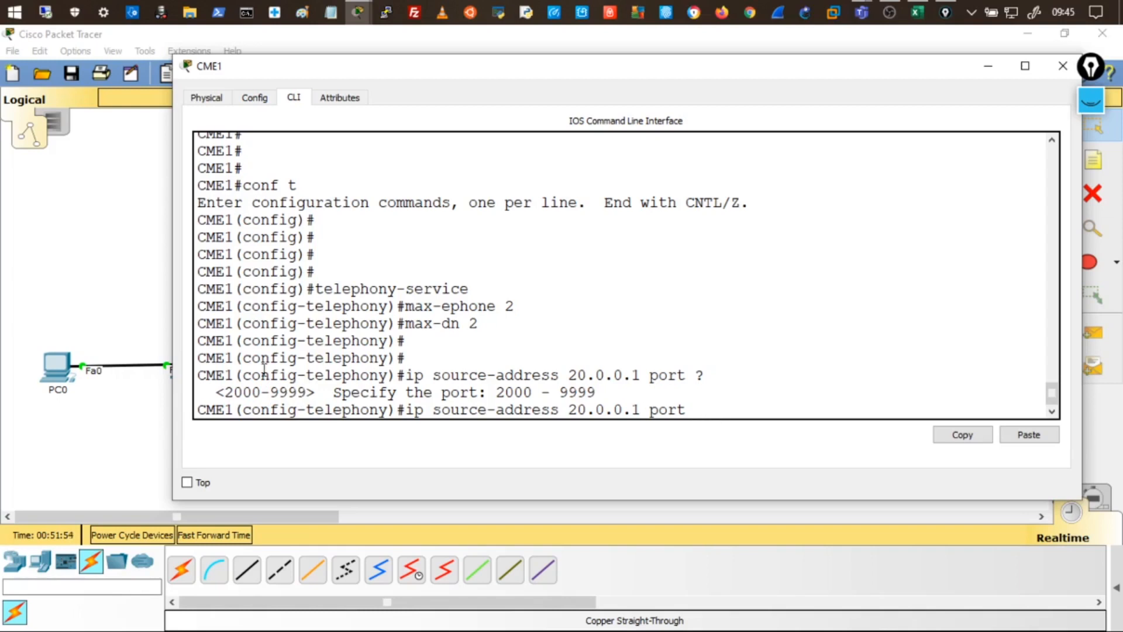
left_click_drag(216, 392, 261, 392)
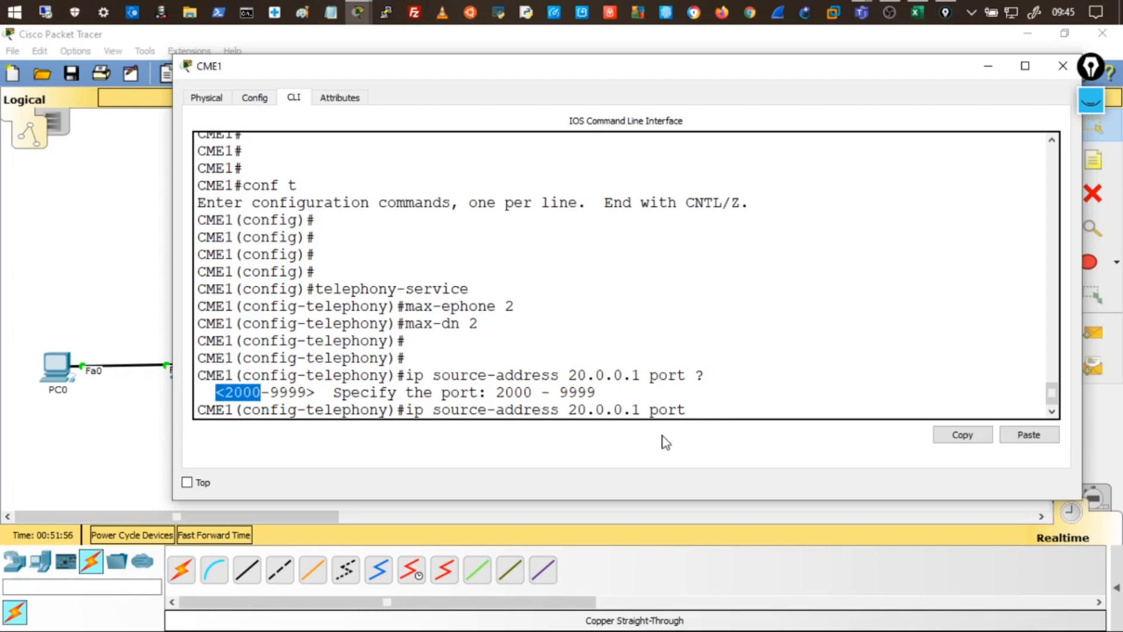
left_click(720, 409)
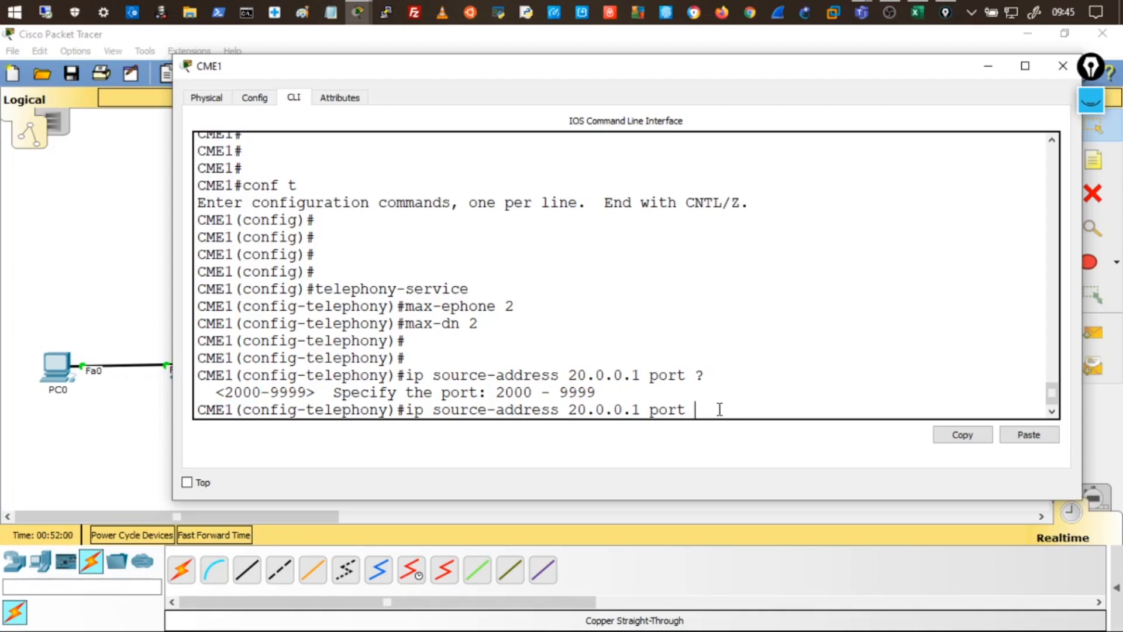
type("3000")
key("Return")
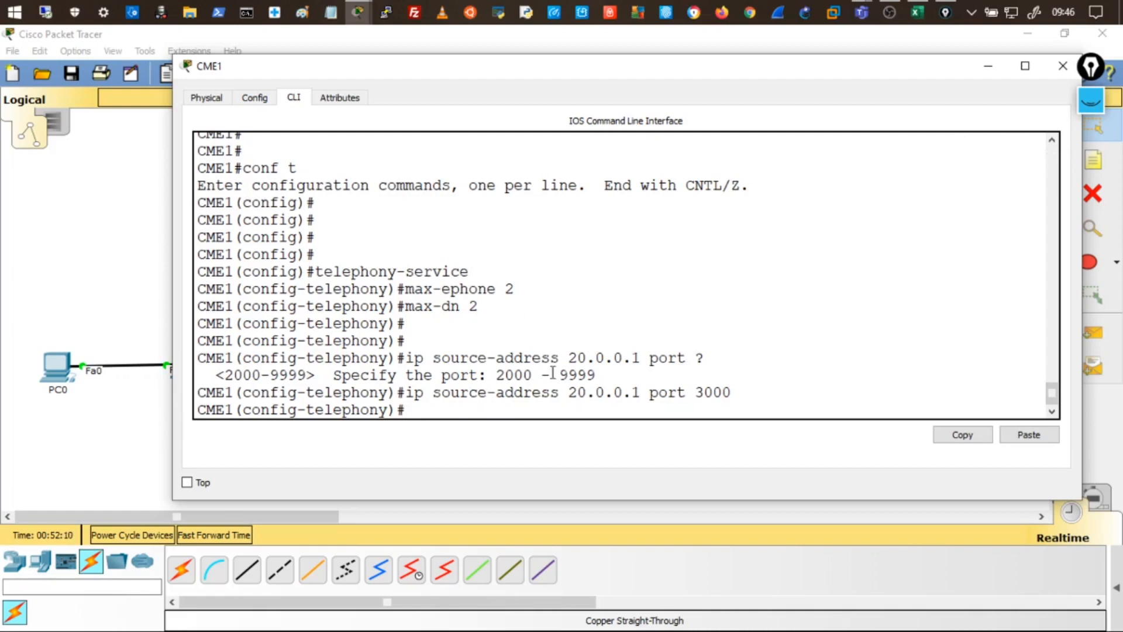
- Highlight the source-address command, and move the CME1 window out of the way to reveal the whole network topology
left_click_drag(577, 400, 736, 394)
left_click(736, 393)
left_click_drag(360, 69, 492, 82)
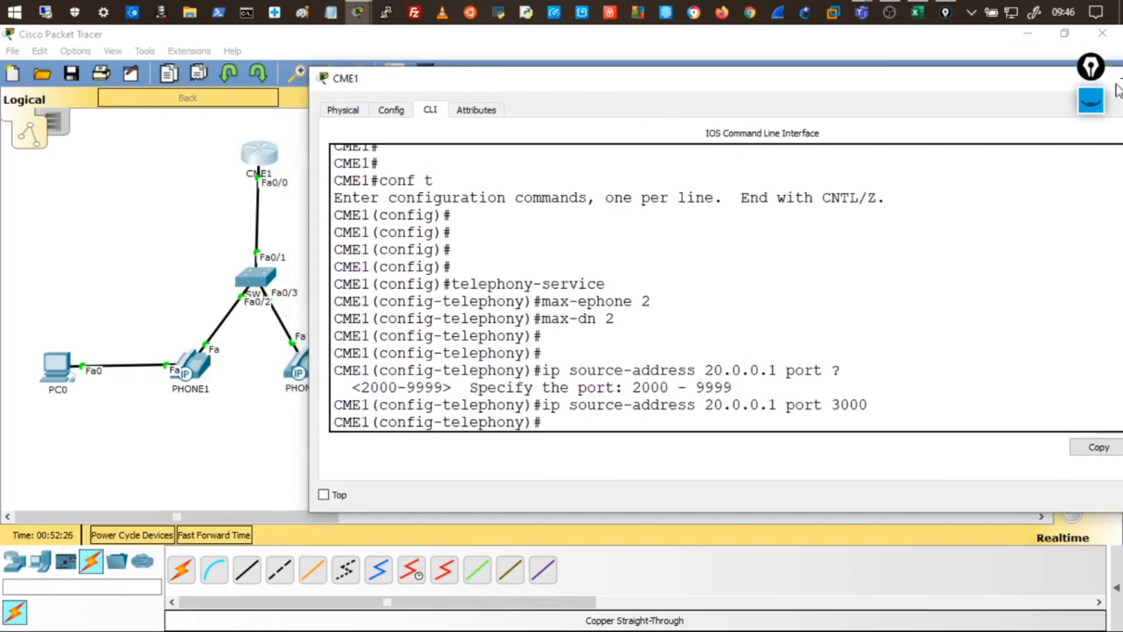
left_click_drag(981, 85, 805, 87)
left_click(949, 86)
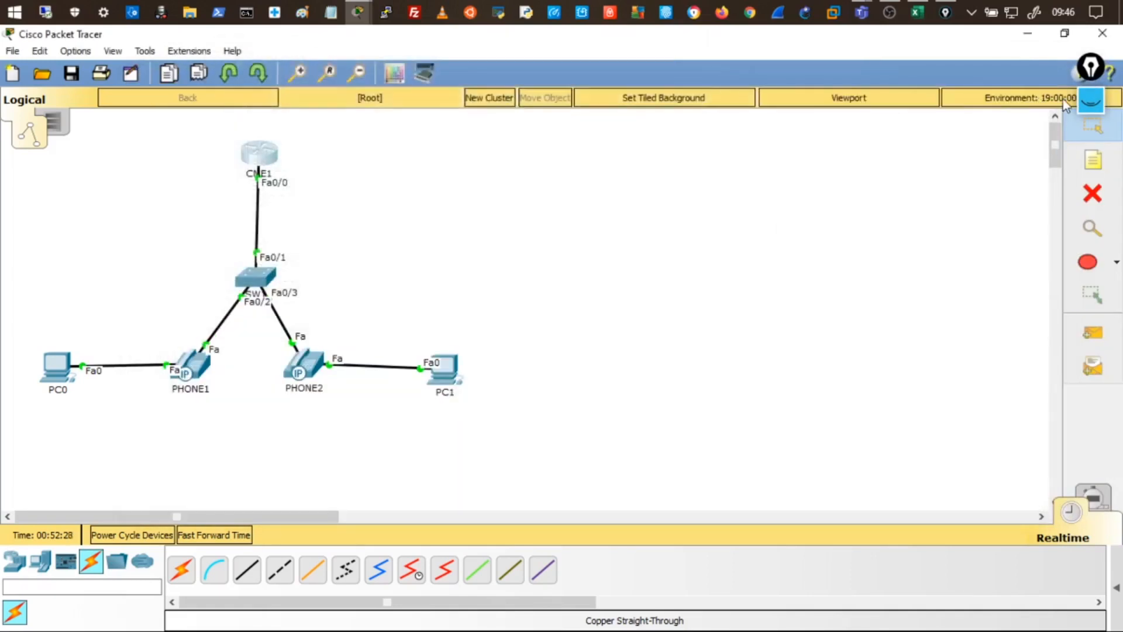
- Circle PHONE1 and PHONE2 on the topology, draw an arrow from each up to CME1, and circle the router
mouse_move(1084, 105)
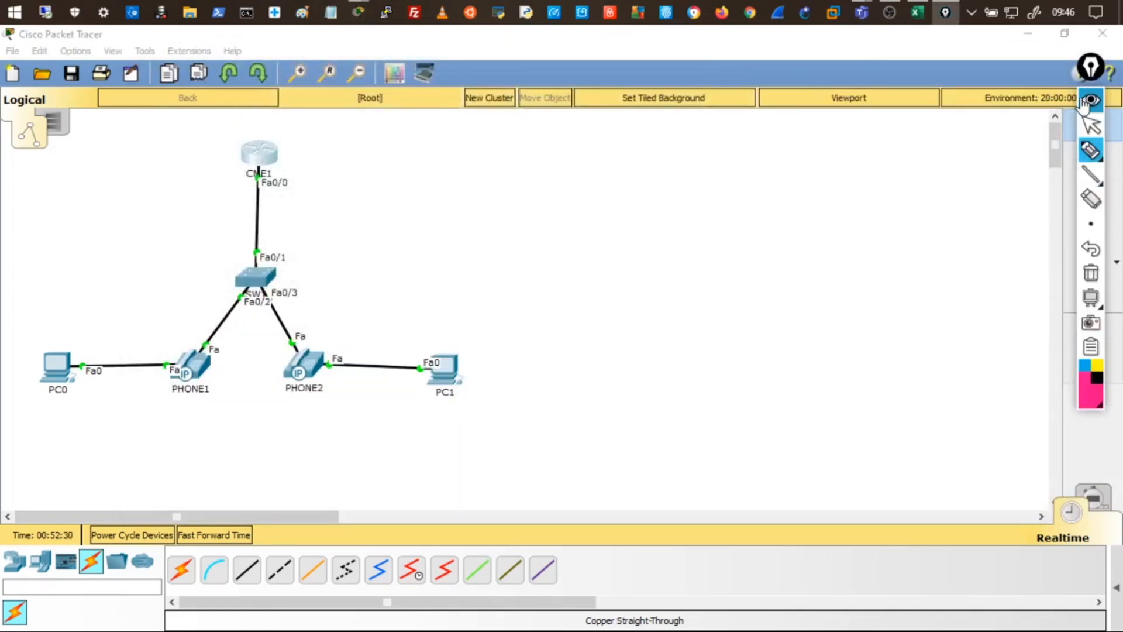
left_click(1094, 392)
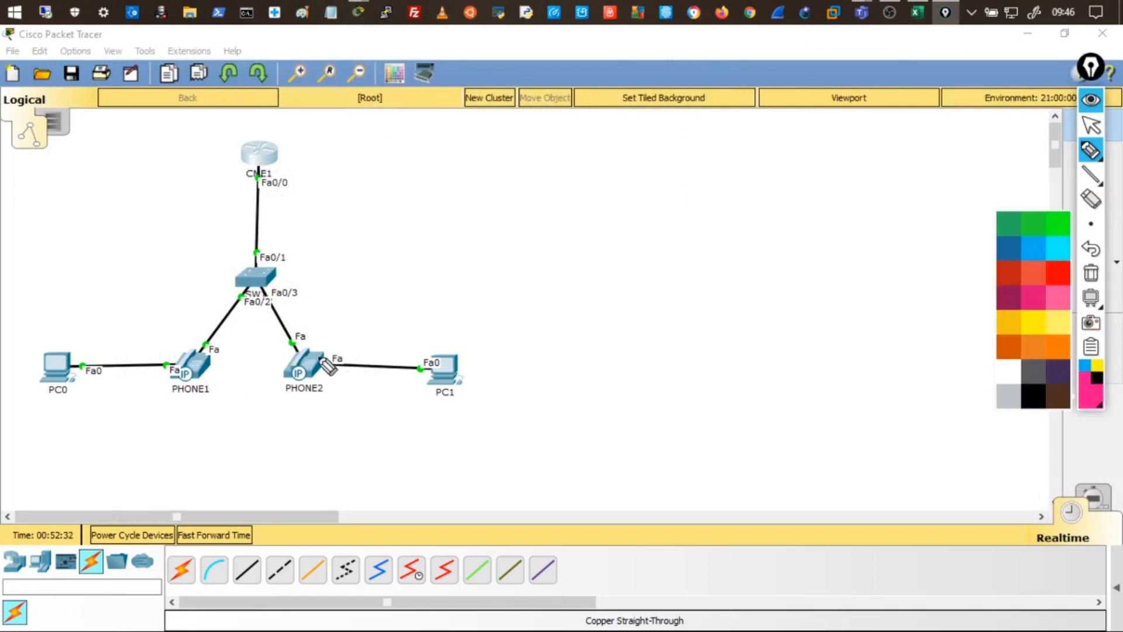
left_click_drag(293, 337, 295, 336)
left_click_drag(218, 345, 221, 351)
mouse_move(201, 336)
left_mouse_down()
mouse_move(217, 315)
mouse_move(220, 221)
mouse_move(201, 181)
mouse_move(228, 193)
left_mouse_up()
mouse_move(319, 327)
left_mouse_down()
mouse_move(282, 257)
mouse_move(280, 178)
mouse_move(209, 188)
mouse_move(224, 185)
left_mouse_up()
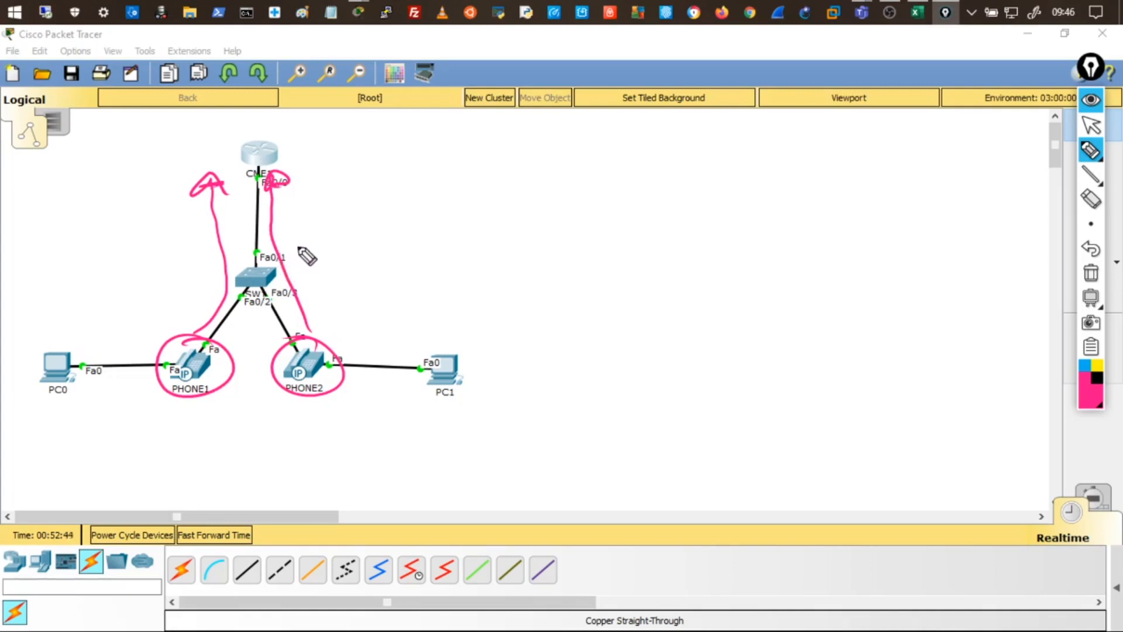
left_click_drag(289, 122, 266, 176)
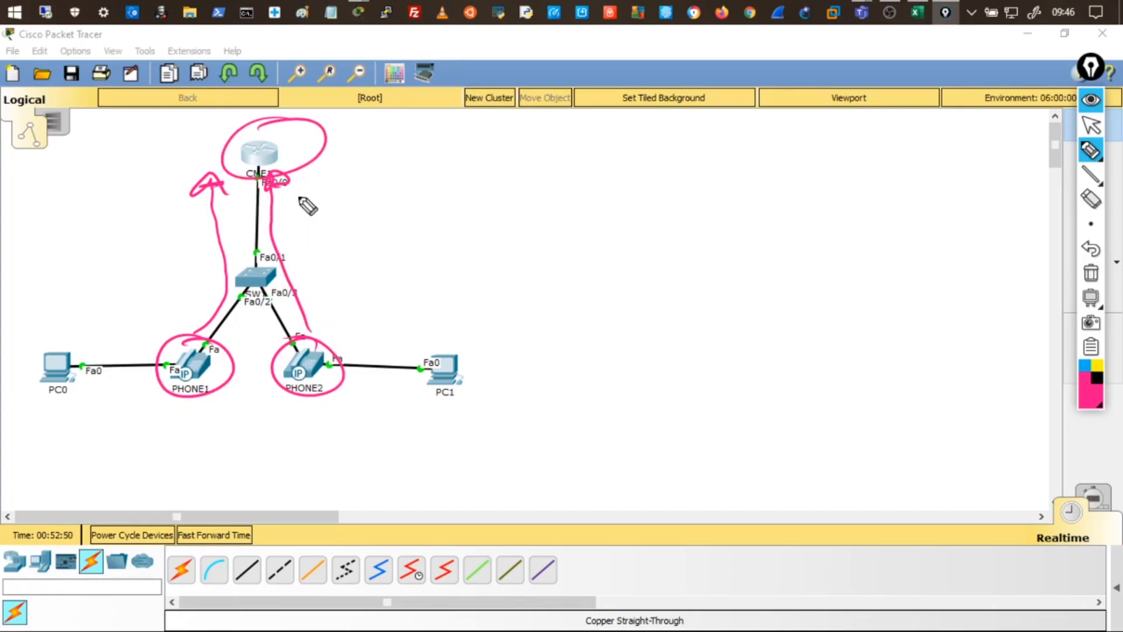
- Handwrite "20.0.0.1 : 3000" beside the CME1 router on the topology
mouse_move(367, 171)
left_mouse_down()
mouse_move(422, 178)
mouse_move(488, 160)
mouse_move(522, 171)
left_mouse_up()
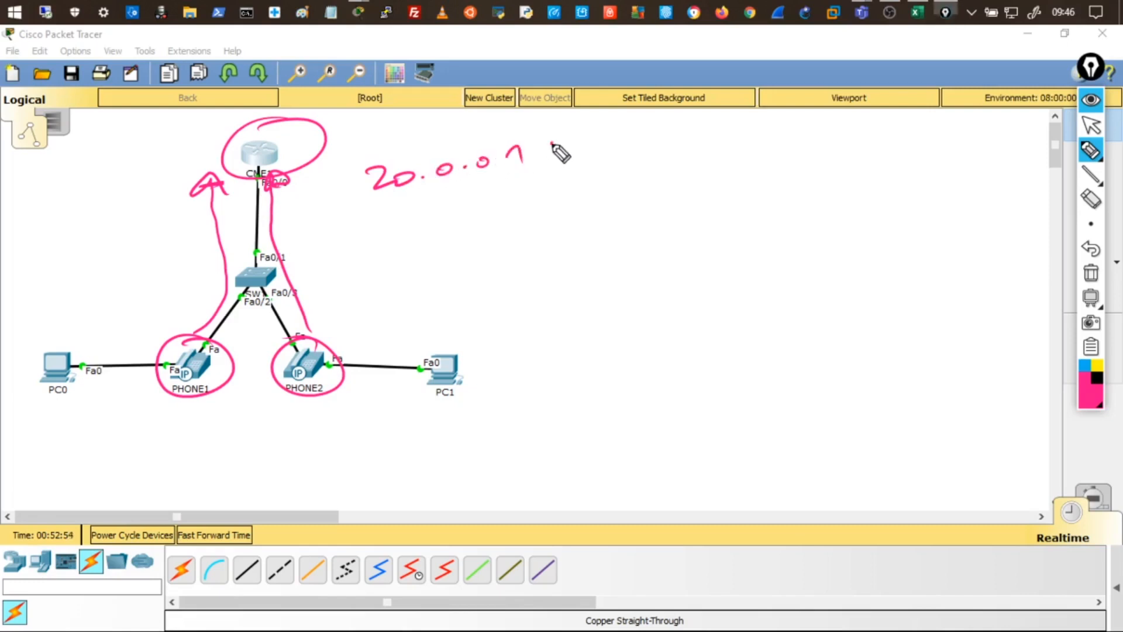
left_click(552, 141)
left_click(554, 156)
mouse_move(584, 136)
left_mouse_down()
mouse_move(585, 153)
mouse_move(611, 142)
left_mouse_up()
mouse_move(640, 138)
left_mouse_down()
mouse_move(631, 143)
mouse_move(666, 133)
left_mouse_up()
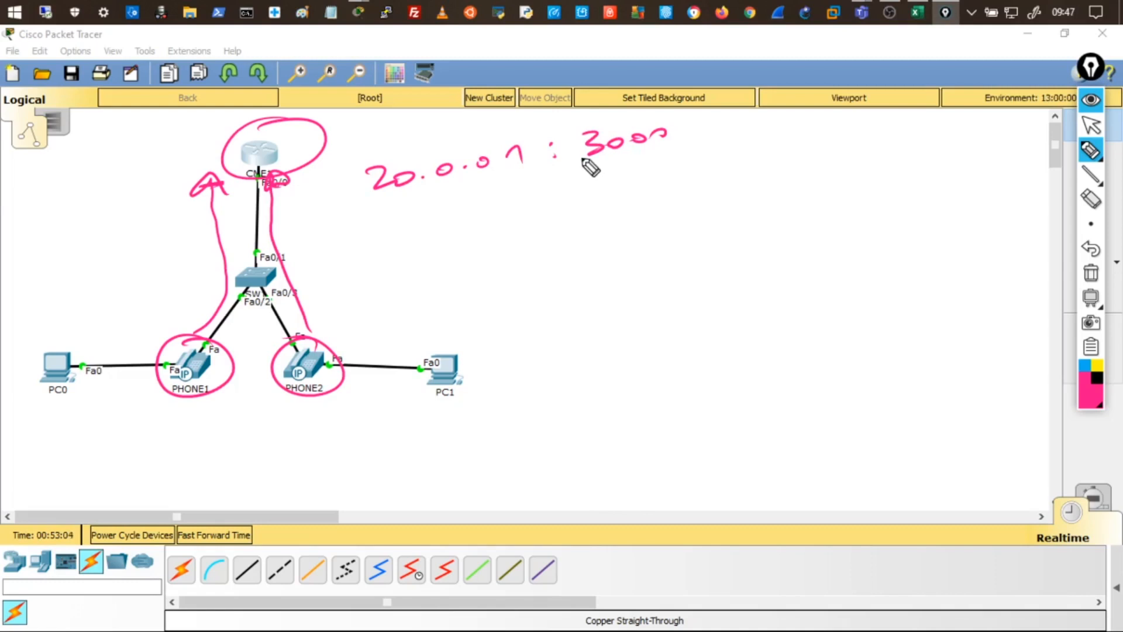
- Underline the handwritten address and port, and circle CME1 and both IP phones again
left_click_drag(420, 193, 507, 177)
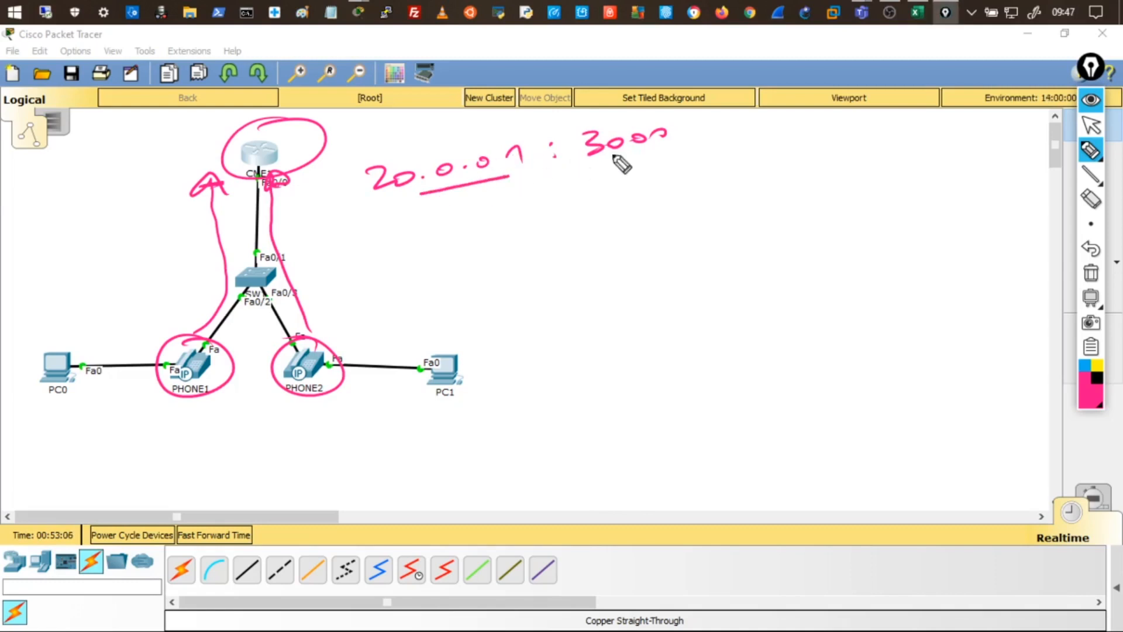
left_click_drag(604, 168, 664, 157)
mouse_move(287, 148)
left_mouse_down()
mouse_move(296, 163)
mouse_move(276, 178)
left_mouse_up()
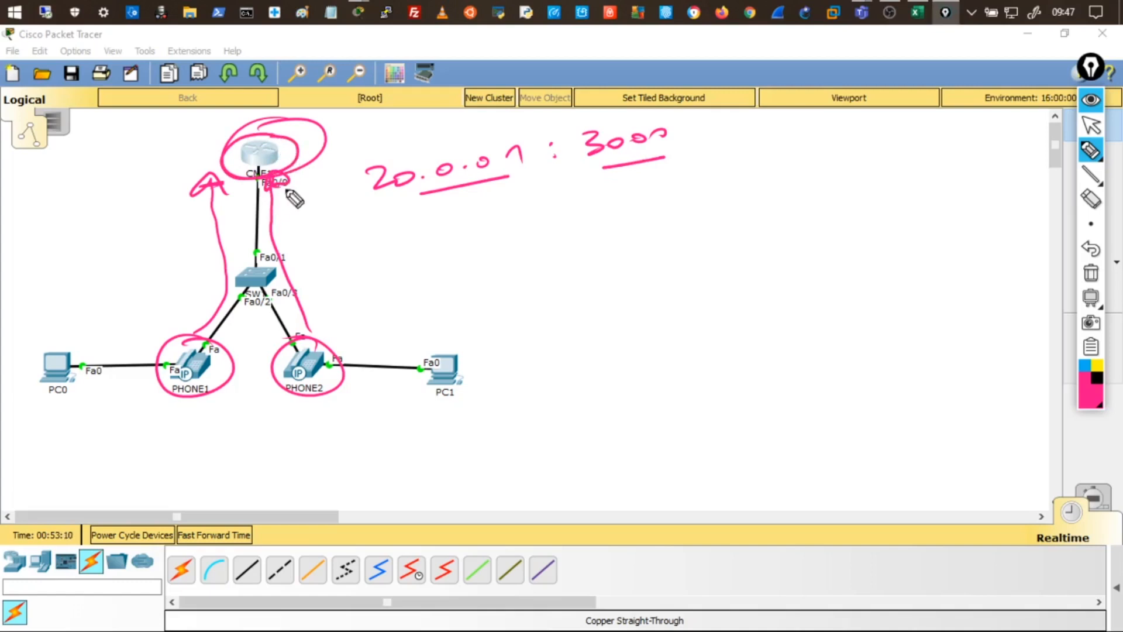
mouse_move(318, 342)
left_mouse_down()
mouse_move(344, 368)
mouse_move(224, 375)
left_mouse_up()
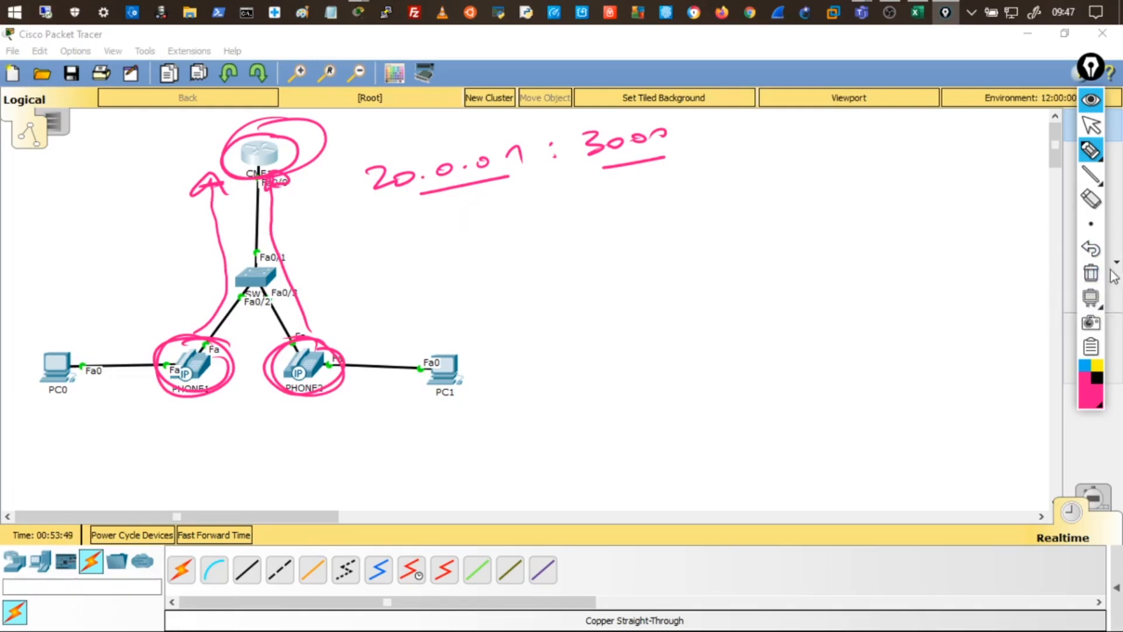
- Clear all annotations from the topology and reopen the command-line console of CME1
left_click(1091, 275)
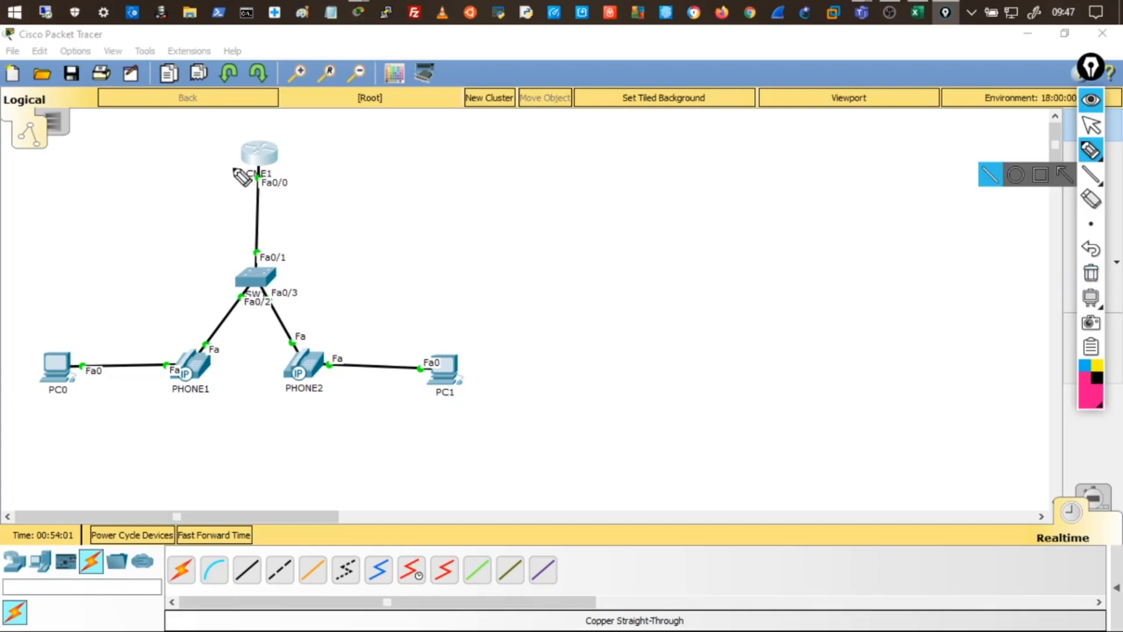
left_click(1090, 124)
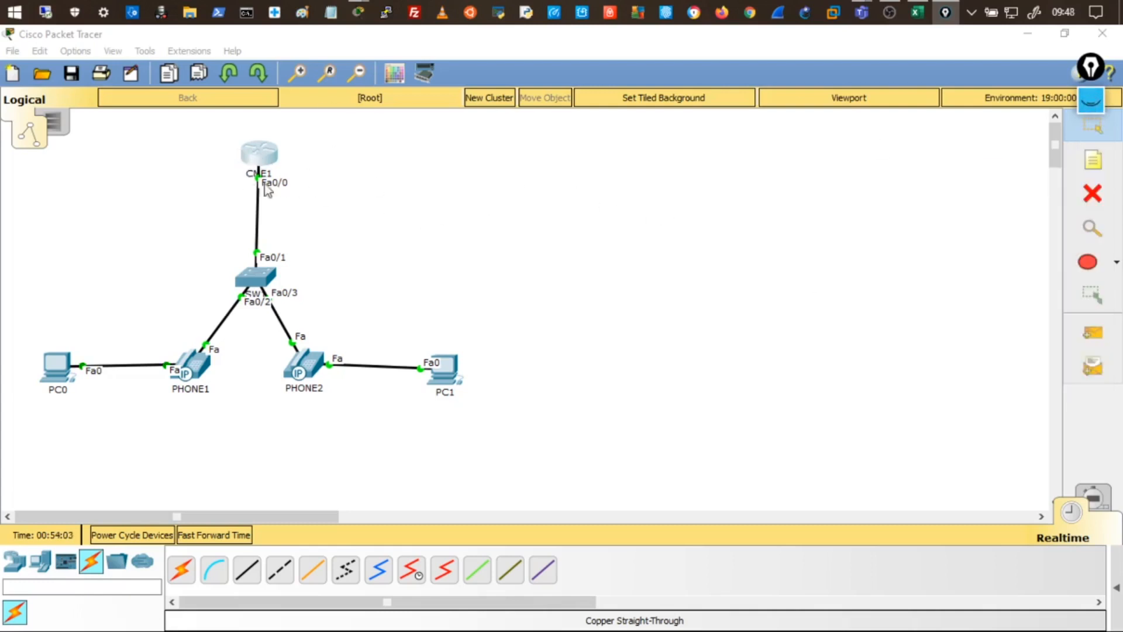
left_click(259, 155)
left_click_drag(640, 86, 711, 64)
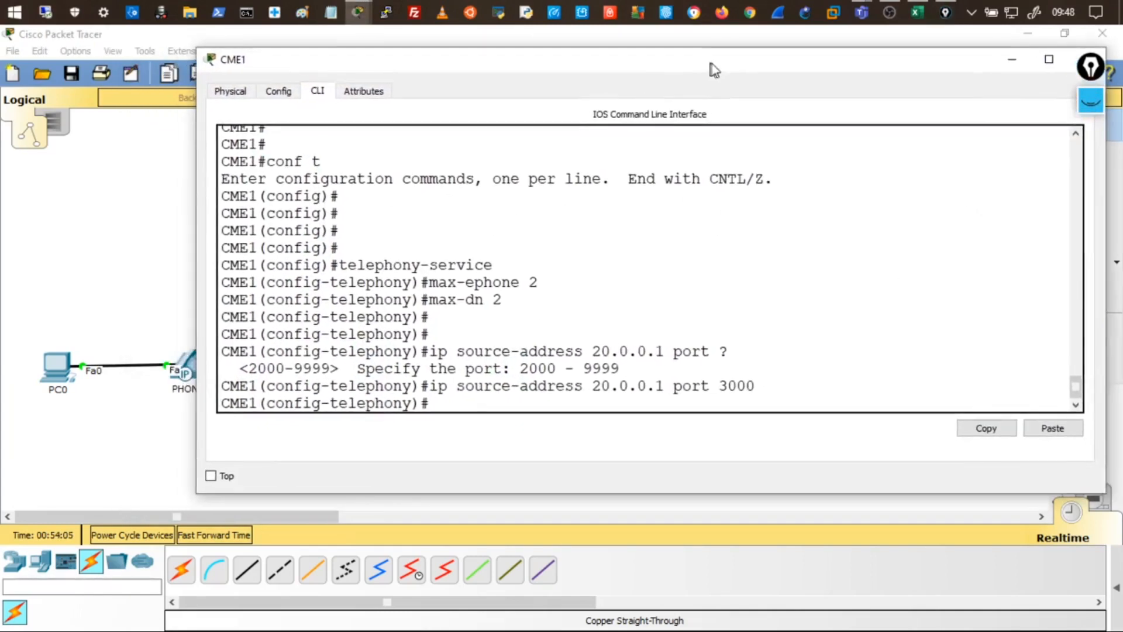
left_click(636, 365)
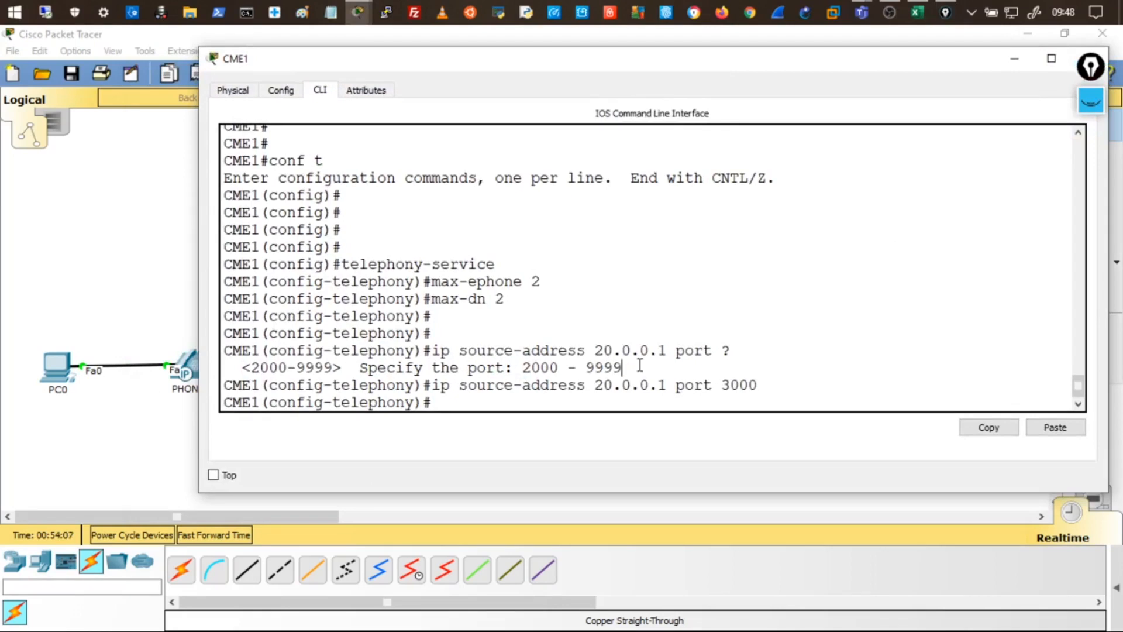
- Exit telephony-service mode to global configuration on CME1 and add several blank prompt lines
type("exit")
key("Return")
key("Return")
key("Return")
key("Return")
key("Return")
key("Return")
key("Return")
key("Return")
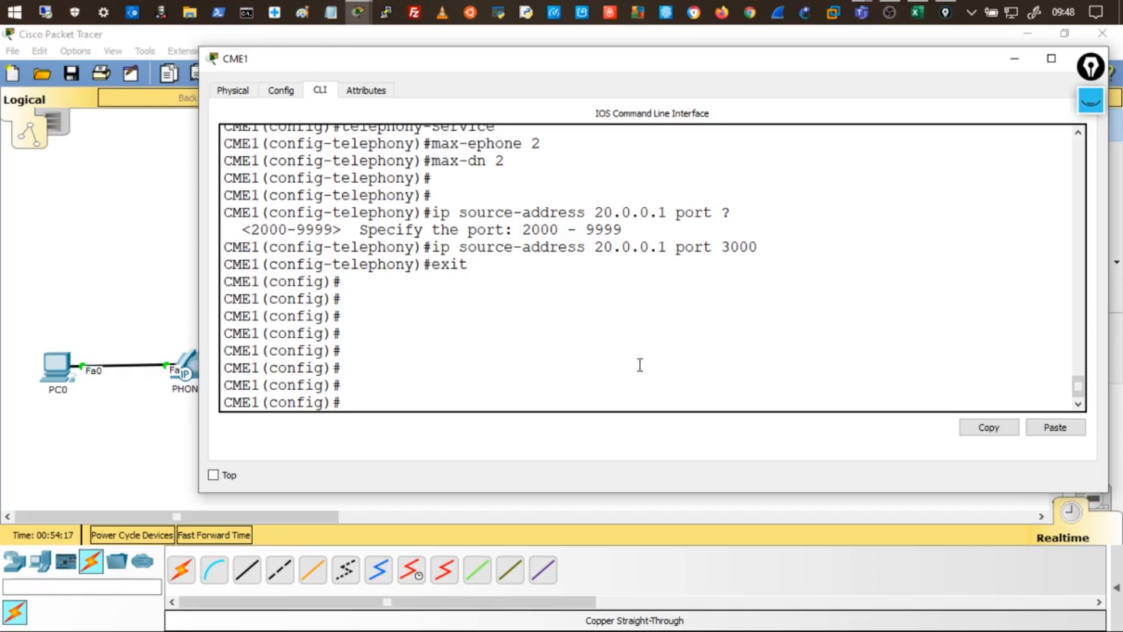
- Create ephone-dn 1 on CME1 and assign it the number 1001
type("ephone-dn")
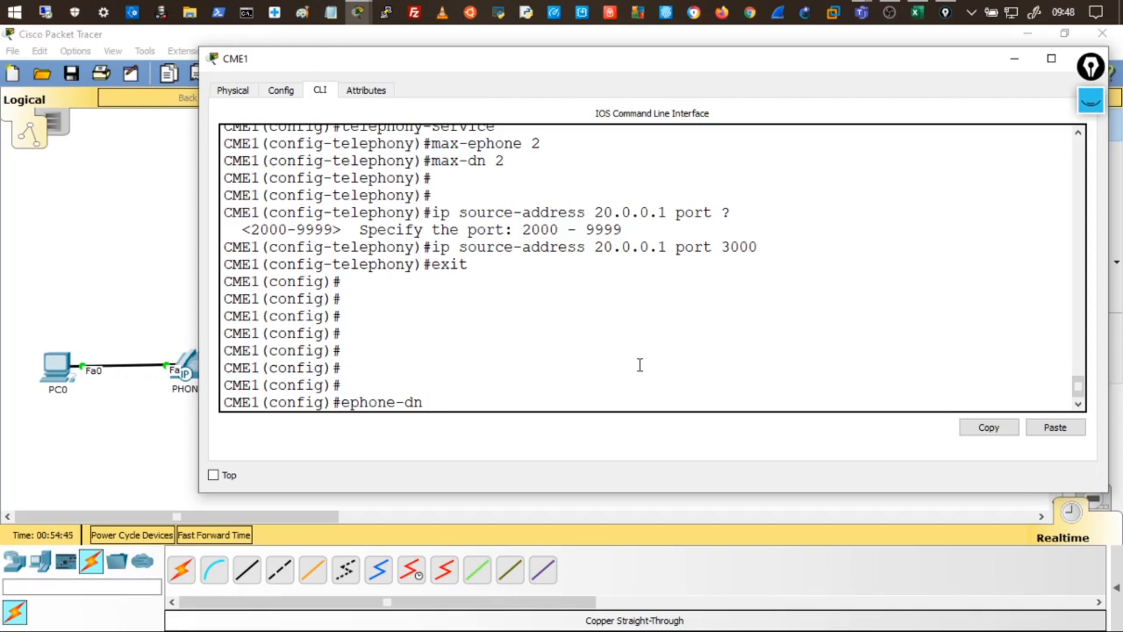
type("1")
key("Return")
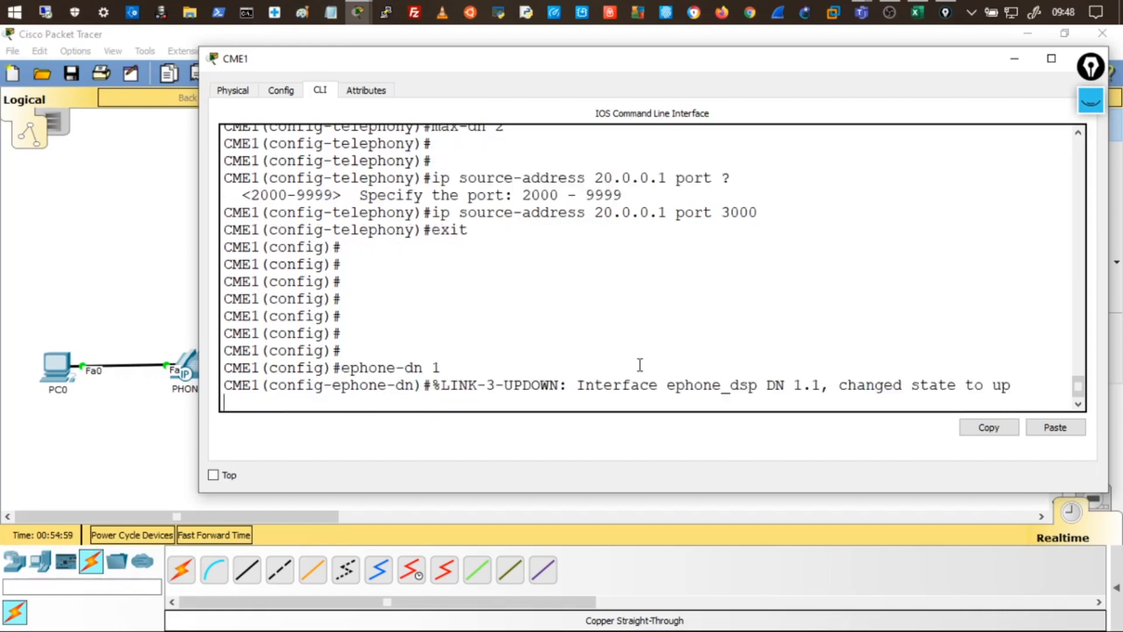
key("Return")
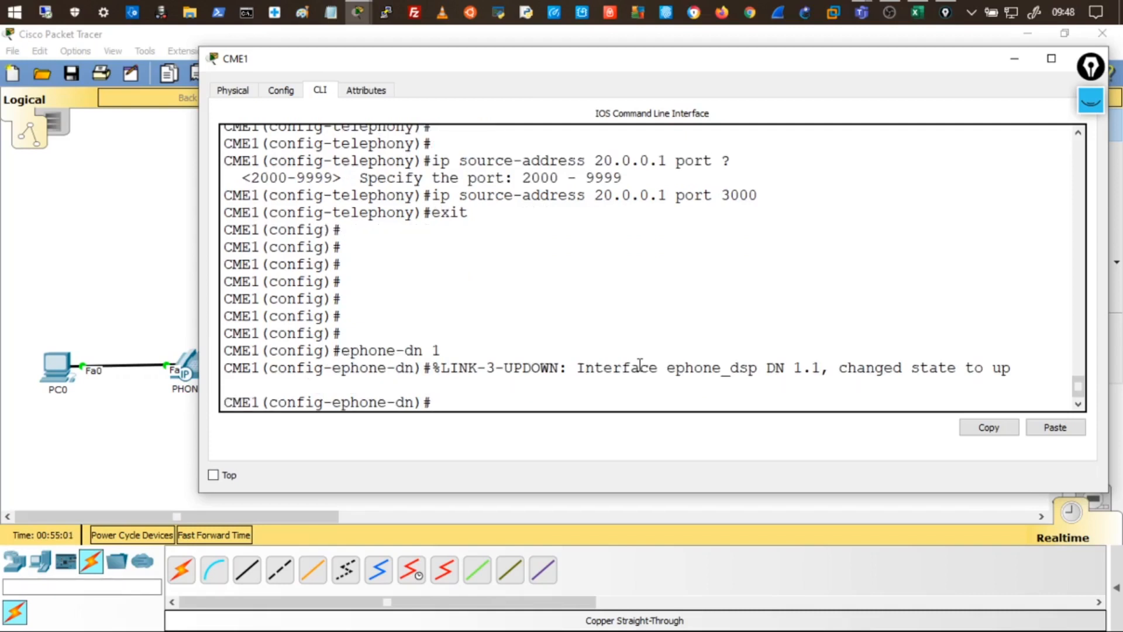
type("number")
type("1001")
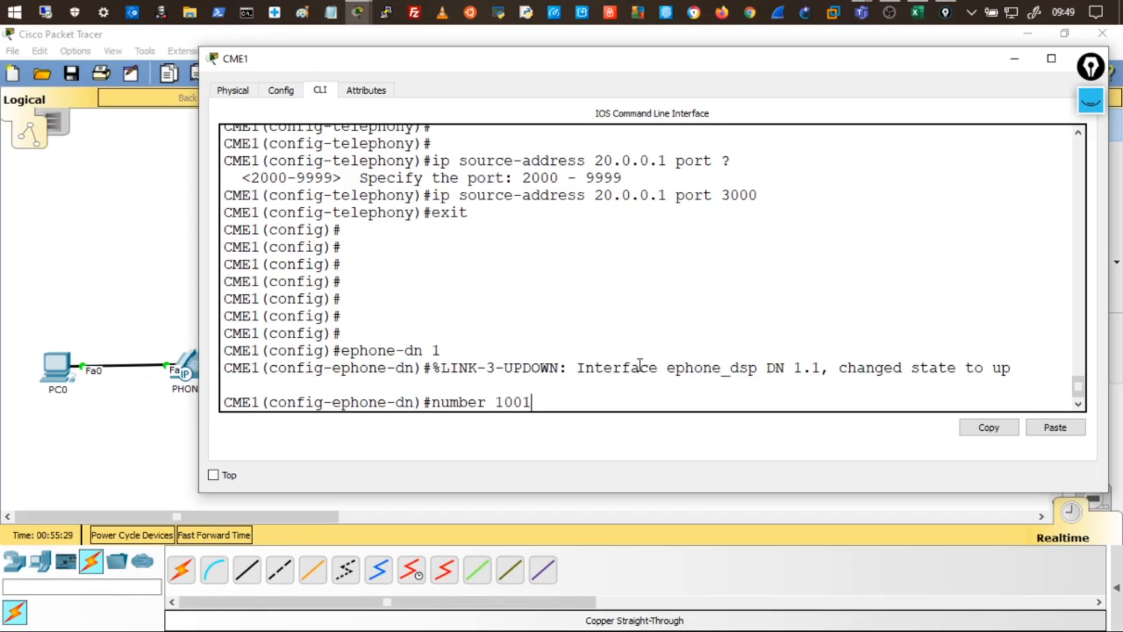
key("Return")
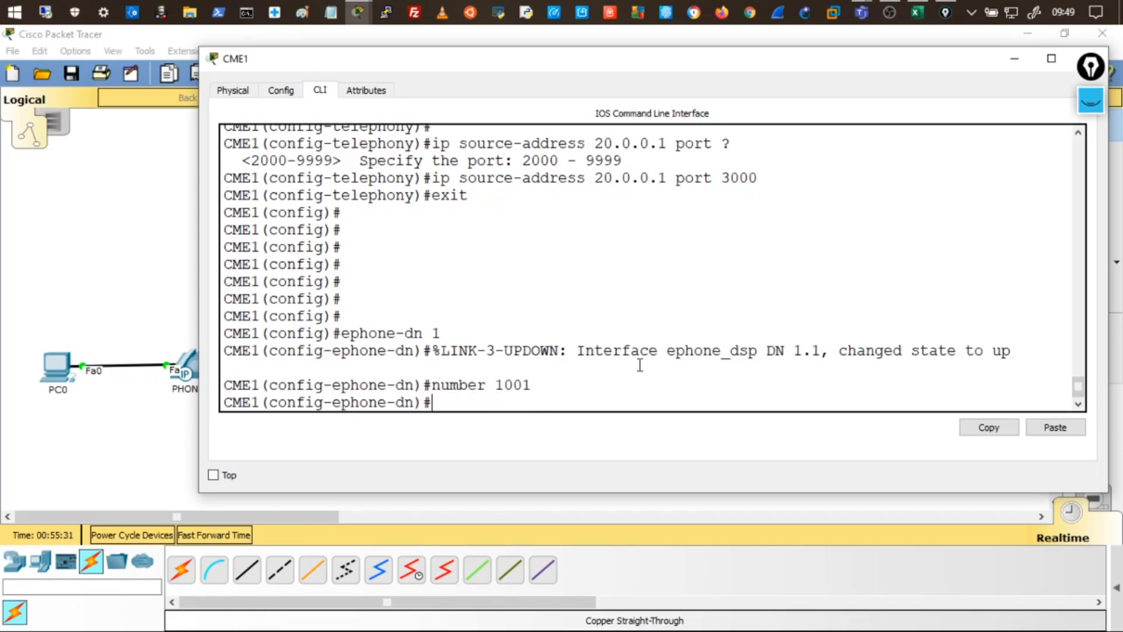
- Create ephone-dn 2 on CME1 and assign it the number 1002
key("Up")
key("Up")
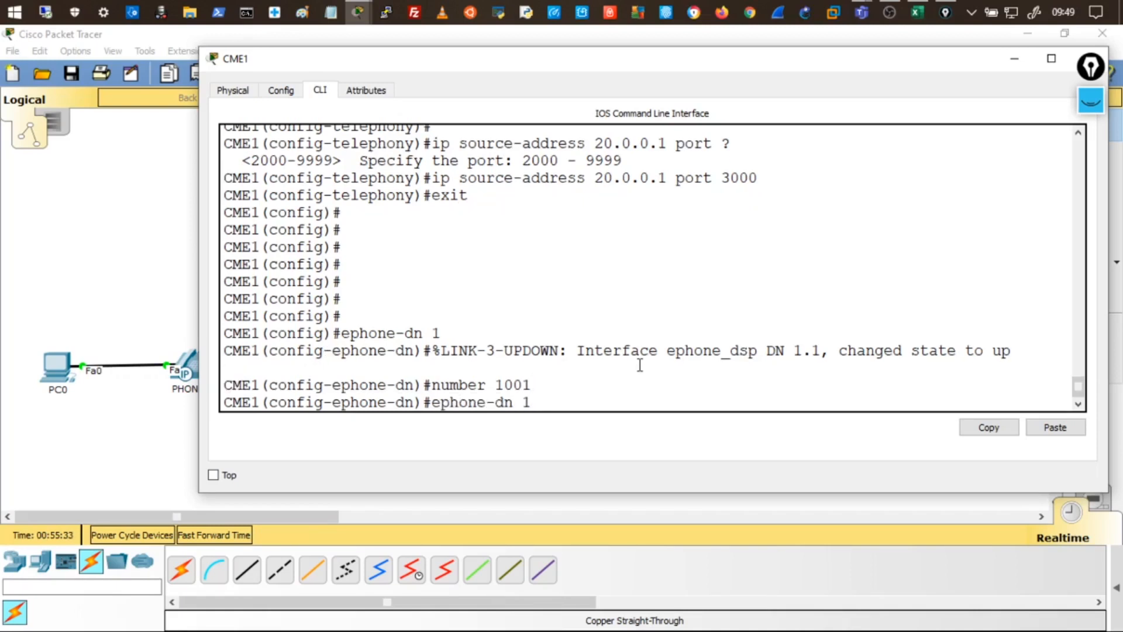
key("BackSpace")
type("2")
key("Return")
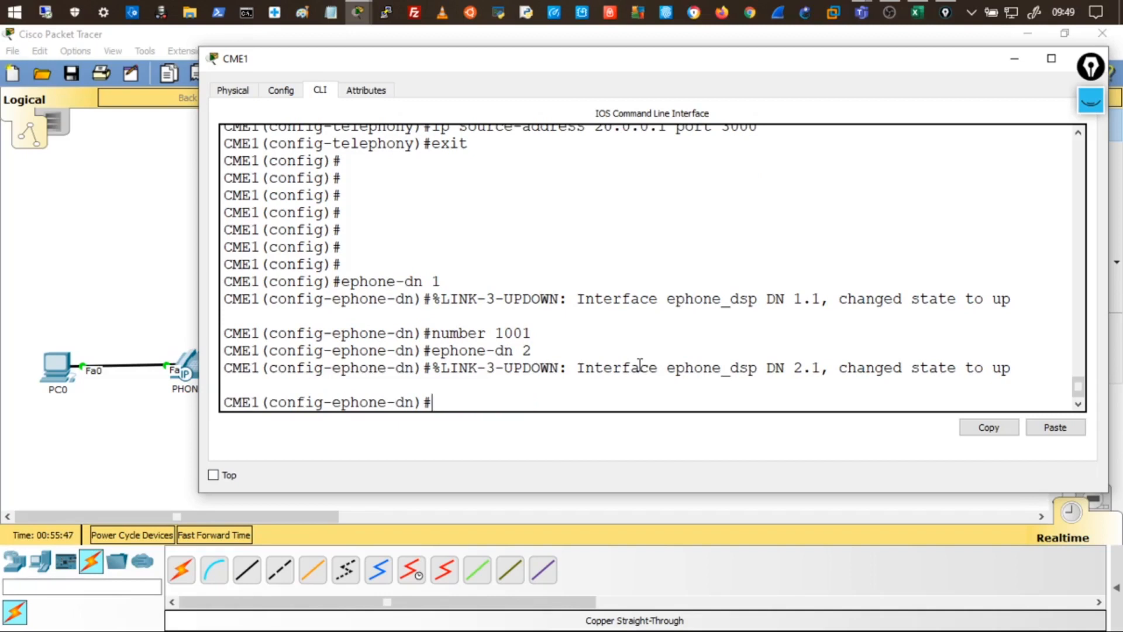
type("number 1002")
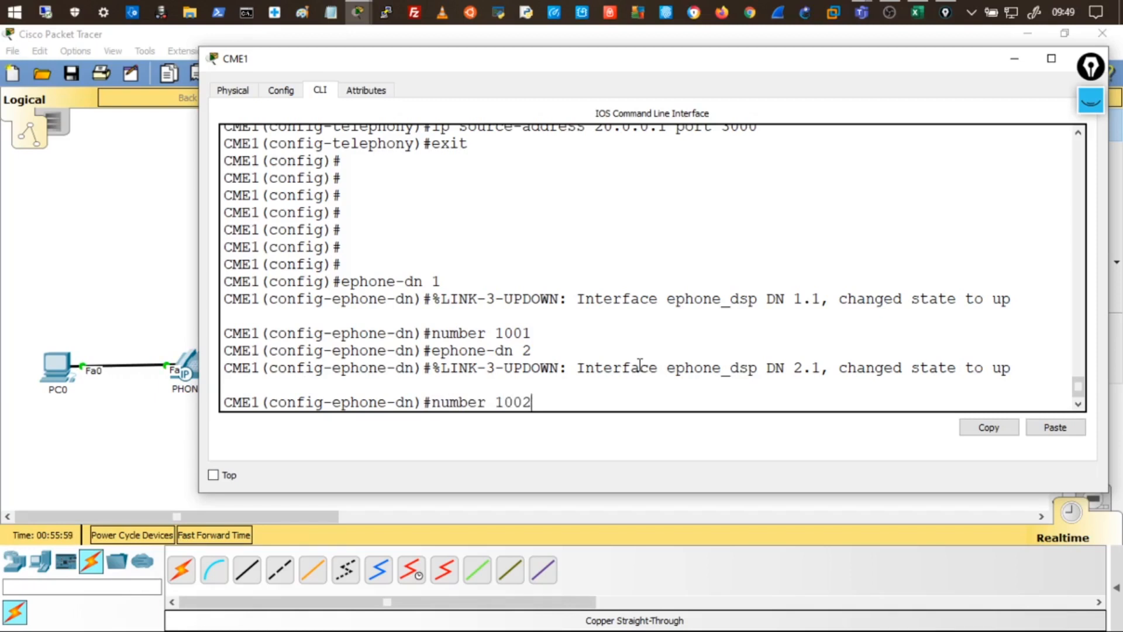
key("Return")
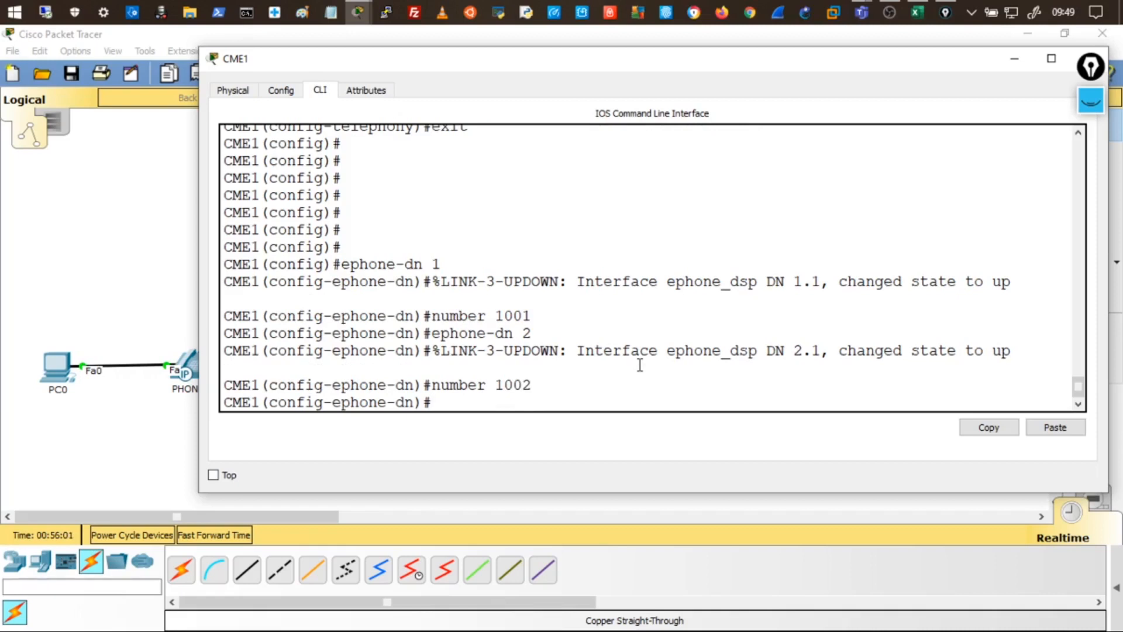
key("Return")
key("Return")
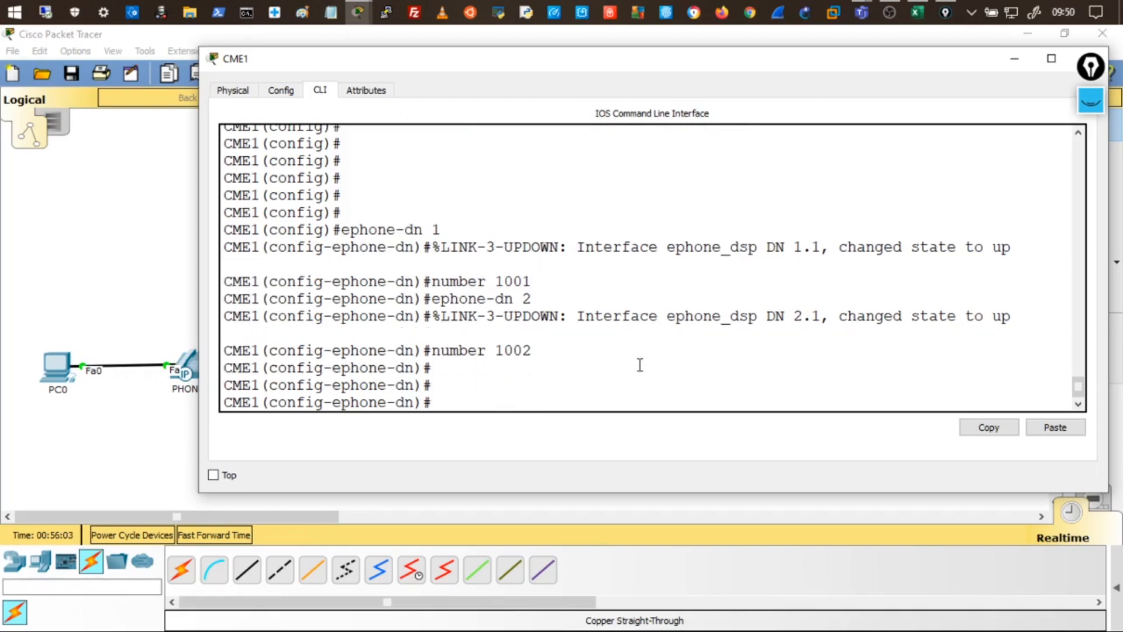
- Exit ephone-dn mode and enter the configuration of ephone 1 on CME1
type("exit")
key("Return")
key("Return")
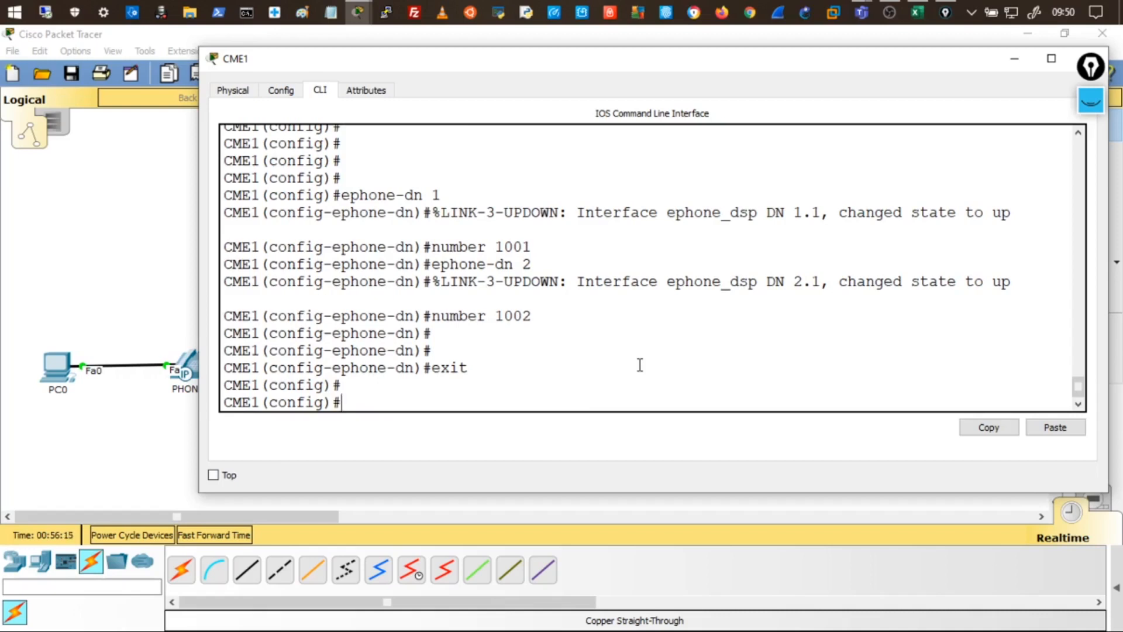
type("ephone 1")
scroll(635, 363, "up", 3)
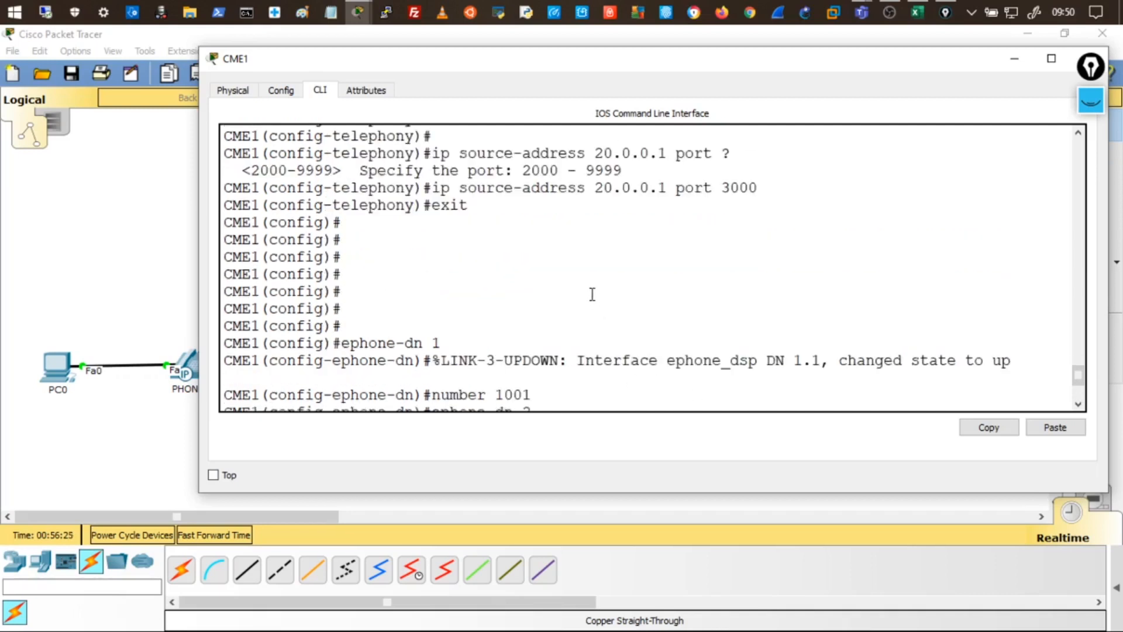
scroll(592, 293, "down", 2)
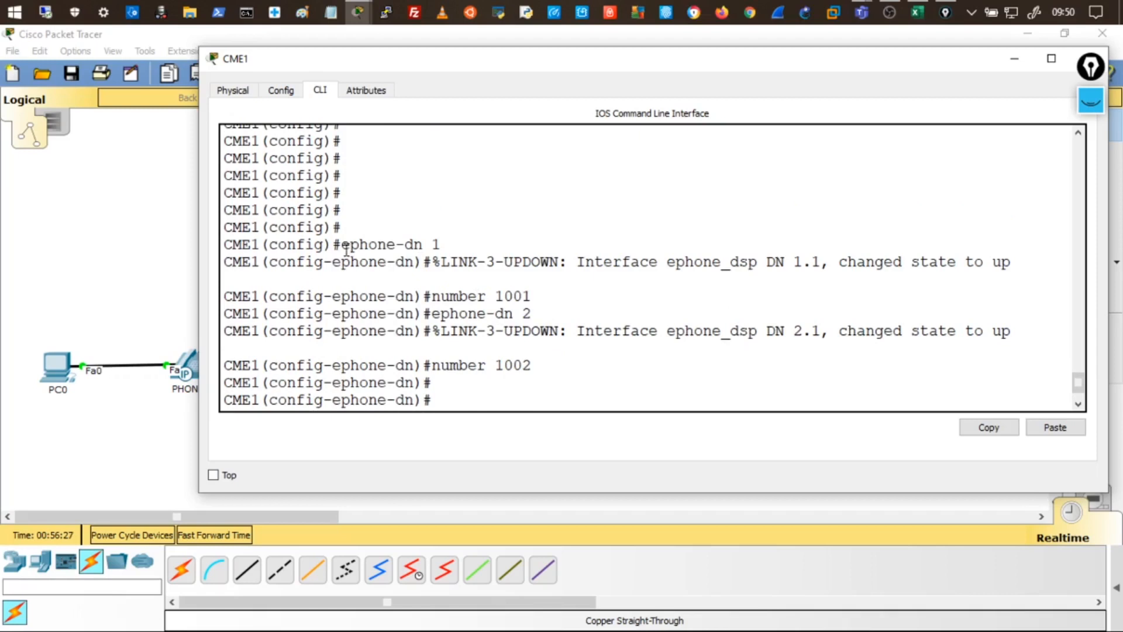
left_click_drag(347, 251, 443, 251)
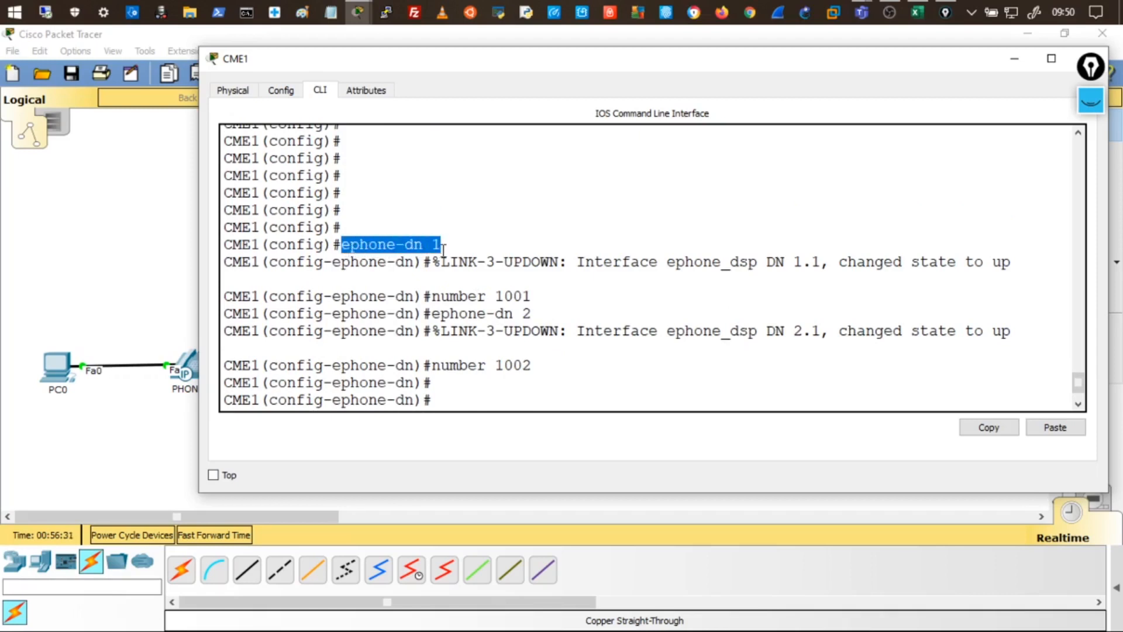
scroll(443, 250, "down", 1)
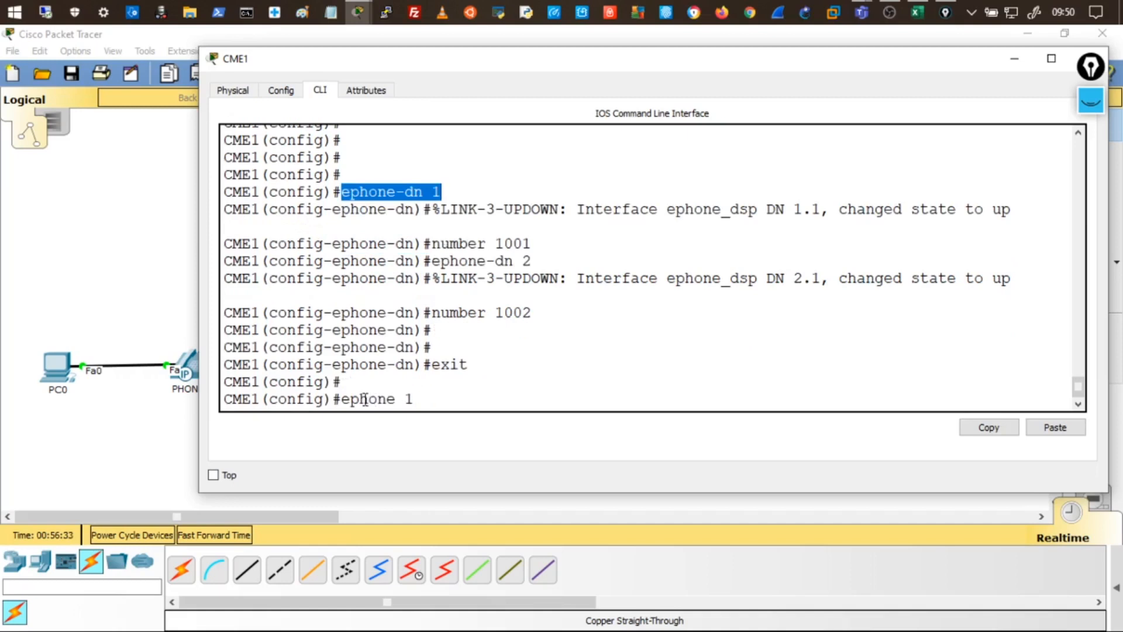
left_click(343, 400)
left_click_drag(342, 402, 396, 400)
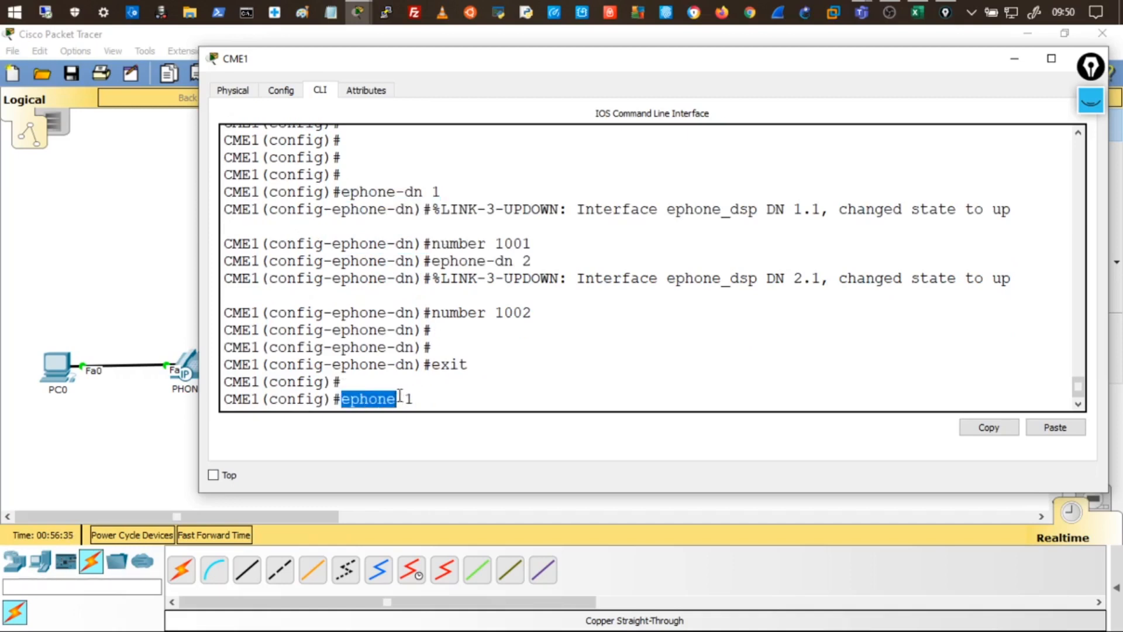
left_click(416, 389)
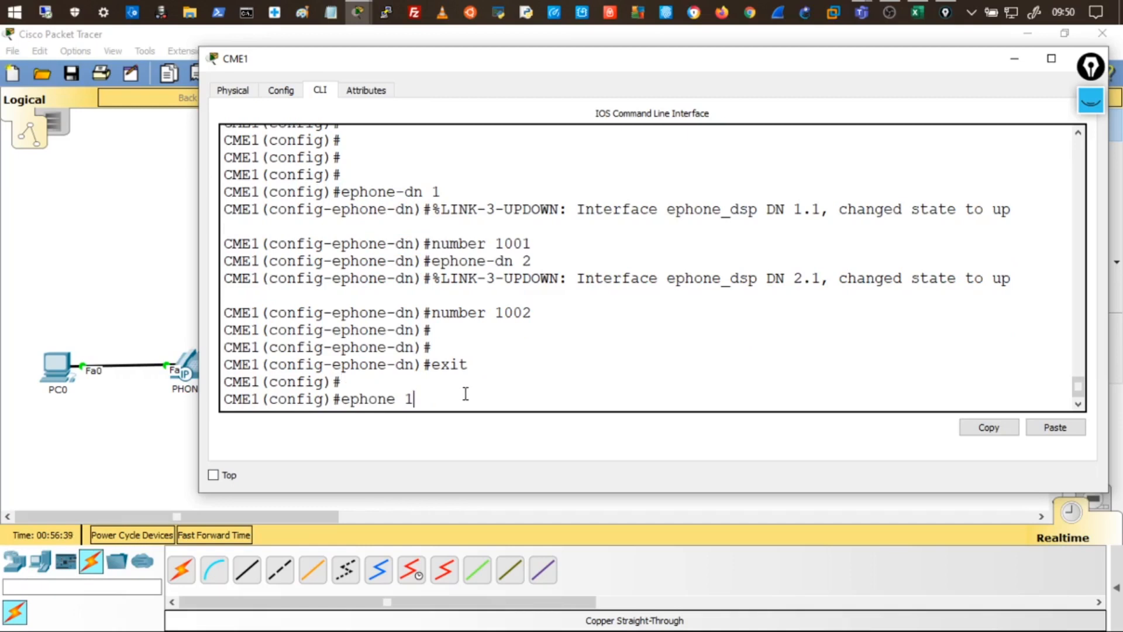
key("Return")
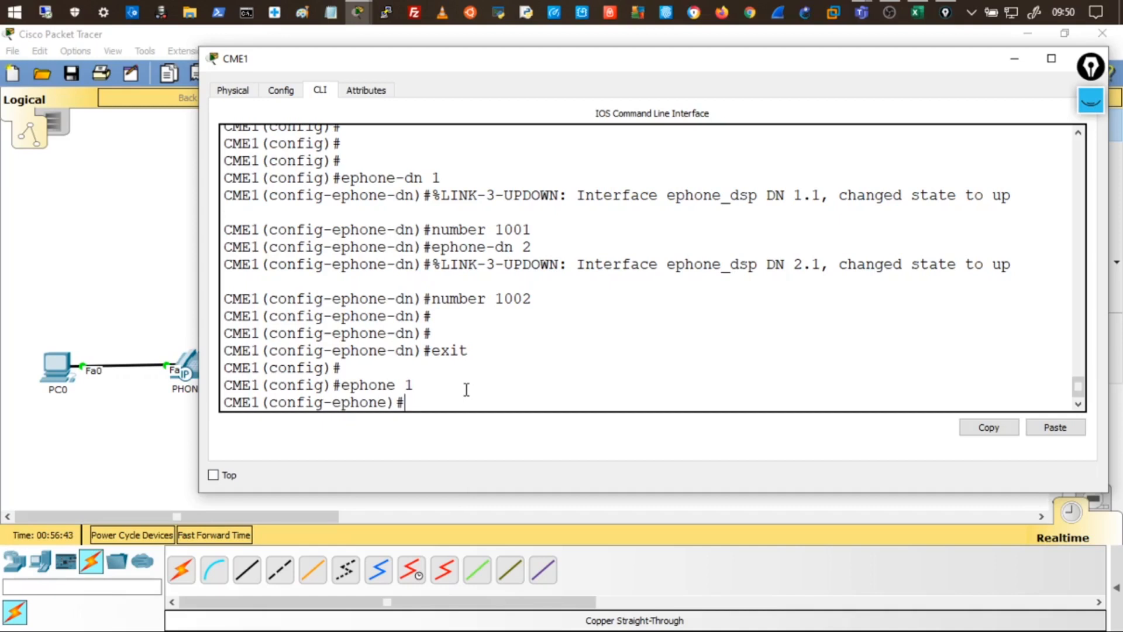
- List the available phone types for ephone 1 and examine the 7960, CIPC and ata options against the topology
type("type ?")
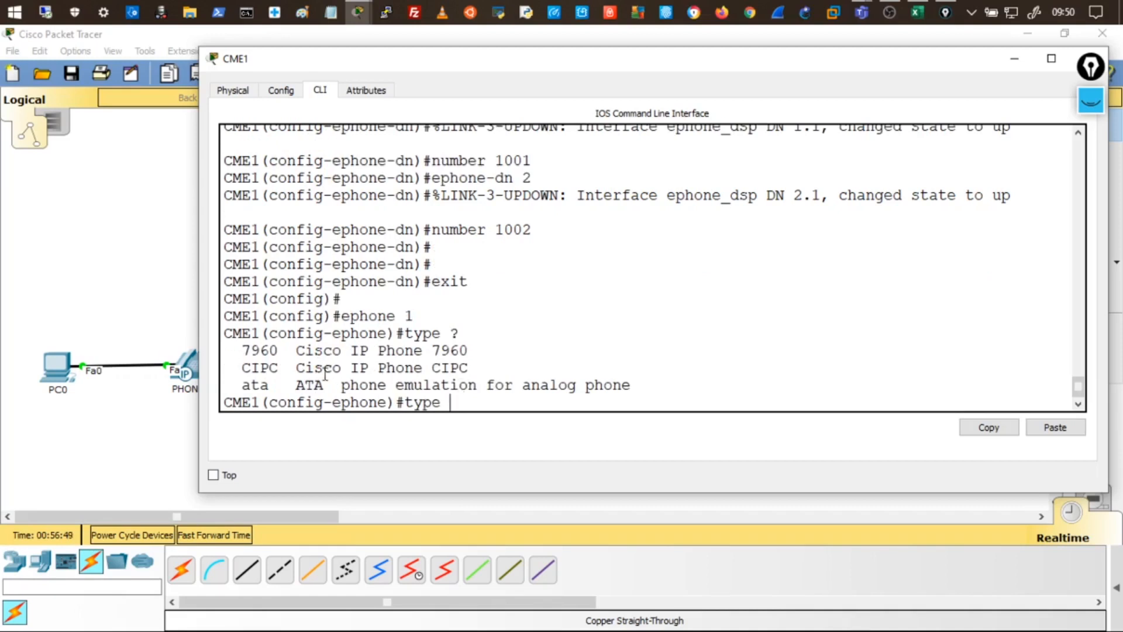
left_click_drag(241, 351, 489, 351)
left_click_drag(413, 58, 536, 47)
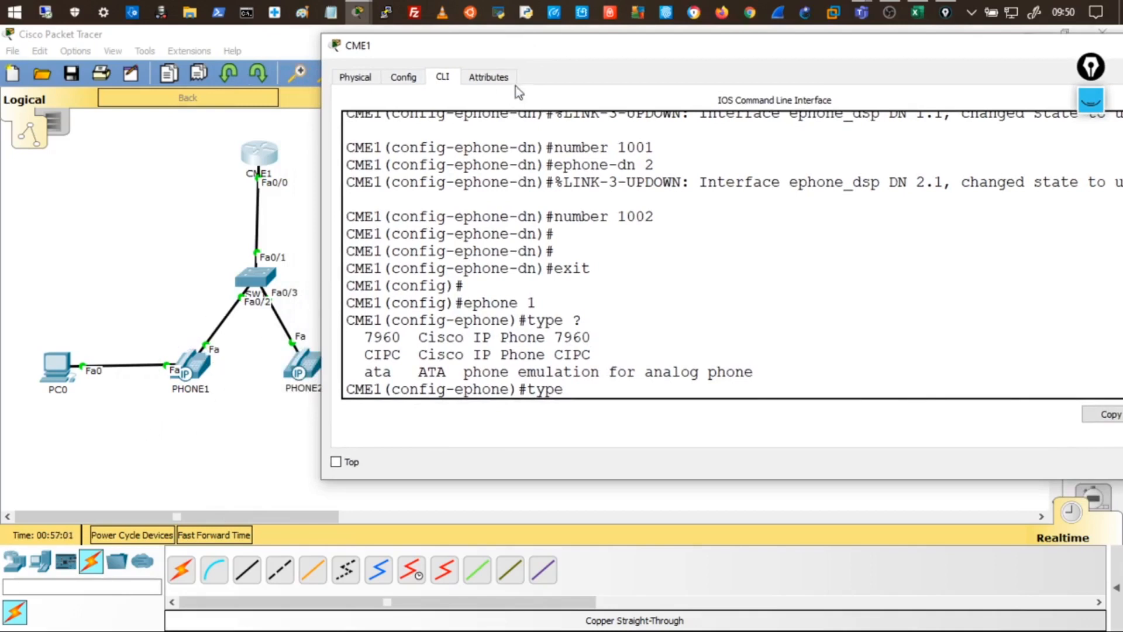
left_click_drag(513, 44, 413, 67)
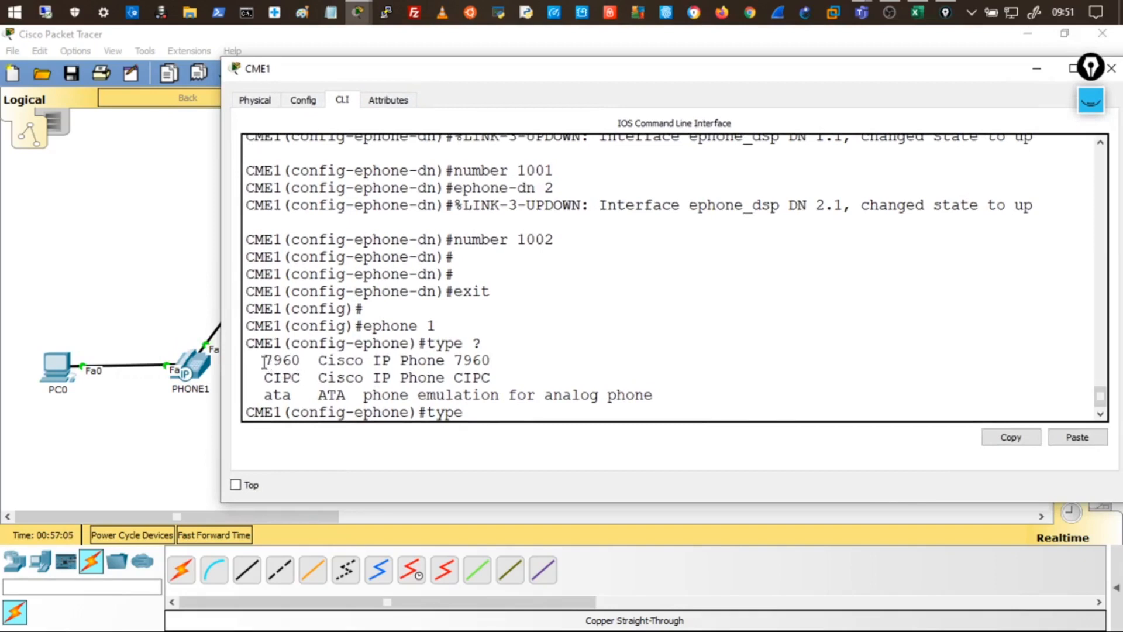
left_click_drag(264, 360, 302, 360)
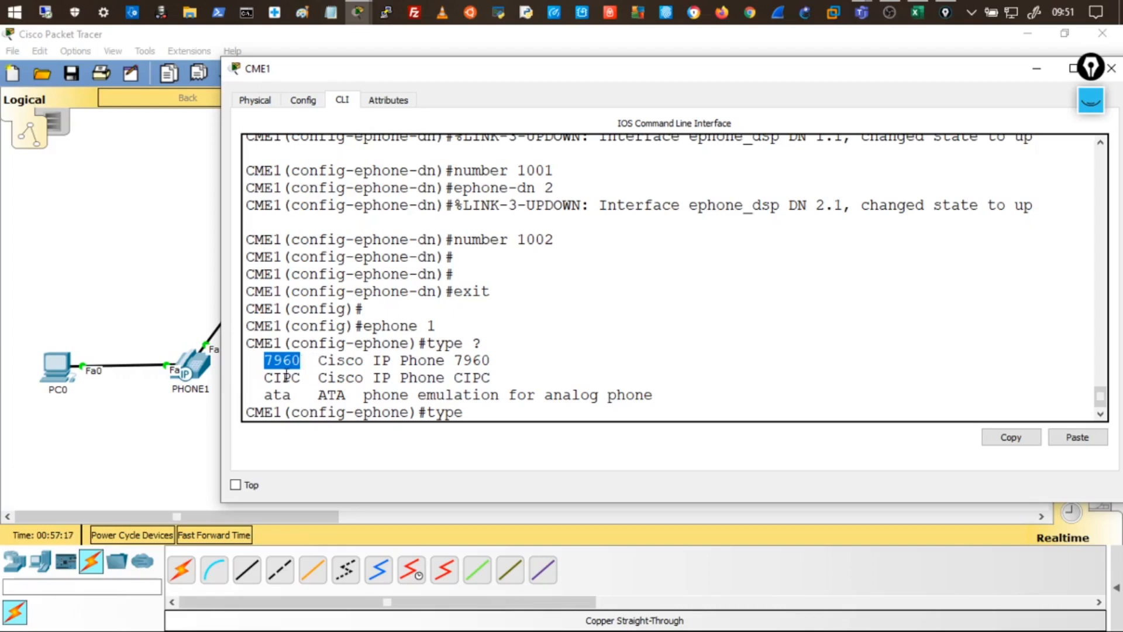
left_click_drag(264, 378, 307, 379)
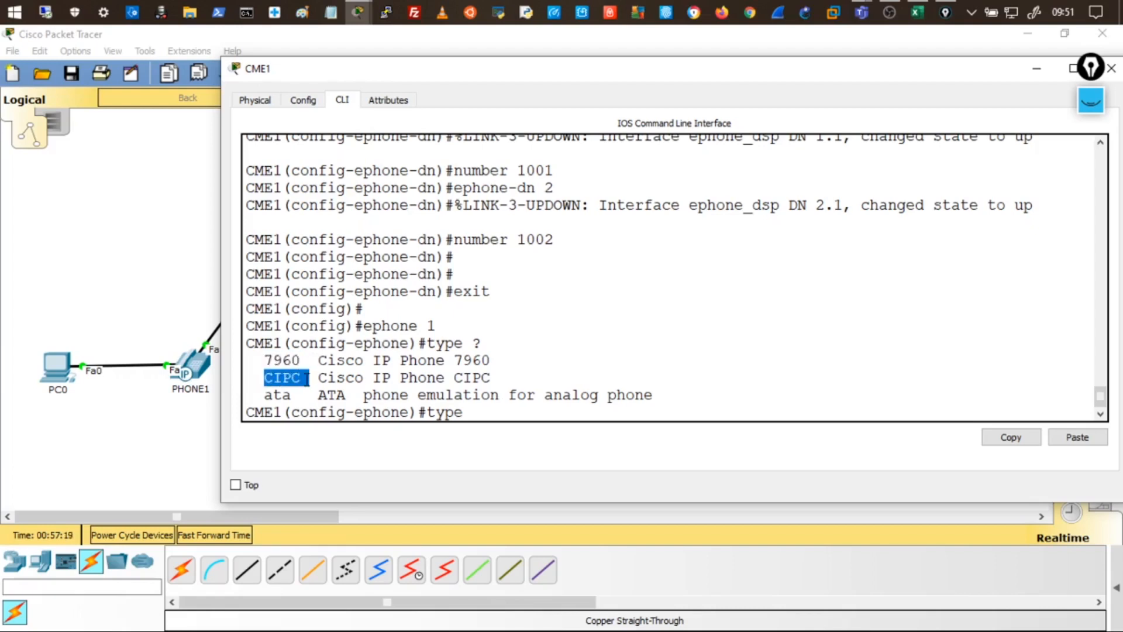
left_click_drag(451, 75, 544, 86)
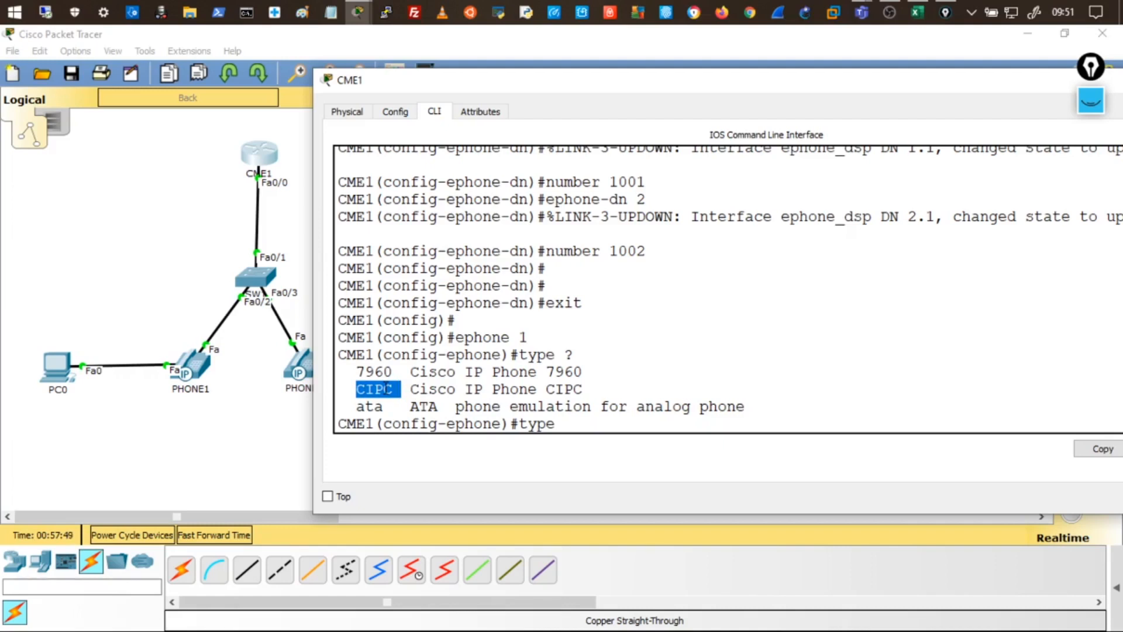
left_click_drag(355, 406, 402, 409)
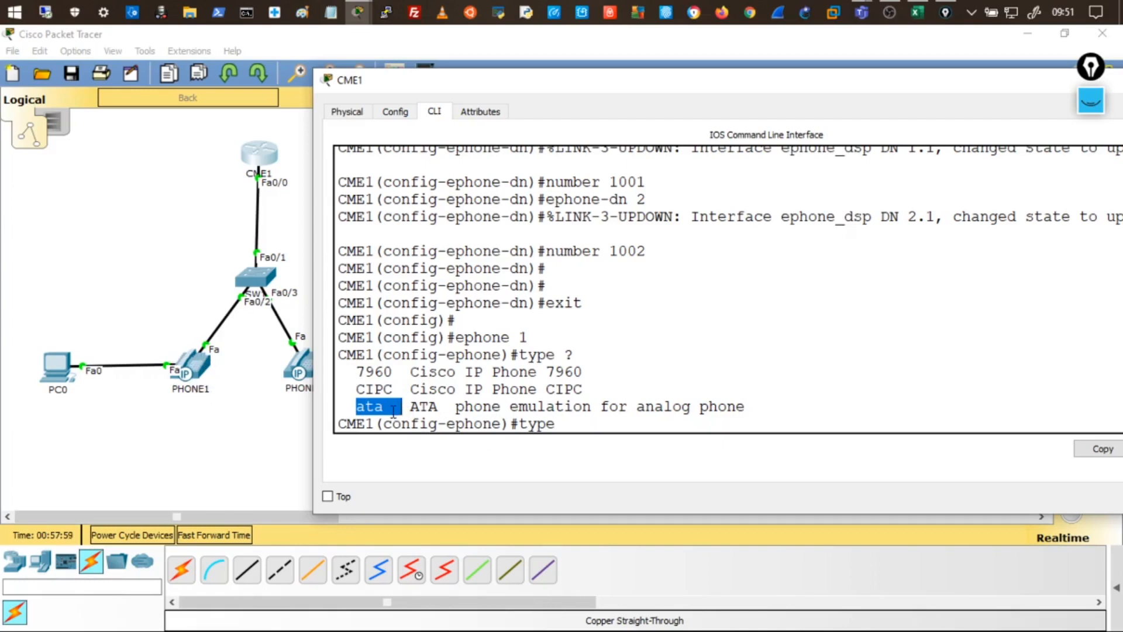
left_click(387, 410)
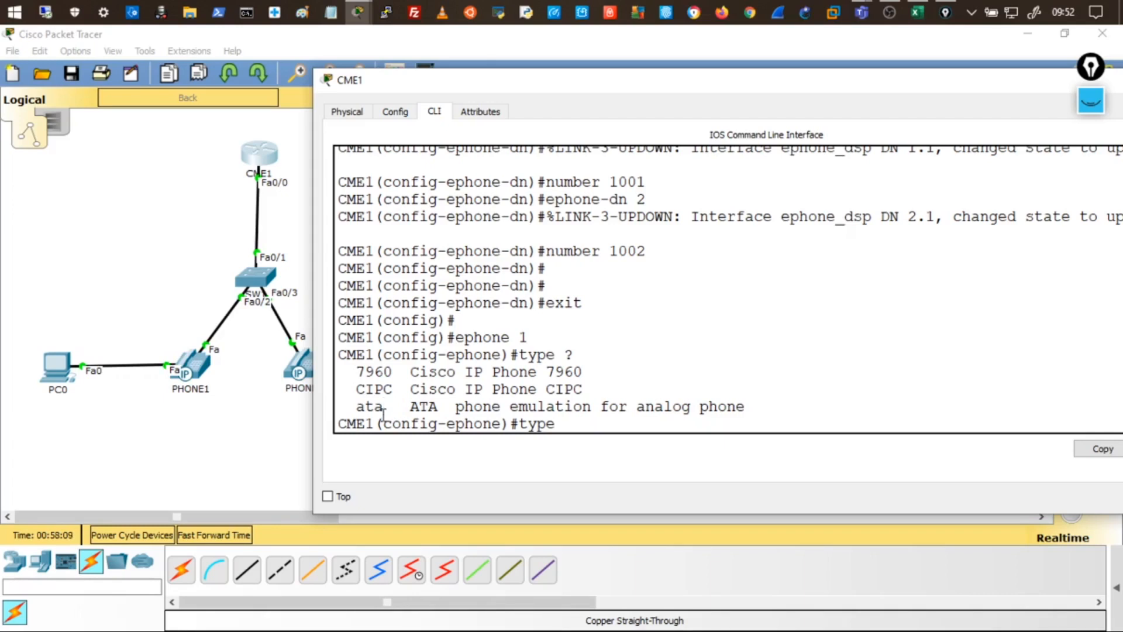
left_click_drag(383, 410, 370, 417)
left_click(369, 410)
double_click(370, 408)
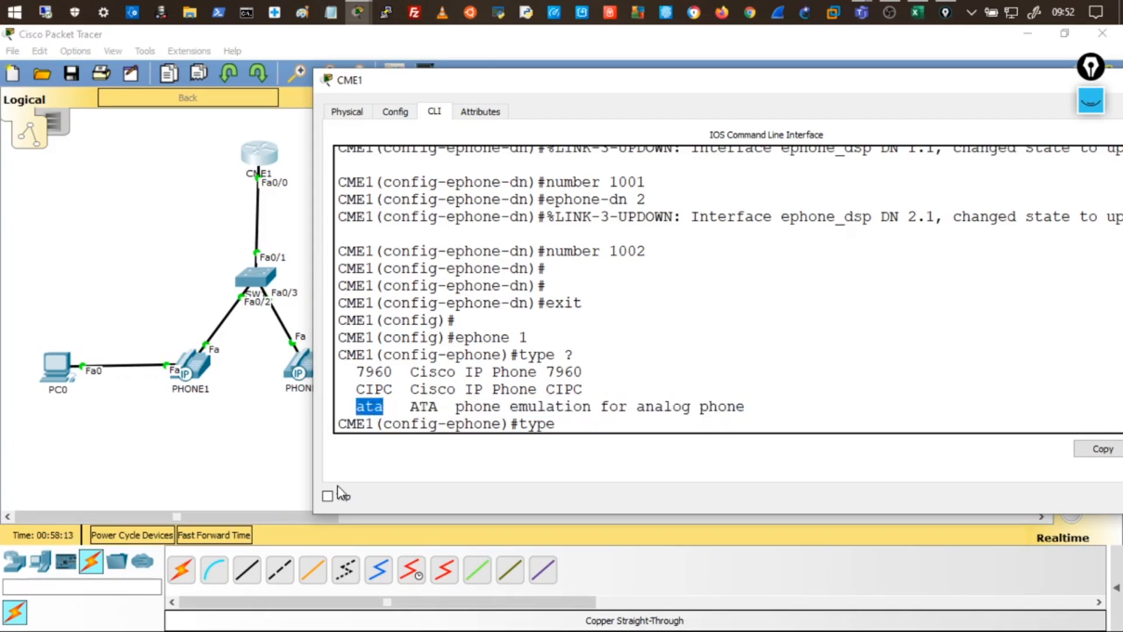
left_click_drag(356, 372, 587, 372)
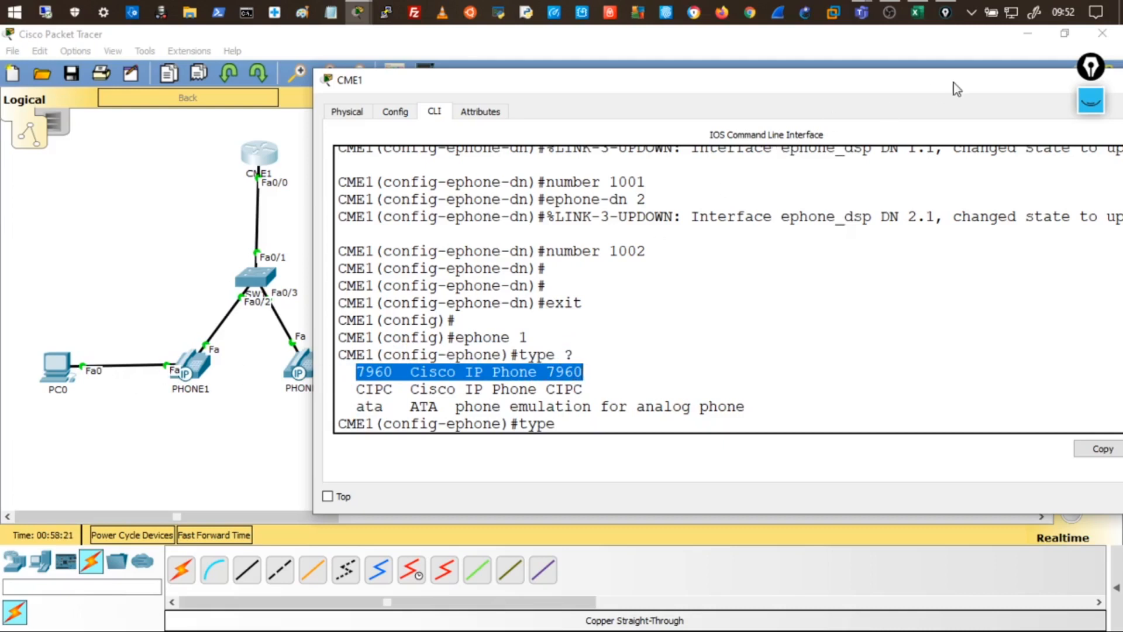
- Set the phone type of ephone 1 to 7960
left_click_drag(1050, 87, 892, 100)
left_click(740, 364)
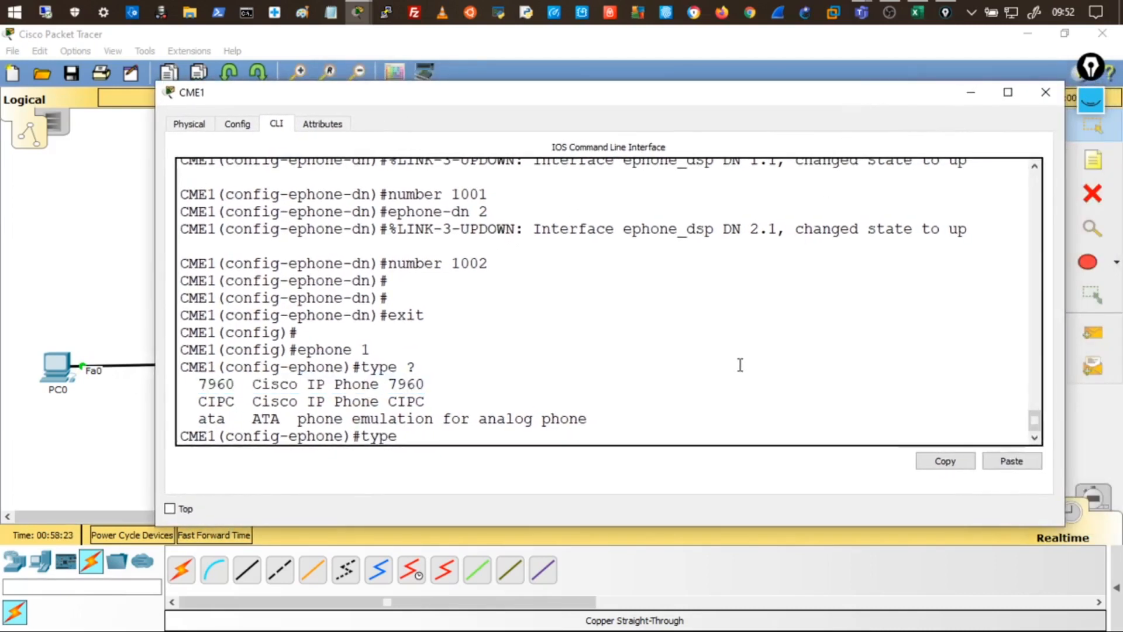
key("Up")
key("Down")
type("7960")
key("Return")
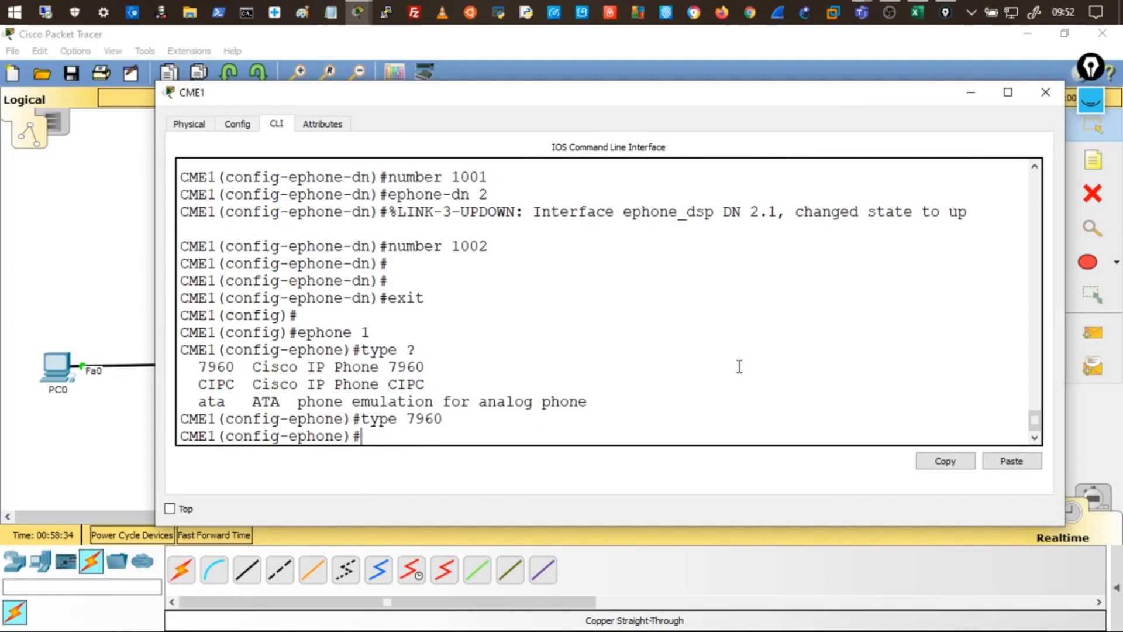
- Begin the mac-address command for ephone 1 and check PHONE1 in the topology
type("mac")
key("Tab")
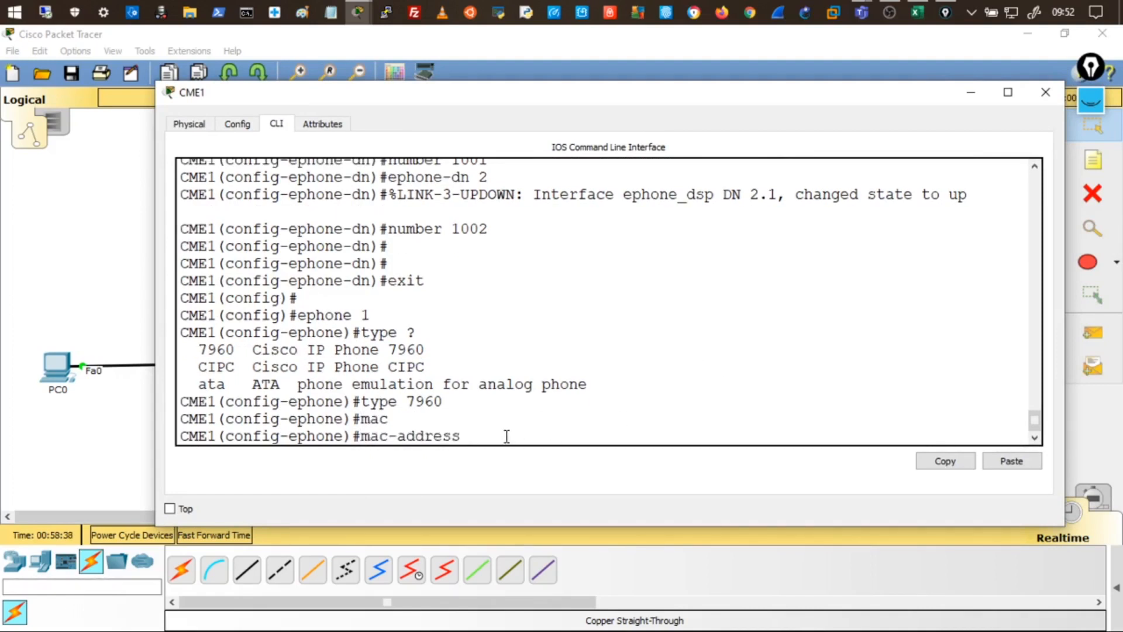
left_click_drag(422, 100, 586, 110)
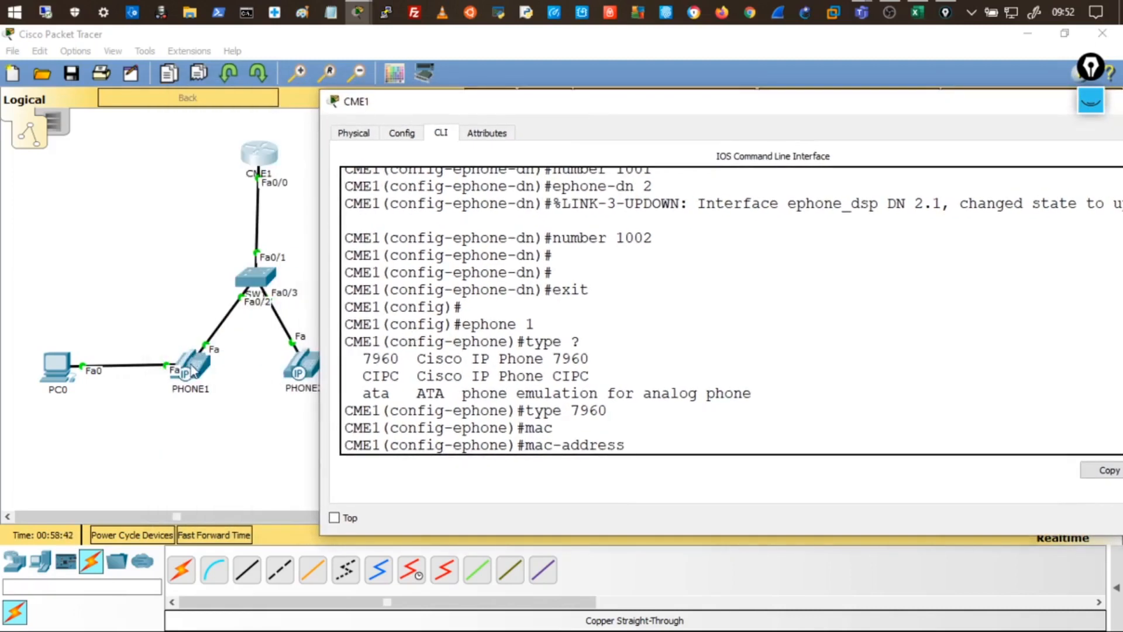
left_click_drag(1039, 99, 844, 120)
left_click(940, 122)
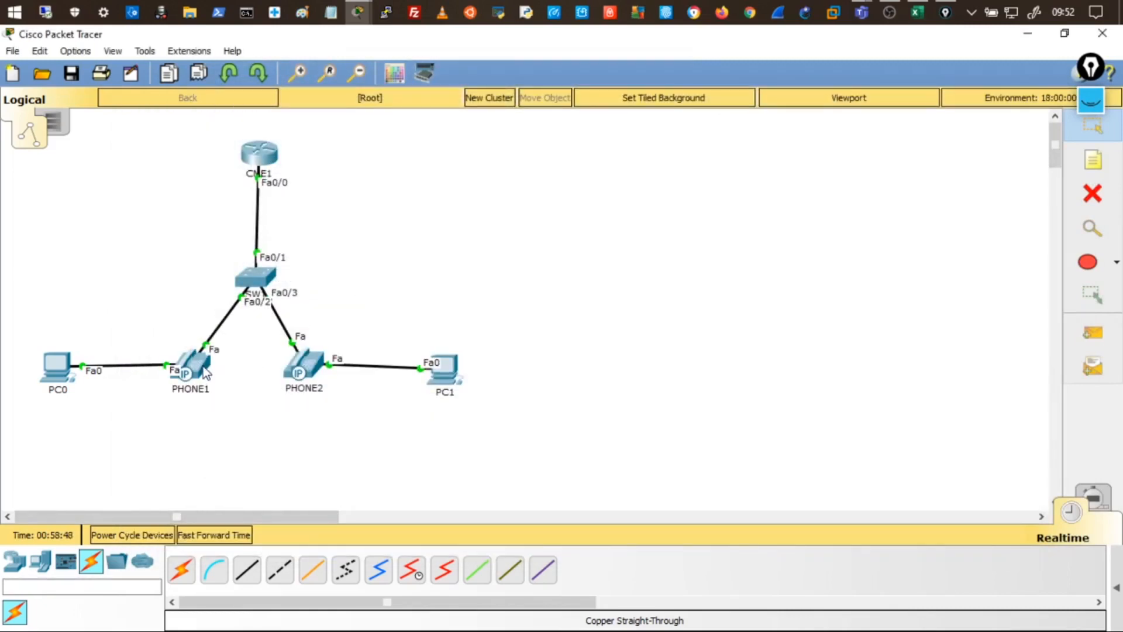
mouse_move(196, 372)
left_click(255, 135)
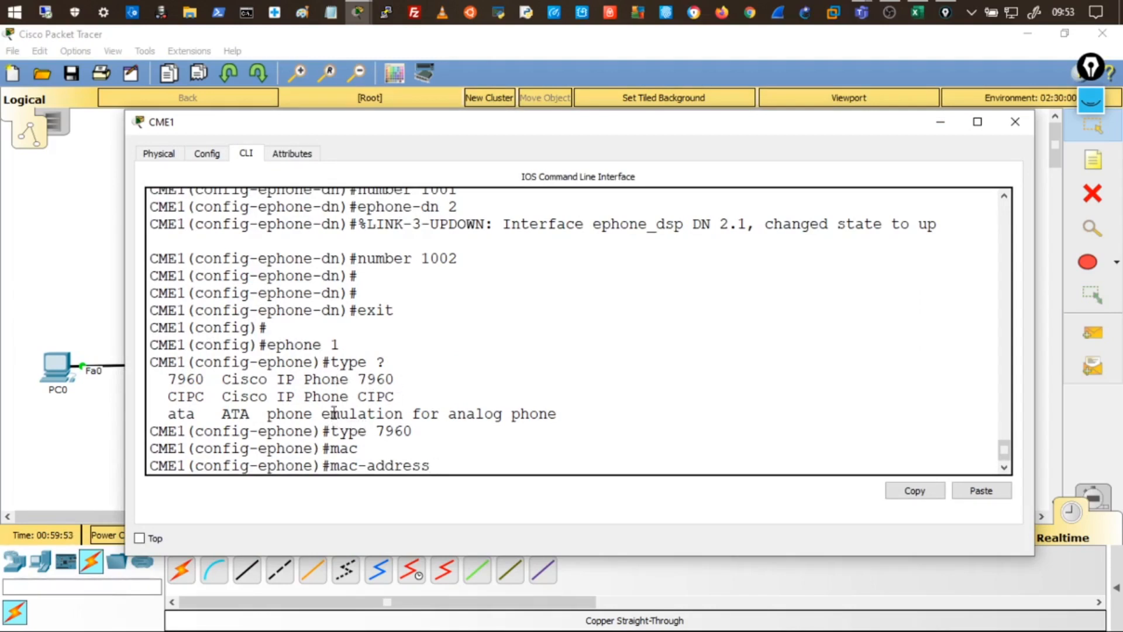
- Examine the ephone 1 entry in the CME1 CLI alongside PHONE1 and PHONE2 in the topology
left_click_drag(268, 347, 338, 350)
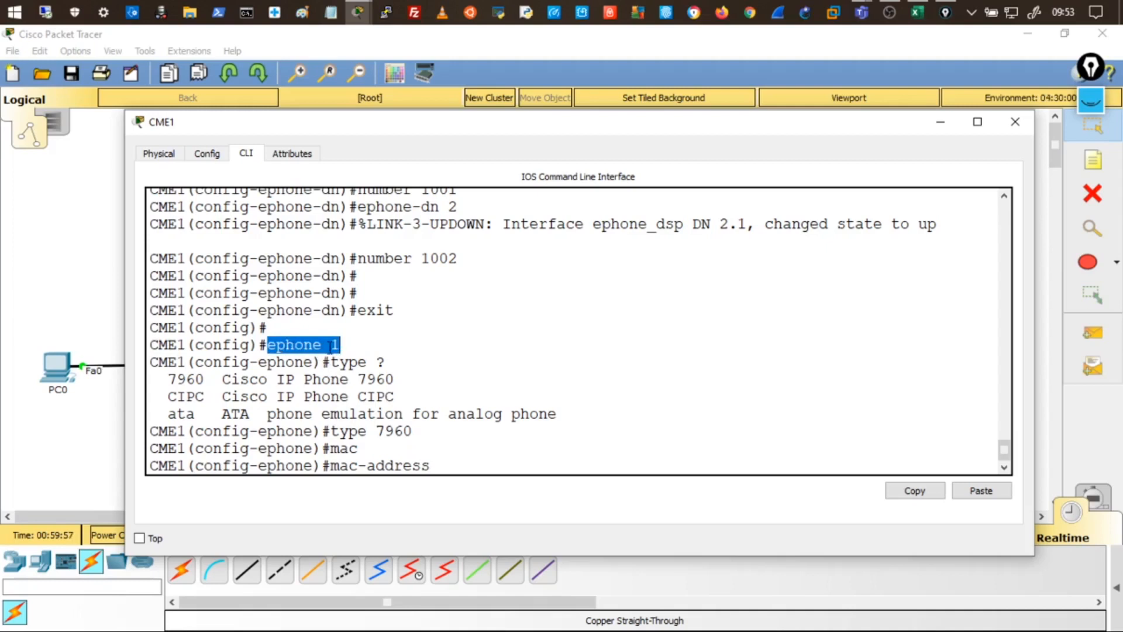
left_click(288, 346)
left_click_drag(284, 347, 340, 348)
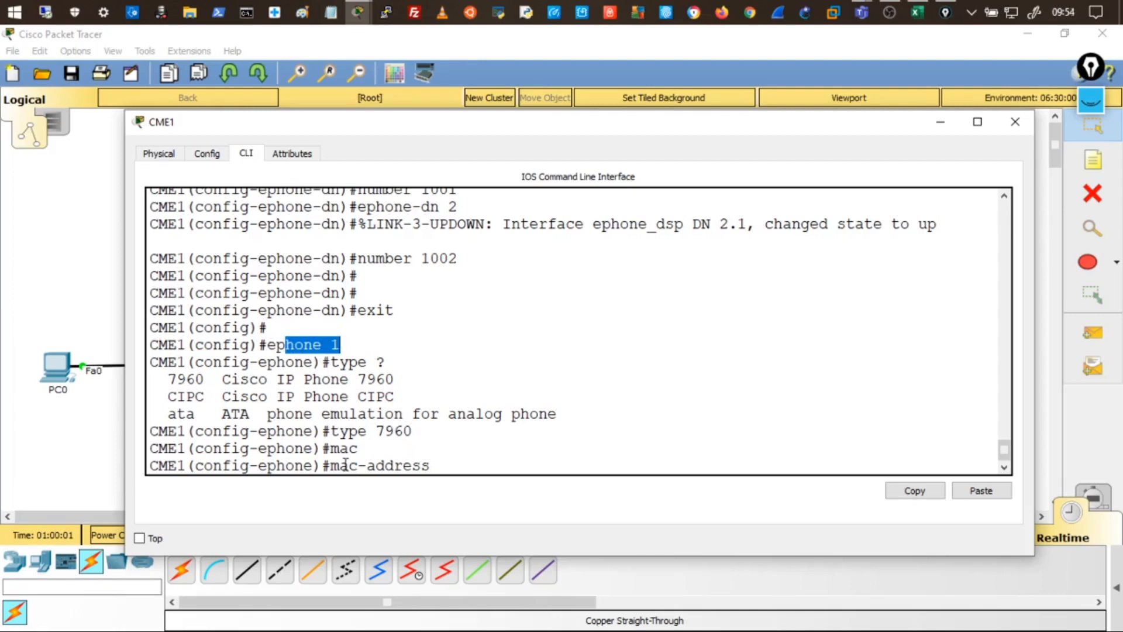
left_click_drag(486, 136, 670, 136)
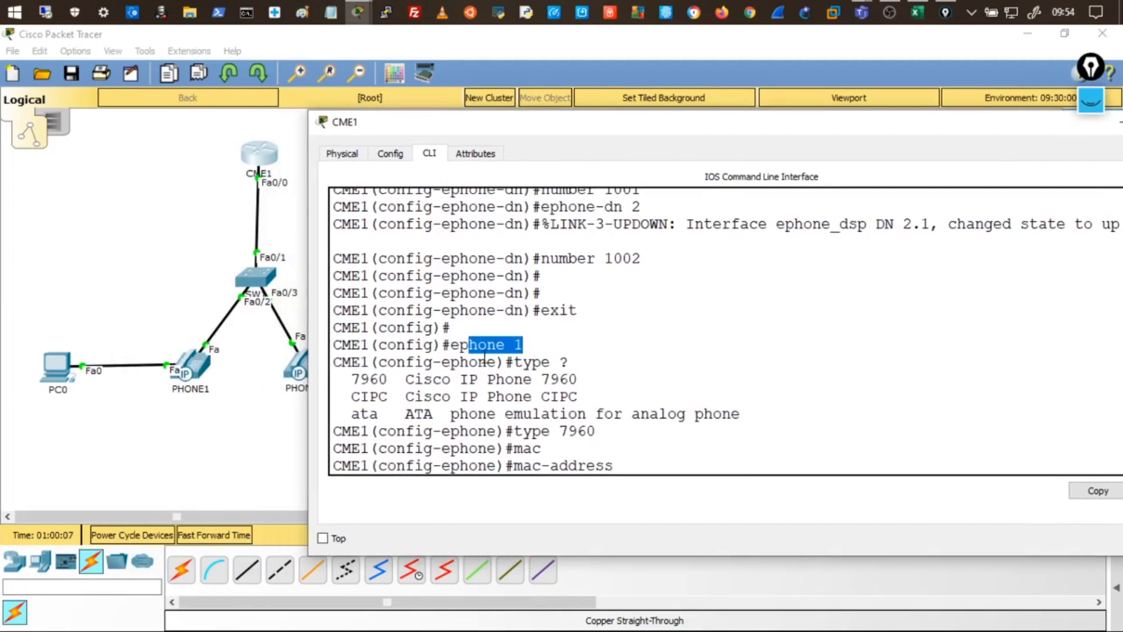
left_click(459, 346)
left_click_drag(460, 346, 523, 346)
left_click_drag(439, 128, 497, 126)
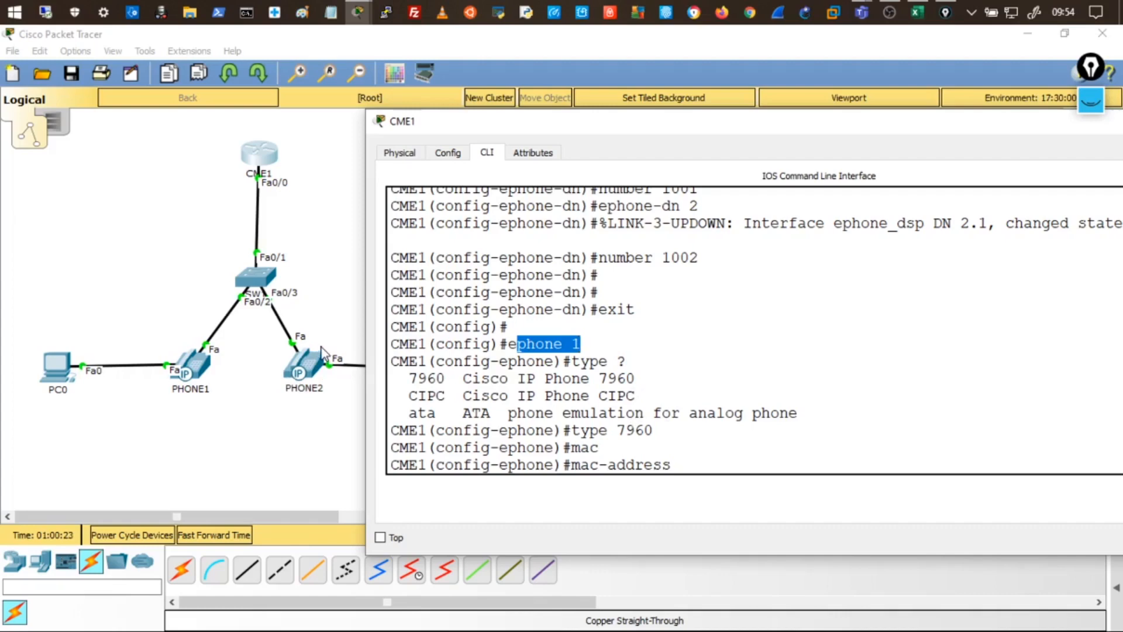
left_click_drag(593, 134, 476, 115)
left_click(569, 440)
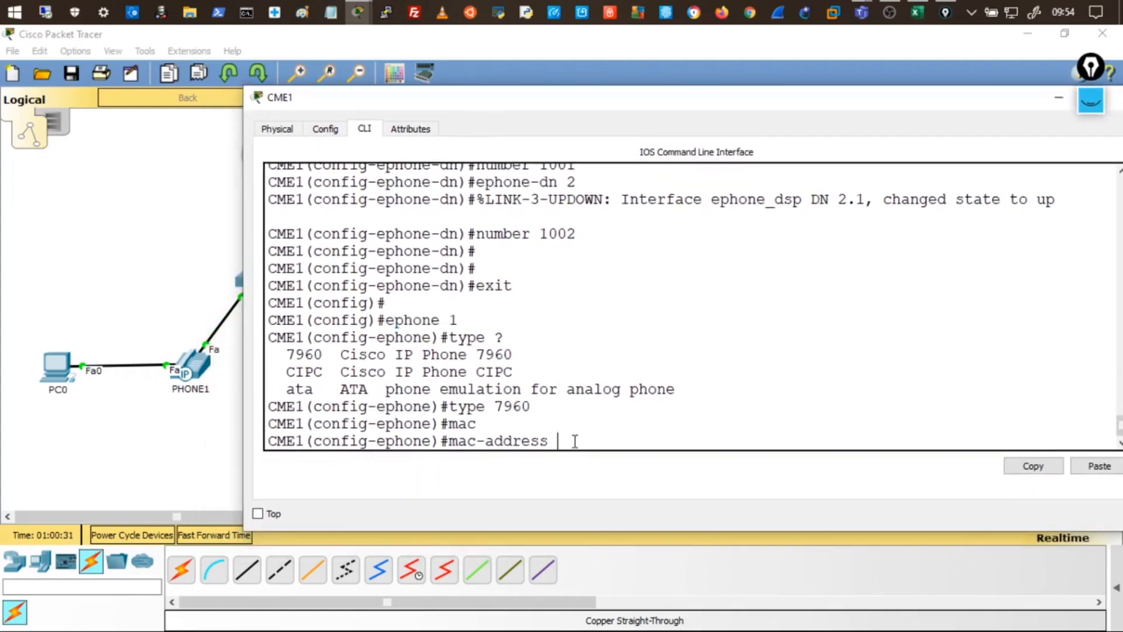
- Clear the unfinished mac-address command from the ephone 1 configuration prompt
key("BackSpace")
key("BackSpace")
key("BackSpace")
key("BackSpace")
key("BackSpace")
key("BackSpace")
key("BackSpace")
key("BackSpace")
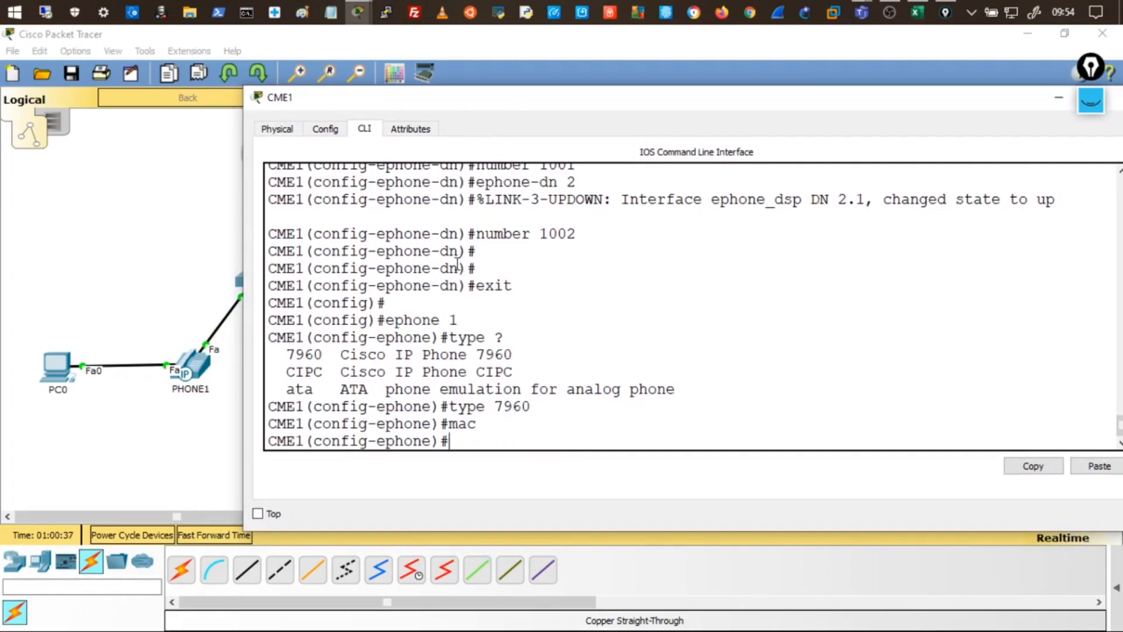
- Review which physical phone in the topology the ephone 1 definition and its 7960 type could apply to
left_click_drag(492, 111, 612, 140)
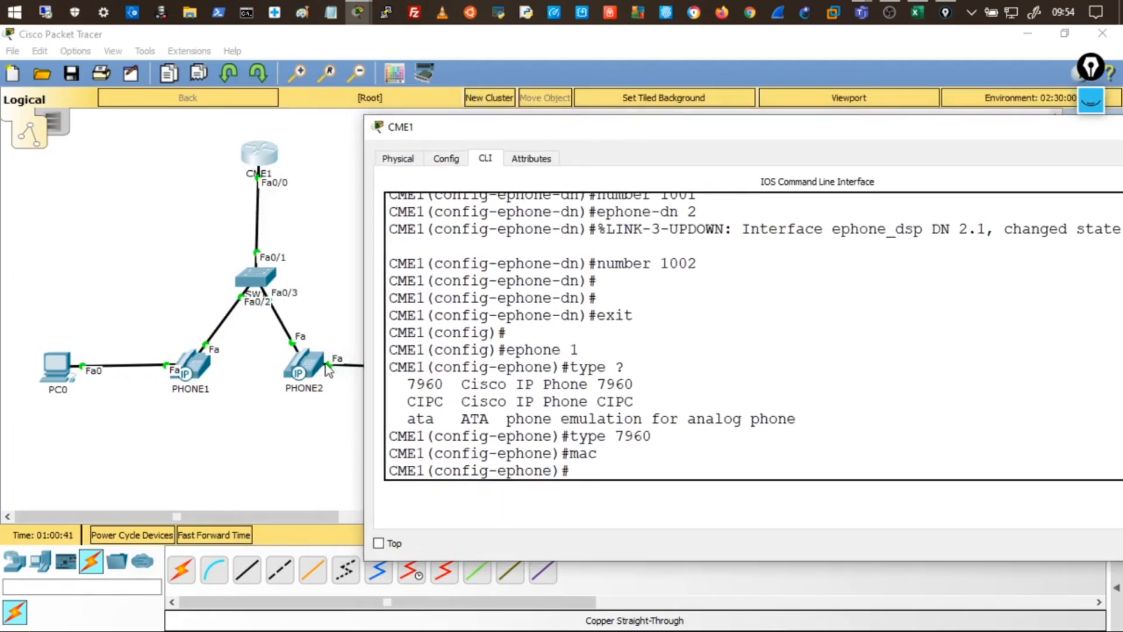
left_click_drag(620, 129, 514, 76)
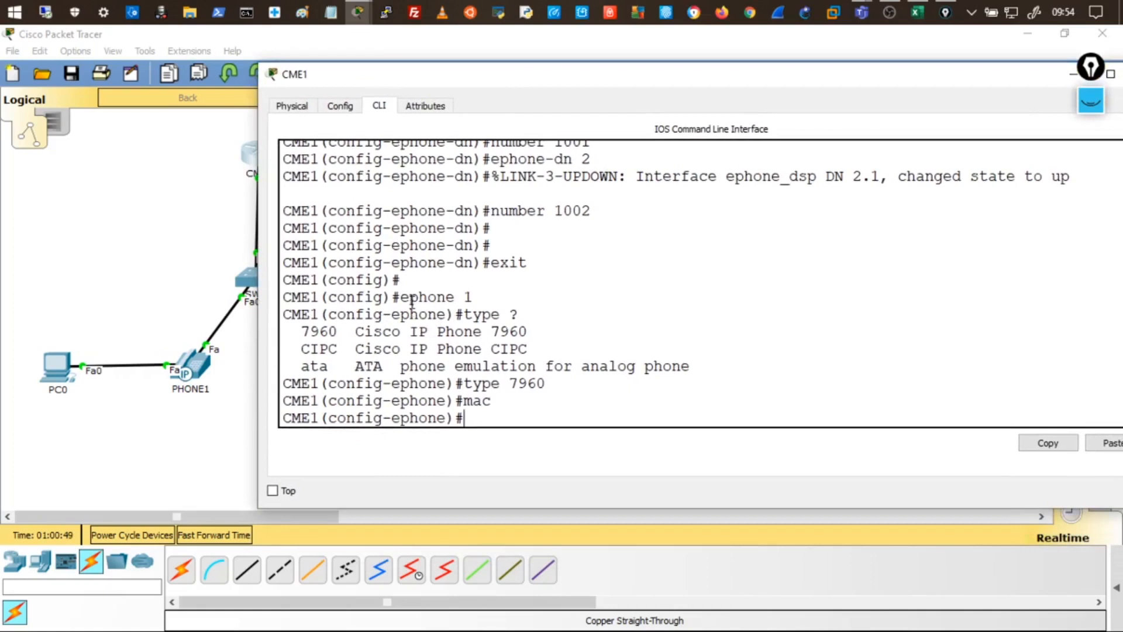
left_click_drag(411, 299, 452, 297)
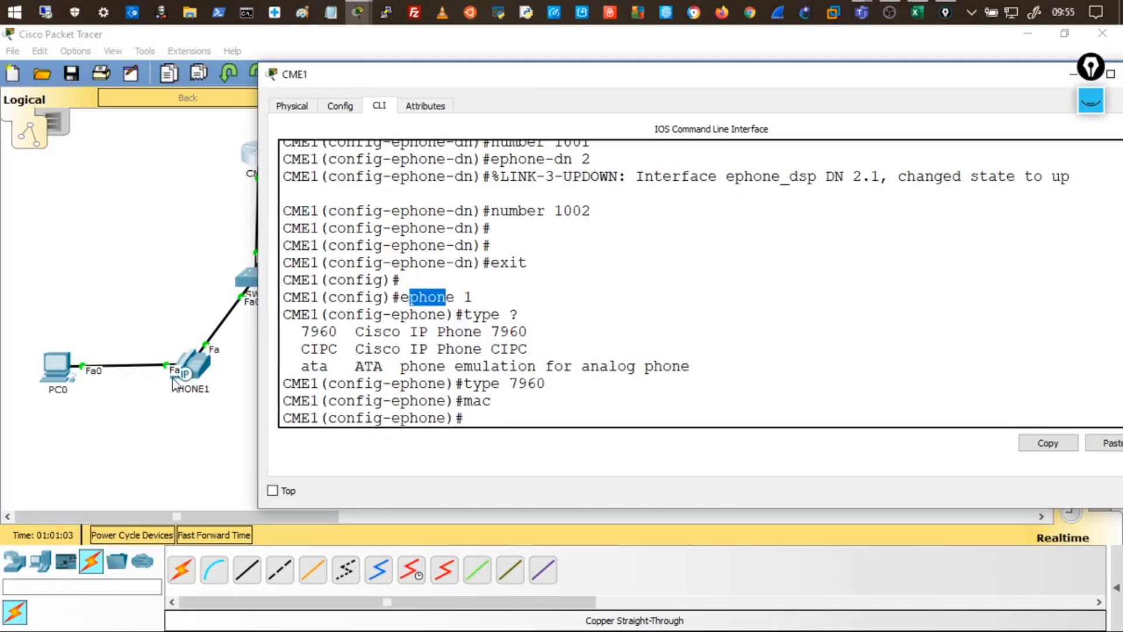
left_click_drag(399, 297, 487, 297)
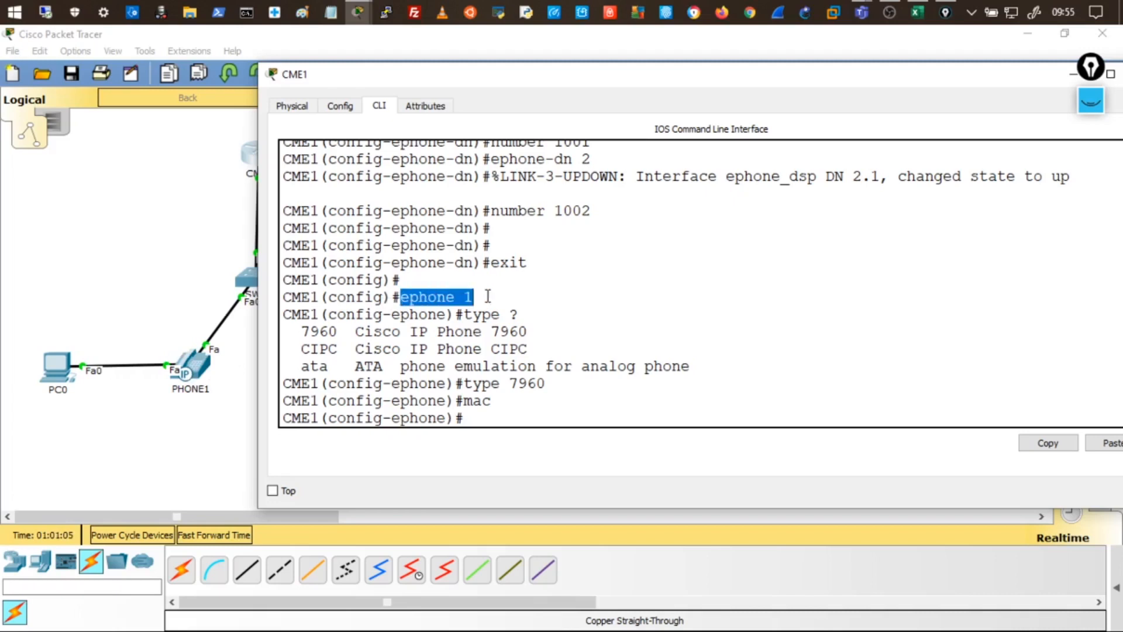
left_click_drag(519, 83, 602, 87)
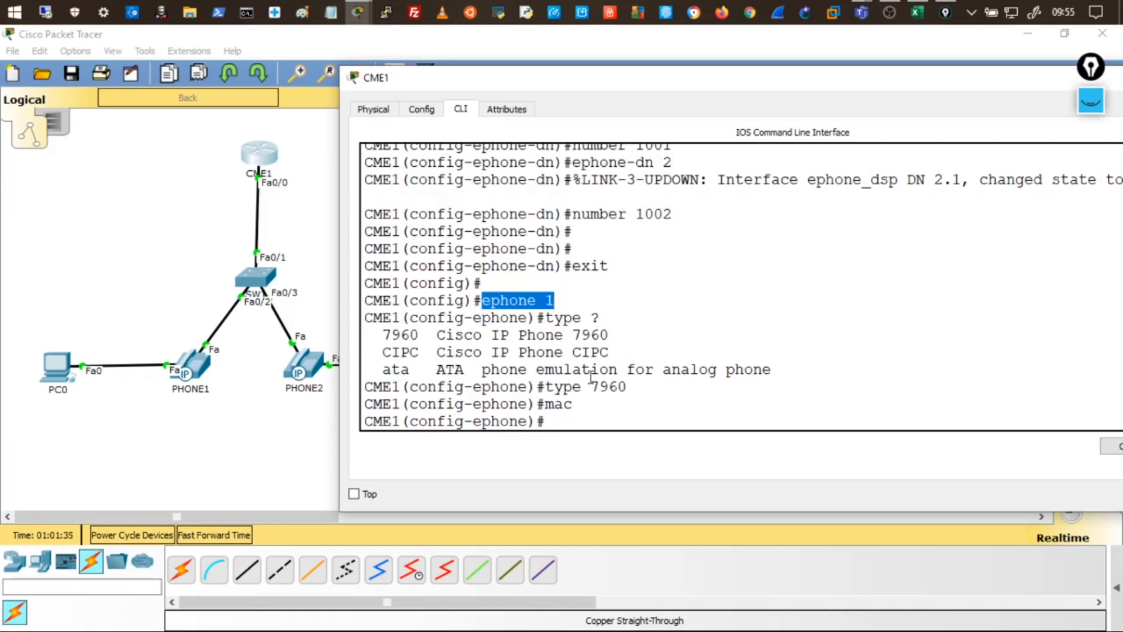
left_click_drag(662, 89, 572, 88)
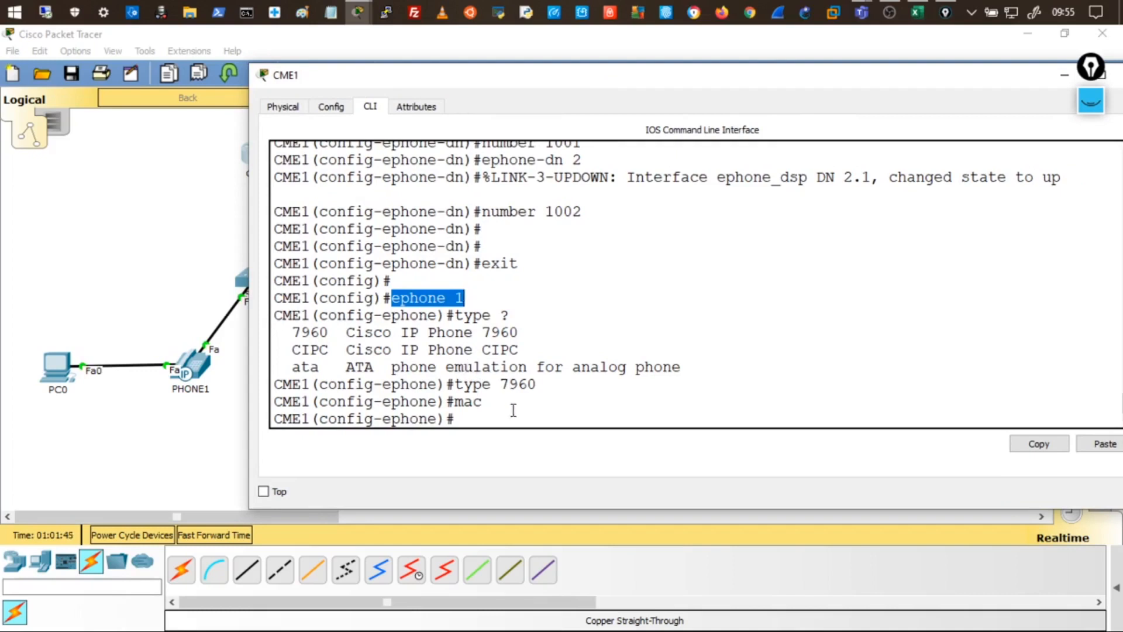
left_click(494, 406)
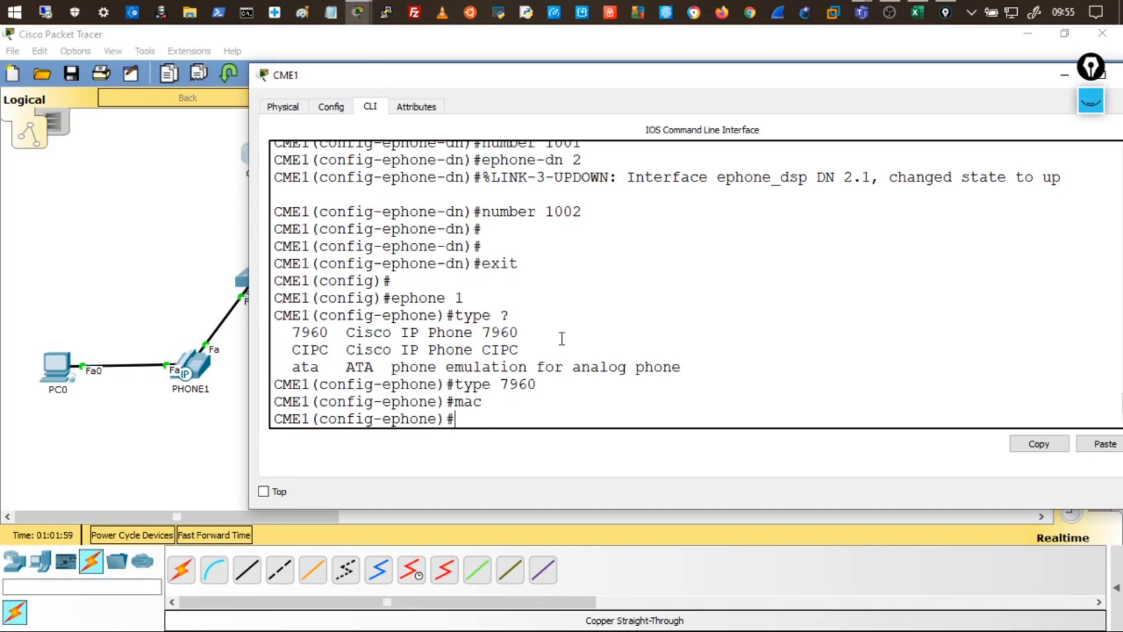
- Open PHONE1's graphical phone view and widen its window to examine the handset's buttons
left_click(193, 372)
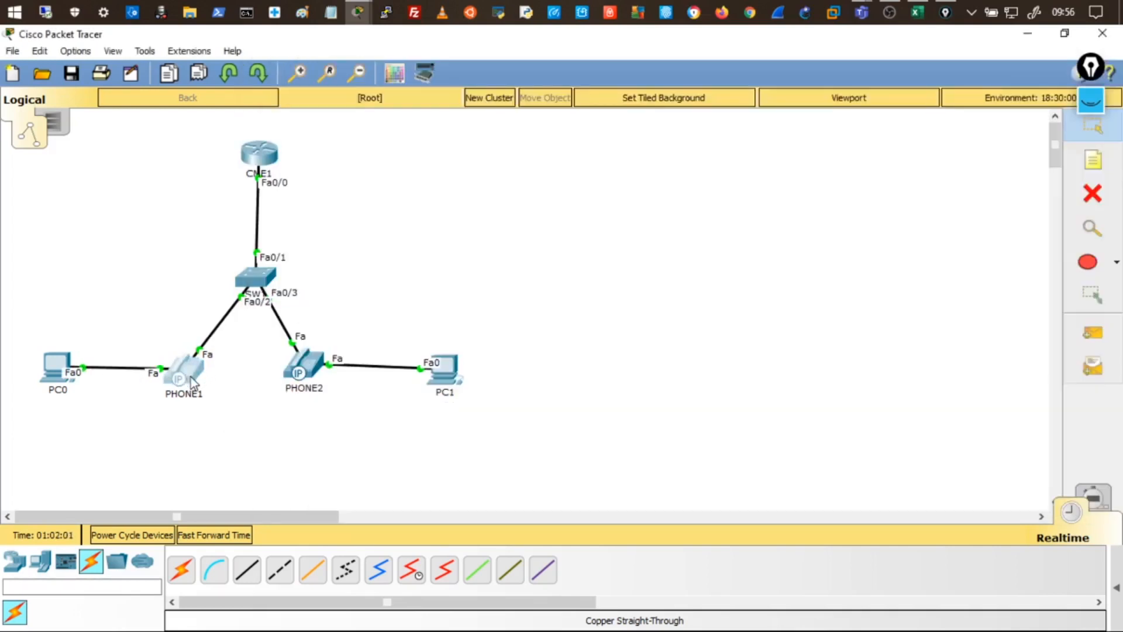
left_click(201, 374)
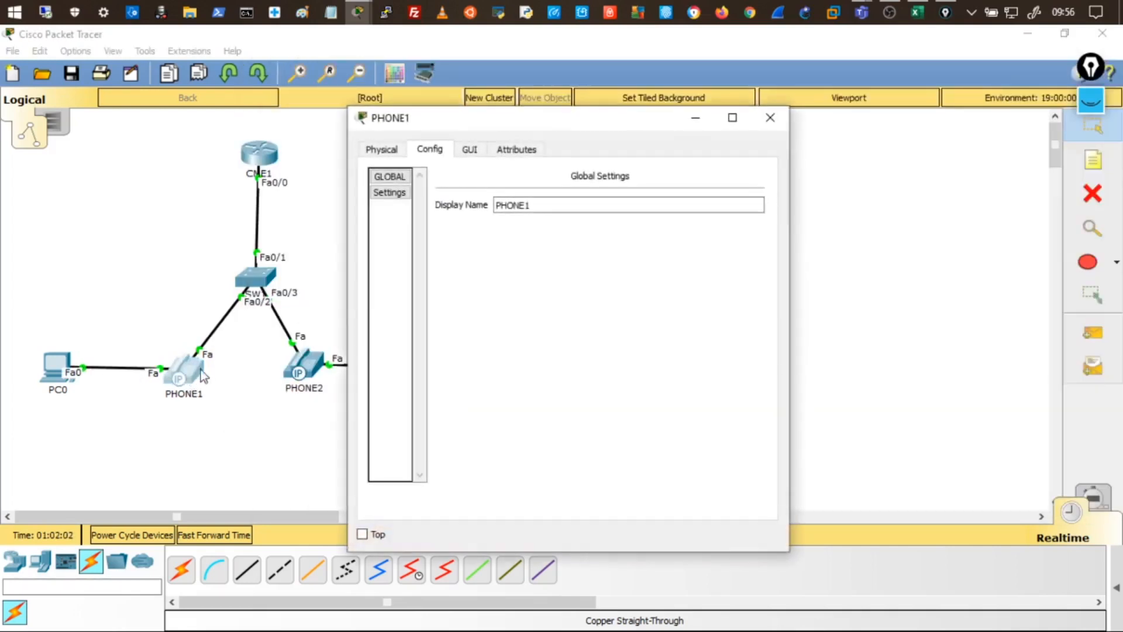
left_click(469, 150)
left_click_drag(789, 303, 986, 301)
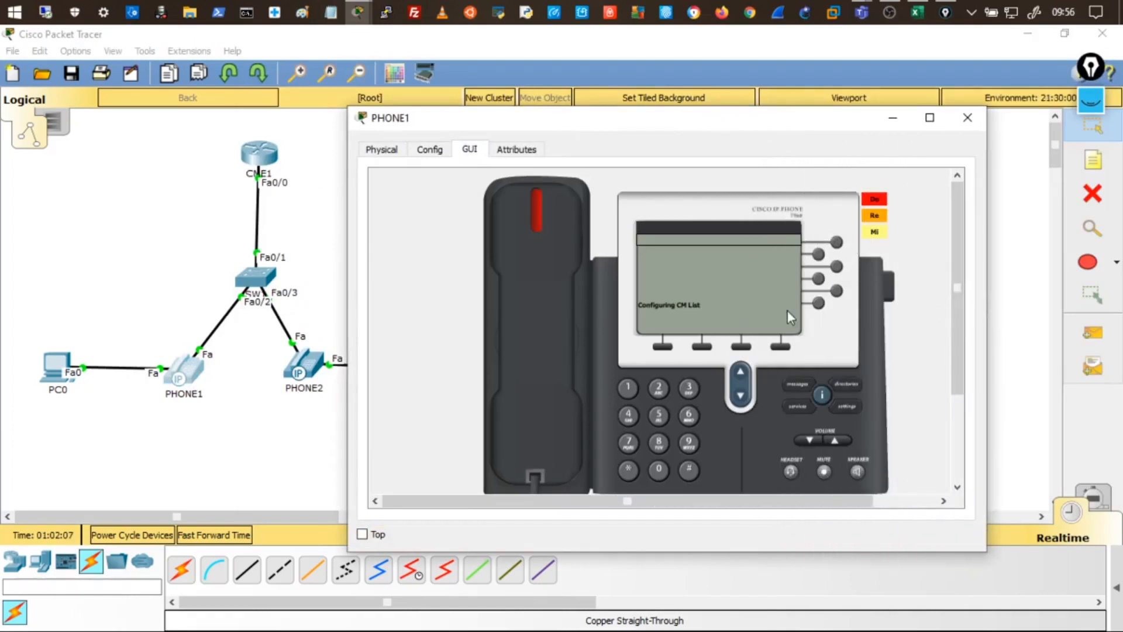
- Circle PHONE1's line buttons and underline its soft keys with the annotation pen, and erase the marks
left_click(1091, 100)
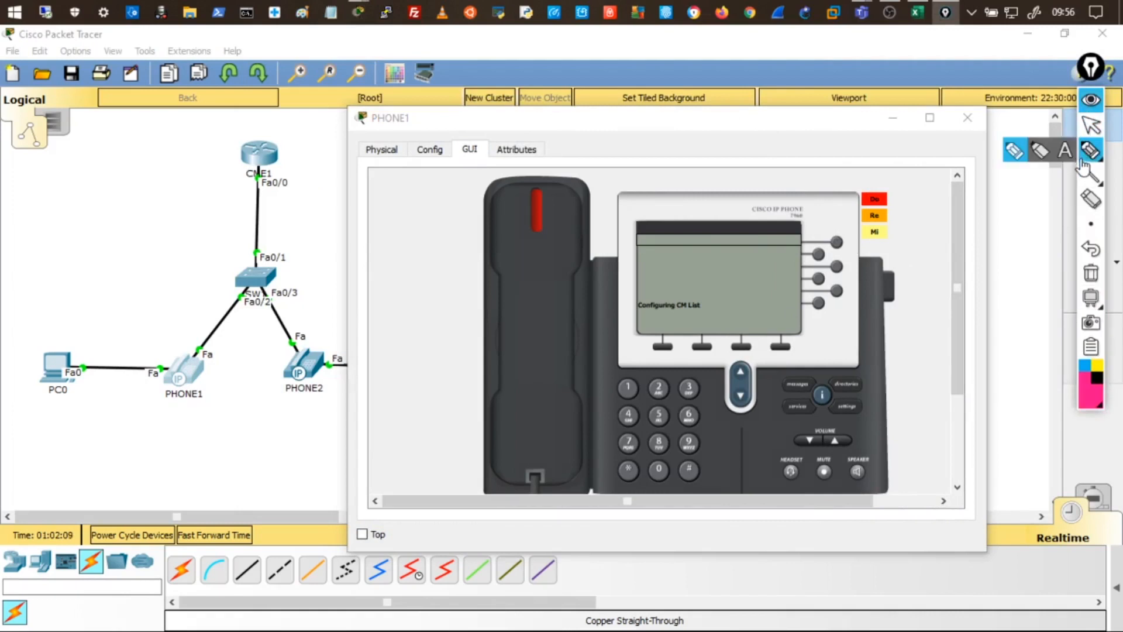
left_click(1014, 150)
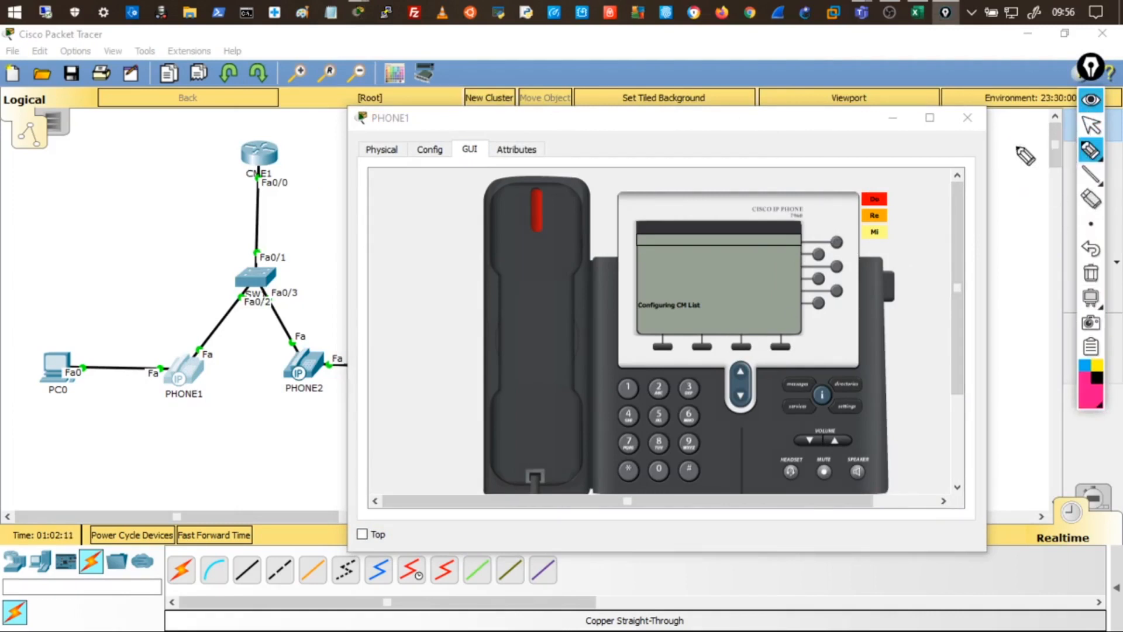
mouse_move(851, 225)
left_mouse_down()
mouse_move(791, 311)
mouse_move(848, 229)
left_mouse_up()
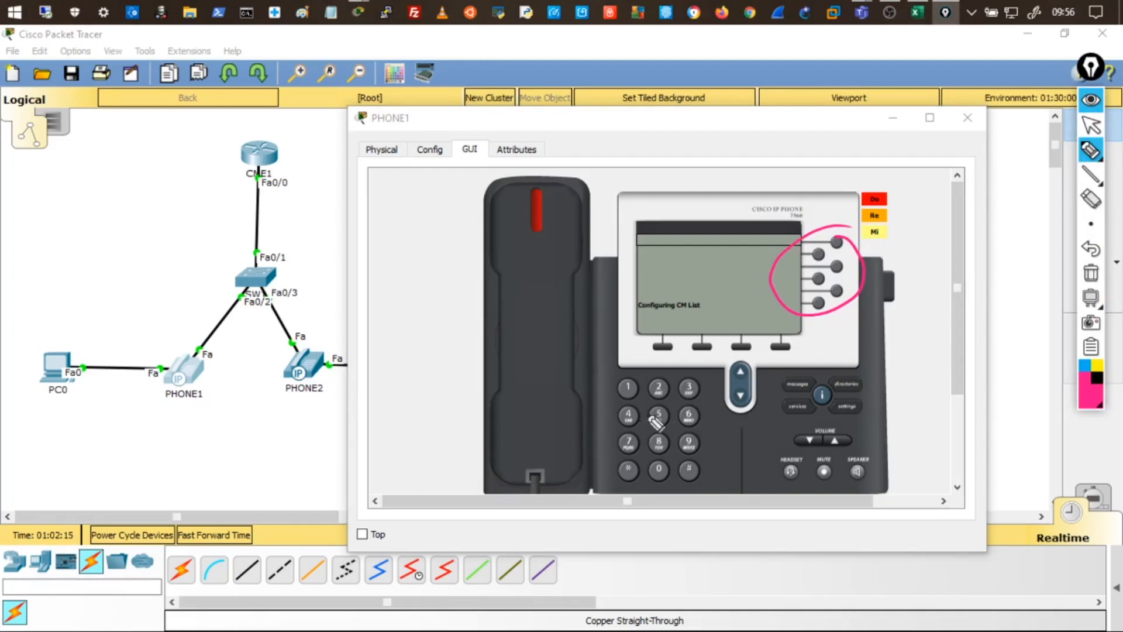
left_click_drag(663, 357, 778, 354)
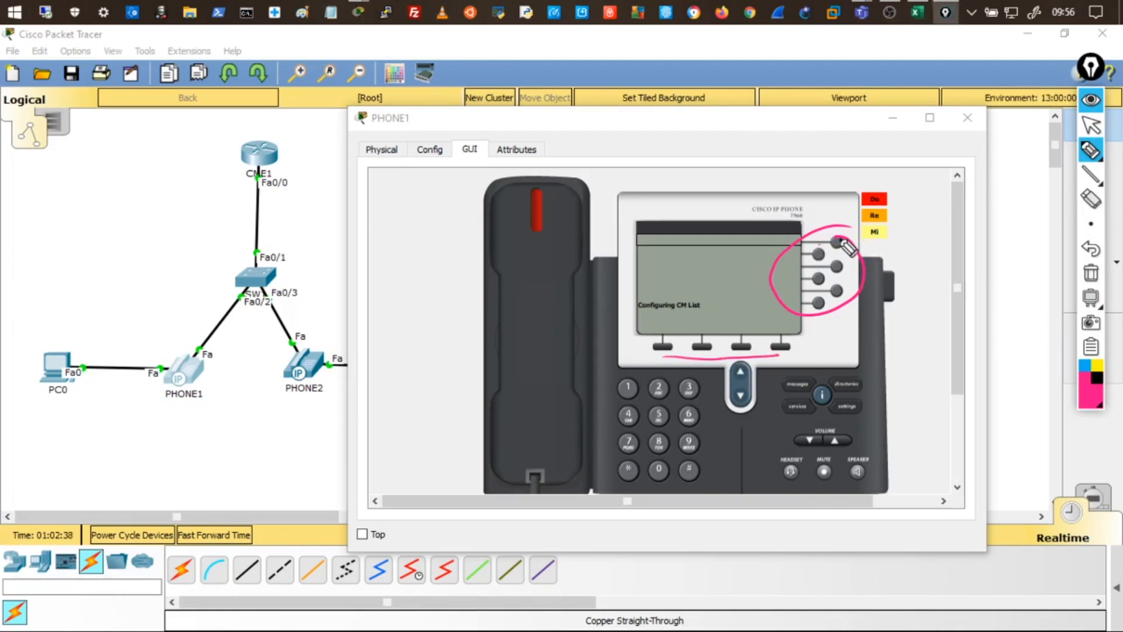
left_click_drag(840, 240, 836, 250)
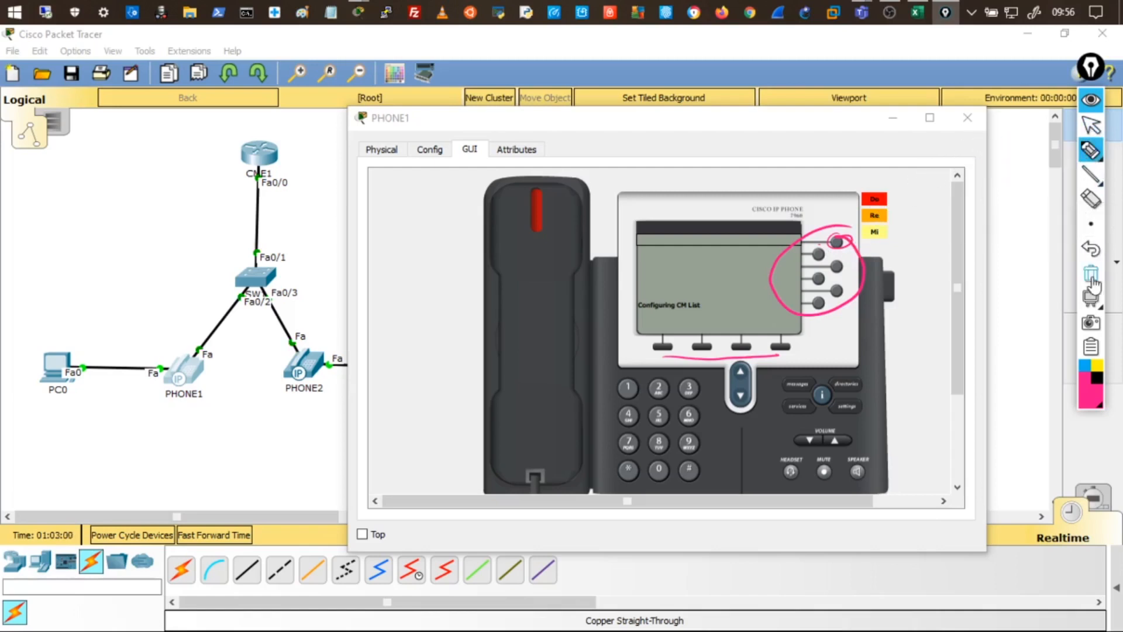
left_click(1091, 272)
left_click(1091, 101)
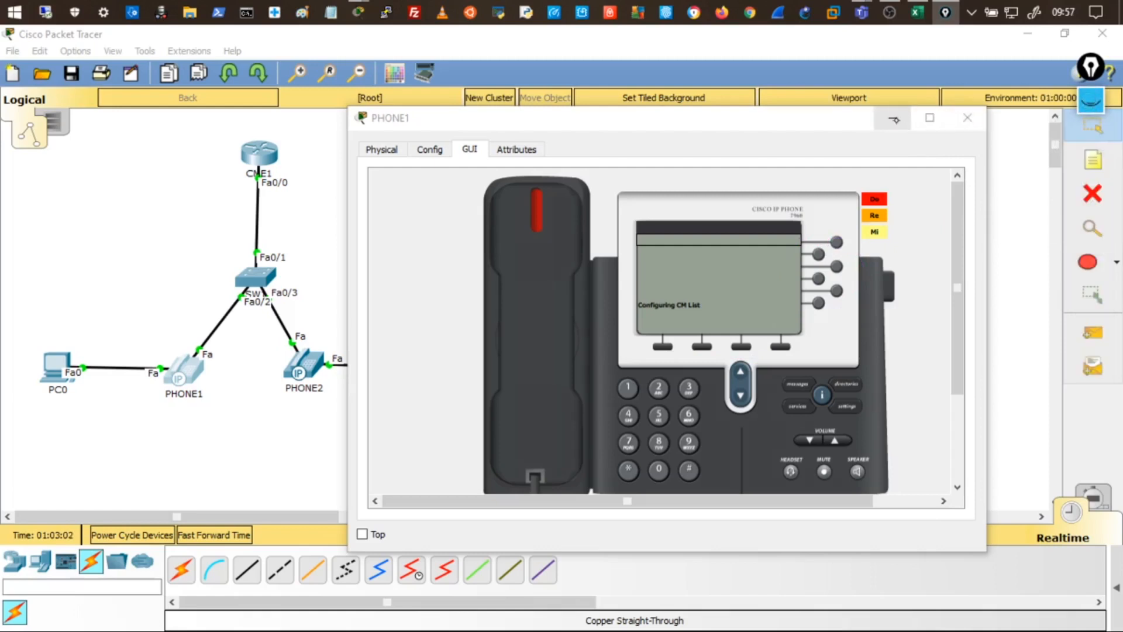
left_click(892, 118)
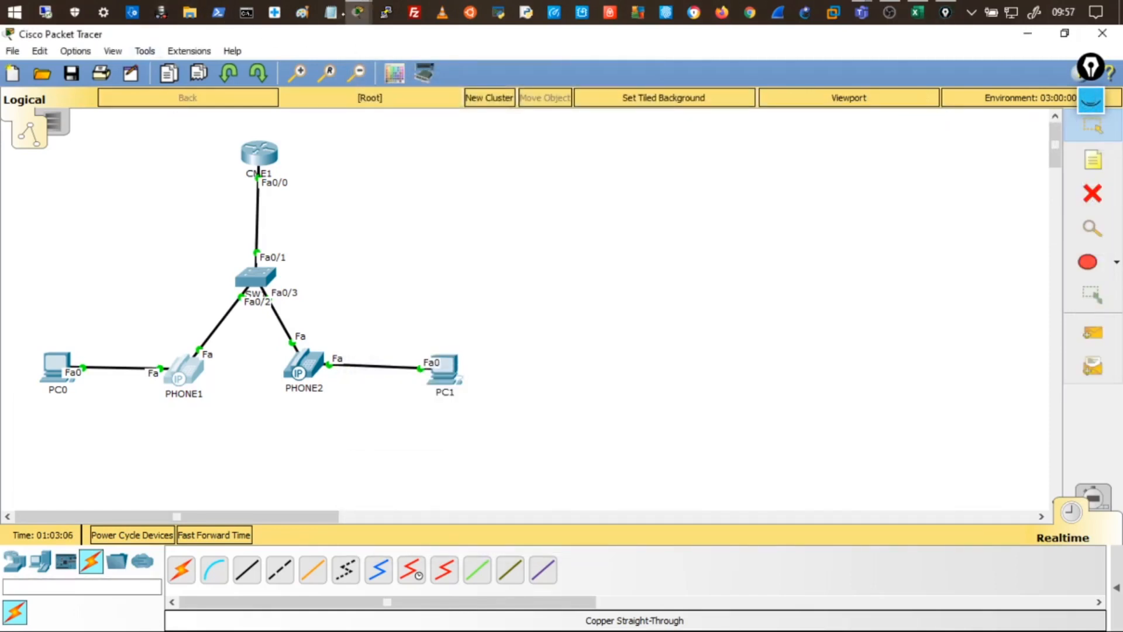
- Return to the CME1 CLI and write the command button 1:1 at the ephone 1 prompt
mouse_move(357, 11)
left_click(424, 103)
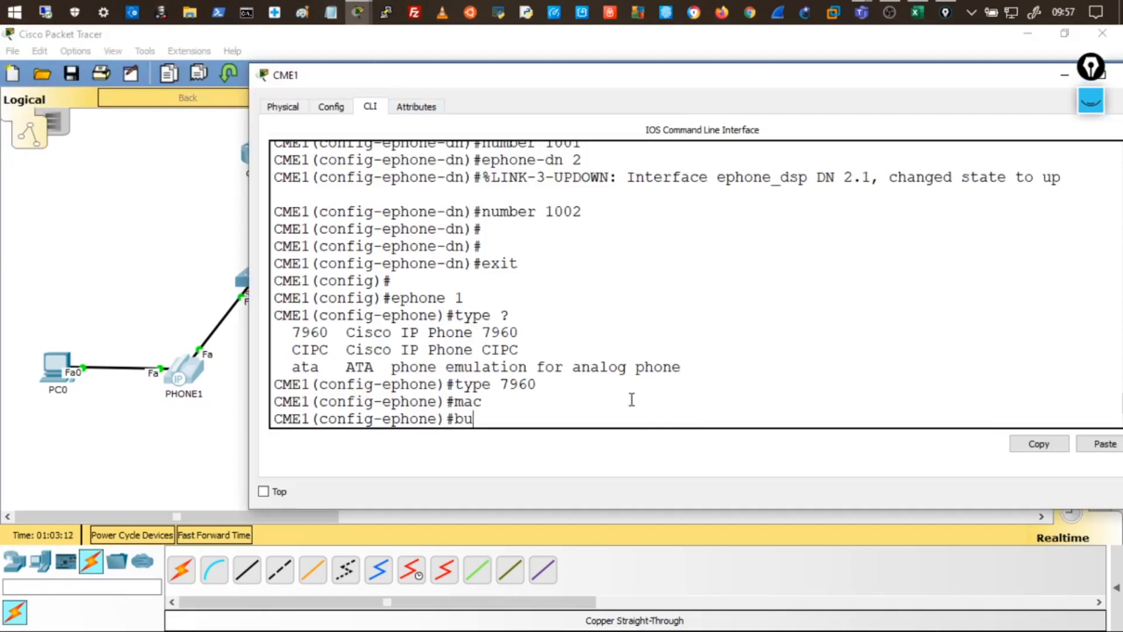
type("tton 1:1")
- Annotate button 1:1 by circling both digits, labelling the first as the button number and the second as the line number
left_click(1089, 100)
left_click(1094, 151)
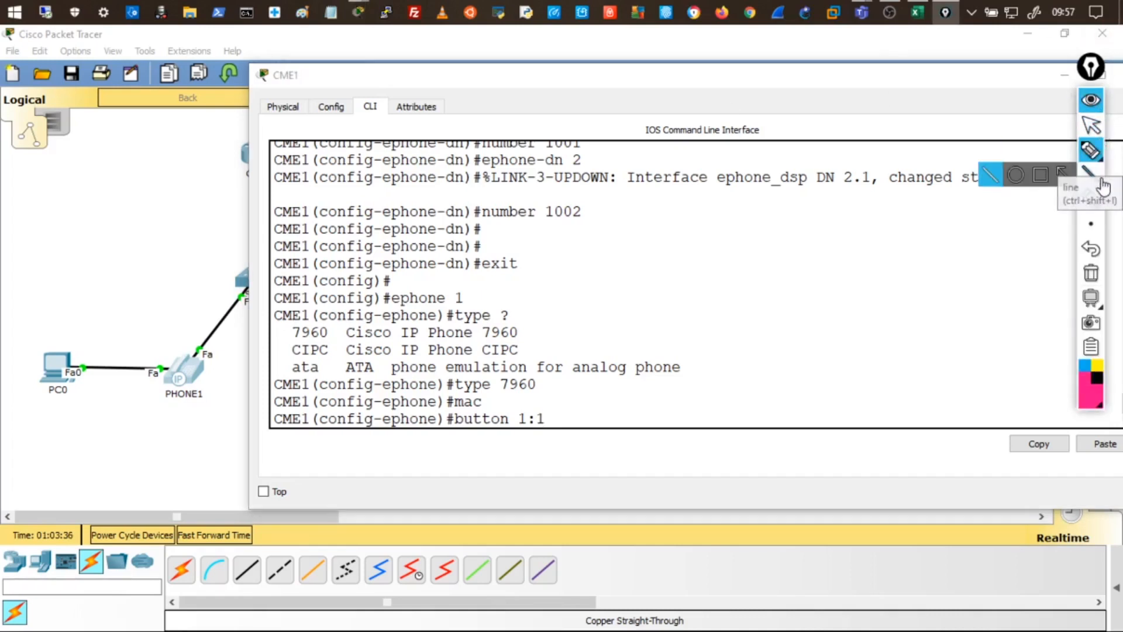
left_click(1099, 401)
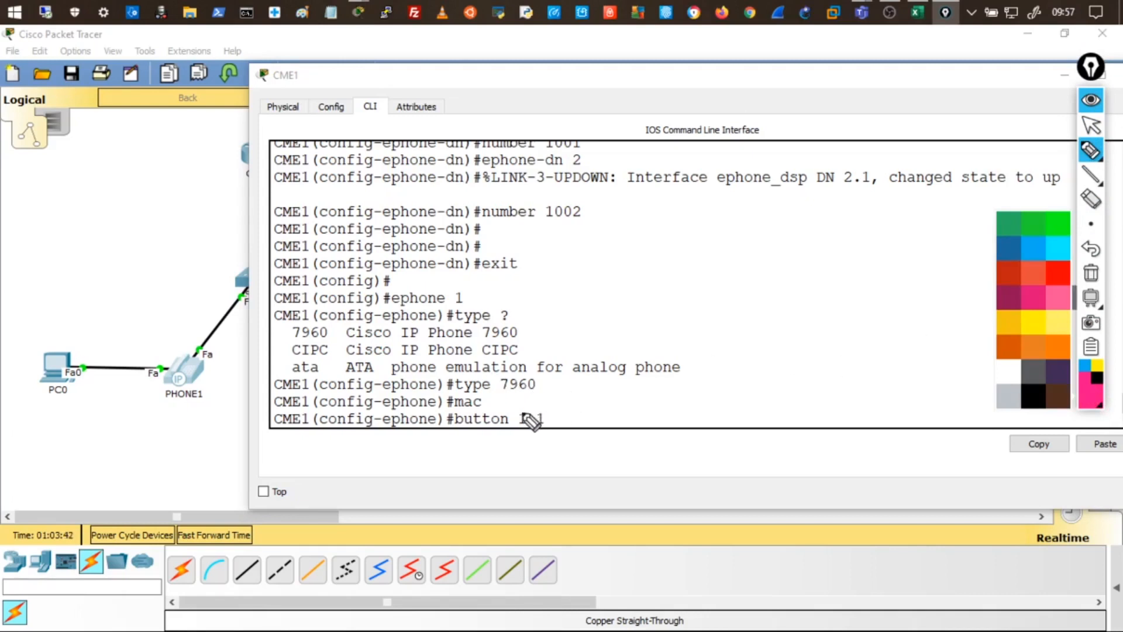
mouse_move(525, 410)
left_mouse_down()
mouse_move(514, 428)
mouse_move(527, 424)
mouse_move(535, 382)
mouse_move(557, 373)
mouse_move(567, 351)
mouse_move(645, 331)
left_mouse_up()
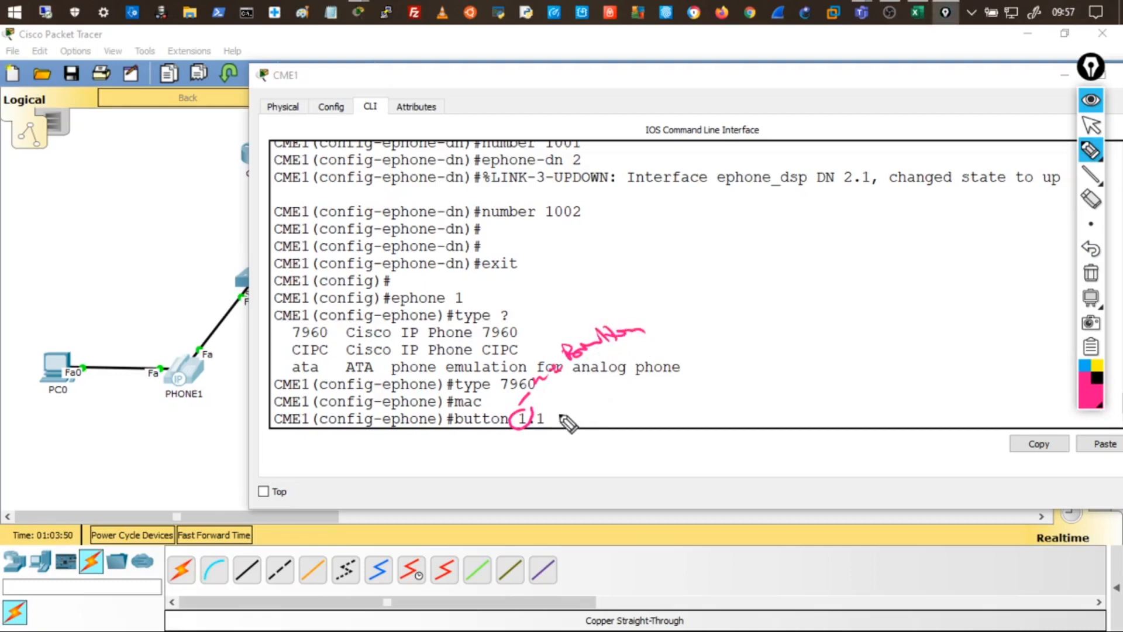
mouse_move(555, 413)
left_mouse_down()
mouse_move(537, 410)
mouse_move(587, 410)
mouse_move(754, 369)
left_mouse_up()
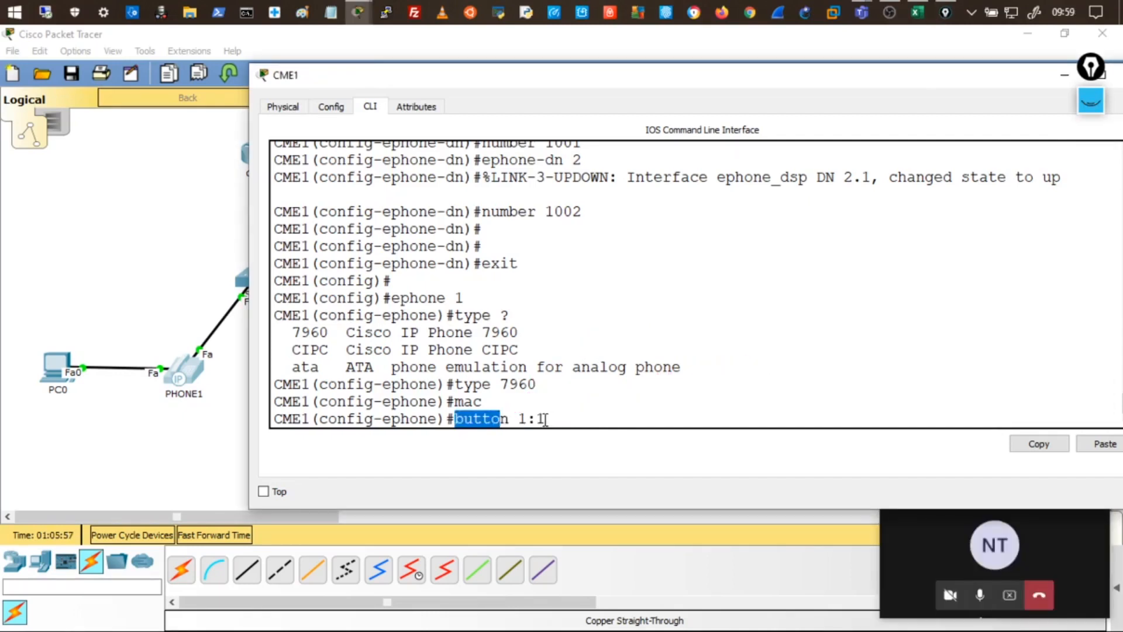
- Point out the parts of button 1:1 and extend the line number annotation with a circled dn
left_click_drag(520, 420, 525, 420)
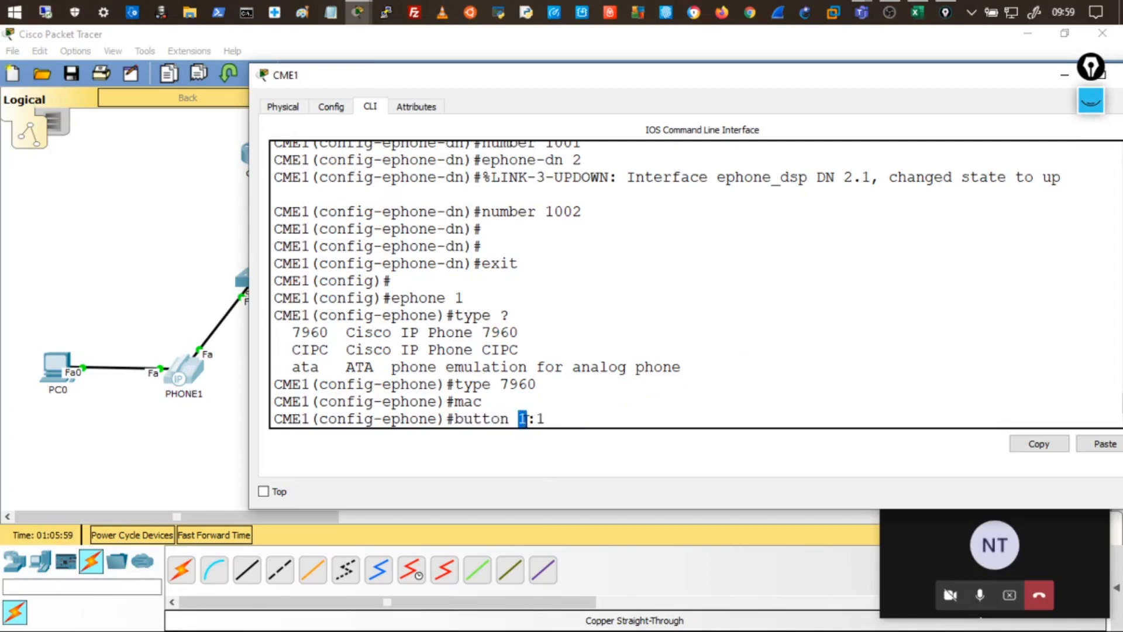
left_click(482, 420)
left_click(522, 418)
double_click(523, 418)
left_click(1100, 116)
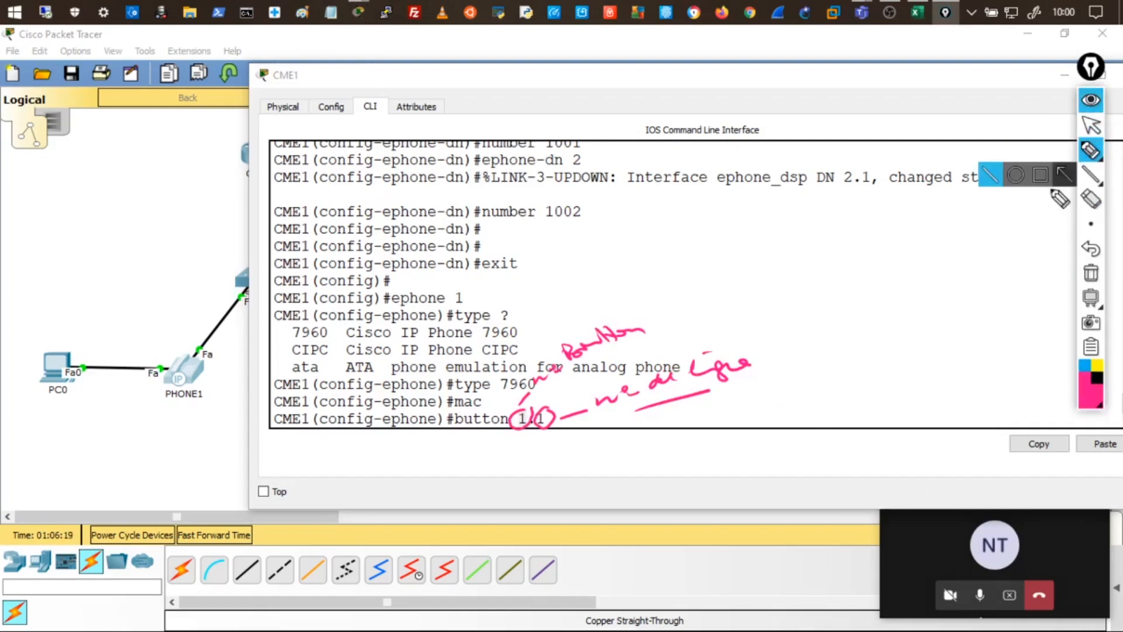
left_click_drag(759, 357, 787, 351)
mouse_move(799, 338)
left_mouse_down()
mouse_move(807, 349)
mouse_move(828, 338)
mouse_move(829, 351)
mouse_move(824, 339)
mouse_move(888, 326)
left_mouse_up()
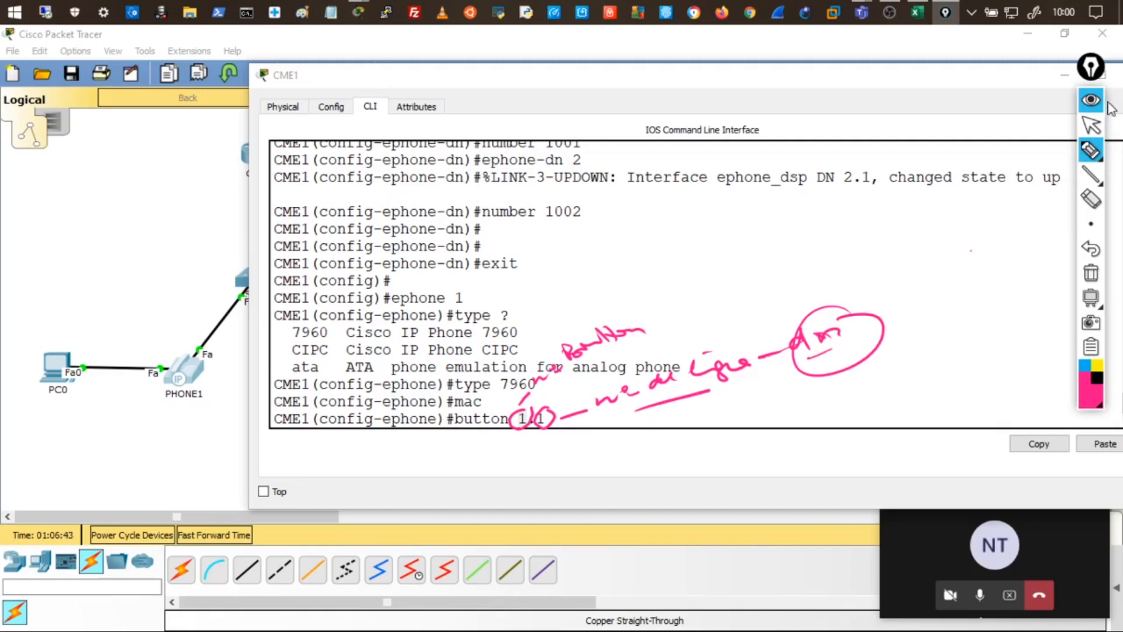
- Hide the annotations over the CME1 CLI and submit the button 1:1 command for ephone 1
left_click(1090, 99)
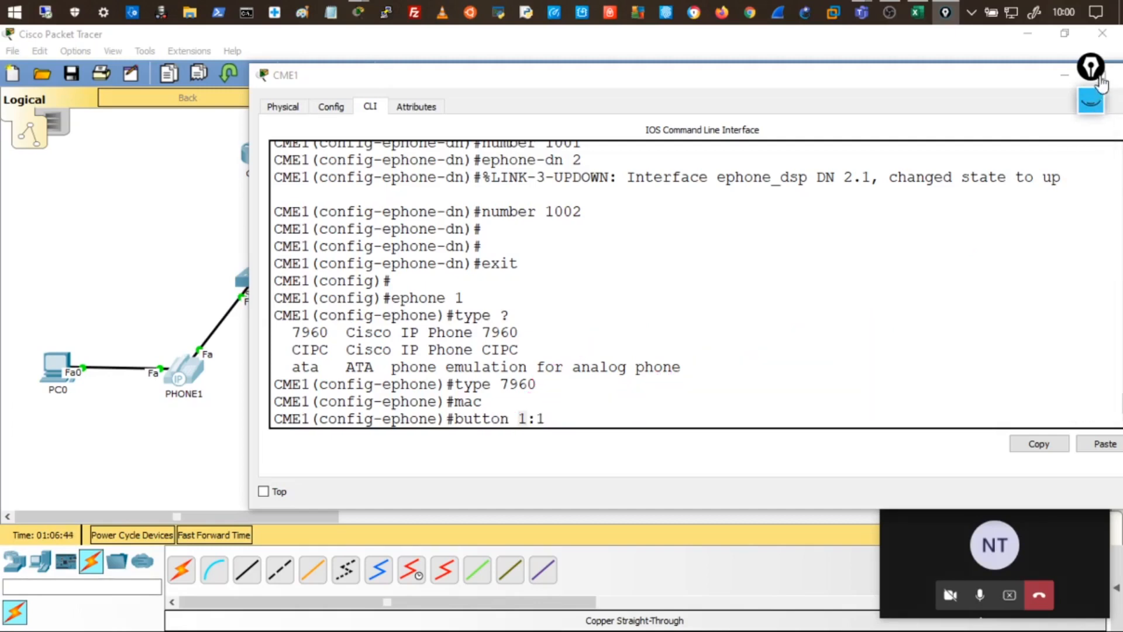
double_click(999, 82)
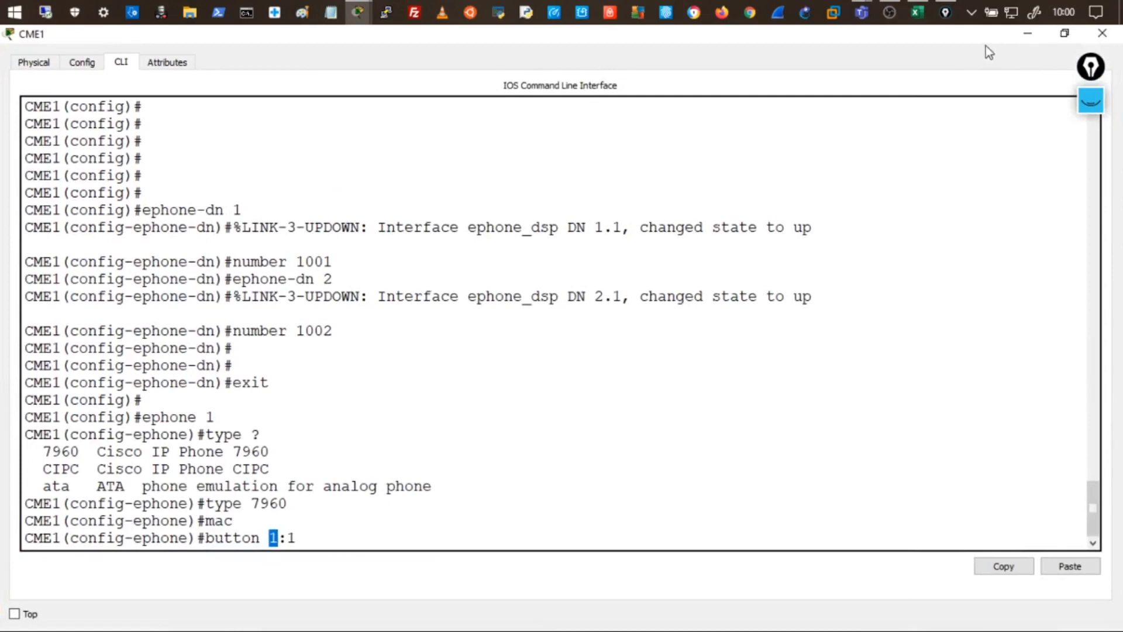
double_click(960, 44)
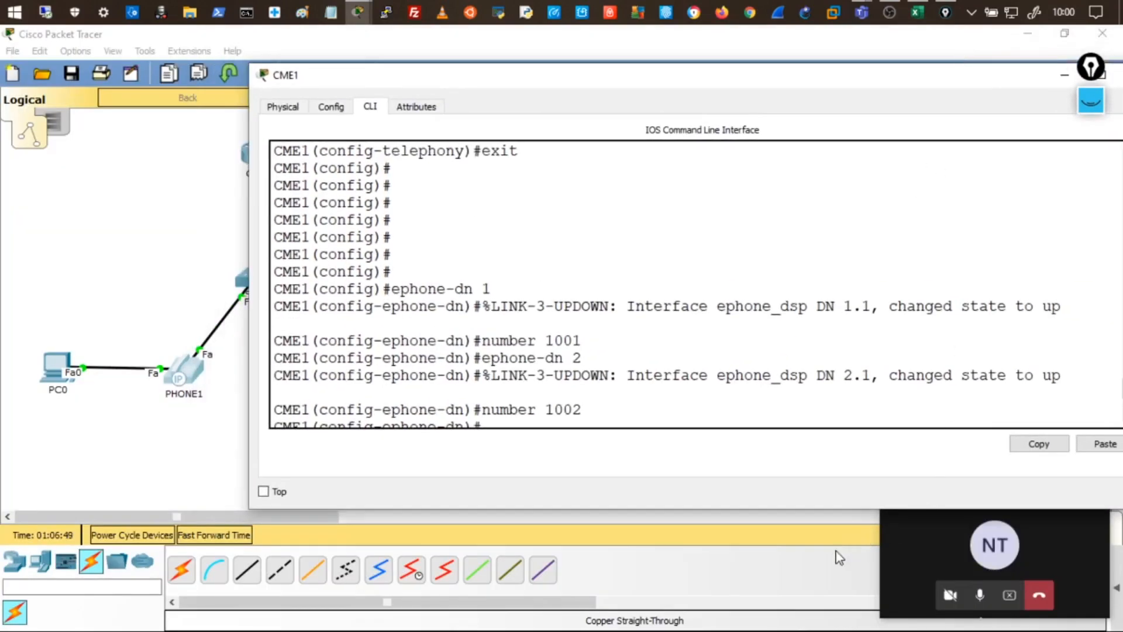
left_click(840, 557)
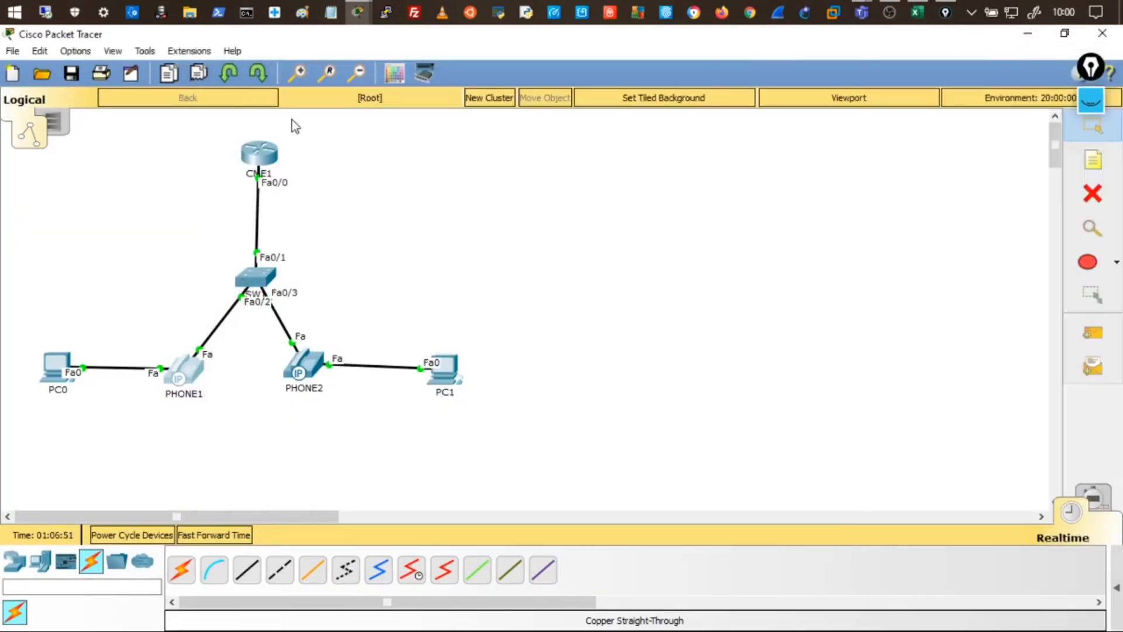
mouse_move(357, 11)
left_click(440, 88)
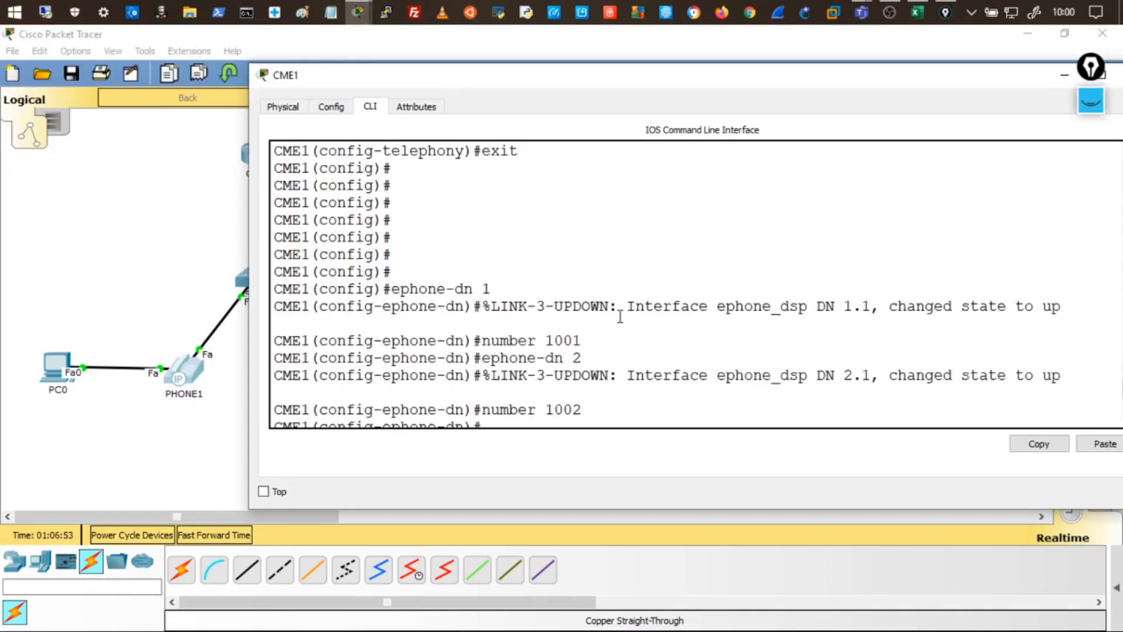
scroll(633, 345, "down", 4)
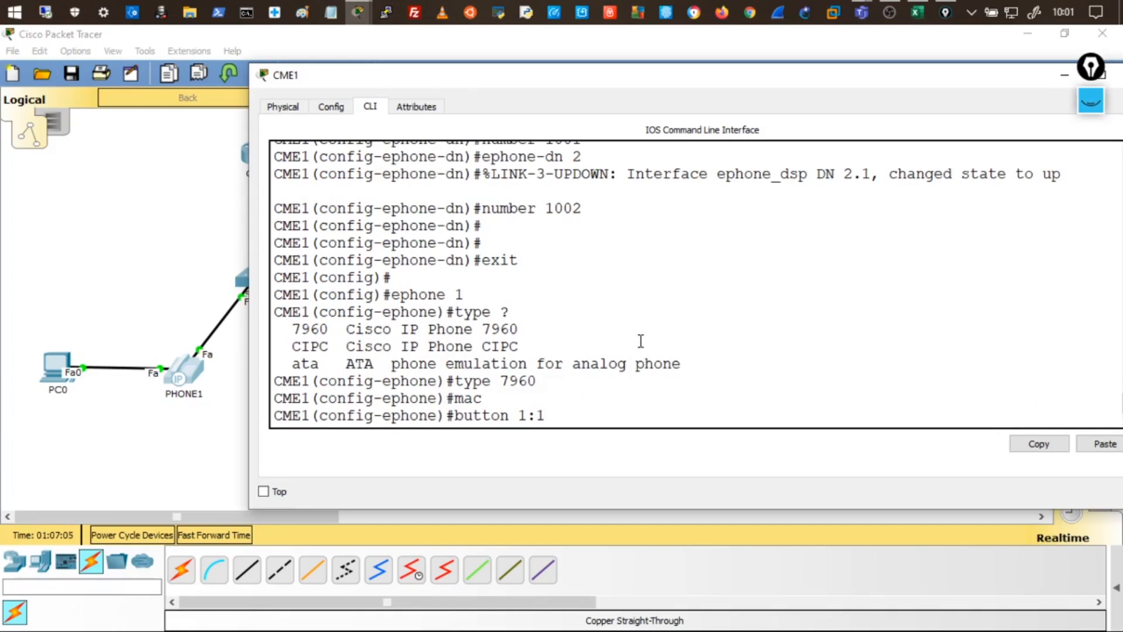
key("Return")
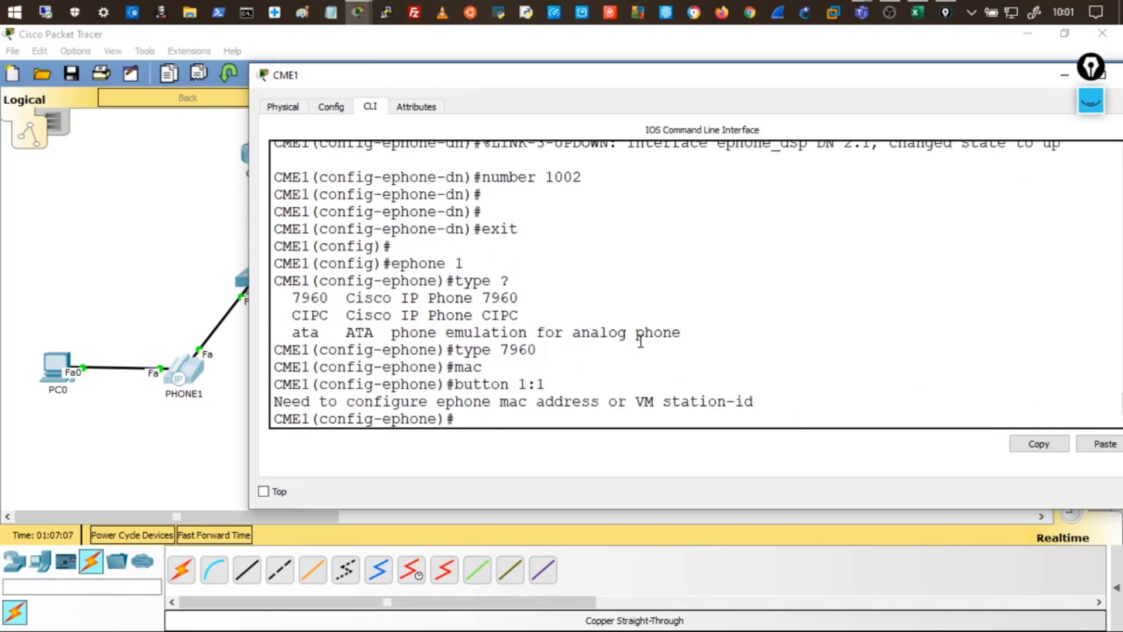
- Enter ephone 2 configuration mode on CME1 and set the phone type to 7960
type("ehone")
type(" 2")
key("Left")
key("Left")
type("p")
key("Return")
key("Return")
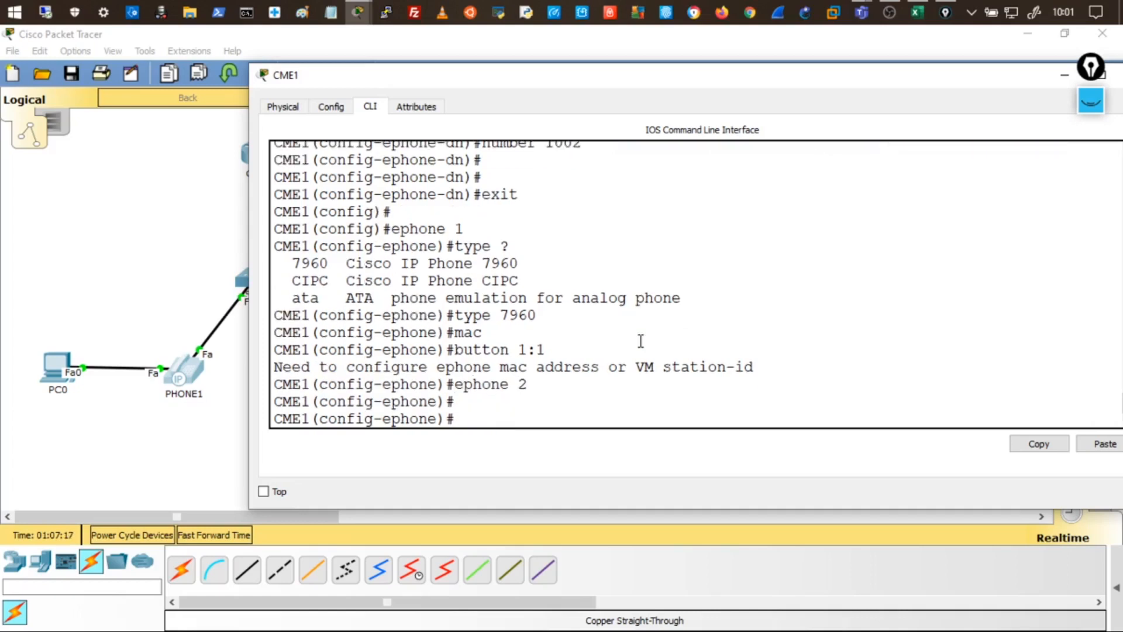
type("type 7960")
key("Return")
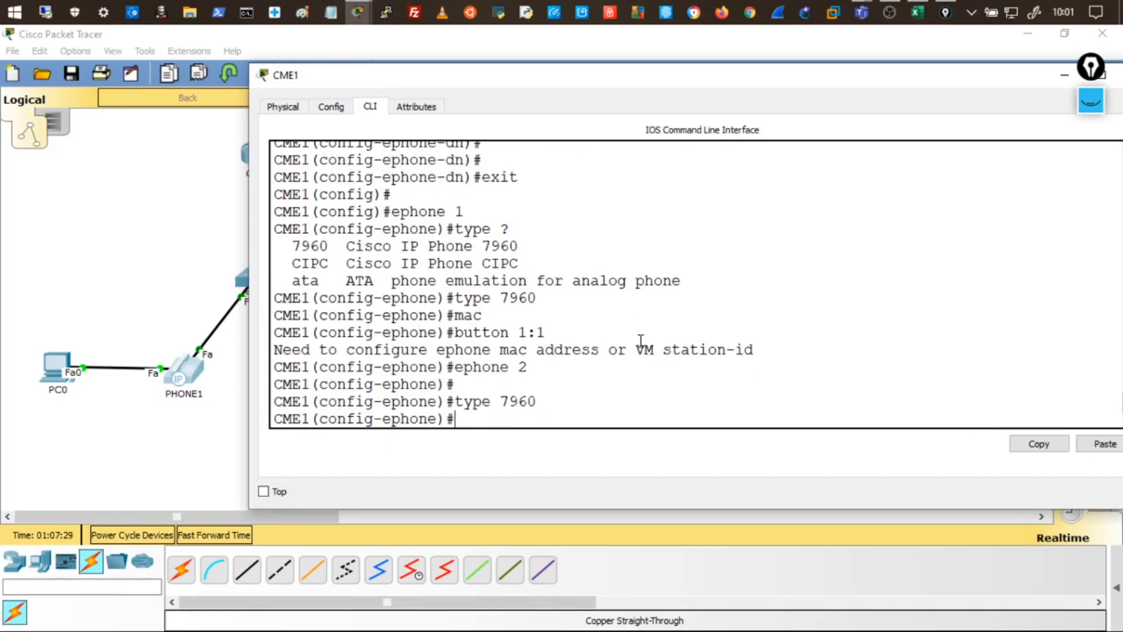
- Enter and submit button 1:2 for ephone 2 to assign line 2 to its first button
type("button 1:")
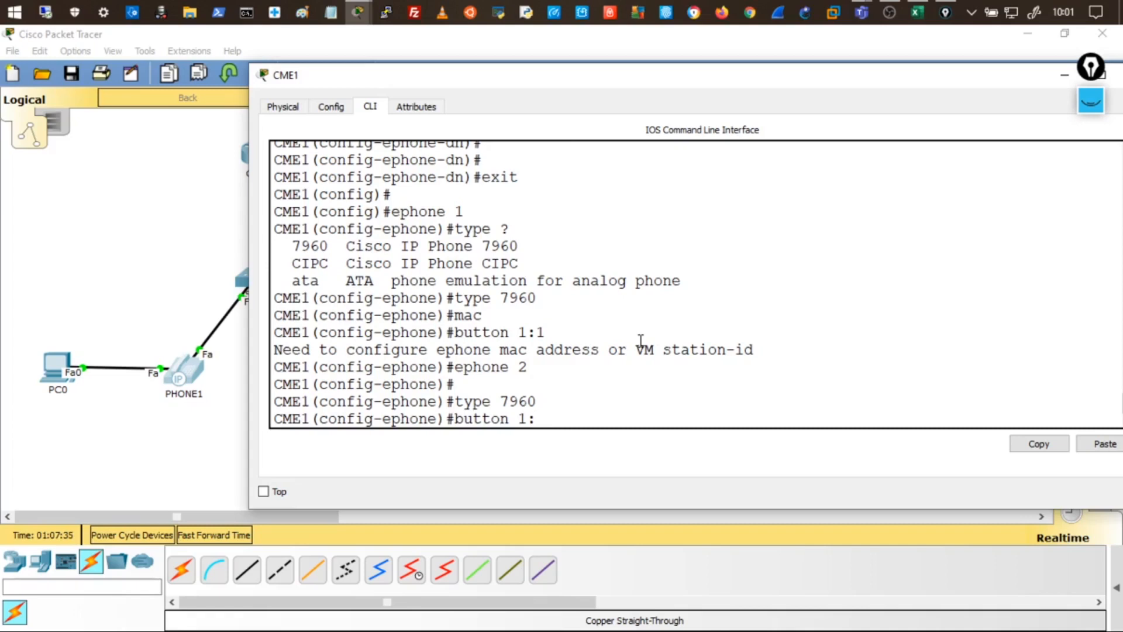
type("2")
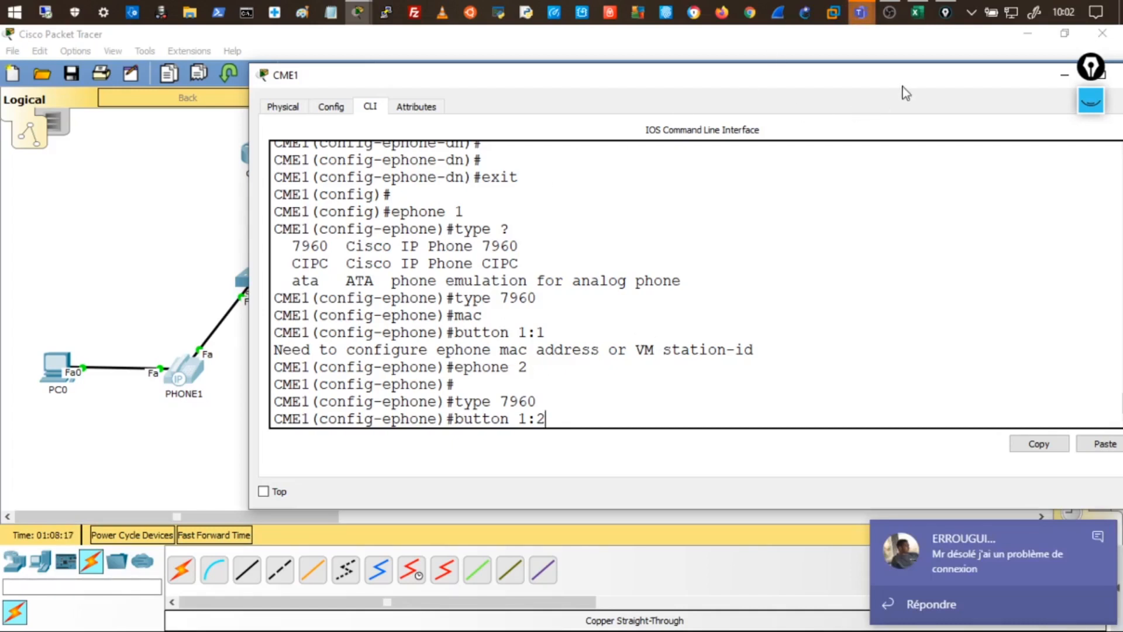
left_click(1063, 76)
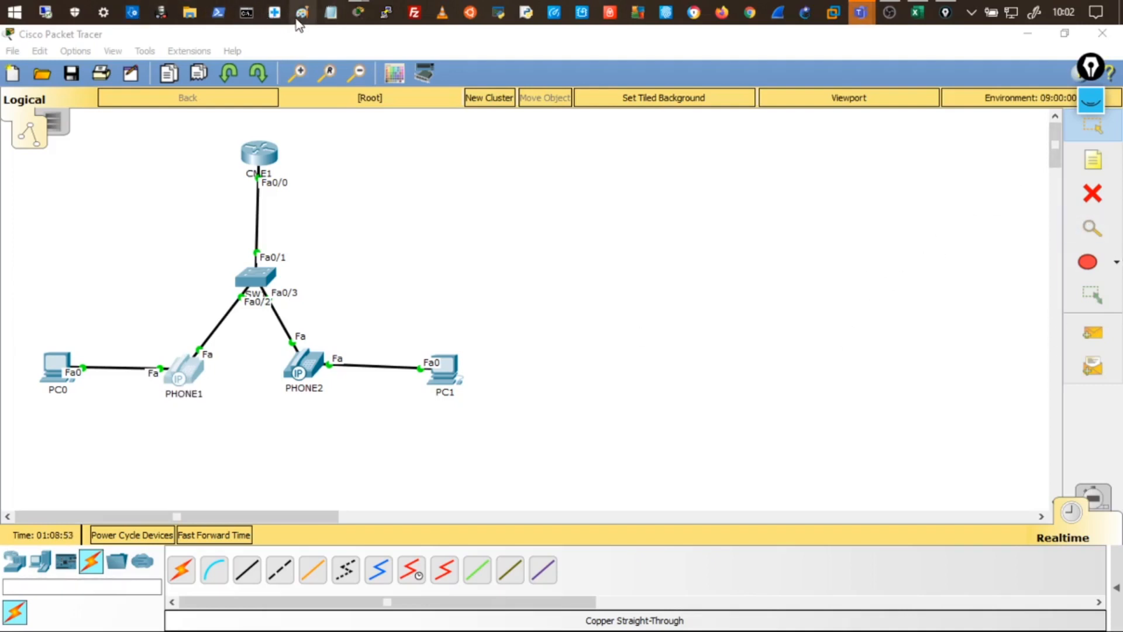
left_click(358, 12)
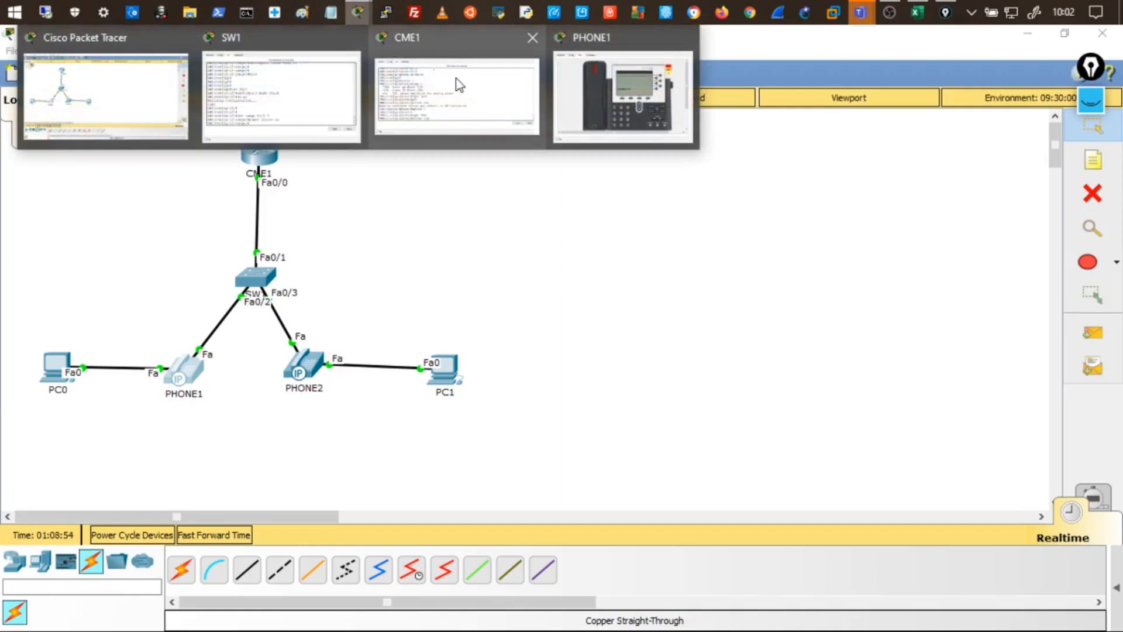
left_click(471, 109)
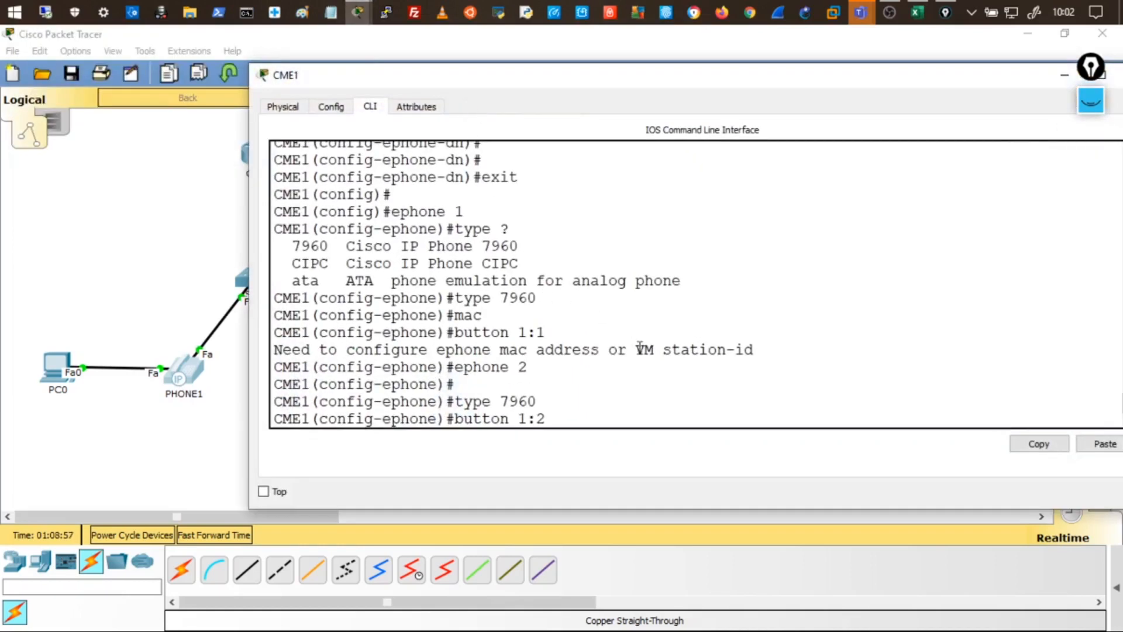
scroll(621, 383, "down", 1)
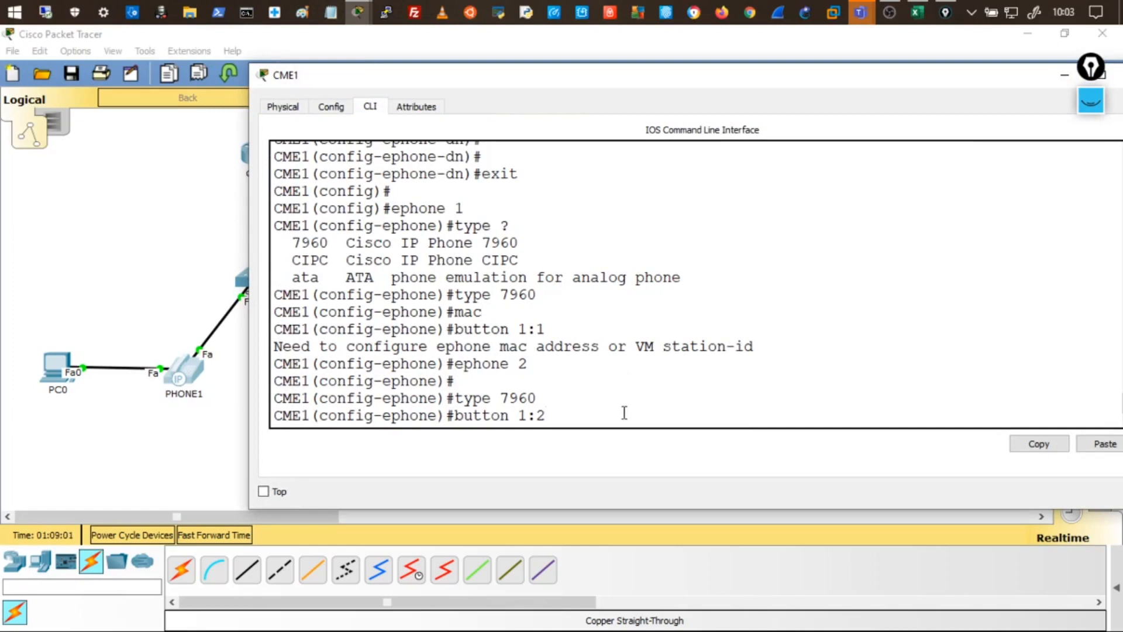
key("Return")
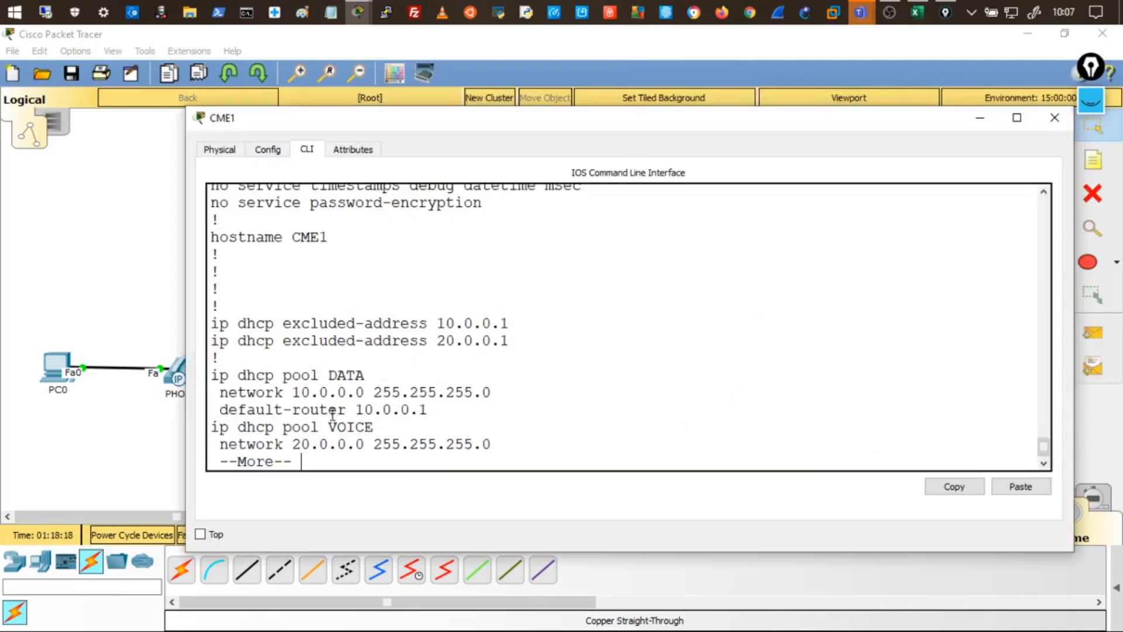
- Page through CME1's running configuration down to the ephone sections
key("space")
key("space")
key("space")
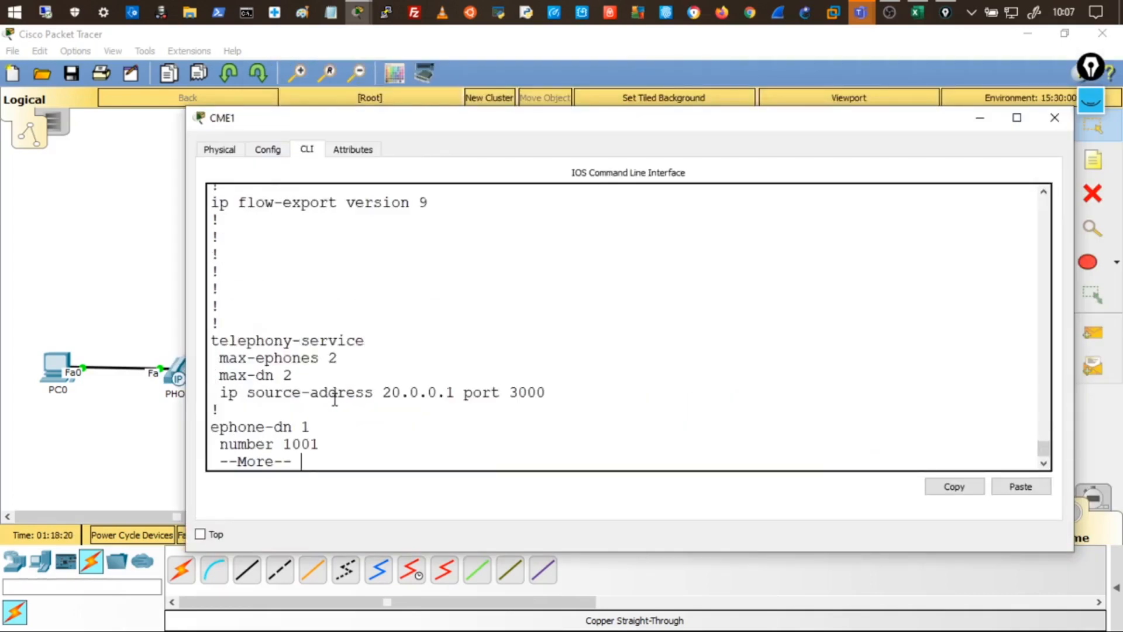
key("space")
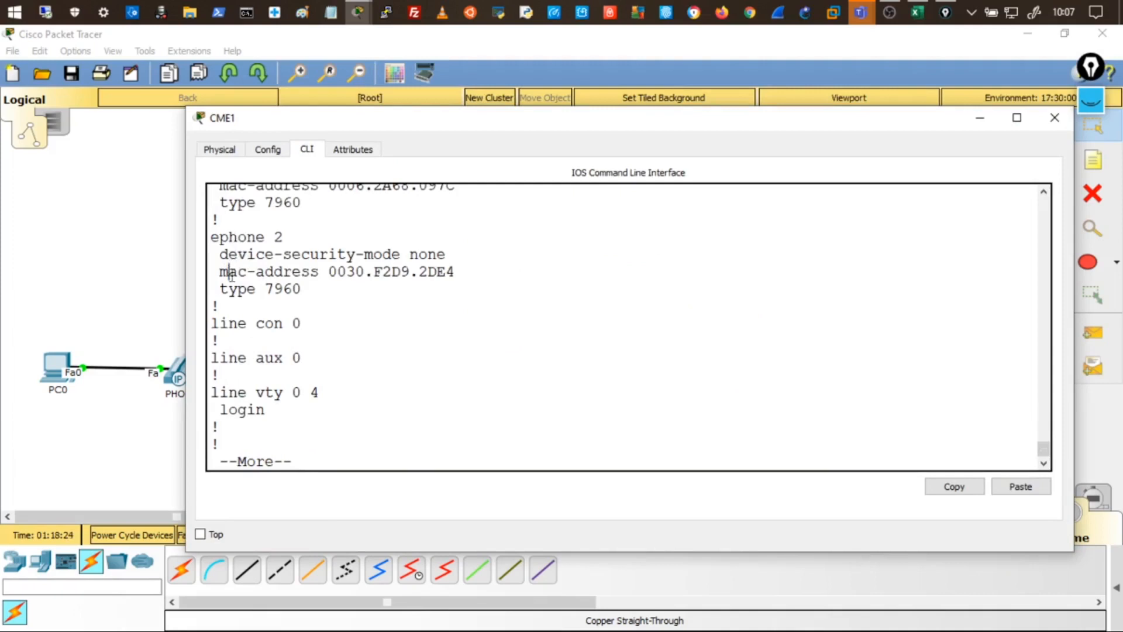
- Examine the mac-address entries under ephone 2 and ephone 1 in the running configuration
left_click_drag(231, 275, 443, 273)
left_click(437, 271)
left_click_drag(211, 271, 457, 273)
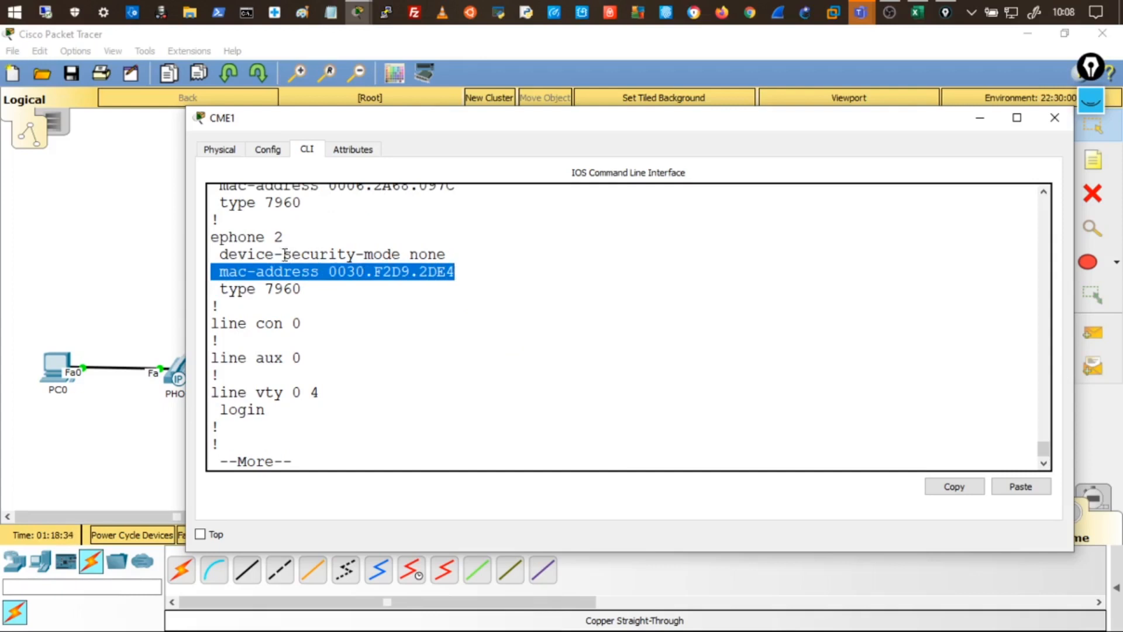
left_click_drag(228, 237, 274, 237)
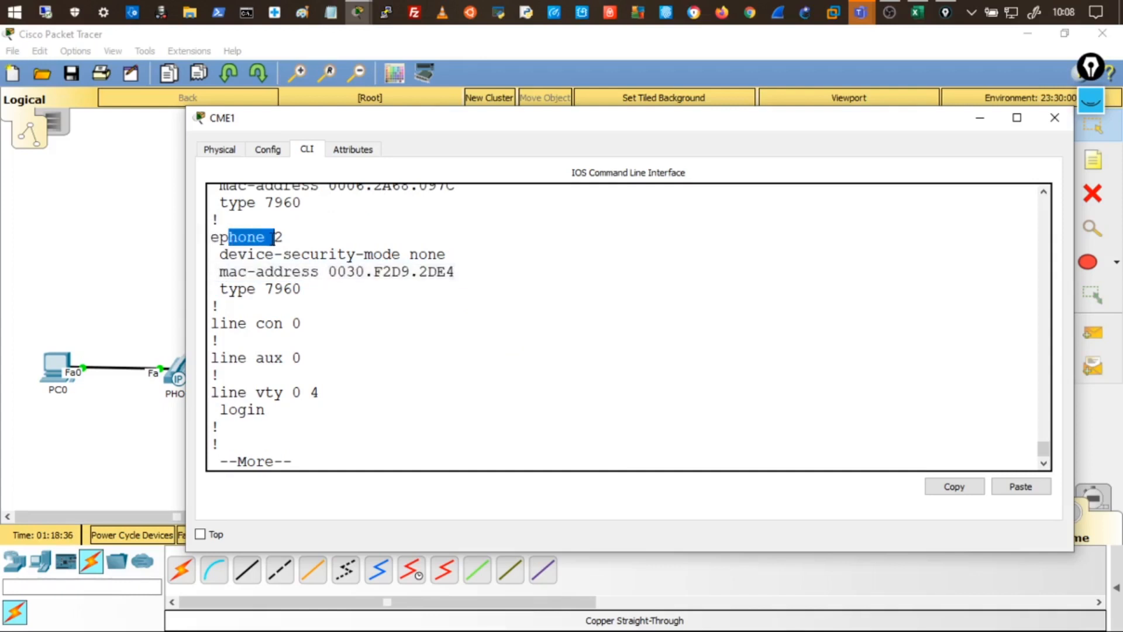
scroll(364, 293, "up", 2)
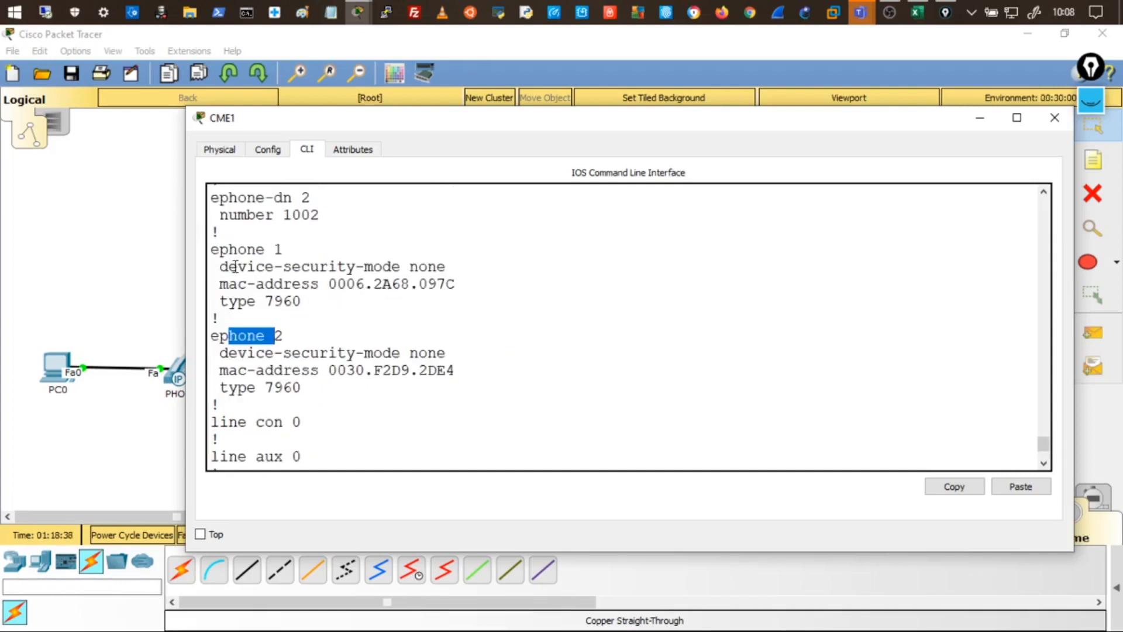
left_click_drag(220, 284, 417, 285)
left_click(427, 307)
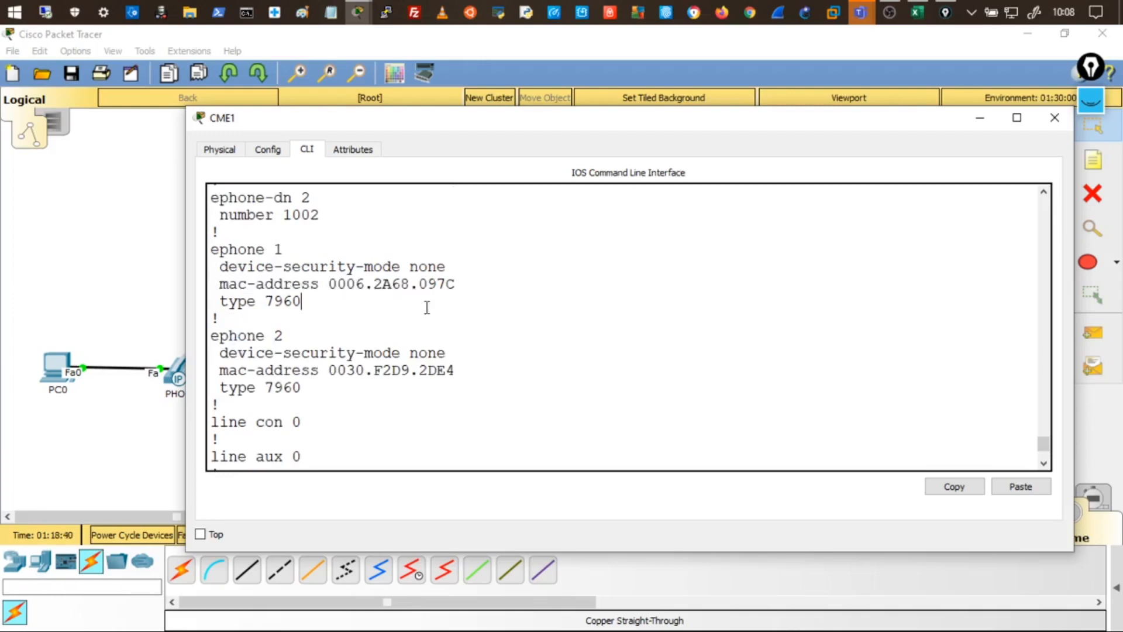
- Return to the topology and check the addresses and line numbers of PHONE1 and PHONE2
left_click(136, 443)
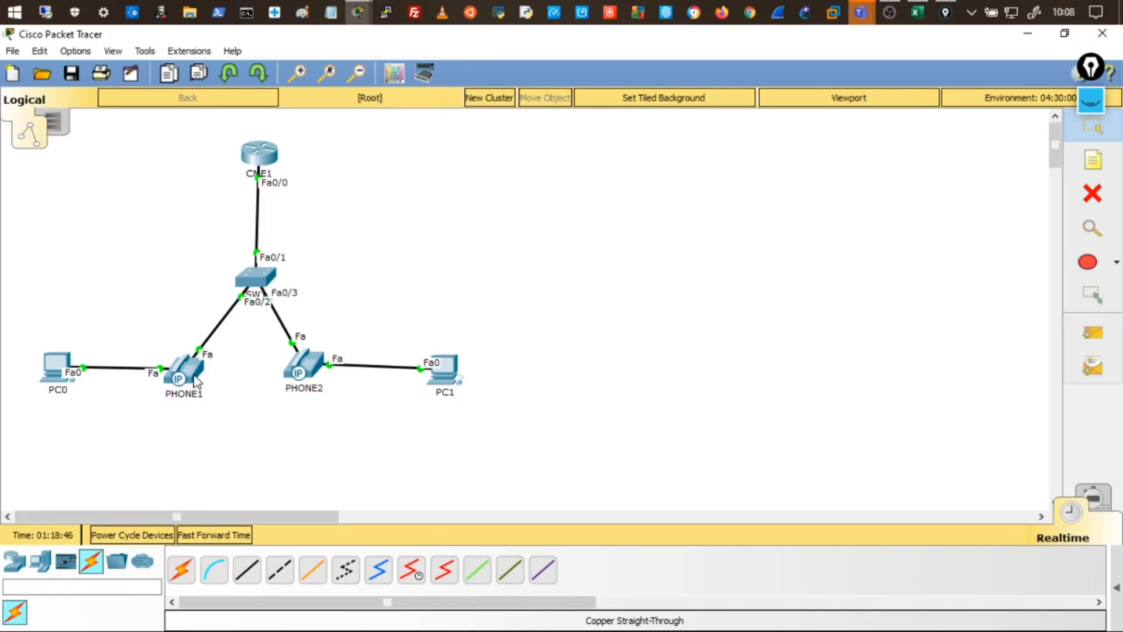
mouse_move(194, 381)
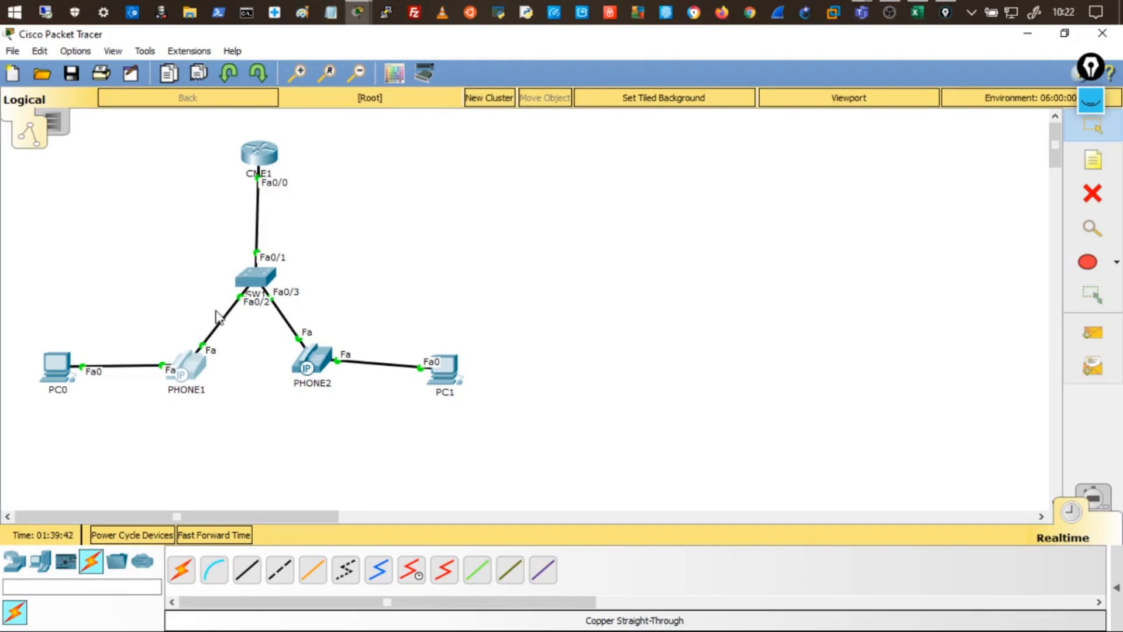
mouse_move(197, 361)
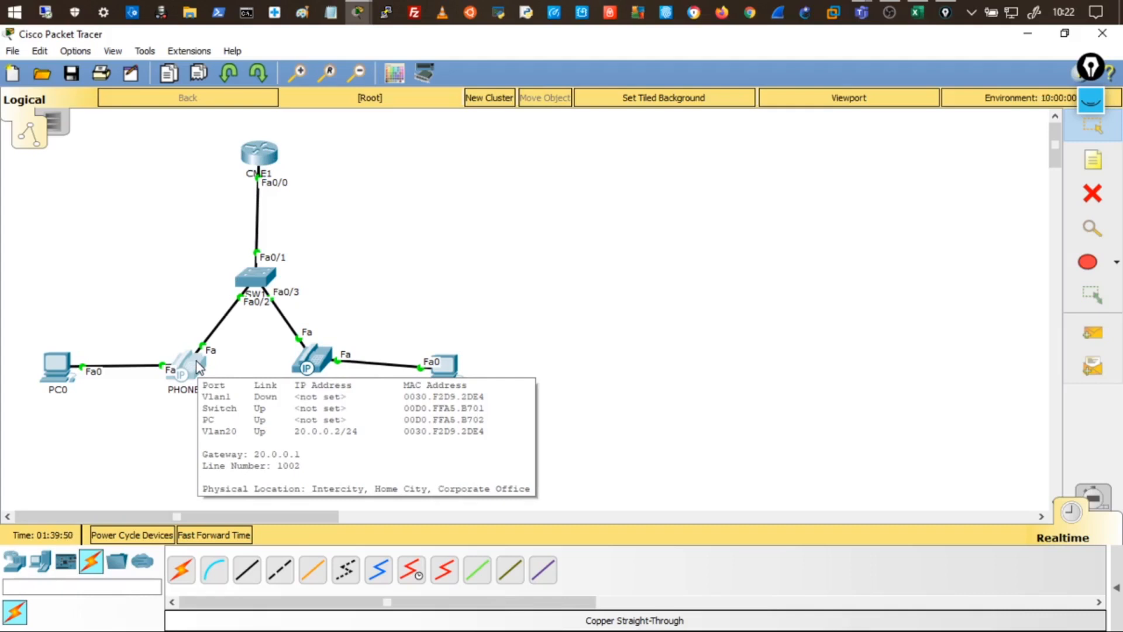
mouse_move(319, 365)
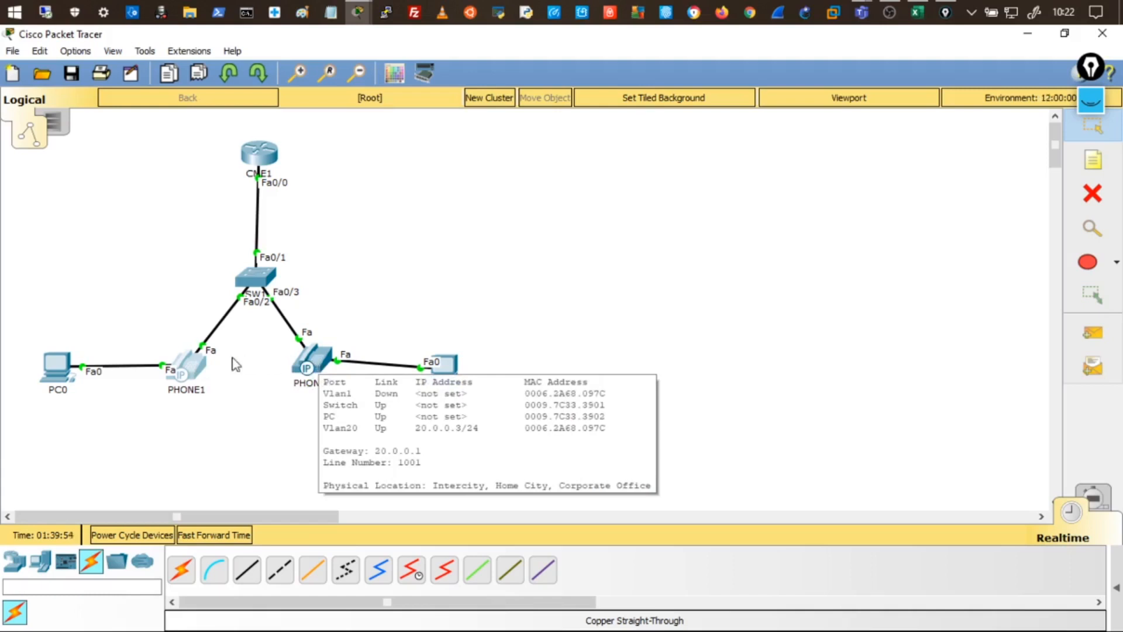
- Open PHONE1's phone interface and clear the leftover annotations covering it
left_click(186, 365)
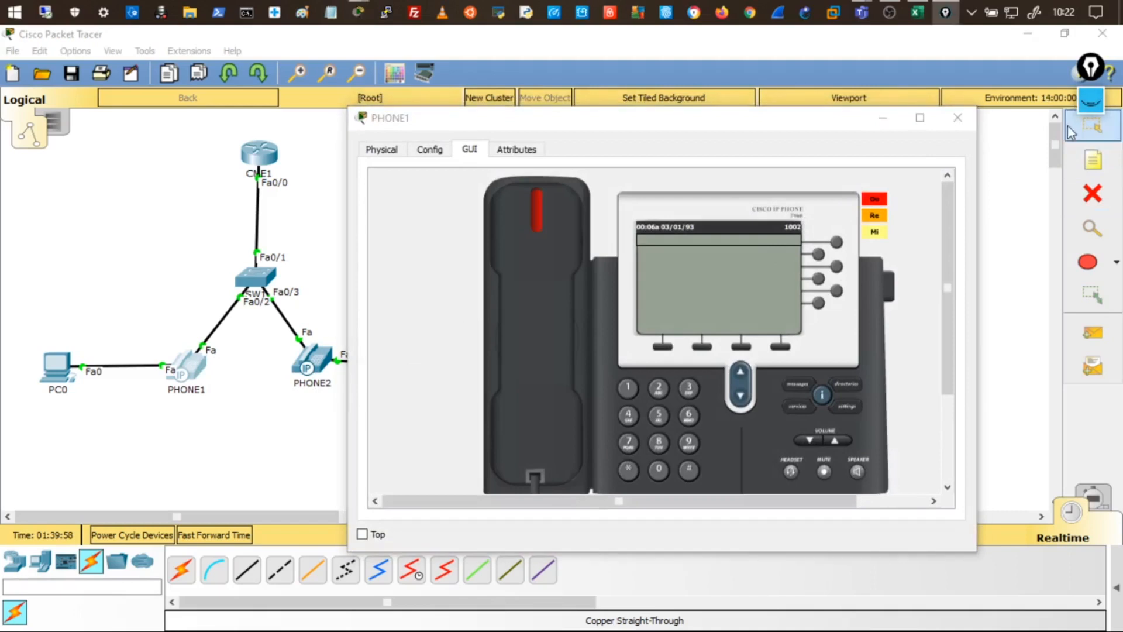
left_click(1091, 101)
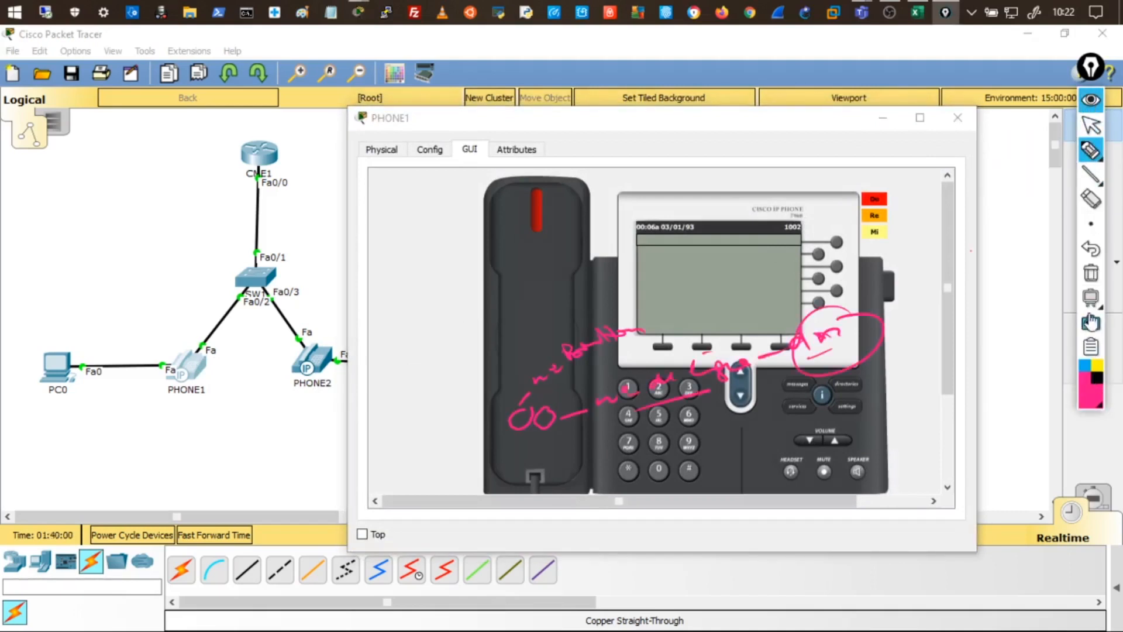
left_click(1098, 271)
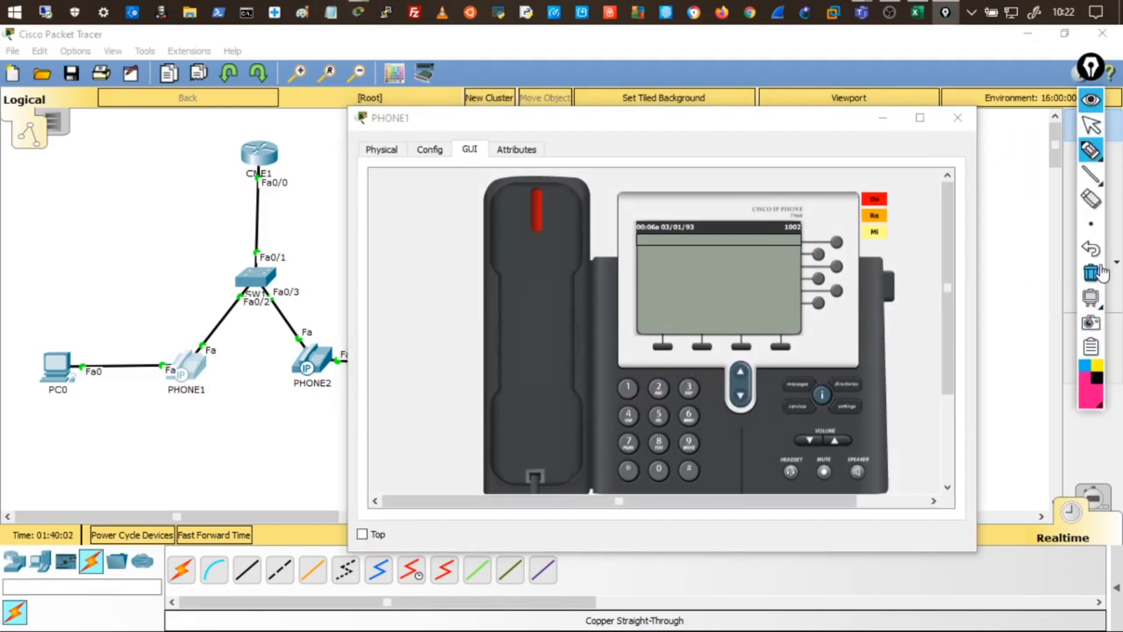
- Circle the line number on PHONE1's display with the annotation pen, and erase the mark
left_click_drag(797, 211, 819, 211)
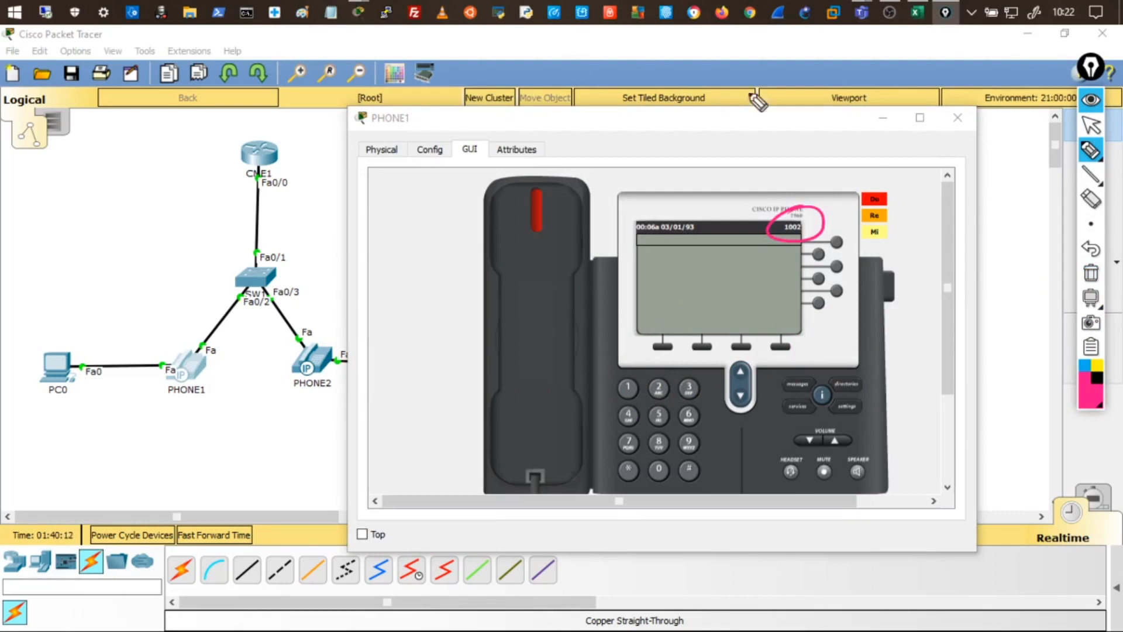
mouse_move(1098, 223)
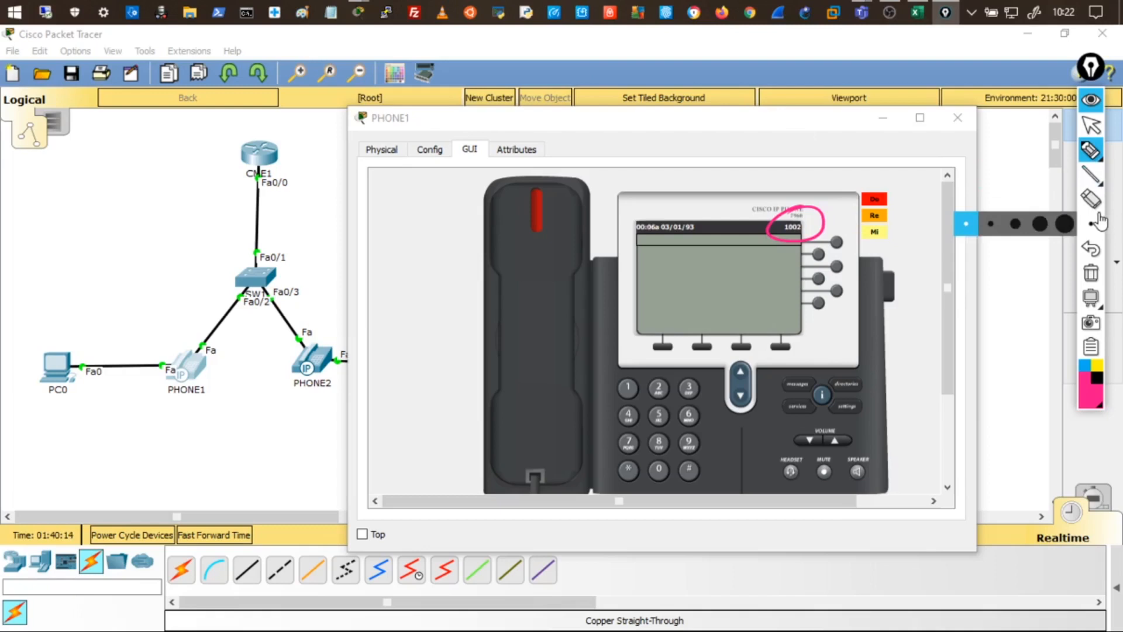
left_click(1091, 273)
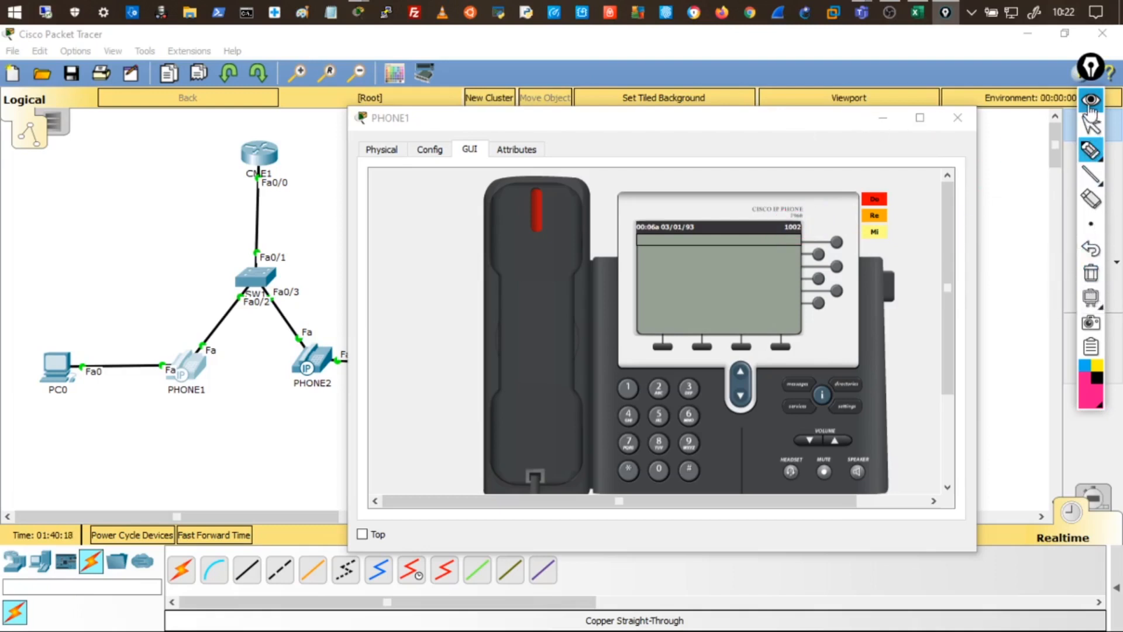
left_click(1091, 124)
- Move PHONE1's window aside, then open PHONE2's device window, widen it and shift it clear of the topology
left_click_drag(837, 120, 905, 59)
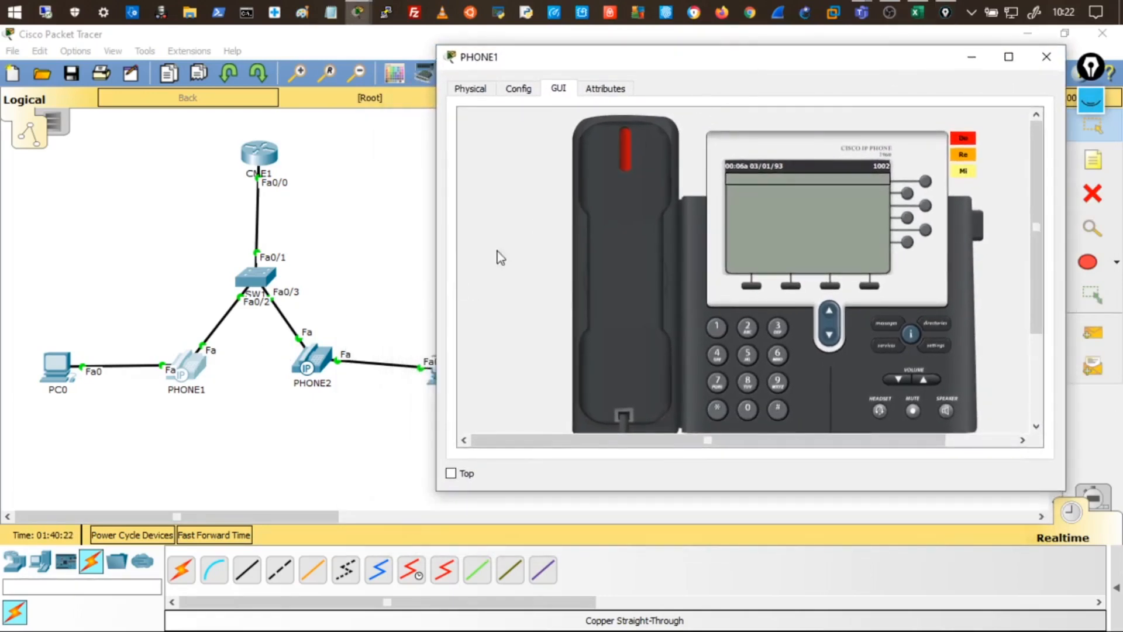
left_click(326, 354)
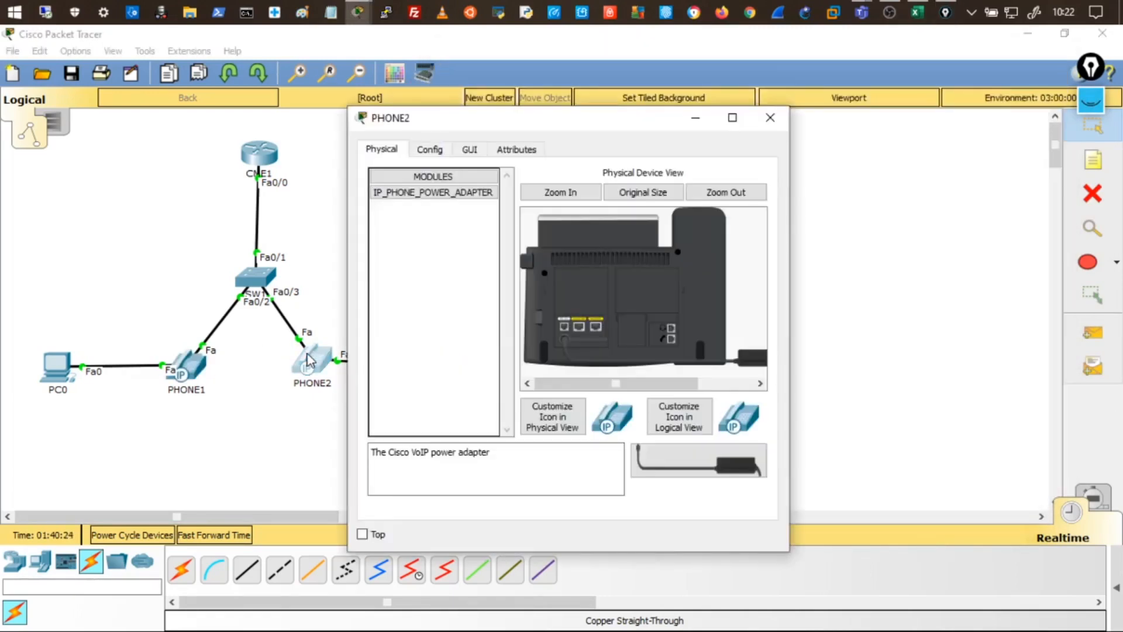
left_click_drag(788, 209, 932, 175)
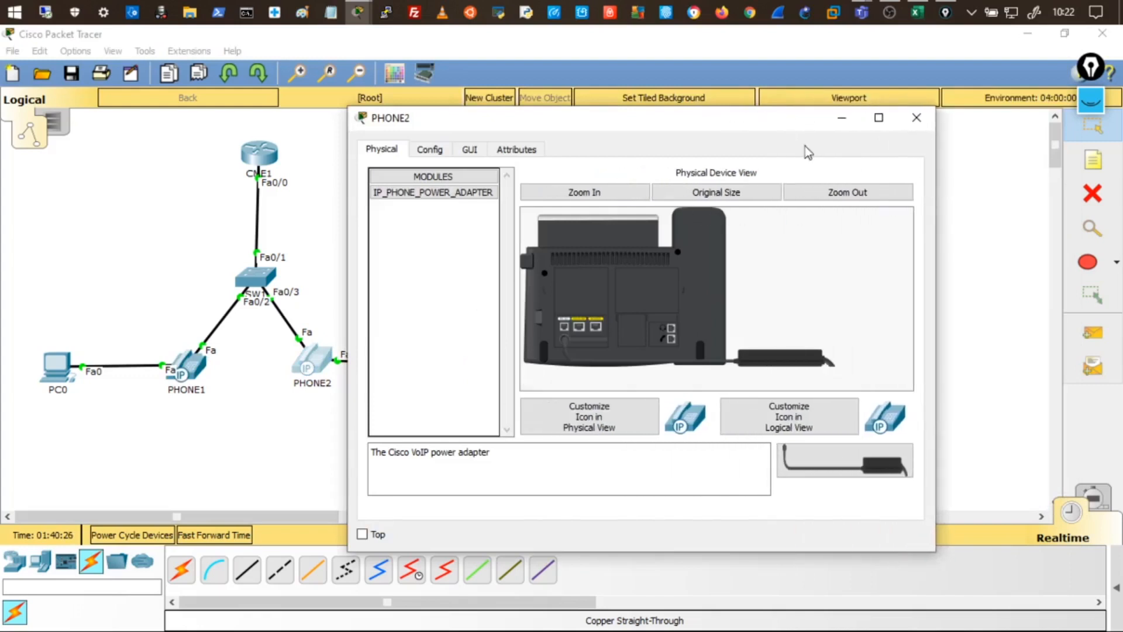
left_click_drag(748, 117, 886, 84)
- Bring back both phone windows and place PHONE2's phone interface beside PHONE1's
left_click(179, 366)
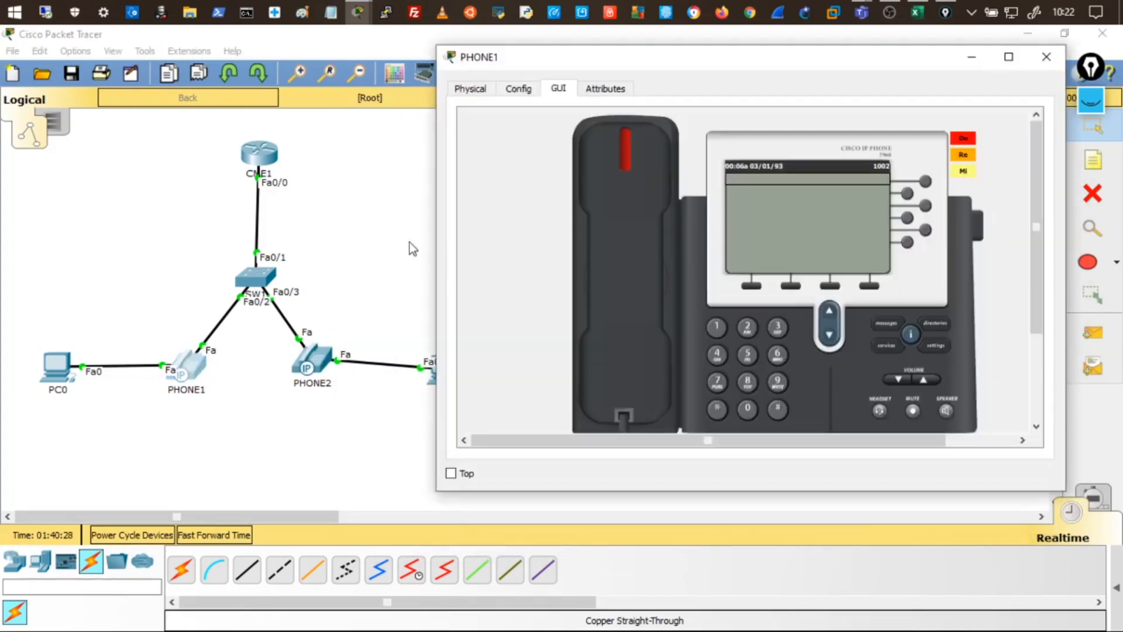
left_click_drag(590, 57, 154, 120)
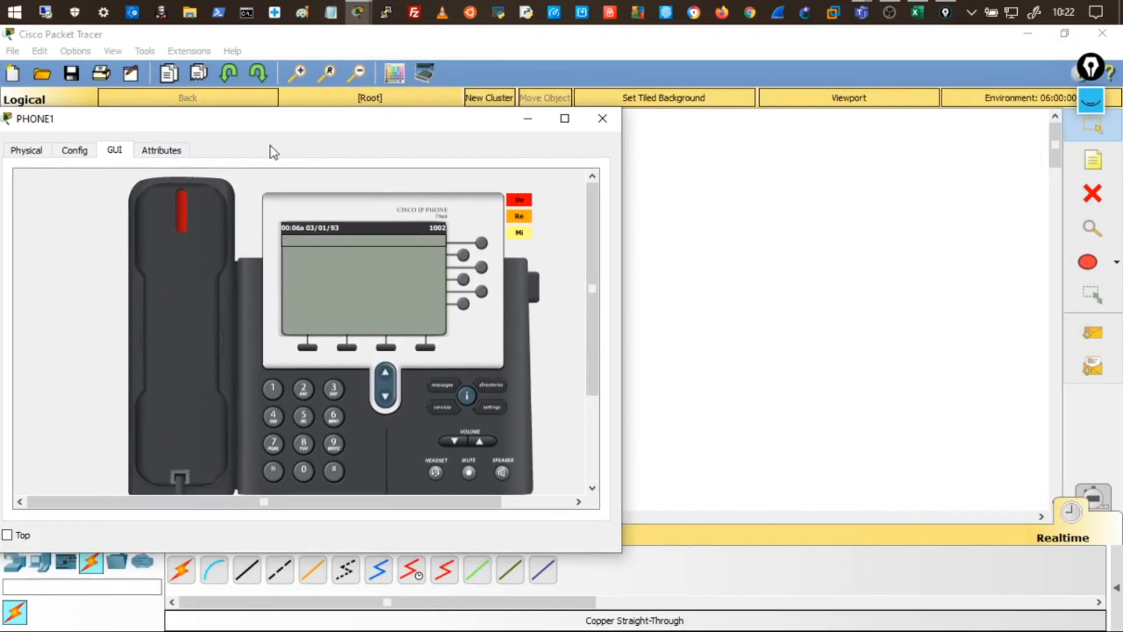
left_click(358, 13)
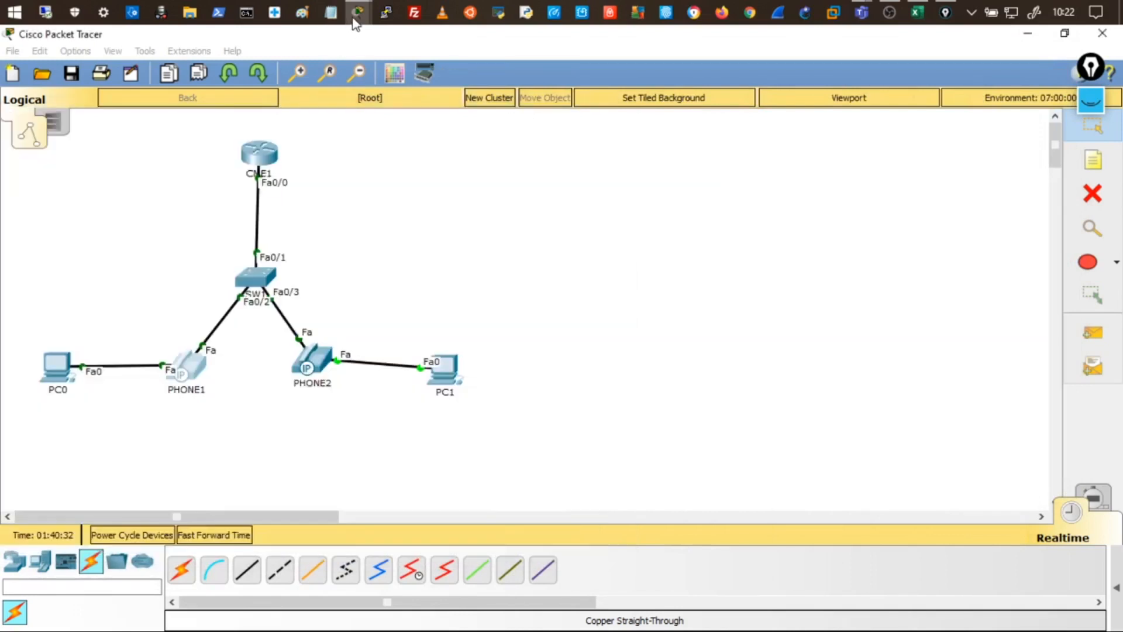
left_click(359, 14)
left_click(328, 72)
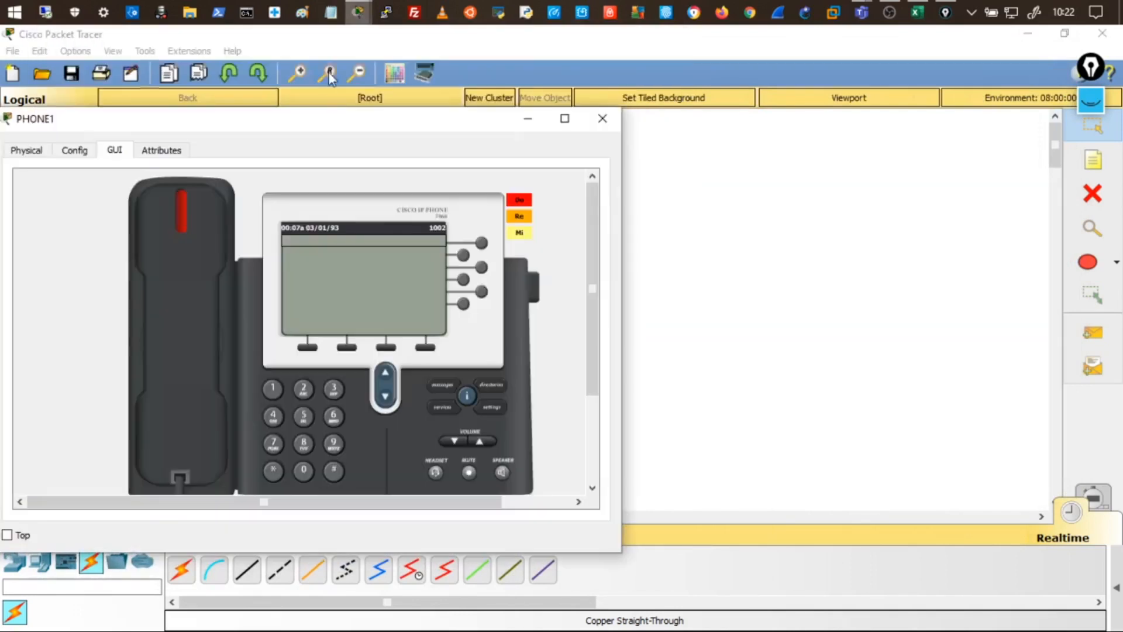
left_click(358, 13)
left_click(603, 85)
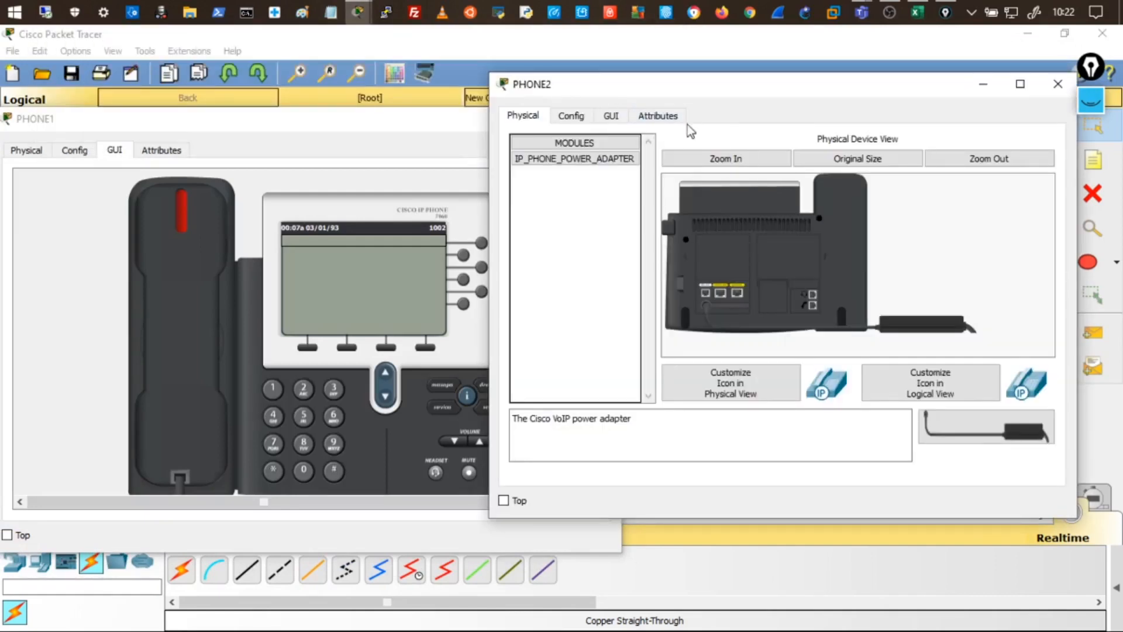
left_click(611, 116)
left_click_drag(699, 88, 748, 108)
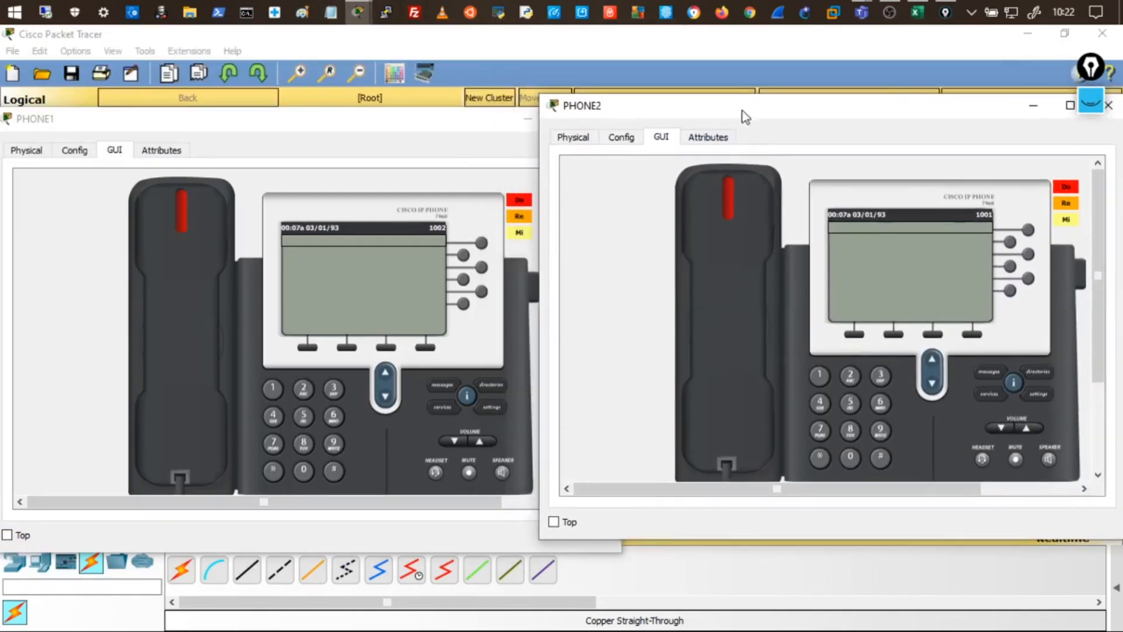
left_click(456, 131)
left_click_drag(453, 125, 392, 123)
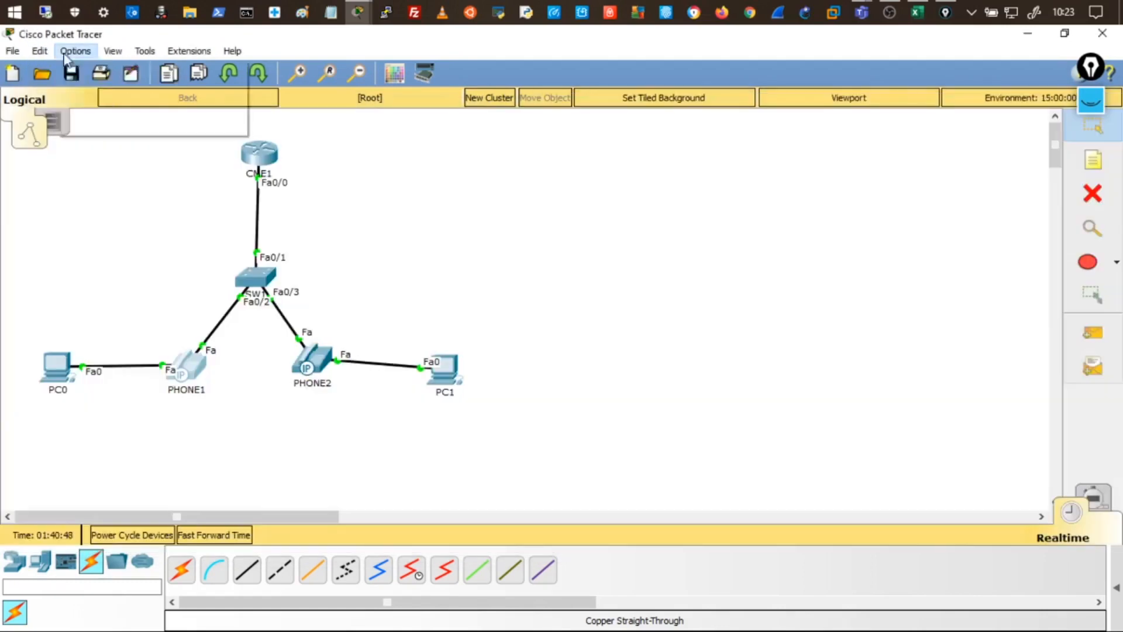
- Check the Play Telephony Sound option in the preferences, then return to the topology
left_click(76, 51)
left_click(91, 75)
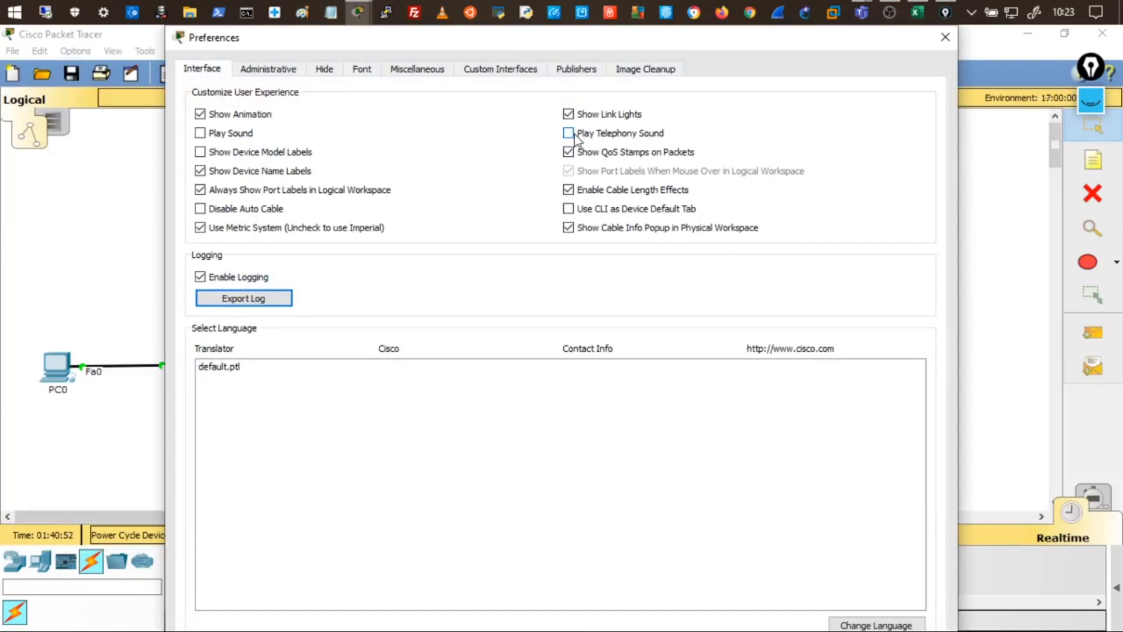
key("Escape")
left_click(357, 12)
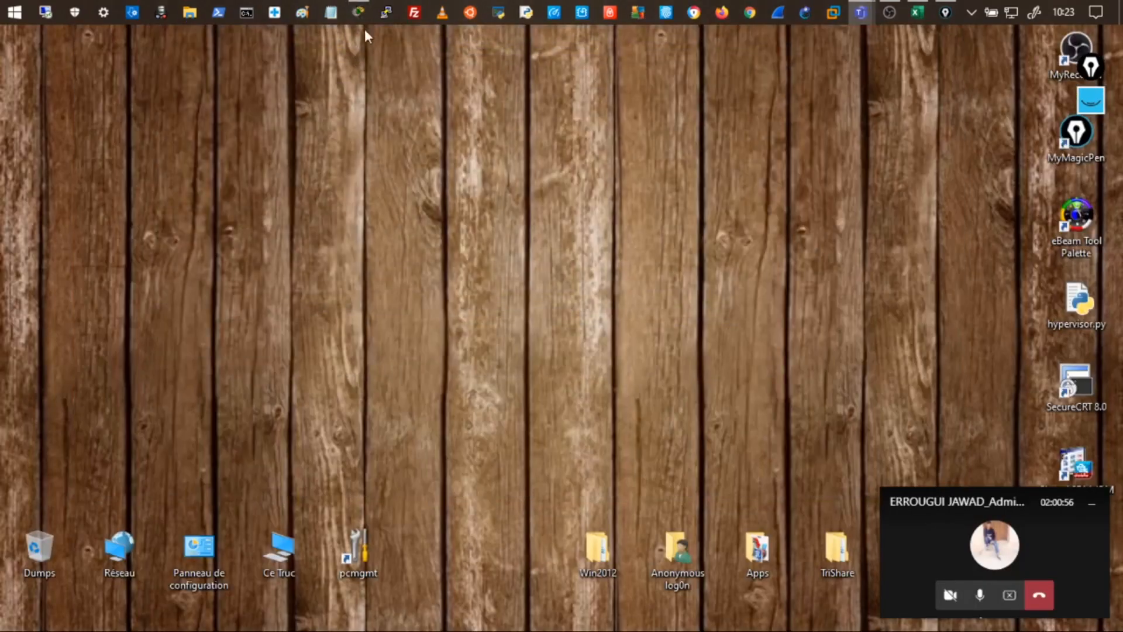
left_click(358, 13)
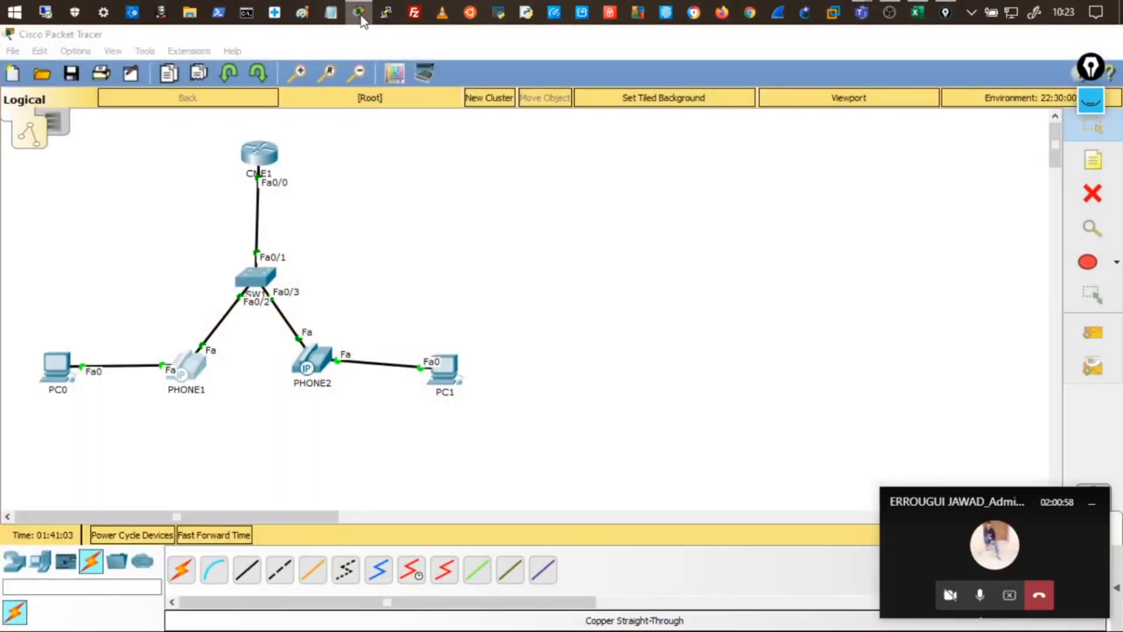
left_click(359, 13)
left_click(359, 13)
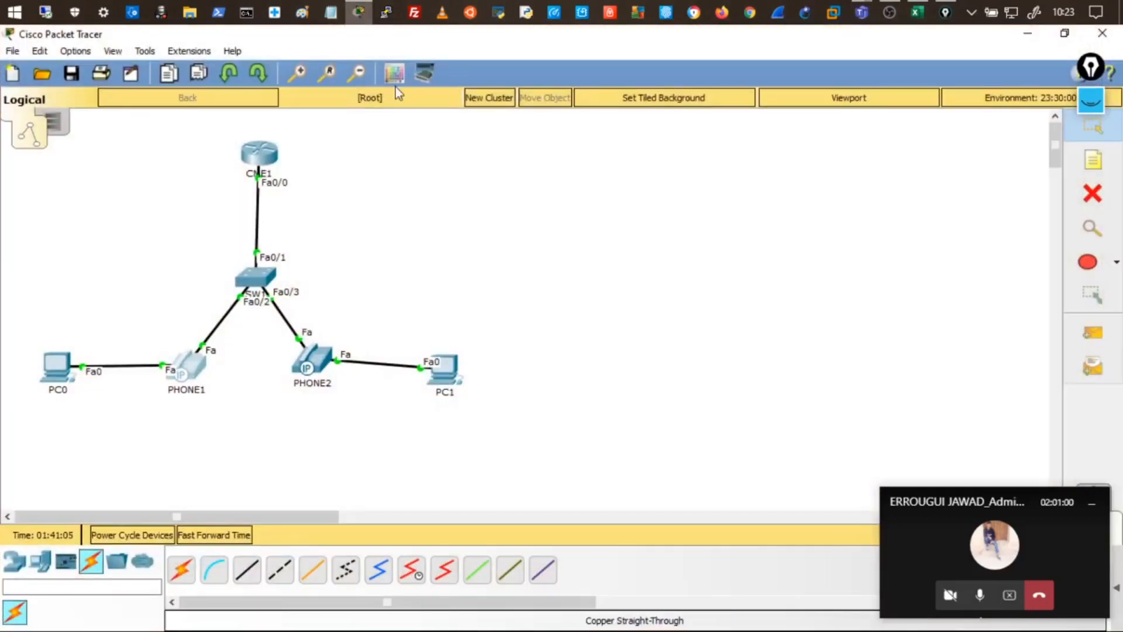
- Reopen the phone interfaces of PHONE1 and PHONE2 and place them side by side
left_click(194, 367)
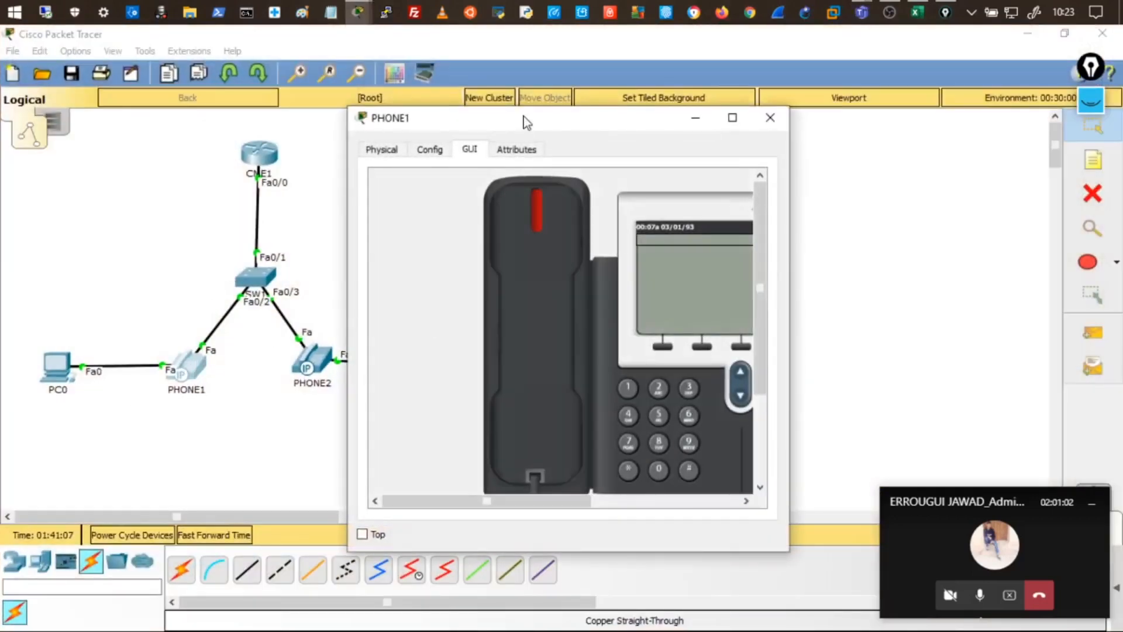
left_click_drag(524, 117, 216, 93)
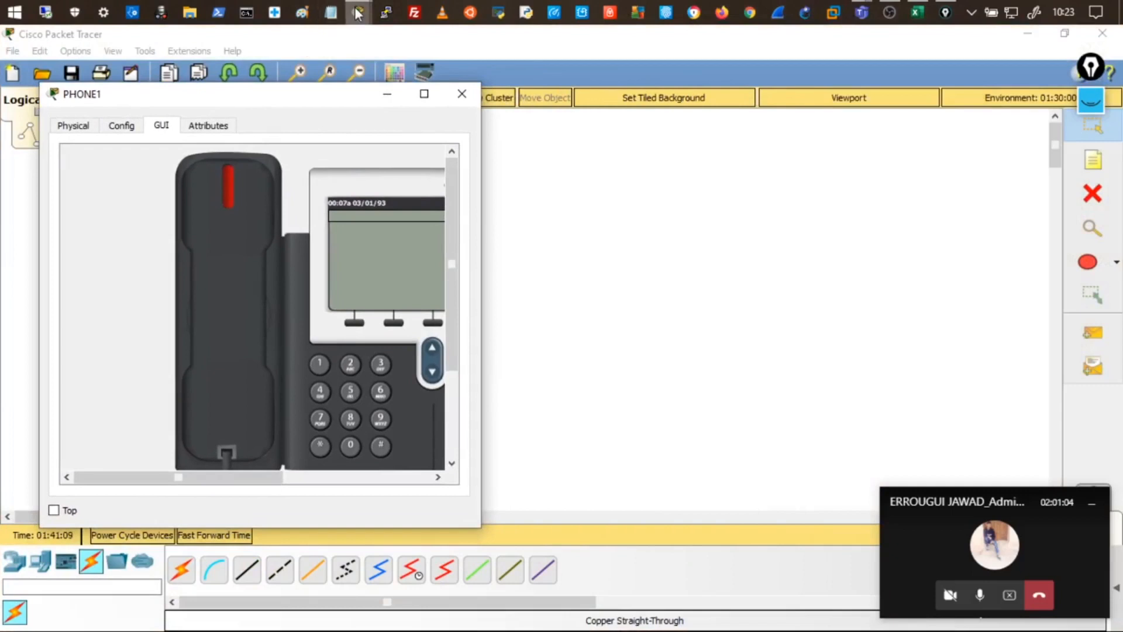
mouse_move(358, 13)
left_click(306, 95)
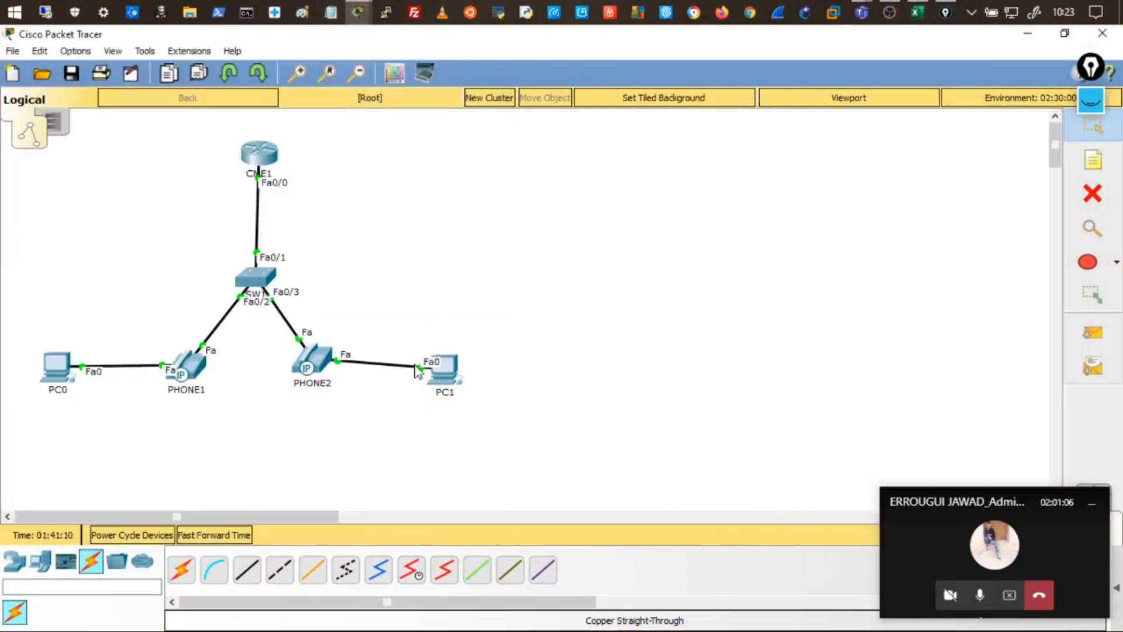
left_click(331, 359)
left_click_drag(488, 124, 737, 89)
mouse_move(366, 15)
left_click(408, 109)
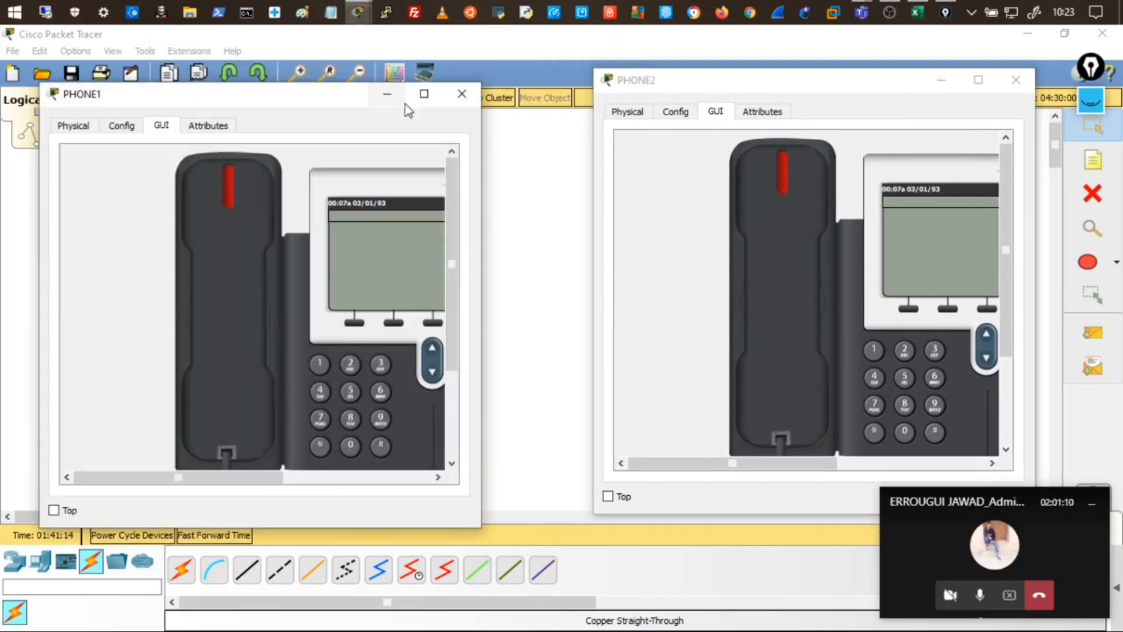
left_click_drag(641, 81, 584, 104)
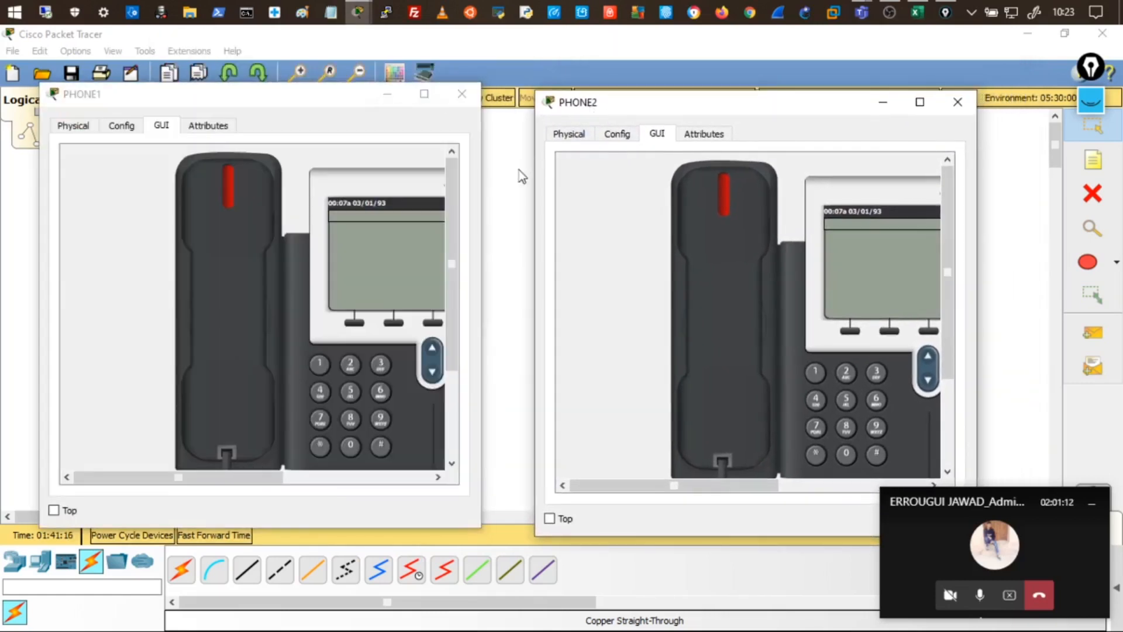
- Widen both phone windows enough to show each phone's full display and line number
left_click_drag(481, 188, 542, 187)
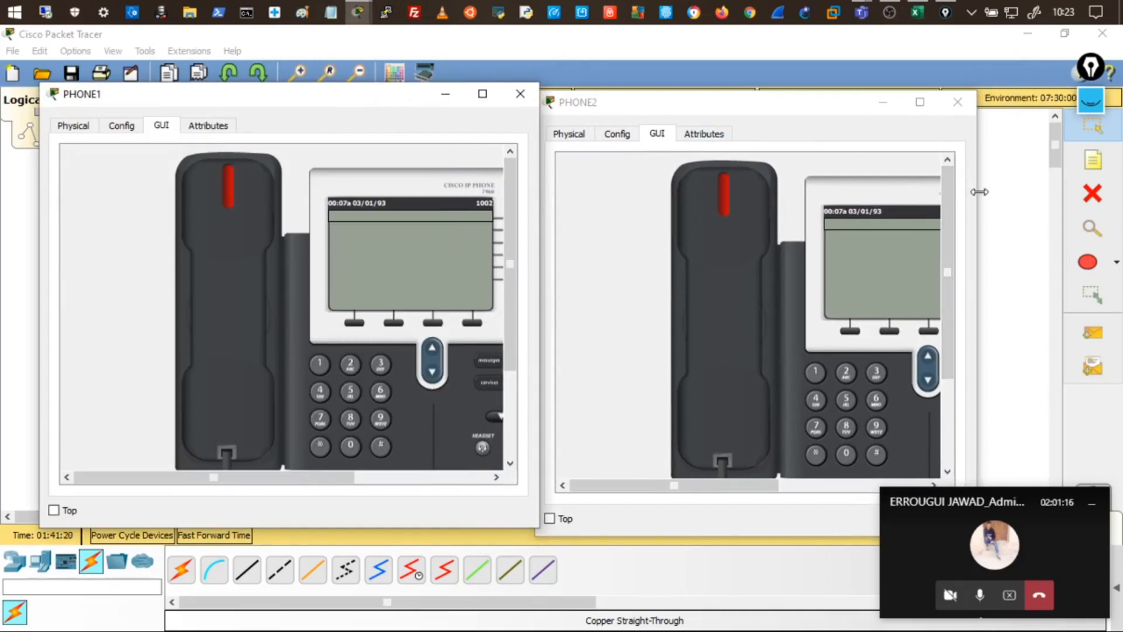
left_click_drag(975, 196, 1058, 196)
left_click_drag(901, 116, 922, 97)
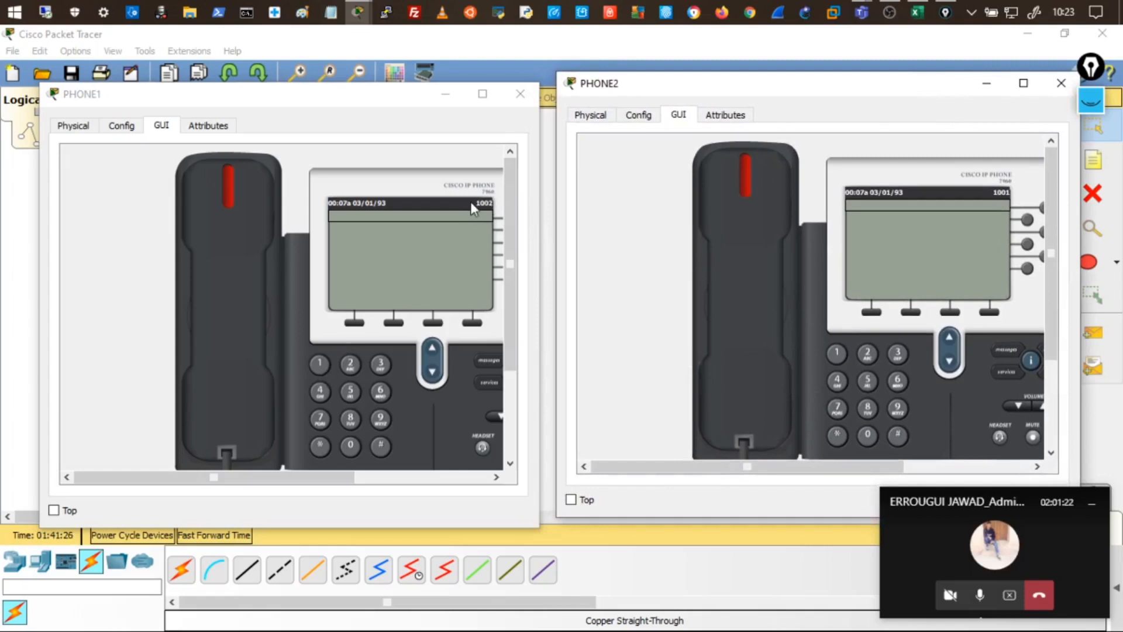
- Dial 1001 on PHONE1, lift its handset to place the call, and answer on PHONE2
left_click(321, 365)
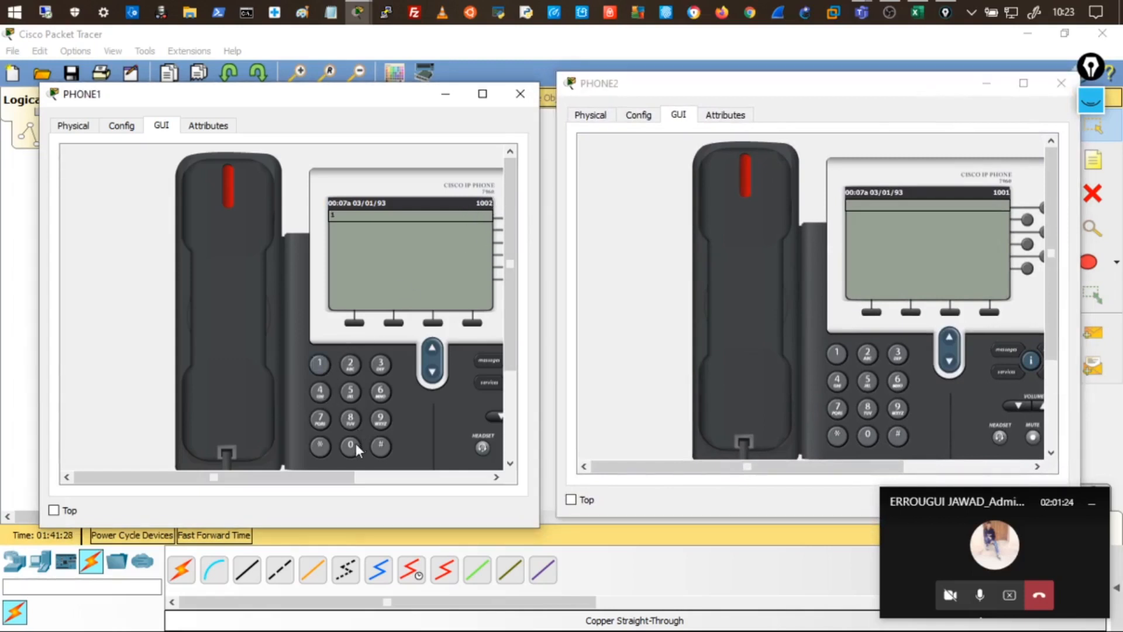
left_click(353, 446)
left_click(233, 212)
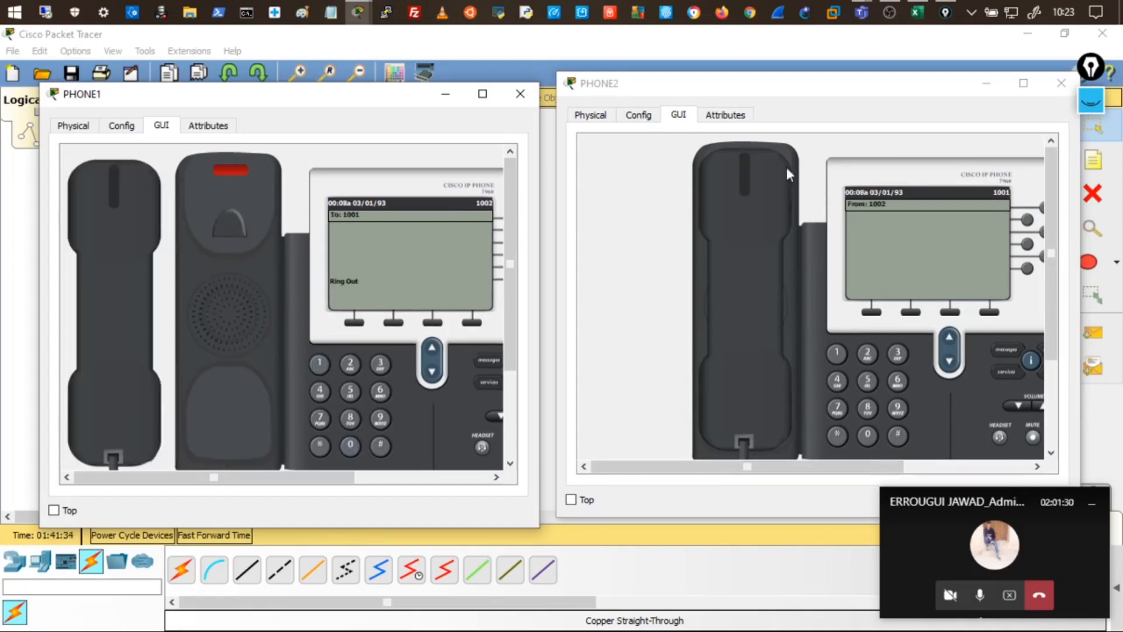
left_click(744, 215)
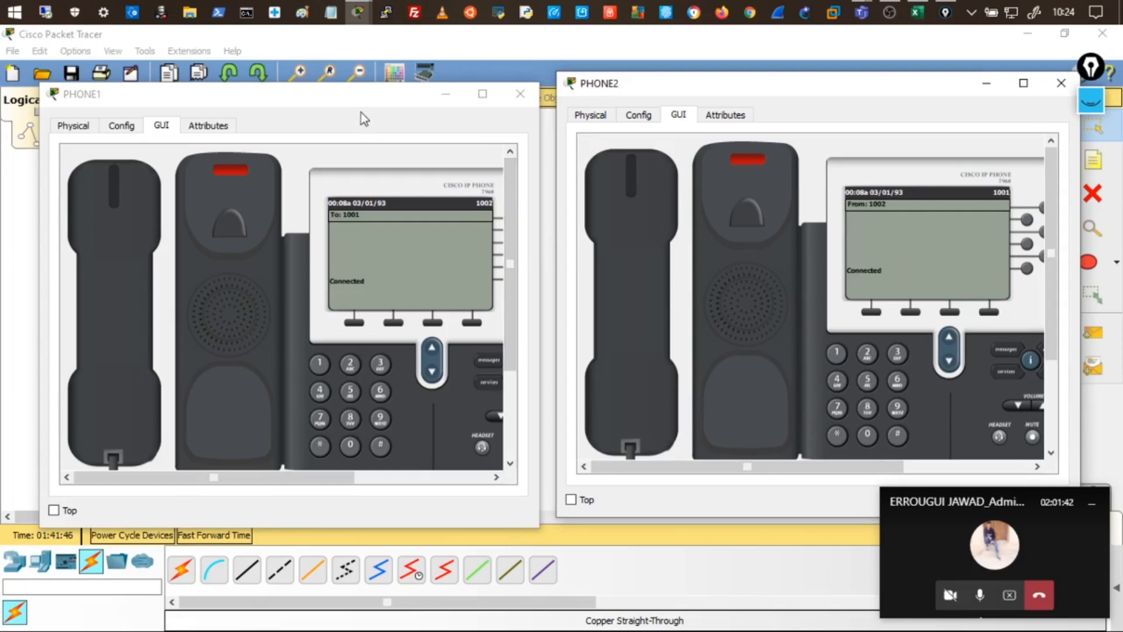
- Shift PHONE1's window and send the Do, Re and Mi tones from PHONE1 over the connected call
left_click_drag(359, 103, 331, 101)
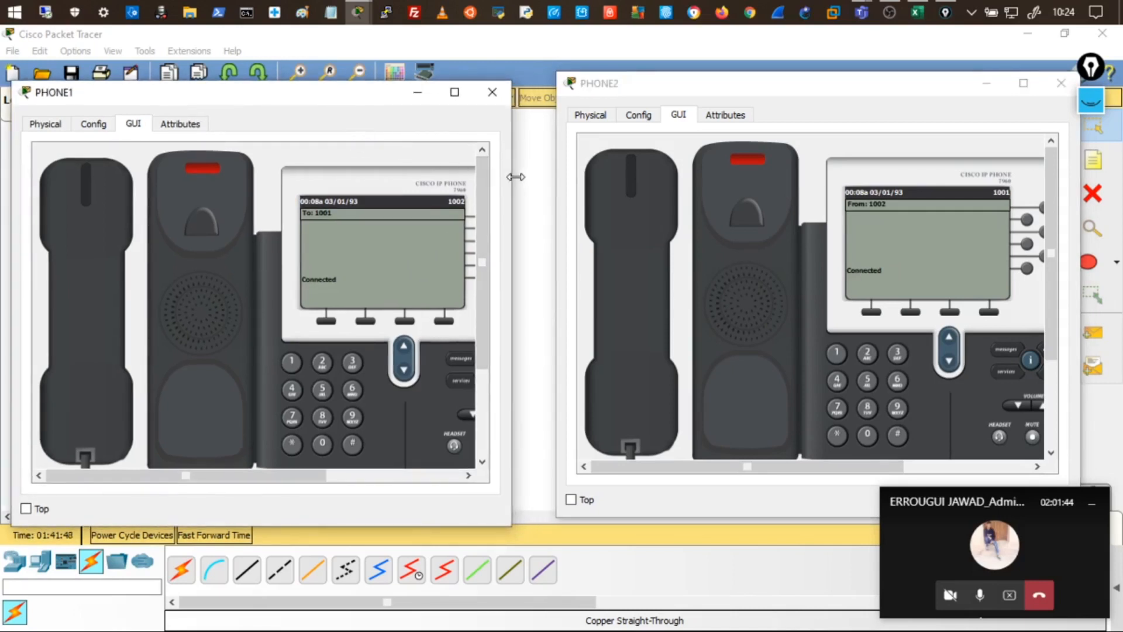
left_click_drag(518, 177, 549, 178)
mouse_move(357, 13)
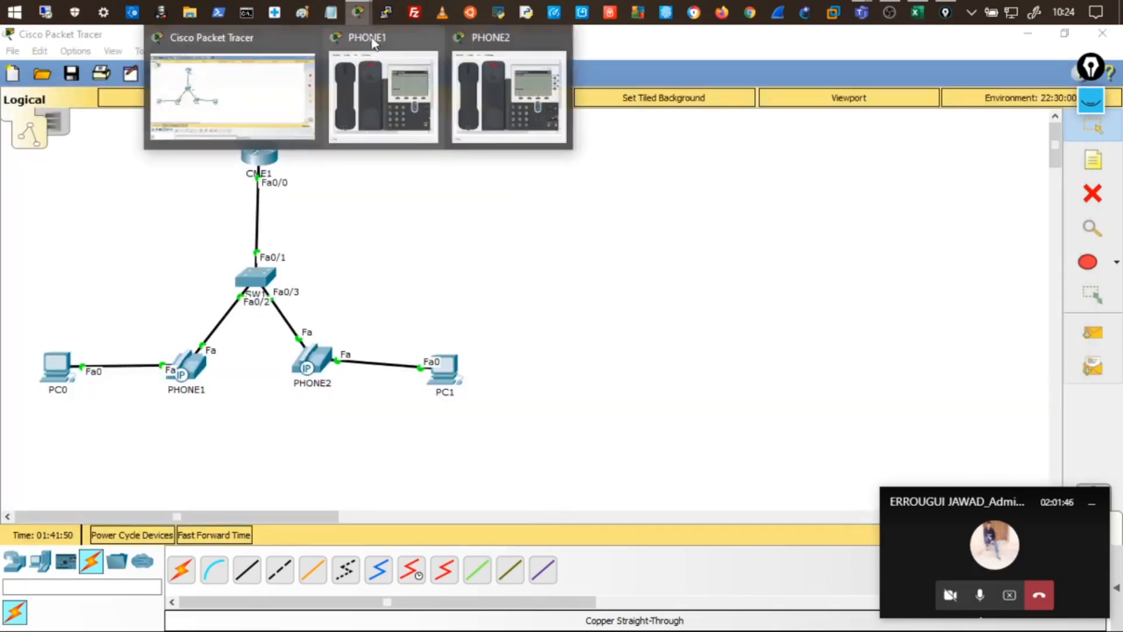
left_click(374, 42)
left_click(496, 95)
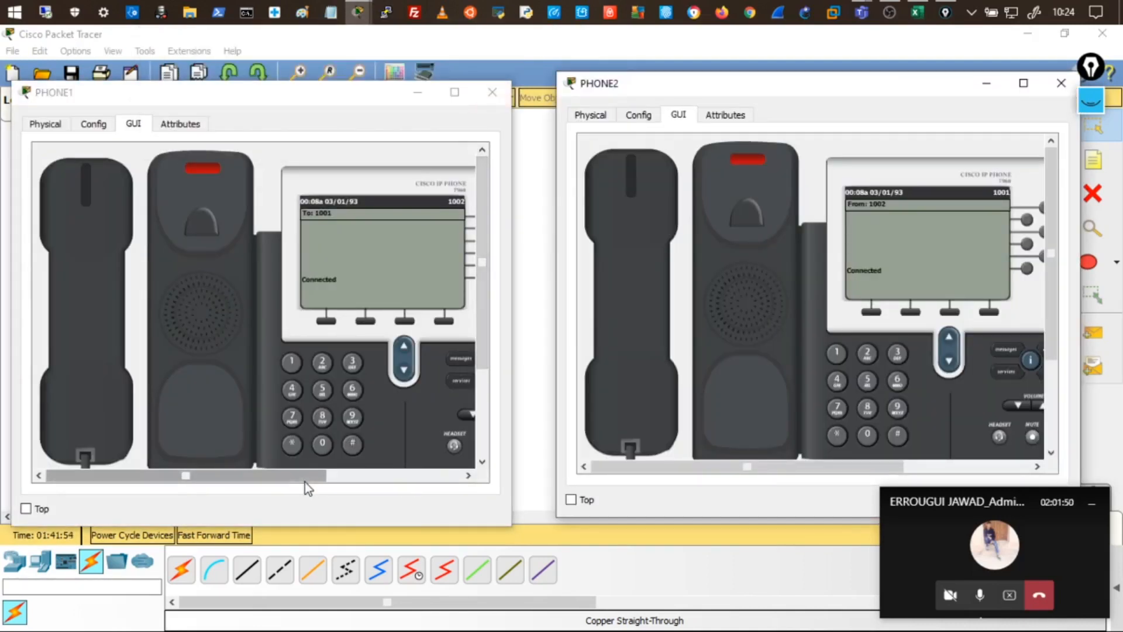
left_click_drag(304, 480, 367, 457)
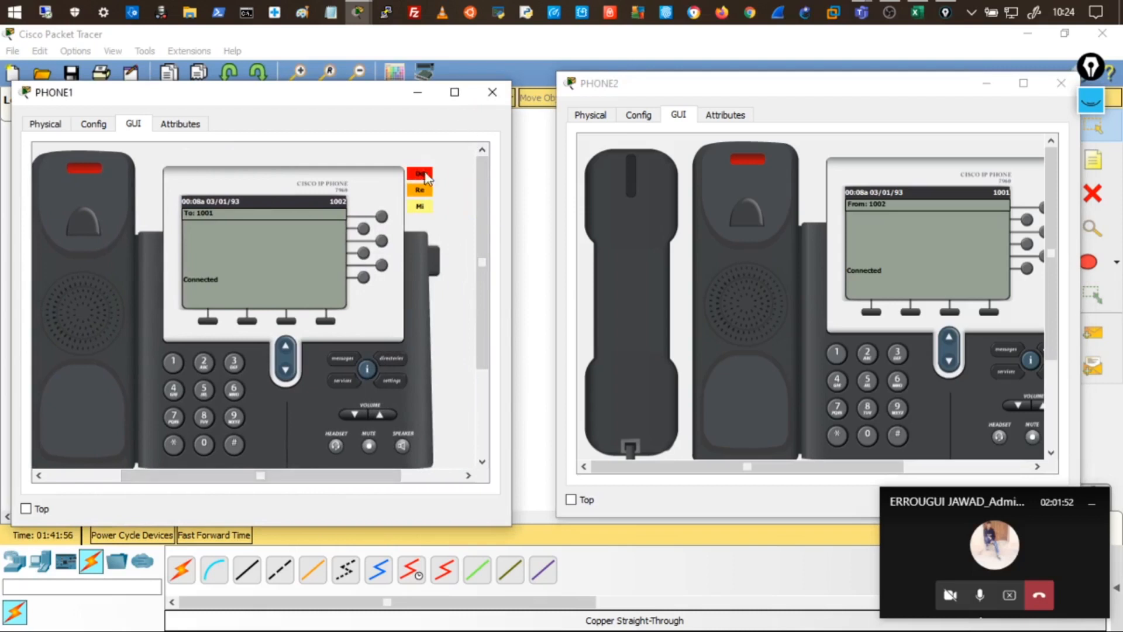
left_click(419, 175)
left_click(424, 193)
left_click(424, 209)
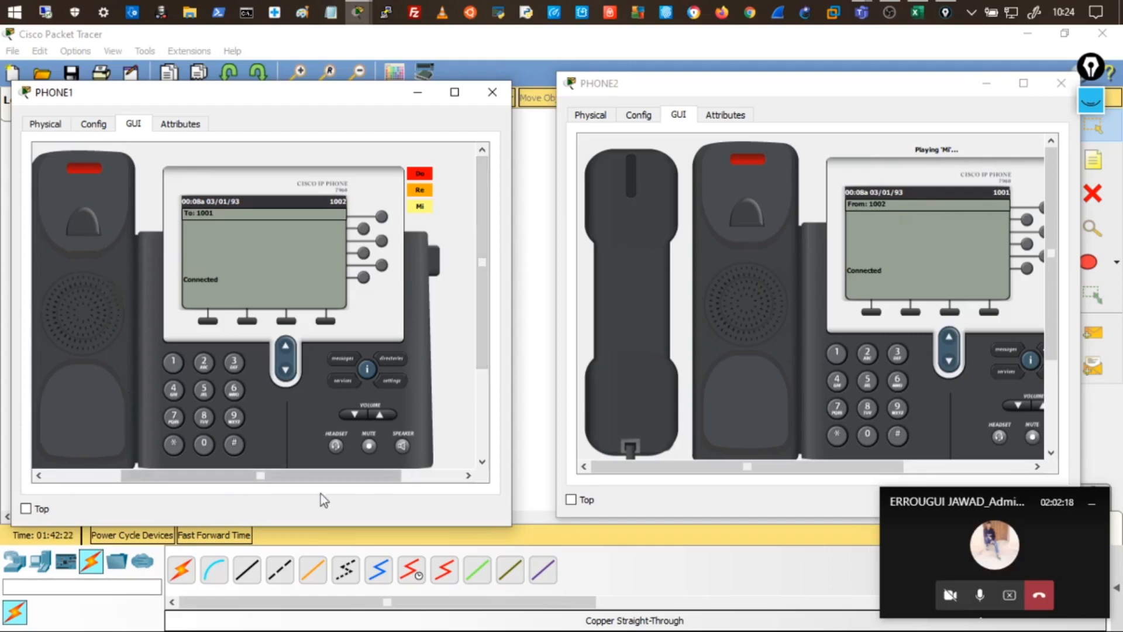
- End the call by hanging up the handsets of PHONE1 and PHONE2
left_click_drag(265, 475, 157, 477)
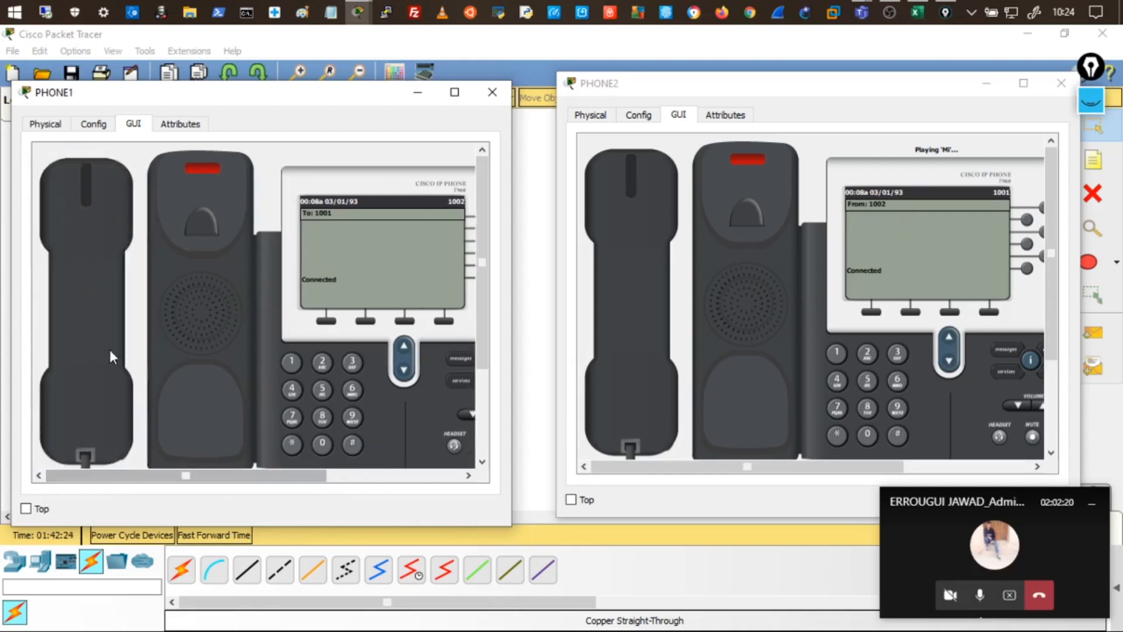
left_click(96, 325)
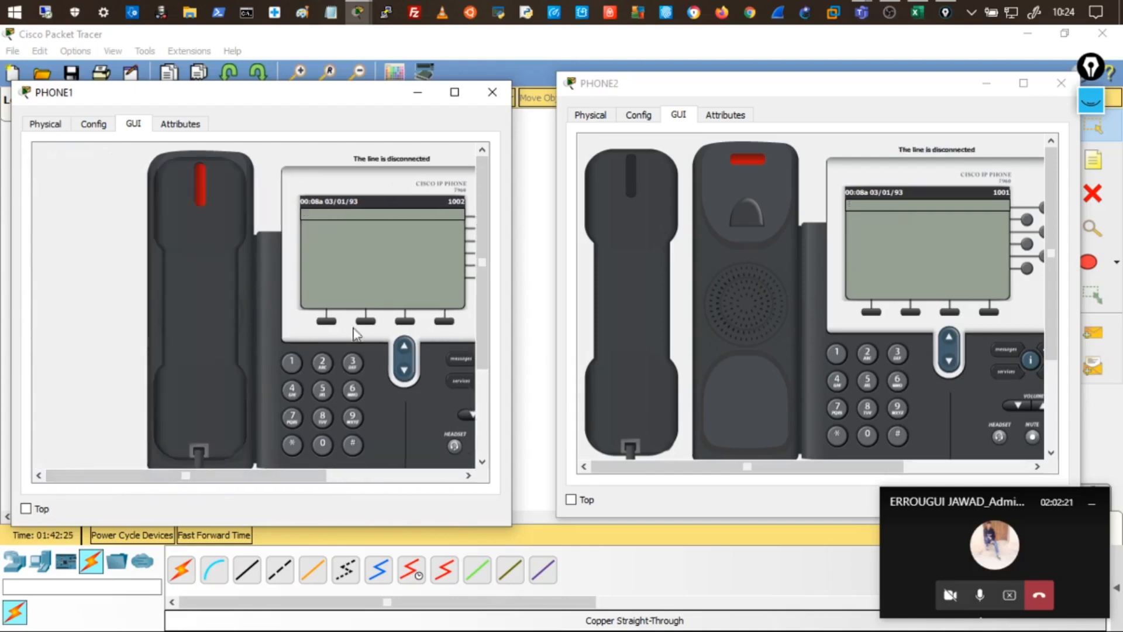
left_click(603, 269)
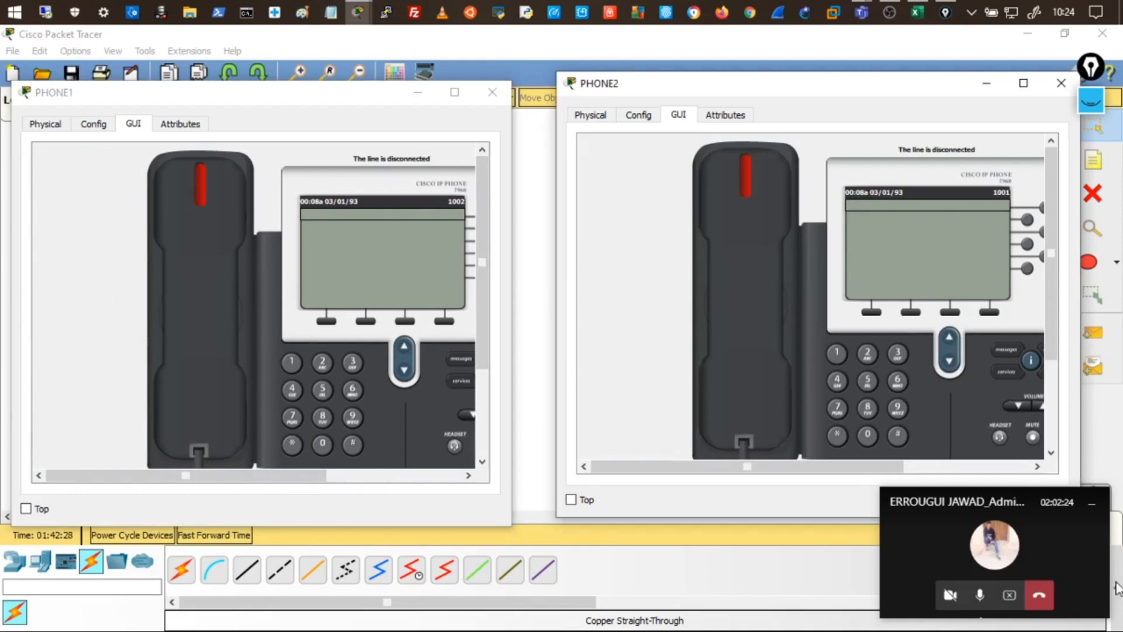
- Dial 1002 on PHONE2, lift its handset to place the call, and answer on PHONE1
left_click(835, 353)
left_click(869, 435)
left_click(869, 435)
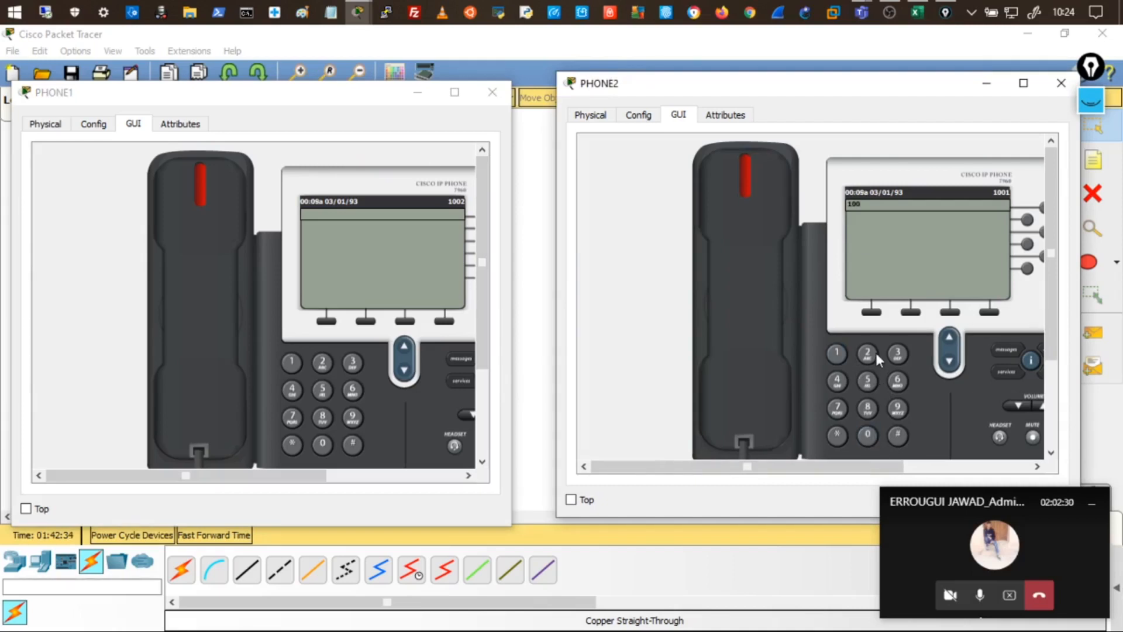
left_click(754, 175)
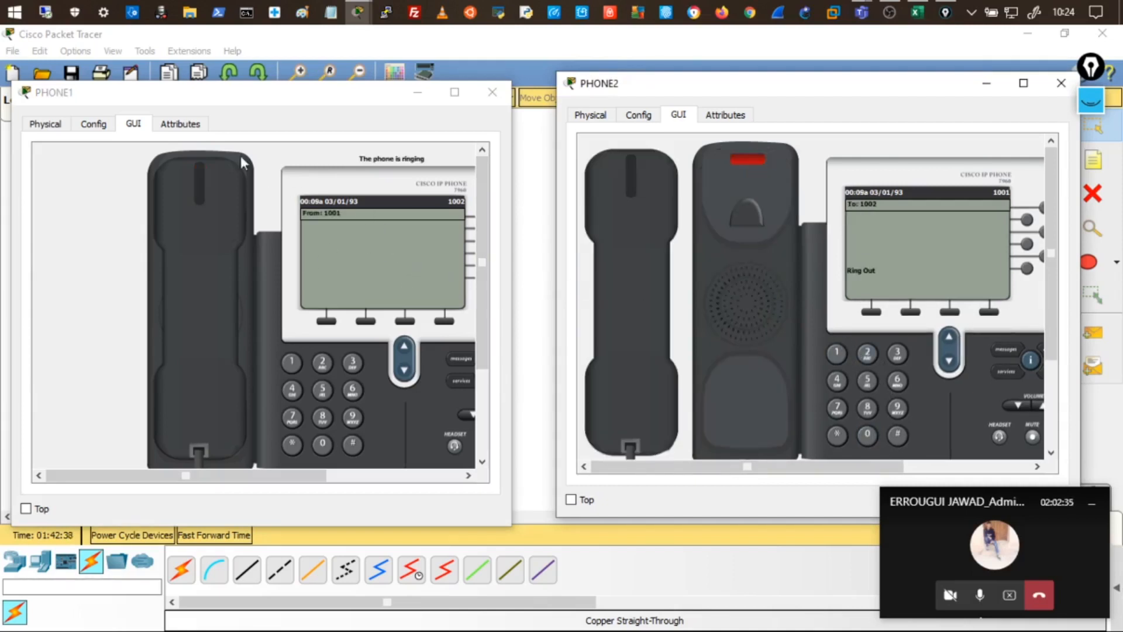
left_click(192, 250)
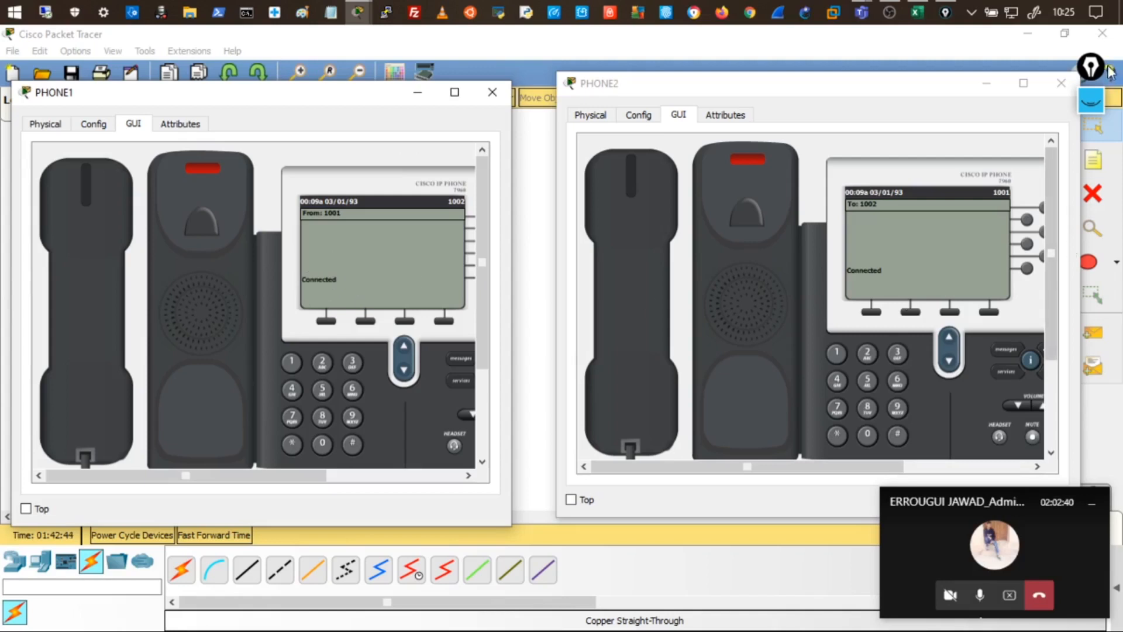
- Send the Do, Re and Mi tones from PHONE2 over the connected call
left_click_drag(848, 466, 967, 459)
left_click(909, 166)
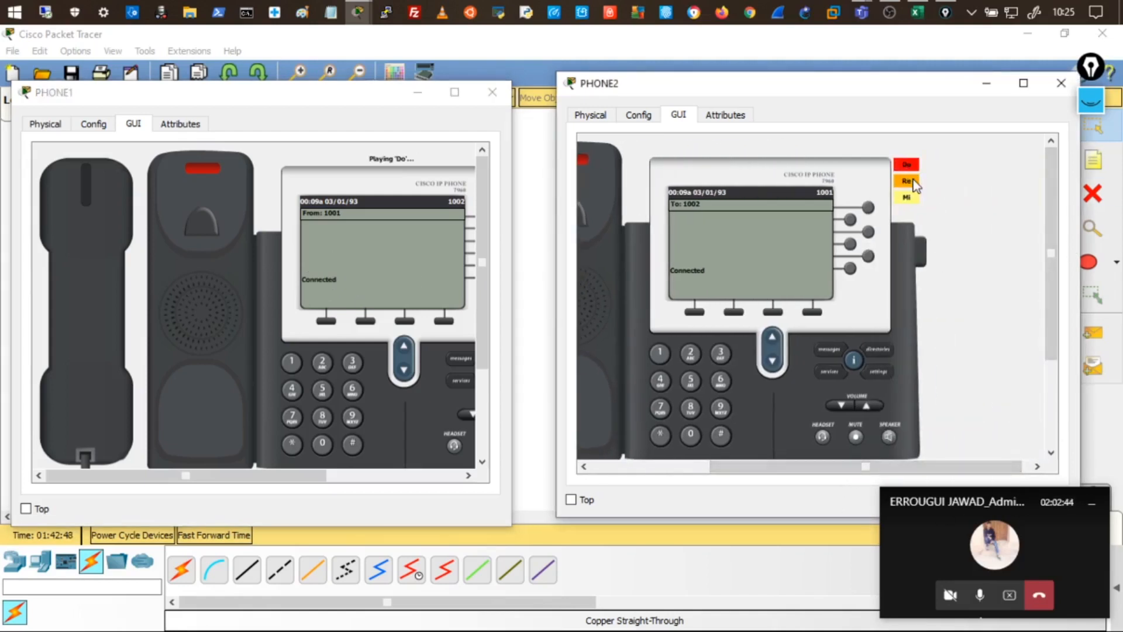
left_click(912, 185)
left_click(911, 201)
- Minimize both phone windows to return to the CME1 topology
left_click(986, 83)
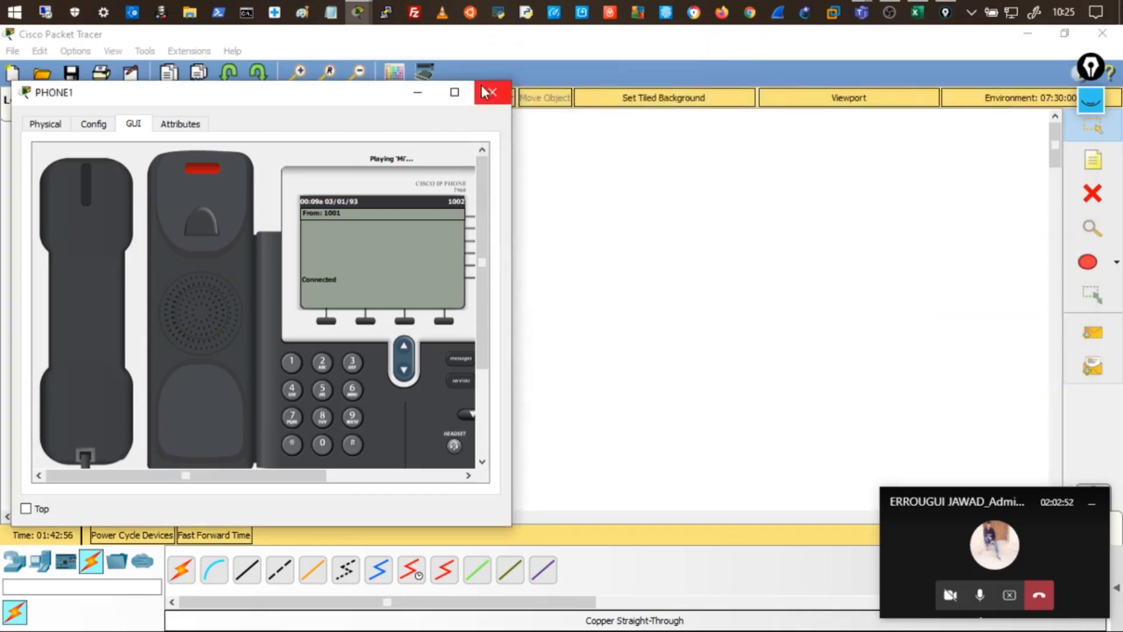
left_click(417, 92)
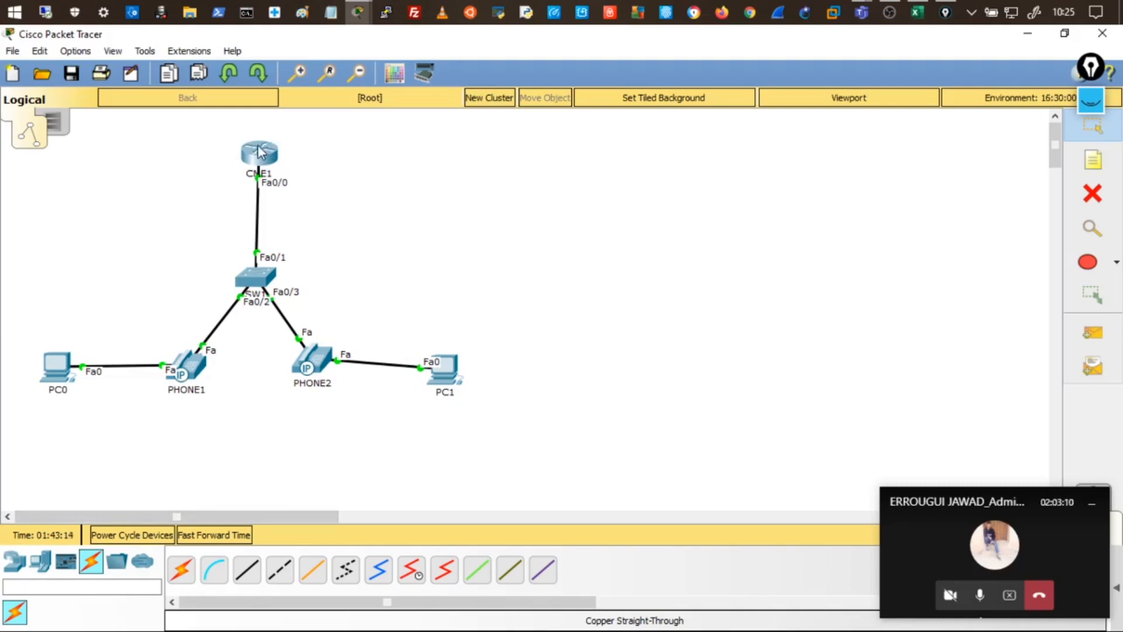
mouse_move(259, 152)
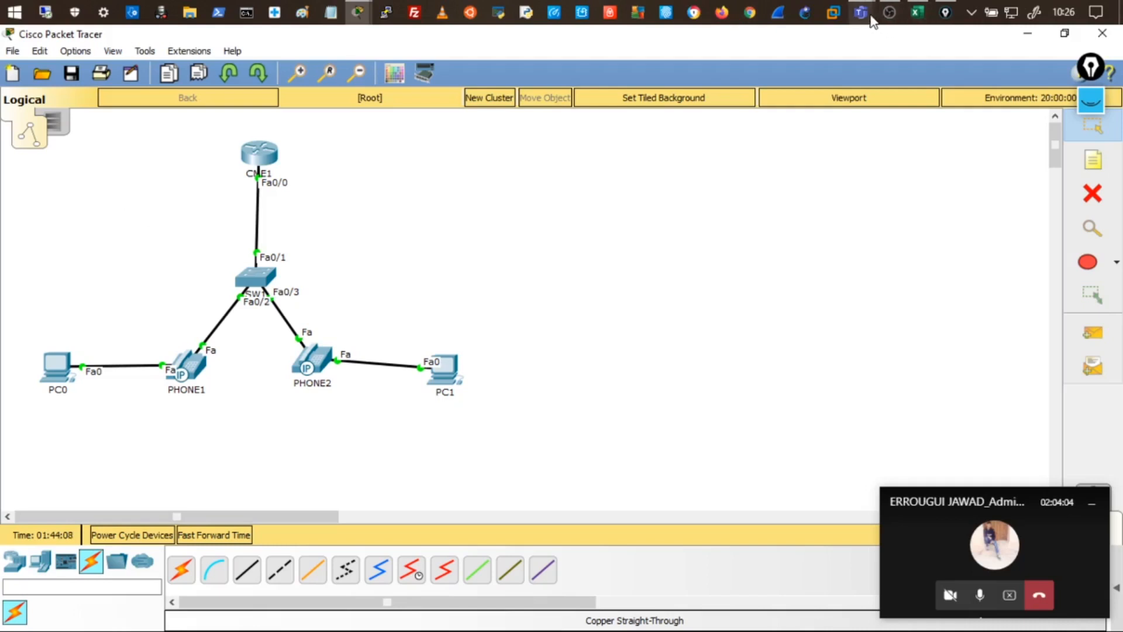
- Switch to the Microsoft Teams meeting window with its participants and conversation
mouse_move(871, 22)
left_click(858, 58)
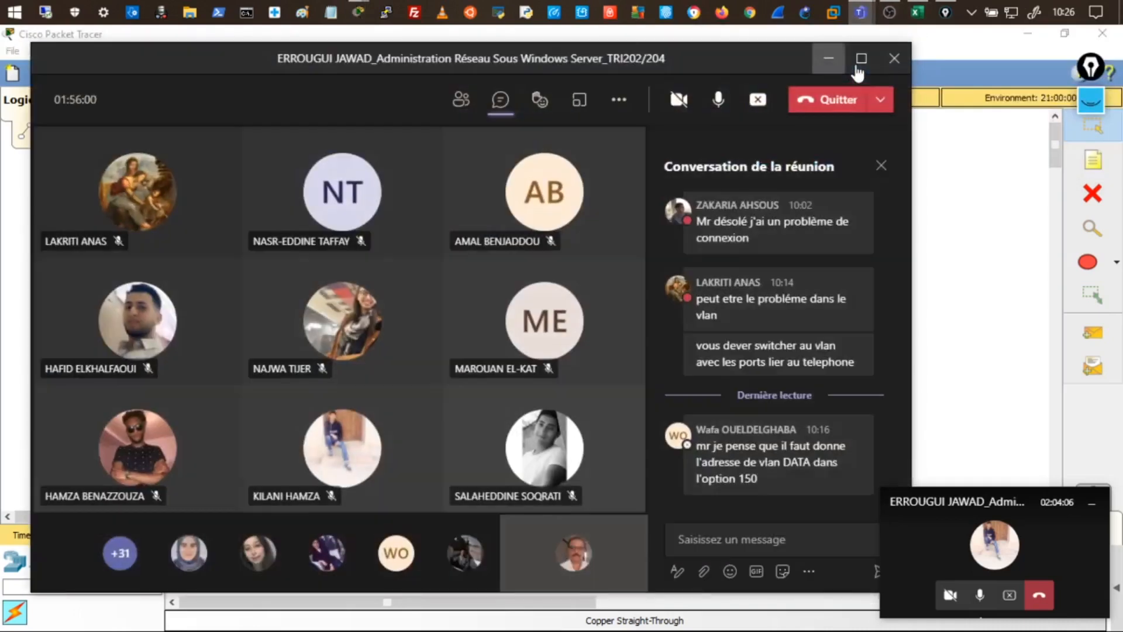